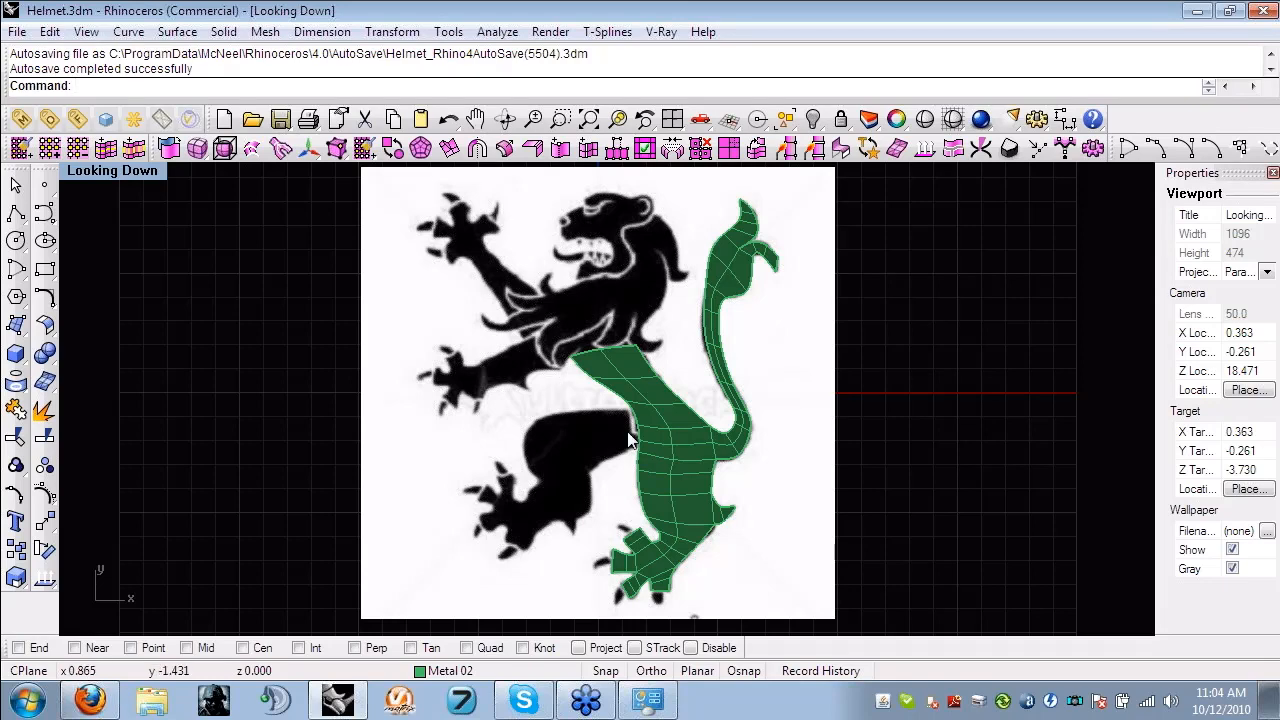
- Create a T-spline plane and place it as a small patch over the thigh of the lion's raised hind leg
{"action": "scroll", "coordinate": [608, 435], "scroll_direction": "up", "scroll_amount": 2}
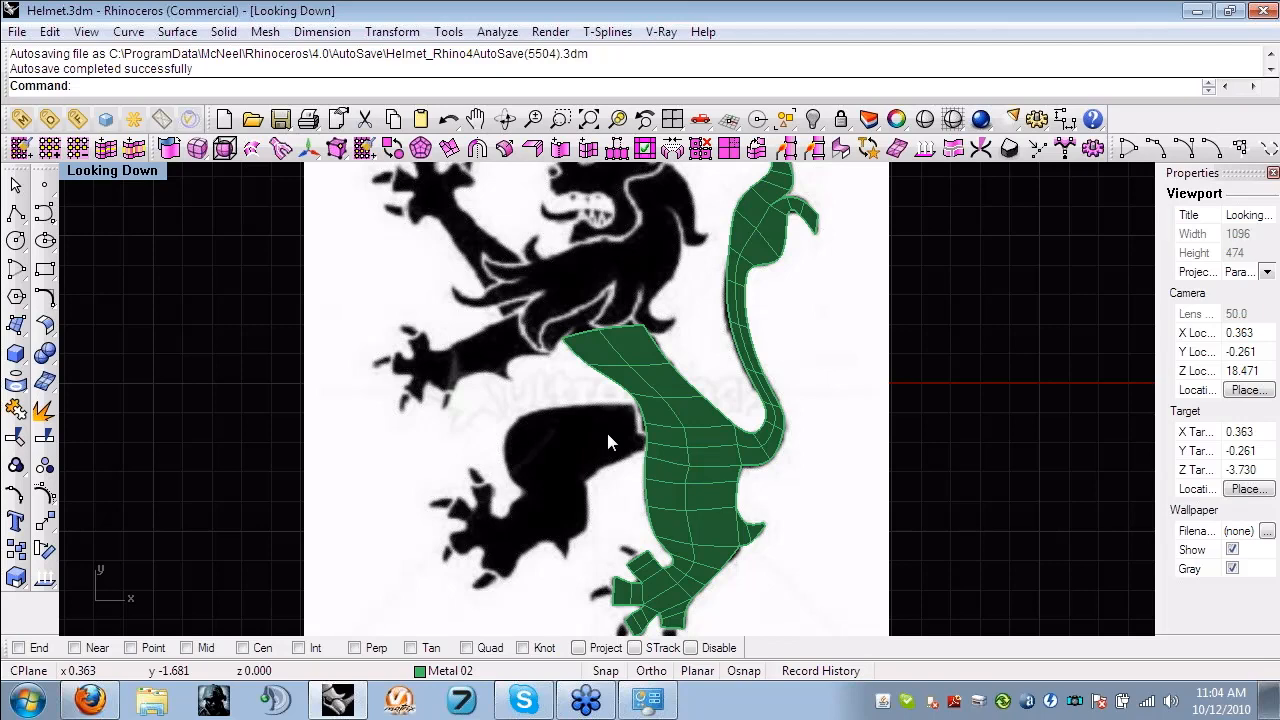
{"action": "scroll", "coordinate": [607, 442], "scroll_direction": "up", "scroll_amount": 1}
{"action": "left_click", "coordinate": [202, 152]}
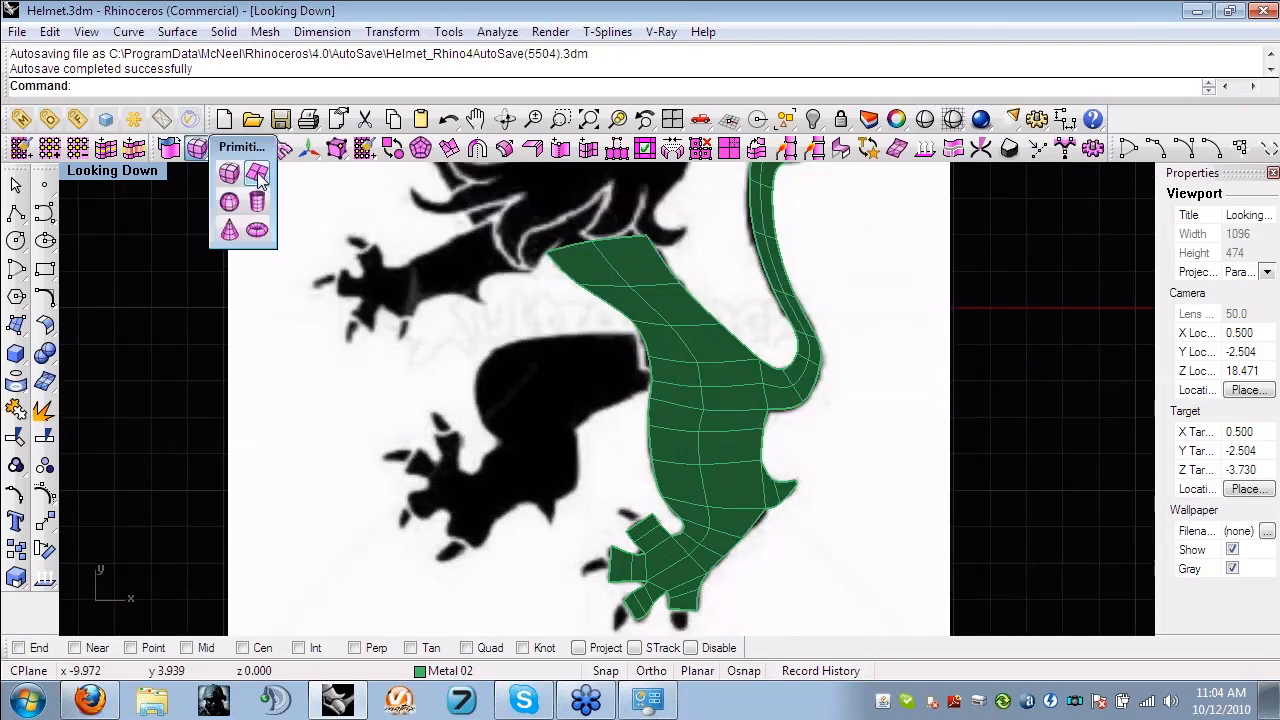
{"action": "left_click", "coordinate": [257, 175]}
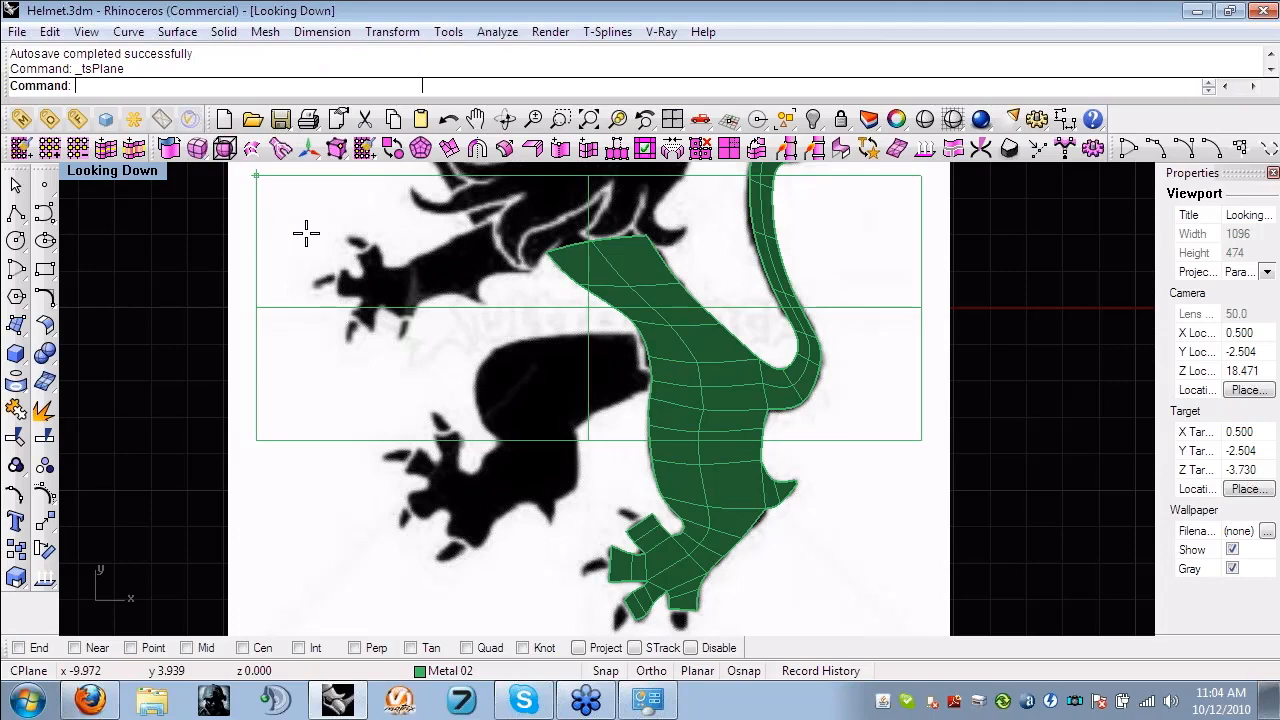
{"action": "left_click", "coordinate": [557, 316]}
{"action": "left_click_drag", "start_coordinate": [590, 312], "coordinate": [603, 374]}
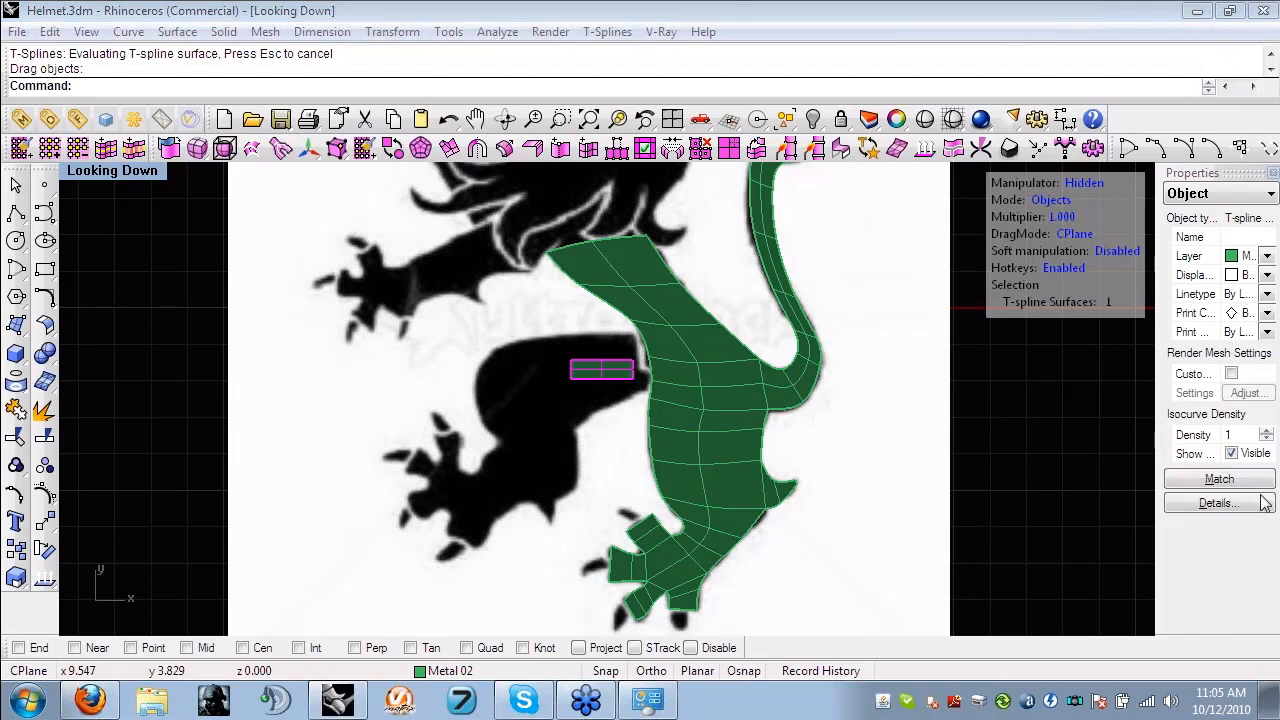
- Switch to the translate manipulator and tilt the small patch to follow the slope of the lion's raised thigh
{"action": "right_click_drag", "start_coordinate": [663, 428], "coordinate": [663, 431]}
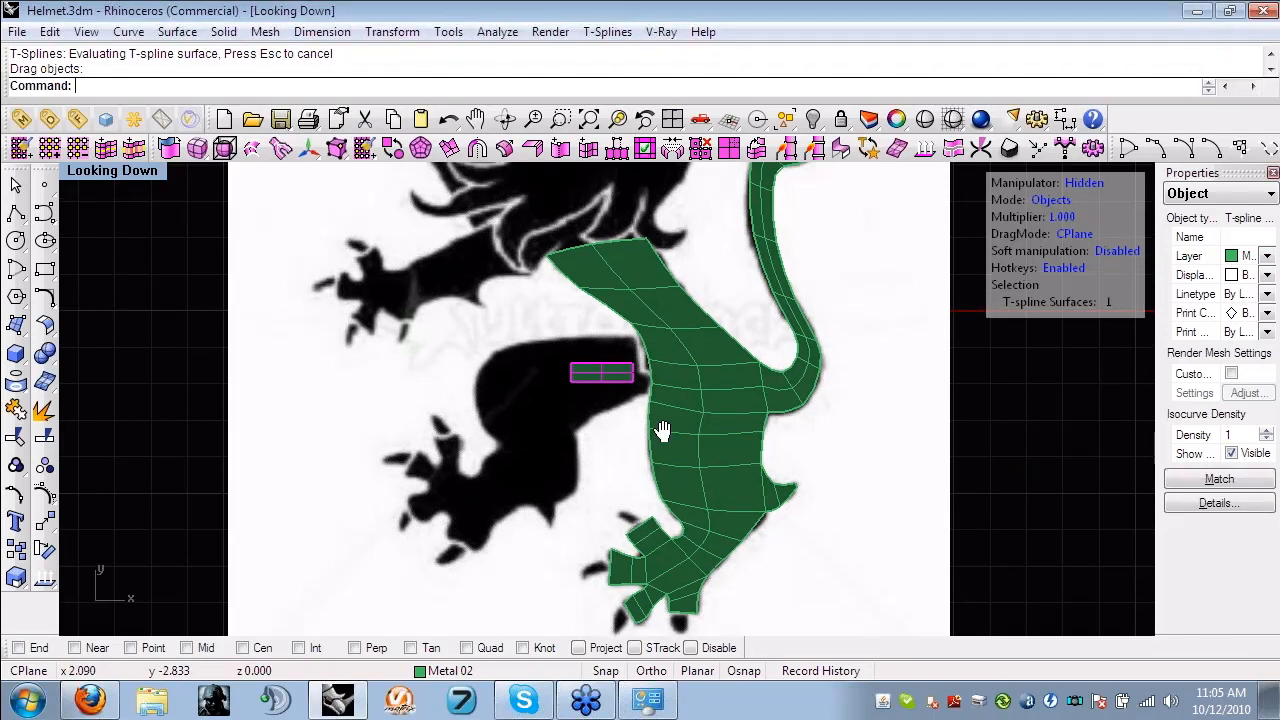
{"action": "scroll", "coordinate": [663, 430], "scroll_direction": "up", "scroll_amount": 2}
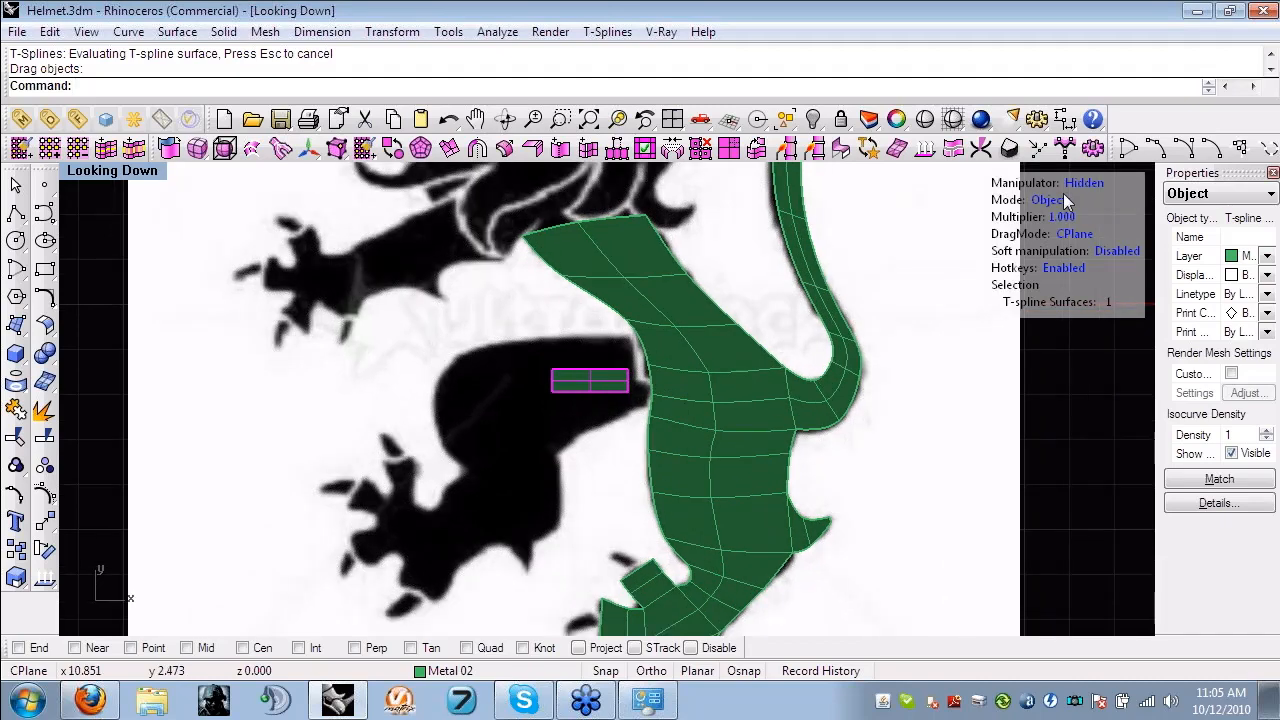
{"action": "key", "text": "w"}
{"action": "right_click_drag", "start_coordinate": [683, 306], "coordinate": [675, 278]}
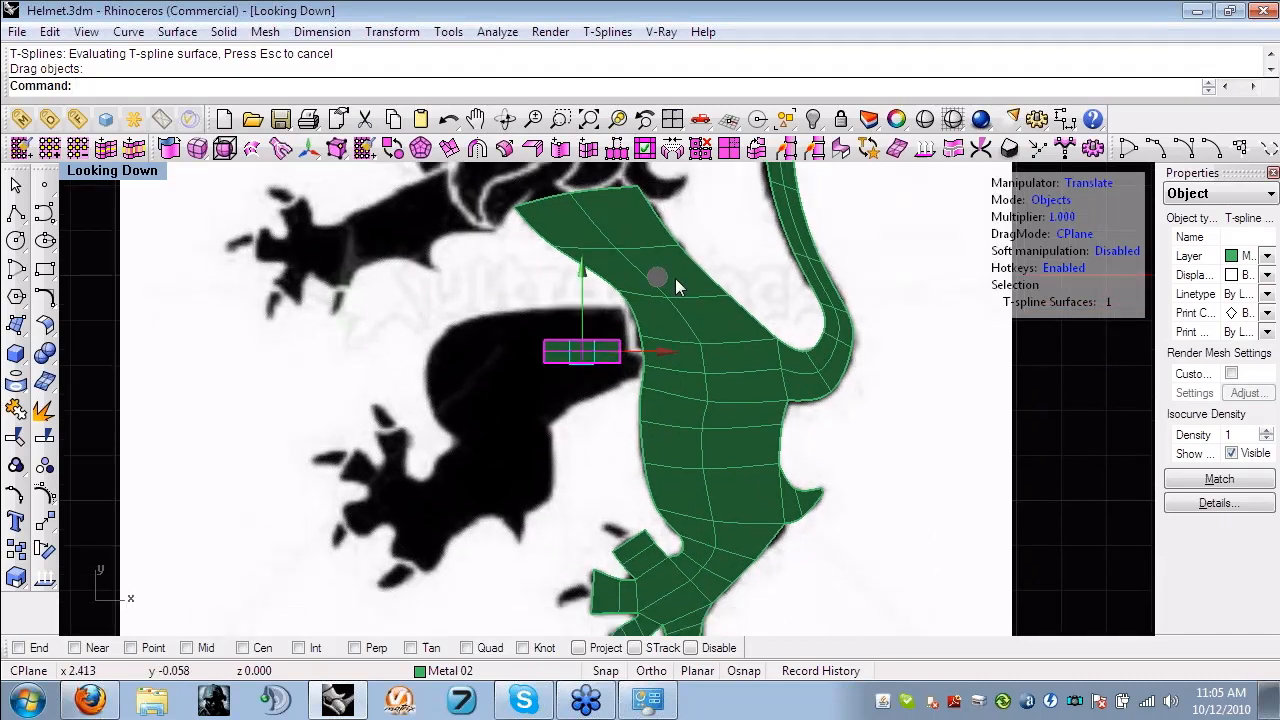
{"action": "mouse_move", "coordinate": [675, 278]}
{"action": "left_mouse_down"}
{"action": "mouse_move", "coordinate": [614, 349]}
{"action": "mouse_move", "coordinate": [674, 277]}
{"action": "left_mouse_up"}
{"action": "scroll", "coordinate": [605, 310], "scroll_direction": "up", "scroll_amount": 4}
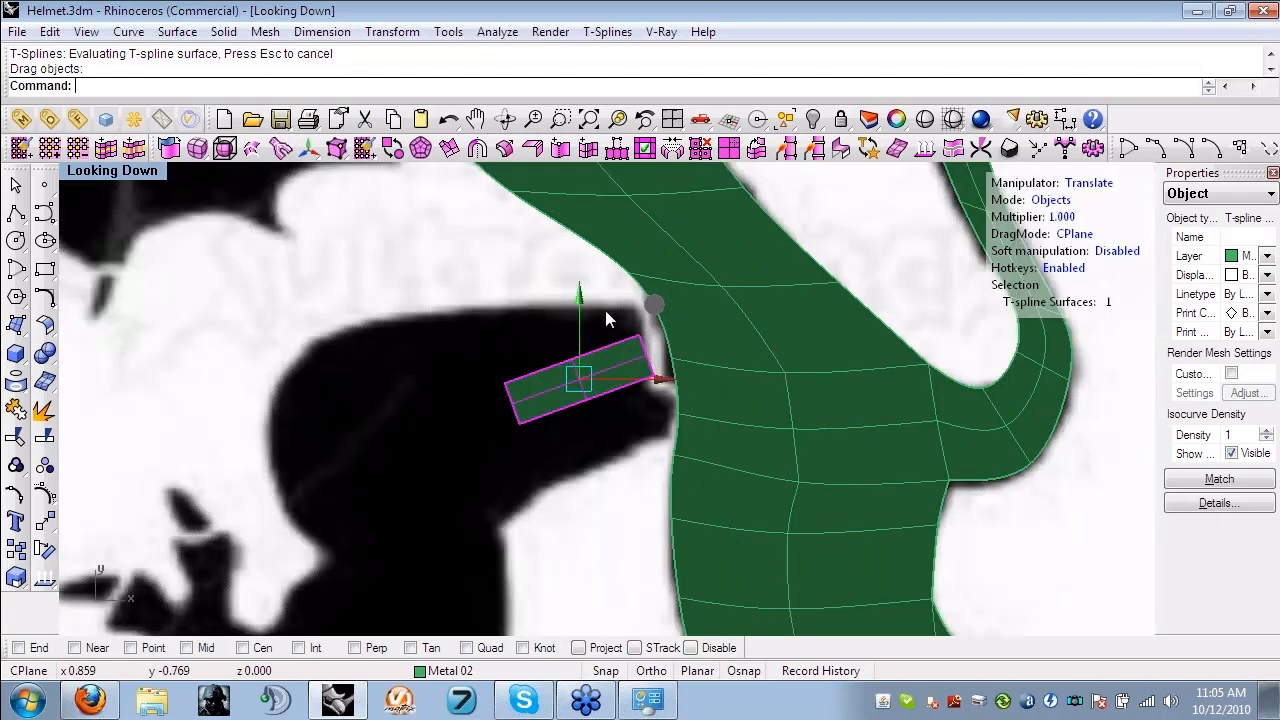
- Move the patch's upper and lower middle vertices and its lower corner near the body out to the thigh outline
{"action": "key", "text": "a"}
{"action": "left_click", "coordinate": [573, 358]}
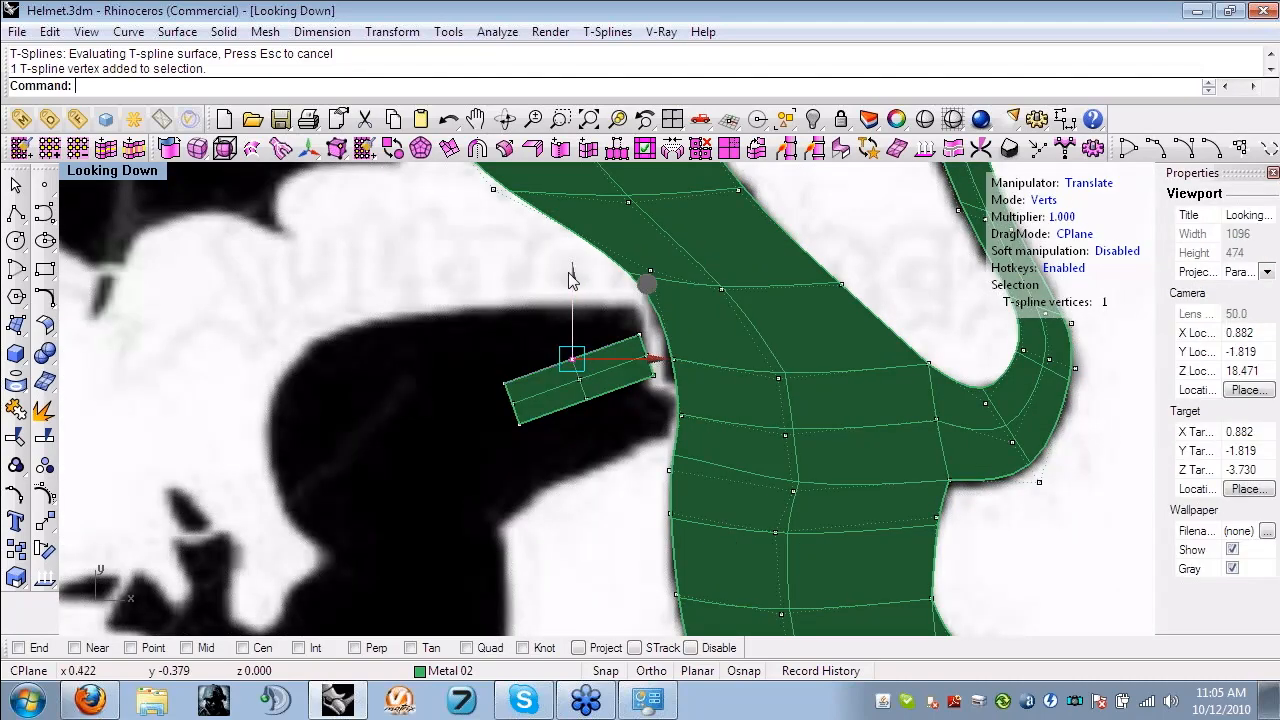
{"action": "left_click_drag", "start_coordinate": [570, 274], "coordinate": [570, 190]}
{"action": "left_click", "coordinate": [586, 399]}
{"action": "left_click_drag", "start_coordinate": [667, 328], "coordinate": [682, 413]}
{"action": "left_click", "coordinate": [655, 375]}
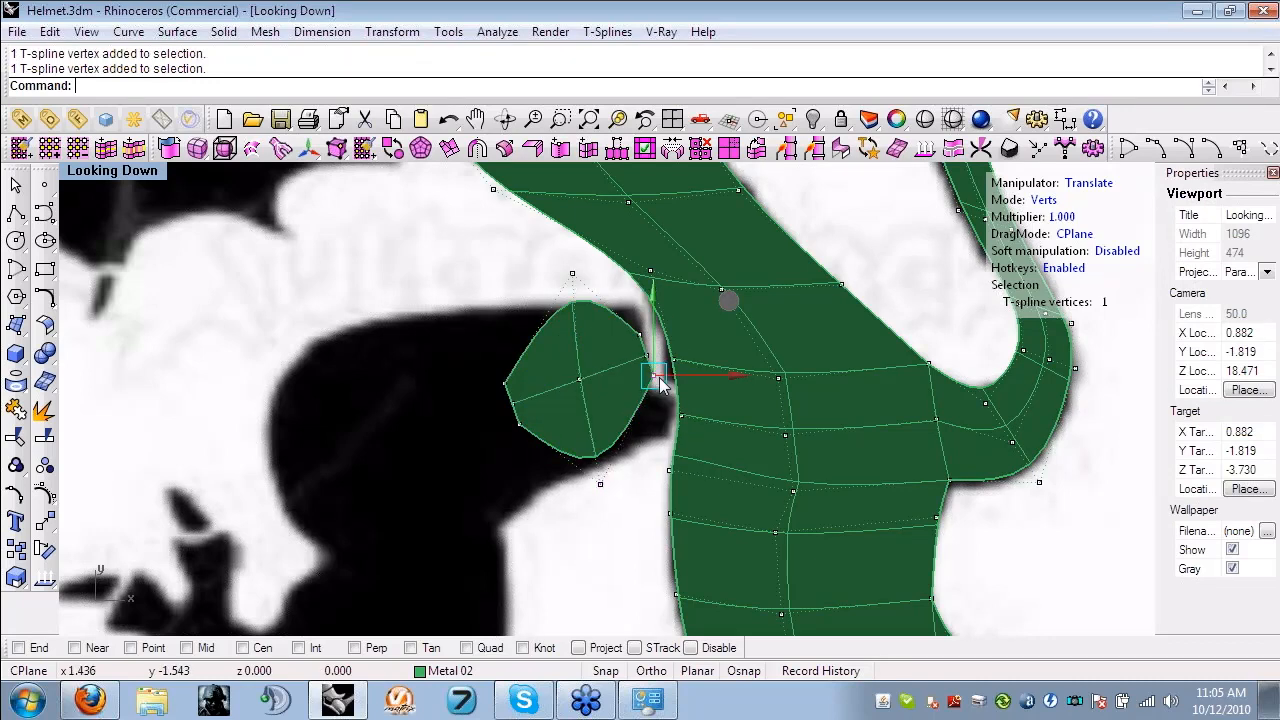
{"action": "left_click_drag", "start_coordinate": [730, 302], "coordinate": [750, 347]}
- Move the patch's remaining corner and middle vertices so its upper and lower edges match the thigh outline
{"action": "left_click_drag", "start_coordinate": [452, 338], "coordinate": [515, 394]}
{"action": "left_click_drag", "start_coordinate": [506, 302], "coordinate": [504, 235]}
{"action": "left_click", "coordinate": [640, 329]}
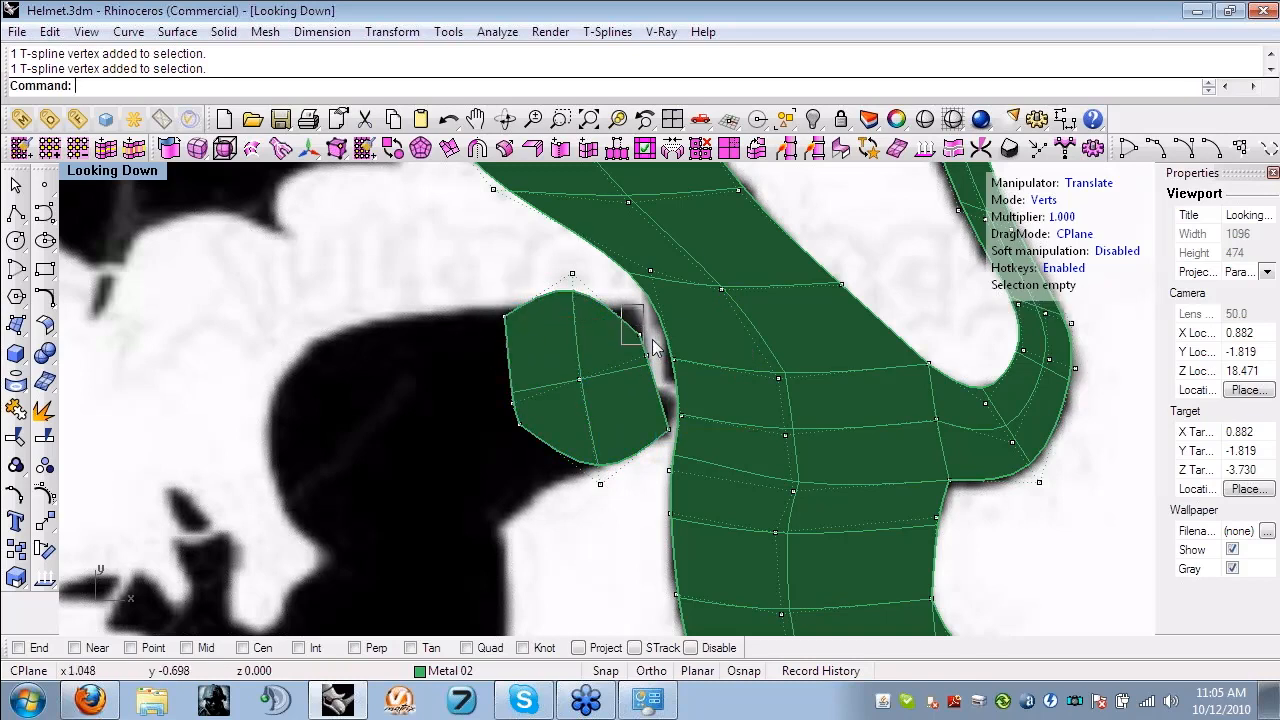
{"action": "left_click_drag", "start_coordinate": [641, 247], "coordinate": [571, 227]}
{"action": "left_click", "coordinate": [572, 273]}
{"action": "left_click", "coordinate": [474, 370]}
{"action": "left_click", "coordinate": [517, 422]}
{"action": "left_click_drag", "start_coordinate": [520, 343], "coordinate": [526, 421]}
{"action": "left_click", "coordinate": [508, 394]}
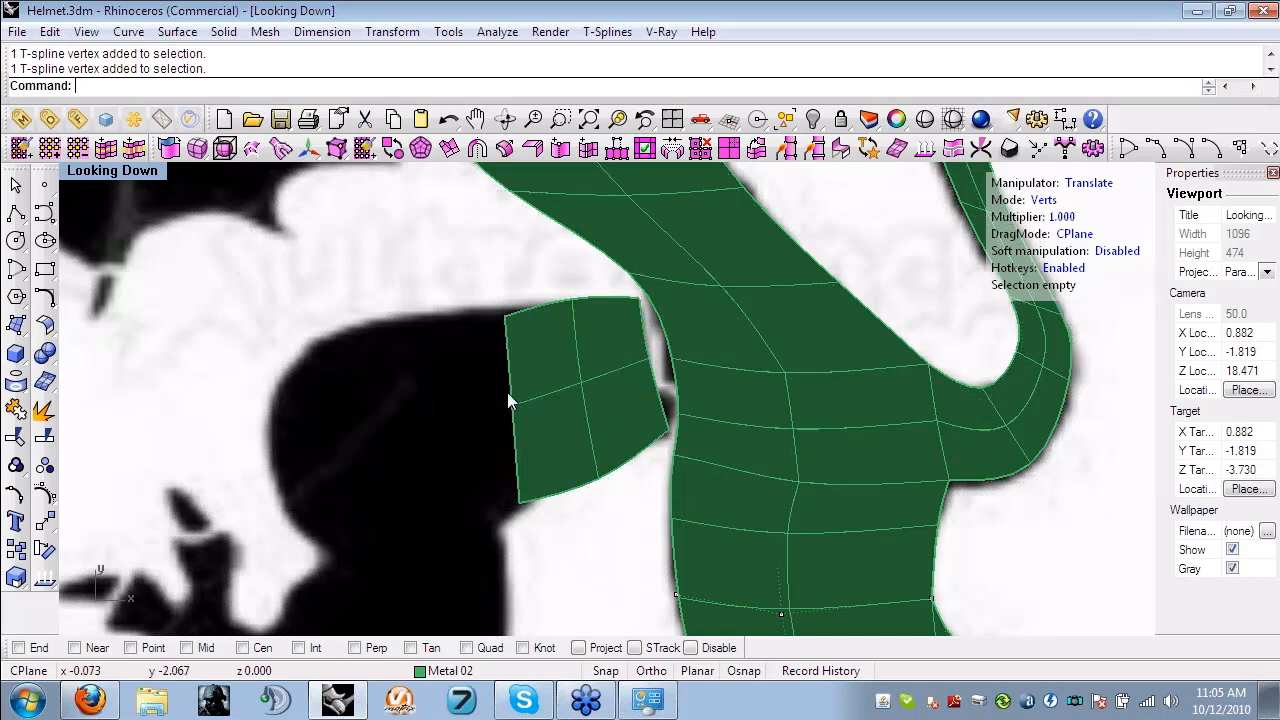
- Extrude the patch's two outer edges twice toward the knee of the raised leg
{"action": "double_click", "coordinate": [511, 369]}
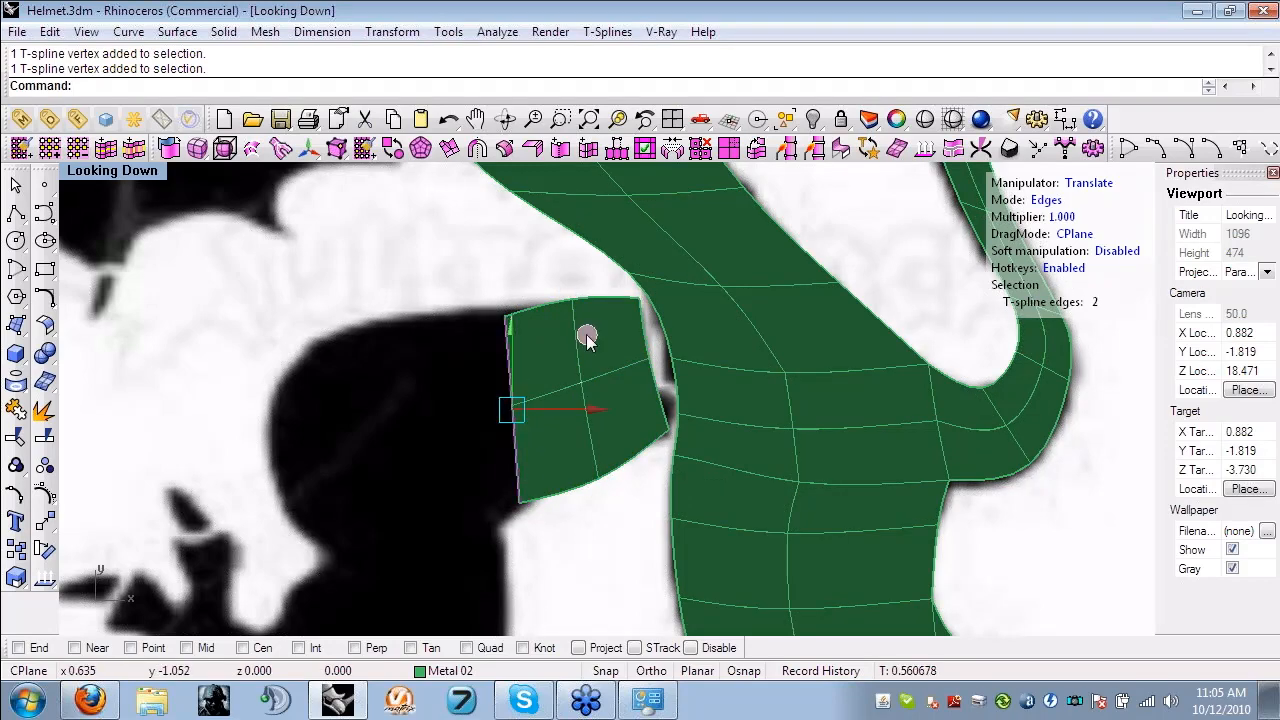
{"action": "left_click_drag", "start_coordinate": [587, 336], "coordinate": [399, 371], "text": "alt"}
{"action": "scroll", "coordinate": [410, 368], "scroll_direction": "up", "scroll_amount": 2}
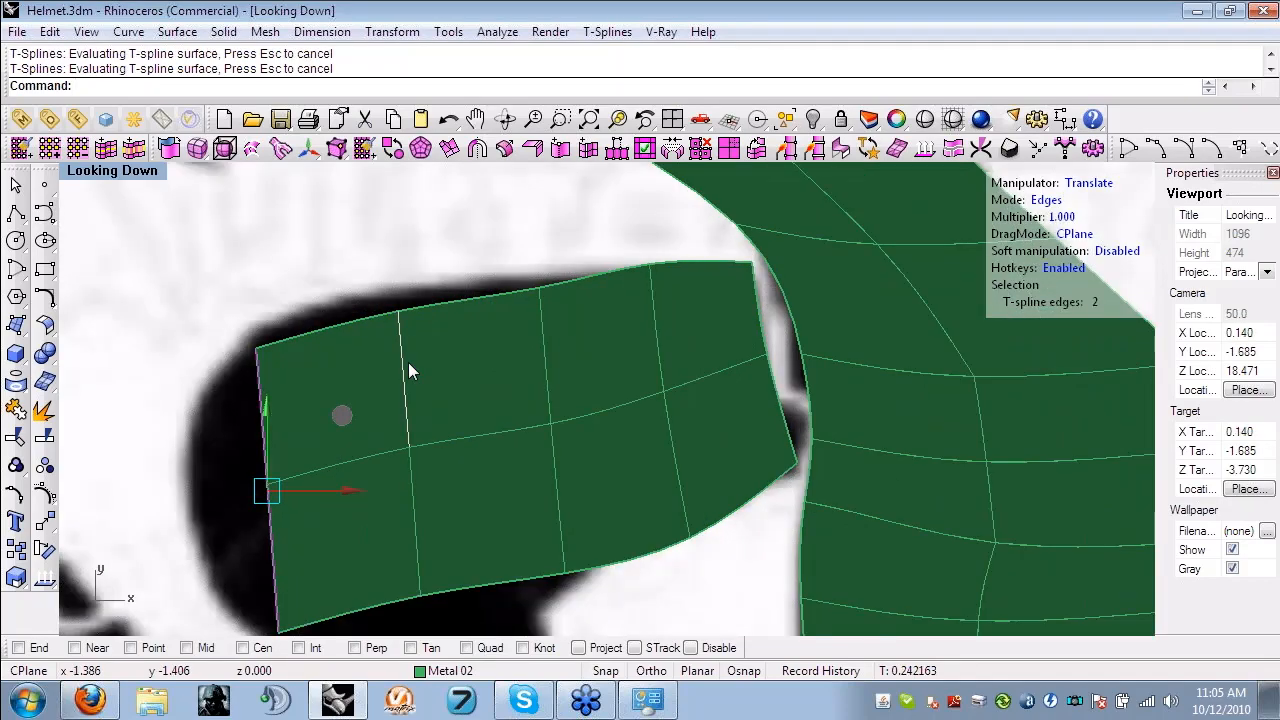
- Move the upper vertex nearest the knee outward so the extruded patch follows the thigh's curved outline
{"action": "left_click", "coordinate": [407, 364]}
{"action": "key", "text": "a"}
{"action": "left_click", "coordinate": [399, 305]}
{"action": "left_click_drag", "start_coordinate": [472, 230], "coordinate": [440, 206]}
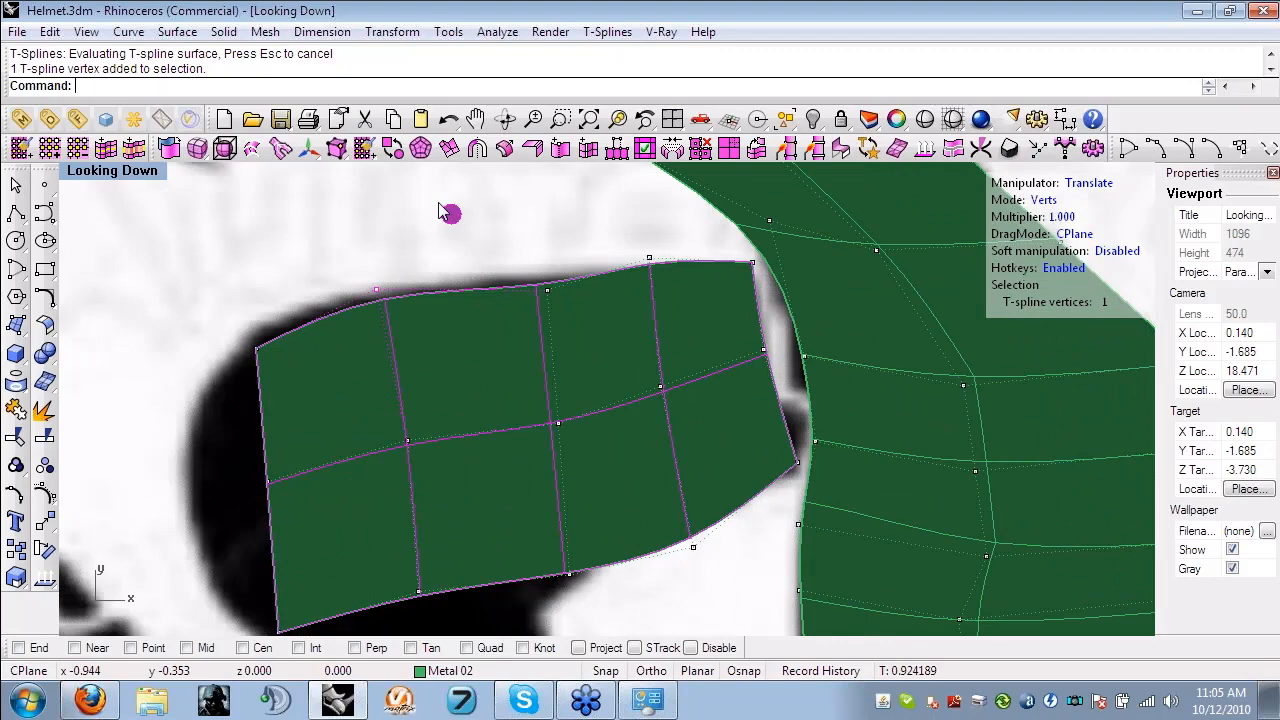
{"action": "scroll", "coordinate": [375, 366], "scroll_direction": "down", "scroll_amount": 4}
{"action": "right_click_drag", "start_coordinate": [375, 367], "coordinate": [385, 365]}
- Align the middle vertex of the patch's upper edge with the thigh outline and move the lower knee-side corner into the crease behind the knee
{"action": "scroll", "coordinate": [584, 273], "scroll_direction": "up", "scroll_amount": 4}
{"action": "left_click", "coordinate": [453, 335]}
{"action": "left_click_drag", "start_coordinate": [522, 277], "coordinate": [508, 267]}
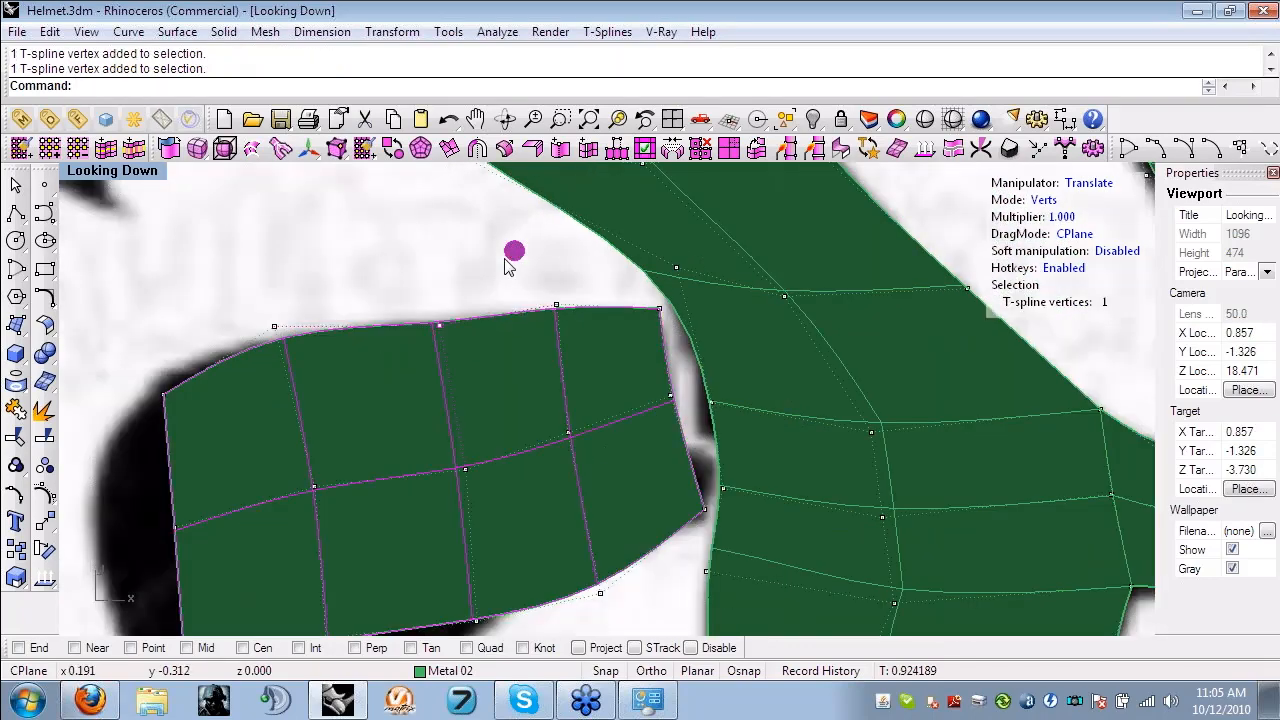
{"action": "scroll", "coordinate": [508, 267], "scroll_direction": "down", "scroll_amount": 4}
{"action": "right_click_drag", "start_coordinate": [508, 267], "coordinate": [617, 251]}
{"action": "left_click", "coordinate": [405, 522]}
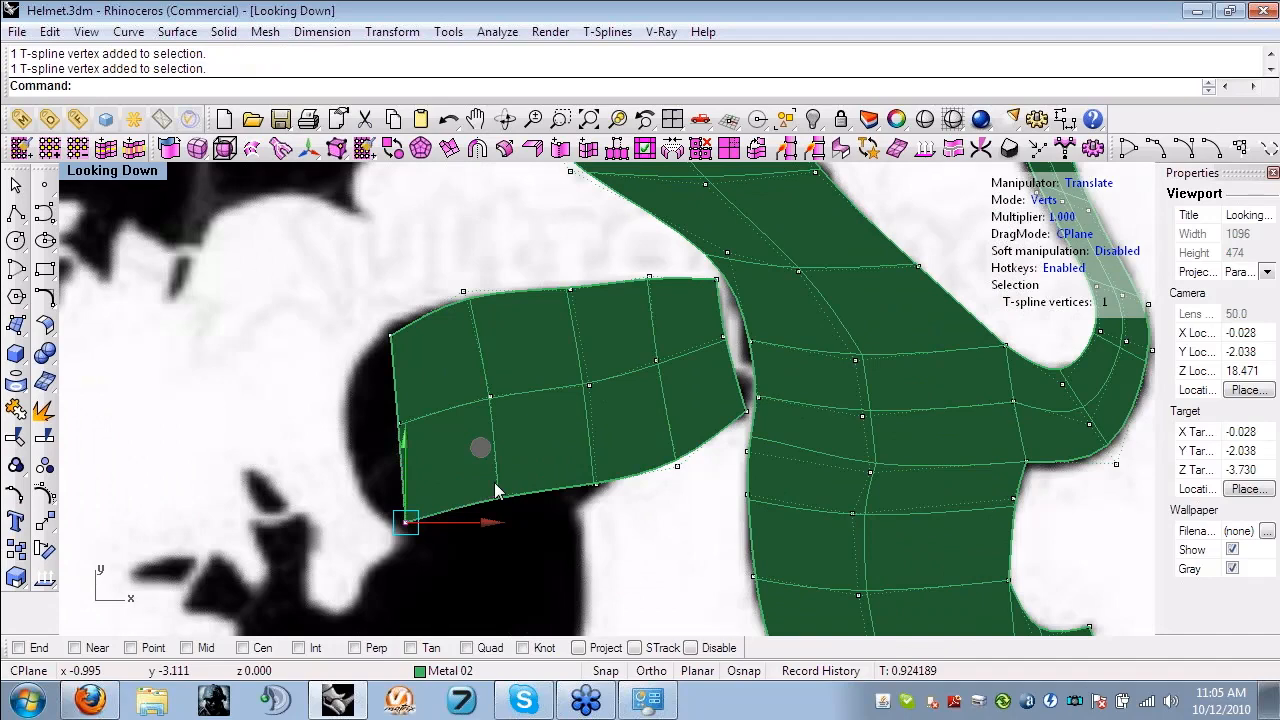
{"action": "left_click_drag", "start_coordinate": [493, 521], "coordinate": [636, 523]}
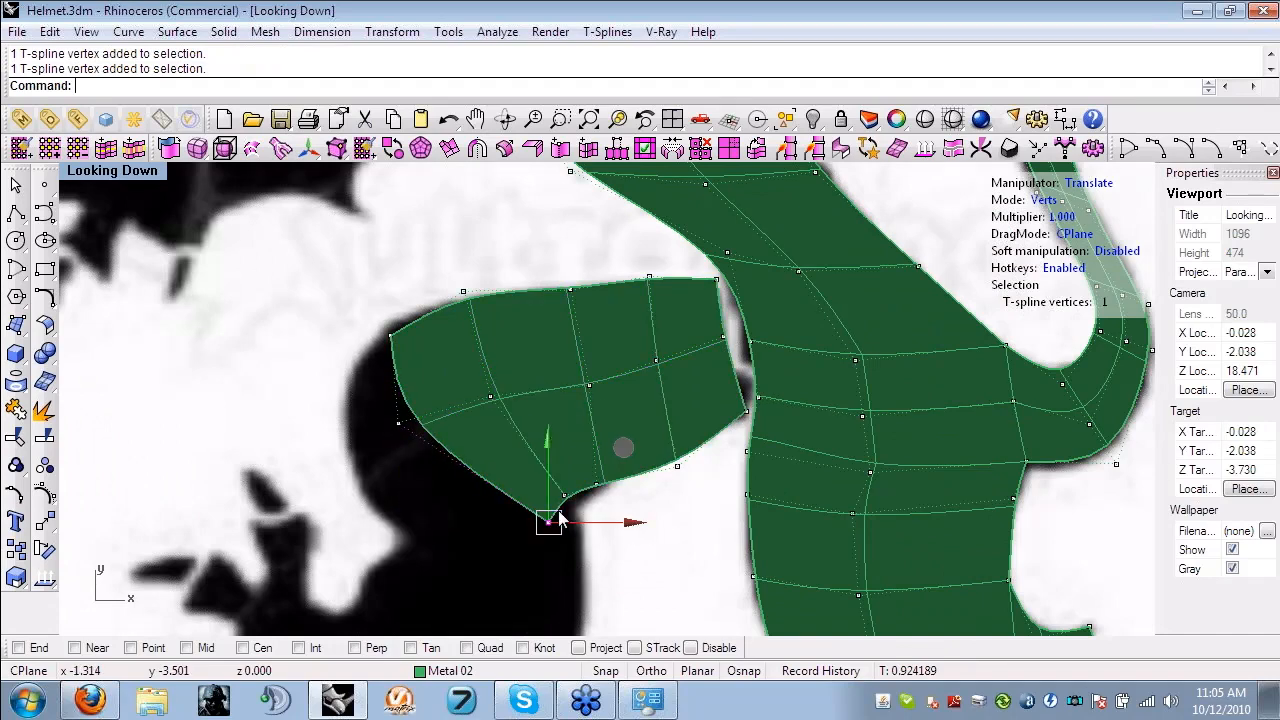
- Open the file Helmet__.3dm containing the finished lion model
{"action": "scroll", "coordinate": [558, 518], "scroll_direction": "down", "scroll_amount": 3}
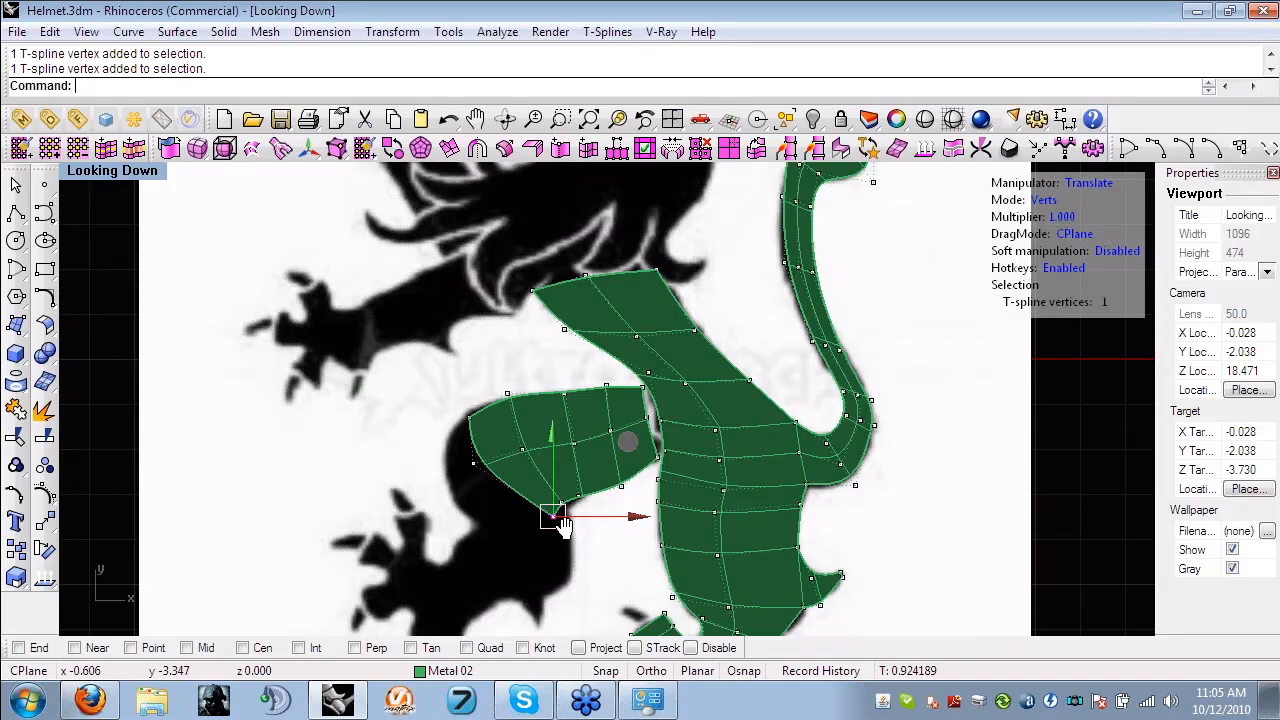
{"action": "right_click_drag", "start_coordinate": [560, 520], "coordinate": [570, 695]}
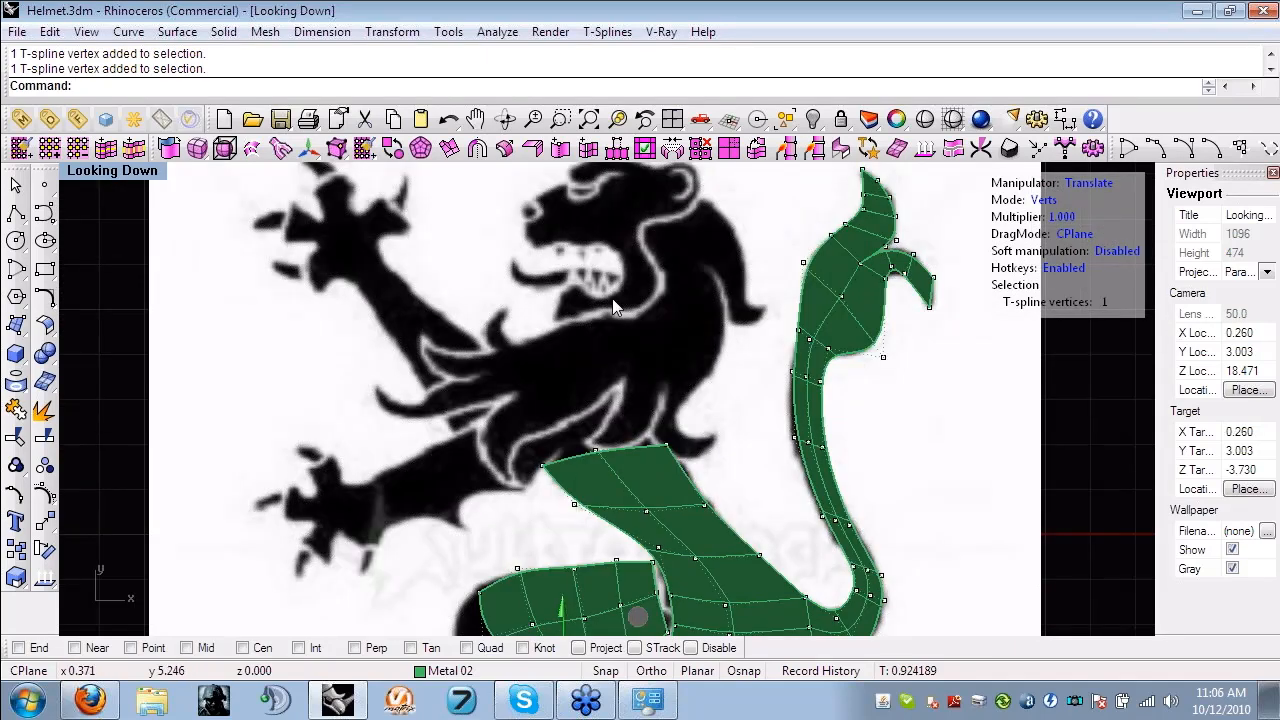
{"action": "scroll", "coordinate": [612, 298], "scroll_direction": "down", "scroll_amount": 2}
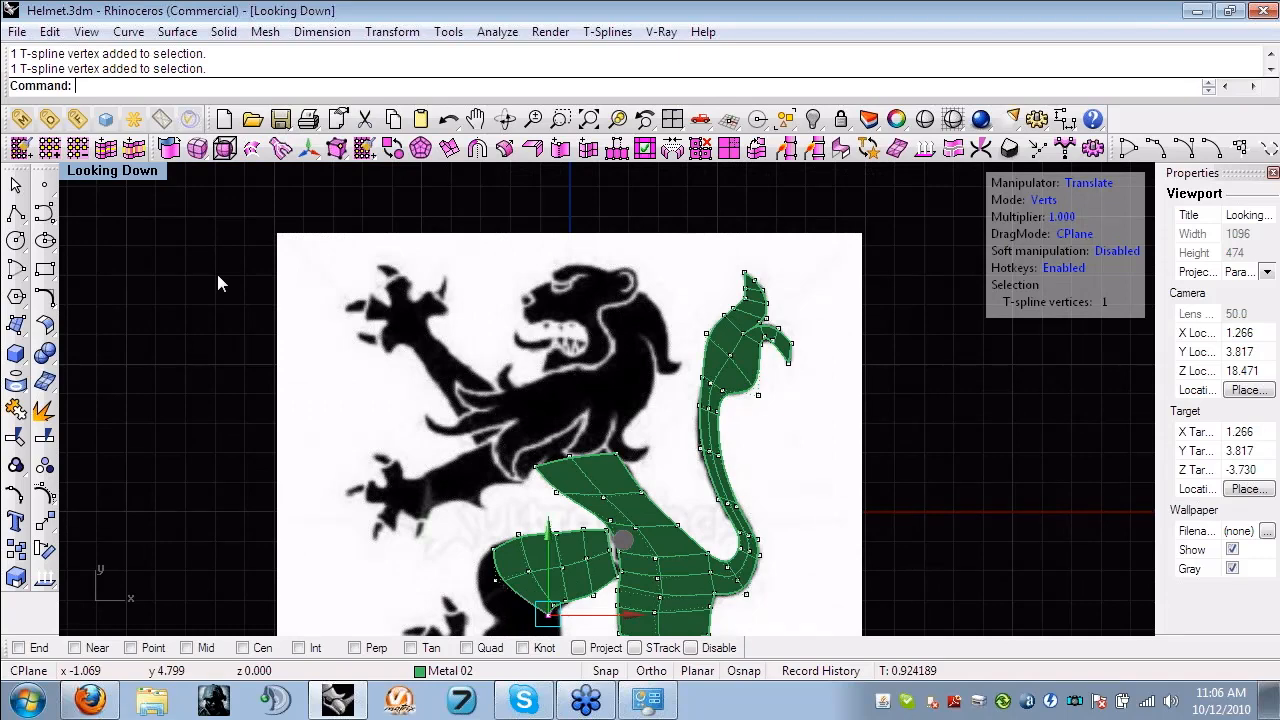
{"action": "left_click", "coordinate": [17, 31]}
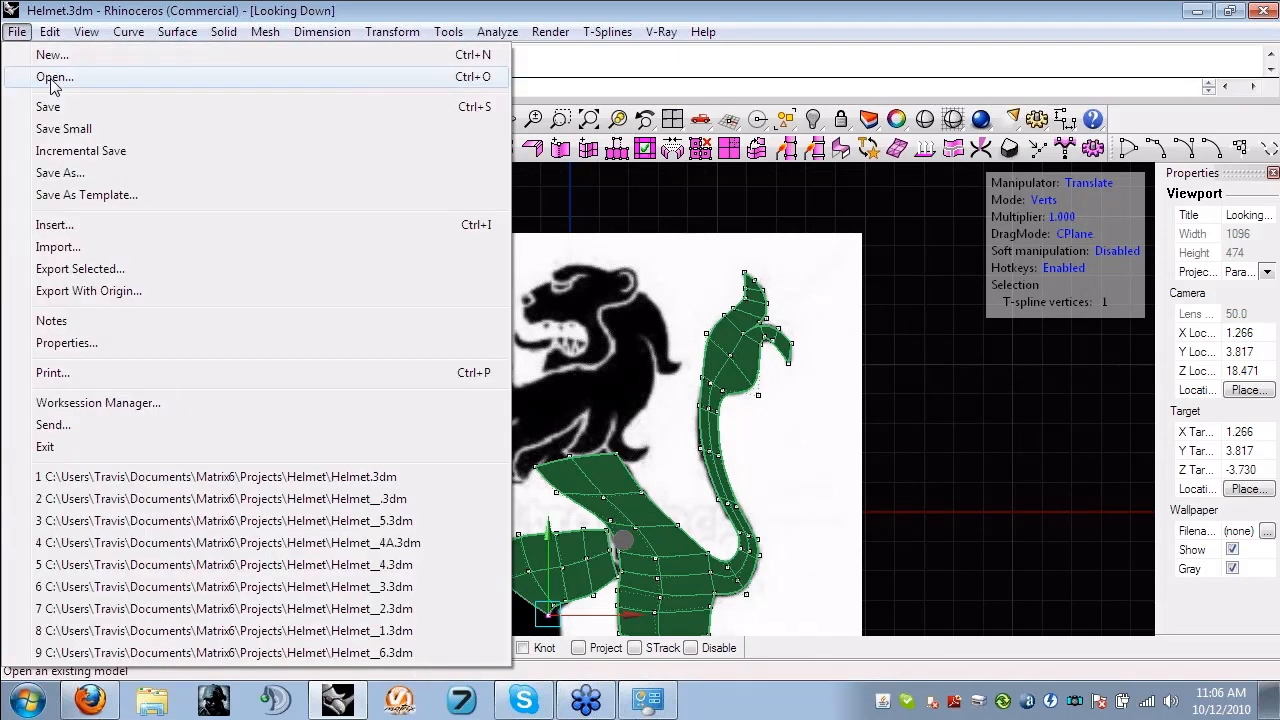
{"action": "left_click", "coordinate": [52, 78]}
{"action": "double_click", "coordinate": [505, 280]}
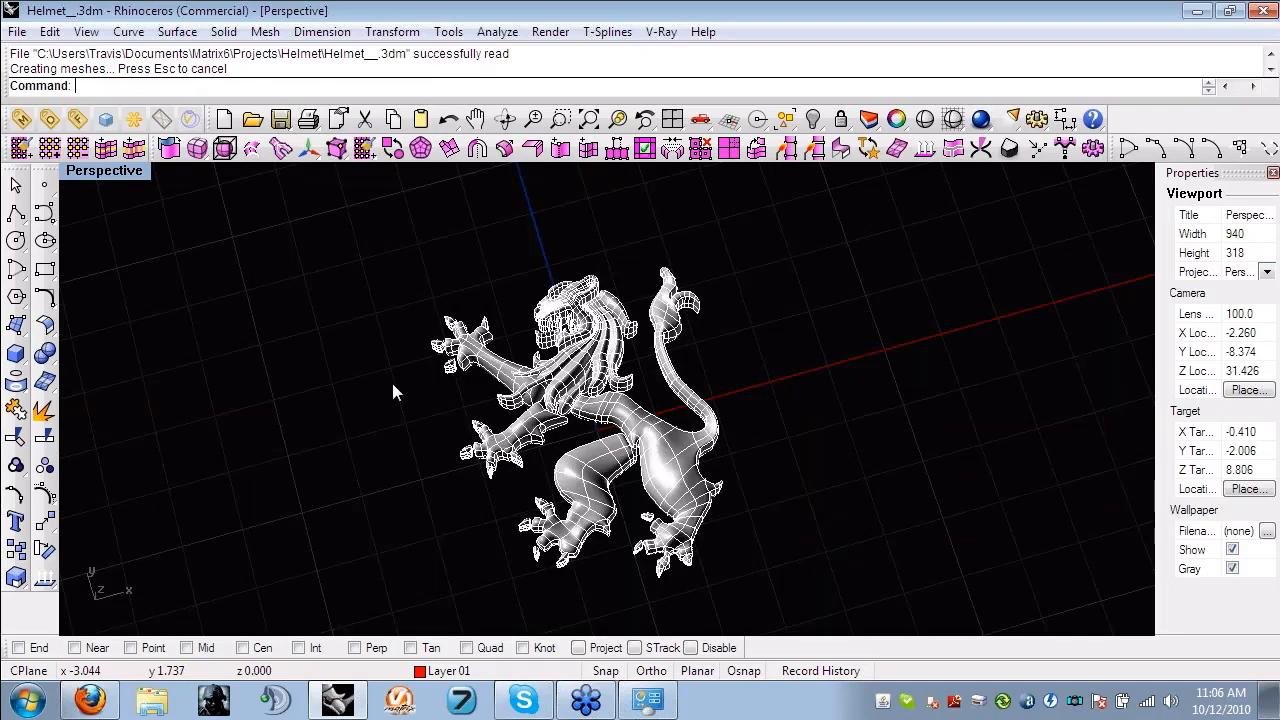
- Examine the finished lion's mane, limbs and body surfaces from several angles
{"action": "right_click_drag", "start_coordinate": [393, 392], "coordinate": [432, 417]}
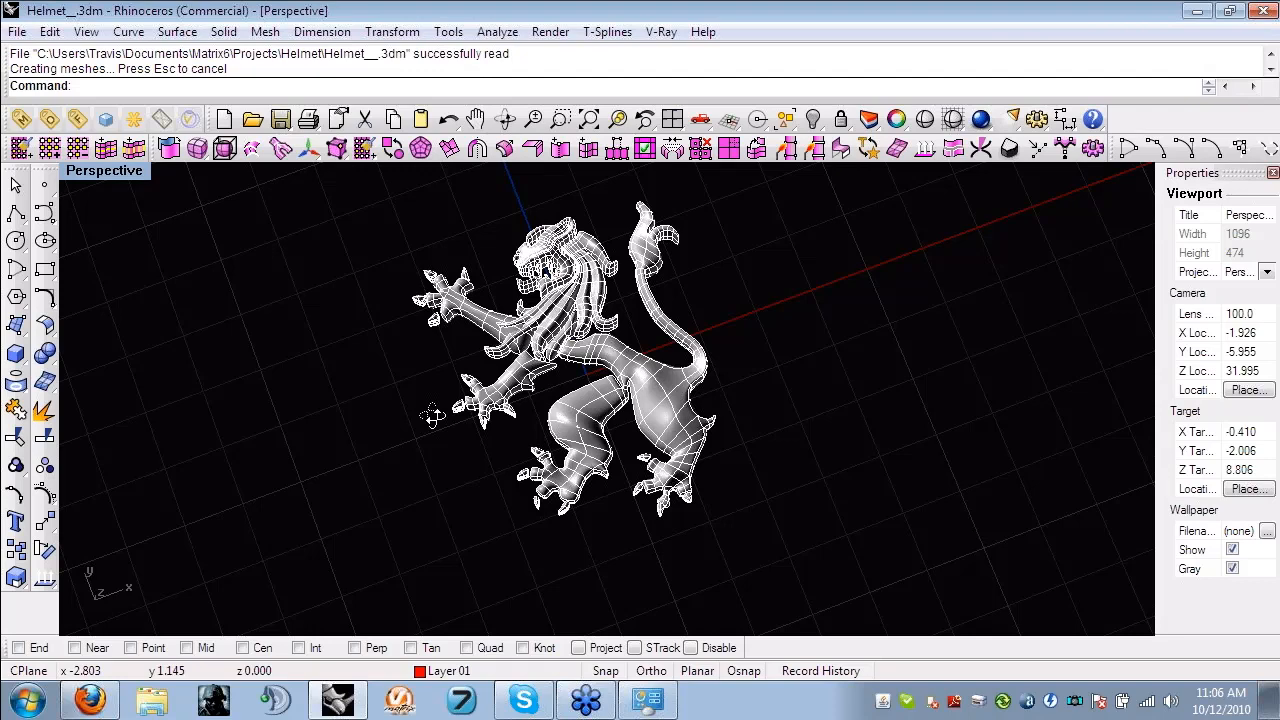
{"action": "scroll", "coordinate": [555, 415], "scroll_direction": "up", "scroll_amount": 4}
{"action": "right_click_drag", "start_coordinate": [553, 415], "coordinate": [663, 560]}
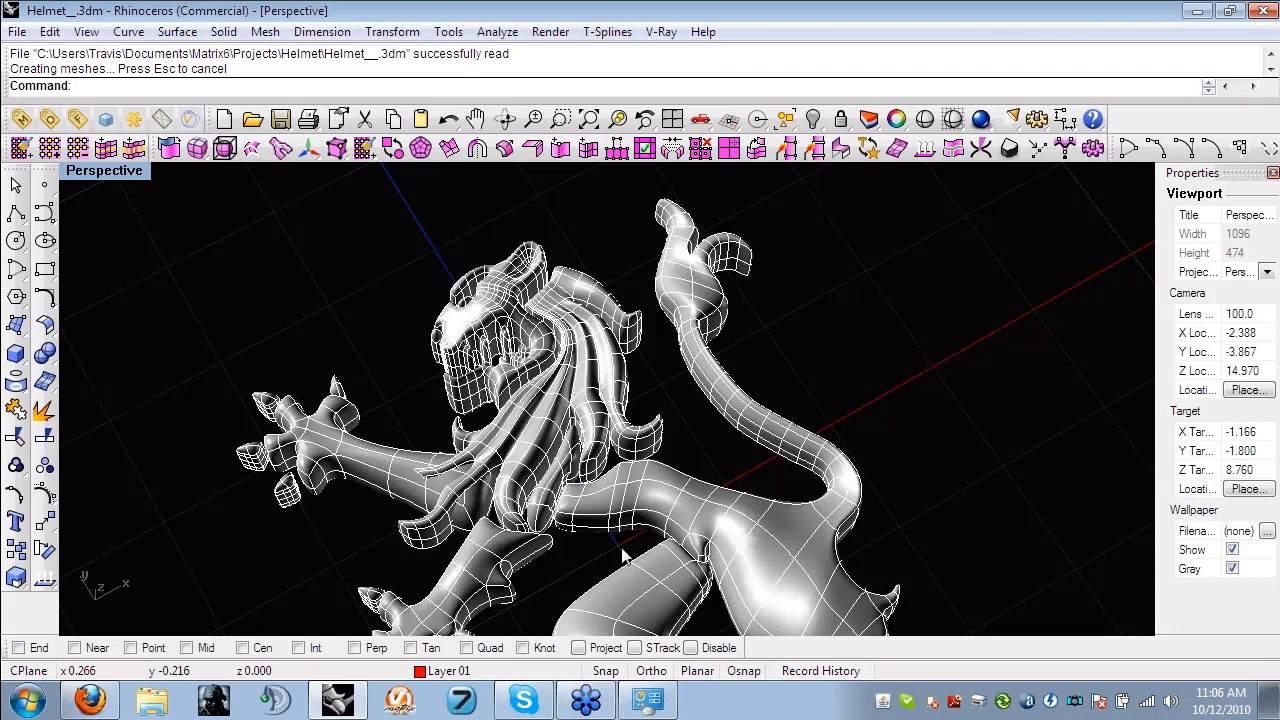
{"action": "right_click_drag", "start_coordinate": [685, 521], "coordinate": [676, 524]}
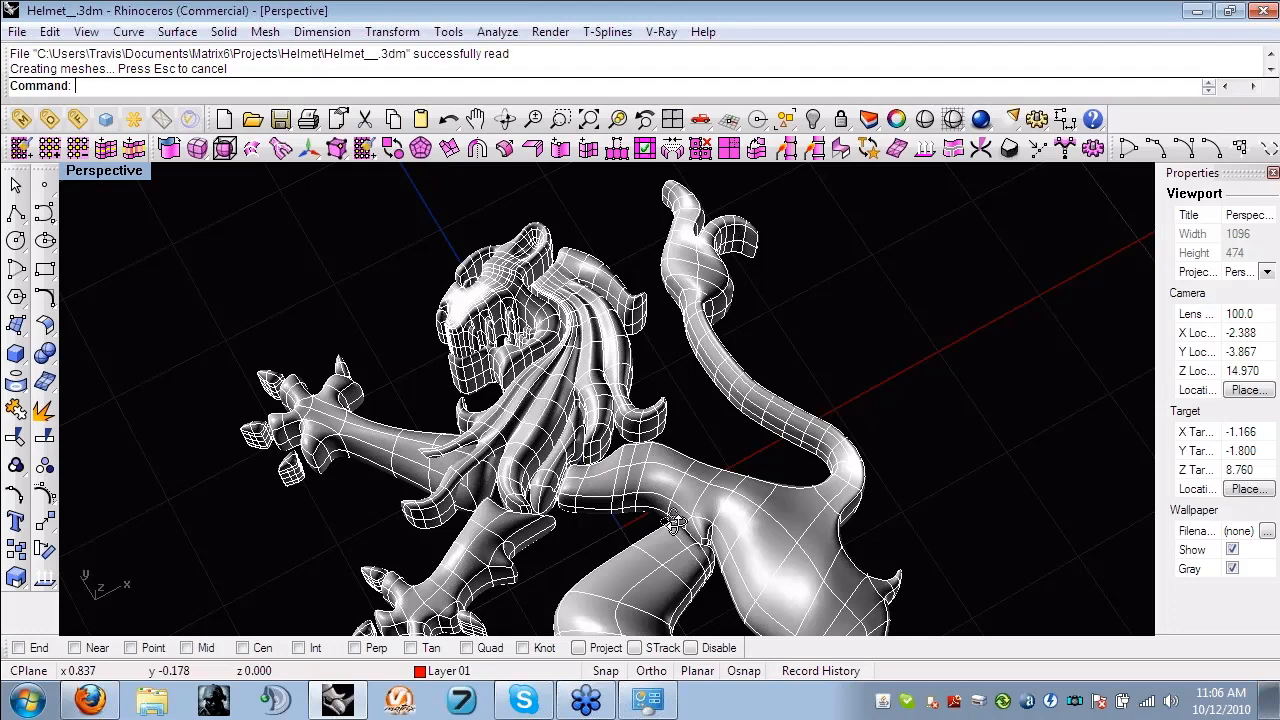
{"action": "right_click_drag", "start_coordinate": [676, 524], "coordinate": [690, 450]}
{"action": "scroll", "coordinate": [690, 447], "scroll_direction": "down", "scroll_amount": 4}
{"action": "right_click_drag", "start_coordinate": [680, 220], "coordinate": [694, 268], "text": "shift"}
{"action": "scroll", "coordinate": [694, 268], "scroll_direction": "up", "scroll_amount": 2}
{"action": "right_click_drag", "start_coordinate": [694, 268], "coordinate": [693, 466], "text": "shift"}
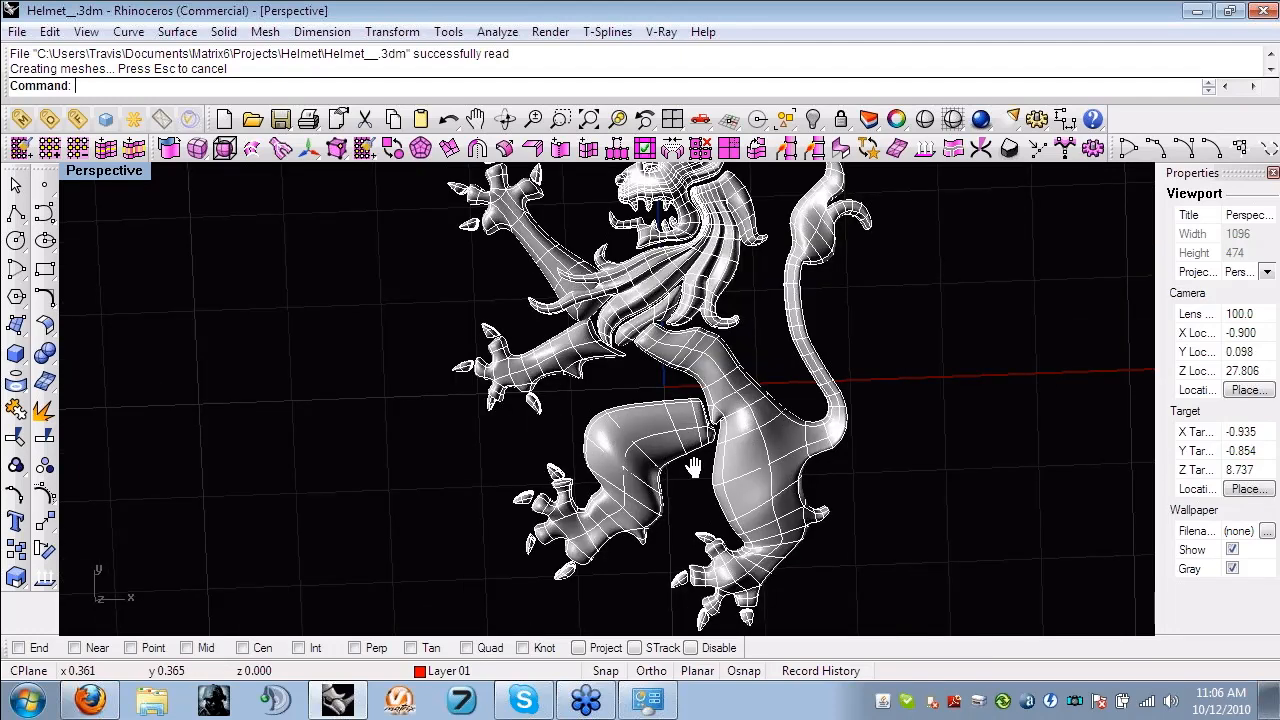
- Inspect the finished lion's head and tail up close and its relief depth from a low side view
{"action": "scroll", "coordinate": [646, 366], "scroll_direction": "up", "scroll_amount": 5}
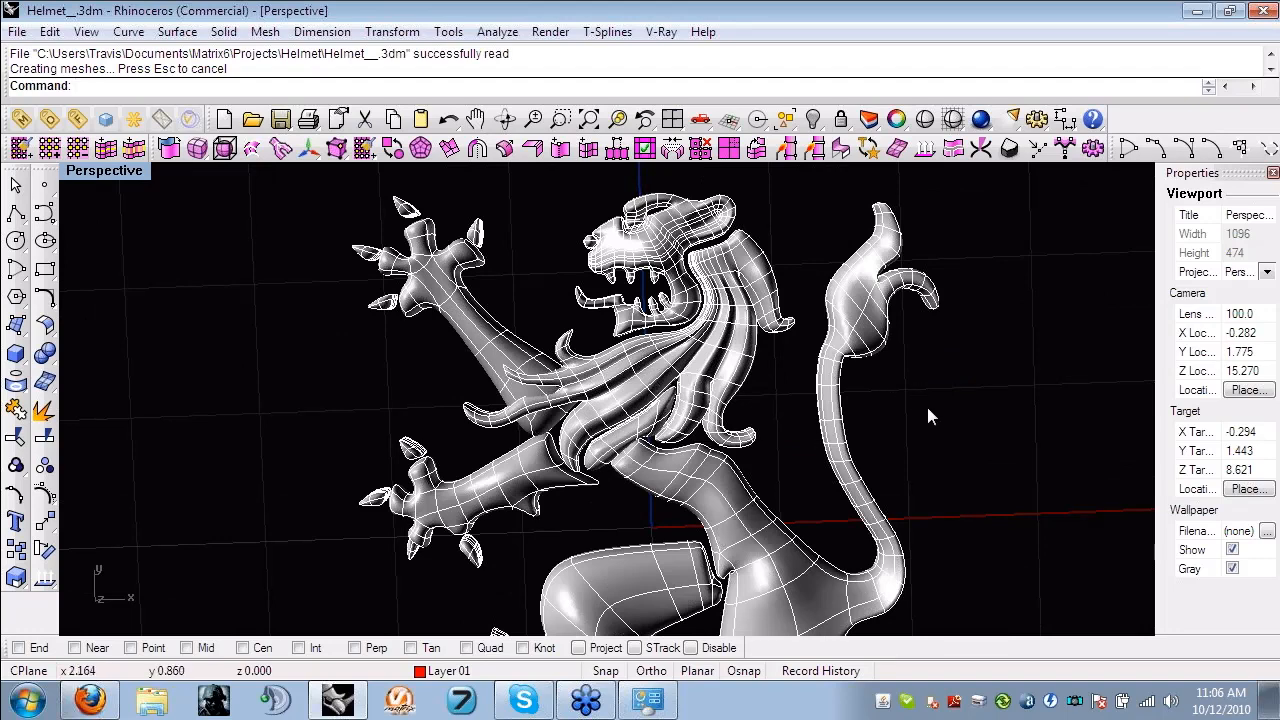
{"action": "right_click_drag", "start_coordinate": [789, 373], "coordinate": [417, 236], "text": "shift"}
{"action": "right_click_drag", "start_coordinate": [775, 435], "coordinate": [529, 367]}
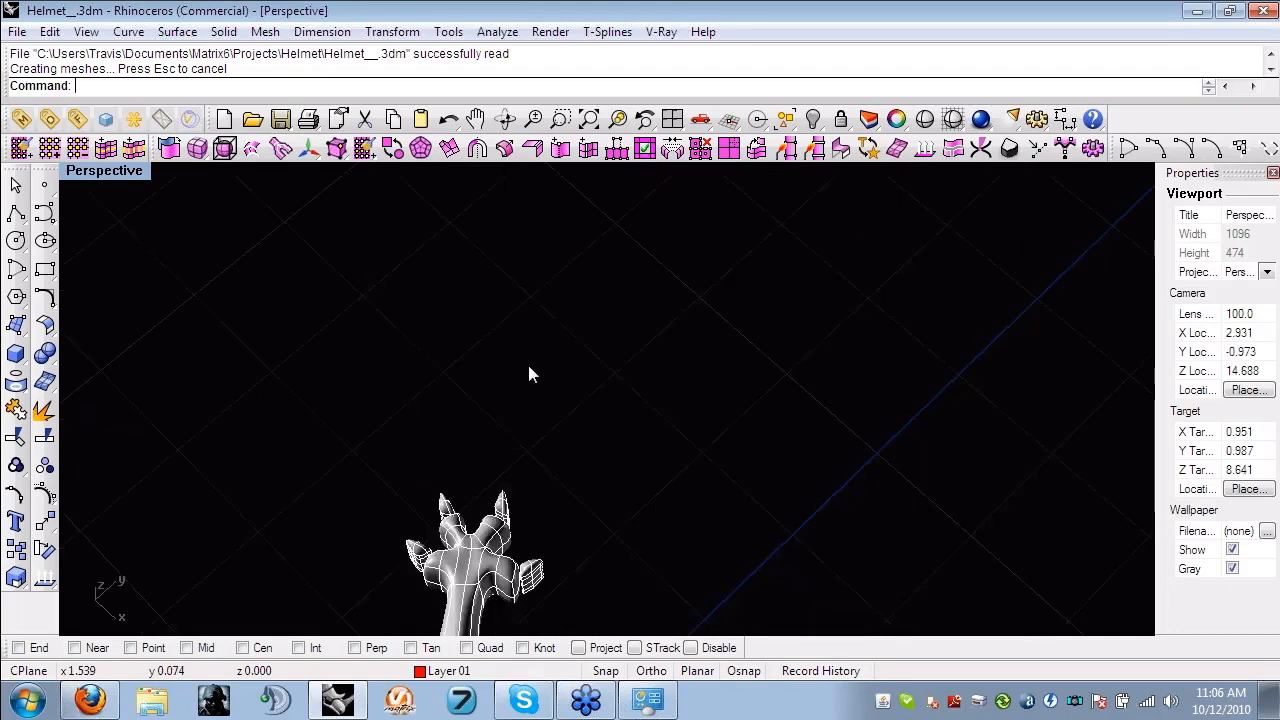
{"action": "scroll", "coordinate": [633, 393], "scroll_direction": "down", "scroll_amount": 10}
{"action": "scroll", "coordinate": [632, 392], "scroll_direction": "down", "scroll_amount": 6}
{"action": "right_click_drag", "start_coordinate": [632, 392], "coordinate": [690, 560]}
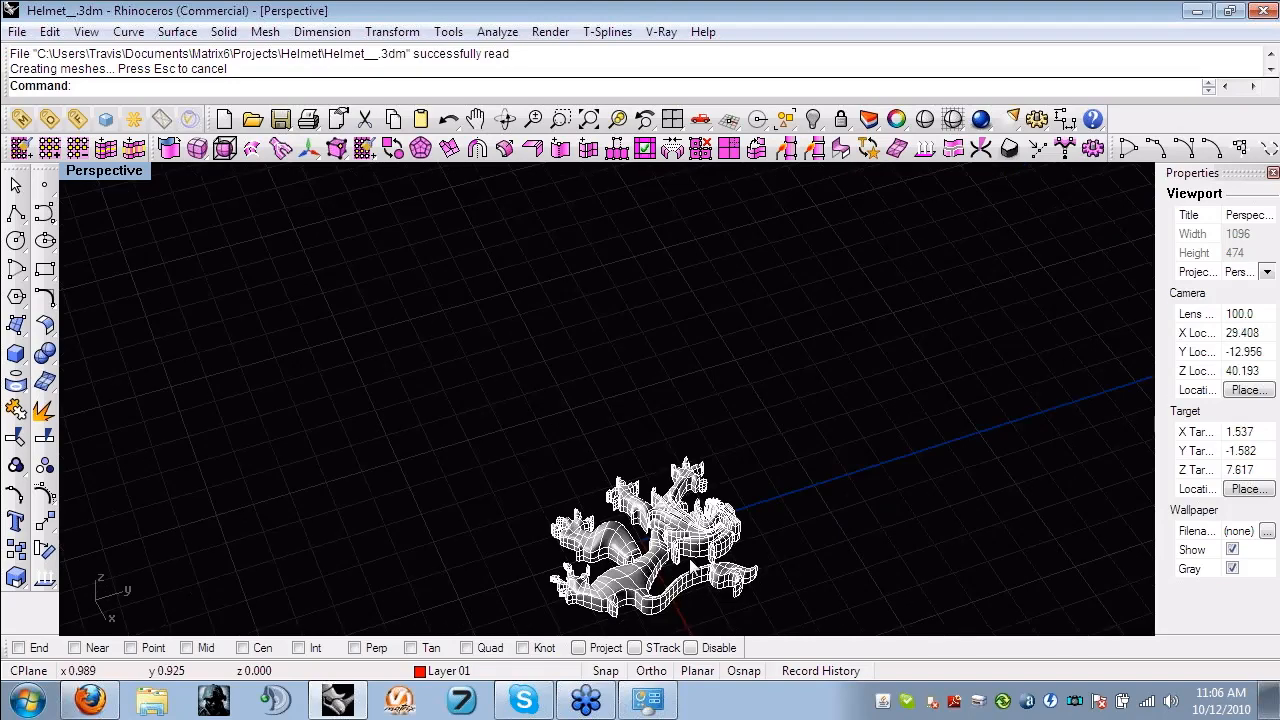
{"action": "scroll", "coordinate": [633, 392], "scroll_direction": "up", "scroll_amount": 5}
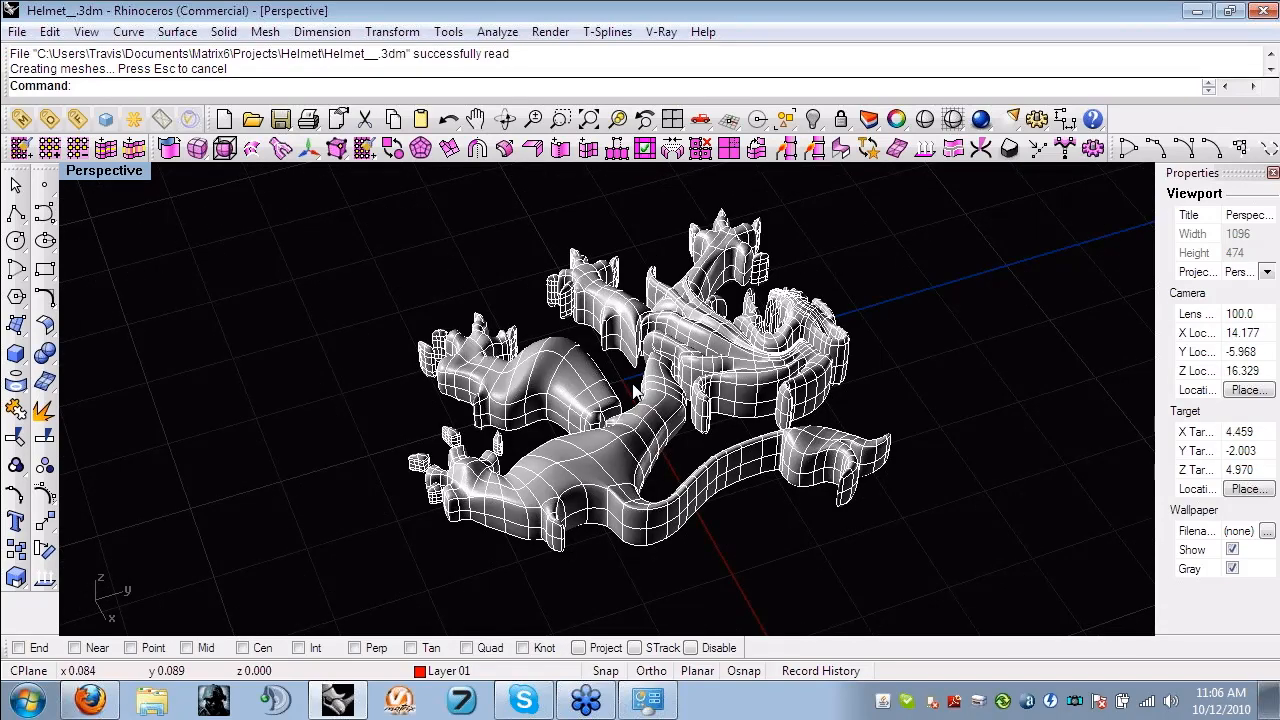
{"action": "right_click_drag", "start_coordinate": [633, 392], "coordinate": [445, 380]}
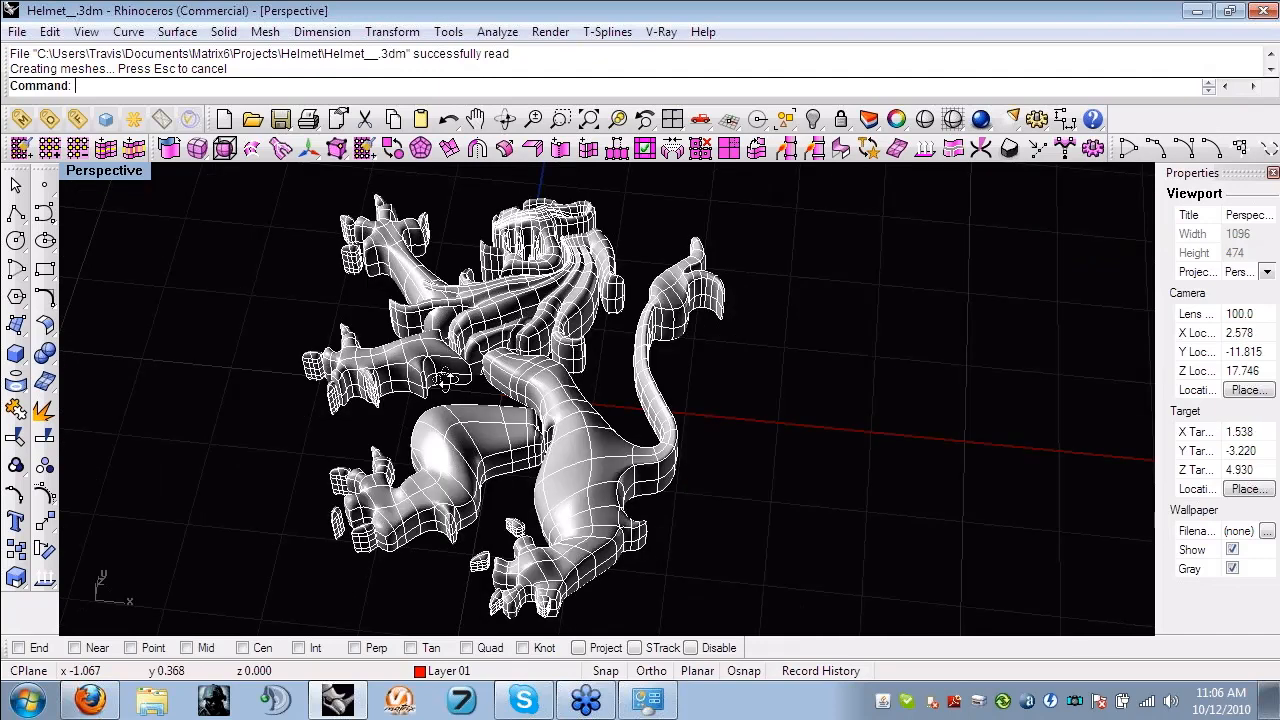
{"action": "scroll", "coordinate": [586, 258], "scroll_direction": "up", "scroll_amount": 5}
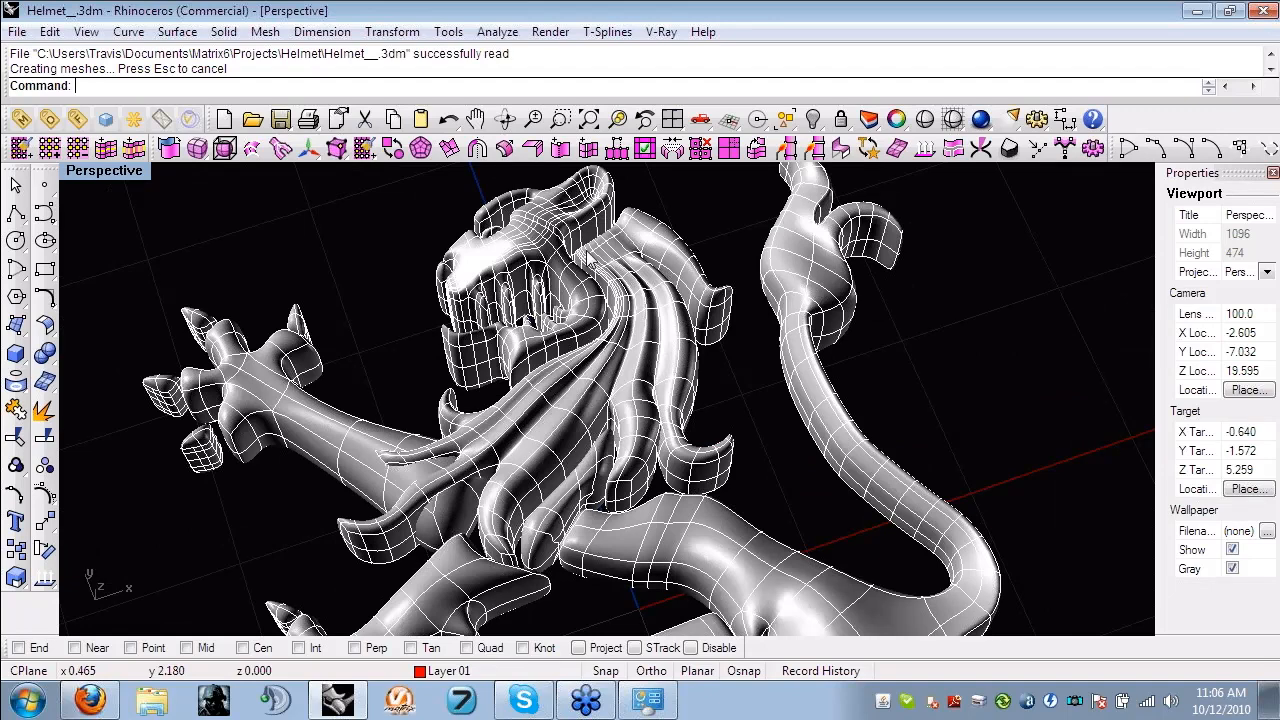
{"action": "scroll", "coordinate": [588, 261], "scroll_direction": "up", "scroll_amount": 3}
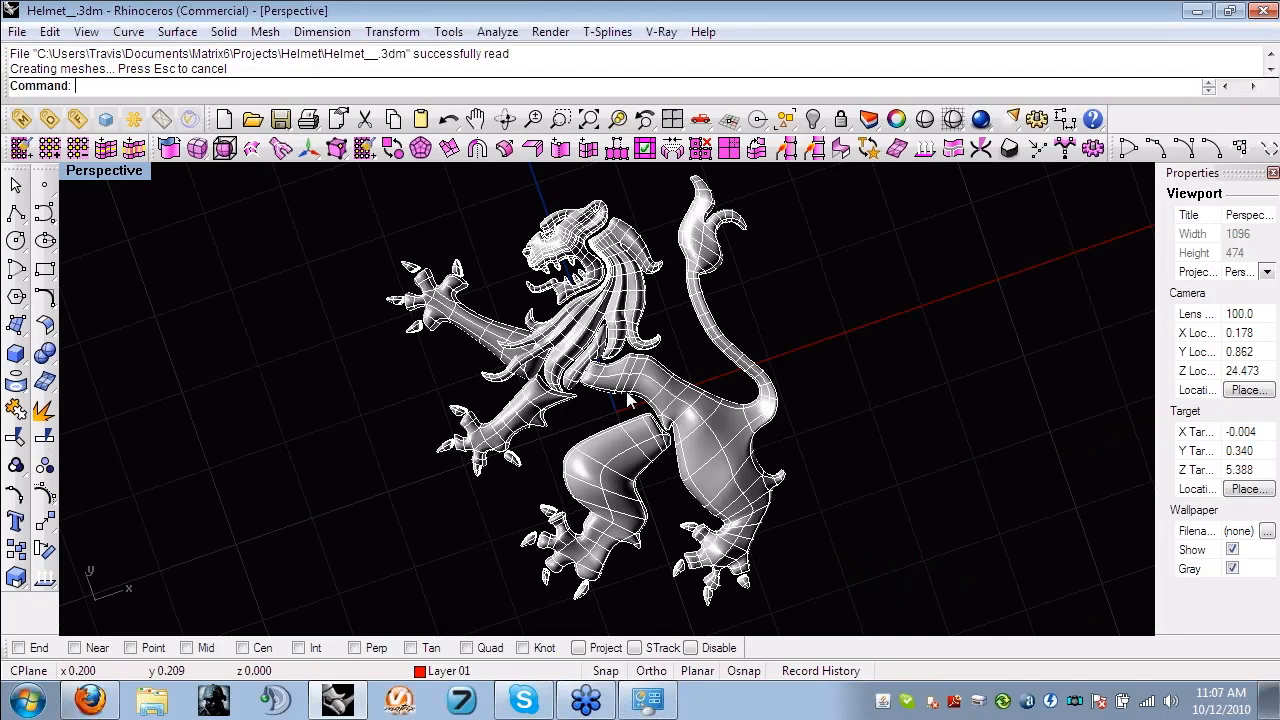
{"action": "right_click_drag", "start_coordinate": [630, 400], "coordinate": [668, 458]}
{"action": "scroll", "coordinate": [567, 319], "scroll_direction": "down", "scroll_amount": 4}
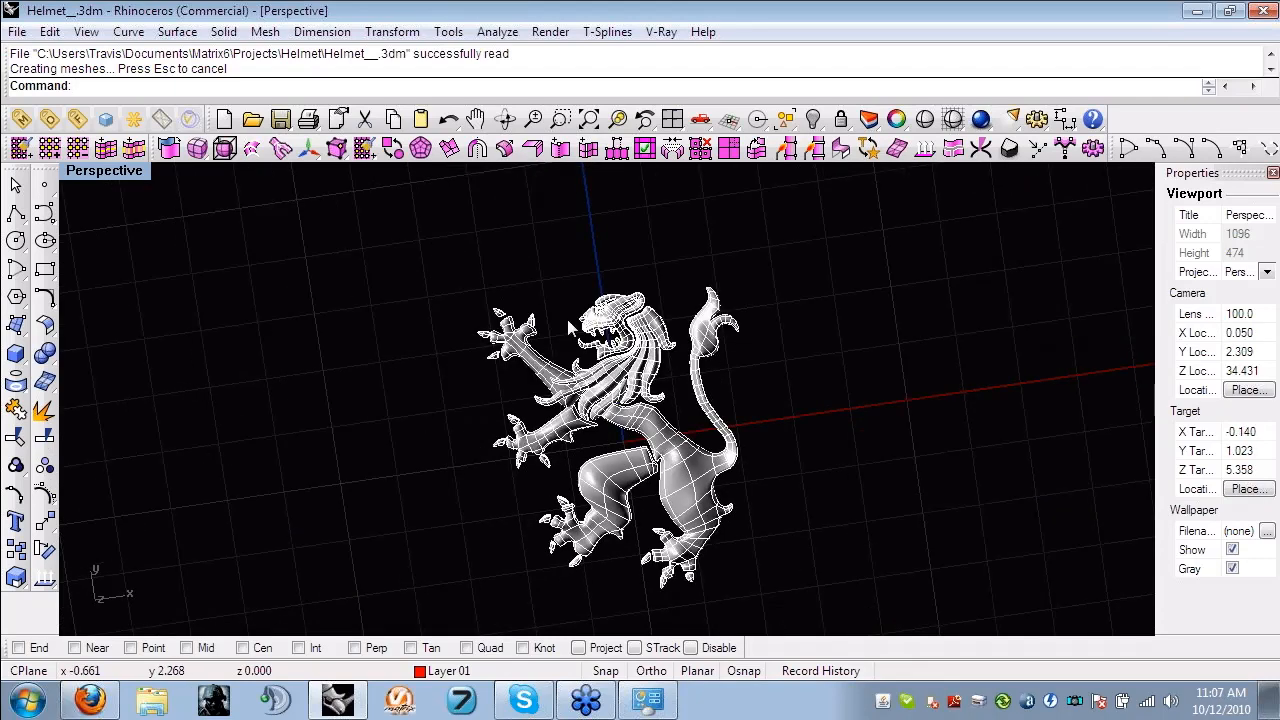
- Open the file Helmet__1.3dm and maximize its Perspective view around the ring band and top disc
{"action": "scroll", "coordinate": [567, 319], "scroll_direction": "up", "scroll_amount": 4}
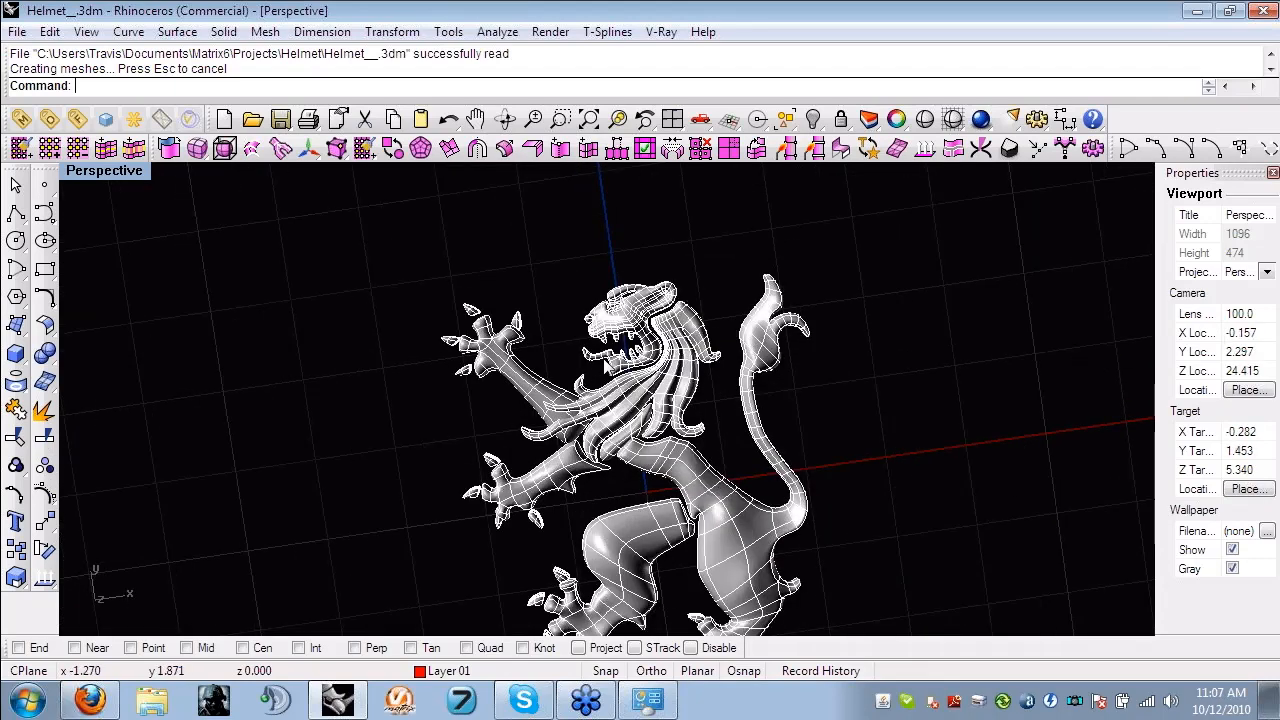
{"action": "scroll", "coordinate": [668, 323], "scroll_direction": "down", "scroll_amount": 4}
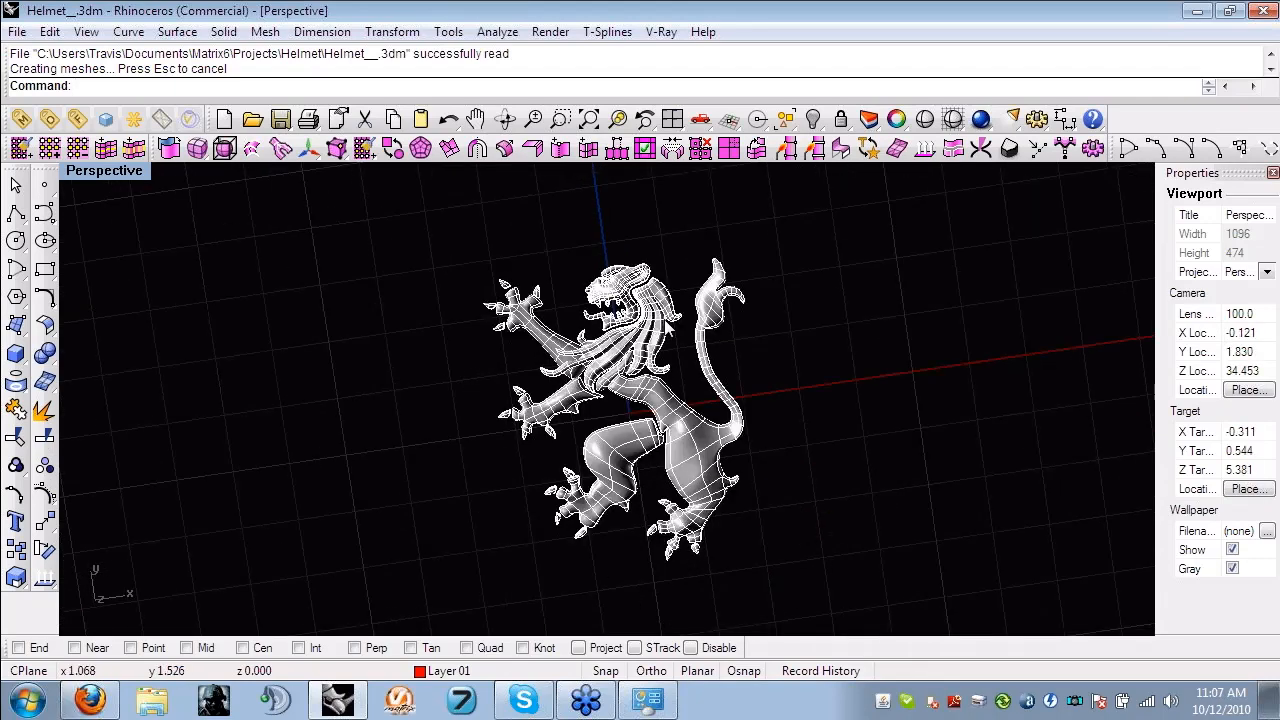
{"action": "left_click", "coordinate": [17, 32]}
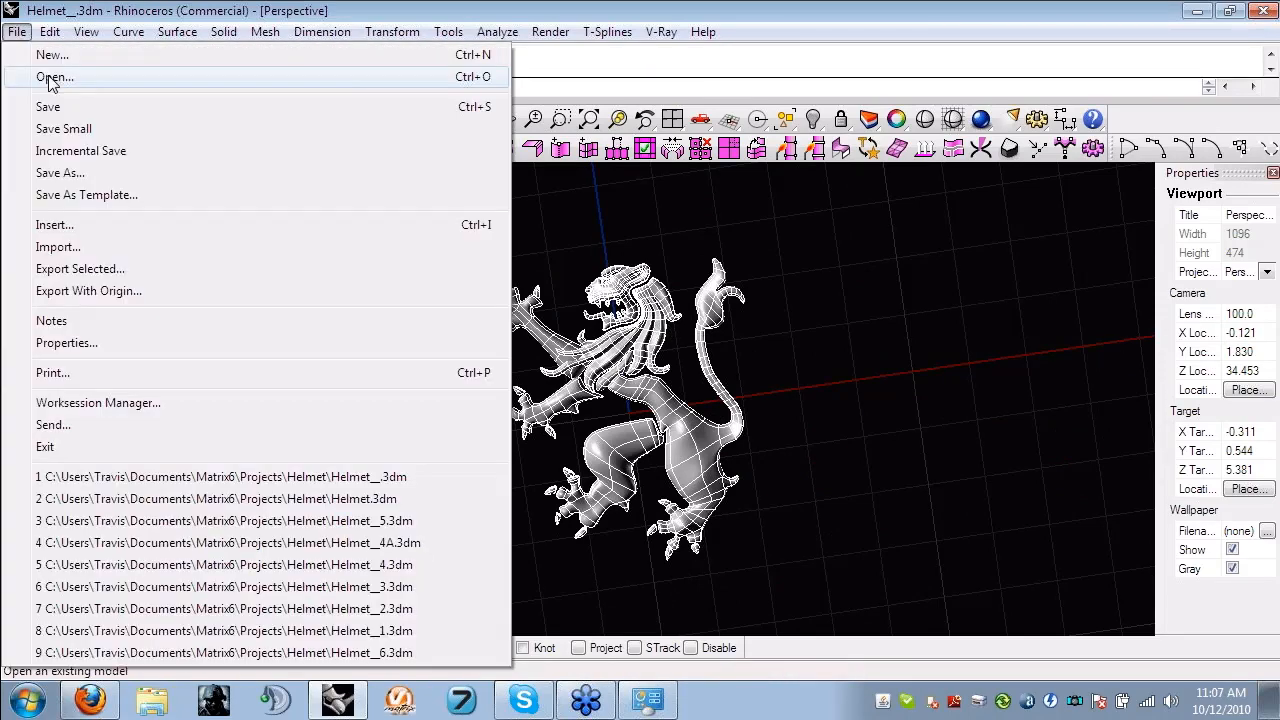
{"action": "left_click", "coordinate": [50, 80]}
{"action": "left_click", "coordinate": [656, 391]}
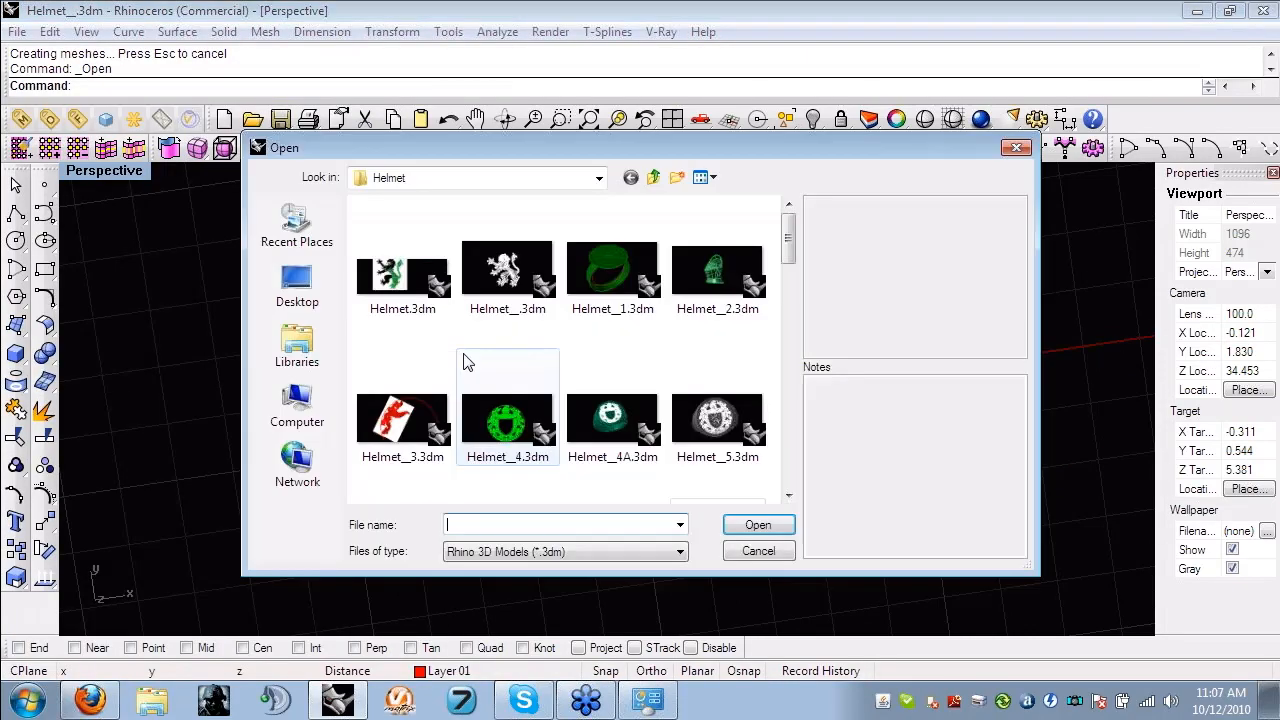
{"action": "double_click", "coordinate": [601, 287]}
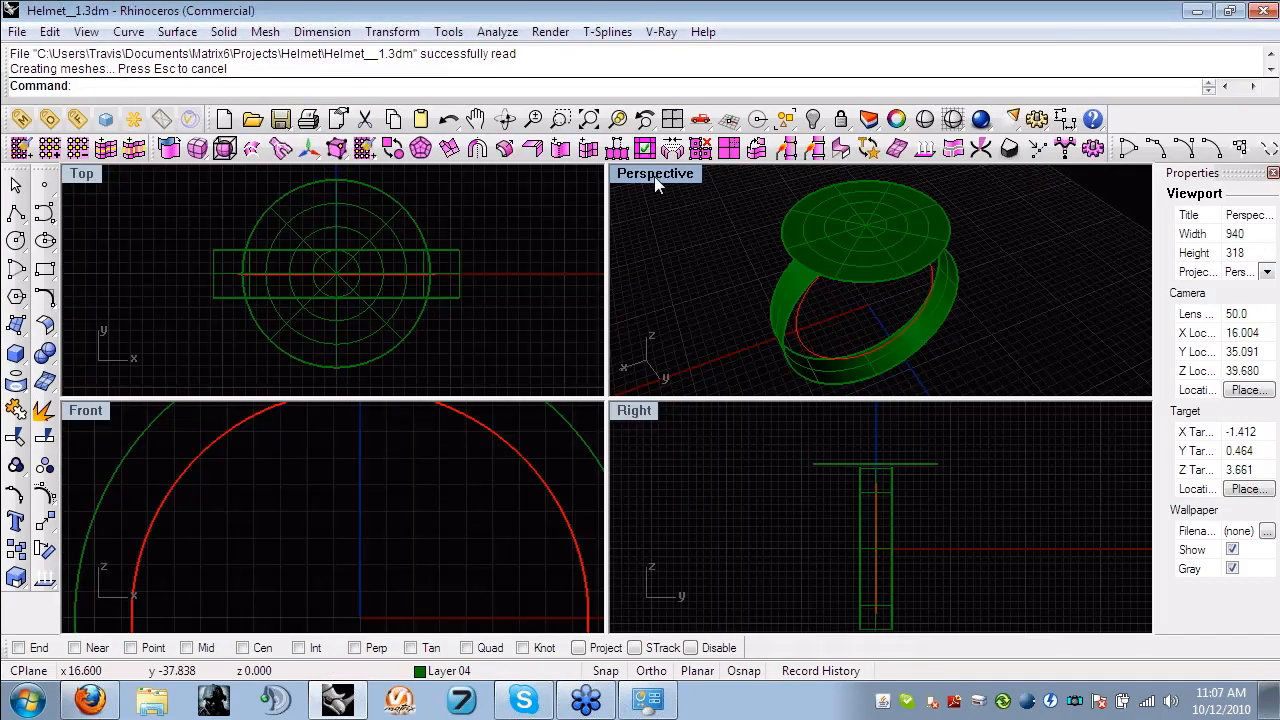
{"action": "double_click", "coordinate": [655, 176]}
{"action": "right_click_drag", "start_coordinate": [625, 389], "coordinate": [601, 381], "text": "shift"}
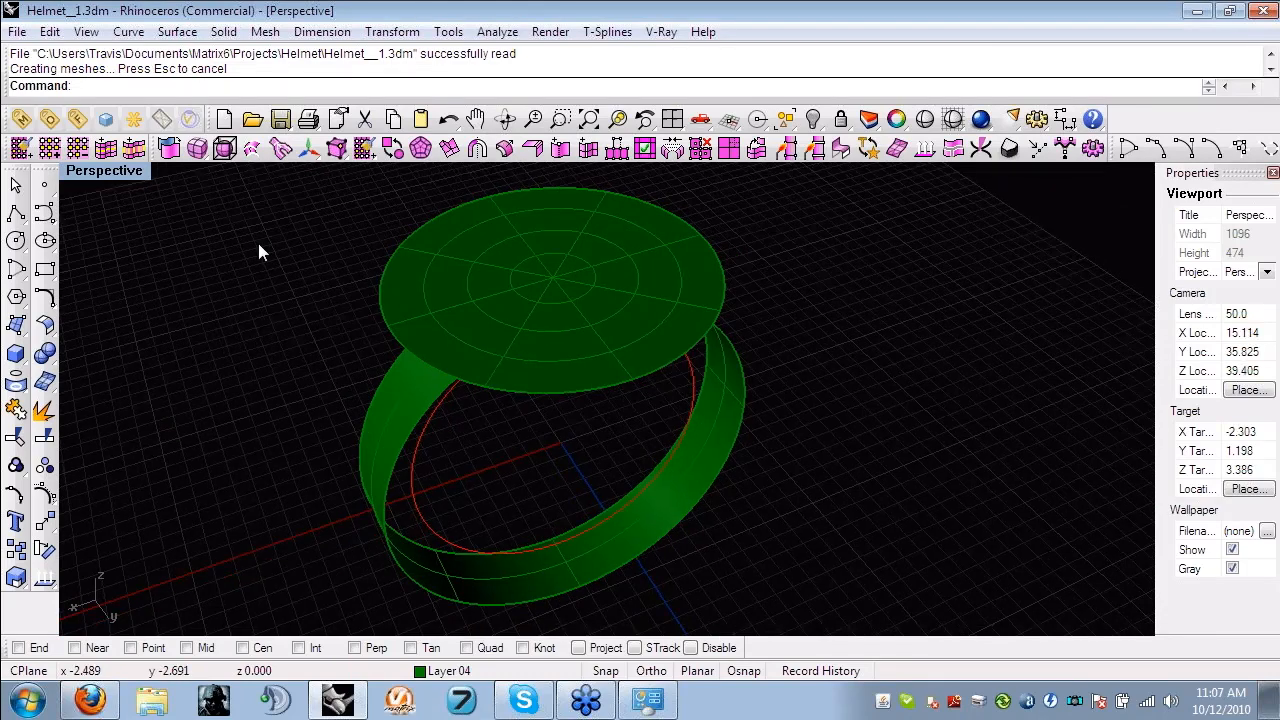
{"action": "left_click", "coordinate": [224, 148]}
{"action": "key", "text": "Escape"}
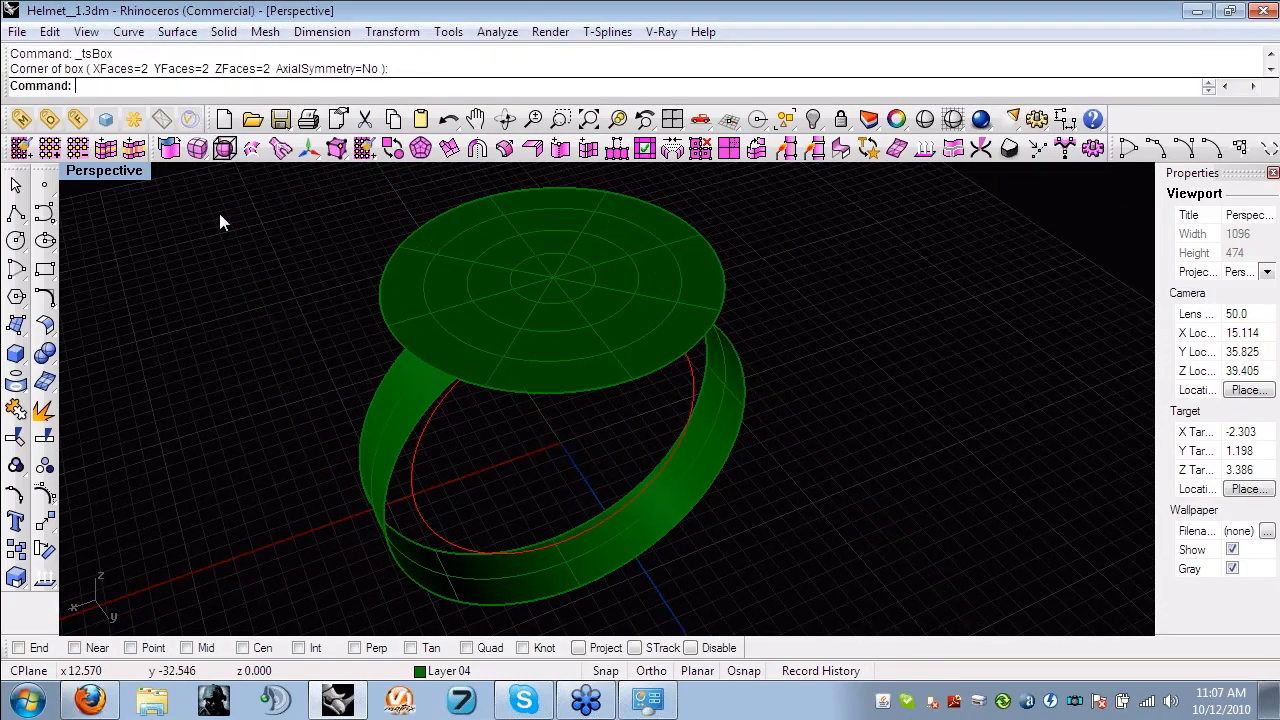
{"action": "right_click", "coordinate": [219, 214]}
{"action": "left_click", "coordinate": [203, 152]}
{"action": "left_click", "coordinate": [203, 152]}
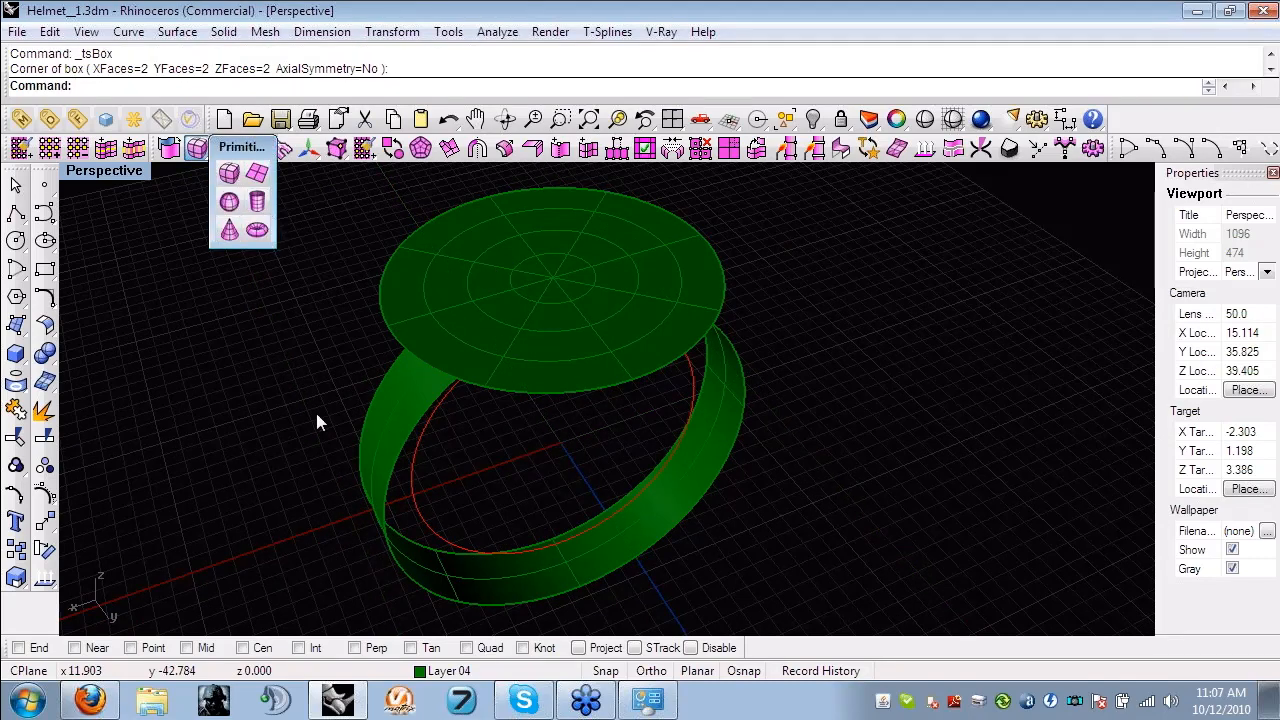
{"action": "left_click", "coordinate": [264, 392]}
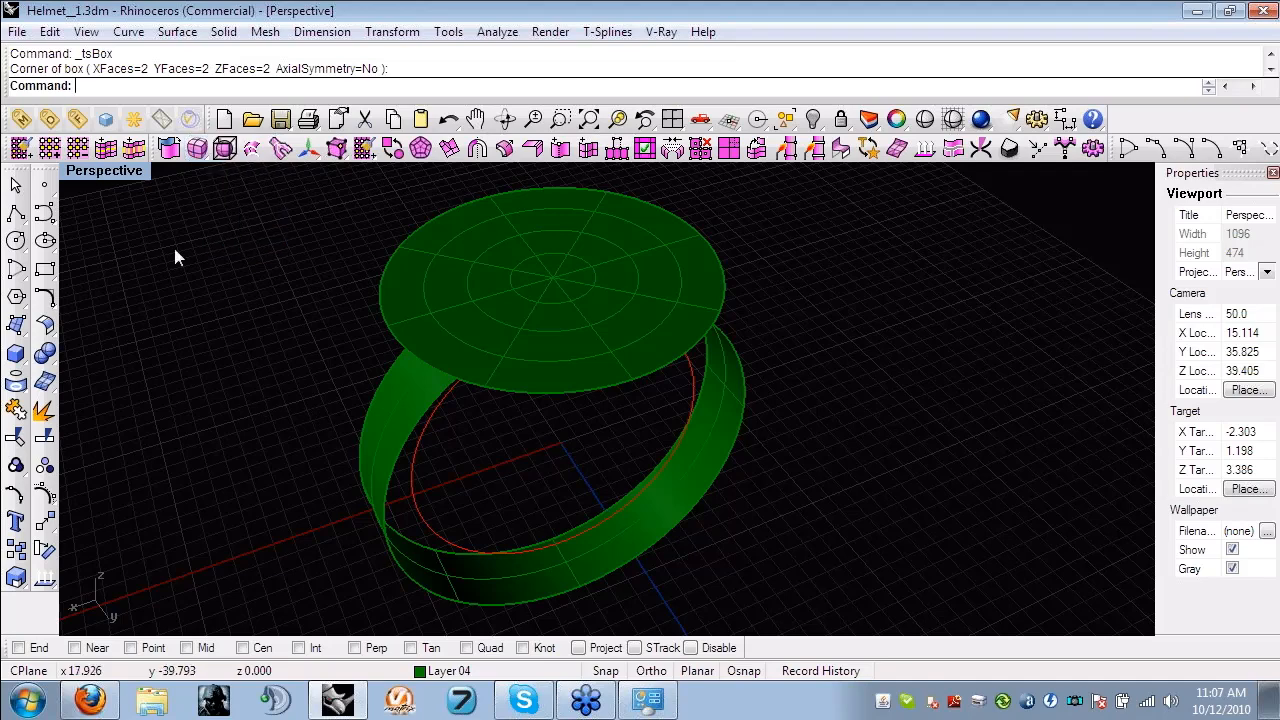
- Delete the two face loops of the top disc lying between its outermost ring and its central circle
{"action": "double_click", "coordinate": [654, 173]}
{"action": "right_click_drag", "start_coordinate": [514, 466], "coordinate": [524, 360], "text": "shift"}
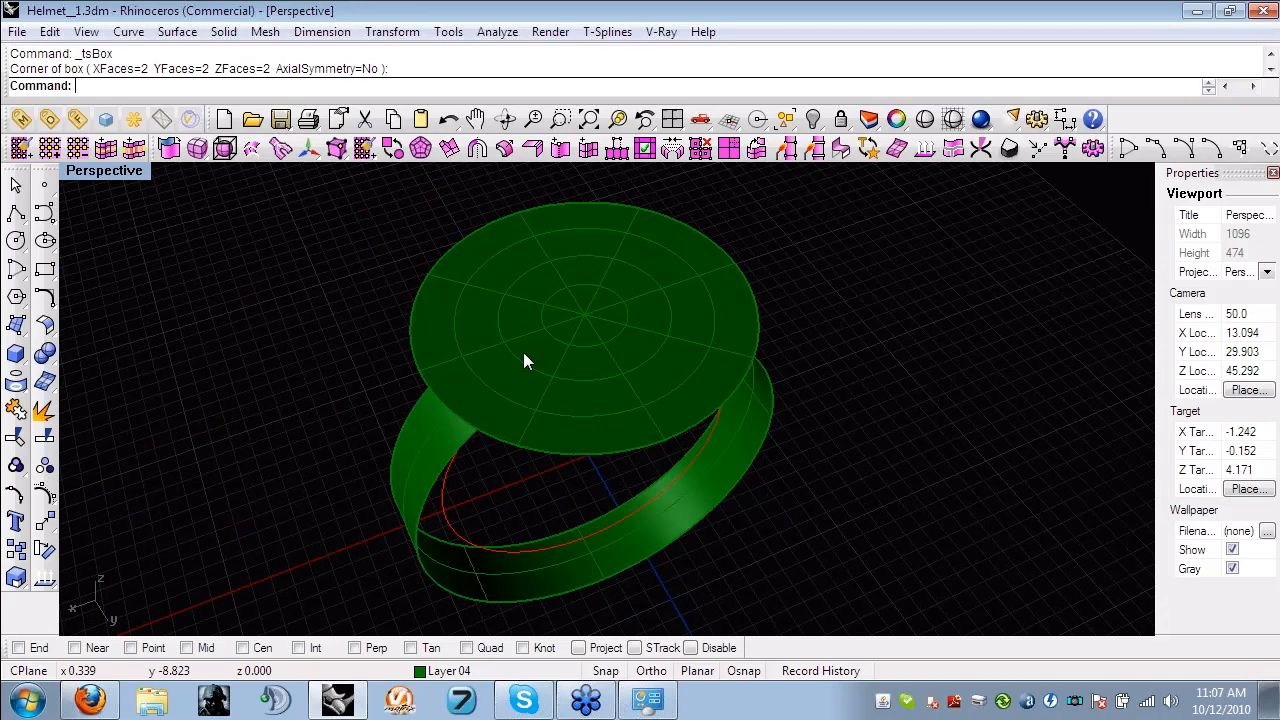
{"action": "scroll", "coordinate": [527, 362], "scroll_direction": "up", "scroll_amount": 2}
{"action": "key", "text": "w"}
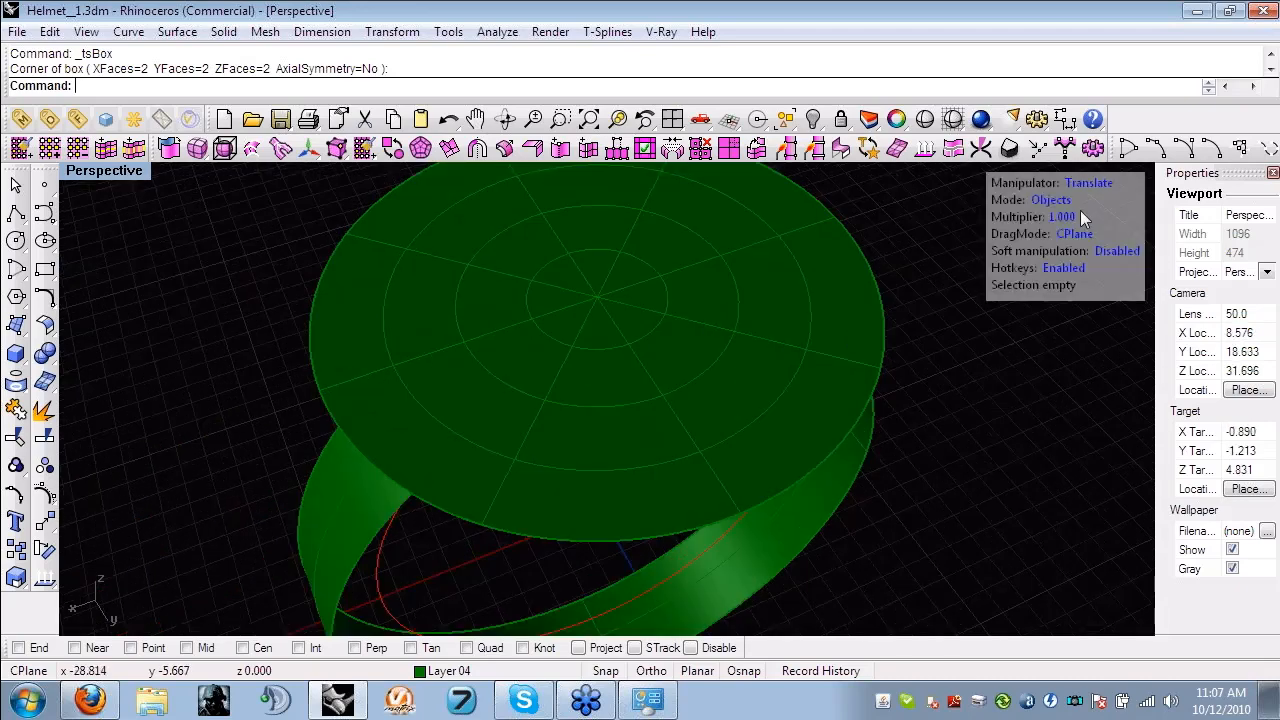
{"action": "right_click_drag", "start_coordinate": [860, 310], "coordinate": [681, 382]}
{"action": "key", "text": "d"}
{"action": "left_click", "coordinate": [421, 395]}
{"action": "left_click", "coordinate": [568, 403], "text": "shift"}
{"action": "key", "text": "l"}
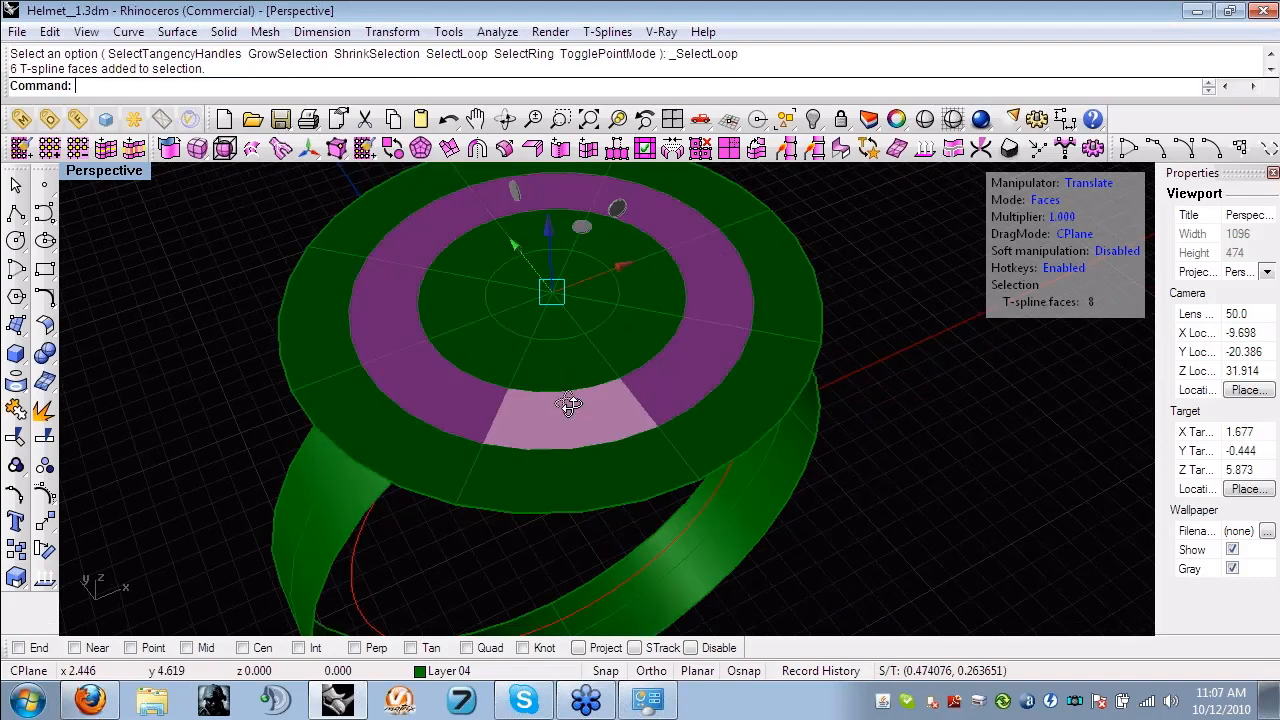
{"action": "left_click_drag", "start_coordinate": [568, 403], "coordinate": [612, 368]}
{"action": "key", "text": "Delete"}
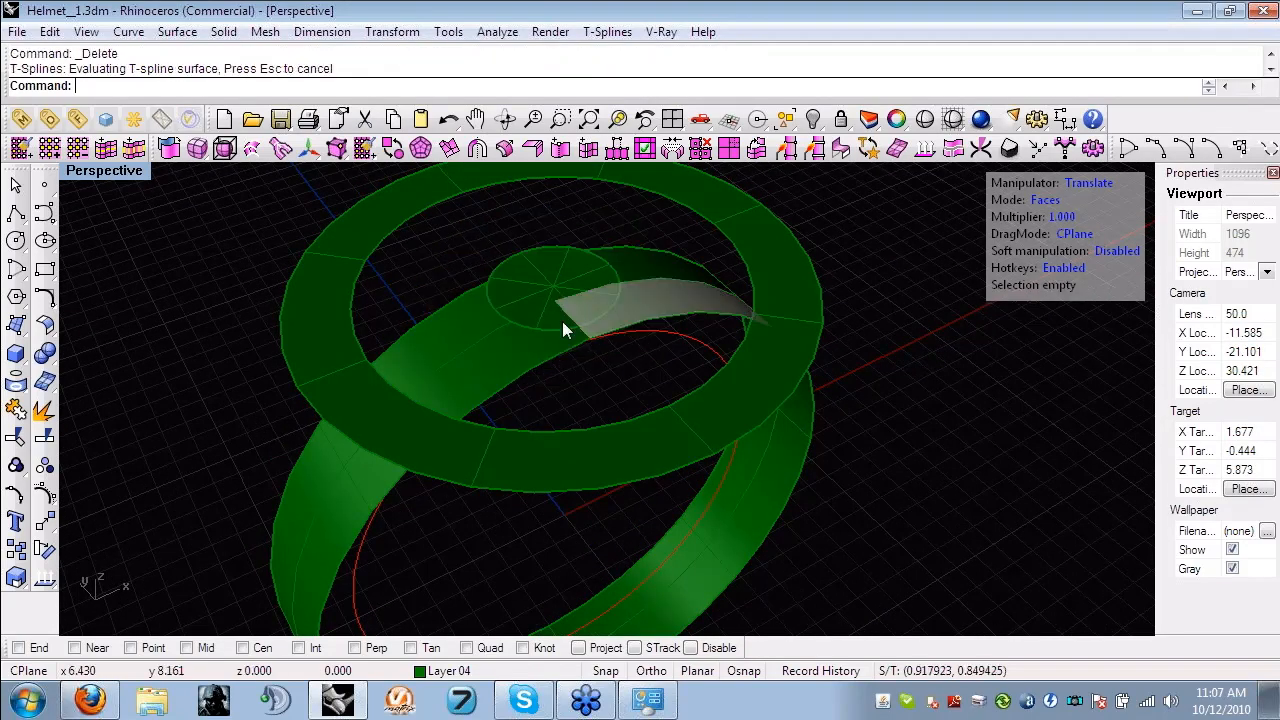
- Delete the small circular surface left at the centre of the top ring
{"action": "left_click", "coordinate": [549, 304]}
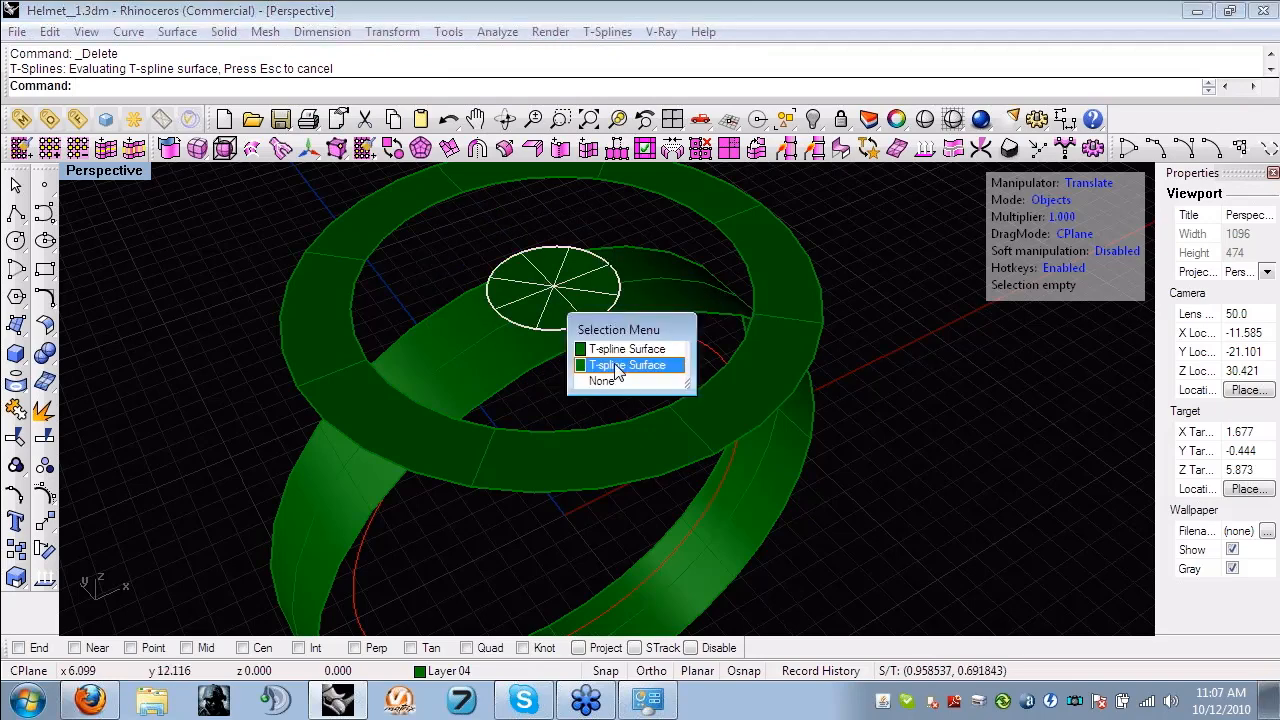
{"action": "left_click", "coordinate": [624, 365]}
{"action": "key", "text": "Delete"}
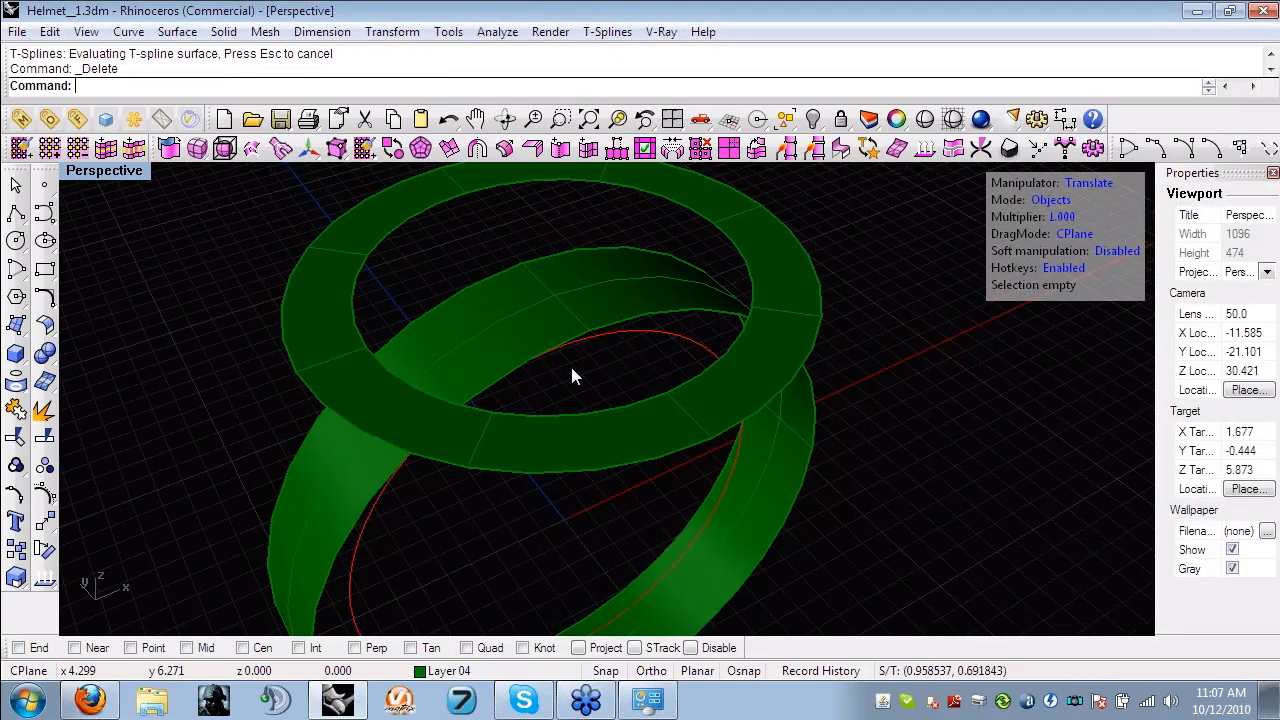
- Delete the four band faces that arch beneath the top ring to open the upper part of the shank
{"action": "left_click", "coordinate": [531, 323], "text": "ctrl+shift"}
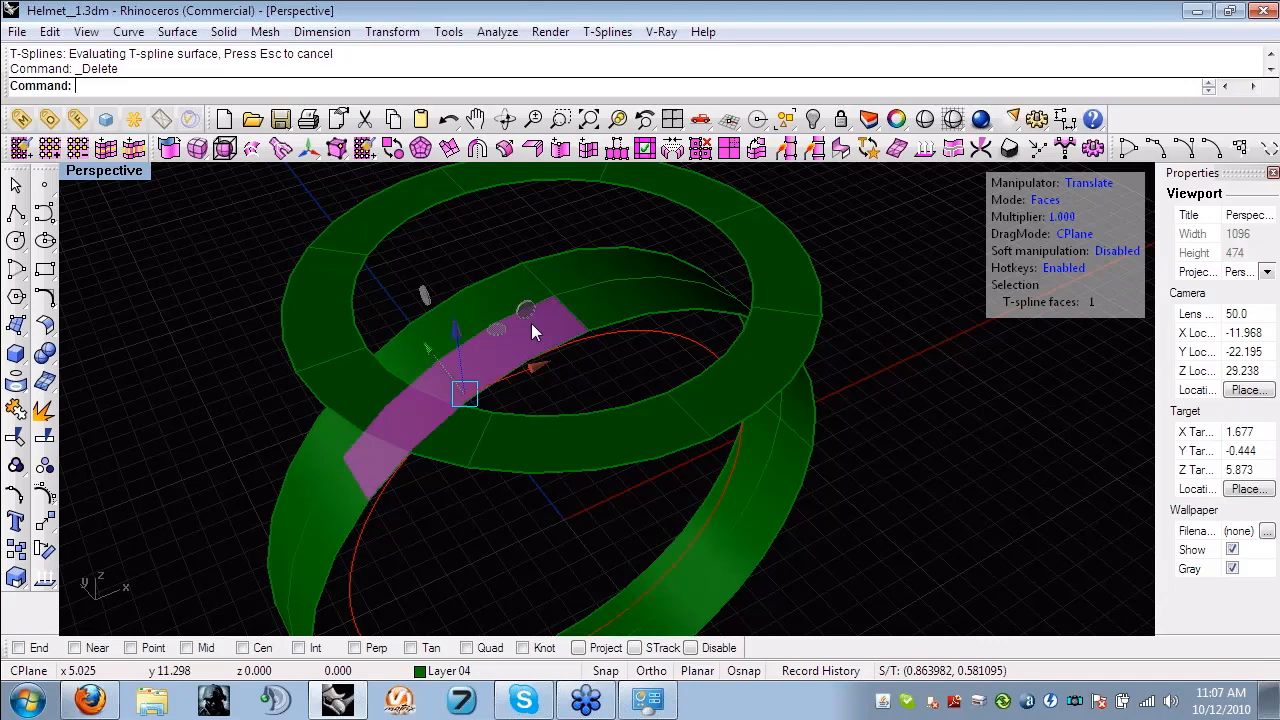
{"action": "left_click", "coordinate": [610, 254], "text": "ctrl+shift"}
{"action": "left_click_drag", "start_coordinate": [613, 259], "coordinate": [697, 310]}
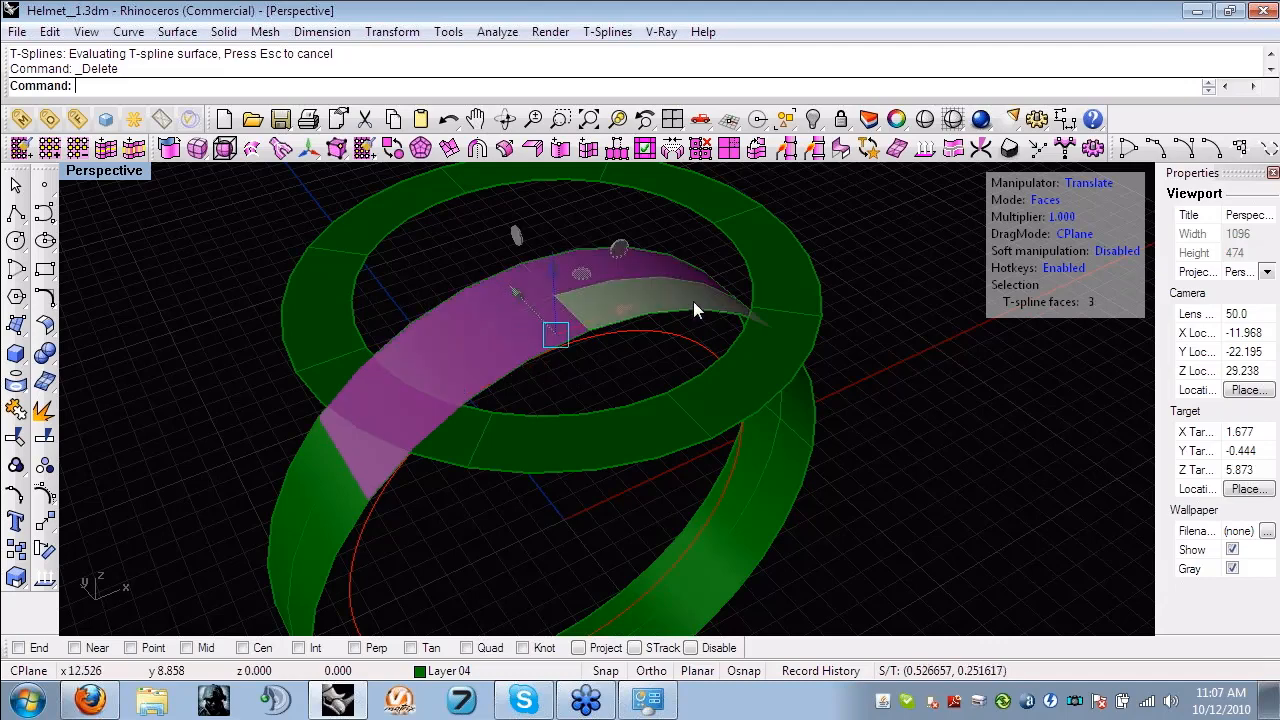
{"action": "key", "text": "Delete"}
- Bridge the two end edges of the shank's left side to the two nearest outer edges of the top ring with two segments
{"action": "right_click_drag", "start_coordinate": [535, 392], "coordinate": [498, 312]}
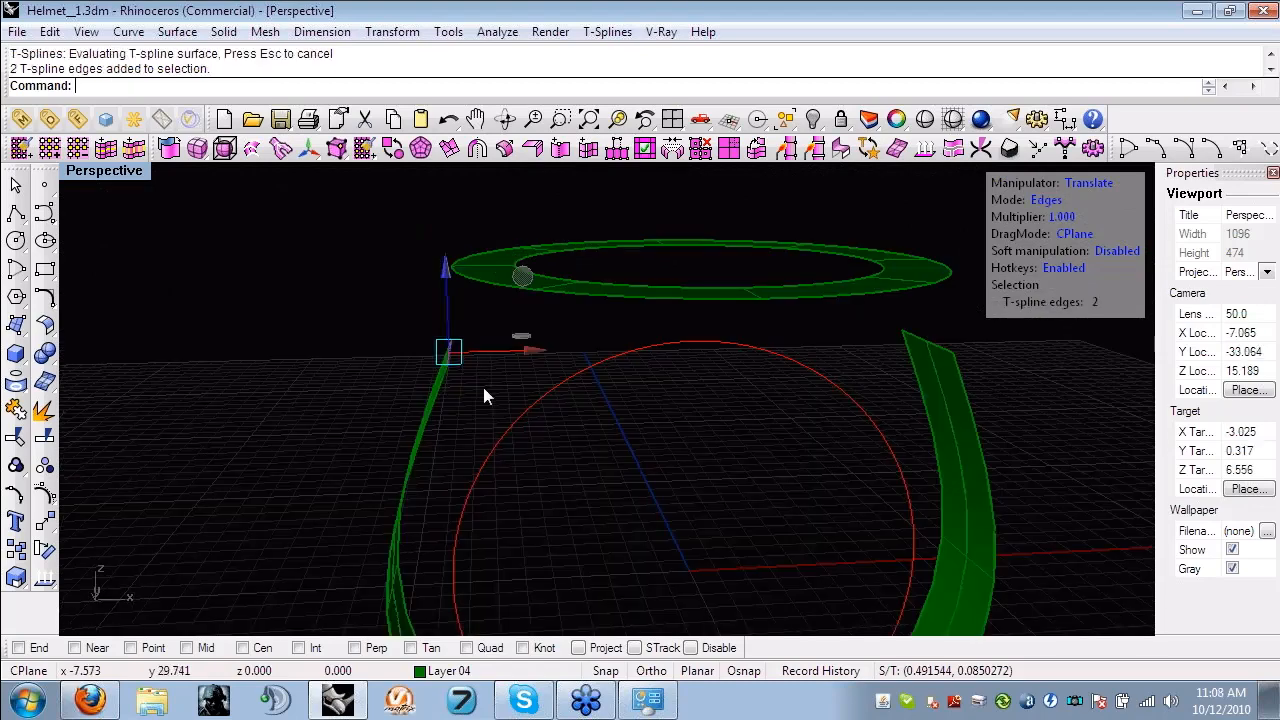
{"action": "right_click_drag", "start_coordinate": [483, 390], "coordinate": [500, 349]}
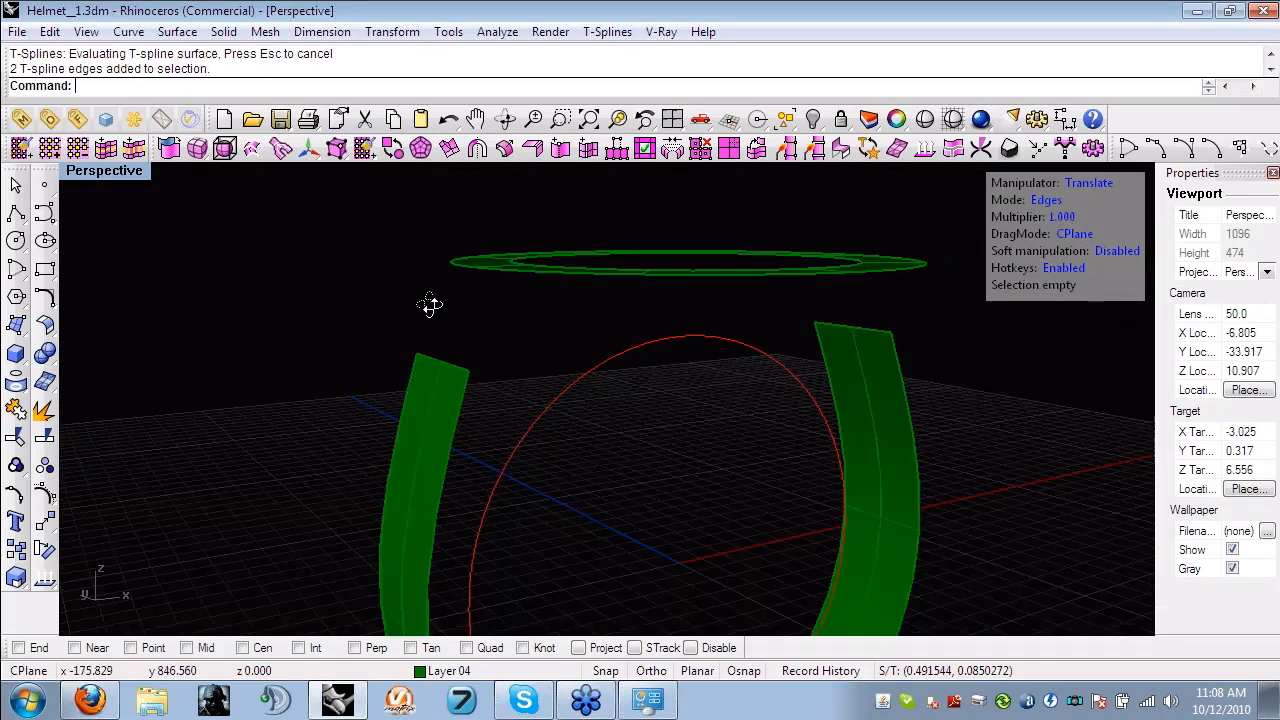
{"action": "right_click_drag", "start_coordinate": [429, 303], "coordinate": [408, 265]}
{"action": "scroll", "coordinate": [406, 368], "scroll_direction": "up", "scroll_amount": 6}
{"action": "scroll", "coordinate": [461, 378], "scroll_direction": "down", "scroll_amount": 6}
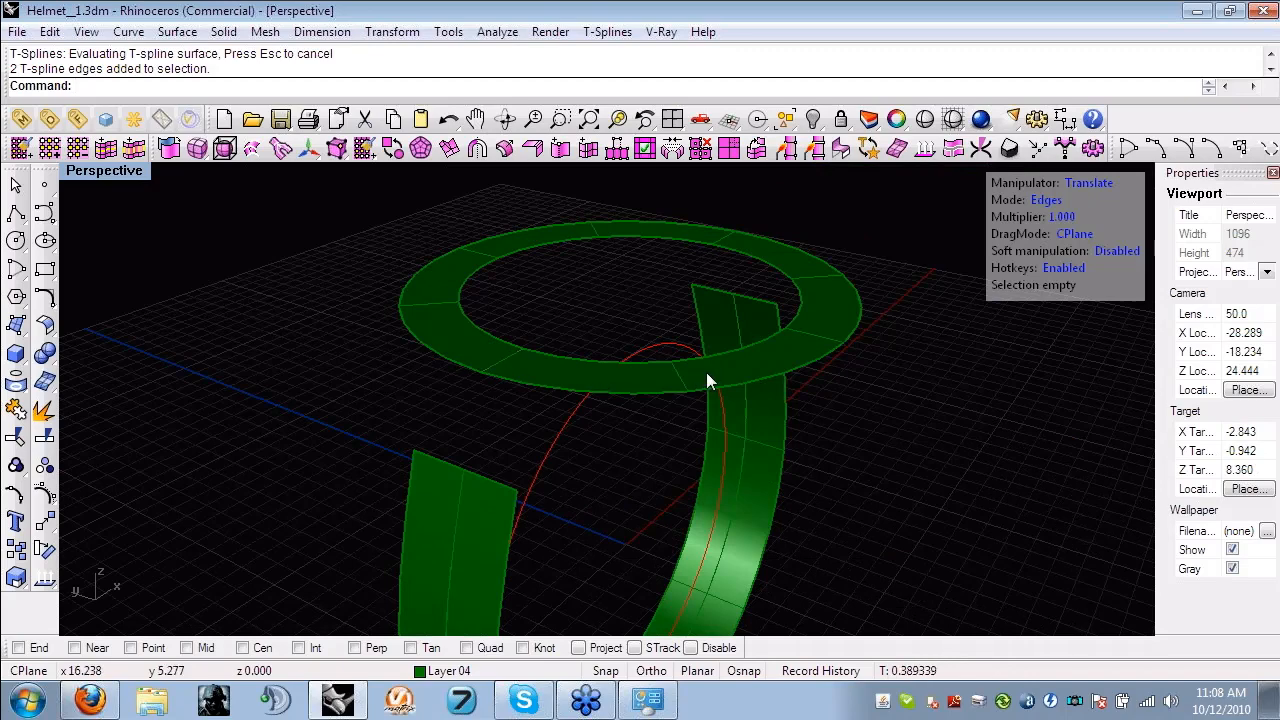
{"action": "right_click_drag", "start_coordinate": [668, 226], "coordinate": [643, 248]}
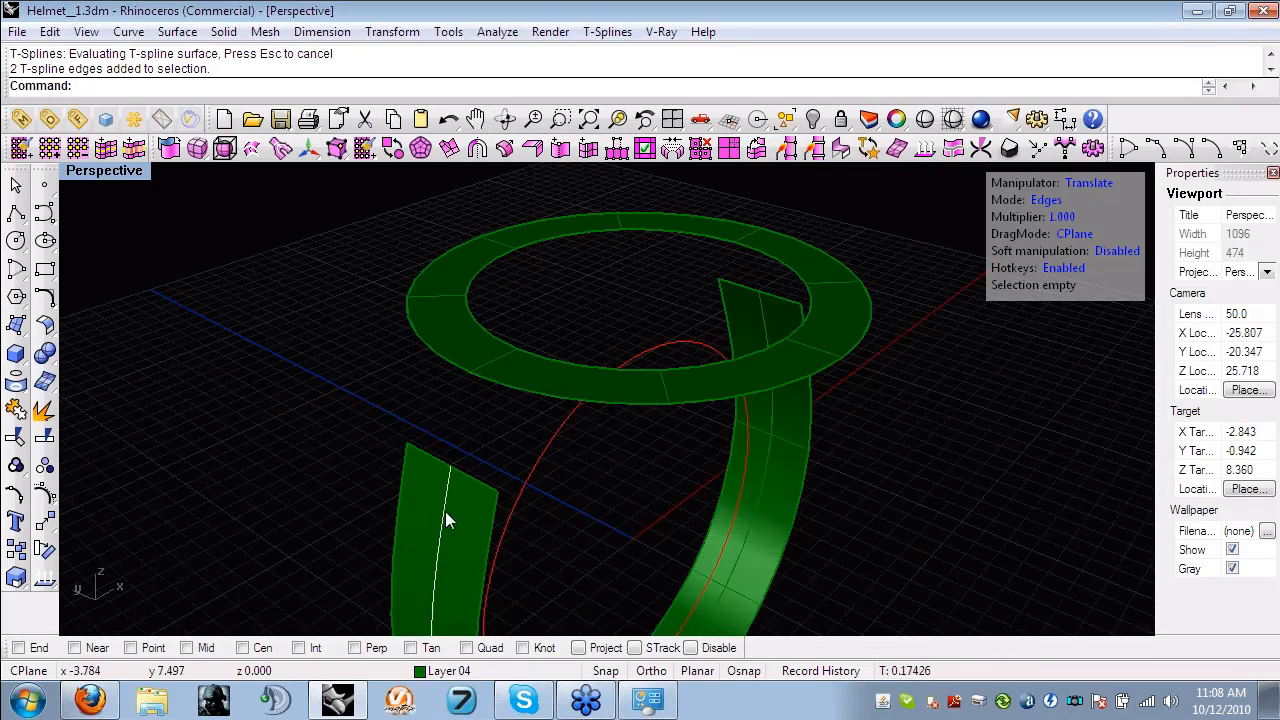
{"action": "left_click", "coordinate": [443, 466]}
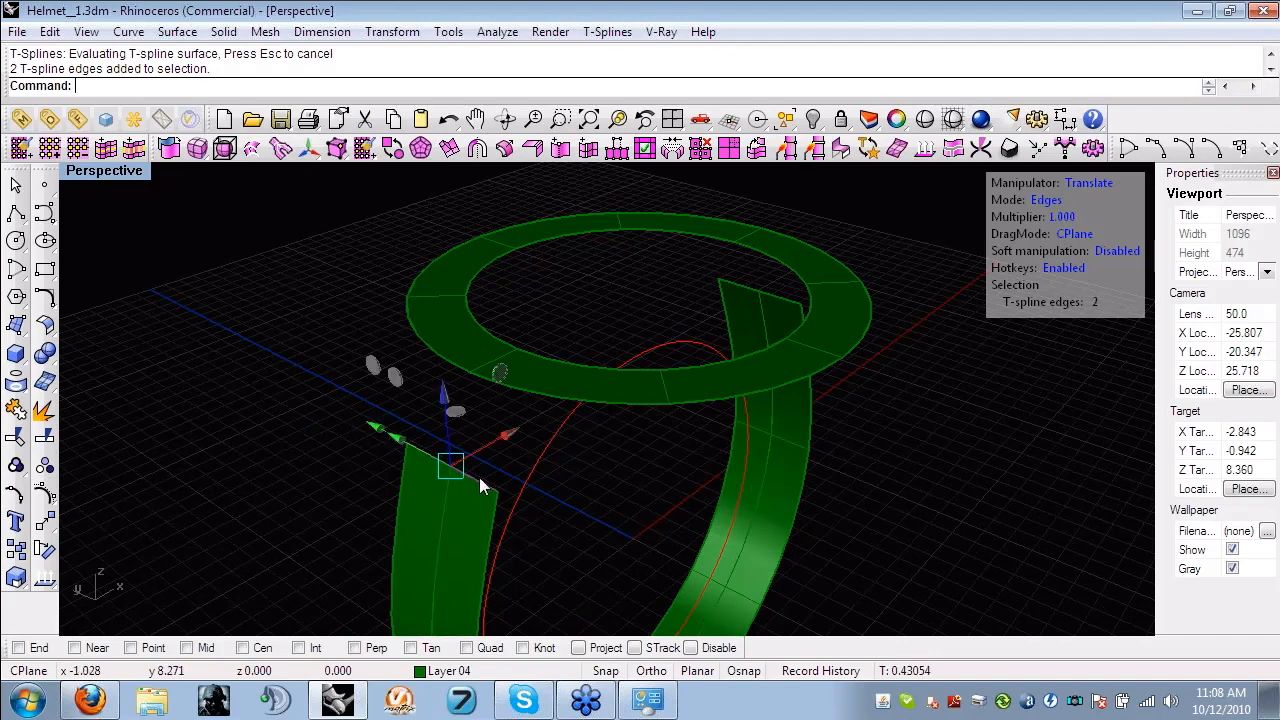
{"action": "left_click", "coordinate": [432, 346], "text": "shift"}
{"action": "left_click", "coordinate": [487, 380], "text": "shift"}
{"action": "right_click_drag", "start_coordinate": [485, 388], "coordinate": [449, 390]}
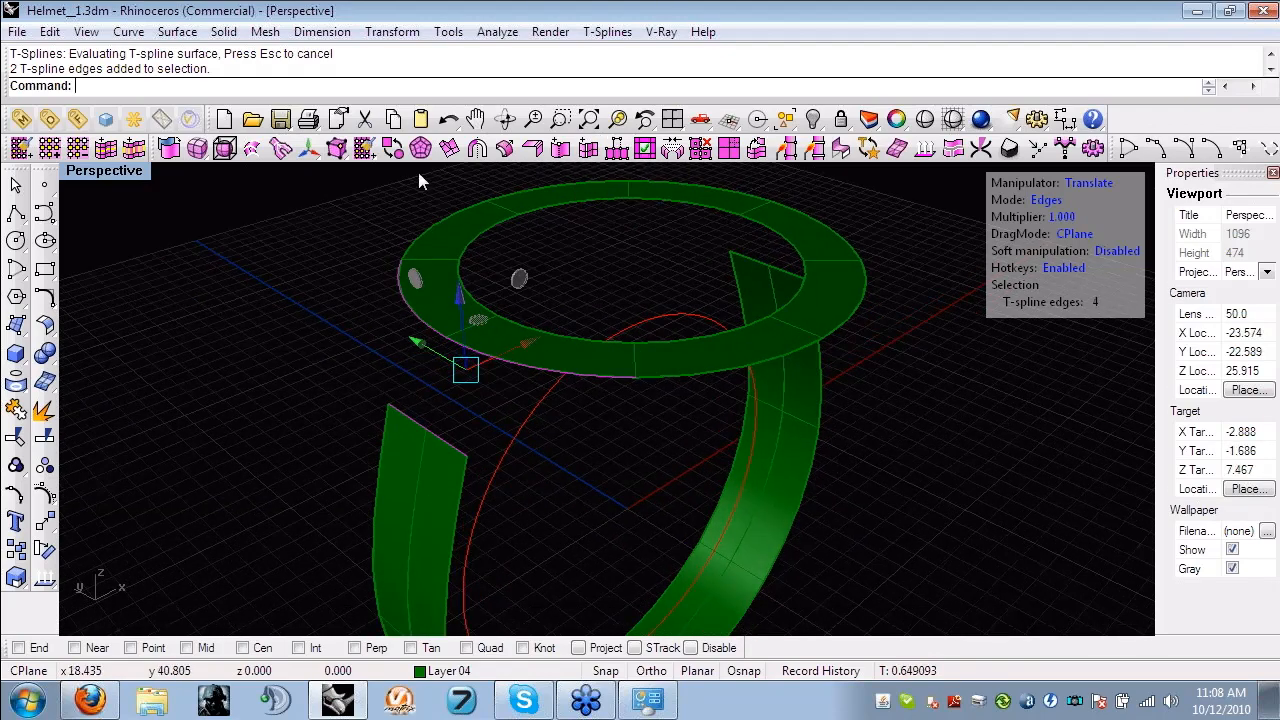
{"action": "left_click", "coordinate": [670, 150]}
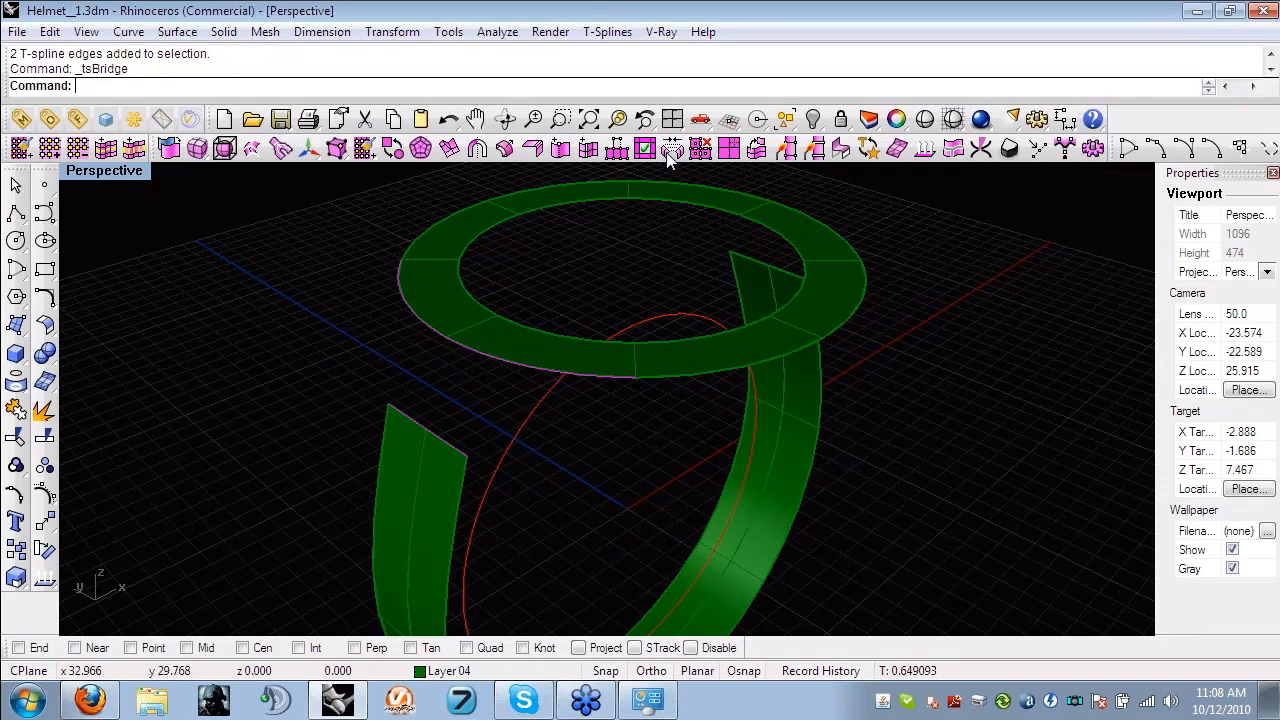
{"action": "key", "text": "Return"}
- Extrude the two outer edges of the top ring beside the bridge straight down to form a side wall
{"action": "right_click_drag", "start_coordinate": [587, 460], "coordinate": [578, 340]}
{"action": "scroll", "coordinate": [578, 340], "scroll_direction": "up", "scroll_amount": 3}
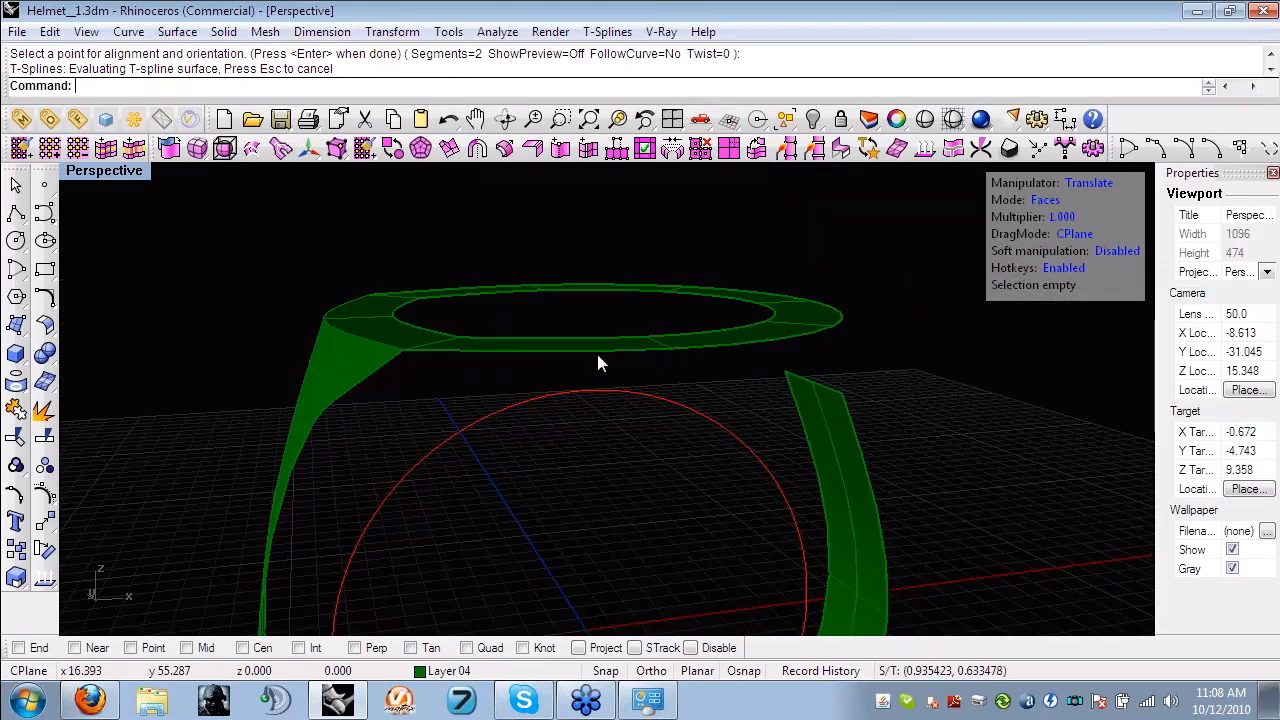
{"action": "left_click", "coordinate": [597, 352]}
{"action": "left_click", "coordinate": [758, 336], "text": "shift"}
{"action": "left_click_drag", "start_coordinate": [646, 258], "coordinate": [646, 283], "text": "alt"}
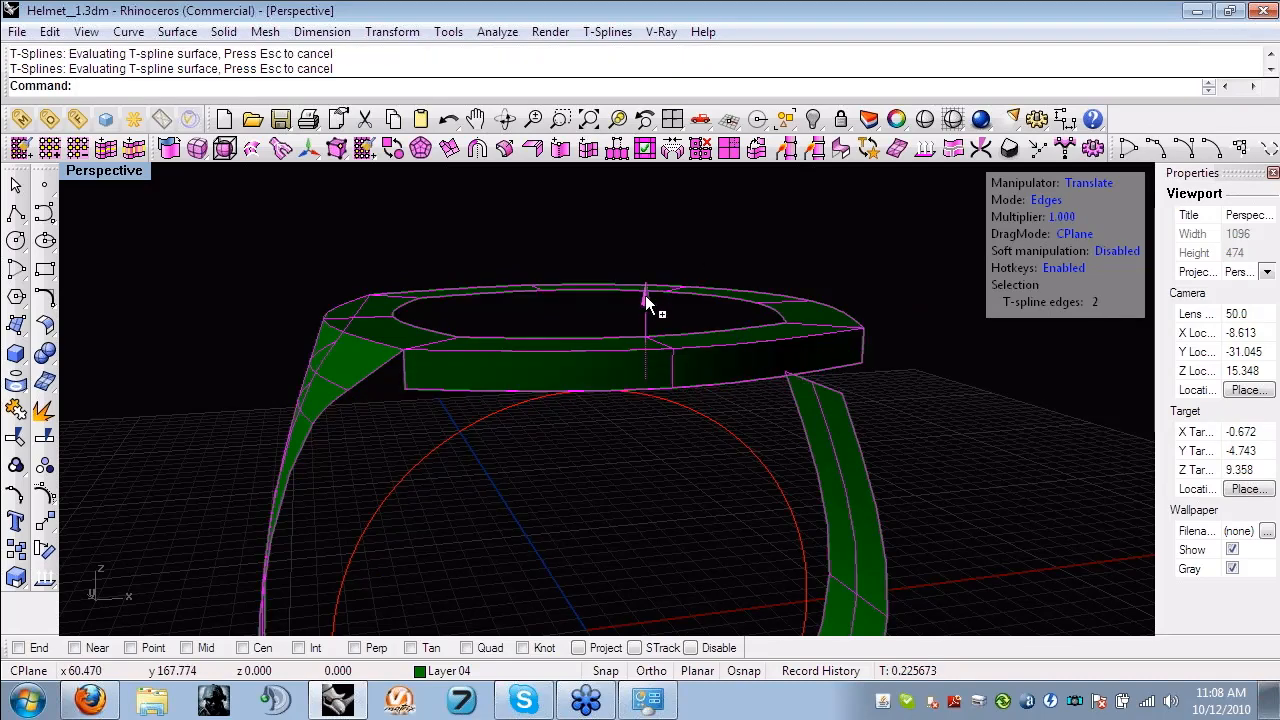
- Weld the middle vertex on the bridge's side edge to the lower near corner of the side wall
{"action": "left_click", "coordinate": [400, 440]}
{"action": "right_click_drag", "start_coordinate": [405, 440], "coordinate": [470, 420]}
{"action": "scroll", "coordinate": [375, 412], "scroll_direction": "up", "scroll_amount": 5}
{"action": "key", "text": "a"}
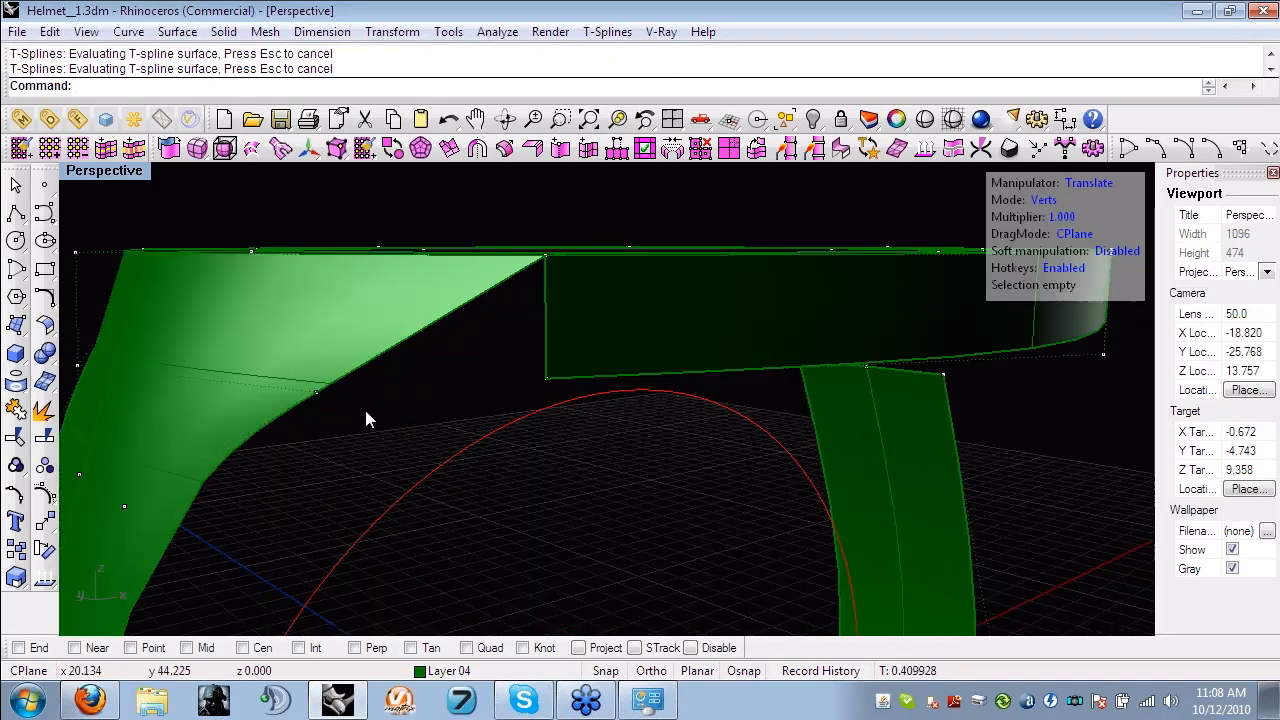
{"action": "left_click", "coordinate": [315, 395]}
{"action": "left_click", "coordinate": [786, 150]}
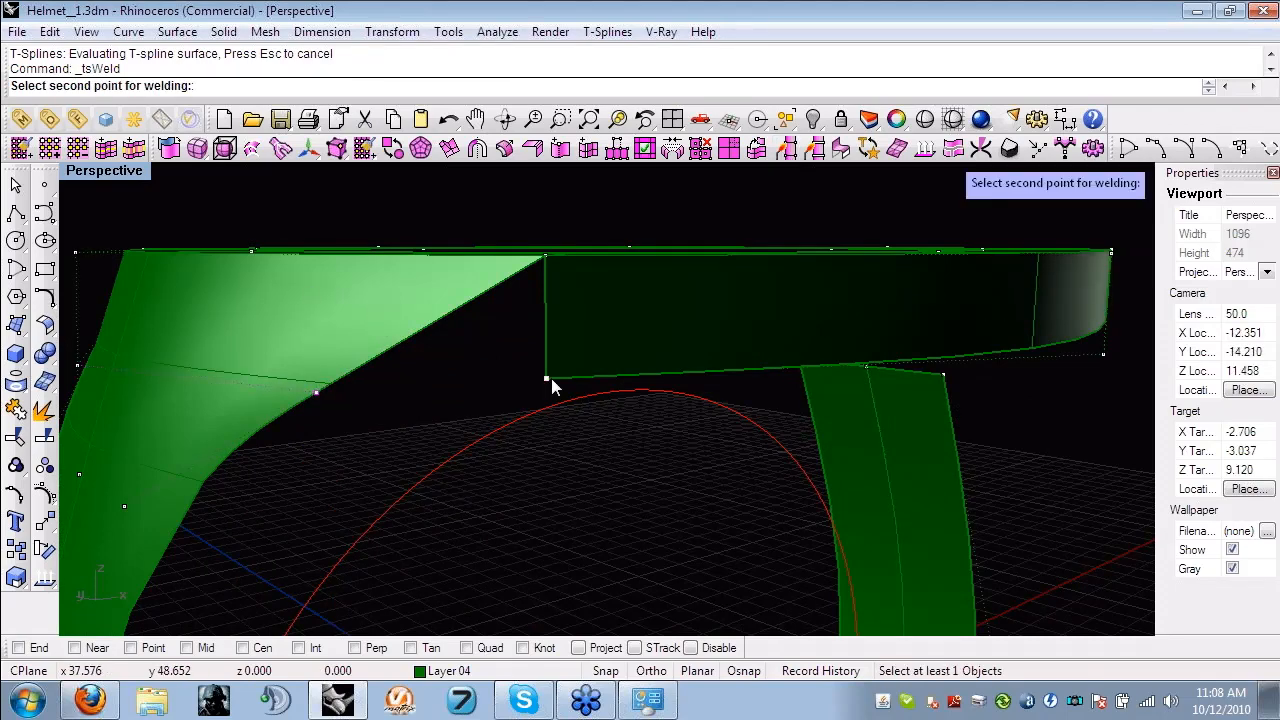
{"action": "left_click", "coordinate": [549, 378]}
- Delete all ring faces outside the quarter that contains the bridge and the side wall
{"action": "scroll", "coordinate": [657, 445], "scroll_direction": "down", "scroll_amount": 10}
{"action": "right_click_drag", "start_coordinate": [657, 445], "coordinate": [813, 551]}
{"action": "key", "text": "d"}
{"action": "left_click_drag", "start_coordinate": [813, 551], "coordinate": [597, 195]}
{"action": "right_click_drag", "start_coordinate": [597, 195], "coordinate": [780, 178]}
{"action": "left_click_drag", "start_coordinate": [780, 178], "coordinate": [461, 318]}
{"action": "right_click_drag", "start_coordinate": [461, 318], "coordinate": [643, 363]}
{"action": "key", "text": "Delete"}
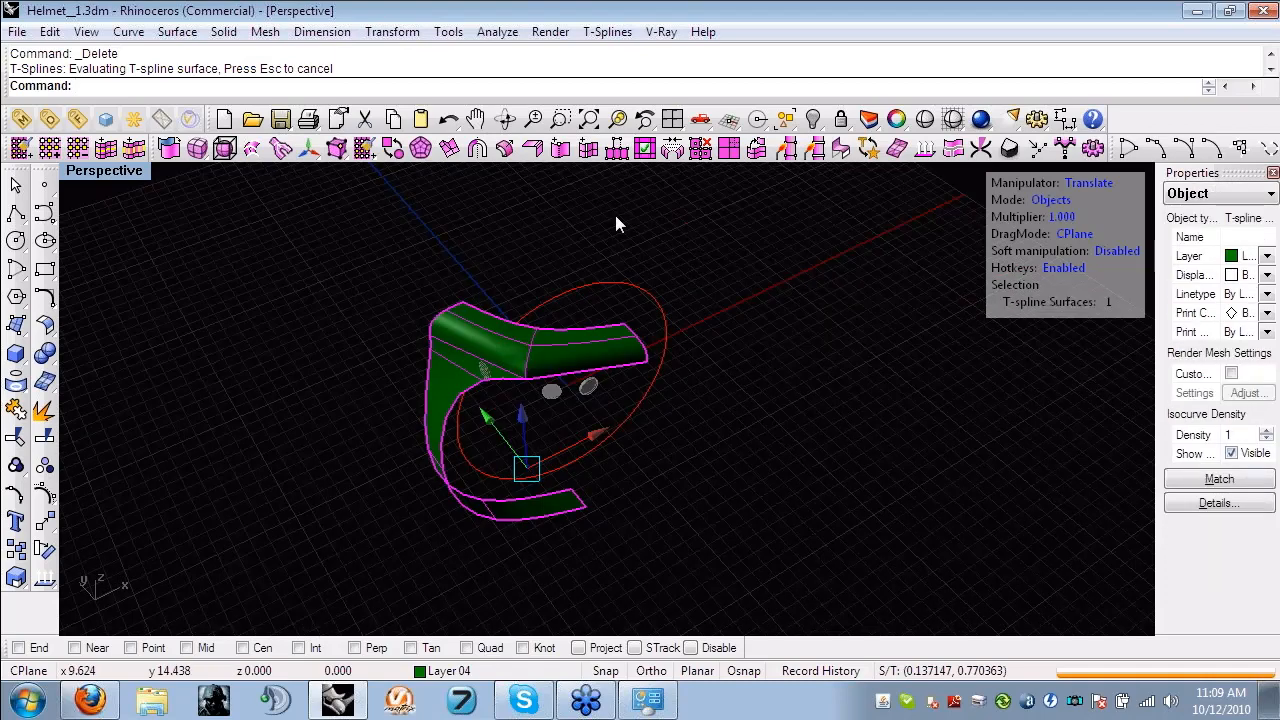
- Try applying X and Y symmetry with welding to the quarter ring
{"action": "left_click", "coordinate": [477, 148]}
{"action": "left_click", "coordinate": [243, 86]}
{"action": "key", "text": "Return"}
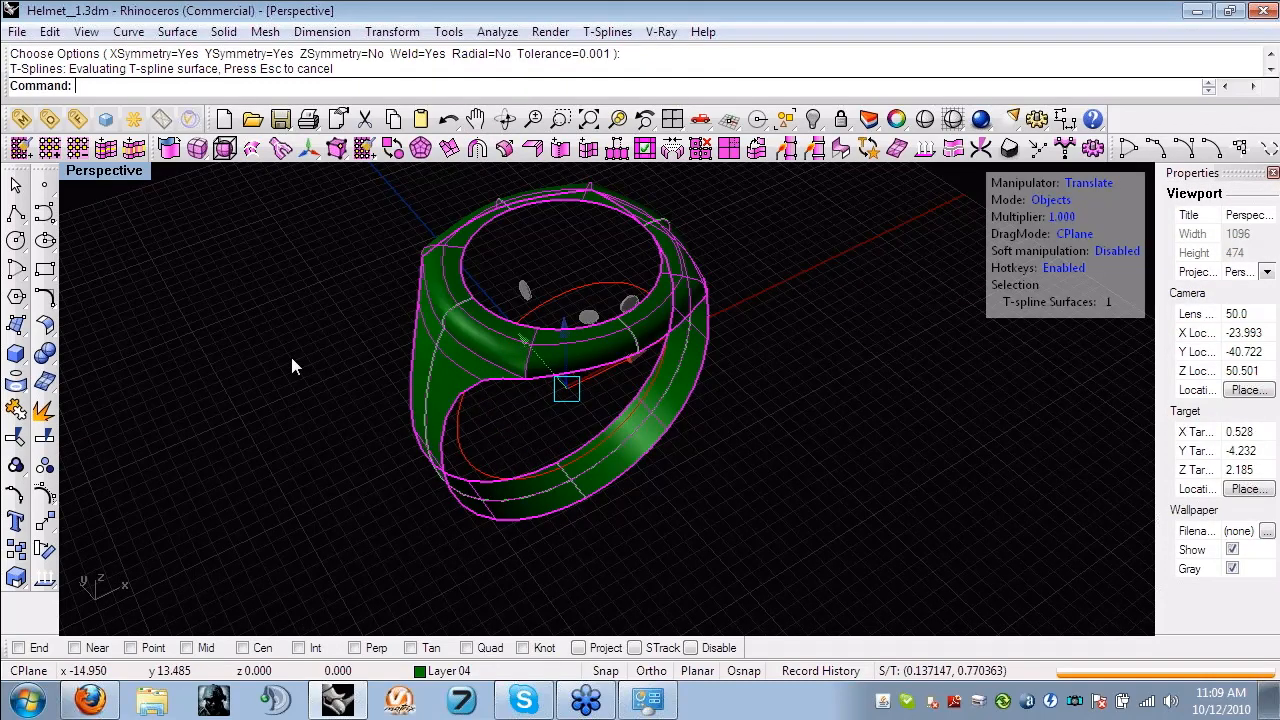
- Select the lower side-wall edge on the mirrored ring and undo the symmetry
{"action": "left_click", "coordinate": [291, 366]}
{"action": "right_click_drag", "start_coordinate": [291, 366], "coordinate": [534, 290]}
{"action": "double_click", "coordinate": [534, 280]}
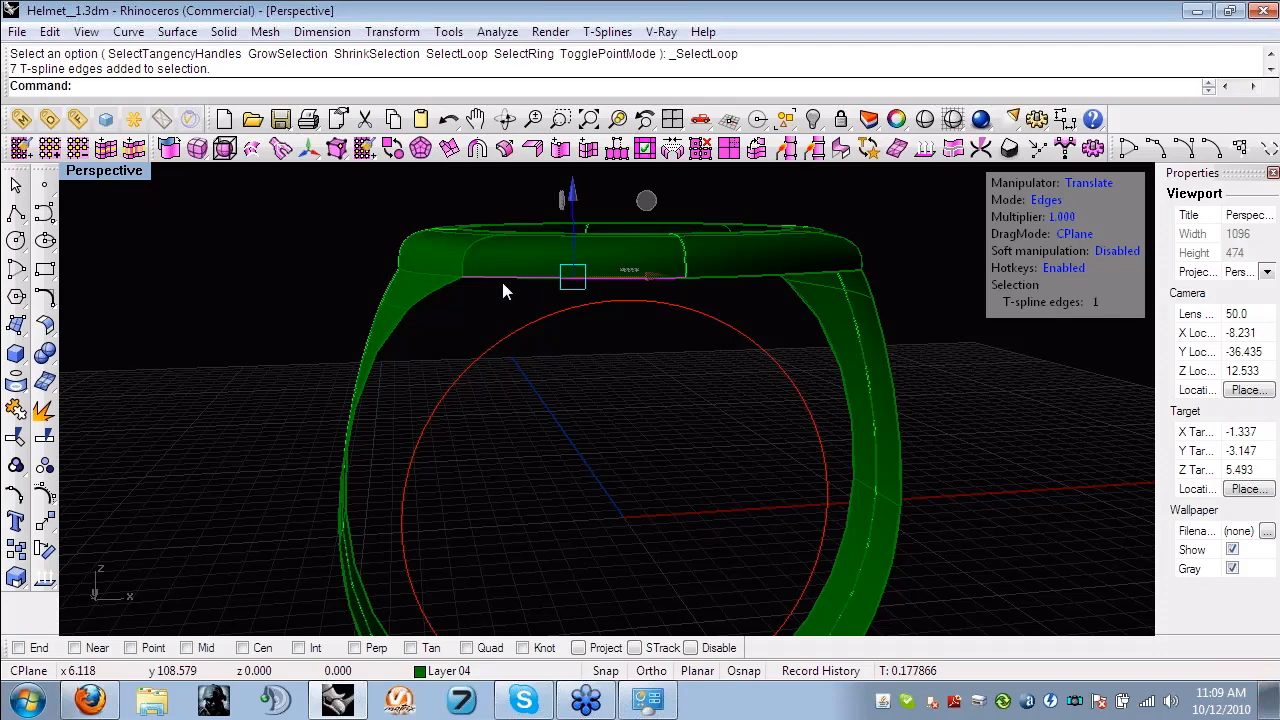
{"action": "key", "text": "ctrl+z"}
- Extrude the open inner edge chain of the quarter ring inward with the Scale manipulator, from the bridge down to the lower end
{"action": "left_click", "coordinate": [369, 380], "text": "shift"}
{"action": "right_click_drag", "start_coordinate": [370, 383], "coordinate": [391, 490]}
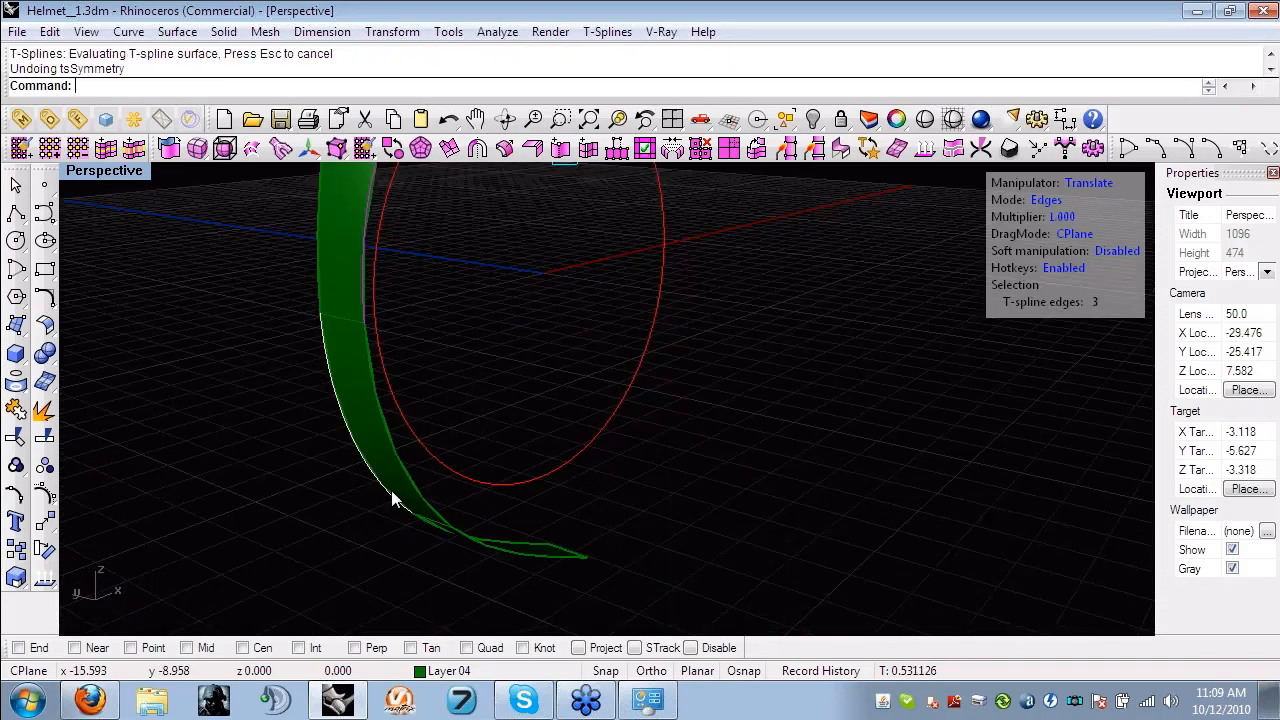
{"action": "left_click", "coordinate": [495, 524], "text": "shift"}
{"action": "left_click", "coordinate": [495, 520], "text": "shift"}
{"action": "right_click_drag", "start_coordinate": [495, 520], "coordinate": [526, 403]}
{"action": "scroll", "coordinate": [580, 323], "scroll_direction": "down", "scroll_amount": 4}
{"action": "scroll", "coordinate": [517, 423], "scroll_direction": "up", "scroll_amount": 2}
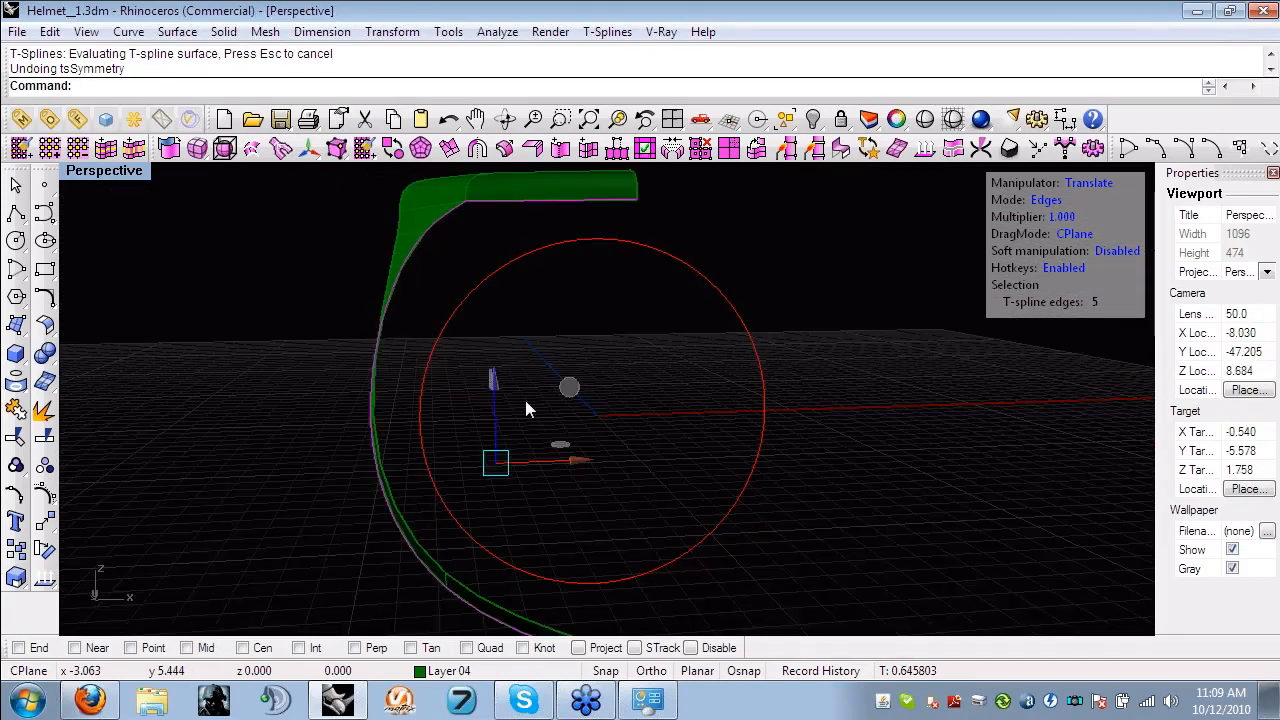
{"action": "mouse_move", "coordinate": [520, 362]}
{"action": "right_mouse_down"}
{"action": "mouse_move", "coordinate": [528, 371]}
{"action": "mouse_move", "coordinate": [496, 369]}
{"action": "mouse_move", "coordinate": [570, 372]}
{"action": "mouse_move", "coordinate": [517, 347]}
{"action": "right_mouse_up"}
{"action": "key", "text": "e"}
{"action": "key", "text": "w"}
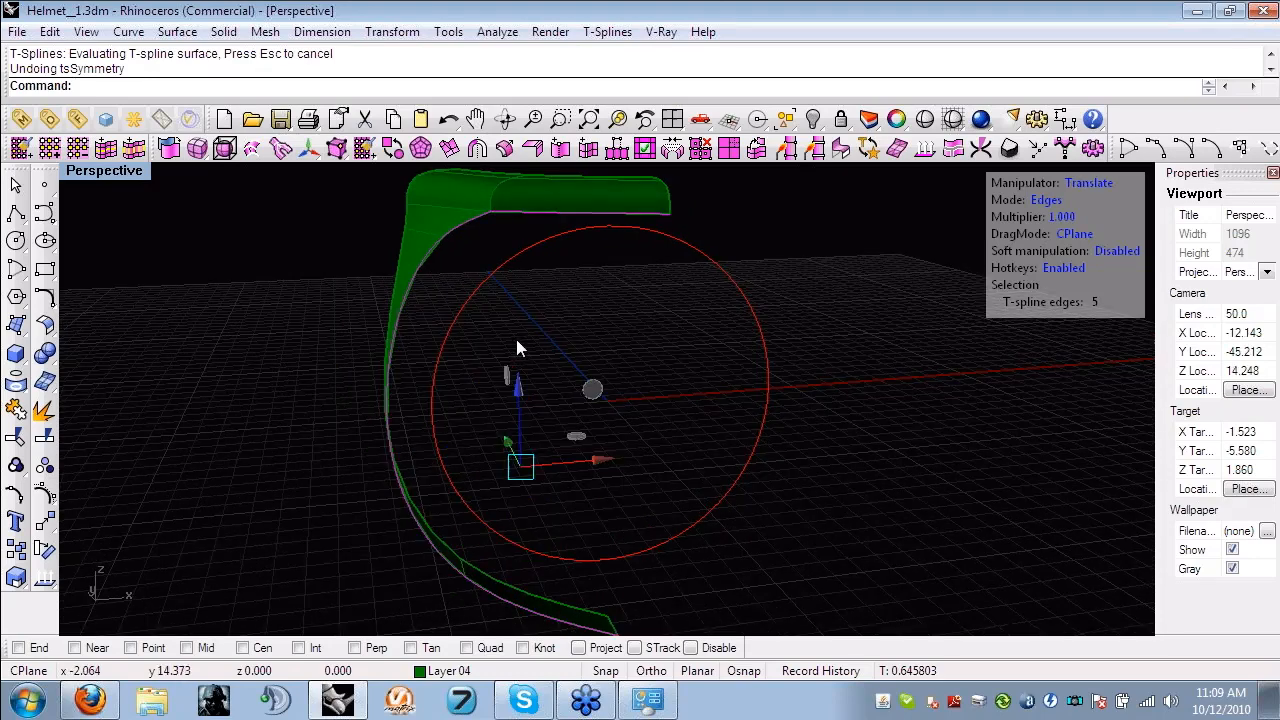
{"action": "key", "text": "r"}
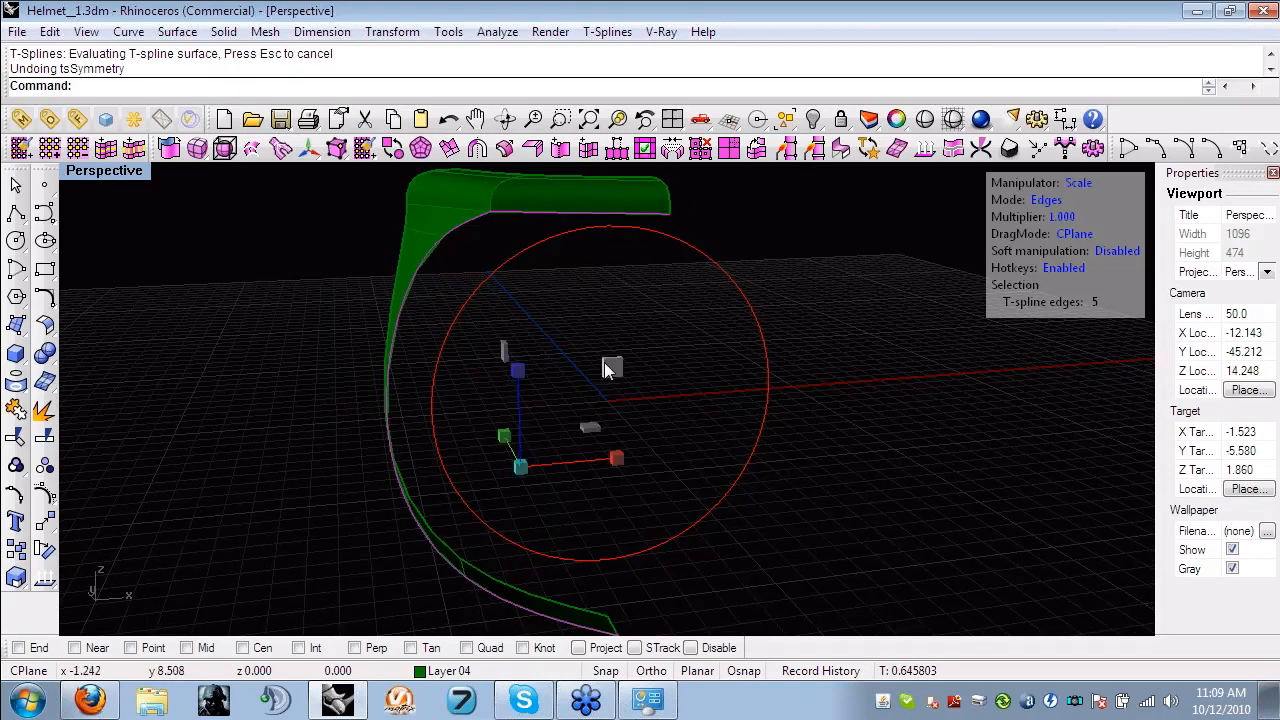
{"action": "left_click_drag", "start_coordinate": [616, 364], "coordinate": [598, 371]}
- Align the quarter ring's upper and lower end vertices to X = 0 in world coordinates with SetPt
{"action": "right_click_drag", "start_coordinate": [598, 371], "coordinate": [662, 399]}
{"action": "scroll", "coordinate": [662, 399], "scroll_direction": "down", "scroll_amount": 4}
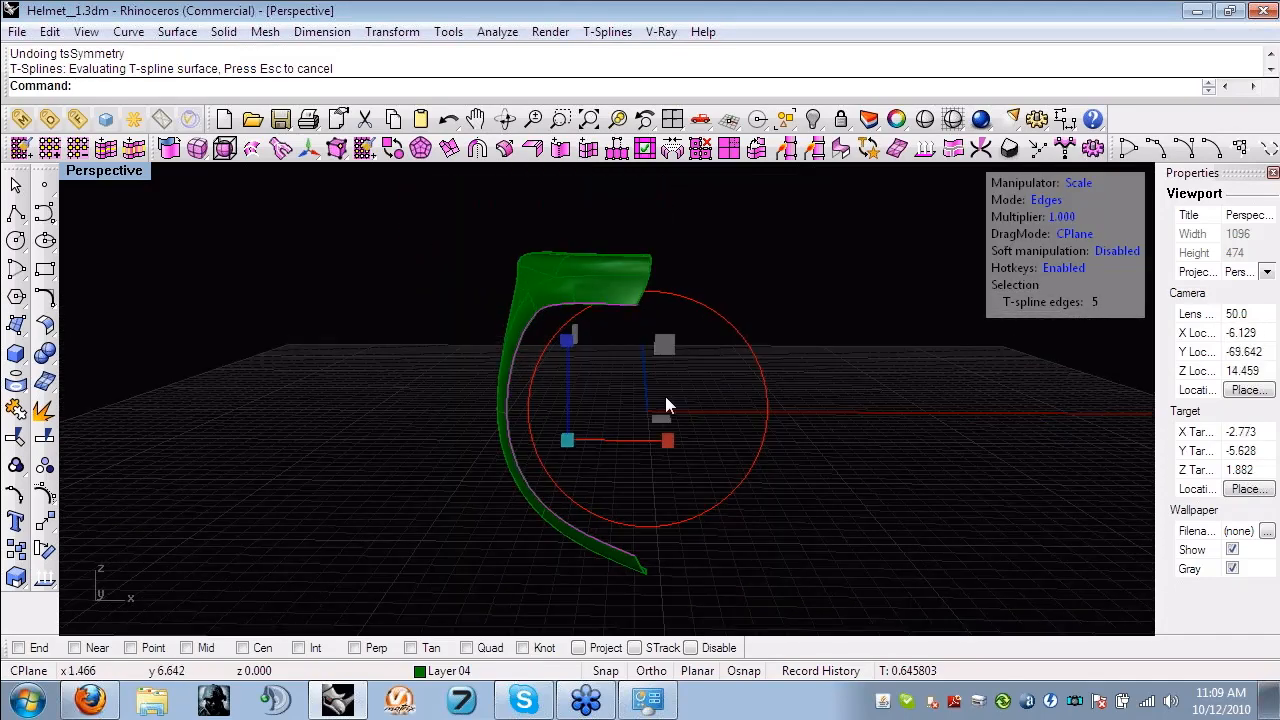
{"action": "key", "text": "a"}
{"action": "left_click_drag", "start_coordinate": [634, 222], "coordinate": [668, 325]}
{"action": "left_click_drag", "start_coordinate": [626, 491], "coordinate": [682, 592], "text": "shift"}
{"action": "type", "text": "SetPt"}
{"action": "key", "text": "Return"}
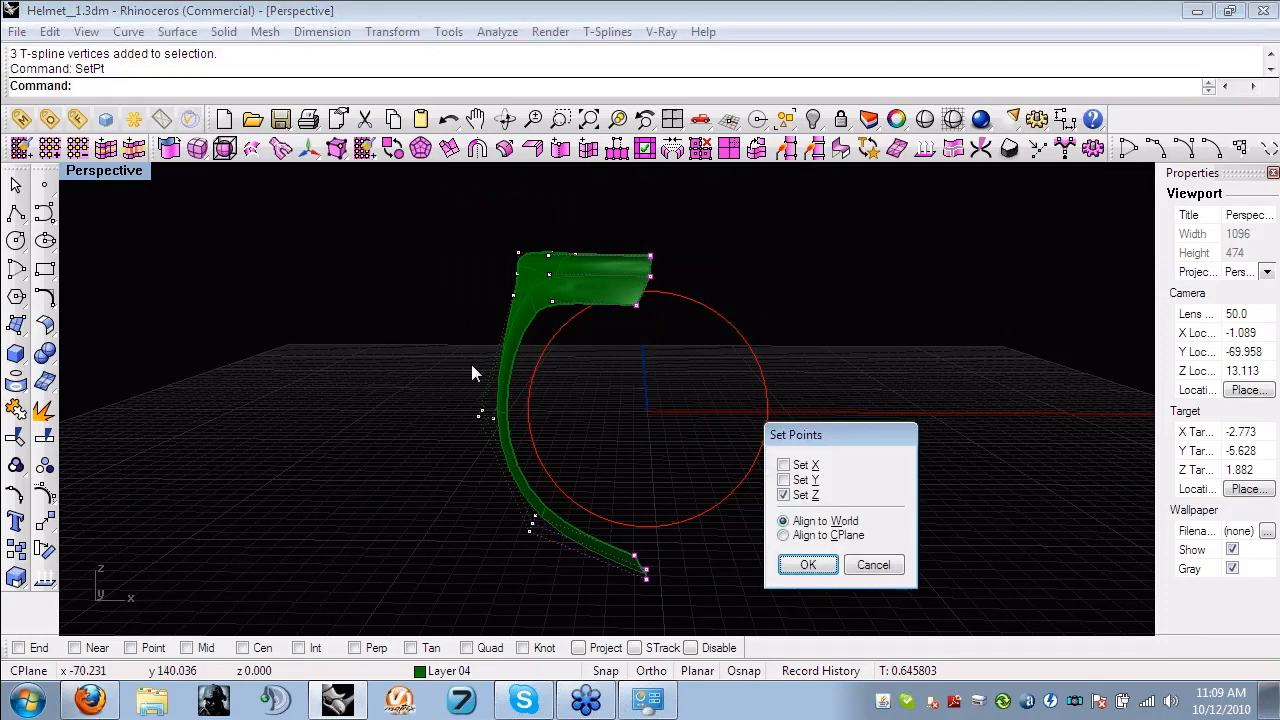
{"action": "left_click", "coordinate": [783, 495]}
{"action": "left_click", "coordinate": [783, 465]}
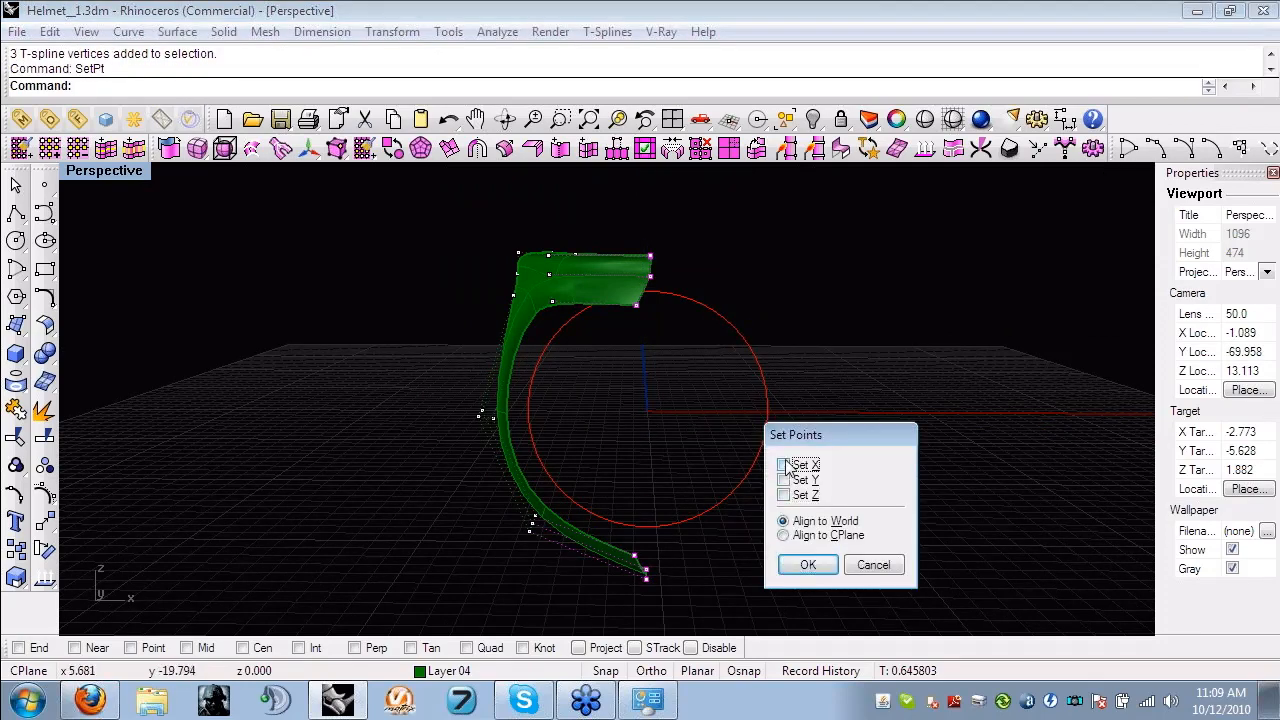
{"action": "left_click", "coordinate": [806, 566]}
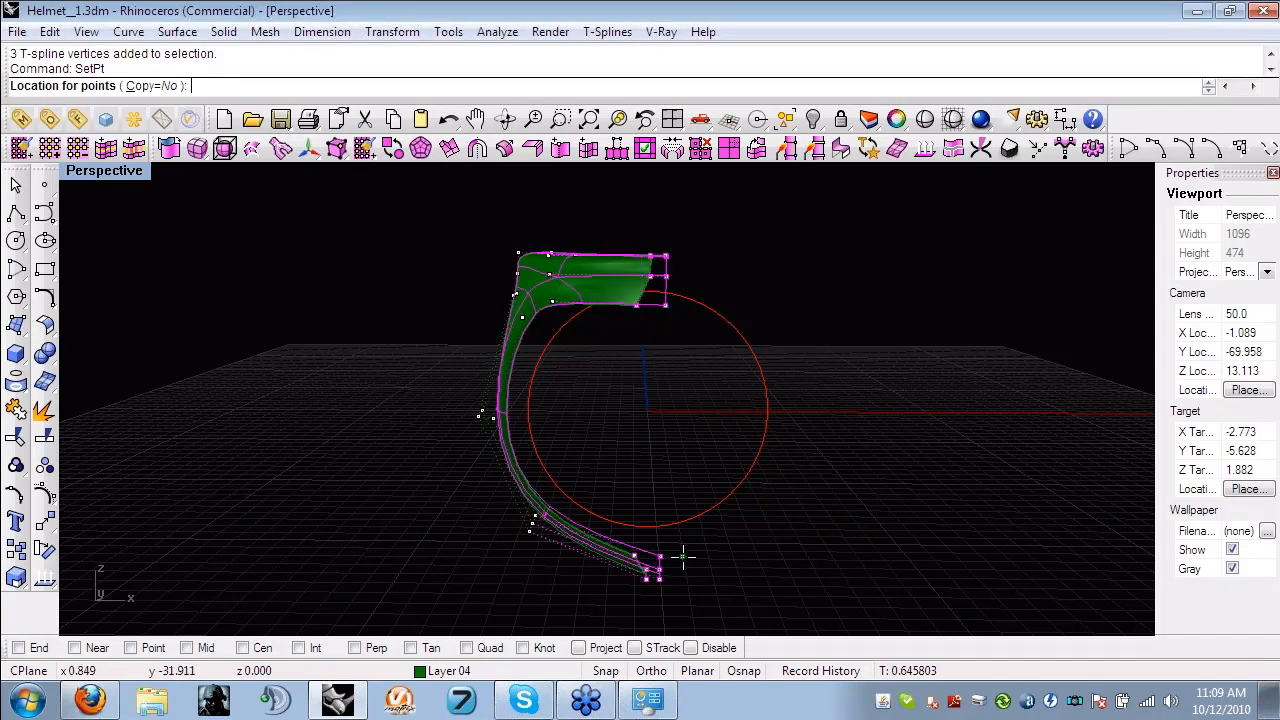
{"action": "type", "text": "0"}
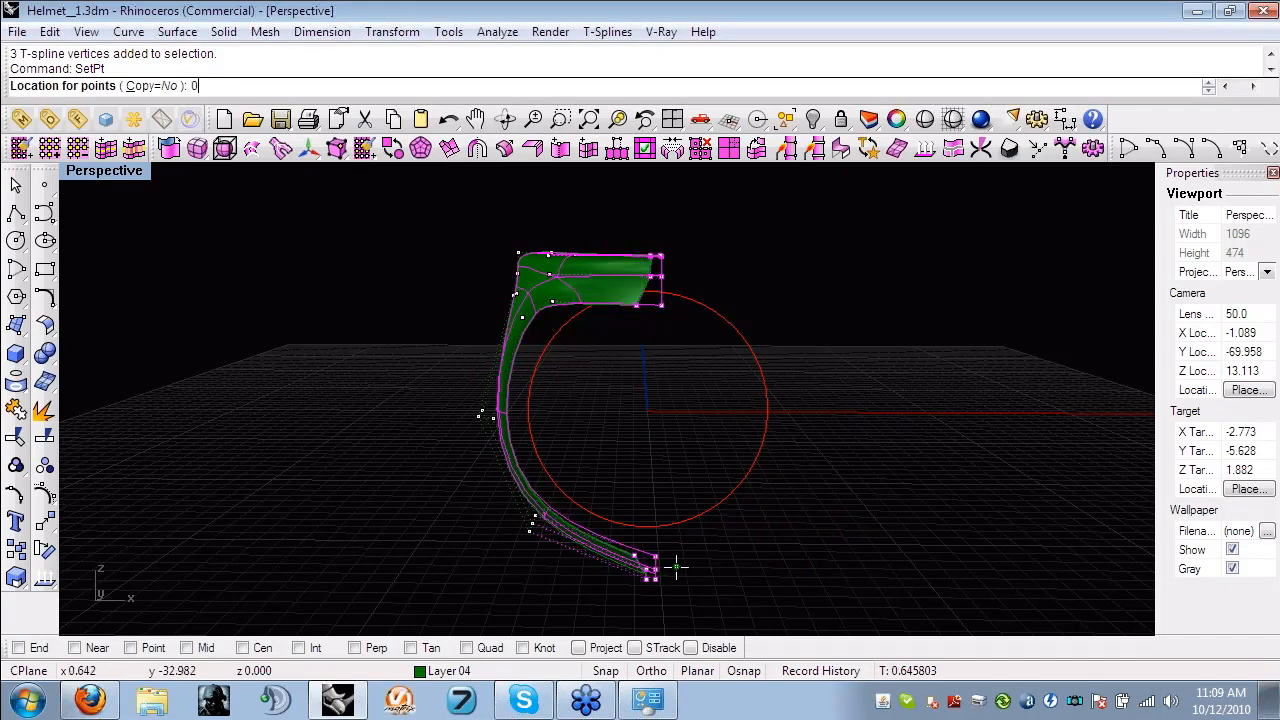
{"action": "key", "text": "Return"}
{"action": "key", "text": "Escape"}
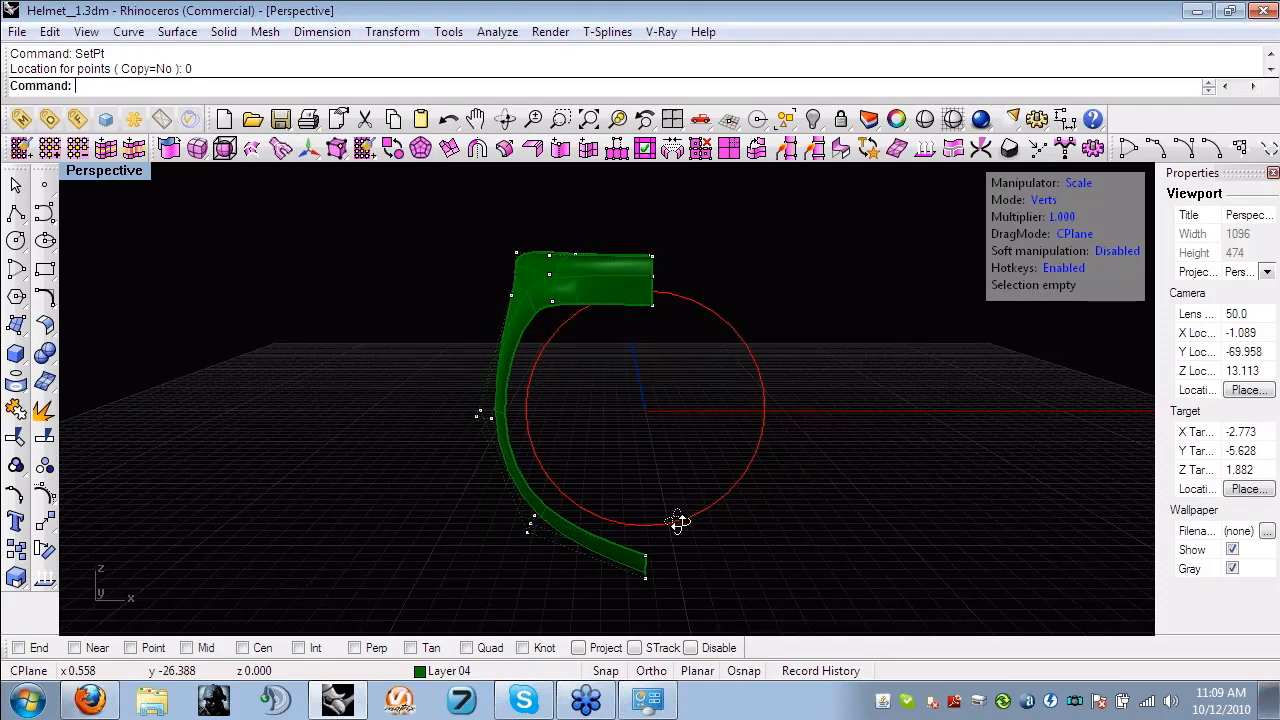
- Apply X and Y symmetry with welding to the quarter ring
{"action": "right_click_drag", "start_coordinate": [678, 522], "coordinate": [589, 323]}
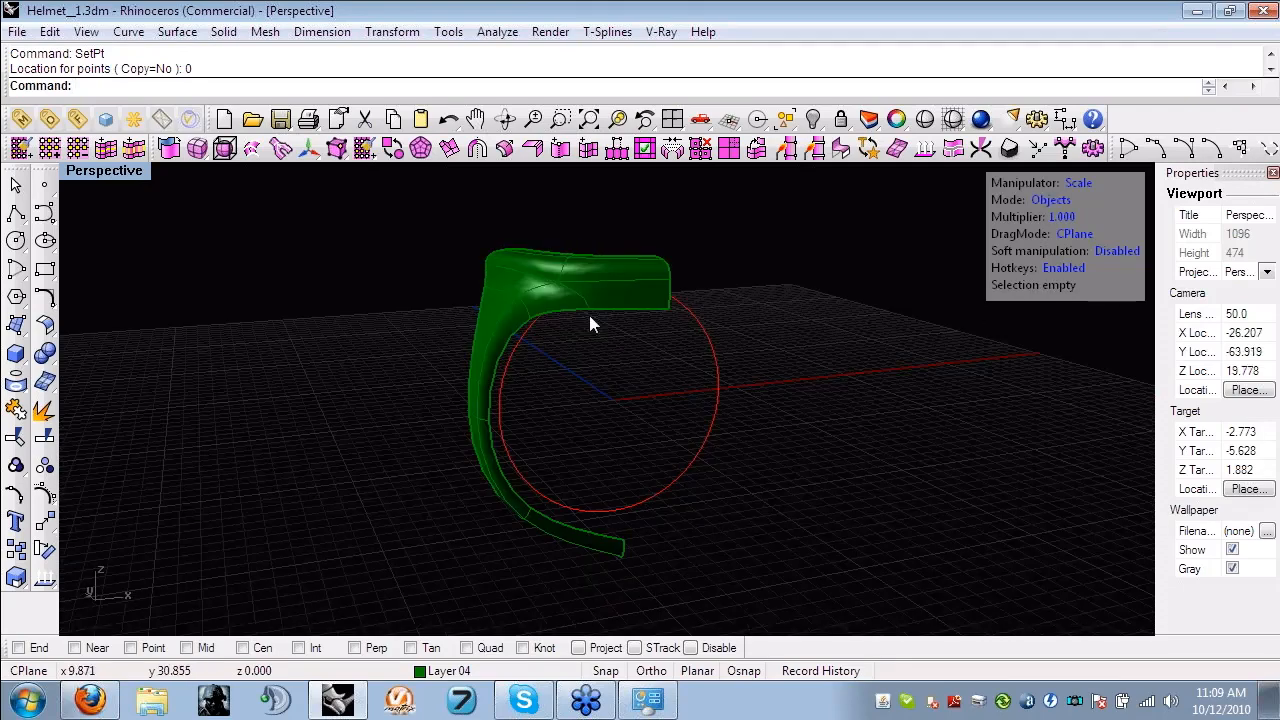
{"action": "left_click", "coordinate": [590, 323]}
{"action": "left_click", "coordinate": [477, 148]}
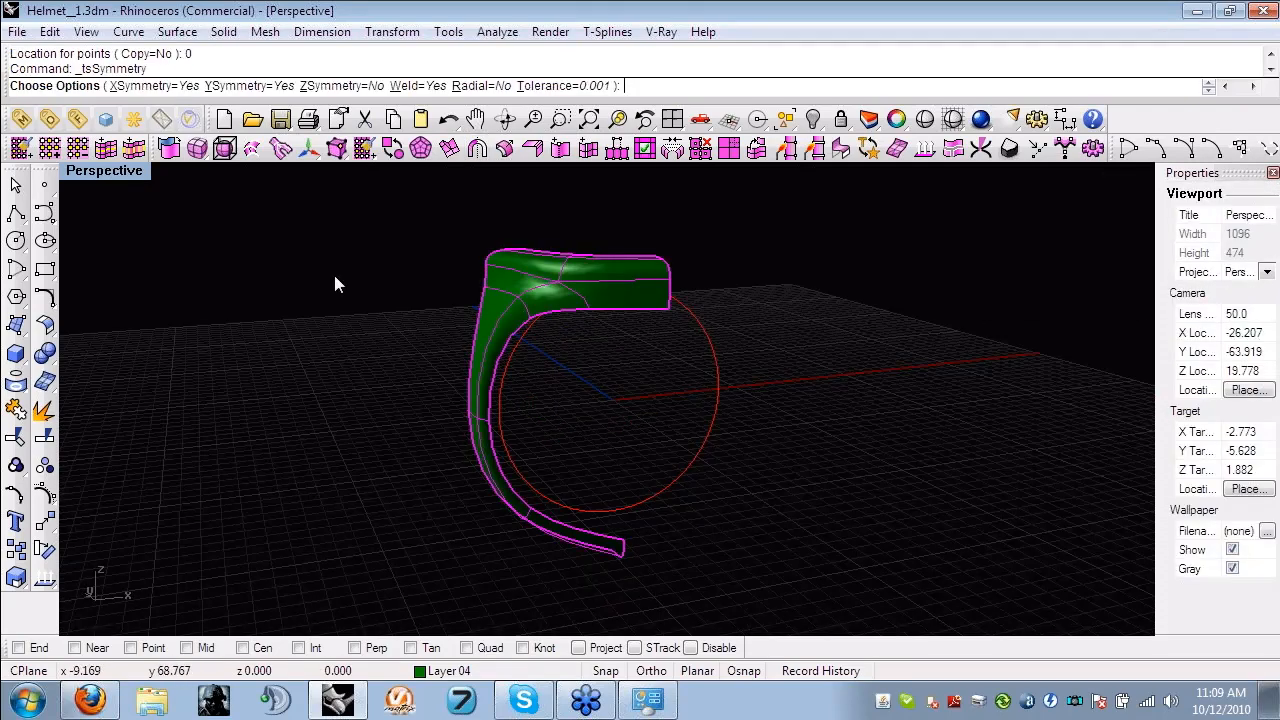
{"action": "key", "text": "Return"}
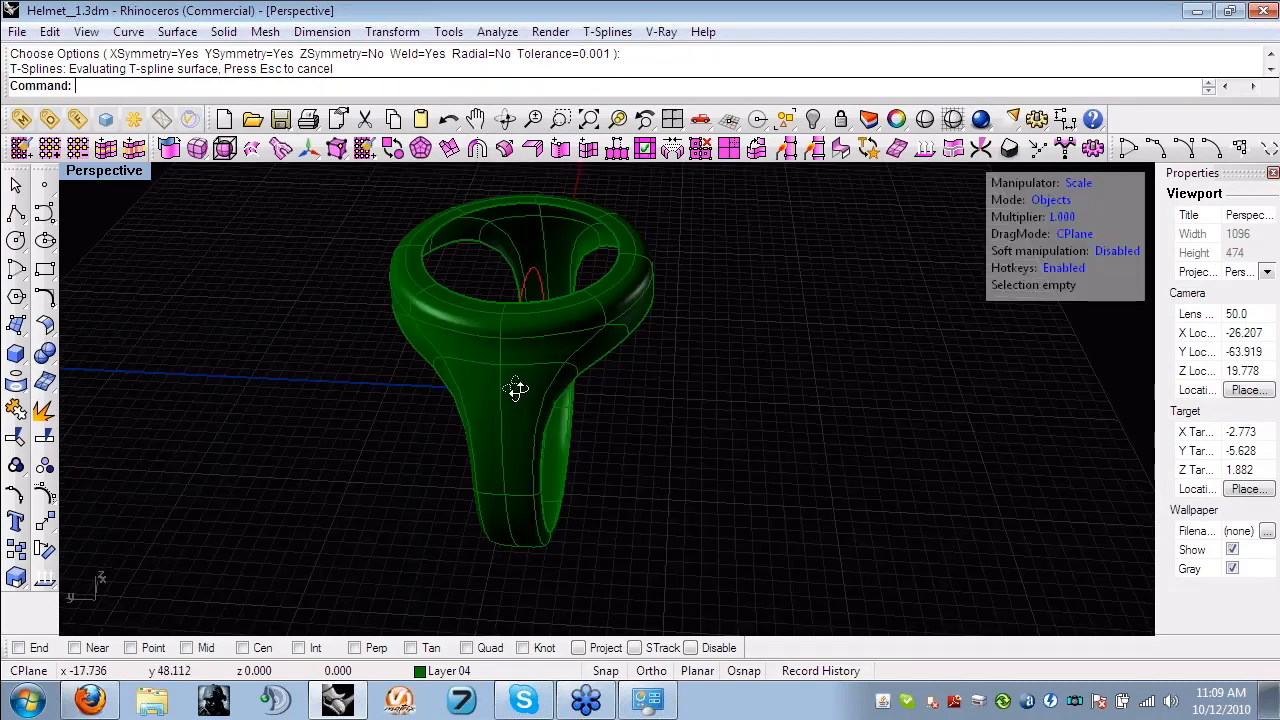
{"action": "right_click_drag", "start_coordinate": [516, 390], "coordinate": [876, 168]}
- Make the mirrored ring surface uniform
{"action": "left_click", "coordinate": [483, 262]}
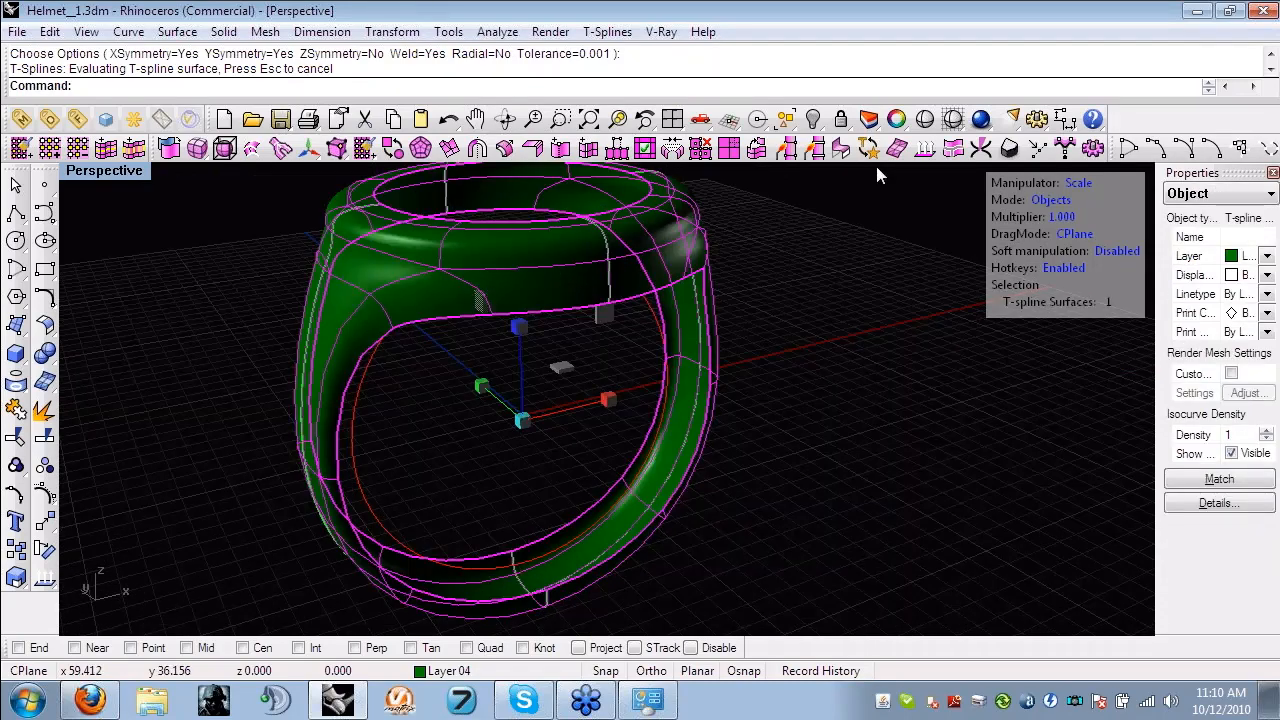
{"action": "key", "text": "Return"}
{"action": "left_click", "coordinate": [643, 361]}
{"action": "right_click_drag", "start_coordinate": [643, 361], "coordinate": [623, 427]}
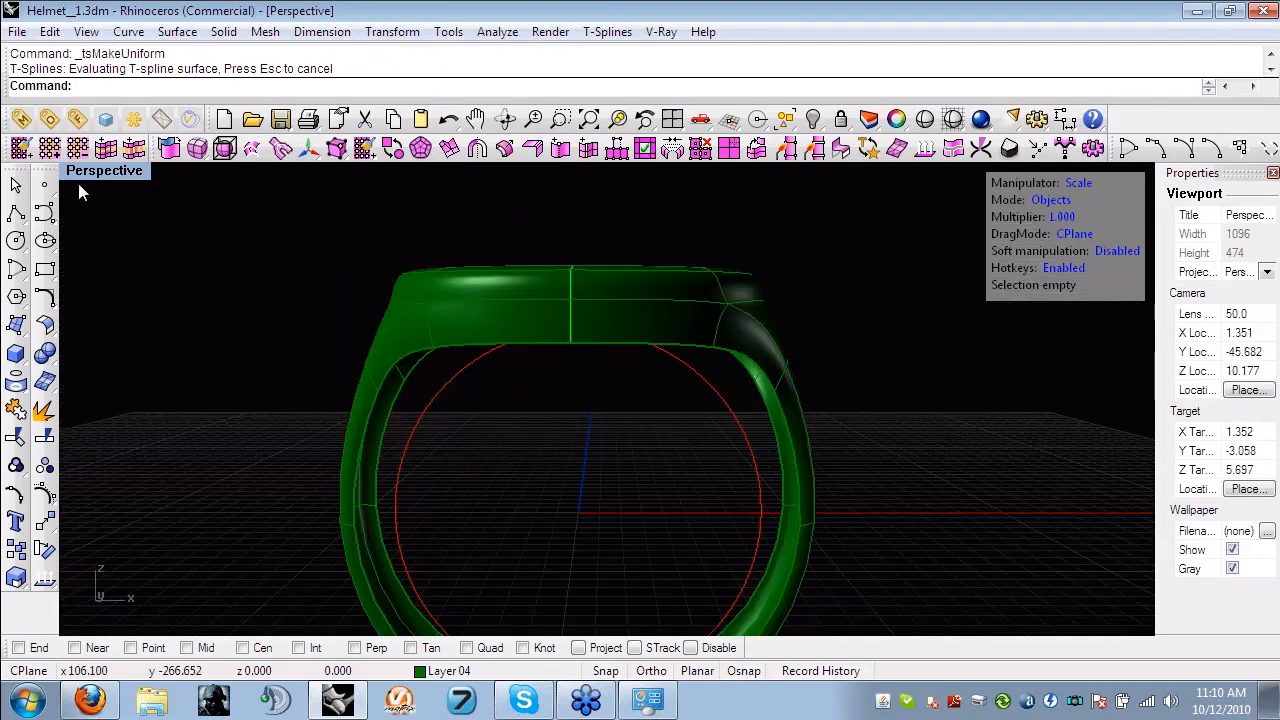
- In the Front view, move the two inner vertices at the ring's upper centre vertically to meet the finger circle
{"action": "double_click", "coordinate": [78, 181]}
{"action": "scroll", "coordinate": [493, 555], "scroll_direction": "down", "scroll_amount": 2}
{"action": "right_click_drag", "start_coordinate": [364, 489], "coordinate": [294, 550]}
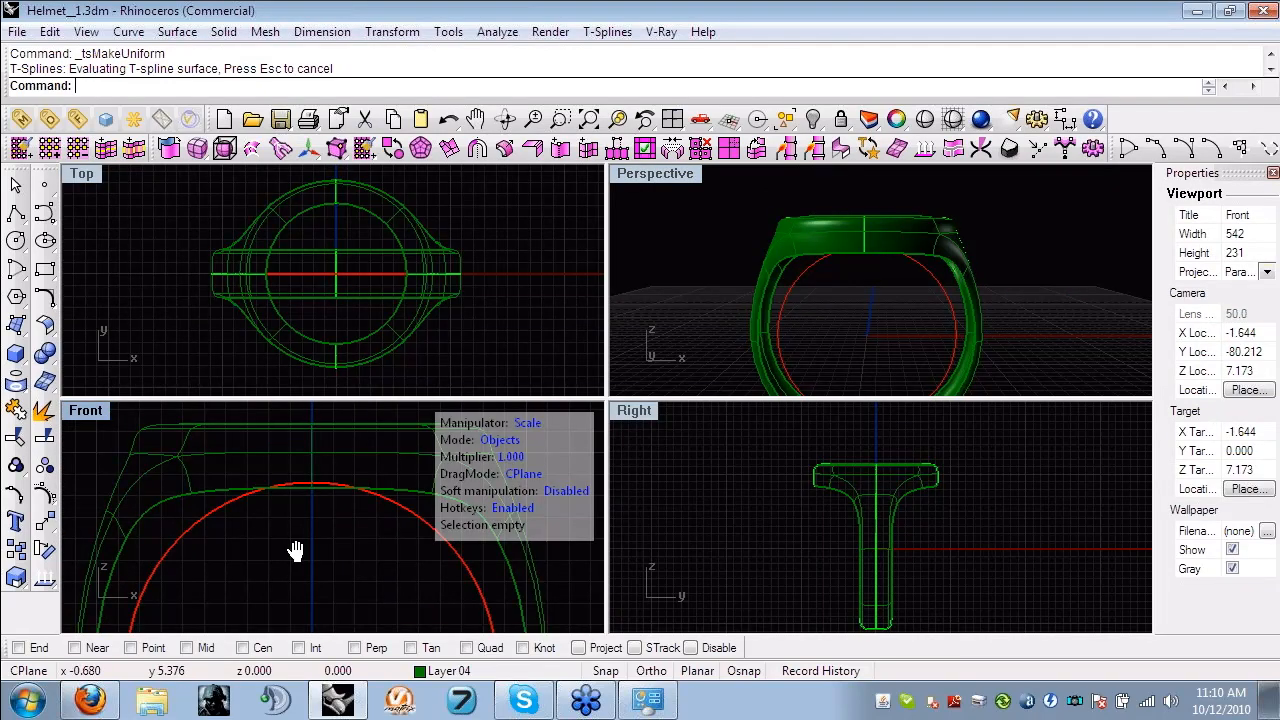
{"action": "double_click", "coordinate": [86, 410]}
{"action": "scroll", "coordinate": [355, 404], "scroll_direction": "down", "scroll_amount": 6}
{"action": "right_click_drag", "start_coordinate": [435, 378], "coordinate": [546, 392]}
{"action": "scroll", "coordinate": [579, 391], "scroll_direction": "up", "scroll_amount": 6}
{"action": "key", "text": "a"}
{"action": "left_click_drag", "start_coordinate": [609, 412], "coordinate": [559, 378]}
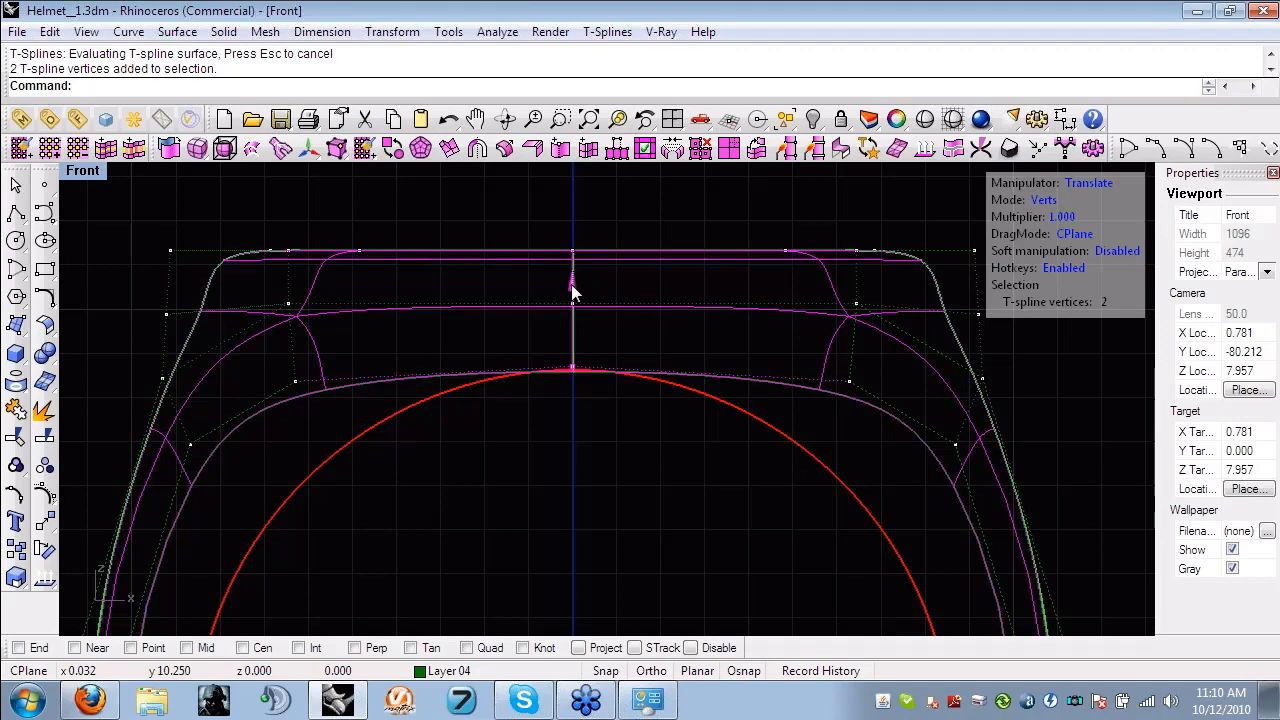
- Select the inner-edge vertices from the upper centre around one side to the lower centre and scale them toward the finger circle
{"action": "scroll", "coordinate": [490, 351], "scroll_direction": "down", "scroll_amount": 3}
{"action": "scroll", "coordinate": [446, 381], "scroll_direction": "up", "scroll_amount": 3}
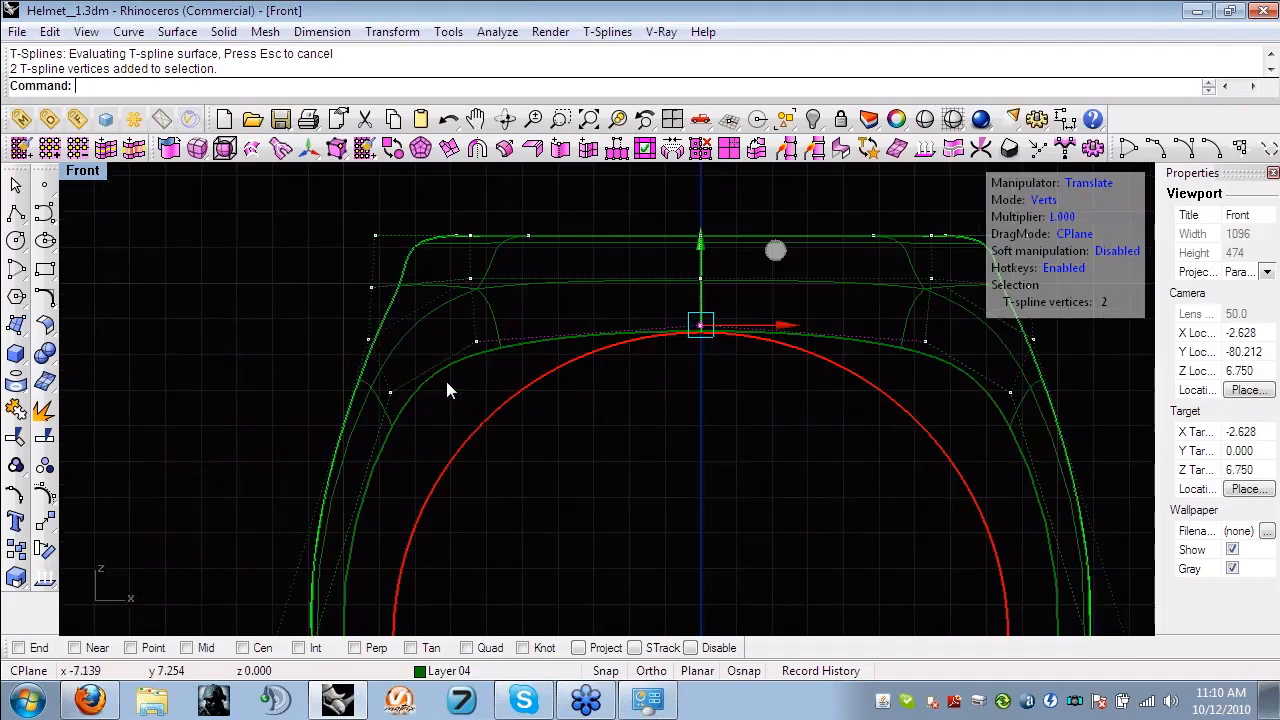
{"action": "left_click_drag", "start_coordinate": [496, 370], "coordinate": [456, 322], "text": "shift"}
{"action": "left_click_drag", "start_coordinate": [432, 414], "coordinate": [384, 377], "text": "shift"}
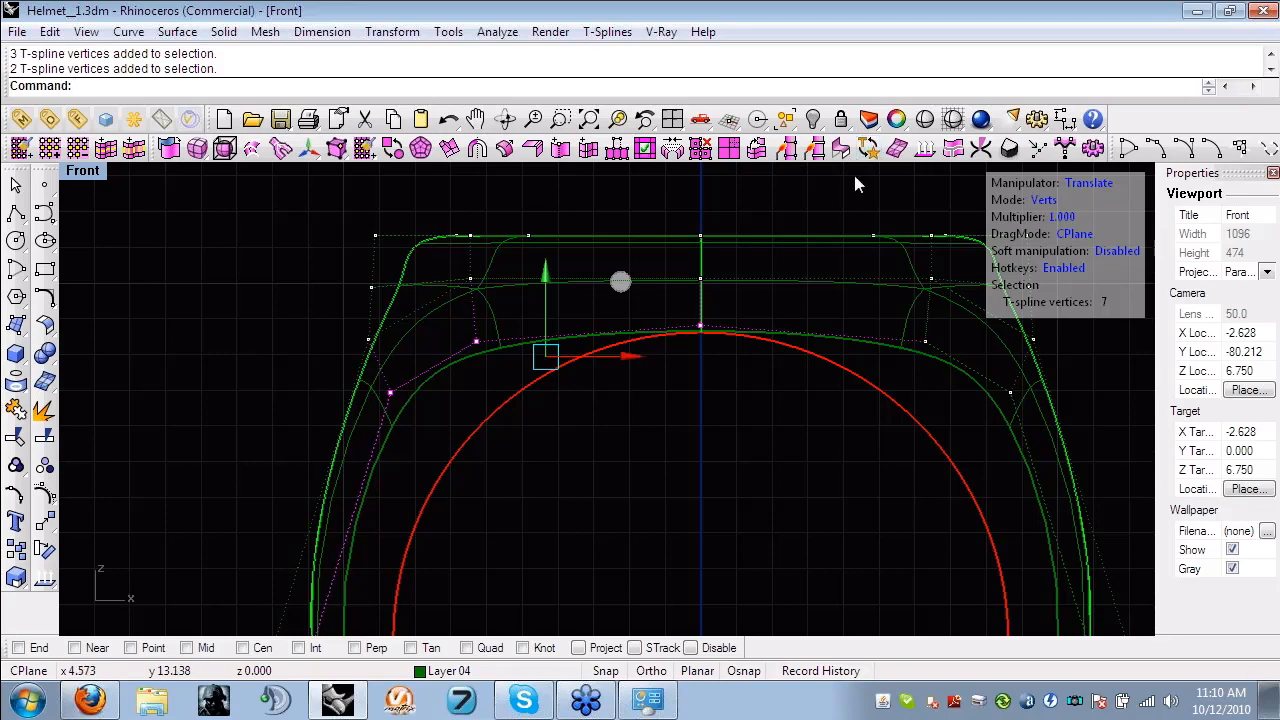
{"action": "scroll", "coordinate": [749, 364], "scroll_direction": "down", "scroll_amount": 2}
{"action": "scroll", "coordinate": [603, 418], "scroll_direction": "down", "scroll_amount": 2}
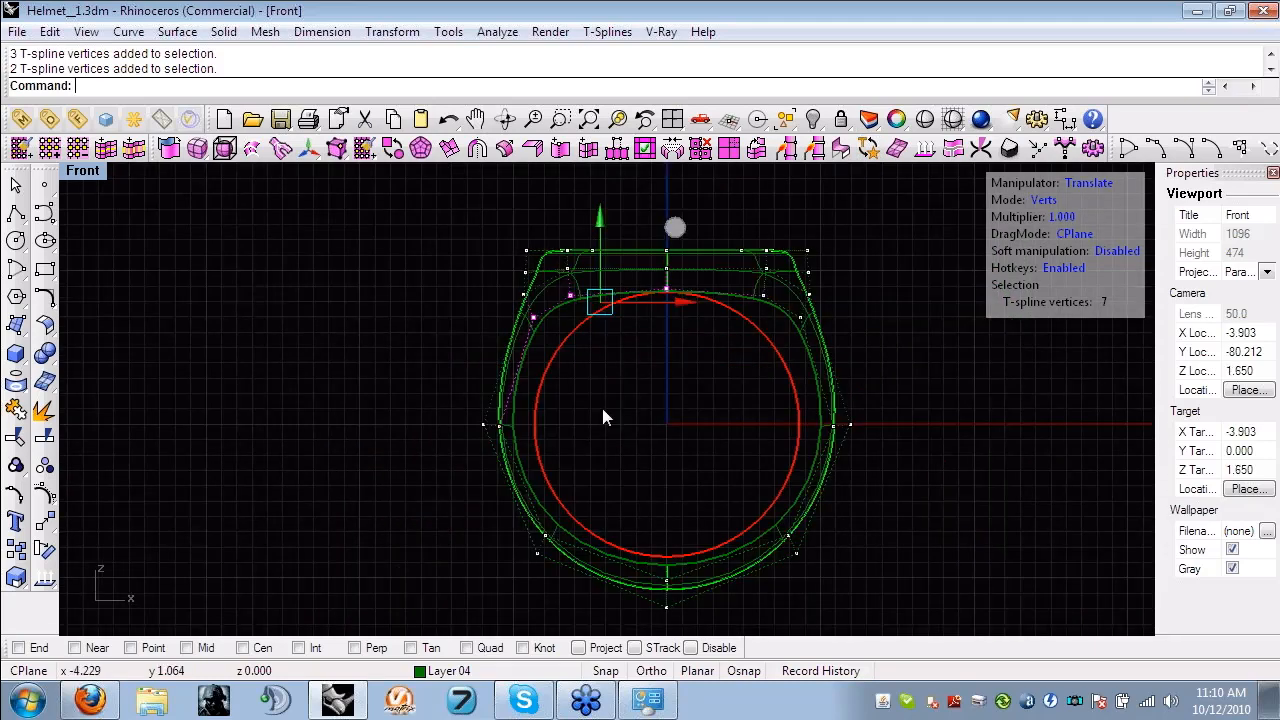
{"action": "scroll", "coordinate": [602, 418], "scroll_direction": "up", "scroll_amount": 4}
{"action": "left_click_drag", "start_coordinate": [414, 485], "coordinate": [280, 392], "text": "shift"}
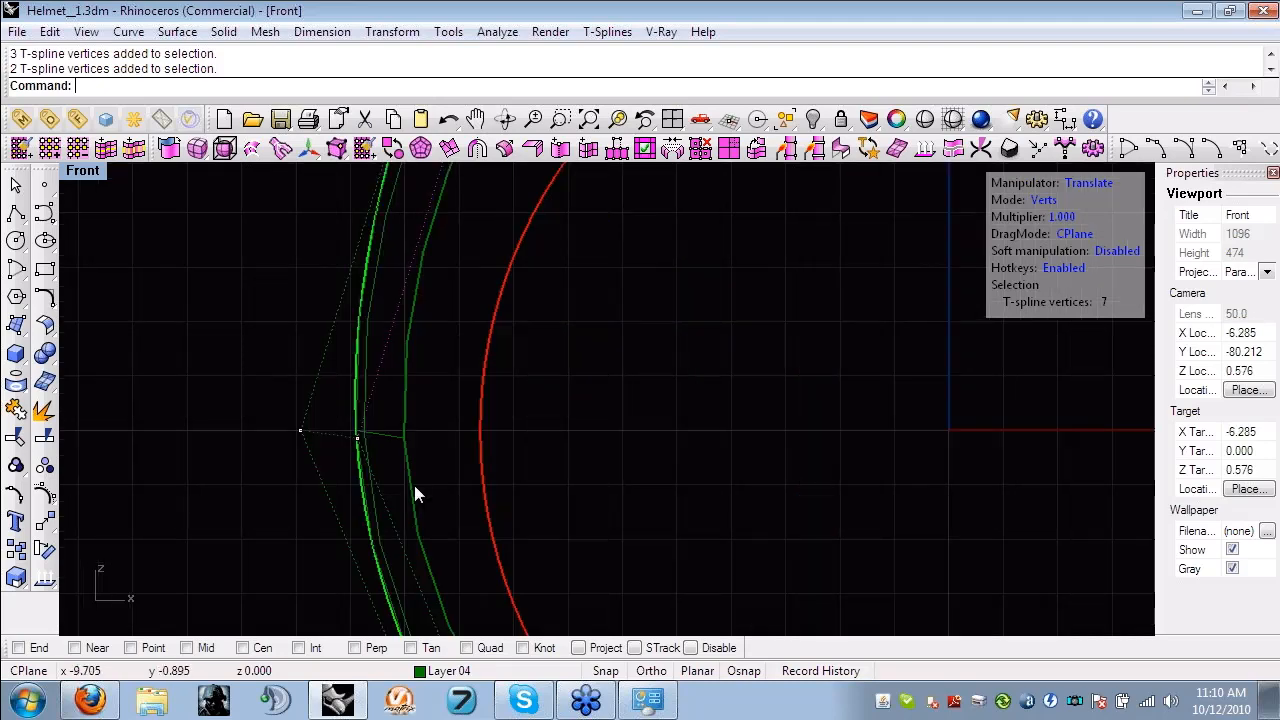
{"action": "scroll", "coordinate": [491, 483], "scroll_direction": "down", "scroll_amount": 5}
{"action": "scroll", "coordinate": [488, 545], "scroll_direction": "up", "scroll_amount": 4}
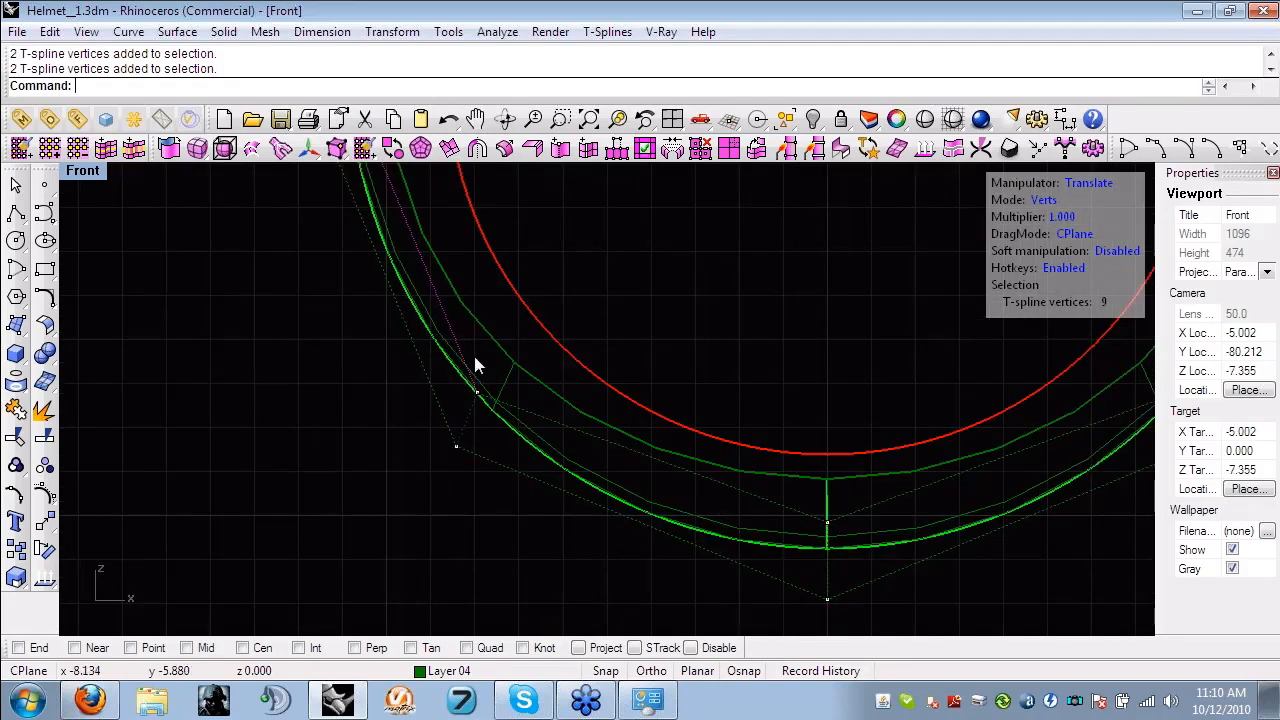
{"action": "left_click_drag", "start_coordinate": [478, 386], "coordinate": [497, 410], "text": "shift"}
{"action": "scroll", "coordinate": [694, 419], "scroll_direction": "down", "scroll_amount": 6}
{"action": "right_click_drag", "start_coordinate": [692, 420], "coordinate": [614, 421]}
{"action": "left_click_drag", "start_coordinate": [689, 406], "coordinate": [707, 455], "text": "shift"}
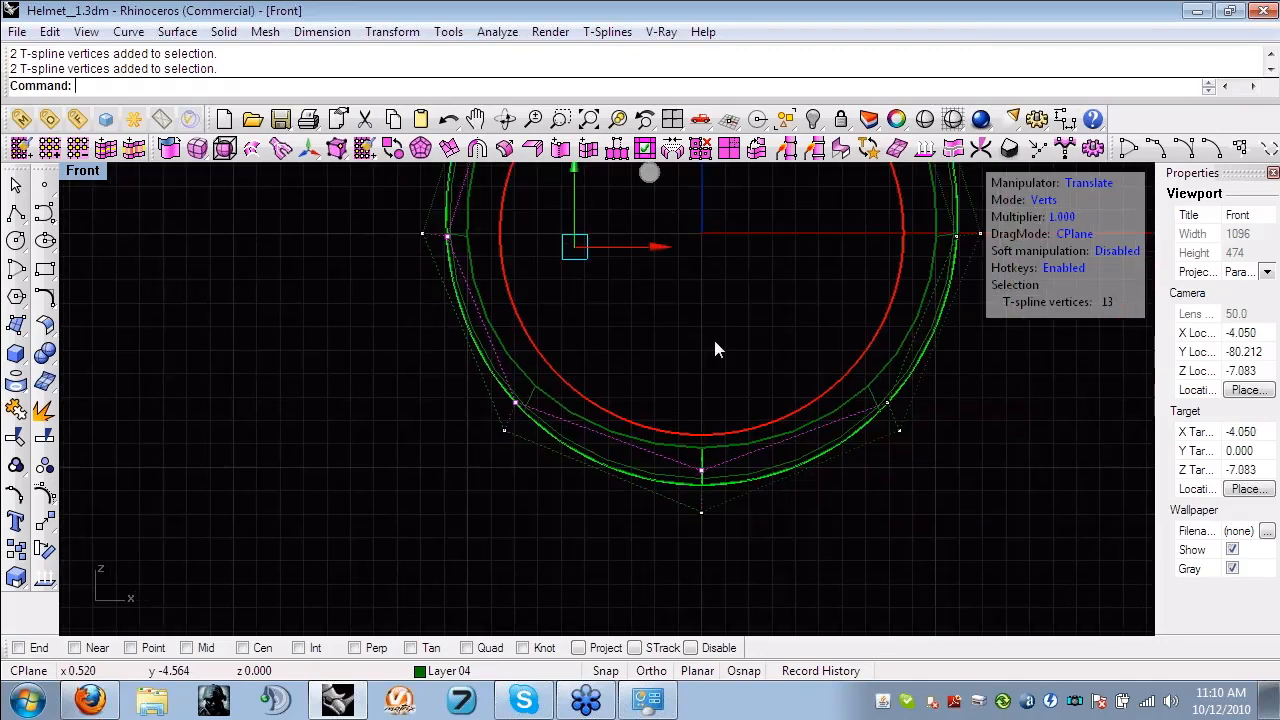
{"action": "scroll", "coordinate": [713, 336], "scroll_direction": "down", "scroll_amount": 5}
{"action": "scroll", "coordinate": [662, 296], "scroll_direction": "up", "scroll_amount": 2}
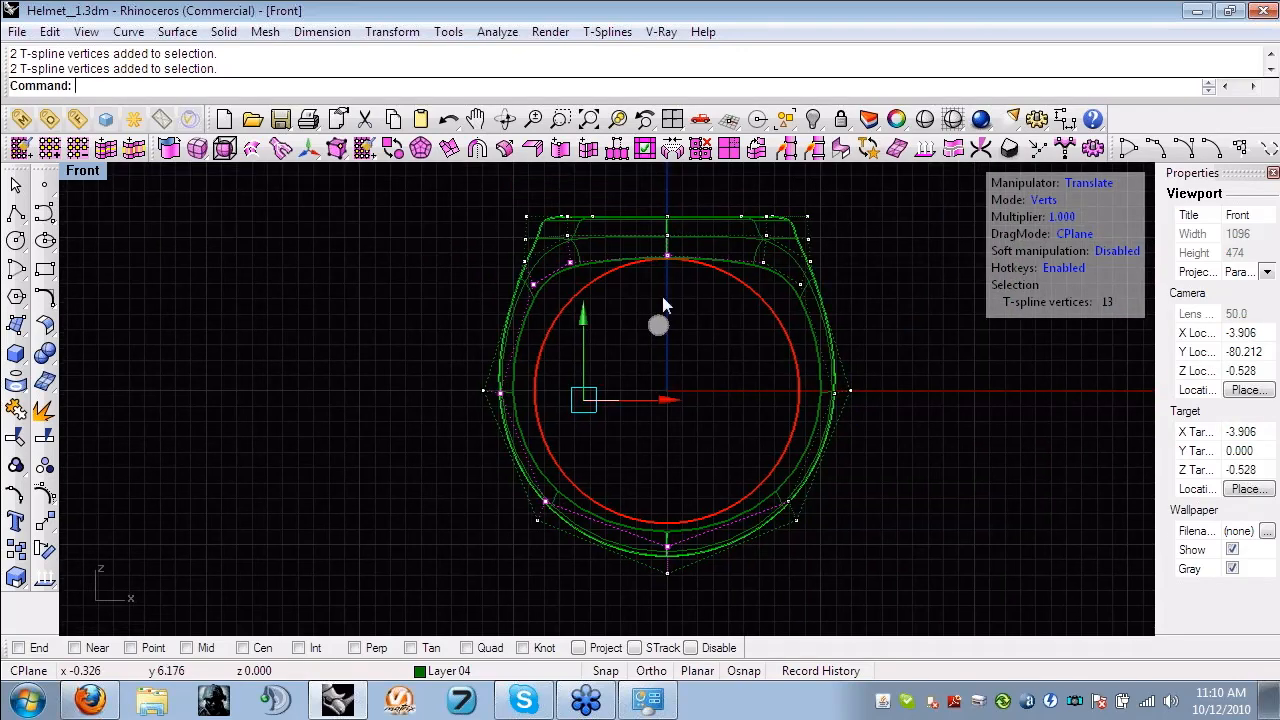
{"action": "key", "text": "r"}
{"action": "left_click_drag", "start_coordinate": [680, 301], "coordinate": [668, 333]}
{"action": "left_click", "coordinate": [624, 340]}
- Undo the last change and lock the finger circle
{"action": "right_click_drag", "start_coordinate": [659, 319], "coordinate": [651, 377]}
{"action": "left_click_drag", "start_coordinate": [633, 315], "coordinate": [689, 257]}
{"action": "key", "text": "ctrl+z"}
{"action": "key", "text": "ctrl+l"}
- Move the two inner vertex groups at the ring's shoulder so the inner edge follows the locked finger circle
{"action": "scroll", "coordinate": [645, 303], "scroll_direction": "up", "scroll_amount": 2}
{"action": "scroll", "coordinate": [645, 303], "scroll_direction": "up", "scroll_amount": 8}
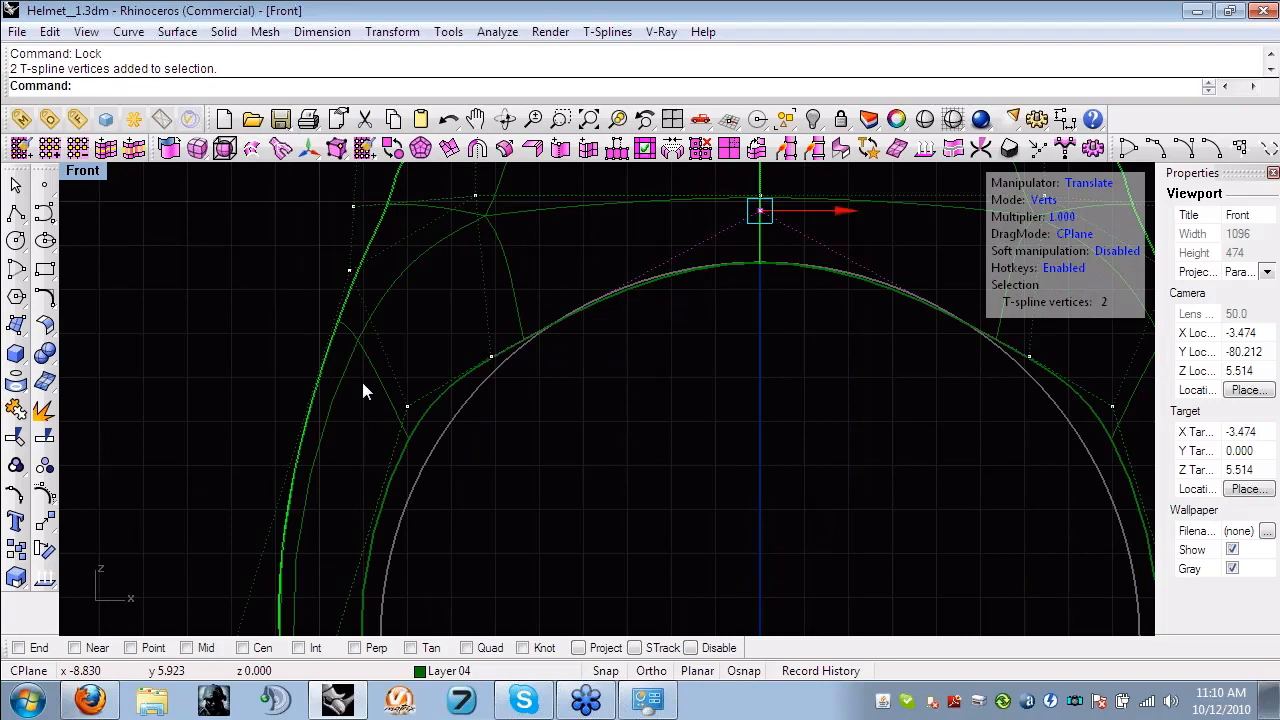
{"action": "left_click_drag", "start_coordinate": [451, 408], "coordinate": [541, 303]}
{"action": "left_click_drag", "start_coordinate": [561, 247], "coordinate": [589, 237]}
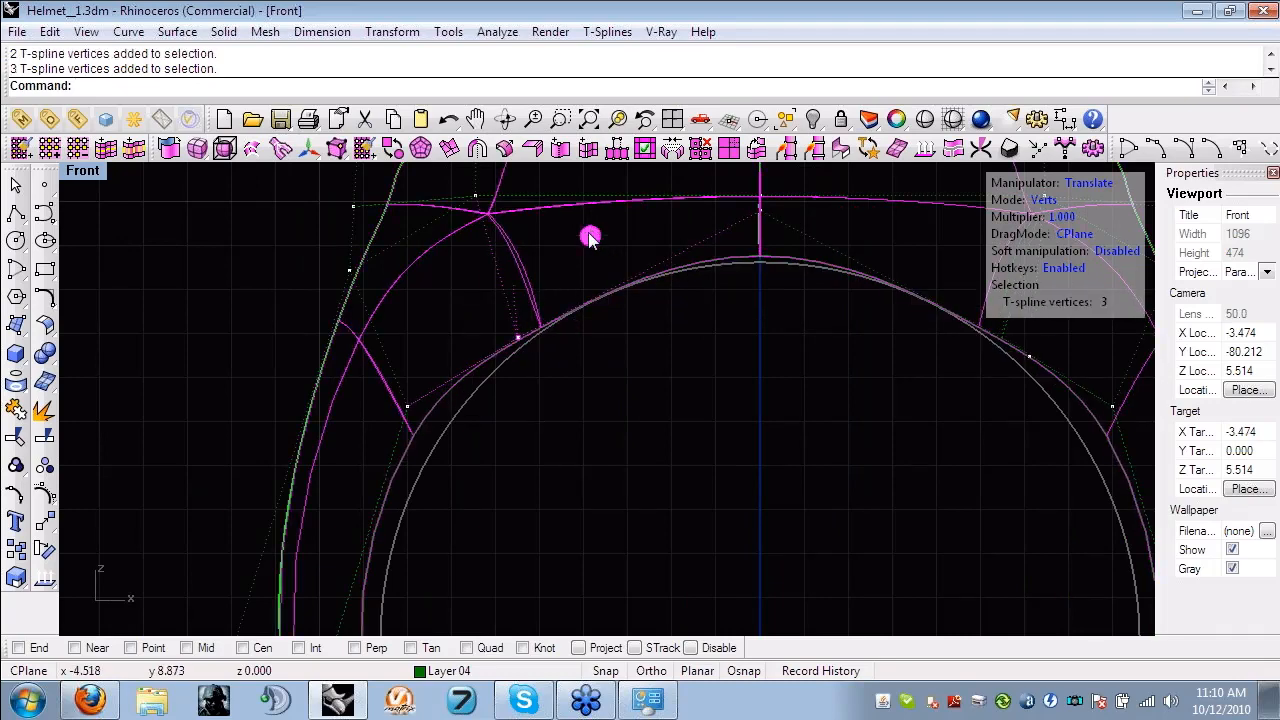
{"action": "left_click", "coordinate": [412, 342]}
{"action": "left_click_drag", "start_coordinate": [384, 376], "coordinate": [430, 431]}
{"action": "left_click_drag", "start_coordinate": [482, 336], "coordinate": [494, 384]}
- Adjust the inner vertices along the ring's side to fit the inner edge to the locked finger circle
{"action": "right_click_drag", "start_coordinate": [395, 602], "coordinate": [489, 406]}
{"action": "scroll", "coordinate": [489, 406], "scroll_direction": "up", "scroll_amount": 2}
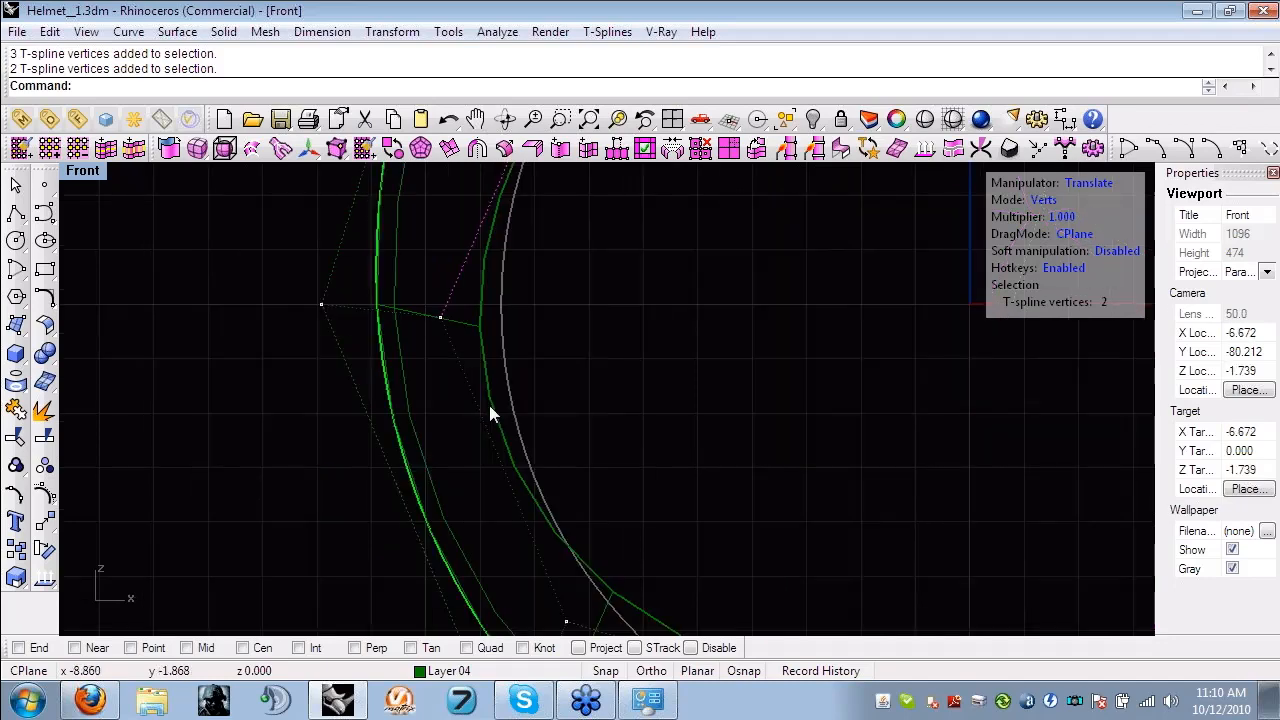
{"action": "left_click_drag", "start_coordinate": [408, 284], "coordinate": [512, 379]}
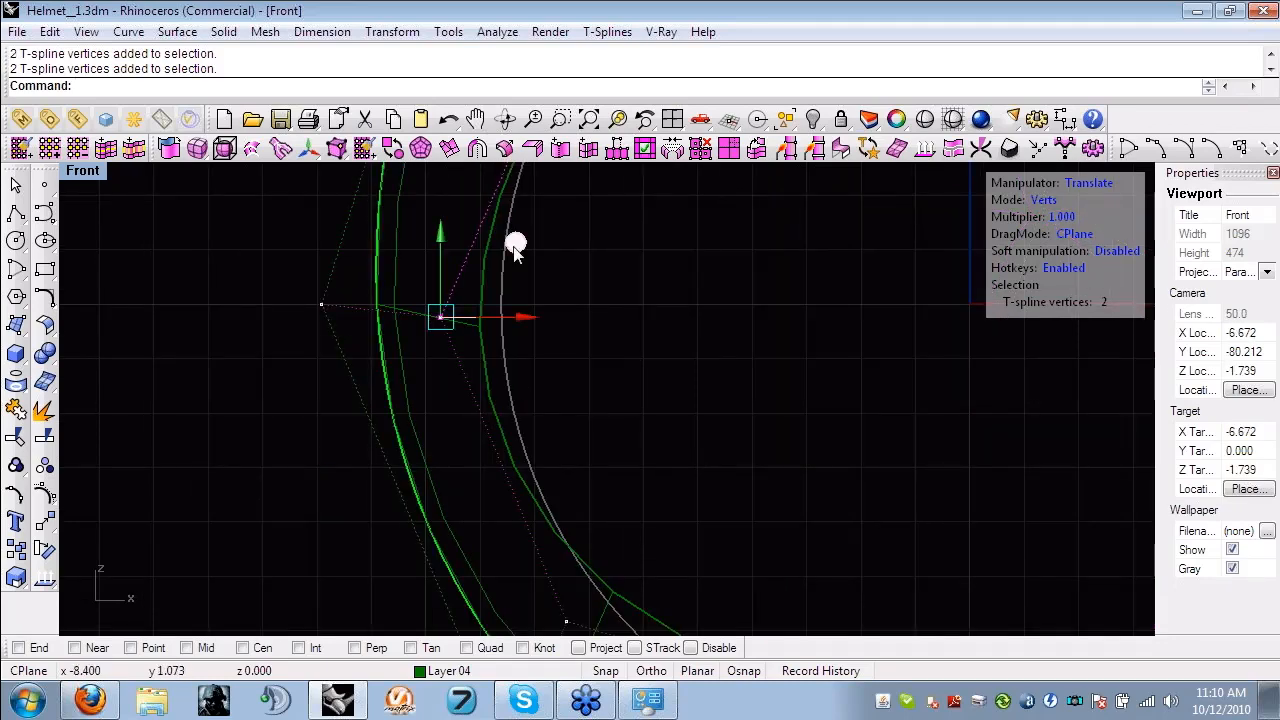
{"action": "scroll", "coordinate": [596, 410], "scroll_direction": "down", "scroll_amount": 5}
{"action": "scroll", "coordinate": [728, 434], "scroll_direction": "up", "scroll_amount": 5}
{"action": "left_click_drag", "start_coordinate": [758, 363], "coordinate": [806, 475]}
{"action": "left_click_drag", "start_coordinate": [370, 294], "coordinate": [421, 347]}
{"action": "left_click_drag", "start_coordinate": [464, 240], "coordinate": [471, 252]}
- Lower the inner vertices at the ring's upper centre until the inner edge meets the finger circle
{"action": "scroll", "coordinate": [653, 310], "scroll_direction": "down", "scroll_amount": 10}
{"action": "right_click_drag", "start_coordinate": [653, 310], "coordinate": [625, 473]}
{"action": "scroll", "coordinate": [604, 276], "scroll_direction": "up", "scroll_amount": 8}
{"action": "right_click_drag", "start_coordinate": [604, 276], "coordinate": [502, 517]}
{"action": "scroll", "coordinate": [545, 280], "scroll_direction": "down", "scroll_amount": 2}
{"action": "scroll", "coordinate": [646, 273], "scroll_direction": "up", "scroll_amount": 10}
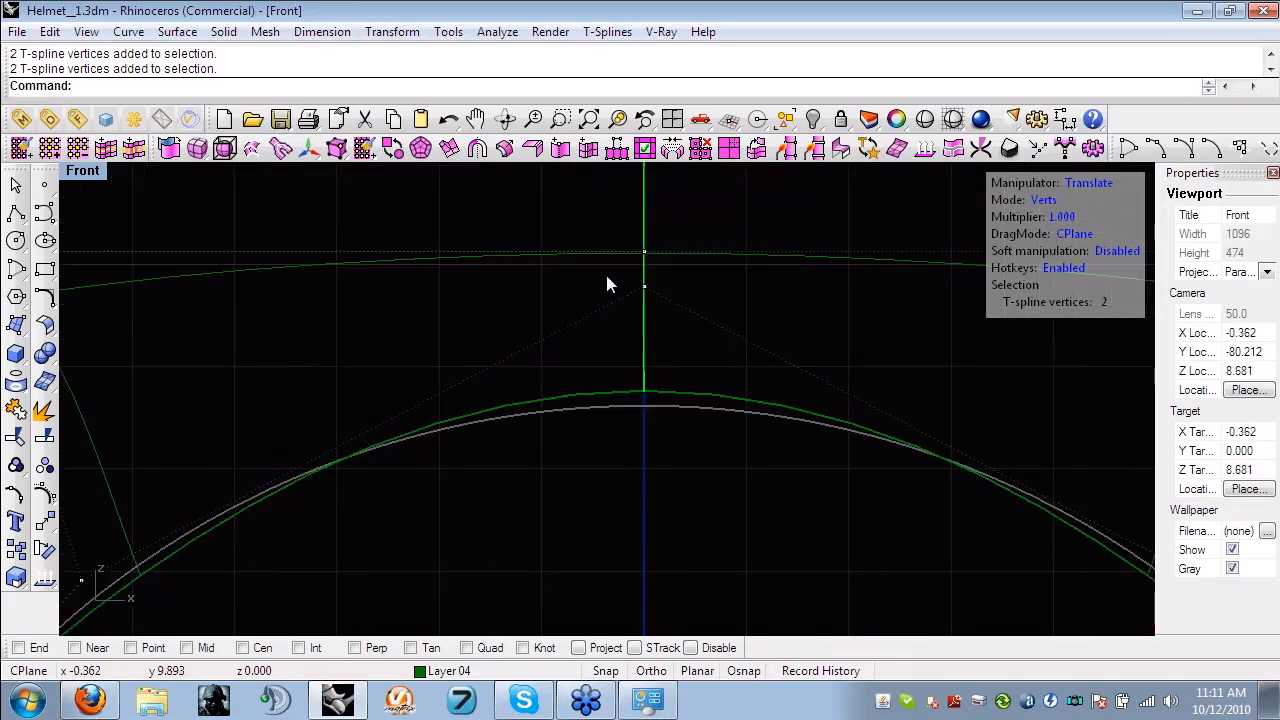
{"action": "left_click_drag", "start_coordinate": [644, 210], "coordinate": [646, 221]}
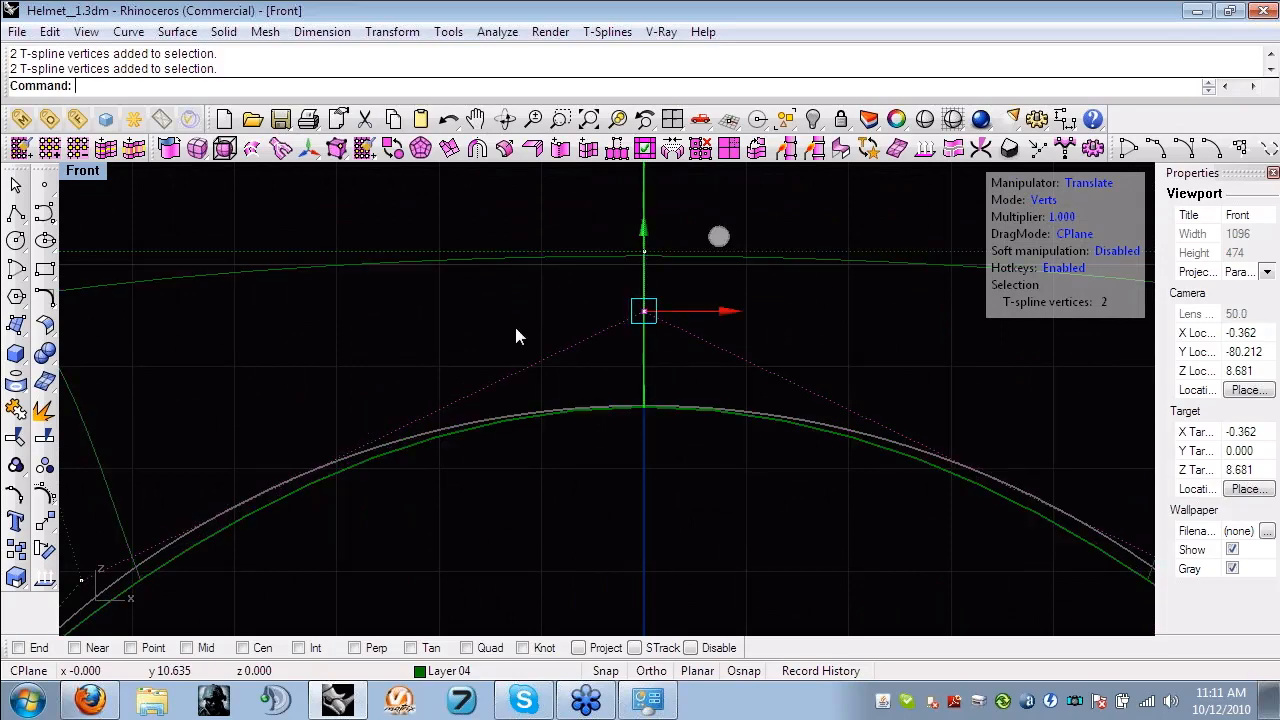
- Shift the inner shoulder vertices slightly toward the ring's centre to refine their fit to the finger circle
{"action": "scroll", "coordinate": [514, 323], "scroll_direction": "down", "scroll_amount": 8}
{"action": "scroll", "coordinate": [470, 427], "scroll_direction": "up", "scroll_amount": 8}
{"action": "left_click_drag", "start_coordinate": [375, 448], "coordinate": [322, 398]}
{"action": "mouse_move", "coordinate": [425, 352]}
{"action": "left_mouse_down"}
{"action": "mouse_move", "coordinate": [413, 338]}
{"action": "mouse_move", "coordinate": [435, 352]}
{"action": "left_mouse_up"}
{"action": "scroll", "coordinate": [533, 452], "scroll_direction": "down", "scroll_amount": 8}
- Nudge the upper-centre inner vertices slightly downward and clear the selection
{"action": "right_click_drag", "start_coordinate": [702, 299], "coordinate": [555, 341]}
{"action": "scroll", "coordinate": [555, 341], "scroll_direction": "down", "scroll_amount": 2}
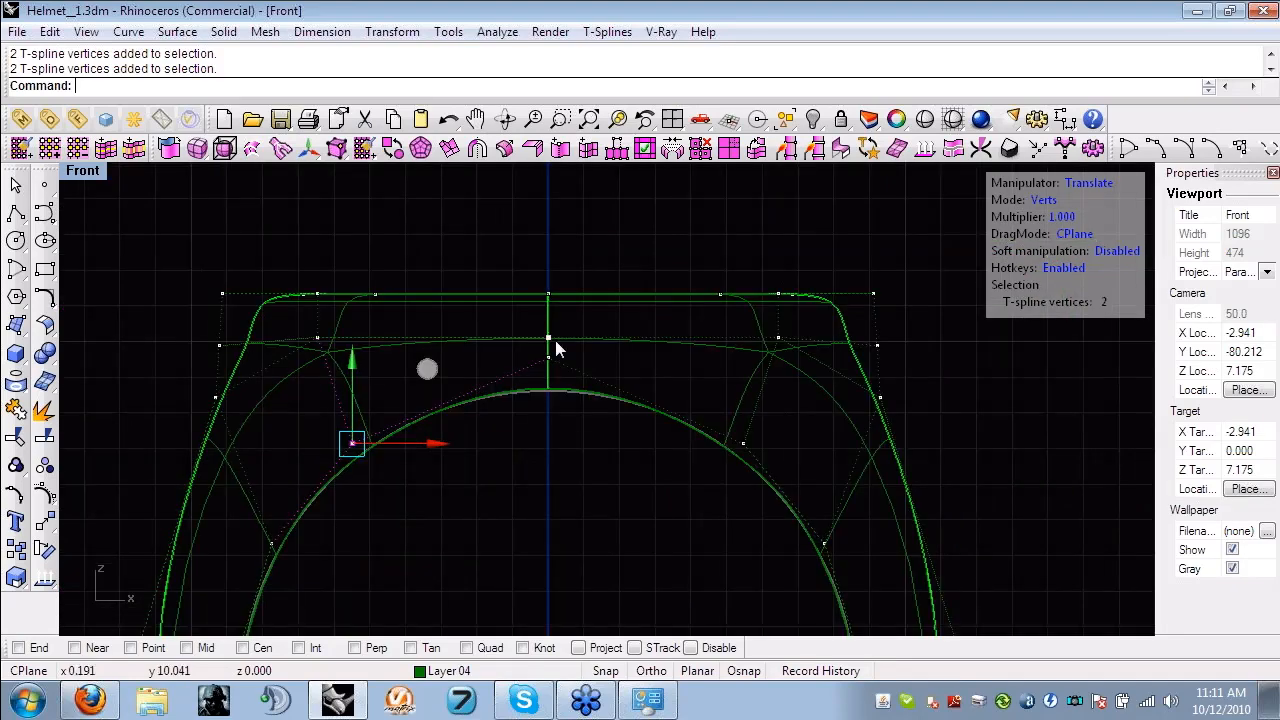
{"action": "scroll", "coordinate": [555, 340], "scroll_direction": "up", "scroll_amount": 10}
{"action": "left_click_drag", "start_coordinate": [501, 377], "coordinate": [588, 422]}
{"action": "left_click_drag", "start_coordinate": [541, 315], "coordinate": [541, 325]}
{"action": "left_click", "coordinate": [666, 448]}
- Raise the inner vertices at the ring's lower centre slightly to fit the inner edge to the finger circle
{"action": "scroll", "coordinate": [666, 448], "scroll_direction": "down", "scroll_amount": 12}
{"action": "right_click_drag", "start_coordinate": [666, 448], "coordinate": [572, 350]}
{"action": "scroll", "coordinate": [445, 460], "scroll_direction": "down", "scroll_amount": 10}
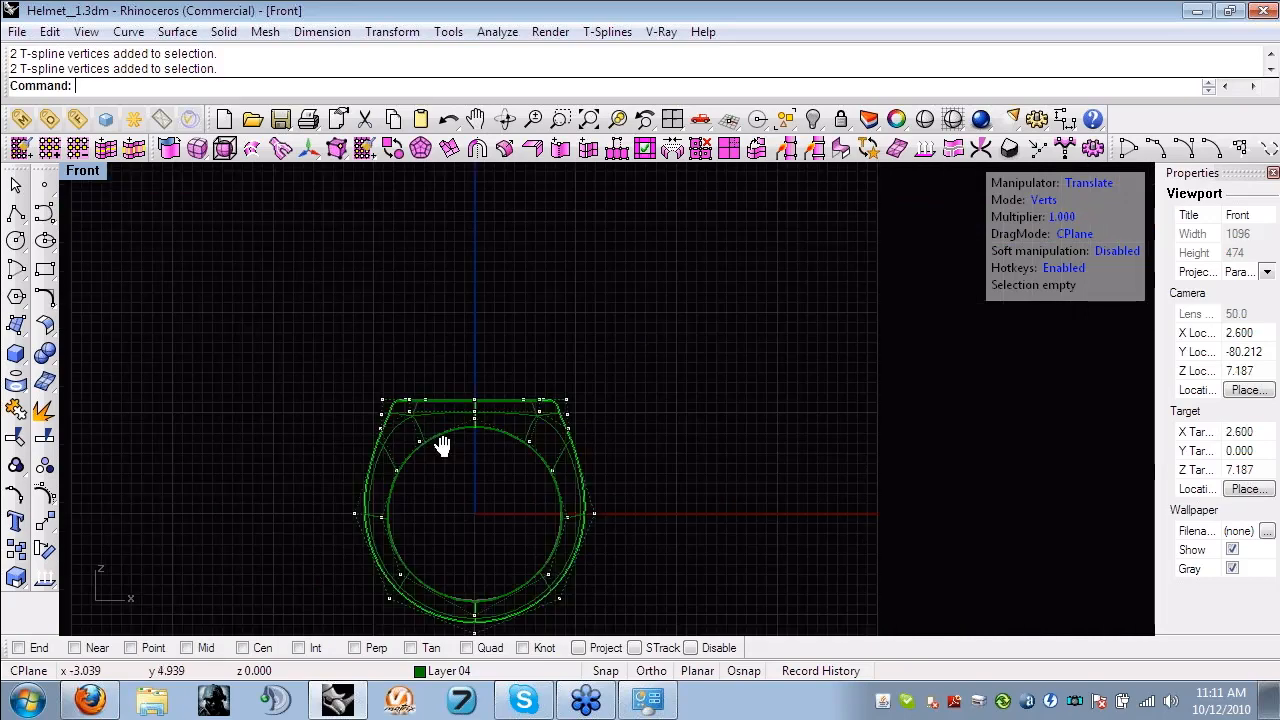
{"action": "right_click_drag", "start_coordinate": [443, 446], "coordinate": [509, 400]}
{"action": "scroll", "coordinate": [543, 556], "scroll_direction": "up", "scroll_amount": 18}
{"action": "scroll", "coordinate": [543, 555], "scroll_direction": "up", "scroll_amount": 8}
{"action": "right_click_drag", "start_coordinate": [583, 570], "coordinate": [601, 357]}
{"action": "left_click_drag", "start_coordinate": [478, 499], "coordinate": [578, 601]}
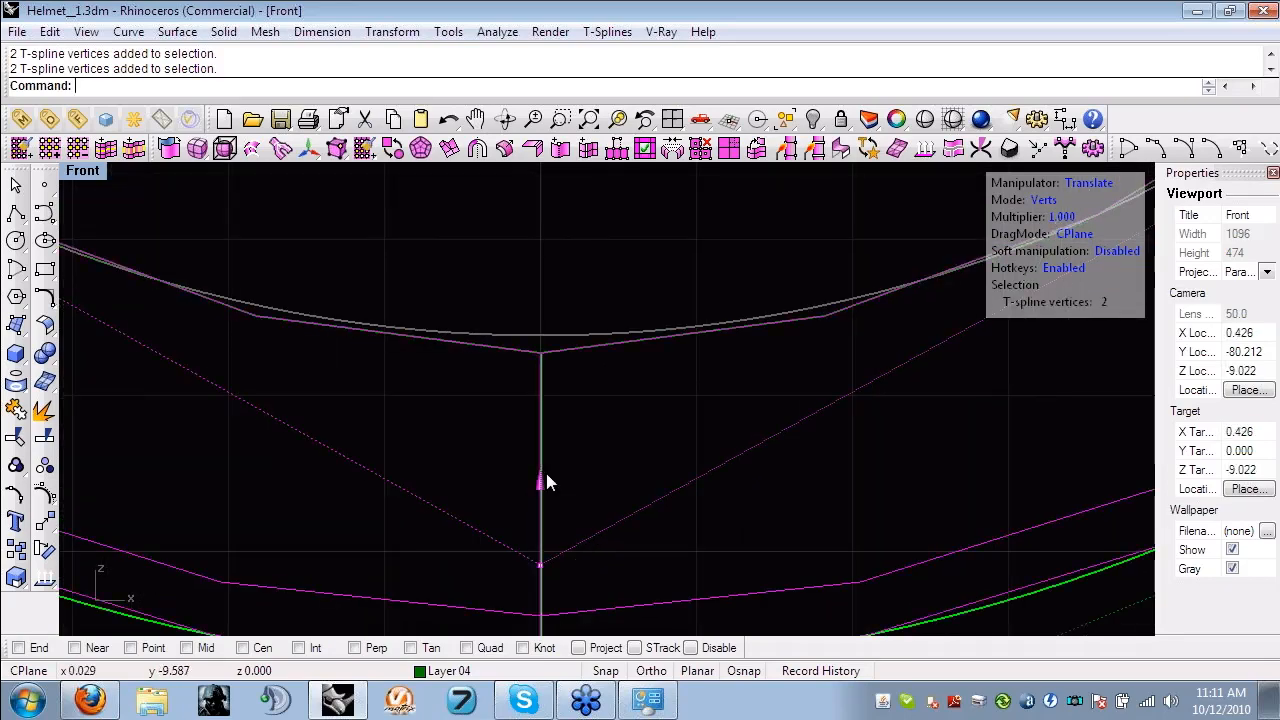
{"action": "left_click_drag", "start_coordinate": [547, 482], "coordinate": [546, 475]}
{"action": "left_click", "coordinate": [495, 273]}
- Return from the Front view to the four-viewport layout
{"action": "scroll", "coordinate": [495, 273], "scroll_direction": "down", "scroll_amount": 20}
{"action": "right_click_drag", "start_coordinate": [471, 222], "coordinate": [495, 350]}
{"action": "scroll", "coordinate": [383, 186], "scroll_direction": "down", "scroll_amount": 4}
{"action": "right_click_drag", "start_coordinate": [383, 186], "coordinate": [395, 381]}
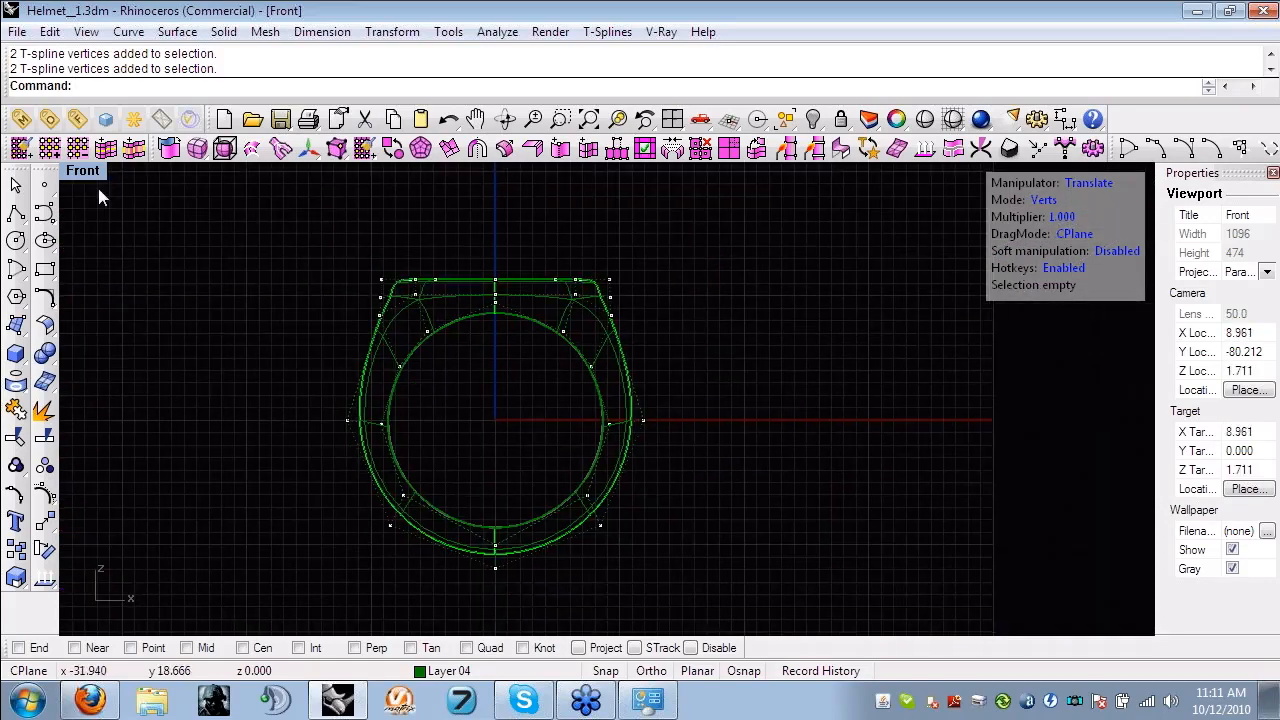
{"action": "double_click", "coordinate": [97, 184]}
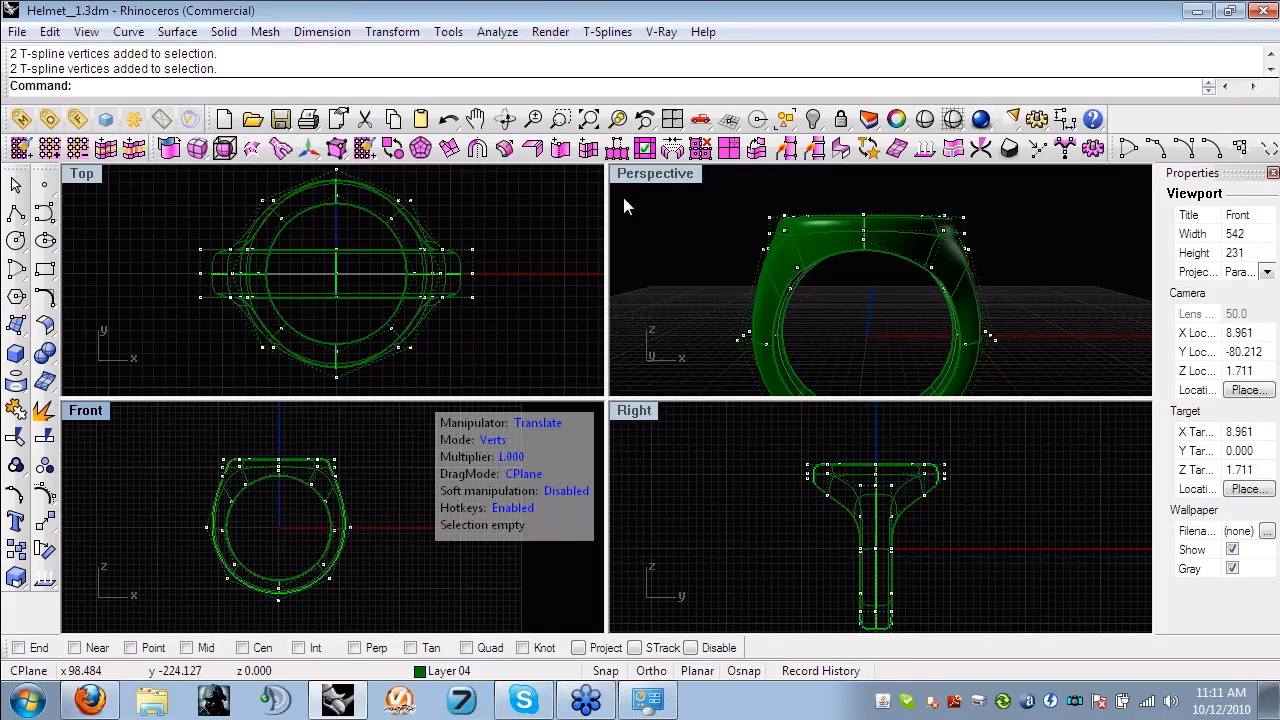
- Maximize the Perspective view and switch the T-Splines selection mode to edges
{"action": "double_click", "coordinate": [632, 181]}
{"action": "right_click_drag", "start_coordinate": [560, 280], "coordinate": [449, 396]}
{"action": "scroll", "coordinate": [584, 455], "scroll_direction": "down", "scroll_amount": 4}
{"action": "key", "text": "Escape"}
{"action": "scroll", "coordinate": [583, 455], "scroll_direction": "up", "scroll_amount": 6}
{"action": "key", "text": "s"}
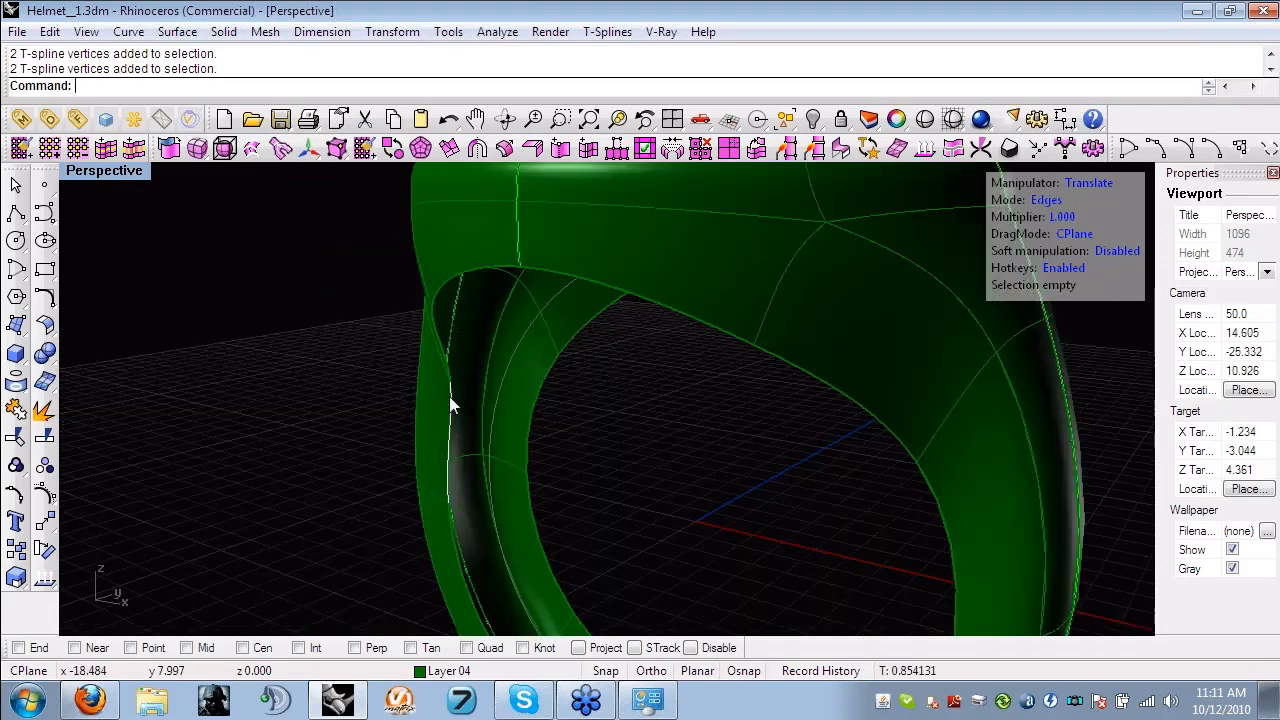
- Bridge the ring's two open inner edge loops with 4 segments to create the inner band surface, accepting the symmetry loss
{"action": "double_click", "coordinate": [449, 396]}
{"action": "double_click", "coordinate": [526, 434], "text": "shift"}
{"action": "scroll", "coordinate": [526, 434], "scroll_direction": "down", "scroll_amount": 5}
{"action": "right_click_drag", "start_coordinate": [492, 402], "coordinate": [588, 408]}
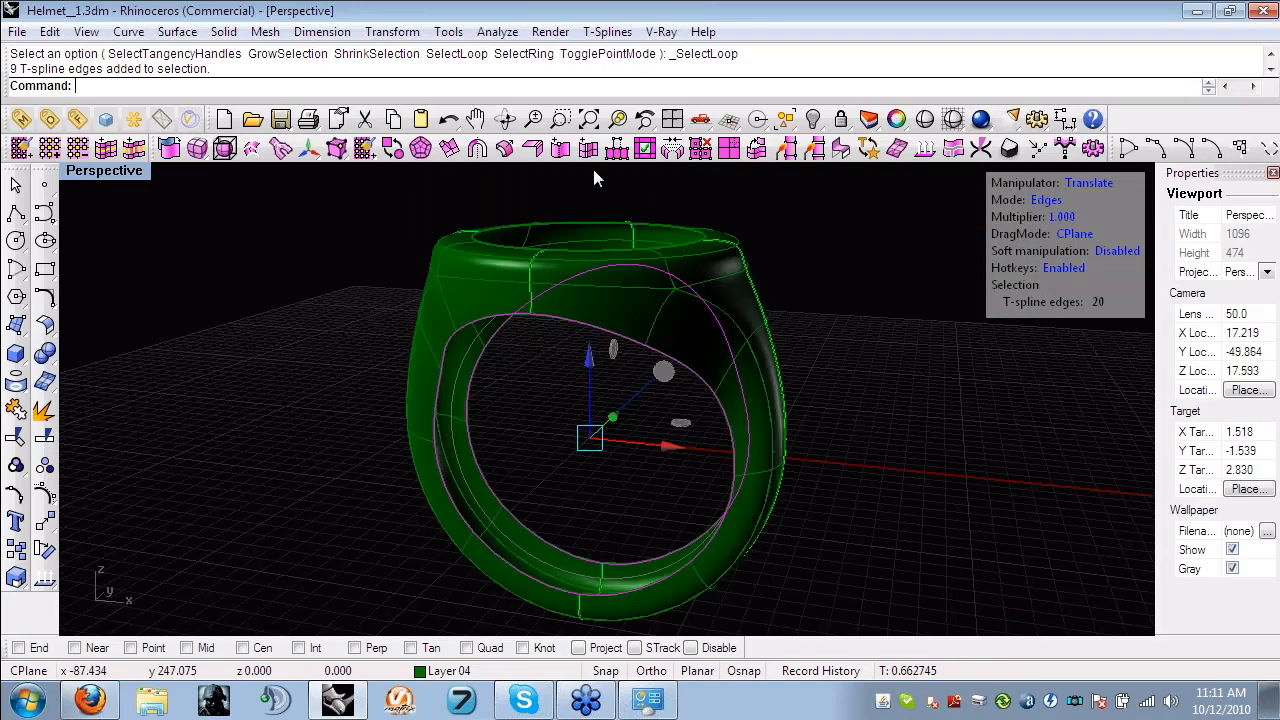
{"action": "left_click", "coordinate": [477, 149]}
{"action": "right_click", "coordinate": [285, 272]}
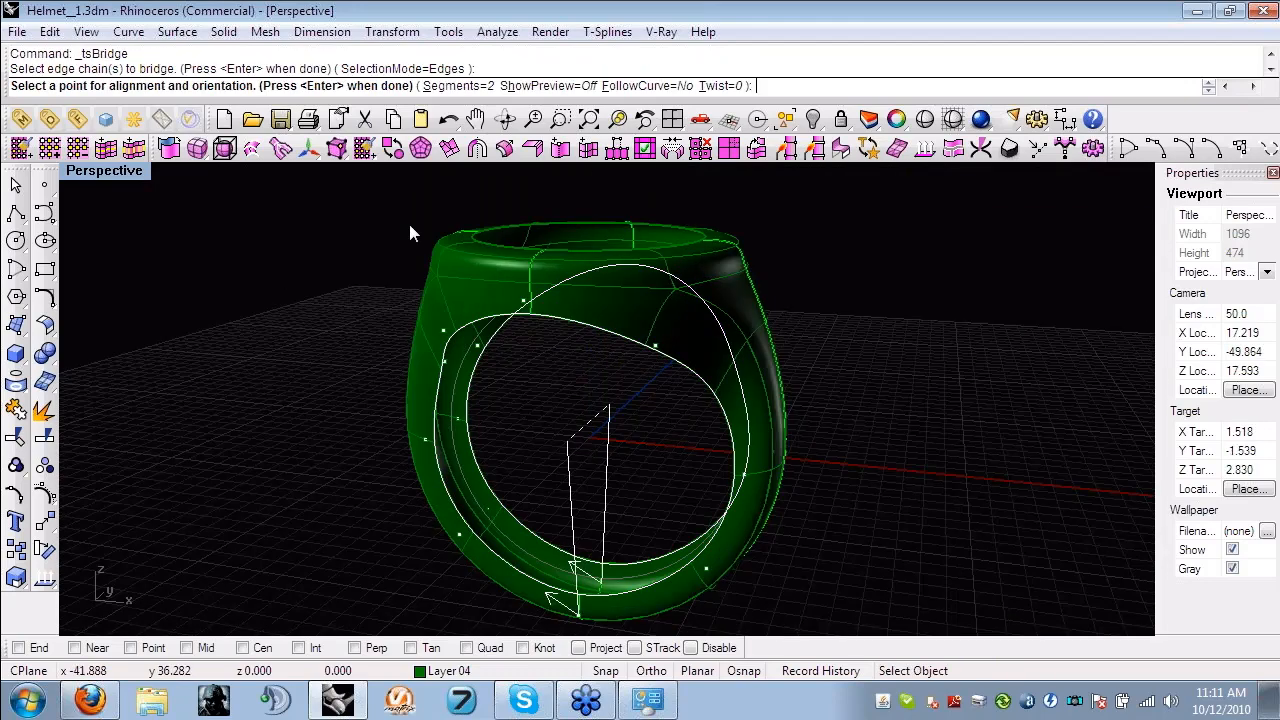
{"action": "type", "text": "s"}
{"action": "key", "text": "Return"}
{"action": "type", "text": "4"}
{"action": "key", "text": "Return"}
{"action": "key", "text": "Return"}
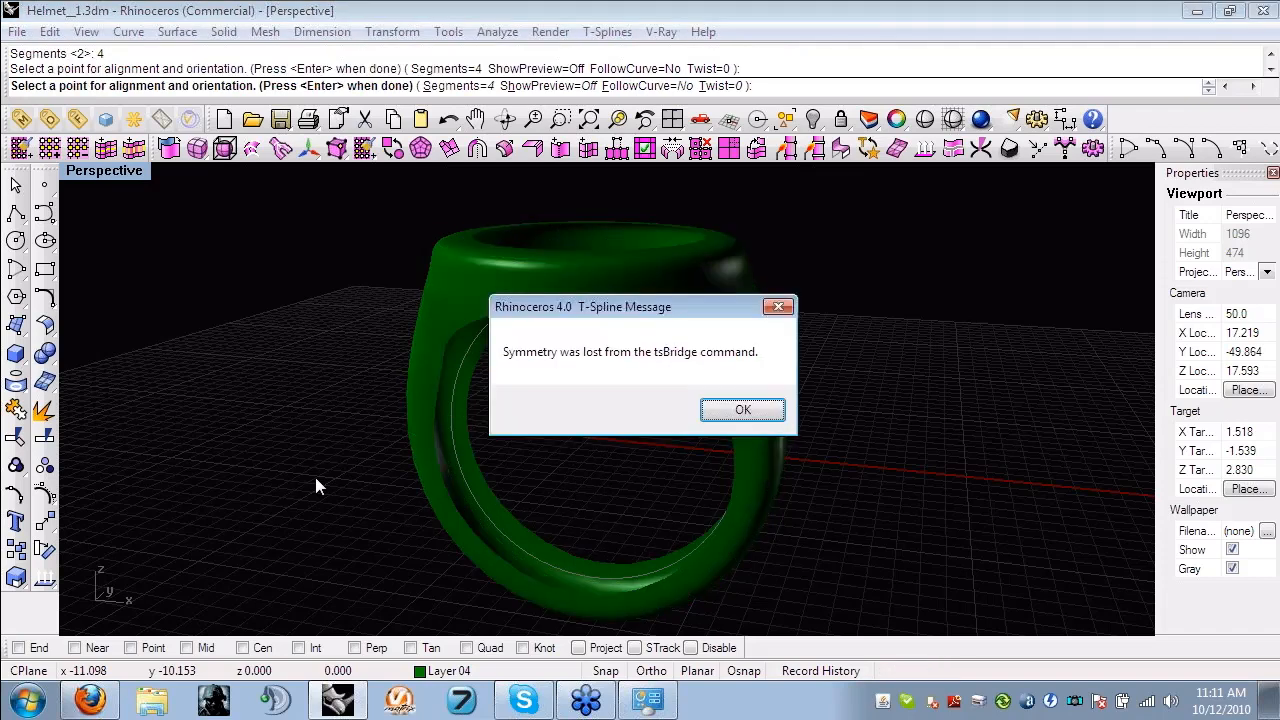
{"action": "left_click", "coordinate": [743, 410]}
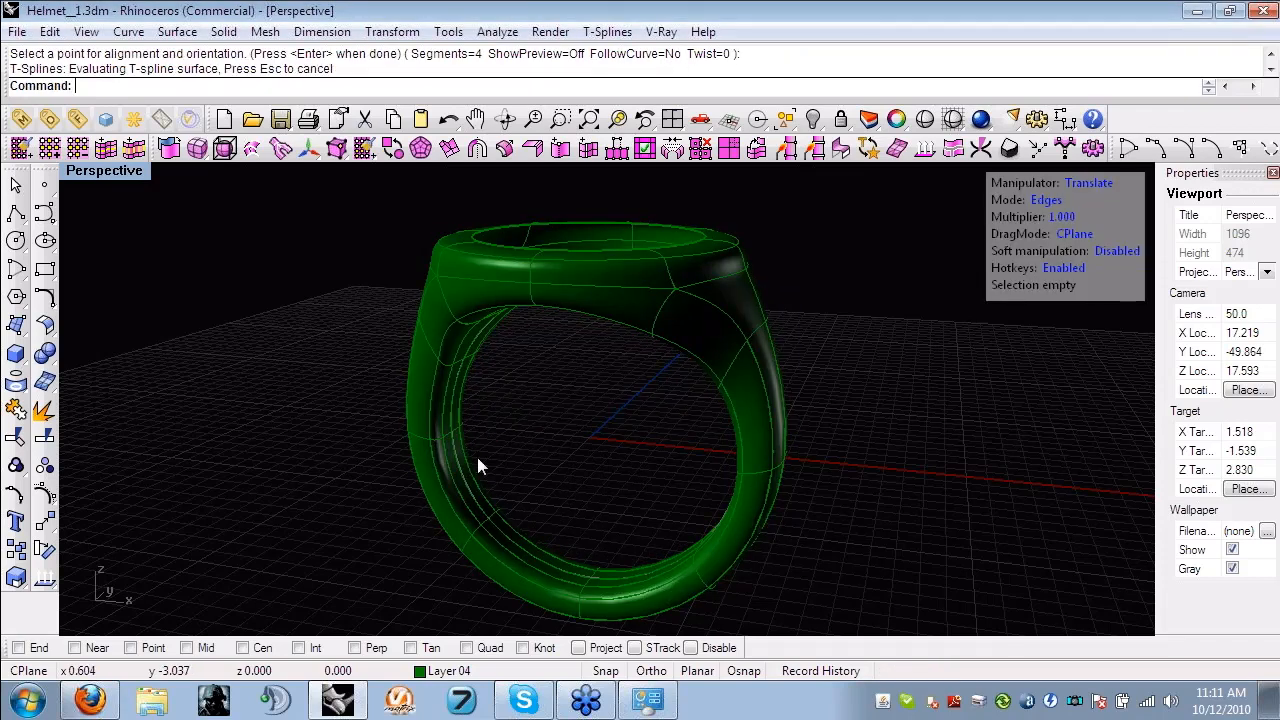
- Bridge two opposite edge chains of the ring's top opening with 2 segments
{"action": "right_click_drag", "start_coordinate": [634, 421], "coordinate": [548, 405]}
{"action": "scroll", "coordinate": [520, 520], "scroll_direction": "up", "scroll_amount": 6}
{"action": "right_click_drag", "start_coordinate": [533, 351], "coordinate": [617, 360]}
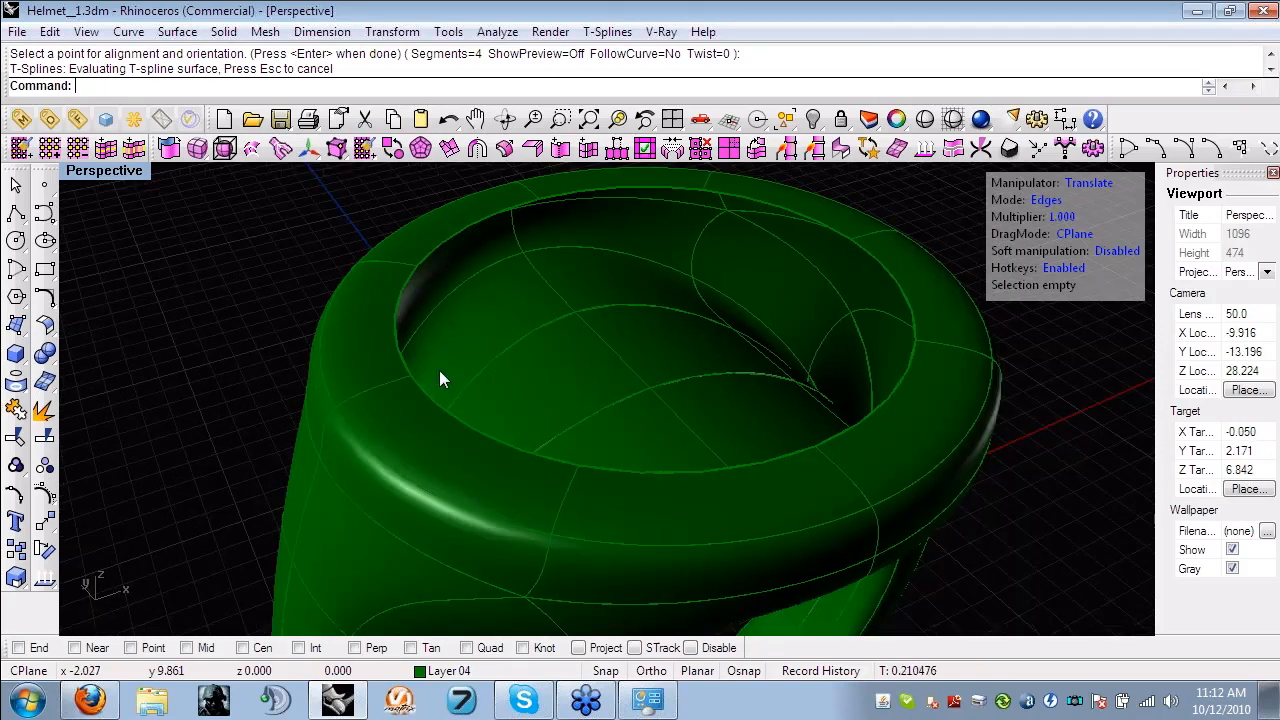
{"action": "left_click", "coordinate": [431, 393]}
{"action": "left_click", "coordinate": [398, 322], "text": "shift"}
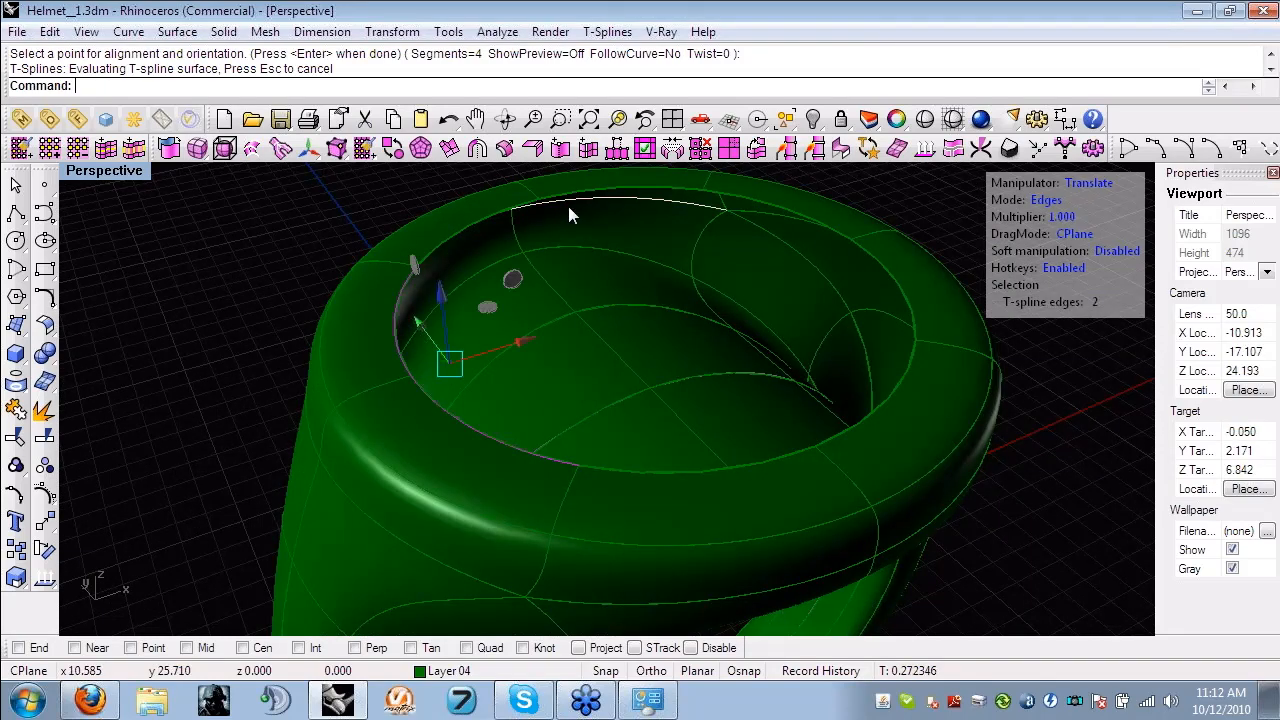
{"action": "left_click", "coordinate": [568, 209], "text": "shift"}
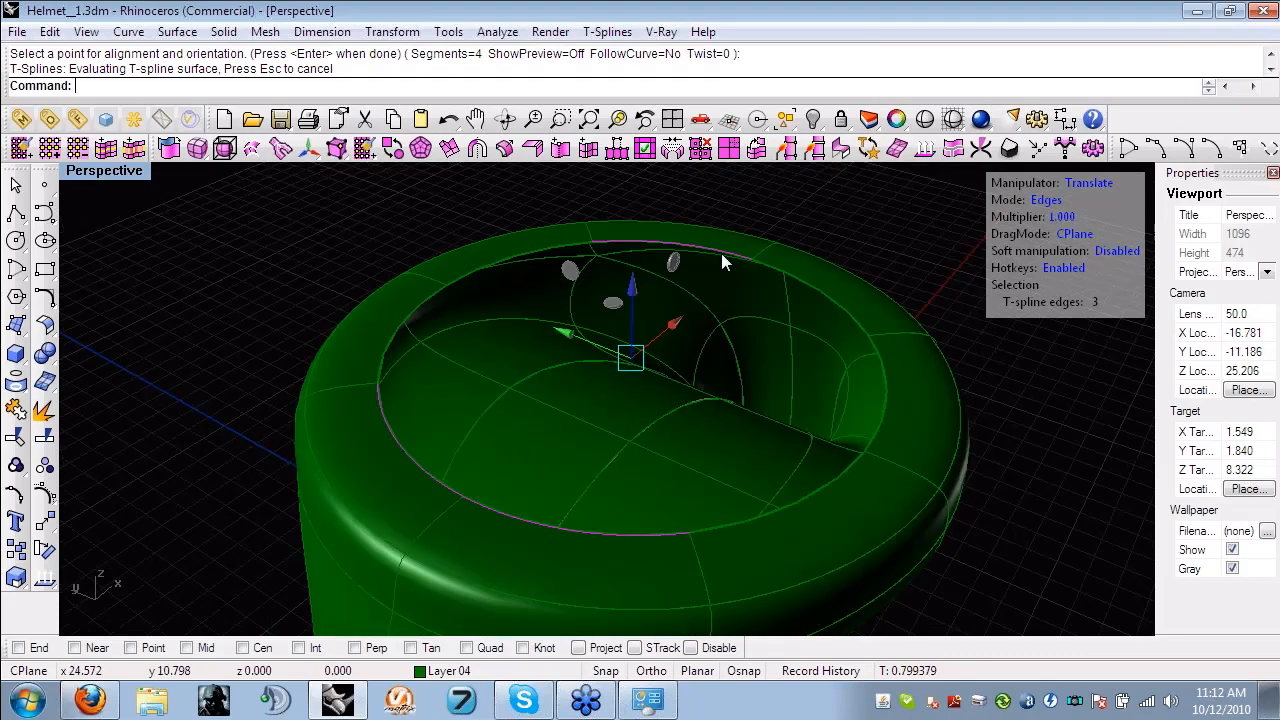
{"action": "left_click", "coordinate": [724, 262], "text": "shift"}
{"action": "right_click_drag", "start_coordinate": [724, 262], "coordinate": [713, 456]}
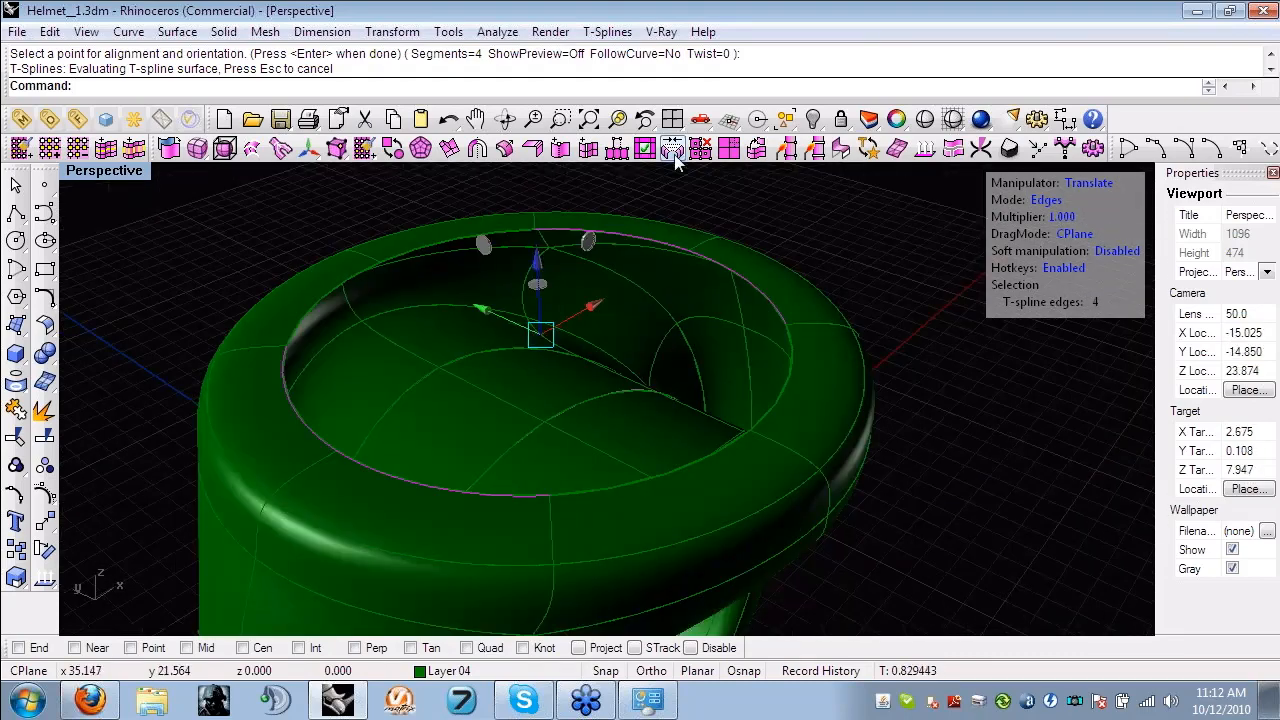
{"action": "left_click", "coordinate": [673, 150]}
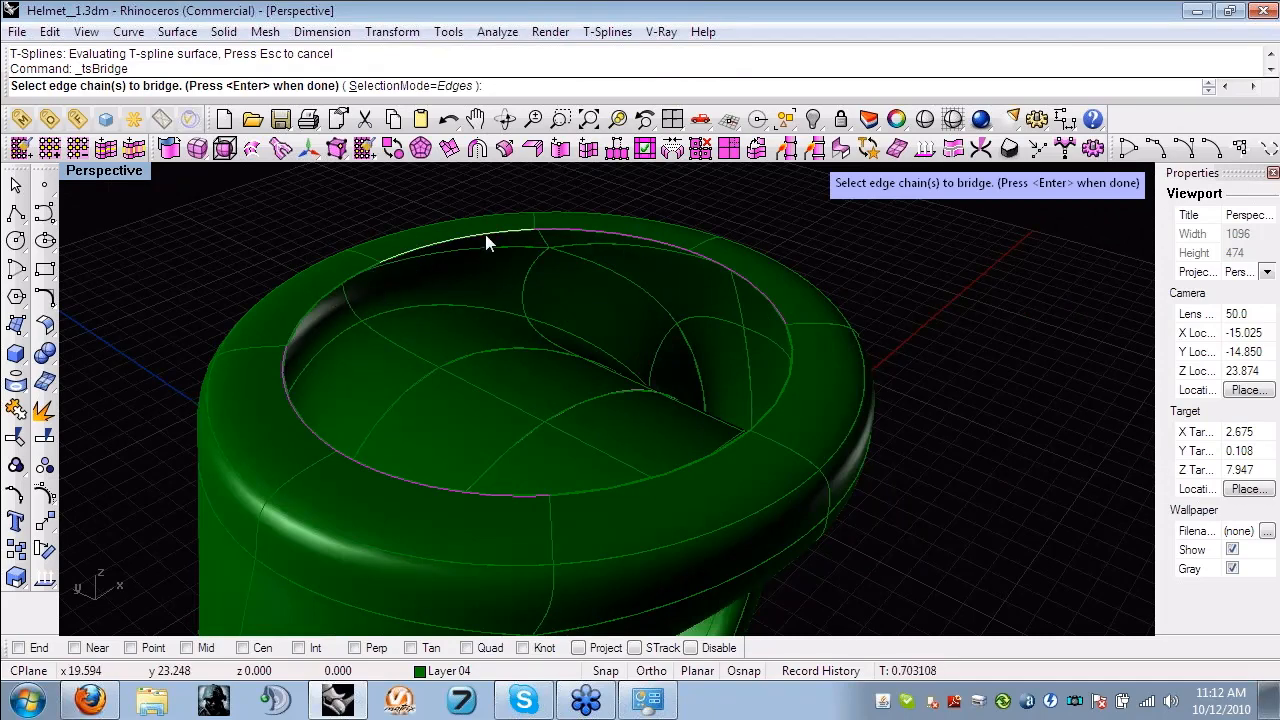
{"action": "right_click_drag", "start_coordinate": [432, 257], "coordinate": [487, 352]}
{"action": "left_click", "coordinate": [486, 352]}
{"action": "key", "text": "Return"}
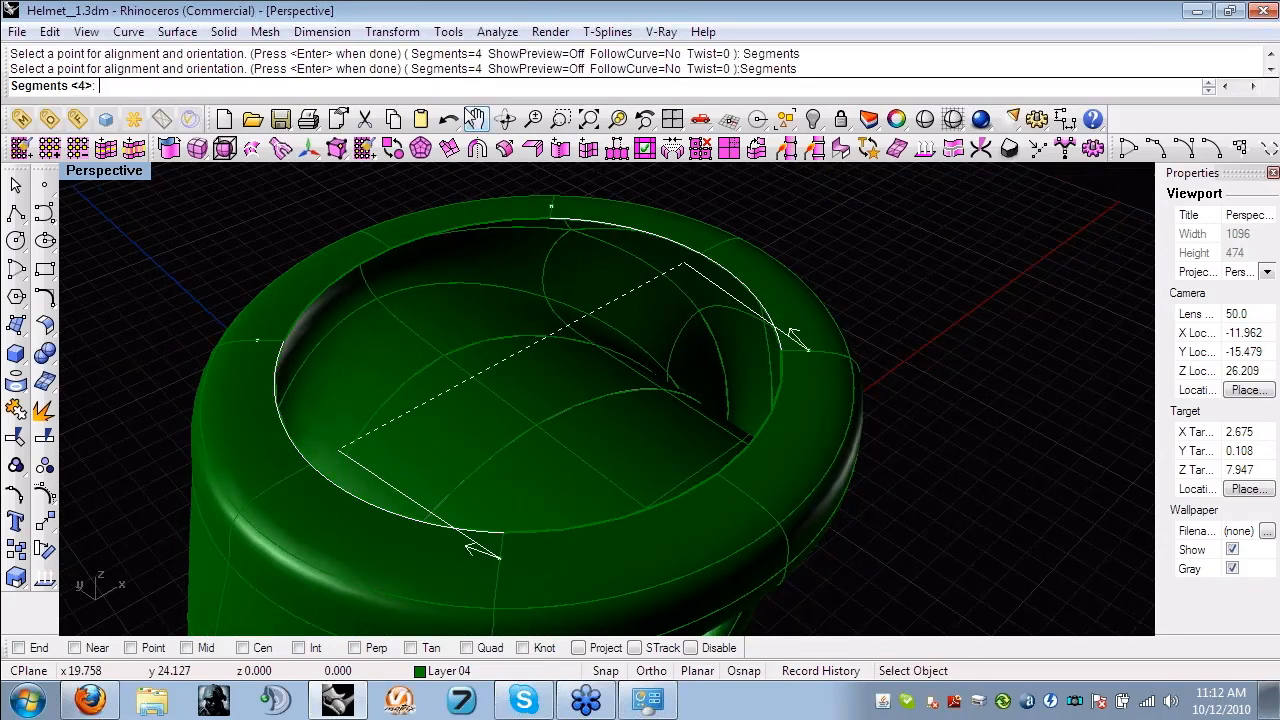
{"action": "type", "text": "2"}
{"action": "key", "text": "Return"}
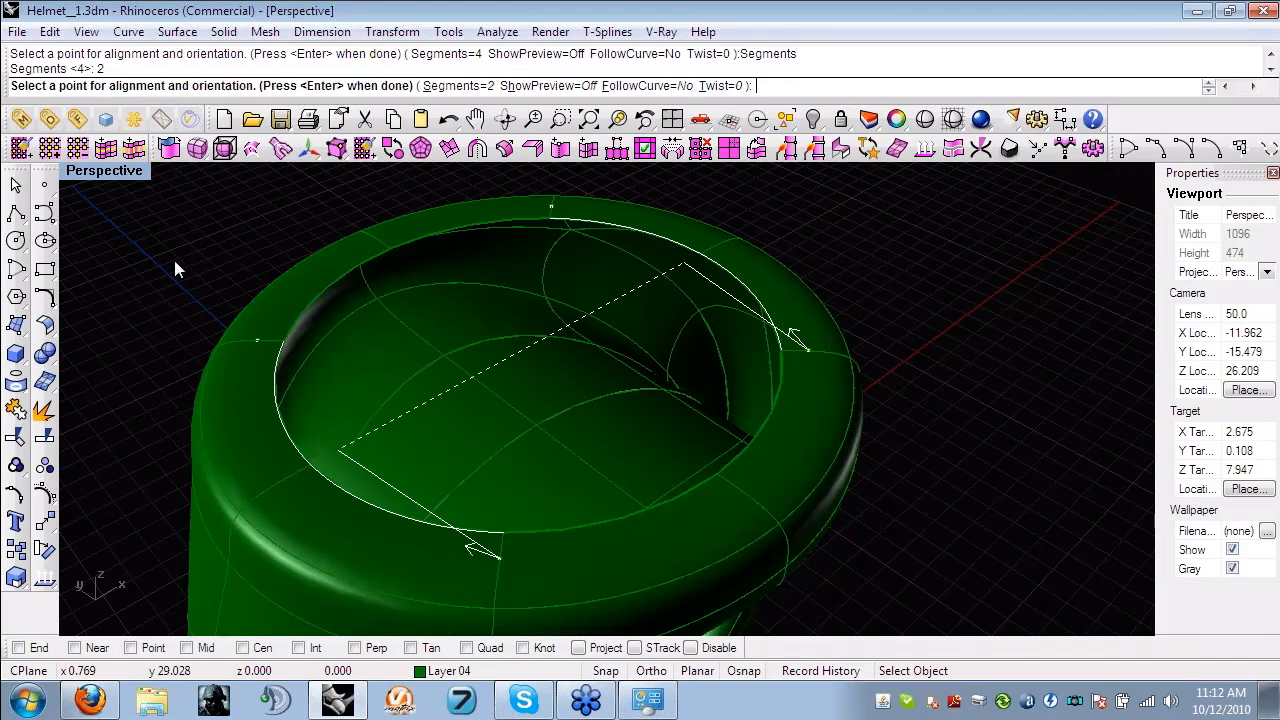
{"action": "key", "text": "Return"}
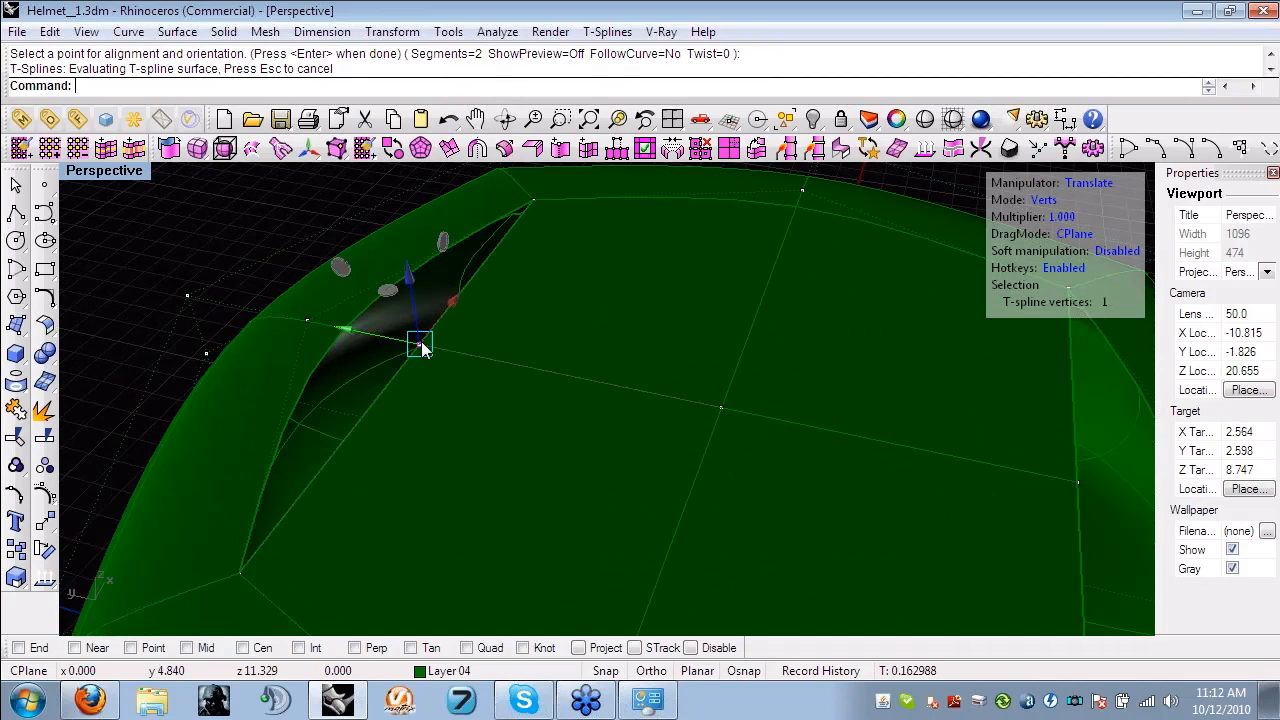
- Weld the bridge's side midpoint vertices to the adjacent rim vertices to close the remaining gaps in the top
{"action": "left_click", "coordinate": [787, 149]}
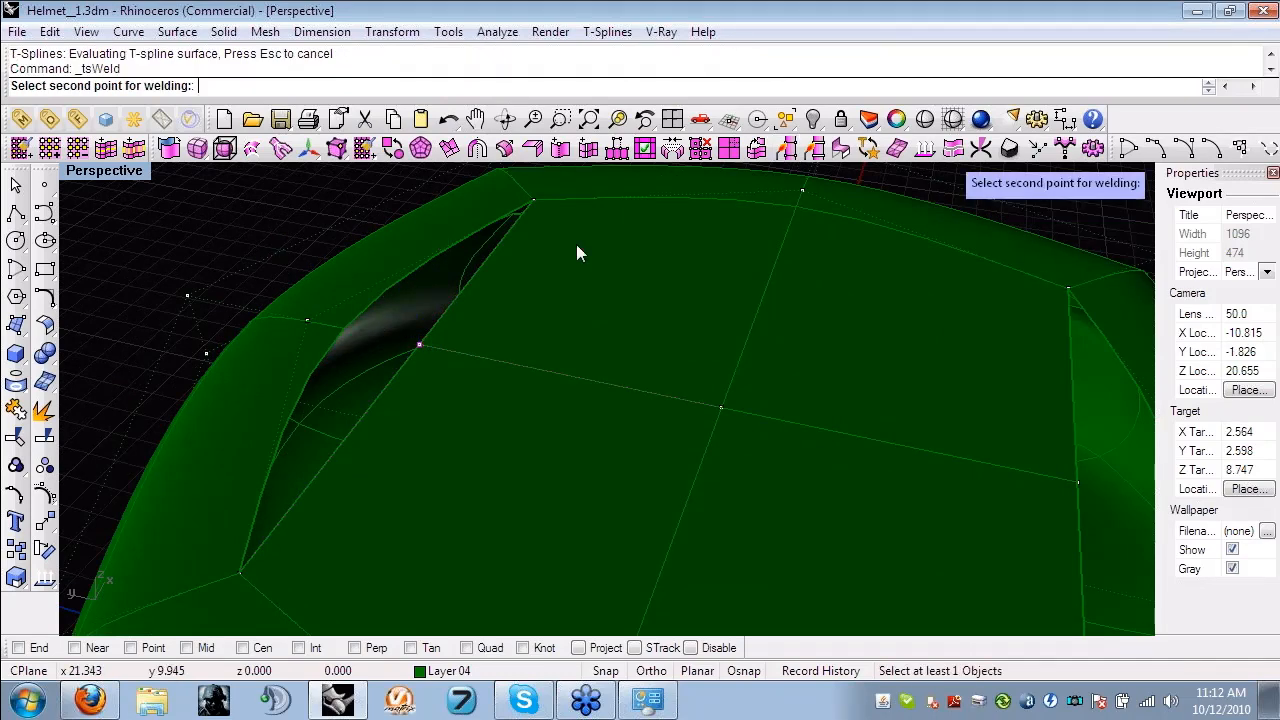
{"action": "left_click", "coordinate": [576, 244]}
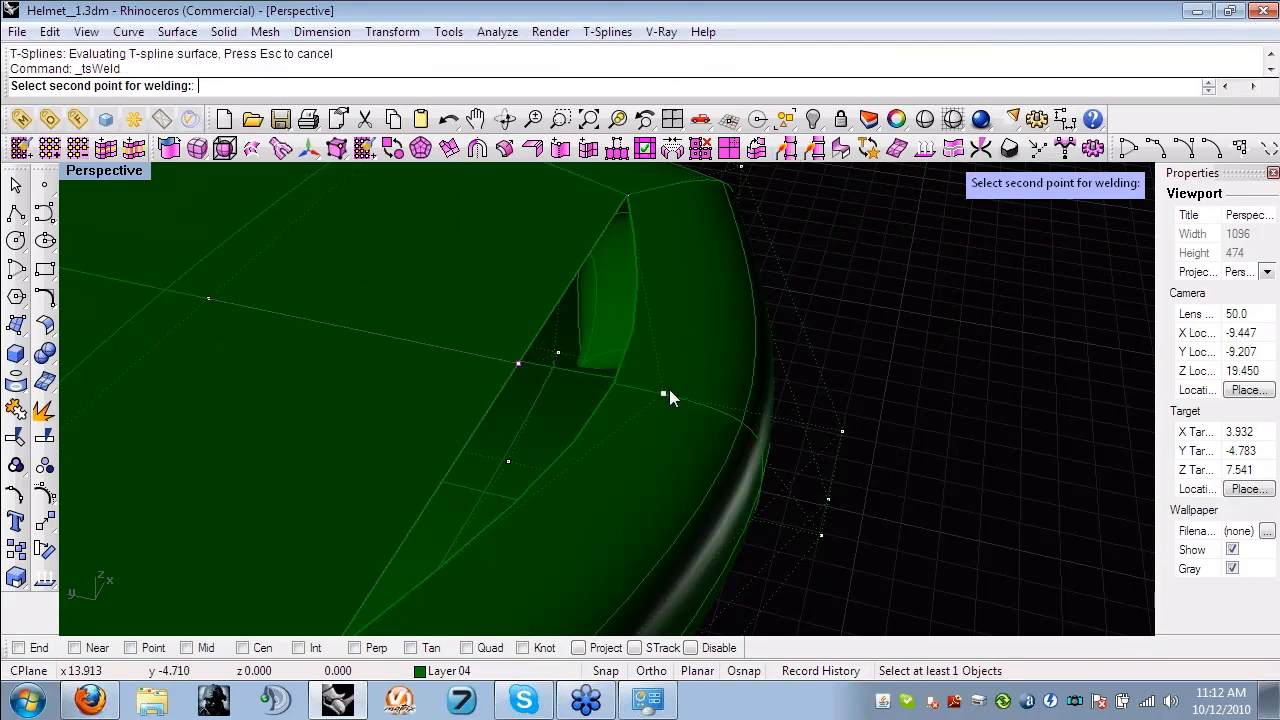
{"action": "left_click", "coordinate": [665, 394]}
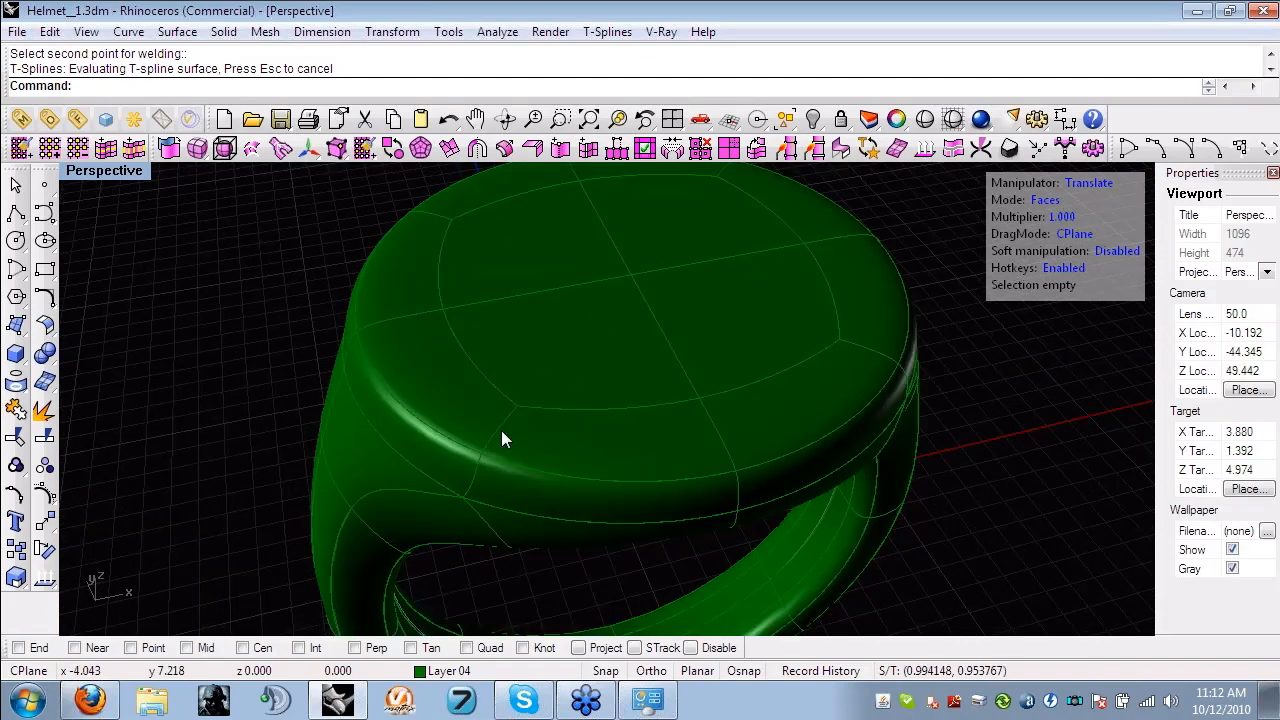
- Insert a simple edge loop across the ring of edges surrounding the top's centre faces
{"action": "left_click", "coordinate": [501, 437]}
{"action": "left_click", "coordinate": [134, 148]}
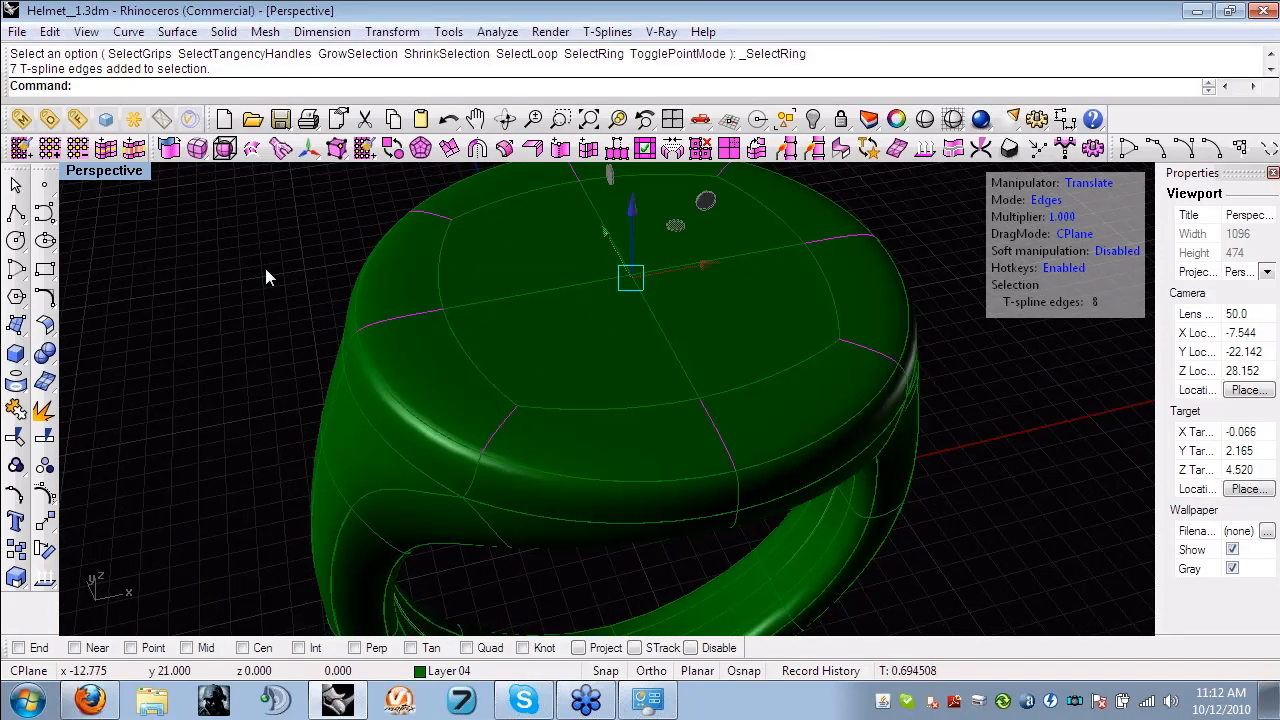
{"action": "left_click", "coordinate": [561, 150]}
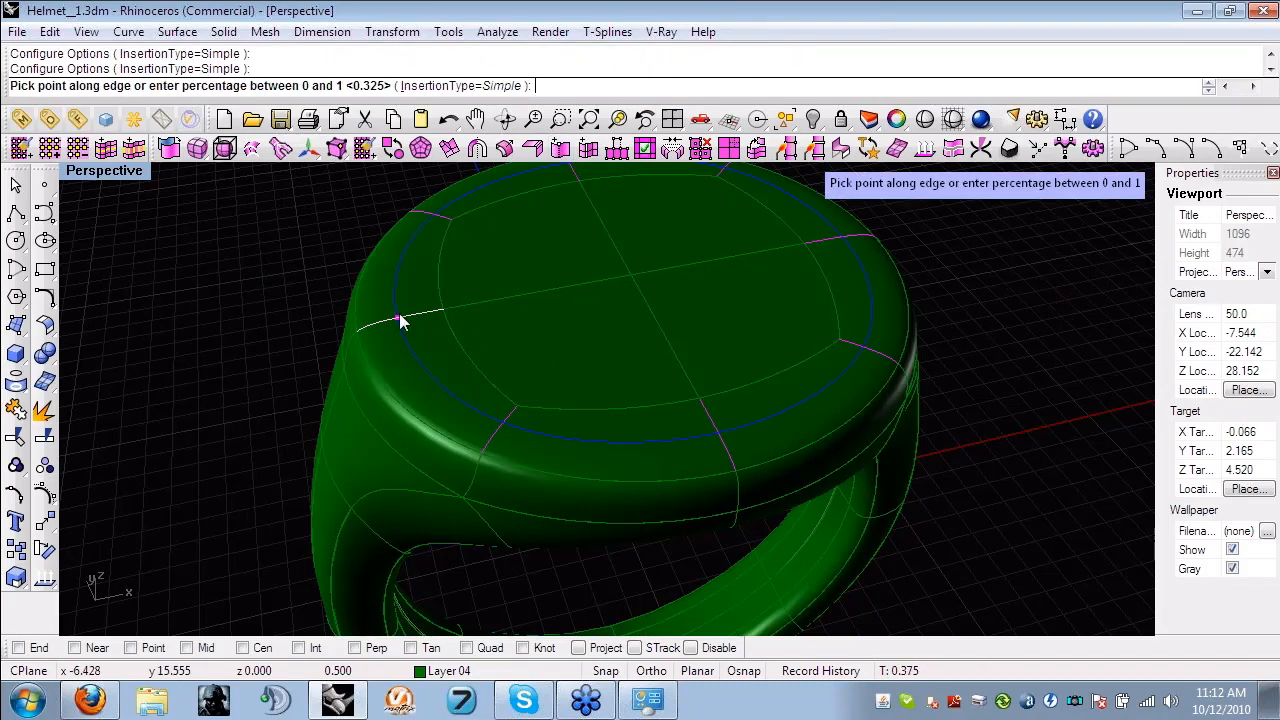
{"action": "left_click", "coordinate": [400, 320]}
- Extrude the 12 faces inside the inserted loop downward to form a recess in the ring's top, using box display
{"action": "right_click_drag", "start_coordinate": [246, 326], "coordinate": [303, 350]}
{"action": "key", "text": "d"}
{"action": "left_click", "coordinate": [421, 305]}
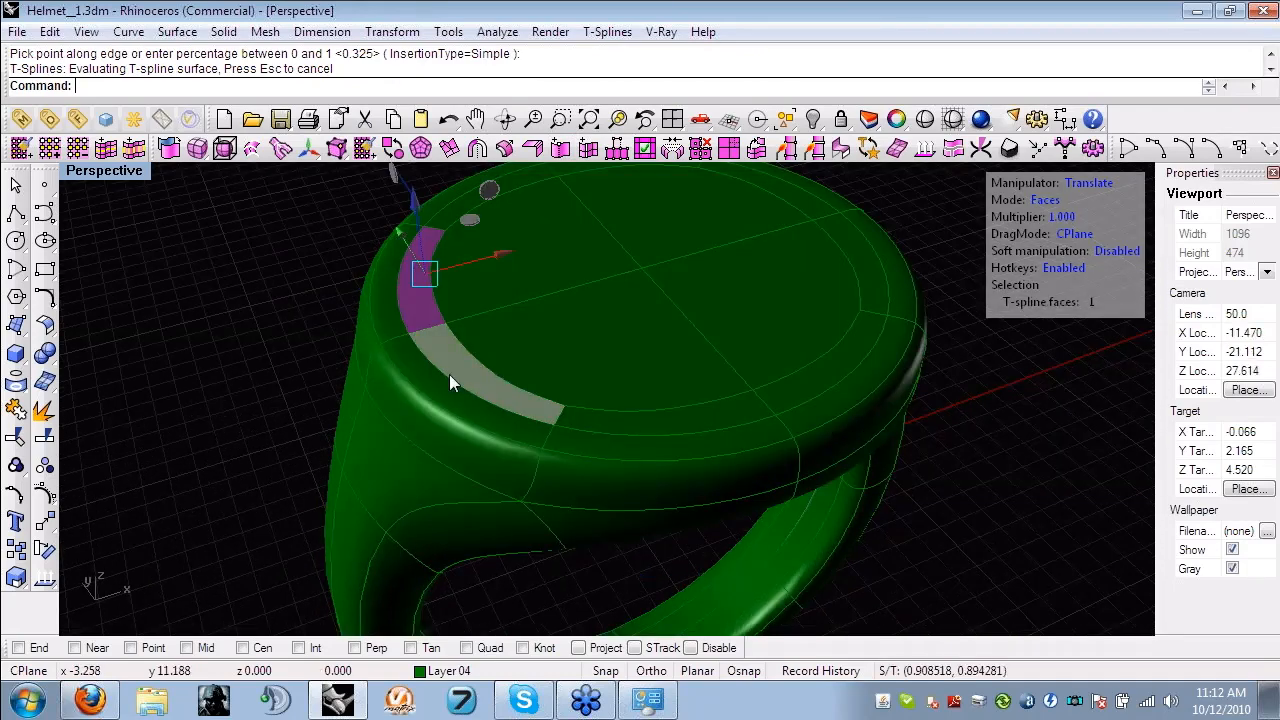
{"action": "double_click", "coordinate": [449, 374]}
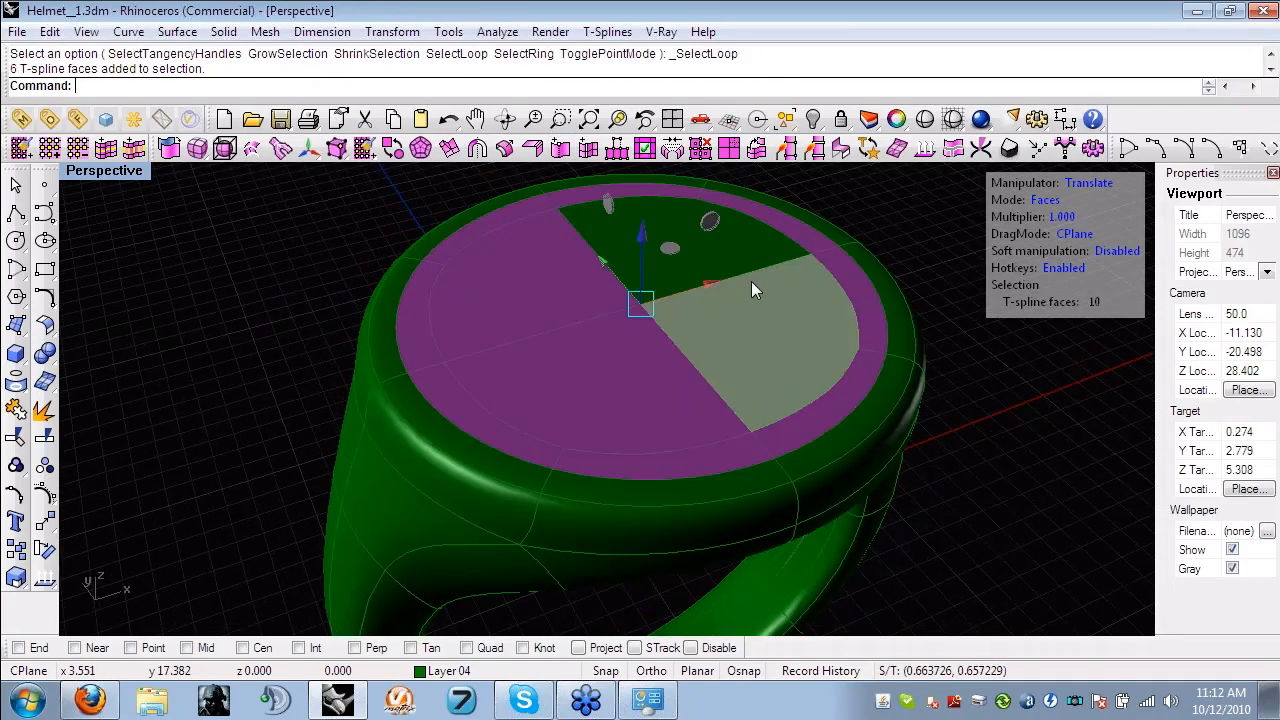
{"action": "left_click", "coordinate": [751, 281], "text": "shift"}
{"action": "right_click_drag", "start_coordinate": [751, 281], "coordinate": [677, 337]}
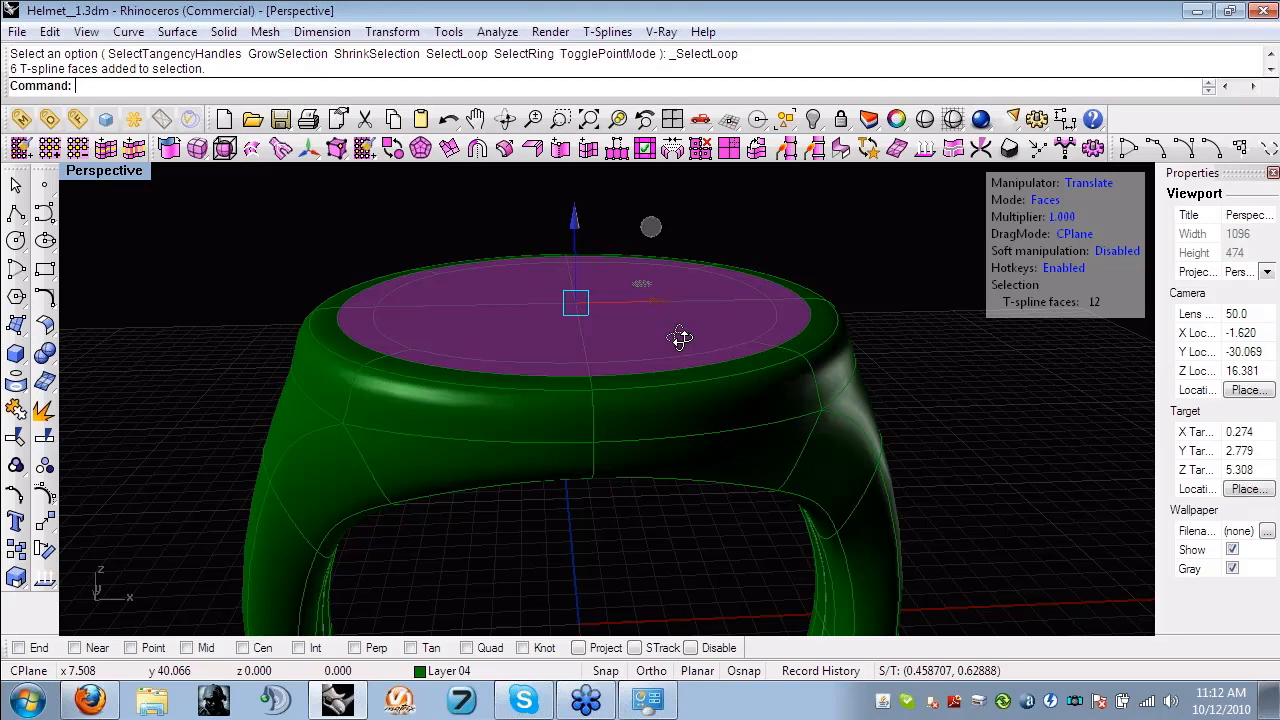
{"action": "right_click_drag", "start_coordinate": [680, 339], "coordinate": [593, 326]}
{"action": "key", "text": "Tab"}
{"action": "left_click_drag", "start_coordinate": [598, 318], "coordinate": [588, 234]}
- Clear the selection, return to smooth display and examine the recess and its rim from several angles
{"action": "scroll", "coordinate": [499, 256], "scroll_direction": "up", "scroll_amount": 4}
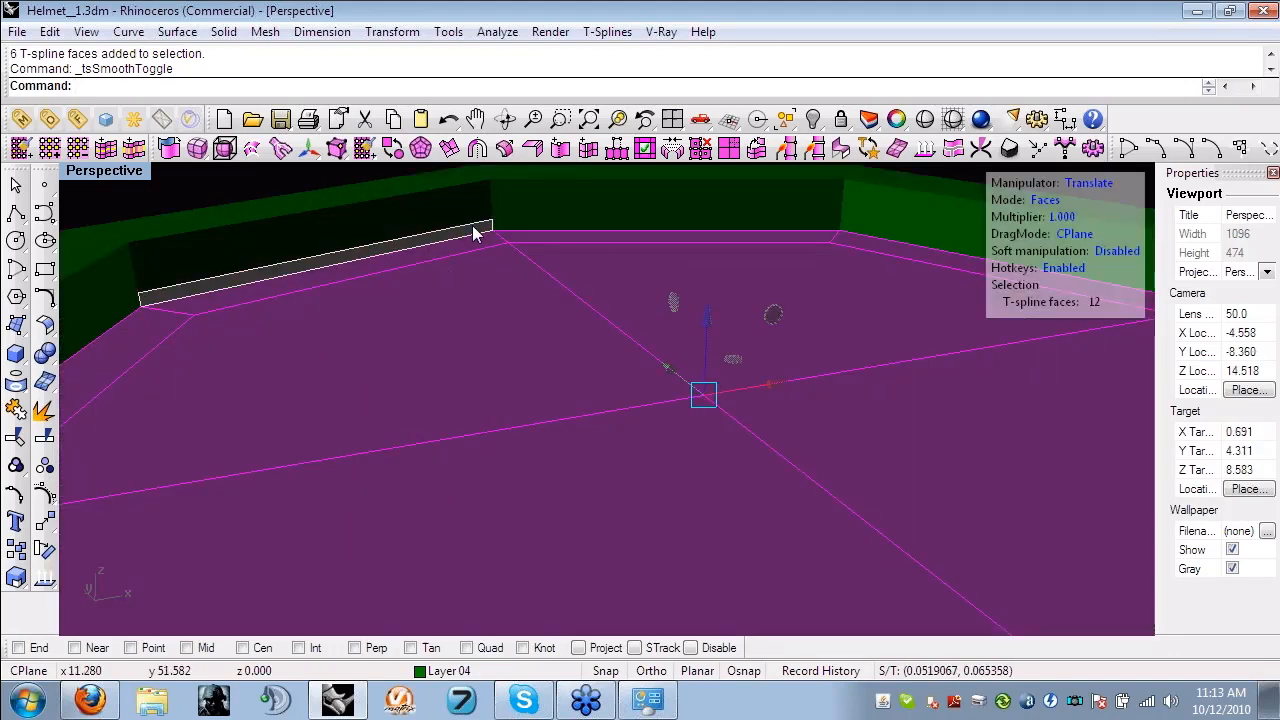
{"action": "scroll", "coordinate": [475, 233], "scroll_direction": "down", "scroll_amount": 4}
{"action": "key", "text": "Escape"}
{"action": "right_click_drag", "start_coordinate": [495, 228], "coordinate": [432, 289]}
{"action": "scroll", "coordinate": [406, 257], "scroll_direction": "up", "scroll_amount": 2}
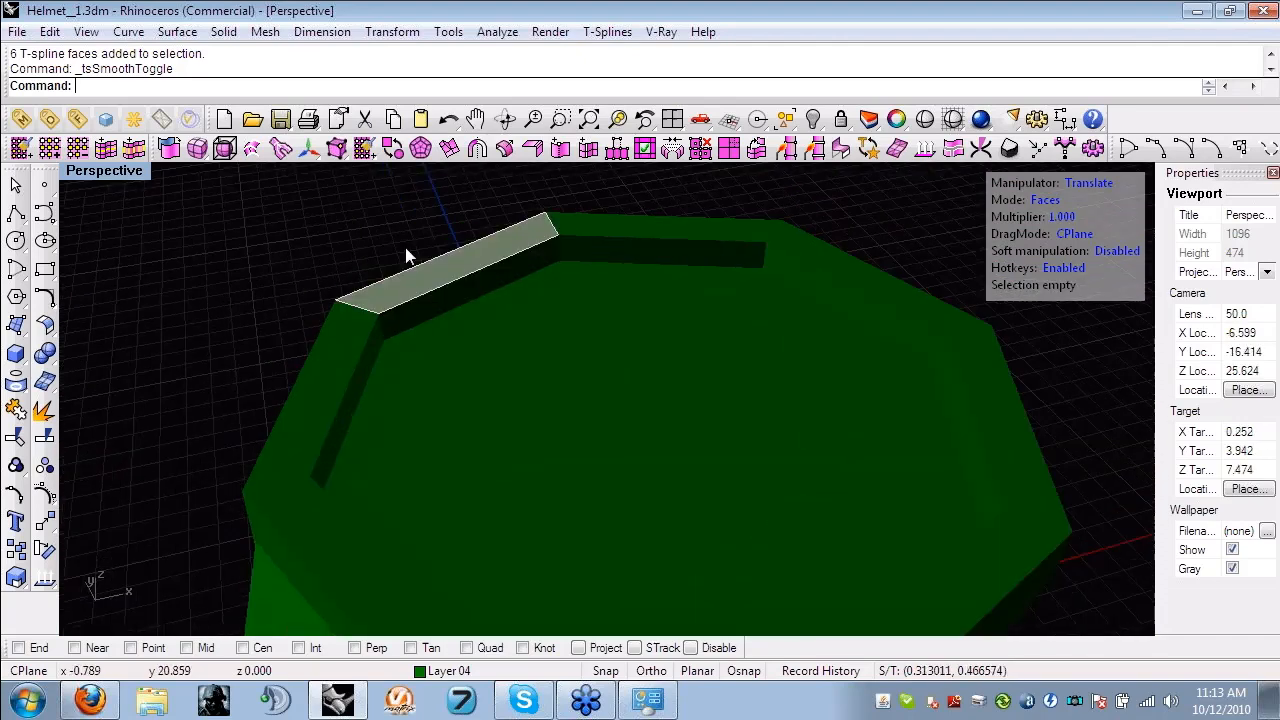
{"action": "key", "text": "b"}
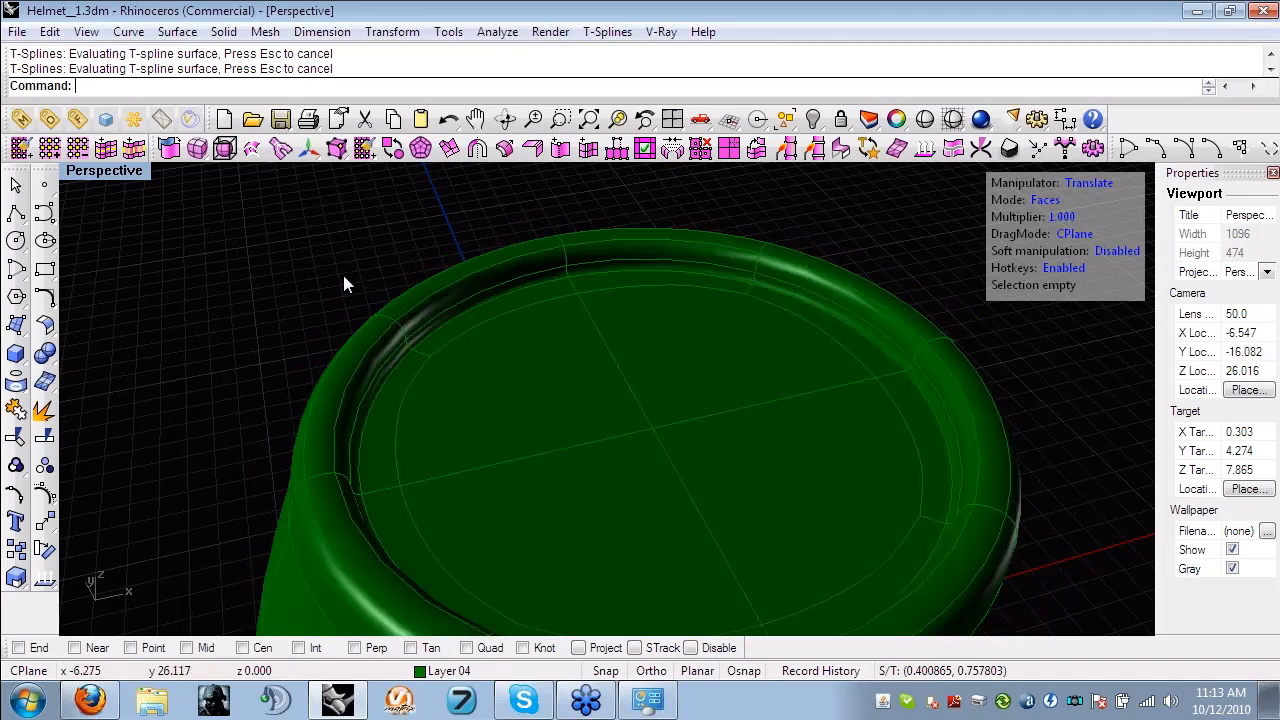
{"action": "scroll", "coordinate": [343, 275], "scroll_direction": "down", "scroll_amount": 3}
{"action": "scroll", "coordinate": [466, 387], "scroll_direction": "up", "scroll_amount": 4}
{"action": "mouse_move", "coordinate": [712, 350]}
{"action": "right_mouse_down"}
{"action": "mouse_move", "coordinate": [466, 387]}
{"action": "mouse_move", "coordinate": [735, 352]}
{"action": "right_mouse_up"}
{"action": "scroll", "coordinate": [467, 388], "scroll_direction": "down", "scroll_amount": 4}
{"action": "scroll", "coordinate": [590, 385], "scroll_direction": "up", "scroll_amount": 8}
{"action": "right_click_drag", "start_coordinate": [590, 385], "coordinate": [451, 437]}
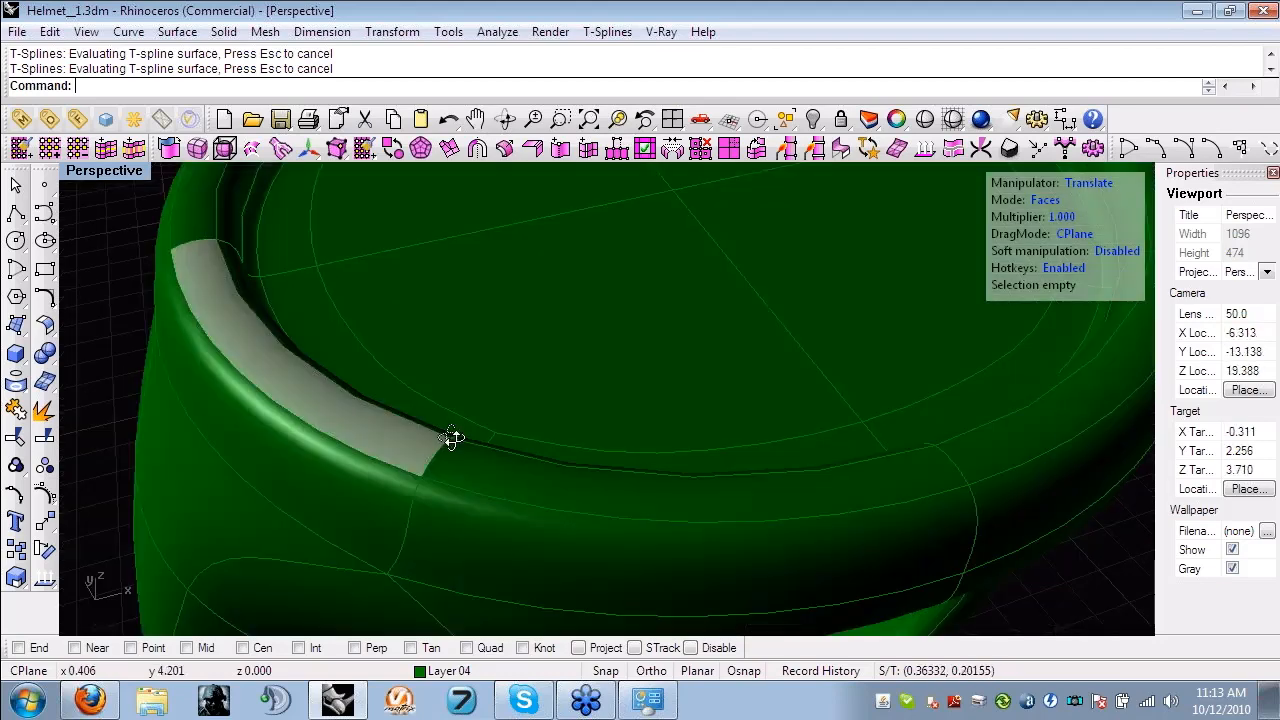
- Undo the recess and the edge loop inserted in the ring's top
{"action": "key", "text": "ctrl+z"}
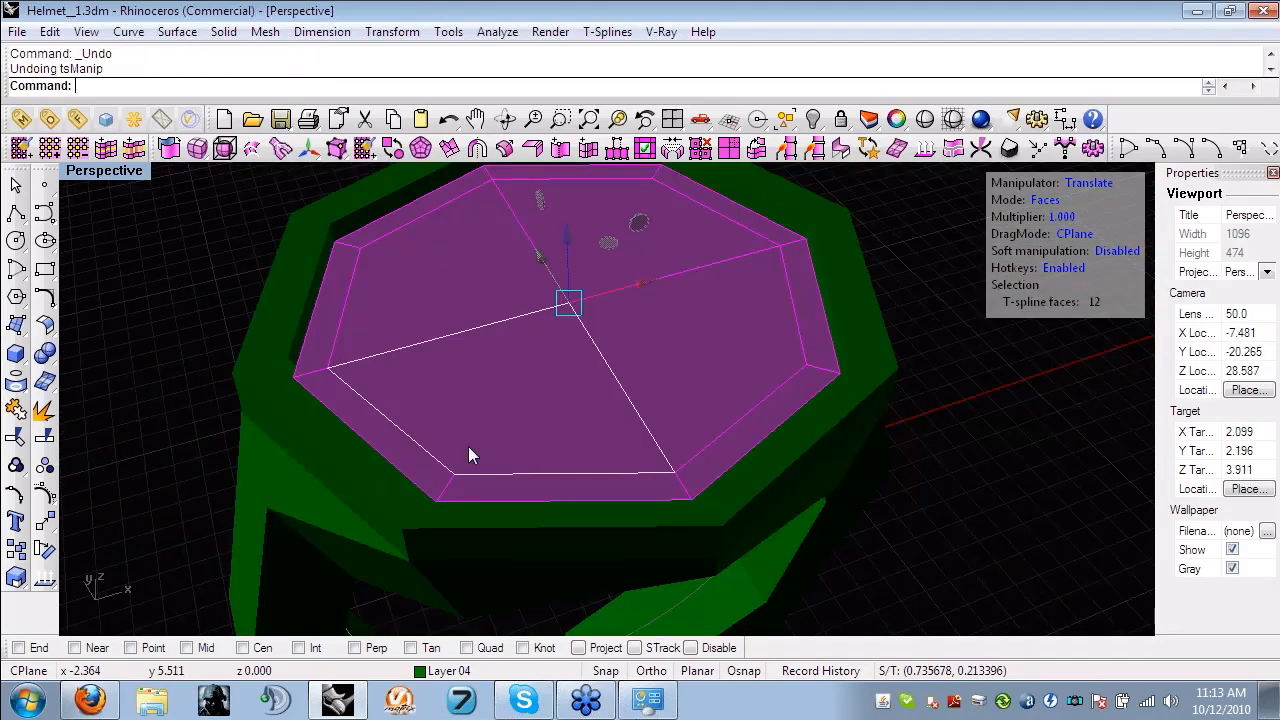
{"action": "key", "text": "ctrl+z"}
{"action": "key", "text": "ctrl+z"}
{"action": "right_click_drag", "start_coordinate": [468, 446], "coordinate": [347, 323]}
{"action": "key", "text": "ctrl+z"}
- Try extruding the four centre faces of the ring's top downward into a recess, and undo it
{"action": "left_click", "coordinate": [515, 335]}
{"action": "left_click", "coordinate": [494, 262], "text": "shift"}
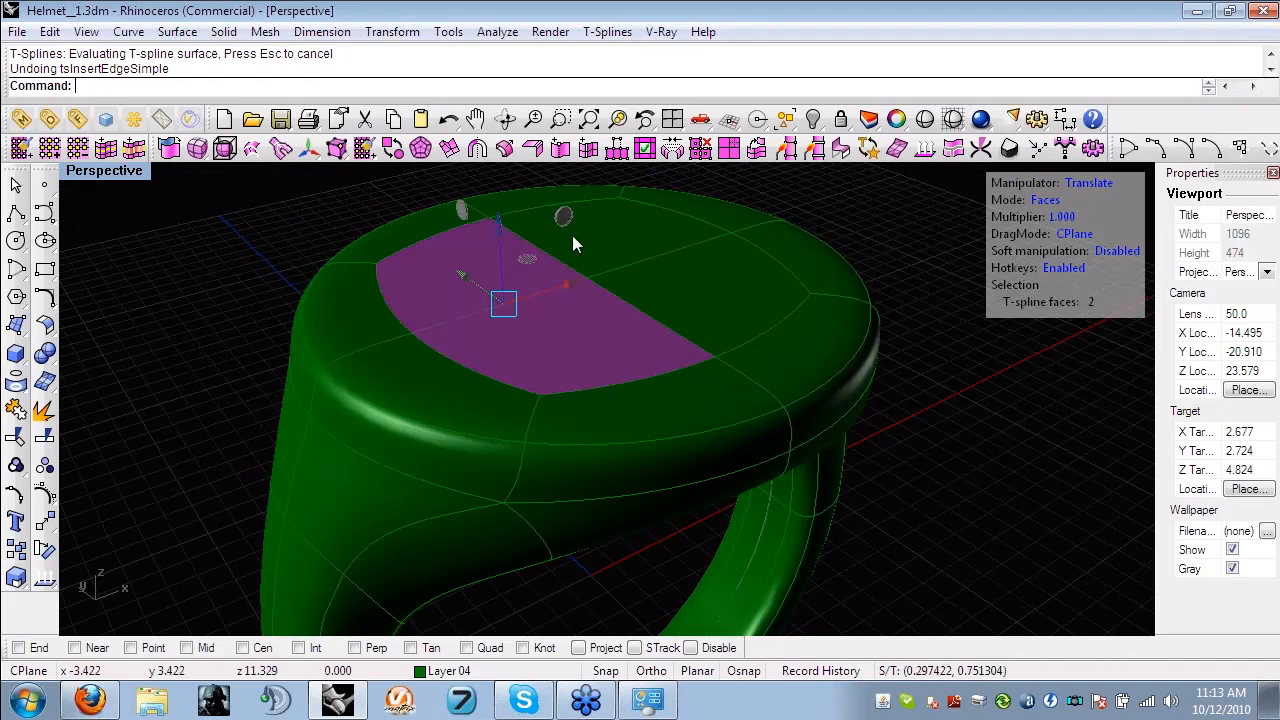
{"action": "left_click", "coordinate": [572, 235], "text": "shift"}
{"action": "right_click_drag", "start_coordinate": [572, 235], "coordinate": [573, 202]}
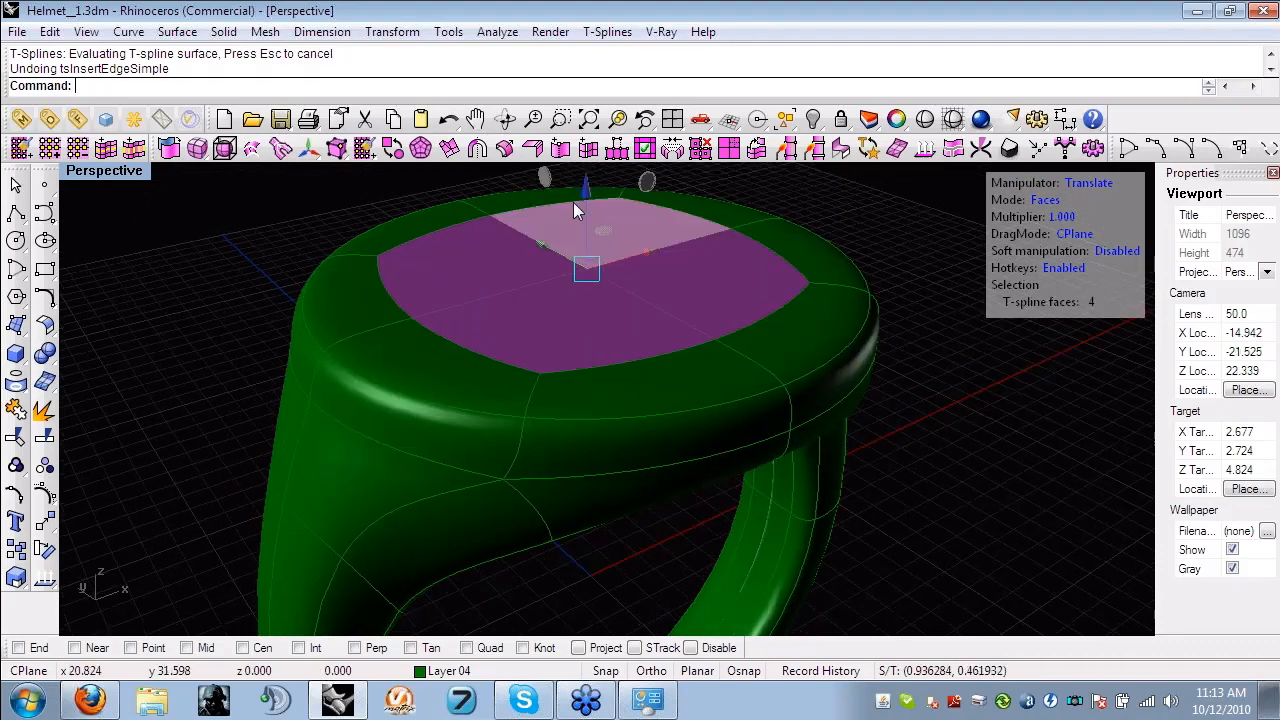
{"action": "left_click_drag", "start_coordinate": [573, 202], "coordinate": [585, 210]}
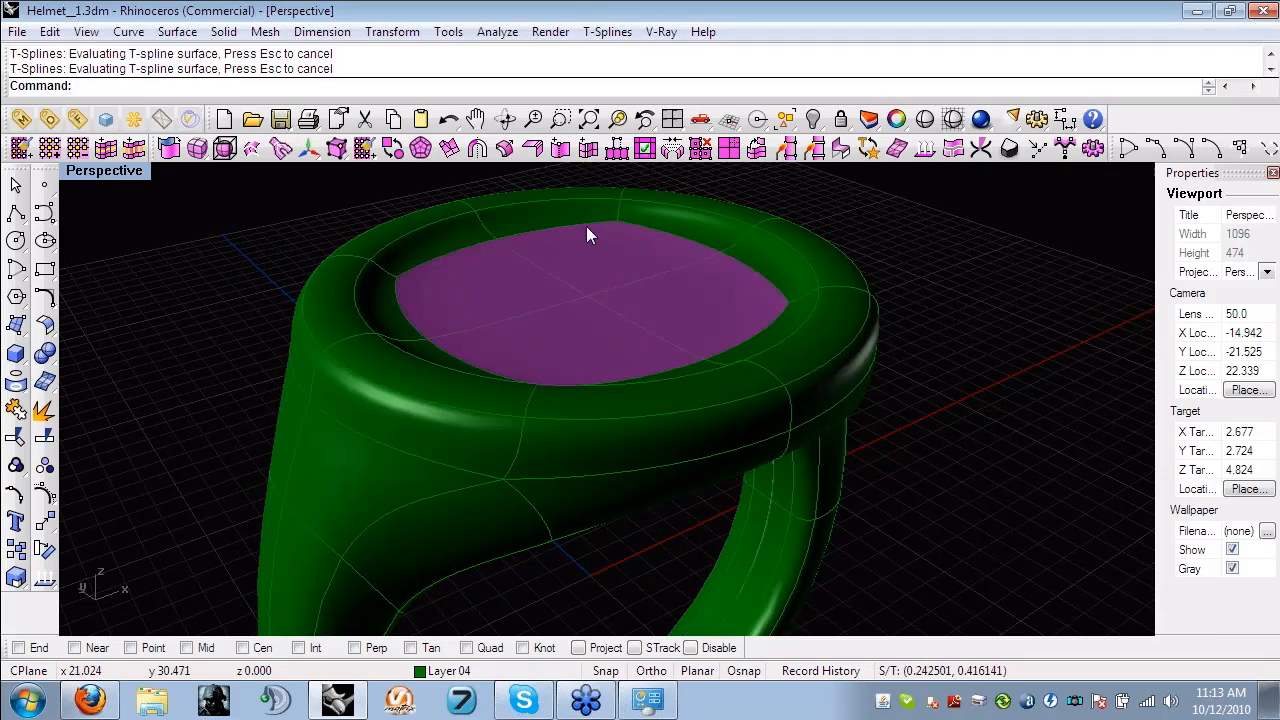
{"action": "right_click_drag", "start_coordinate": [338, 320], "coordinate": [785, 447]}
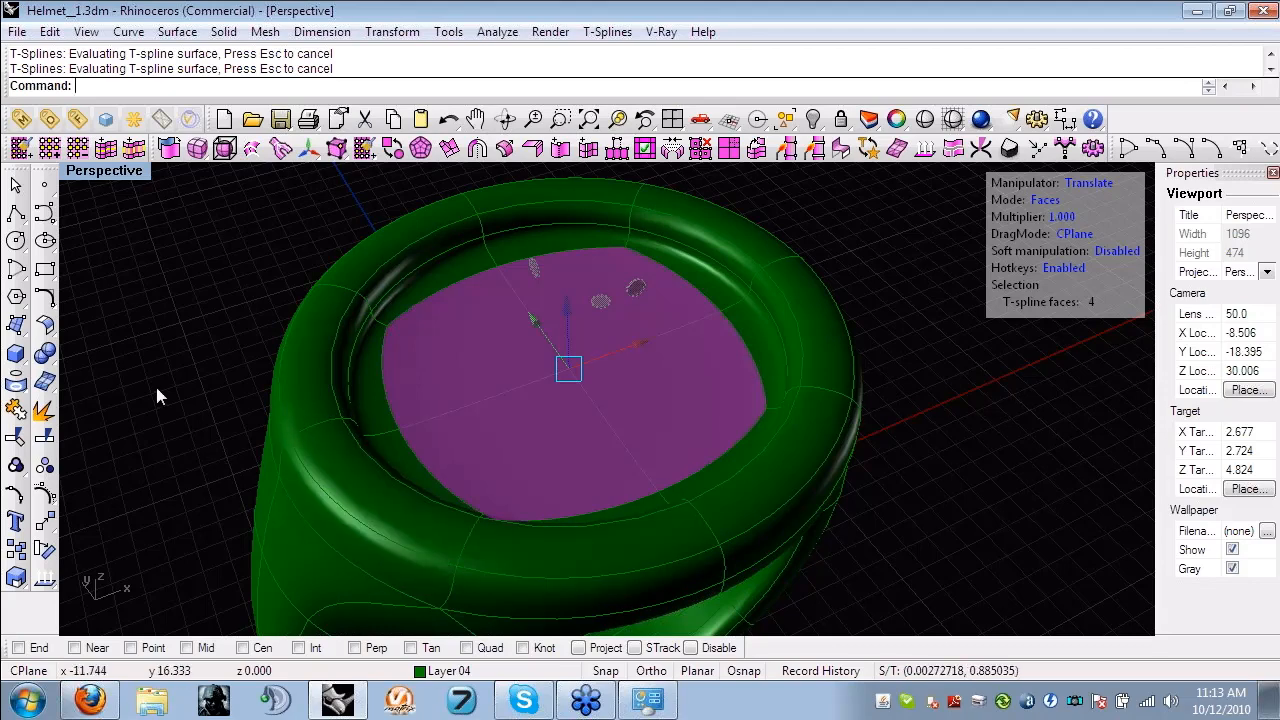
{"action": "key", "text": "ctrl+z"}
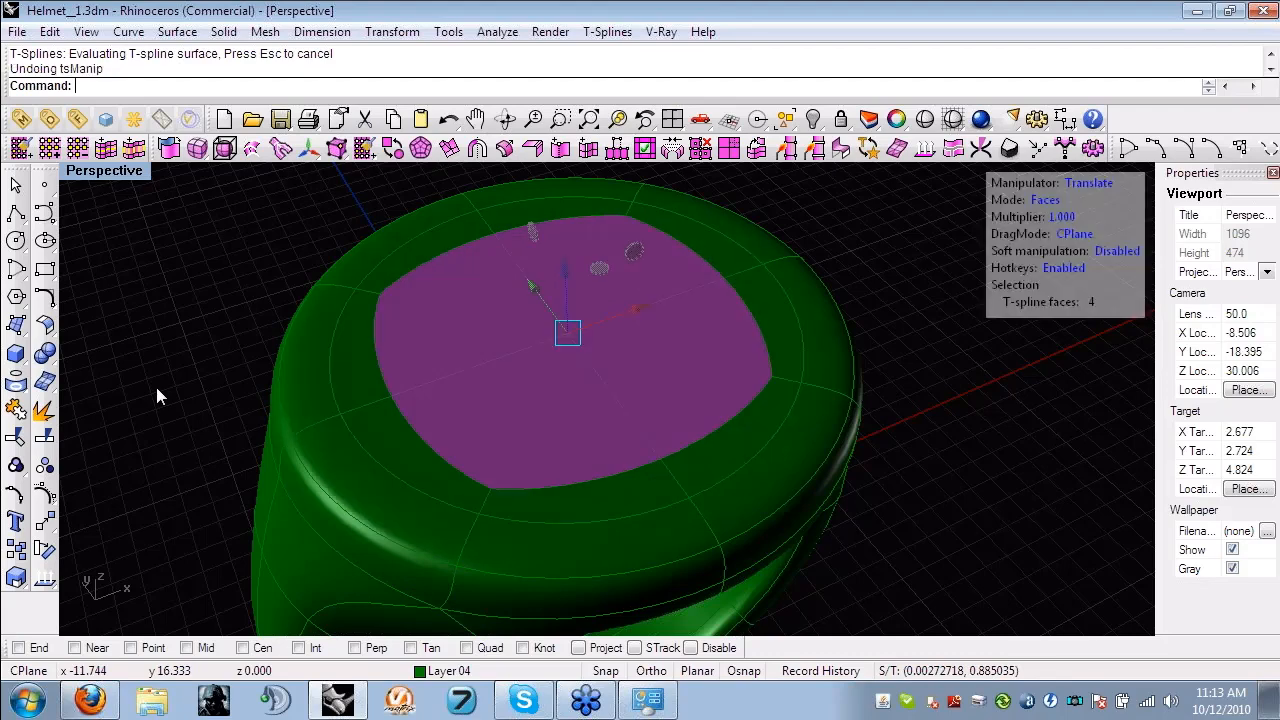
{"action": "left_click", "coordinate": [157, 389]}
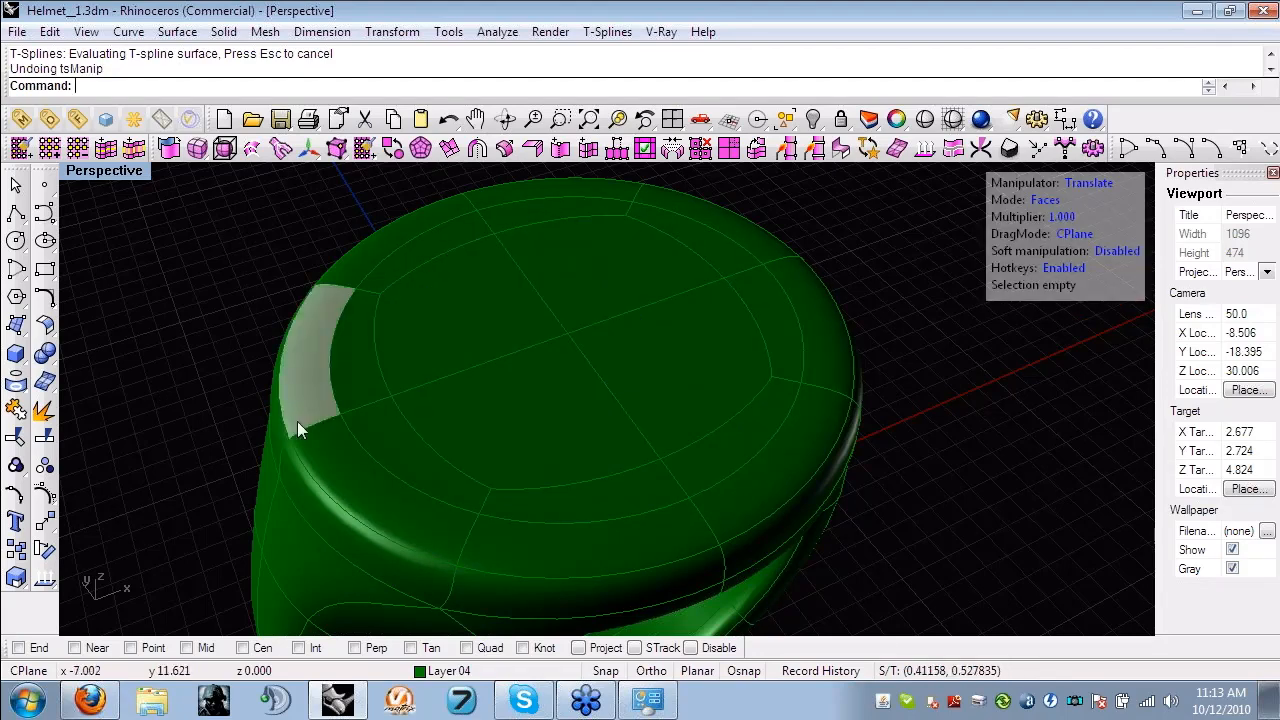
{"action": "left_click", "coordinate": [312, 446]}
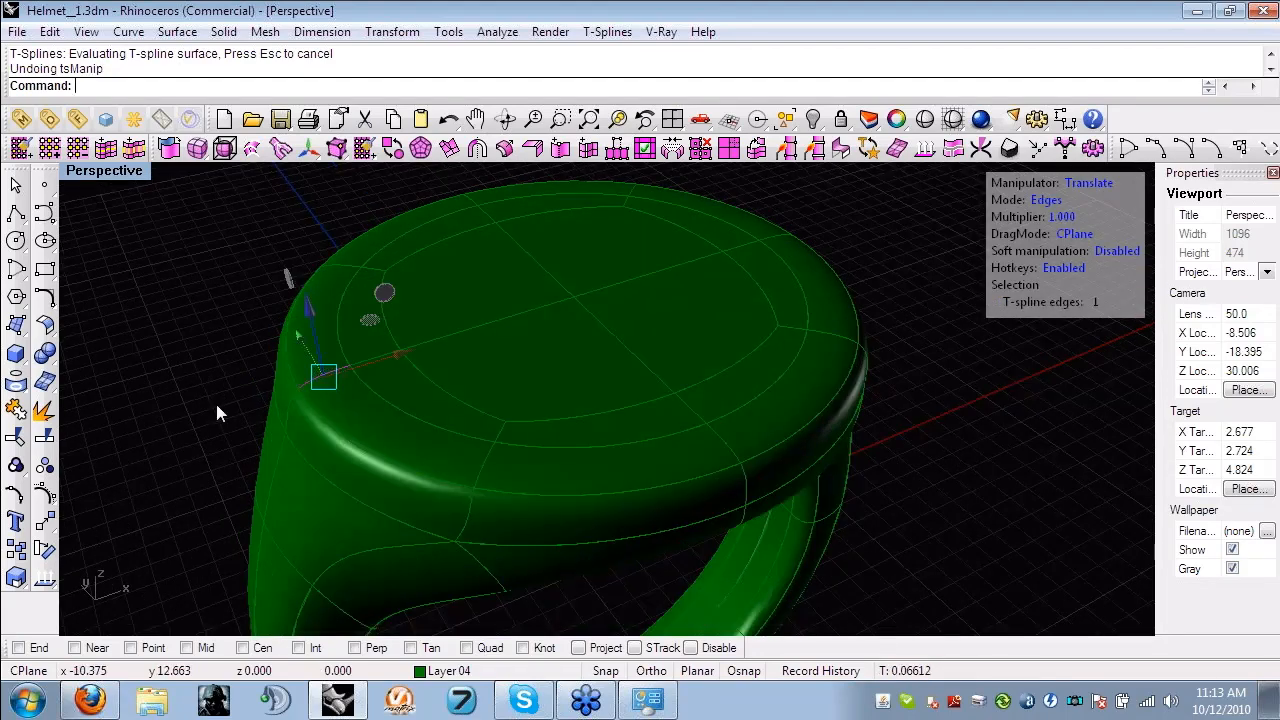
{"action": "left_click", "coordinate": [586, 152]}
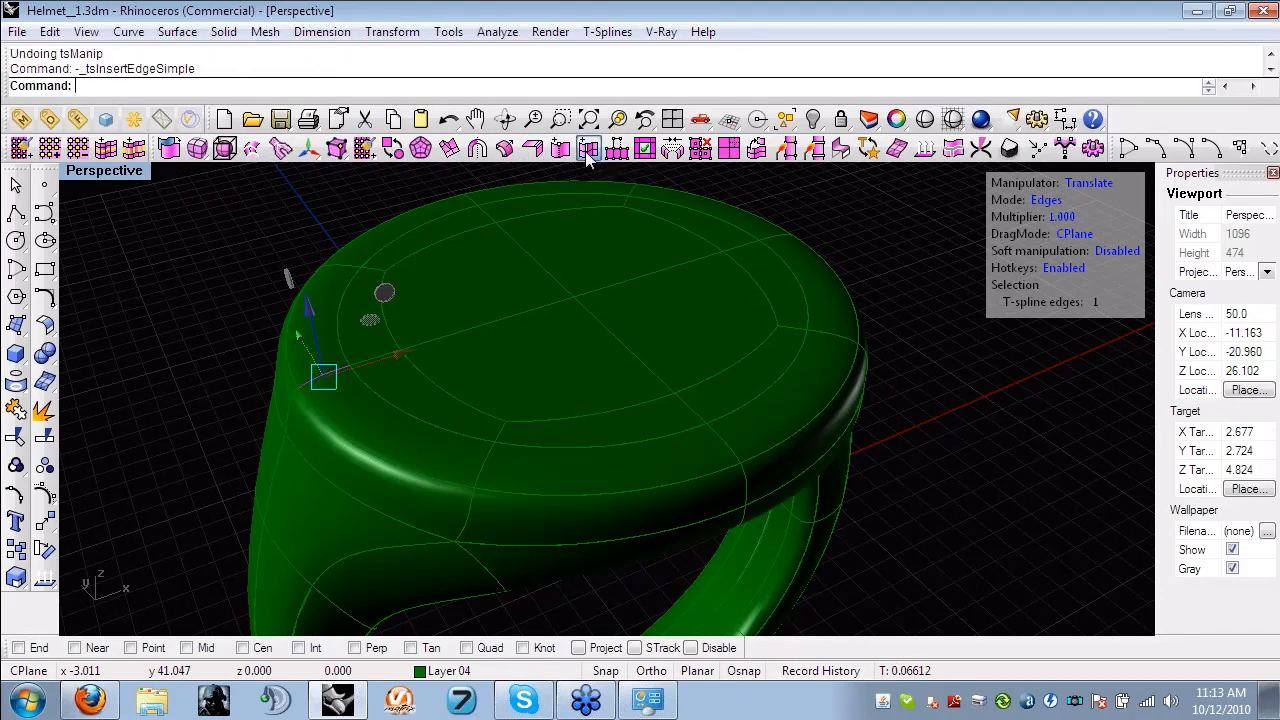
{"action": "left_click", "coordinate": [569, 226]}
{"action": "left_click", "coordinate": [133, 145]}
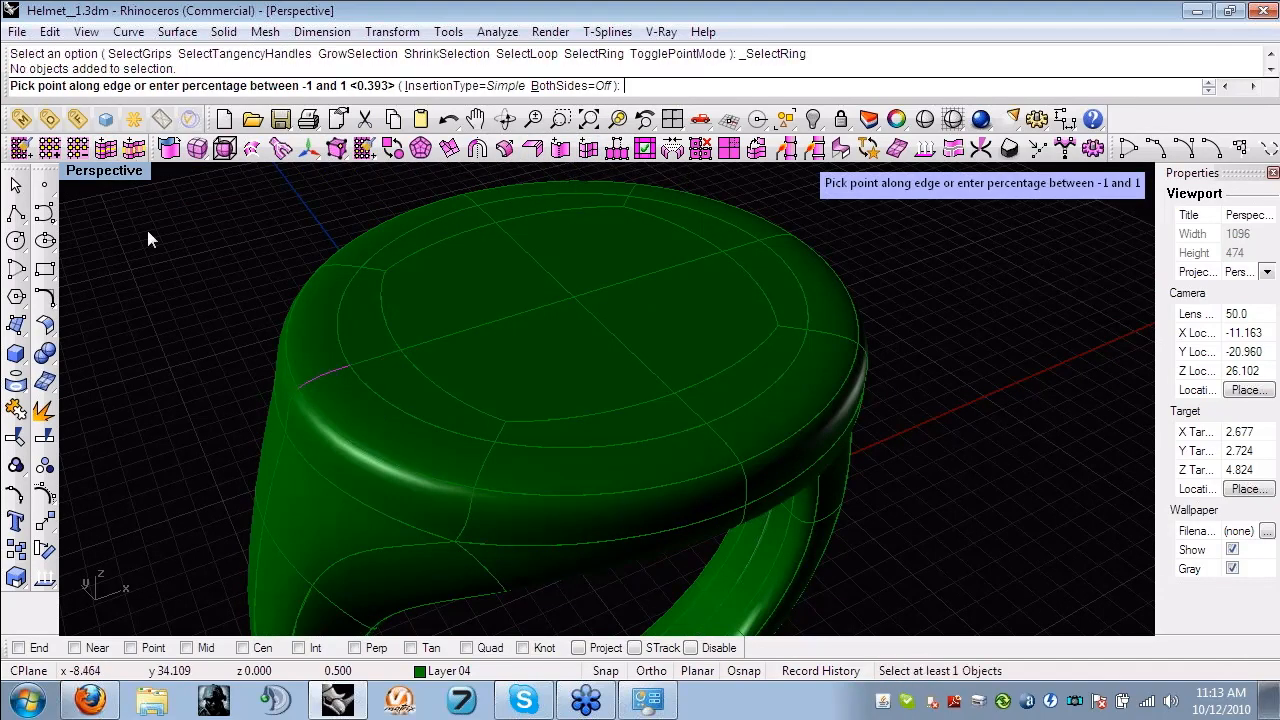
{"action": "key", "text": "Return"}
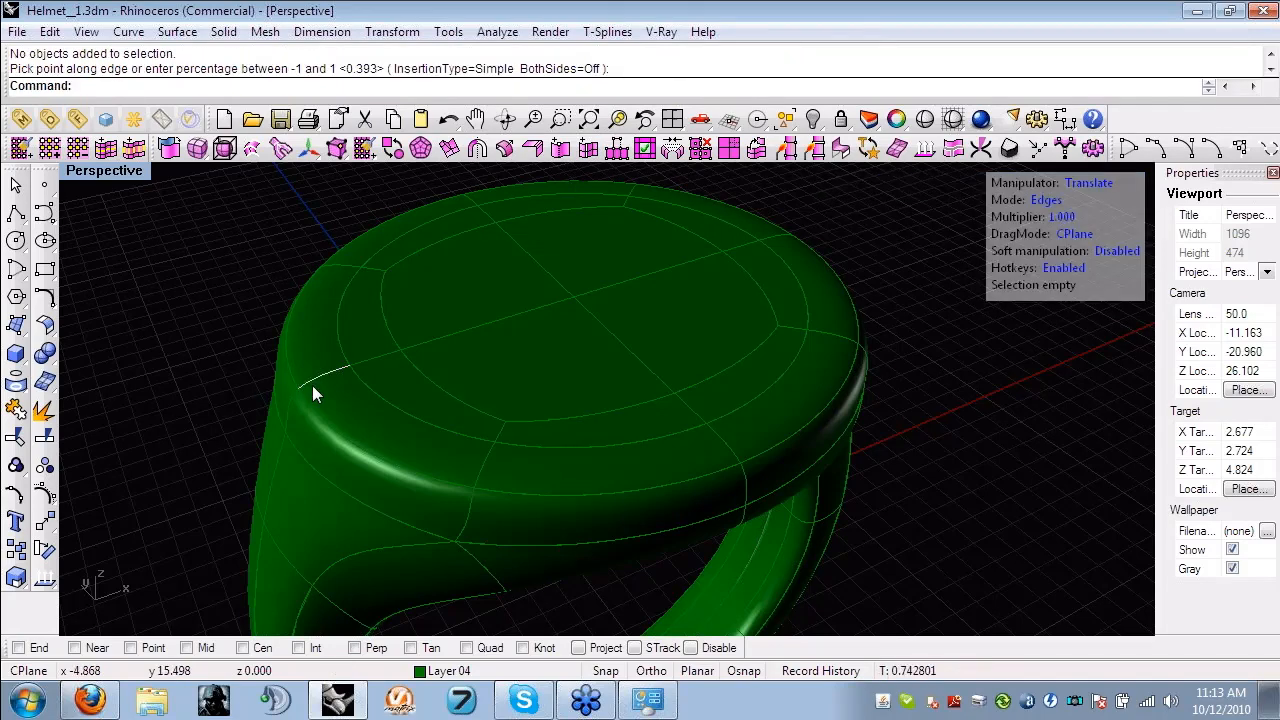
- Insert a simple edge loop around the ring's top rim across the eight radial rim edges, at about 0.54 along them
{"action": "double_click", "coordinate": [312, 385]}
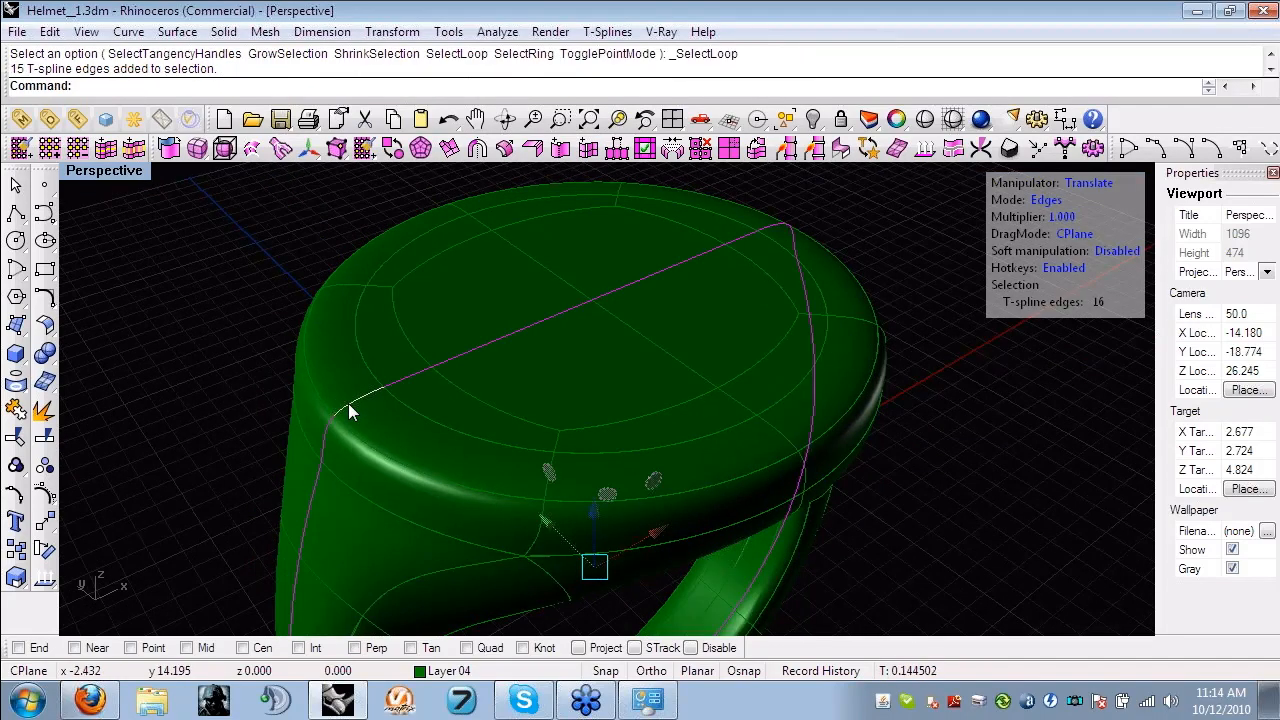
{"action": "left_click", "coordinate": [348, 403]}
{"action": "right_click_drag", "start_coordinate": [348, 403], "coordinate": [291, 358]}
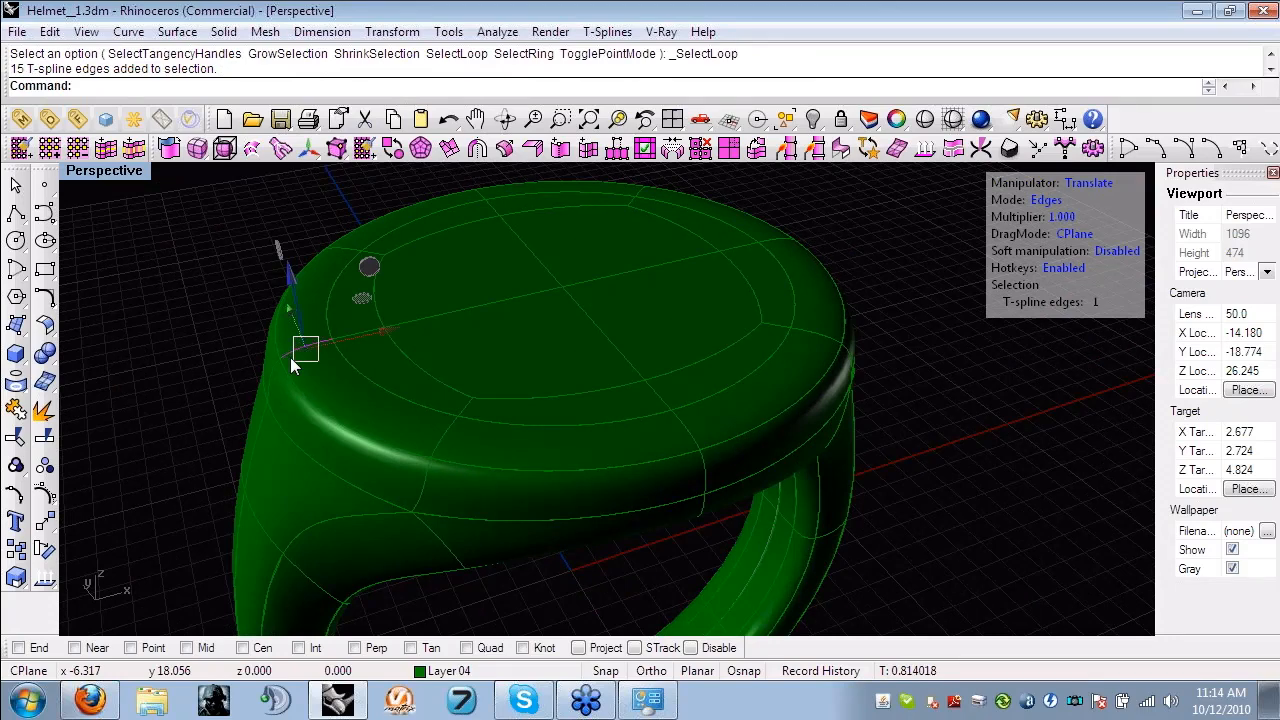
{"action": "scroll", "coordinate": [326, 399], "scroll_direction": "up", "scroll_amount": 4}
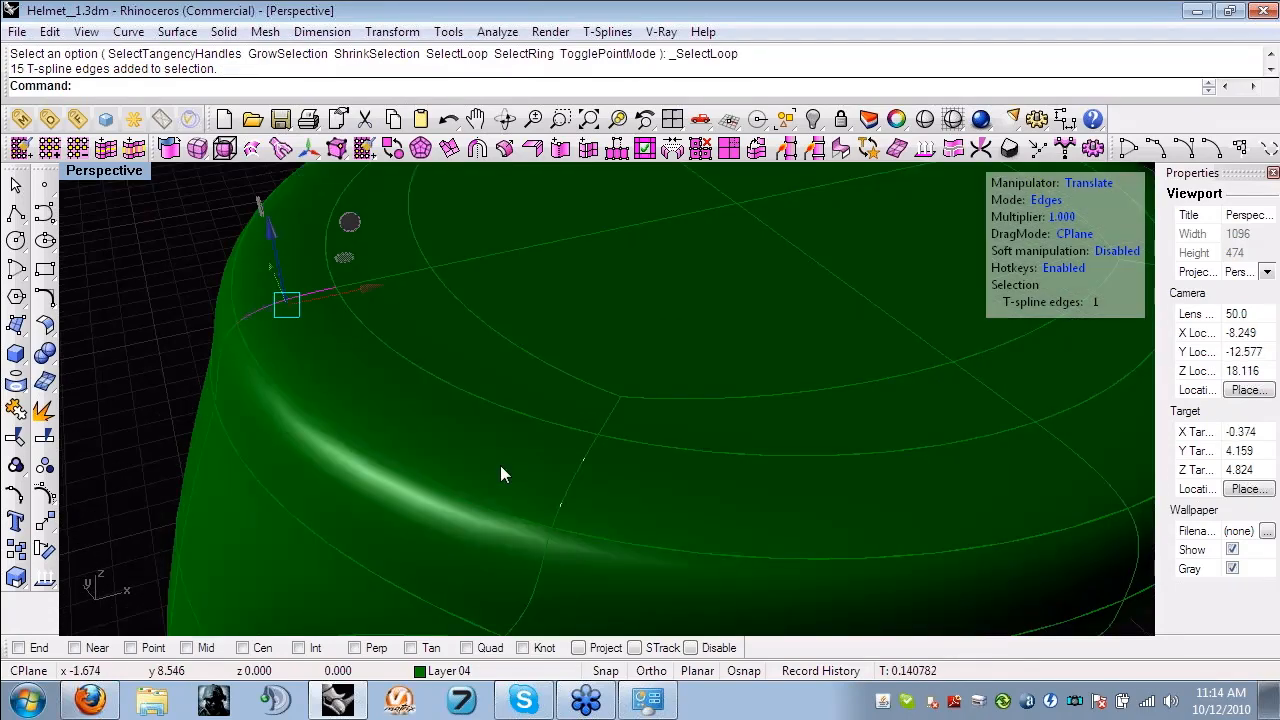
{"action": "right_click_drag", "start_coordinate": [500, 465], "coordinate": [608, 488]}
{"action": "left_click", "coordinate": [135, 150]}
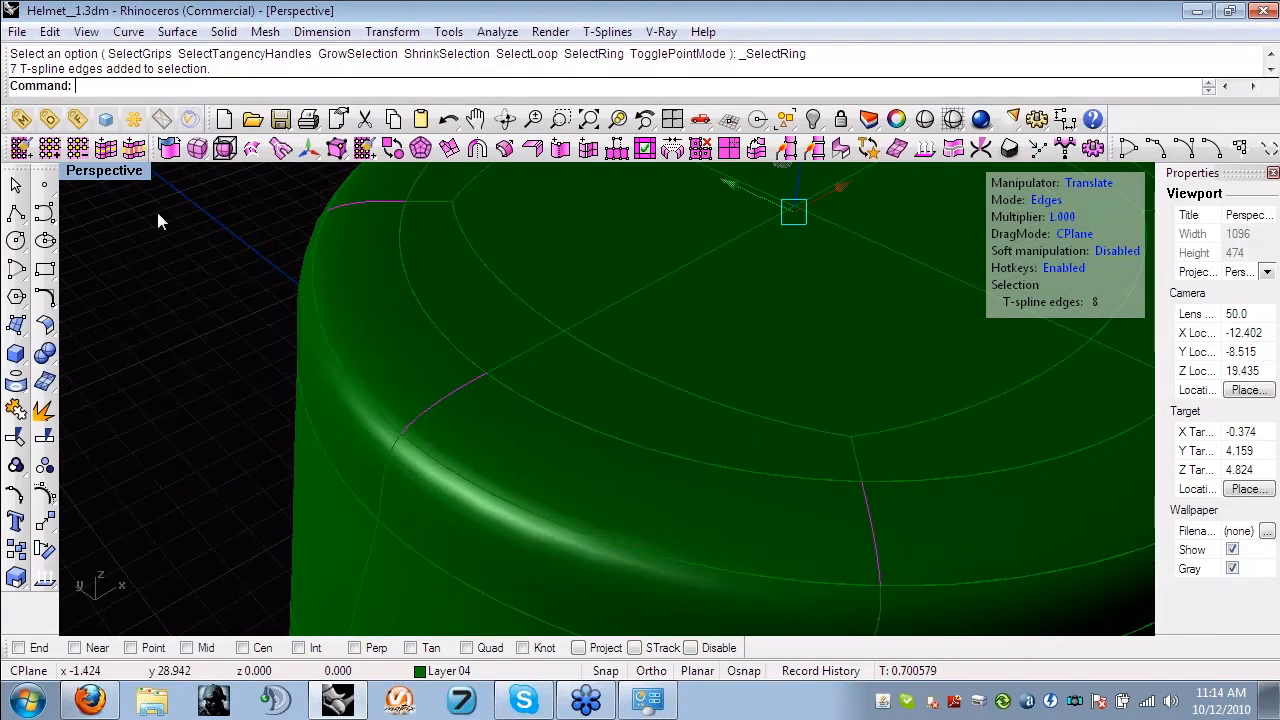
{"action": "left_click", "coordinate": [589, 150]}
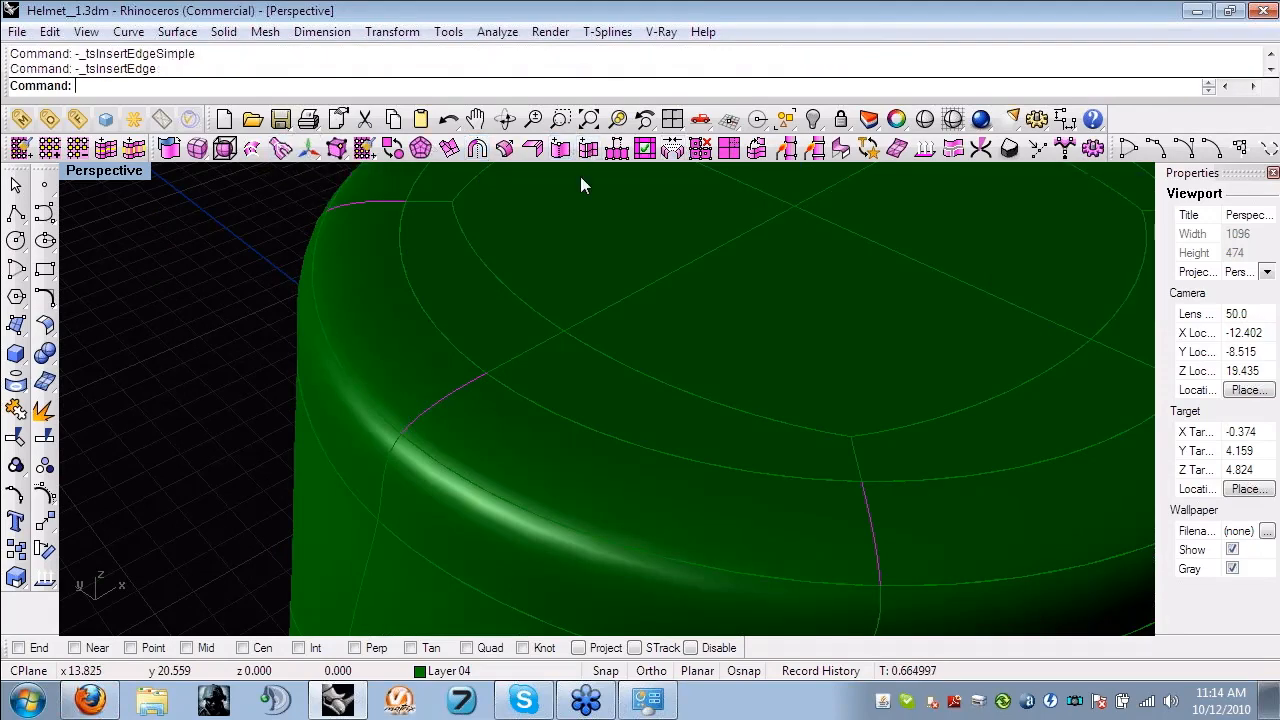
{"action": "left_click", "coordinate": [440, 406]}
{"action": "scroll", "coordinate": [500, 467], "scroll_direction": "down", "scroll_amount": 6}
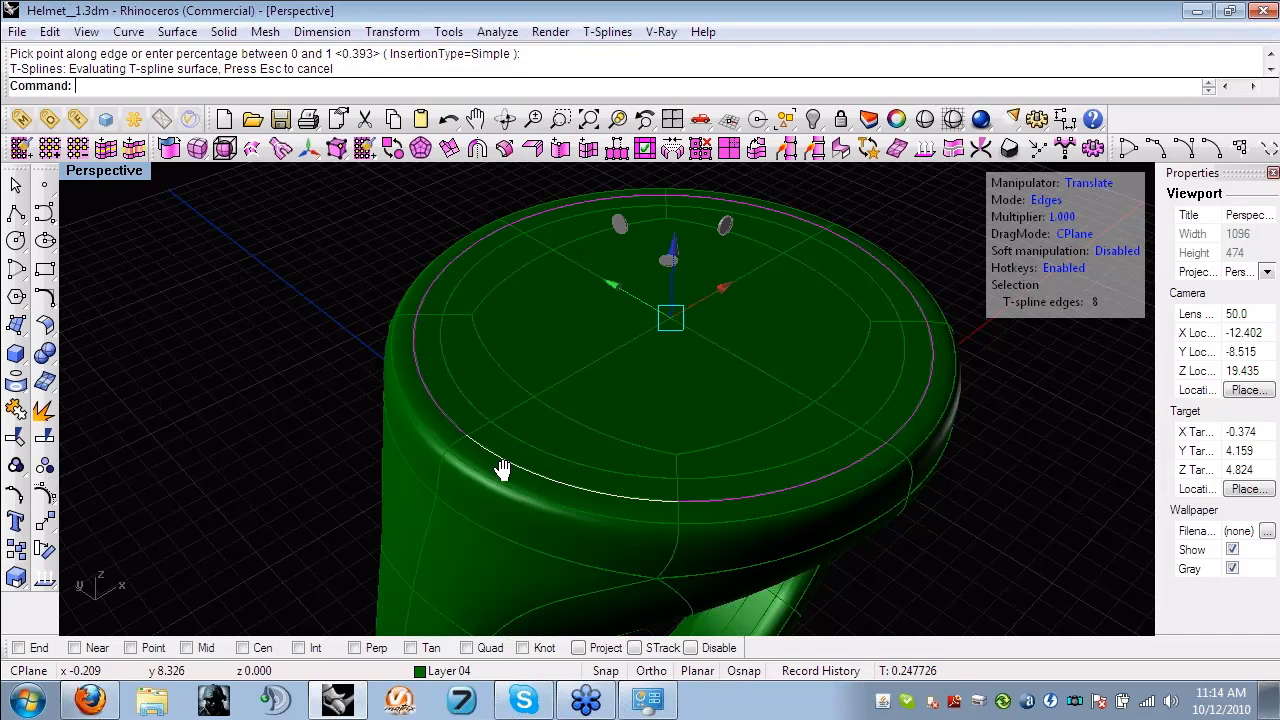
- Extrude all 20 faces inside the new edge loop downward to recess the ring's top, using box display
{"action": "right_click_drag", "start_coordinate": [503, 469], "coordinate": [482, 475]}
{"action": "scroll", "coordinate": [482, 469], "scroll_direction": "up", "scroll_amount": 3}
{"action": "key", "text": "d"}
{"action": "left_click", "coordinate": [432, 420]}
{"action": "double_click", "coordinate": [482, 456]}
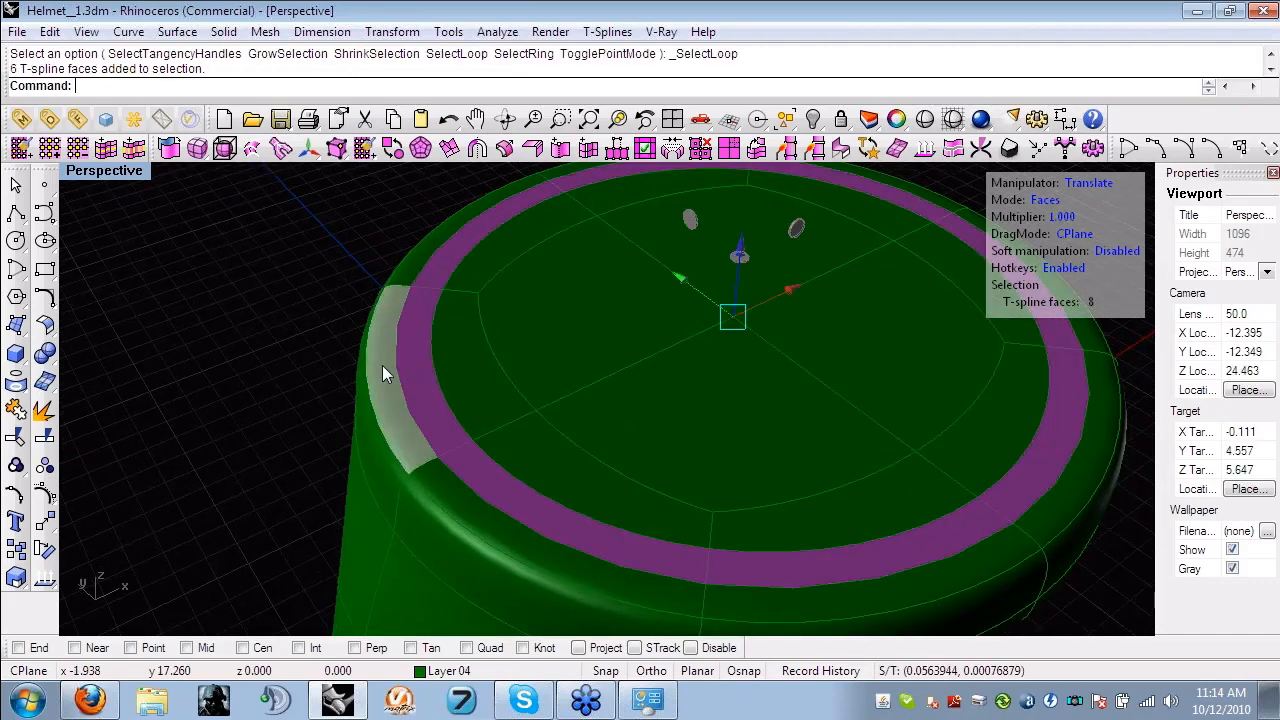
{"action": "left_click", "coordinate": [474, 376], "text": "shift"}
{"action": "left_click", "coordinate": [509, 243], "text": "shift"}
{"action": "left_click", "coordinate": [654, 197], "text": "shift"}
{"action": "left_click", "coordinate": [840, 206], "text": "shift"}
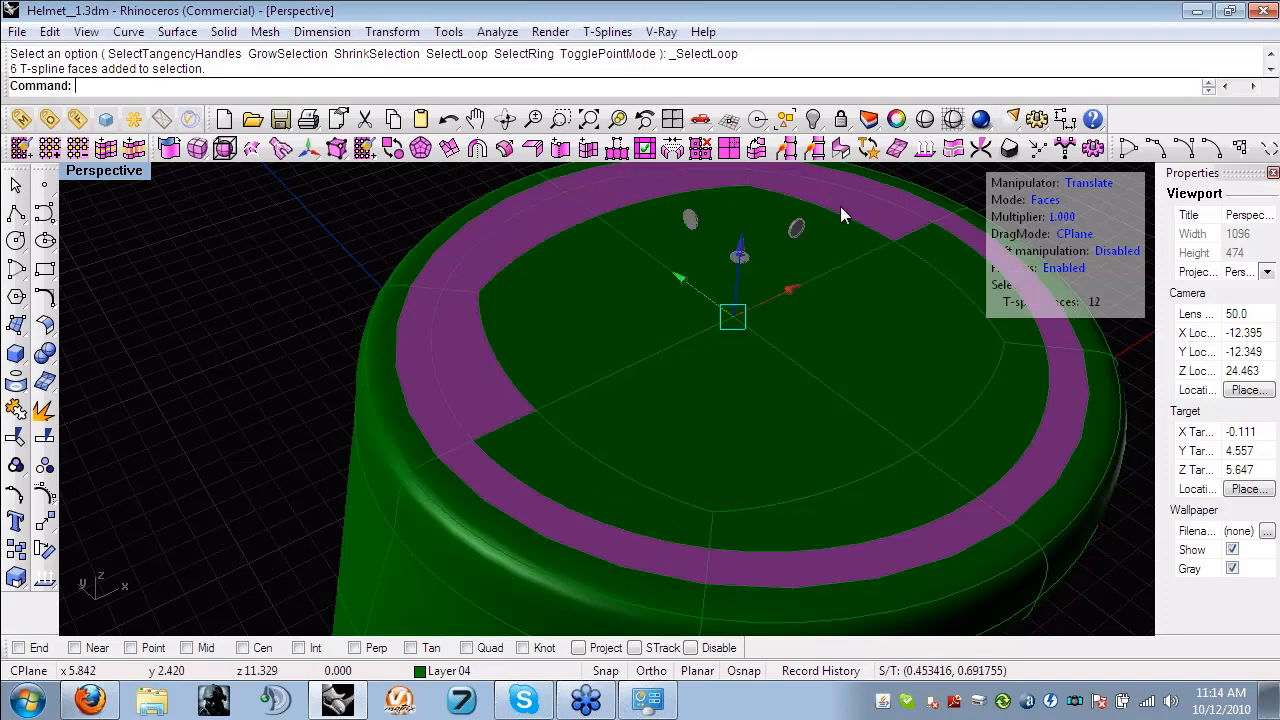
{"action": "left_click", "coordinate": [954, 272], "text": "shift"}
{"action": "left_click", "coordinate": [998, 424], "text": "shift"}
{"action": "left_click", "coordinate": [884, 522], "text": "shift"}
{"action": "left_click", "coordinate": [679, 507], "text": "shift"}
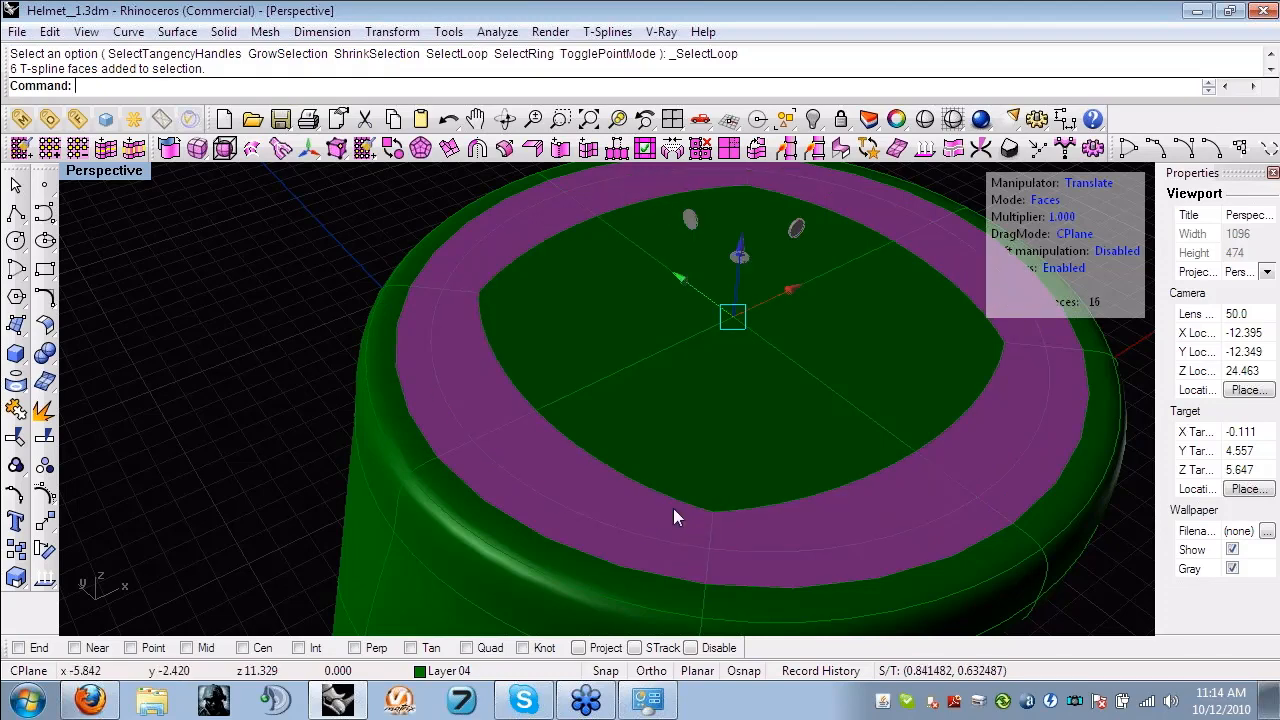
{"action": "left_click", "coordinate": [670, 430], "text": "shift"}
{"action": "left_click", "coordinate": [580, 313], "text": "shift"}
{"action": "left_click", "coordinate": [715, 243], "text": "shift"}
{"action": "left_click", "coordinate": [860, 344], "text": "shift"}
{"action": "right_click_drag", "start_coordinate": [860, 344], "coordinate": [719, 201]}
{"action": "key", "text": "Tab"}
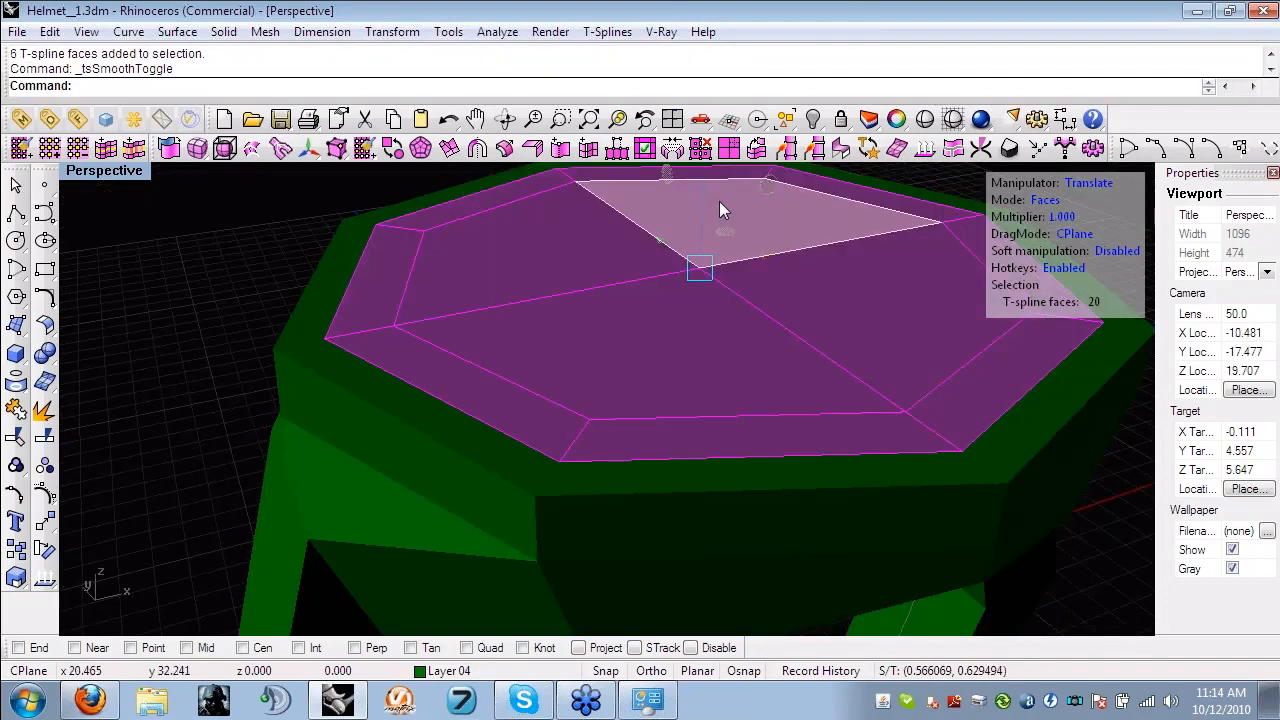
{"action": "left_click_drag", "start_coordinate": [702, 188], "coordinate": [704, 222], "text": "alt"}
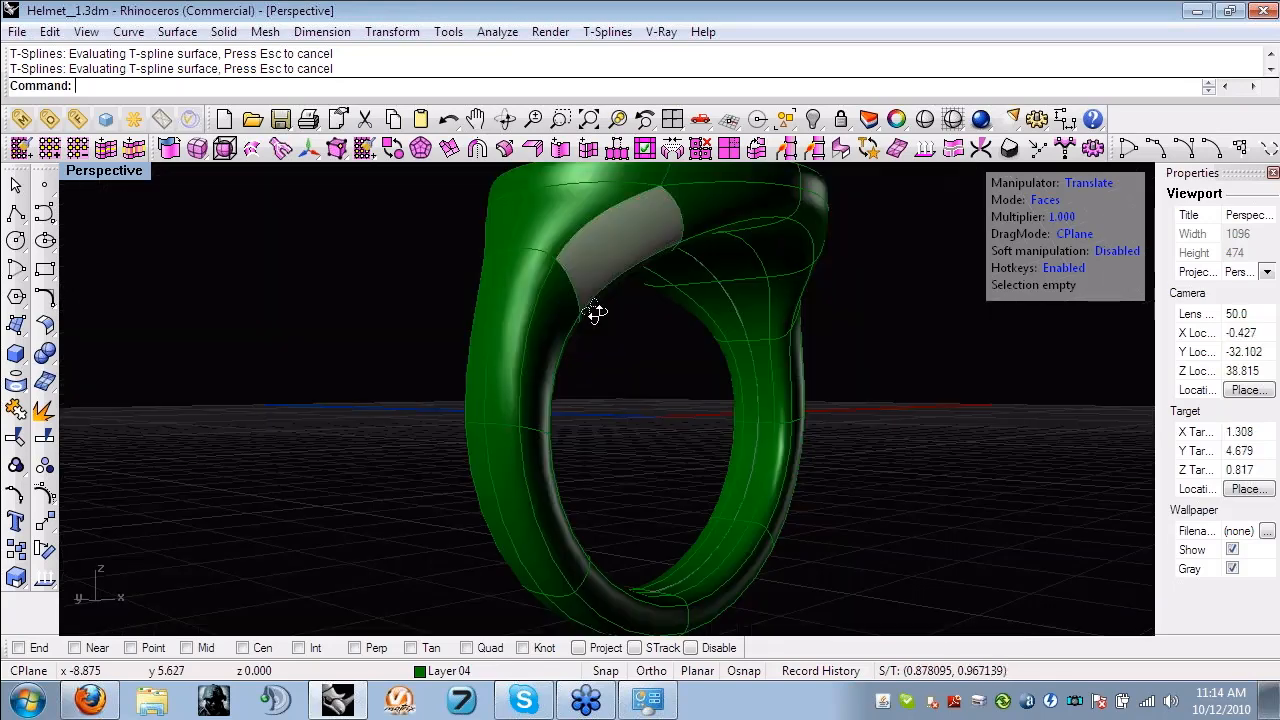
- Inspect the recessed ring, and open Helmet__2.3dm without saving the changes to Helmet__1.3dm
{"action": "right_click_drag", "start_coordinate": [594, 313], "coordinate": [343, 315]}
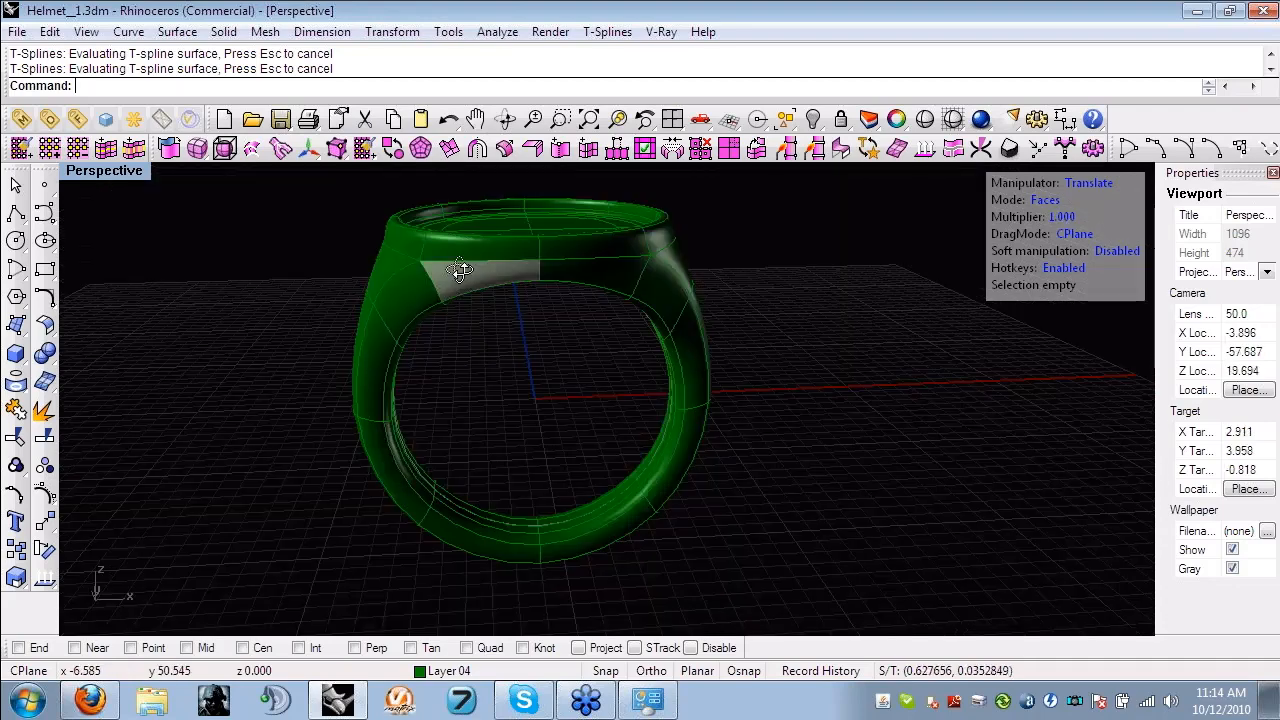
{"action": "right_click_drag", "start_coordinate": [460, 270], "coordinate": [236, 263]}
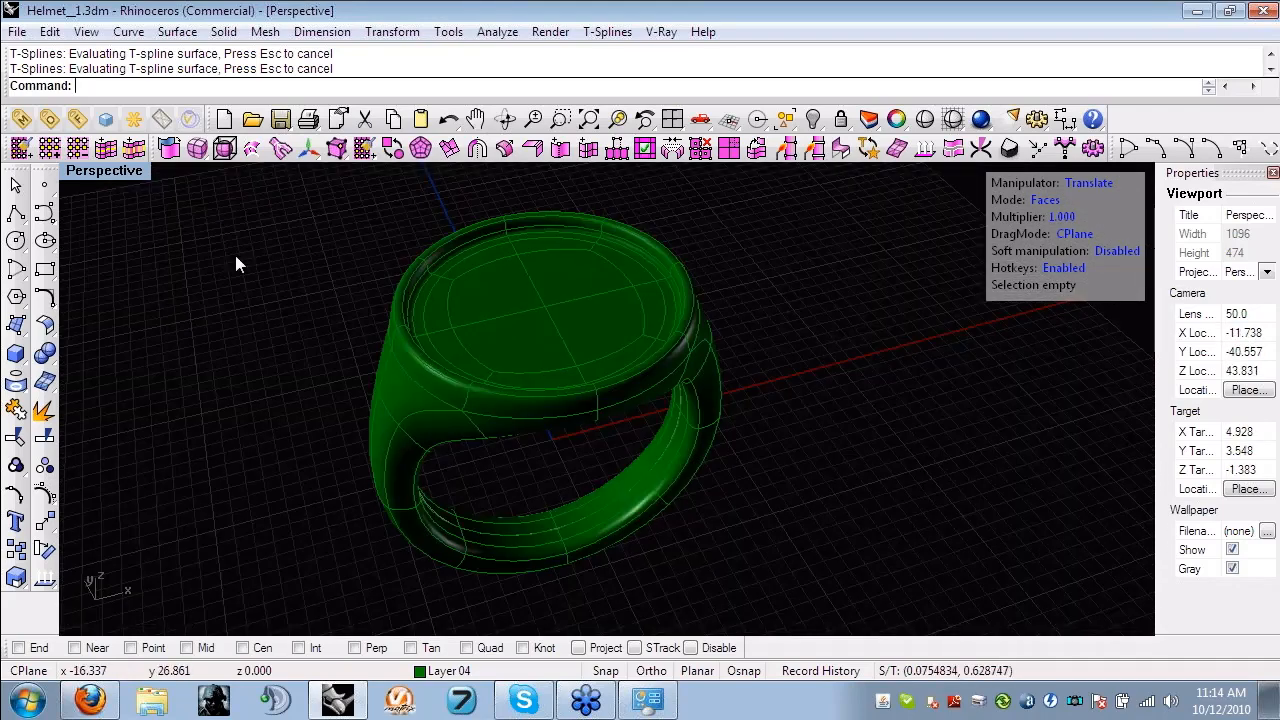
{"action": "left_click", "coordinate": [22, 36]}
{"action": "left_click", "coordinate": [64, 82]}
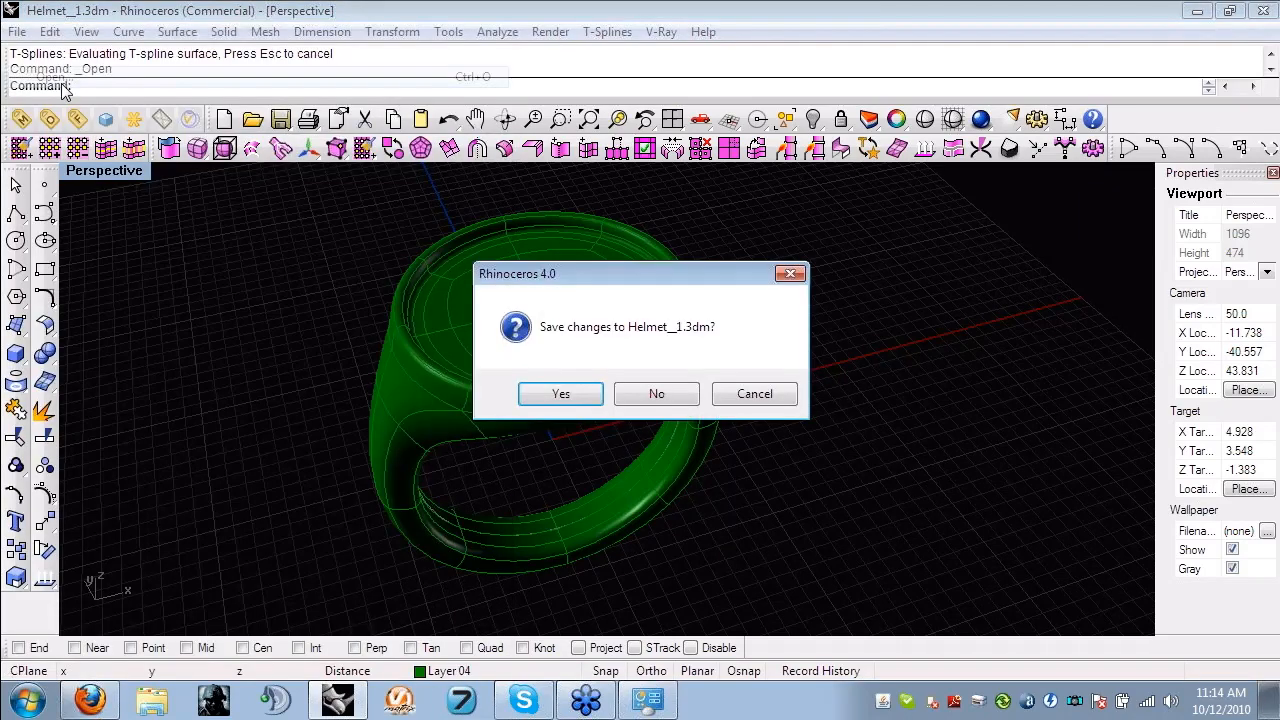
{"action": "left_click", "coordinate": [656, 394]}
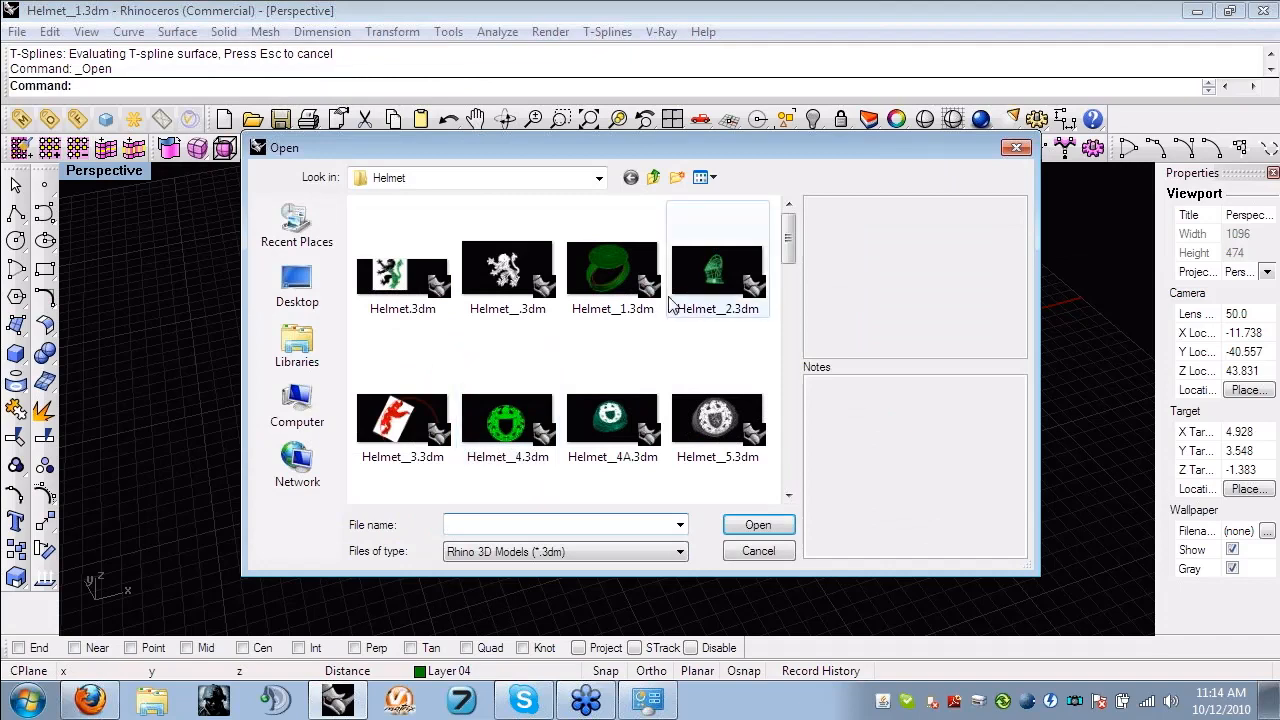
{"action": "left_click", "coordinate": [730, 275]}
{"action": "double_click", "coordinate": [730, 275]}
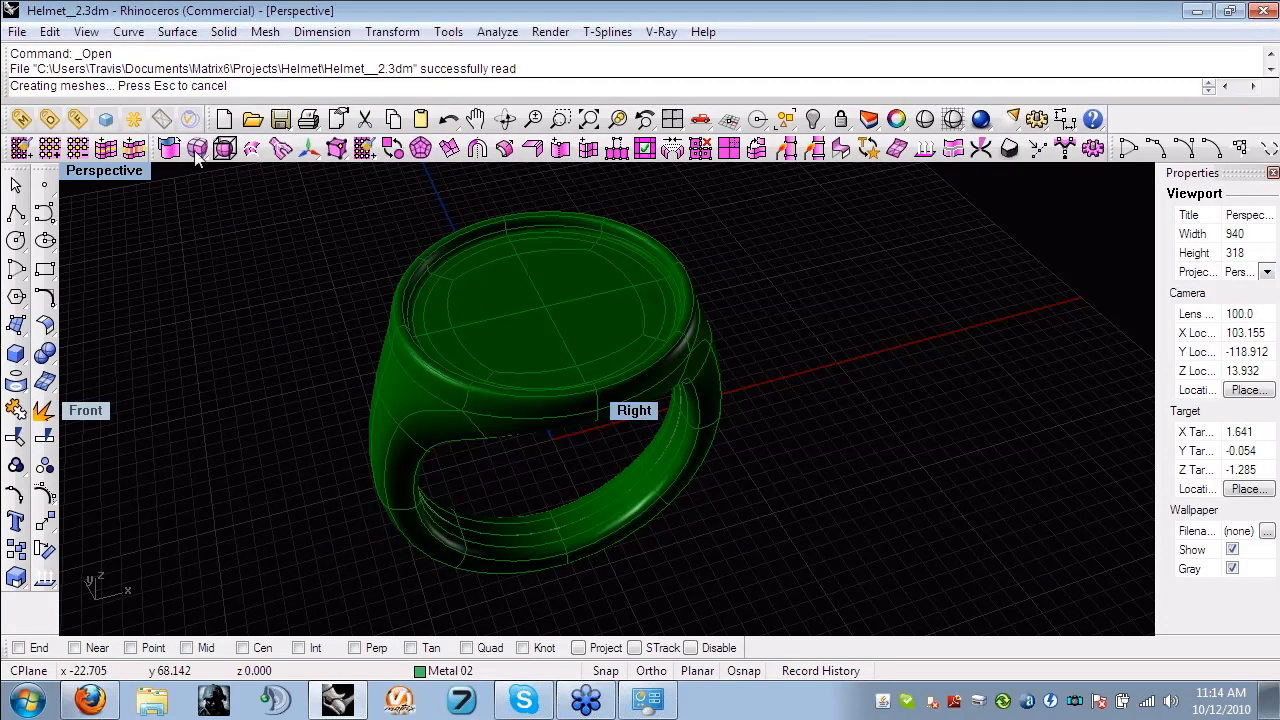
- Examine the helmet model's dome, visor, brow plate and eye slot from the side, front and close up
{"action": "right_click_drag", "start_coordinate": [640, 390], "coordinate": [435, 377]}
{"action": "scroll", "coordinate": [603, 388], "scroll_direction": "up", "scroll_amount": 4}
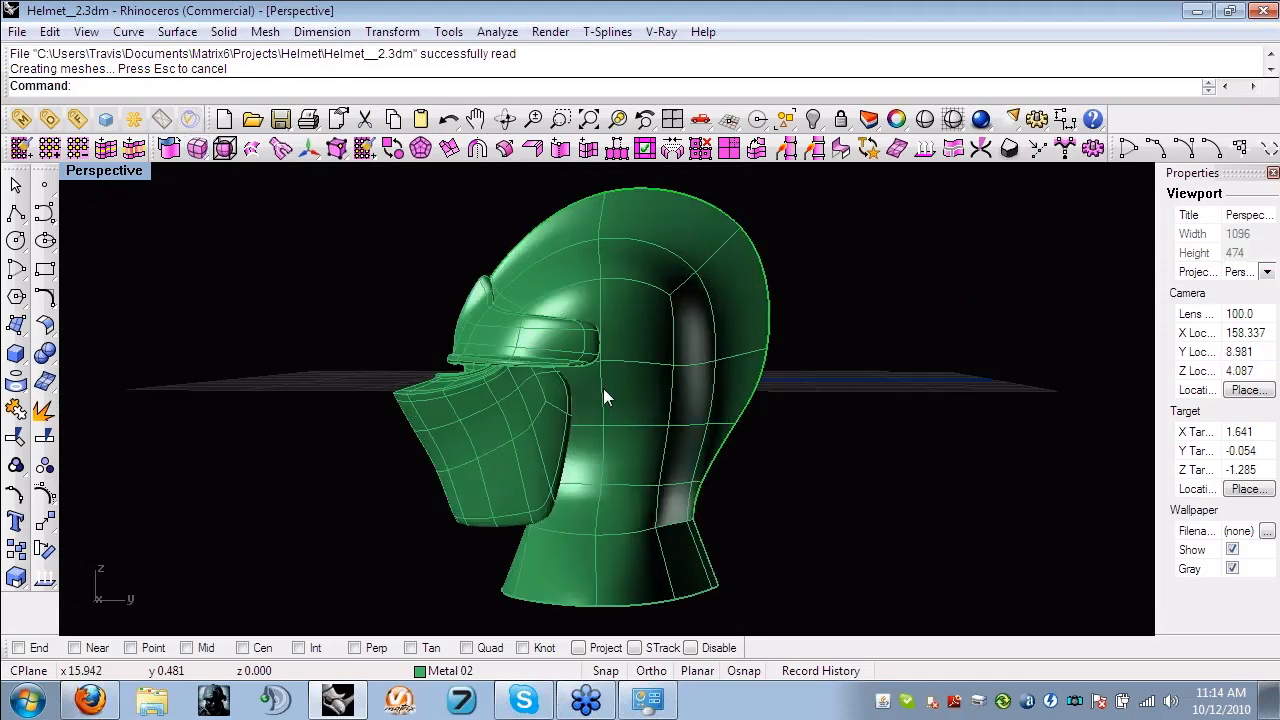
{"action": "right_click_drag", "start_coordinate": [603, 388], "coordinate": [481, 428]}
{"action": "scroll", "coordinate": [625, 416], "scroll_direction": "up", "scroll_amount": 2}
{"action": "scroll", "coordinate": [481, 428], "scroll_direction": "down", "scroll_amount": 4}
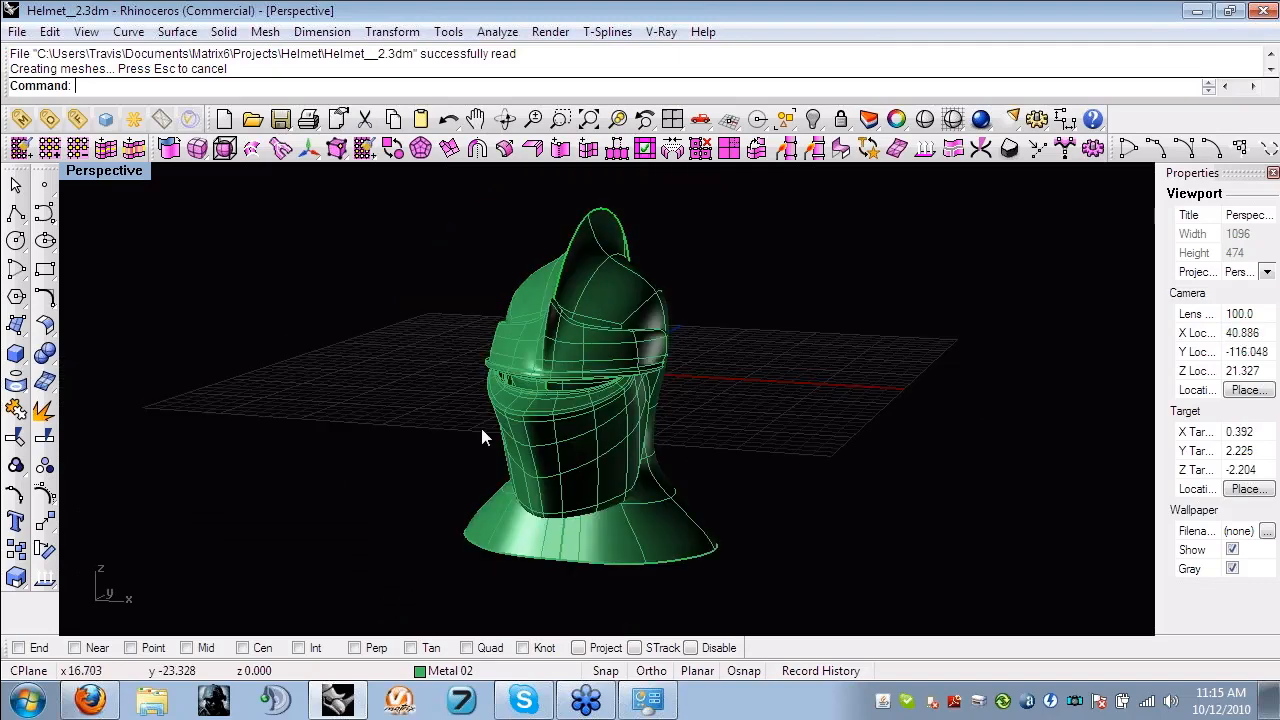
{"action": "right_click_drag", "start_coordinate": [508, 379], "coordinate": [587, 354]}
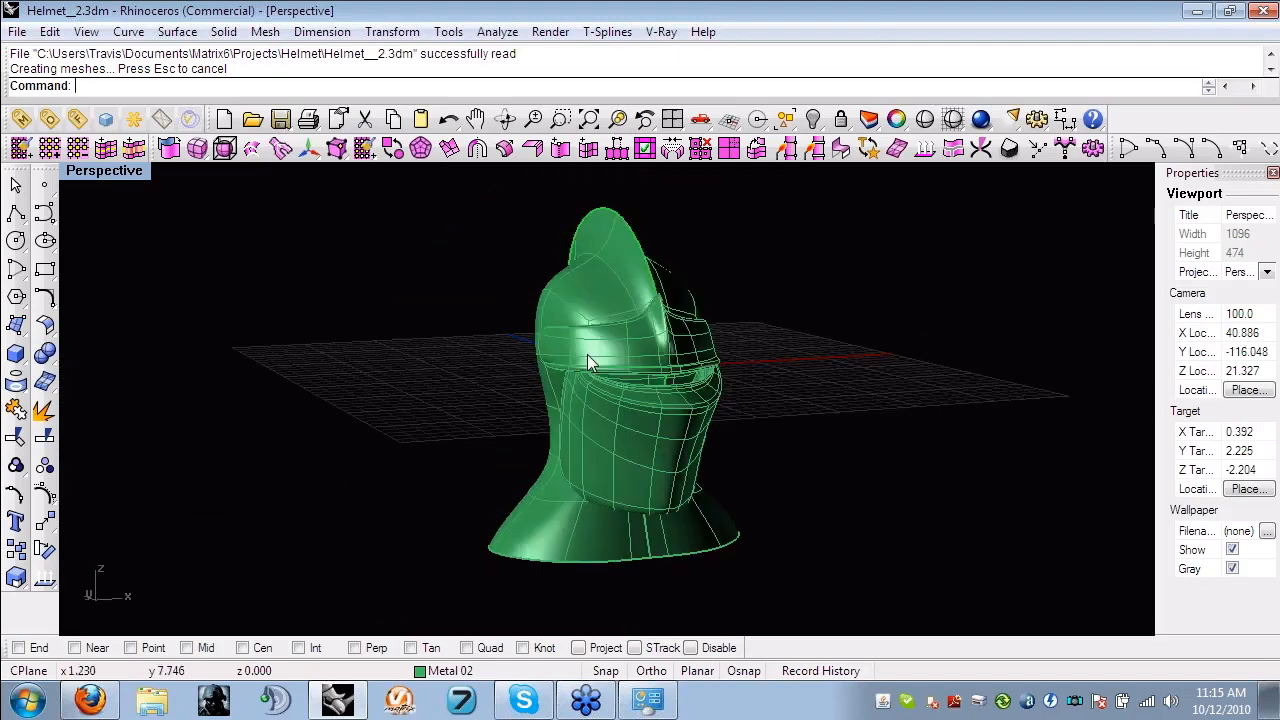
{"action": "scroll", "coordinate": [587, 354], "scroll_direction": "up", "scroll_amount": 4}
{"action": "right_click_drag", "start_coordinate": [668, 372], "coordinate": [361, 458]}
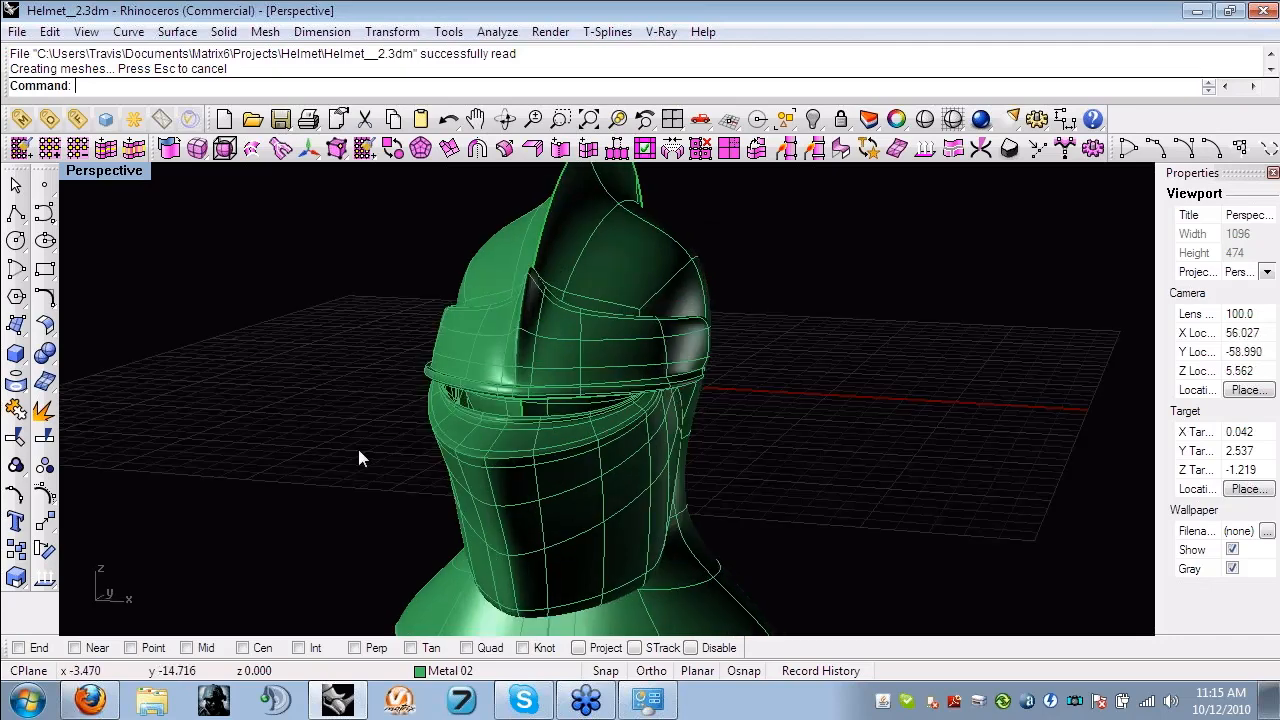
{"action": "right_click_drag", "start_coordinate": [658, 425], "coordinate": [405, 416]}
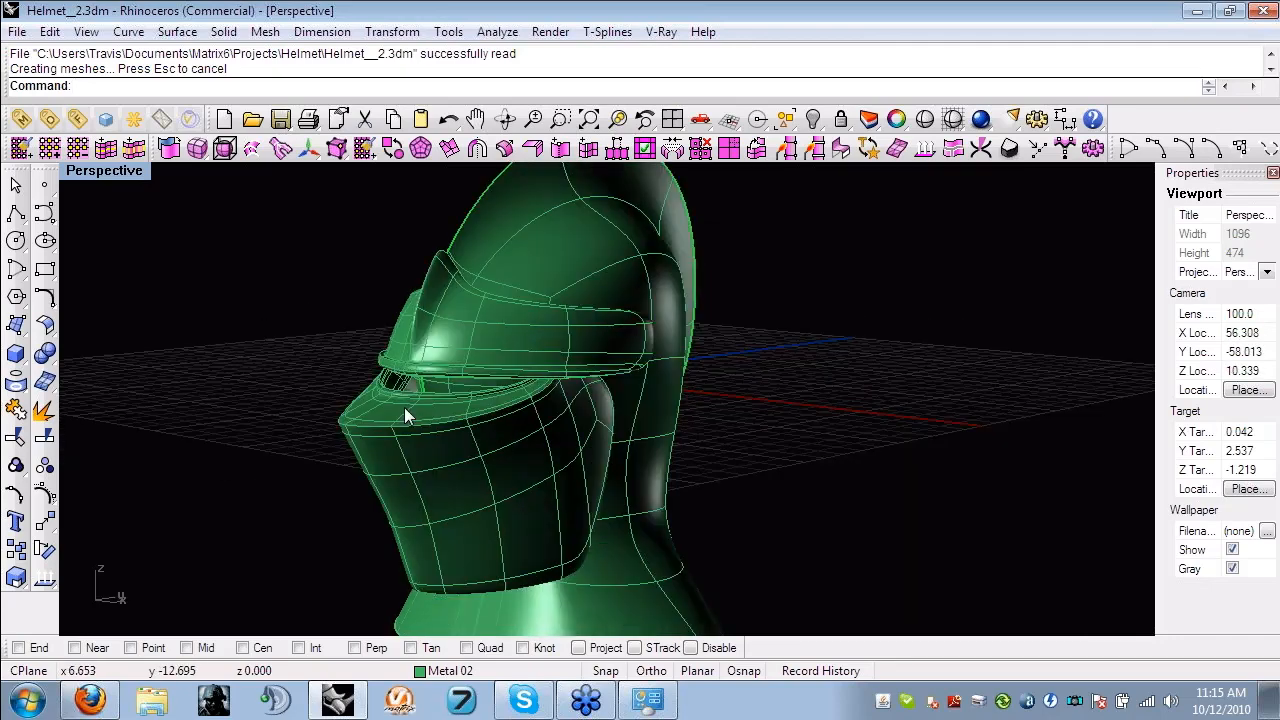
{"action": "scroll", "coordinate": [385, 412], "scroll_direction": "up", "scroll_amount": 4}
{"action": "scroll", "coordinate": [507, 423], "scroll_direction": "down", "scroll_amount": 4}
{"action": "scroll", "coordinate": [449, 473], "scroll_direction": "up", "scroll_amount": 2}
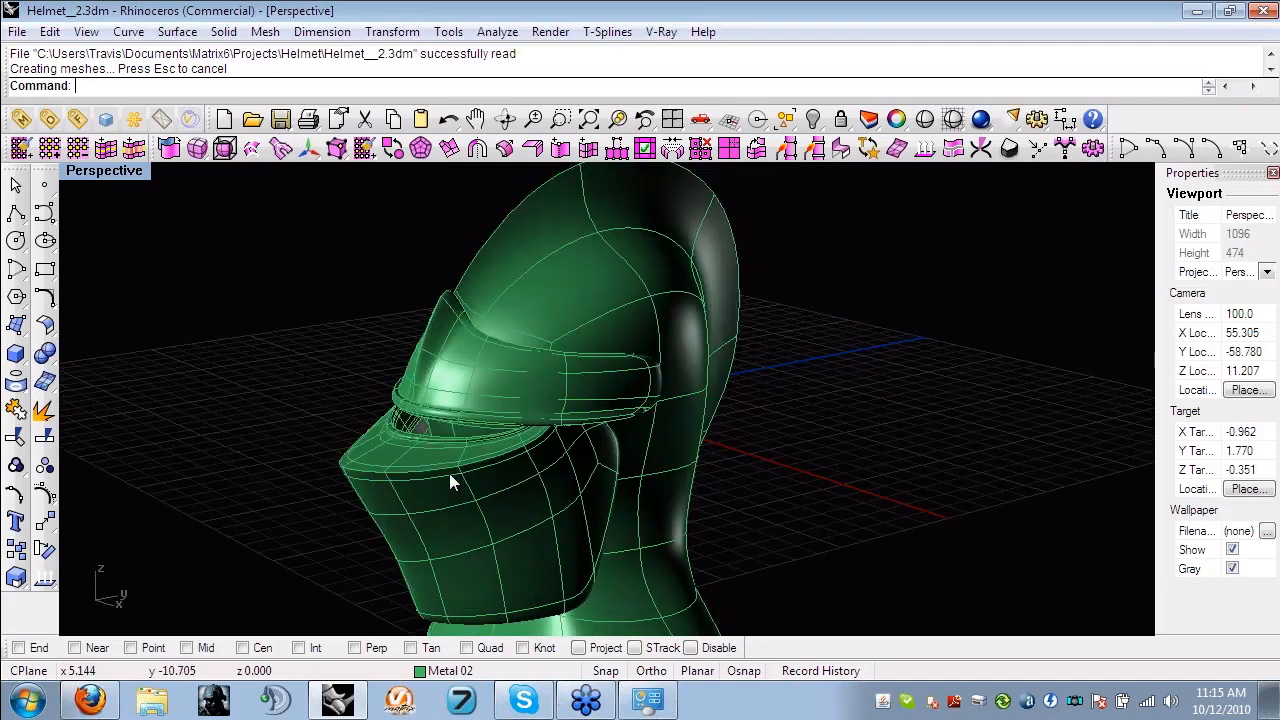
- Hide the visor and brow parts so that only the helmet's head and neck surface is shown
{"action": "right_click_drag", "start_coordinate": [449, 473], "coordinate": [446, 425]}
{"action": "left_click_drag", "start_coordinate": [418, 398], "coordinate": [298, 318]}
{"action": "key", "text": "ctrl+h"}
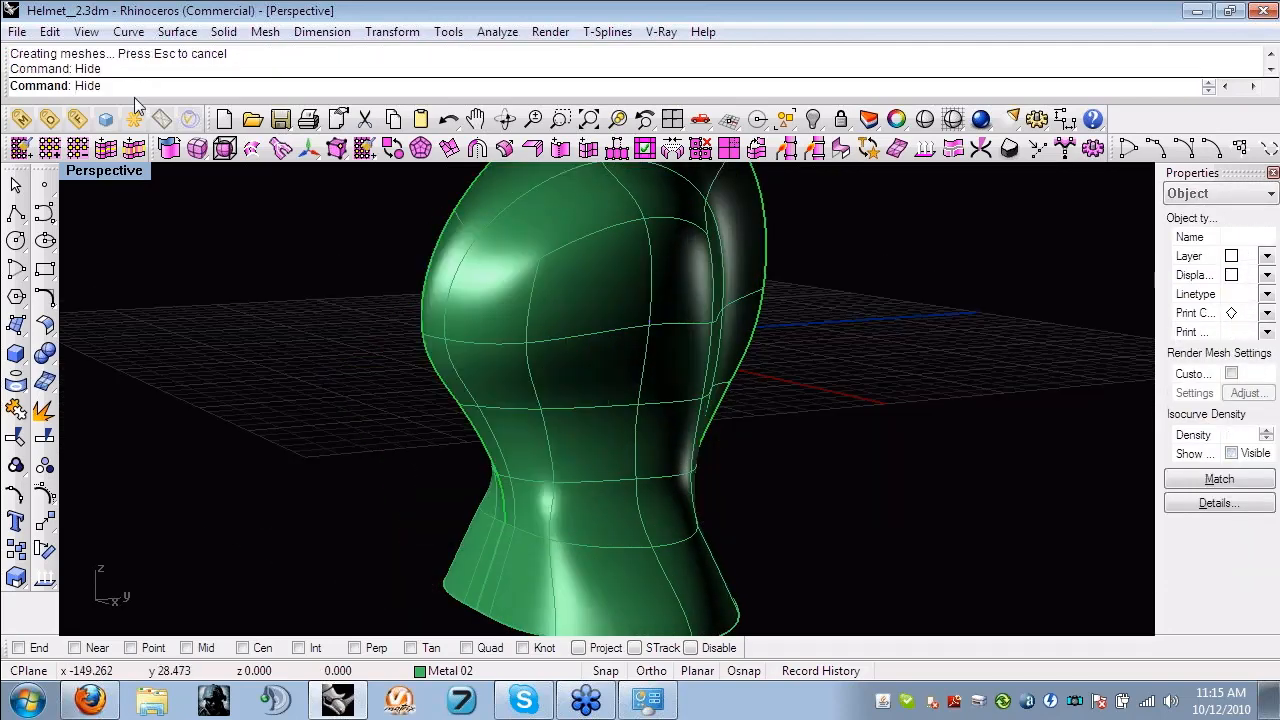
- Create a T-spline box with two faces in each of X, Y and Z around the helmet's head
{"action": "right_click_drag", "start_coordinate": [391, 405], "coordinate": [385, 456]}
{"action": "scroll", "coordinate": [588, 429], "scroll_direction": "down", "scroll_amount": 2}
{"action": "left_click", "coordinate": [204, 154]}
{"action": "left_click", "coordinate": [231, 174]}
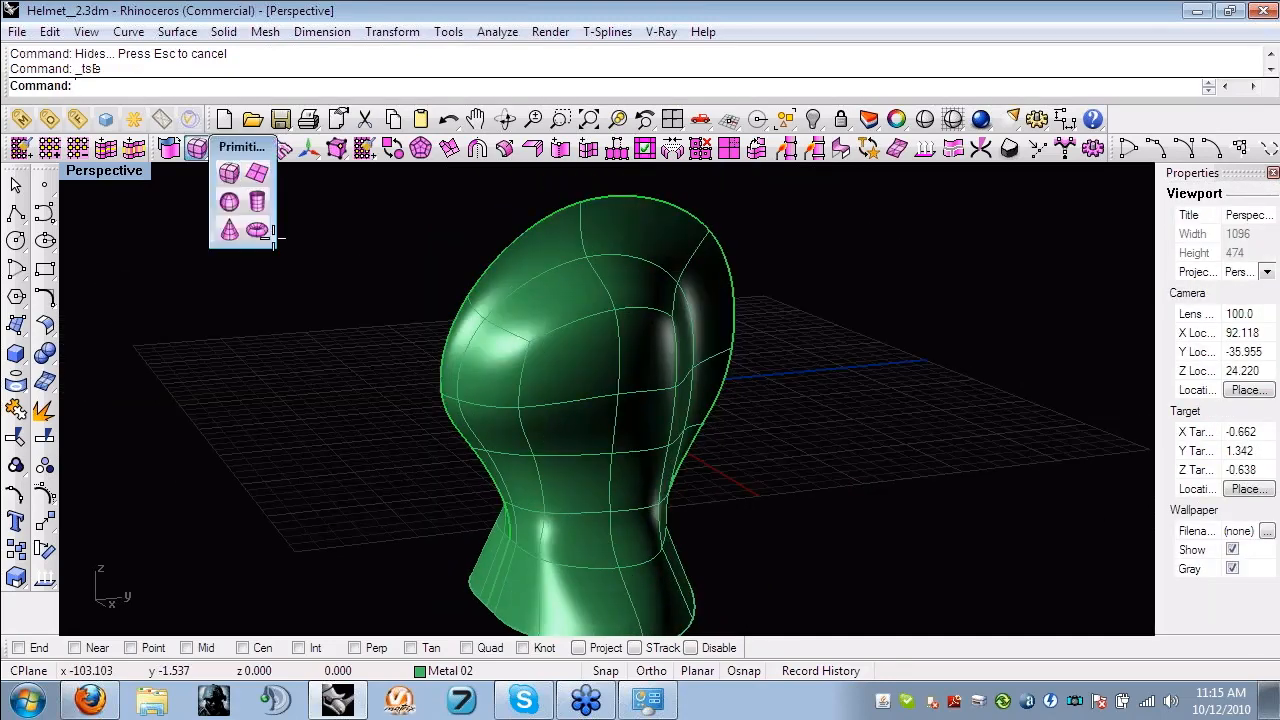
{"action": "left_click", "coordinate": [426, 380]}
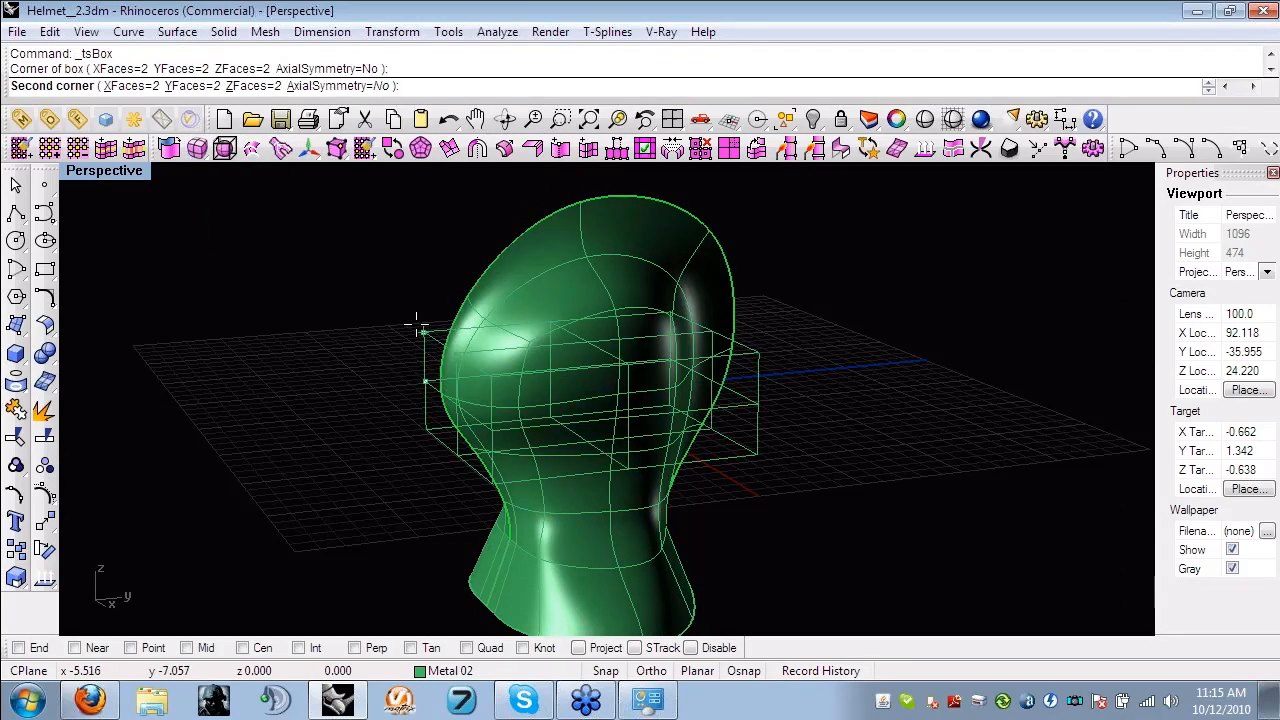
{"action": "left_click", "coordinate": [417, 327]}
- Delete the four bottom faces of the T-spline box to open its underside
{"action": "right_click_drag", "start_coordinate": [351, 287], "coordinate": [576, 485]}
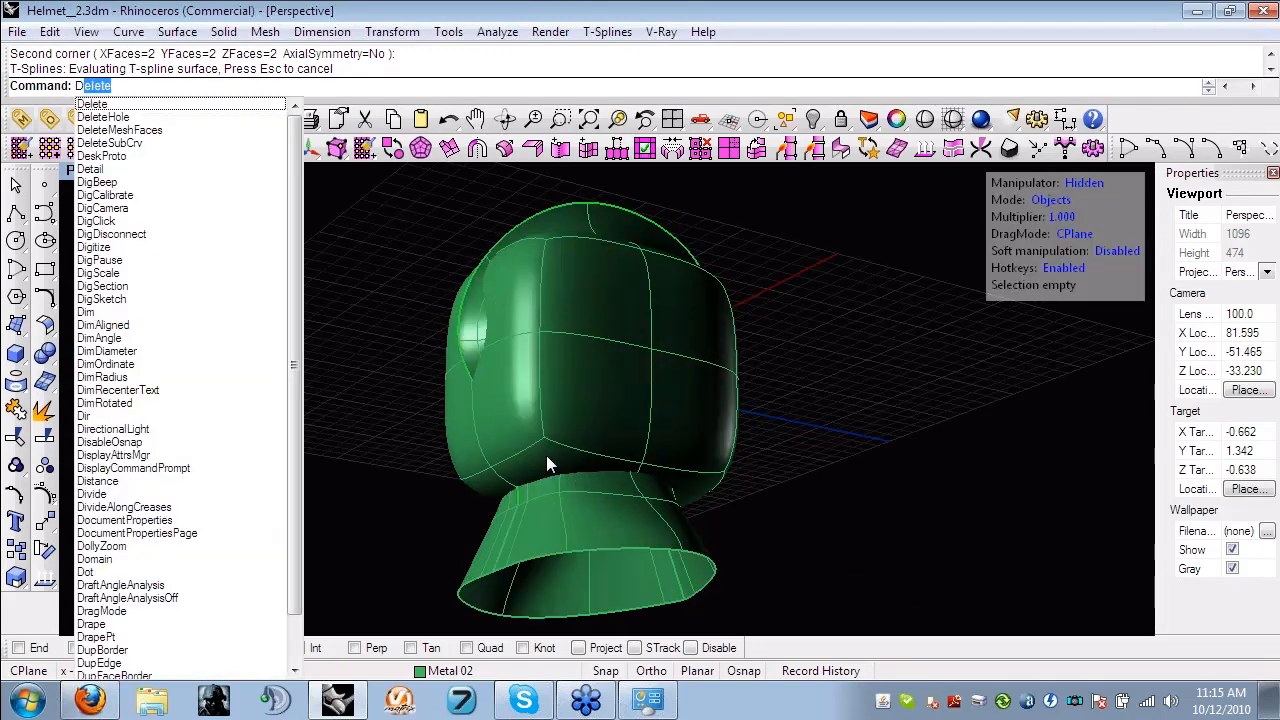
{"action": "key", "text": "Escape"}
{"action": "key", "text": "w"}
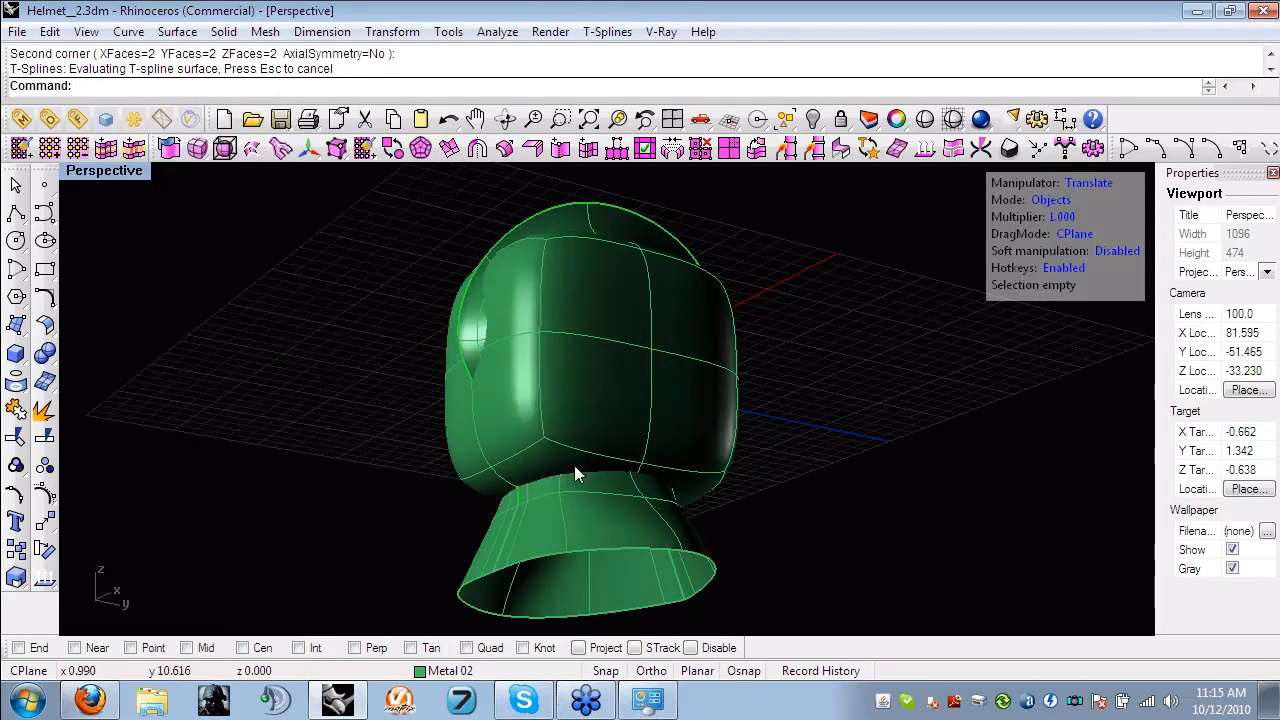
{"action": "key", "text": "d"}
{"action": "left_click", "coordinate": [551, 464]}
{"action": "left_click", "coordinate": [494, 482], "text": "shift"}
{"action": "left_click", "coordinate": [687, 482], "text": "shift"}
{"action": "right_click_drag", "start_coordinate": [650, 555], "coordinate": [548, 507]}
{"action": "left_click", "coordinate": [656, 412], "text": "shift"}
{"action": "key", "text": "Delete"}
- Lock the helmet's head surface so that only the box's geometry can be selected
{"action": "key", "text": "s"}
{"action": "left_click_drag", "start_coordinate": [374, 485], "coordinate": [826, 552]}
{"action": "right_click_drag", "start_coordinate": [826, 552], "coordinate": [676, 539]}
{"action": "key", "text": "f"}
{"action": "left_click", "coordinate": [629, 220]}
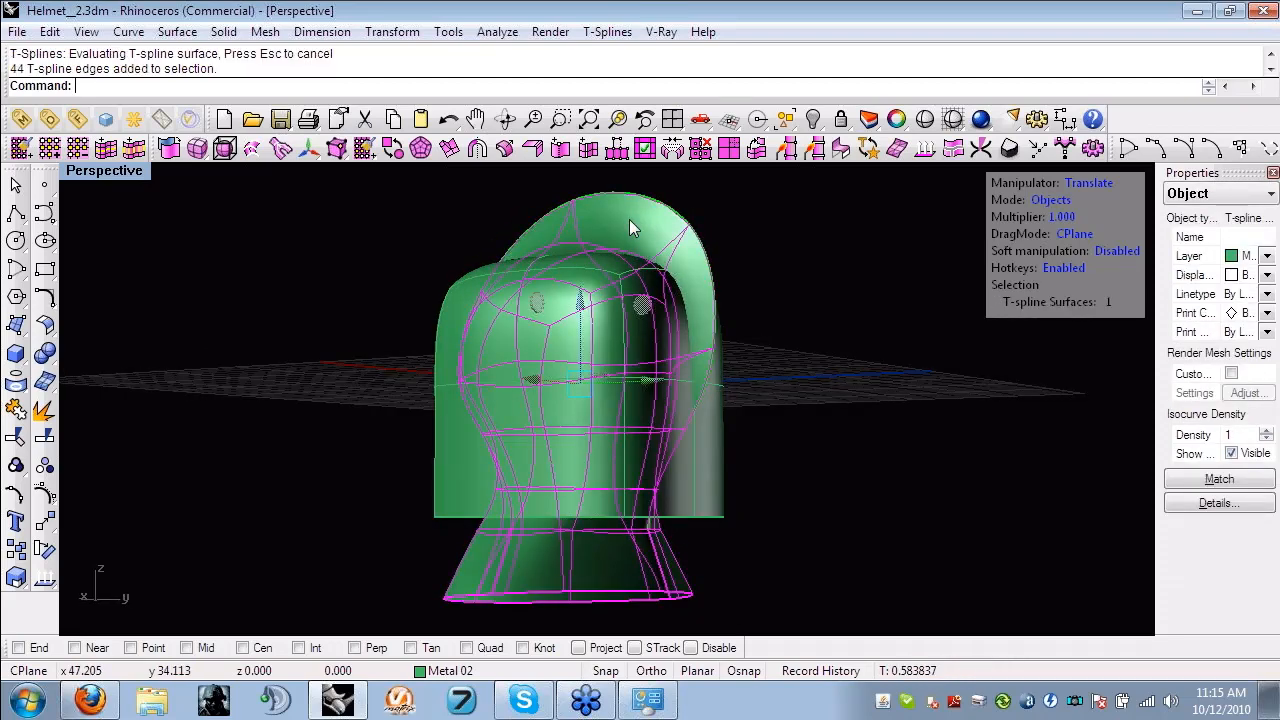
{"action": "key", "text": "ctrl+l"}
- Scale the box's open bottom edges inward to taper the shell toward the helmet's neck
{"action": "mouse_move", "coordinate": [629, 220]}
{"action": "right_mouse_down"}
{"action": "mouse_move", "coordinate": [654, 266]}
{"action": "mouse_move", "coordinate": [693, 460]}
{"action": "mouse_move", "coordinate": [397, 425]}
{"action": "right_mouse_up"}
{"action": "left_click_drag", "start_coordinate": [338, 497], "coordinate": [694, 541]}
{"action": "key", "text": "s"}
{"action": "right_click_drag", "start_coordinate": [694, 541], "coordinate": [649, 553]}
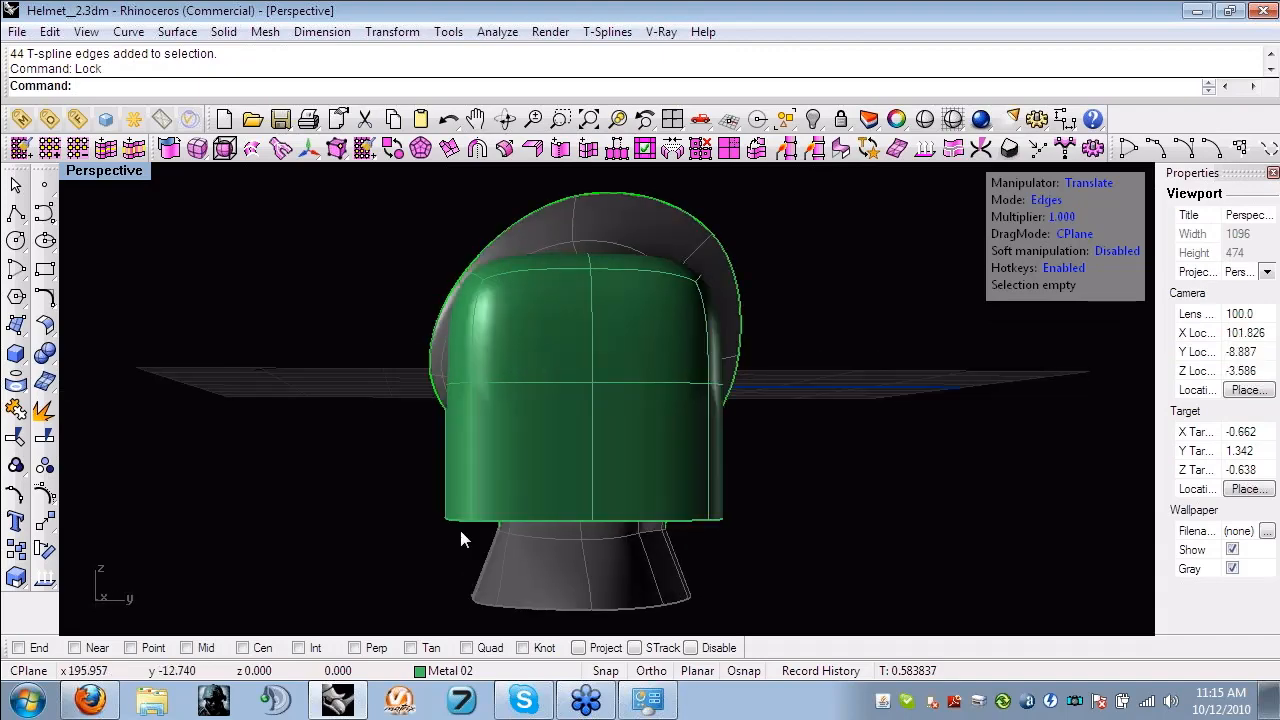
{"action": "left_click_drag", "start_coordinate": [459, 537], "coordinate": [805, 539]}
{"action": "right_click_drag", "start_coordinate": [805, 539], "coordinate": [620, 518]}
{"action": "key", "text": "r"}
{"action": "right_click_drag", "start_coordinate": [858, 514], "coordinate": [597, 519]}
{"action": "mouse_move", "coordinate": [597, 519]}
{"action": "left_mouse_down"}
{"action": "mouse_move", "coordinate": [566, 519]}
{"action": "mouse_move", "coordinate": [591, 518]}
{"action": "left_mouse_up"}
{"action": "key", "text": "Escape"}
- Reposition the control points at the lower back corner of the tapered box
{"action": "right_click_drag", "start_coordinate": [591, 518], "coordinate": [694, 526]}
{"action": "scroll", "coordinate": [694, 526], "scroll_direction": "up", "scroll_amount": 2}
{"action": "key", "text": "a"}
{"action": "left_click_drag", "start_coordinate": [737, 560], "coordinate": [682, 512]}
{"action": "key", "text": "w"}
{"action": "right_click_drag", "start_coordinate": [725, 539], "coordinate": [587, 613]}
{"action": "key", "text": "Escape"}
- Delete the faces of the box's negative-X half, keeping the other half for mirroring
{"action": "key", "text": "d"}
{"action": "scroll", "coordinate": [675, 558], "scroll_direction": "down", "scroll_amount": 6}
{"action": "left_click_drag", "start_coordinate": [587, 613], "coordinate": [547, 401]}
{"action": "right_click_drag", "start_coordinate": [471, 292], "coordinate": [135, 346]}
{"action": "key", "text": "Delete"}
- Apply welded T-spline symmetry to the remaining half shell with X symmetry on and Y symmetry off
{"action": "left_click", "coordinate": [573, 445]}
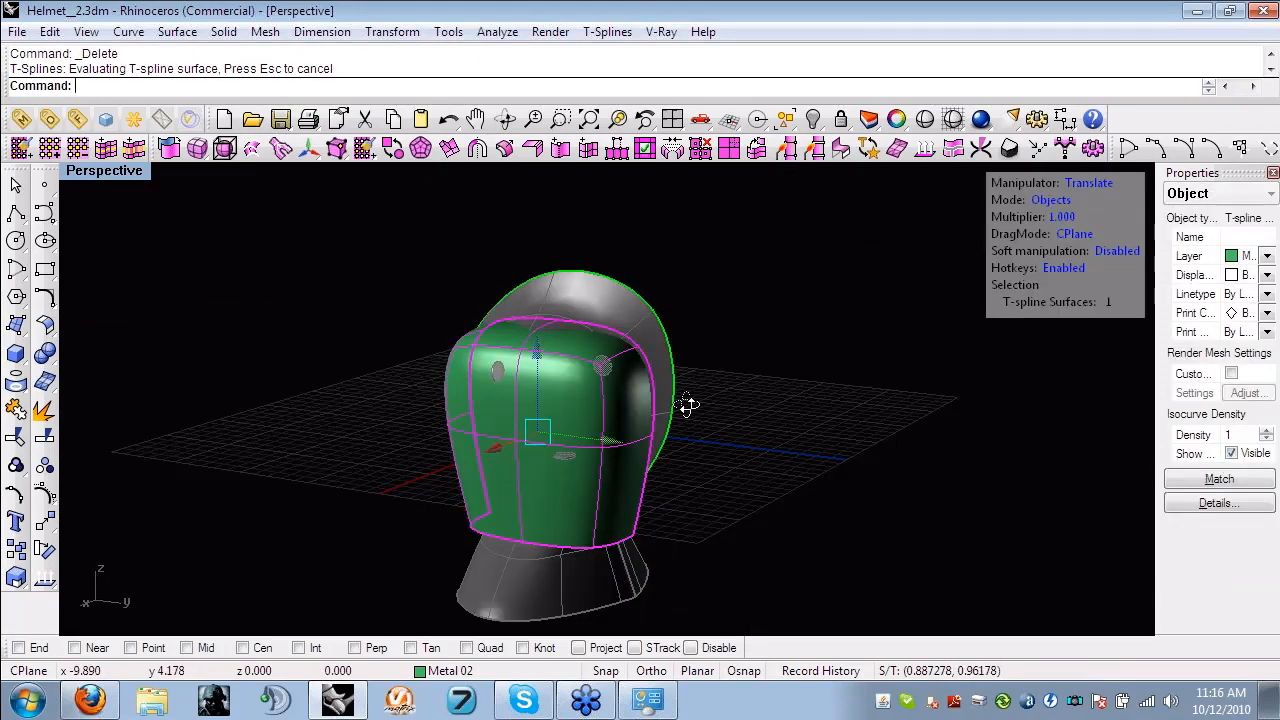
{"action": "right_click_drag", "start_coordinate": [689, 405], "coordinate": [475, 226]}
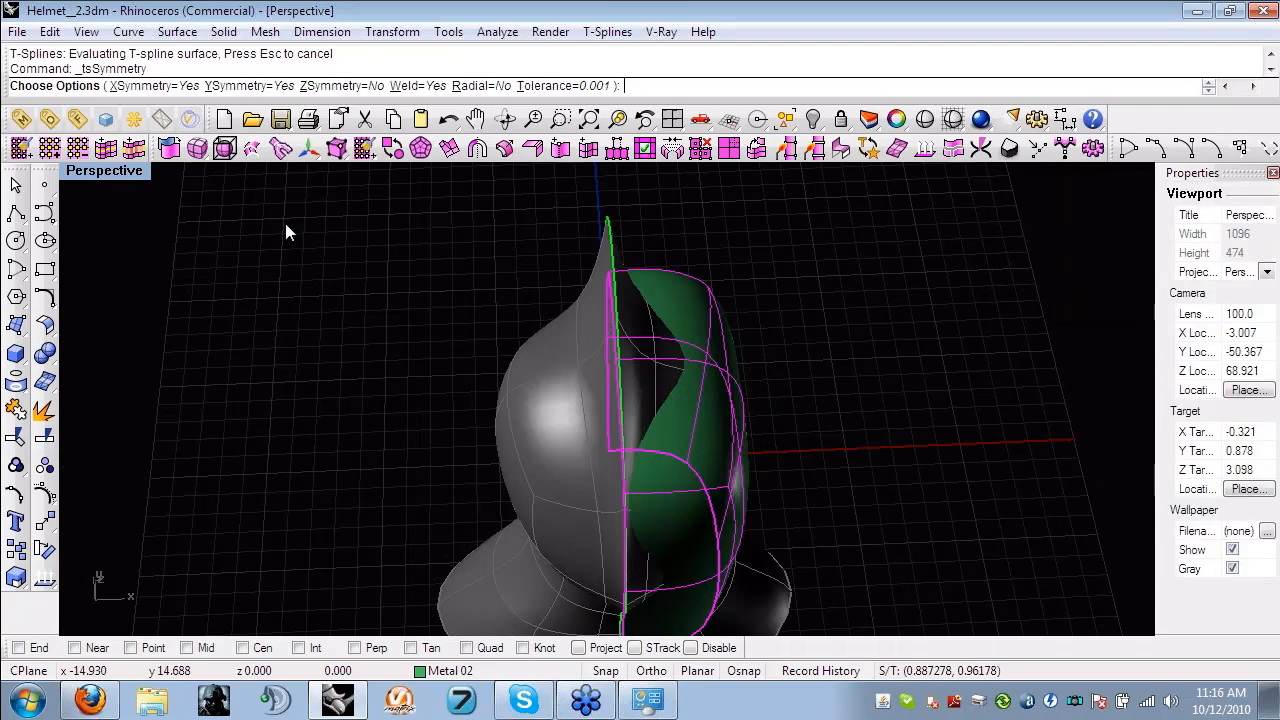
{"action": "left_click", "coordinate": [232, 87]}
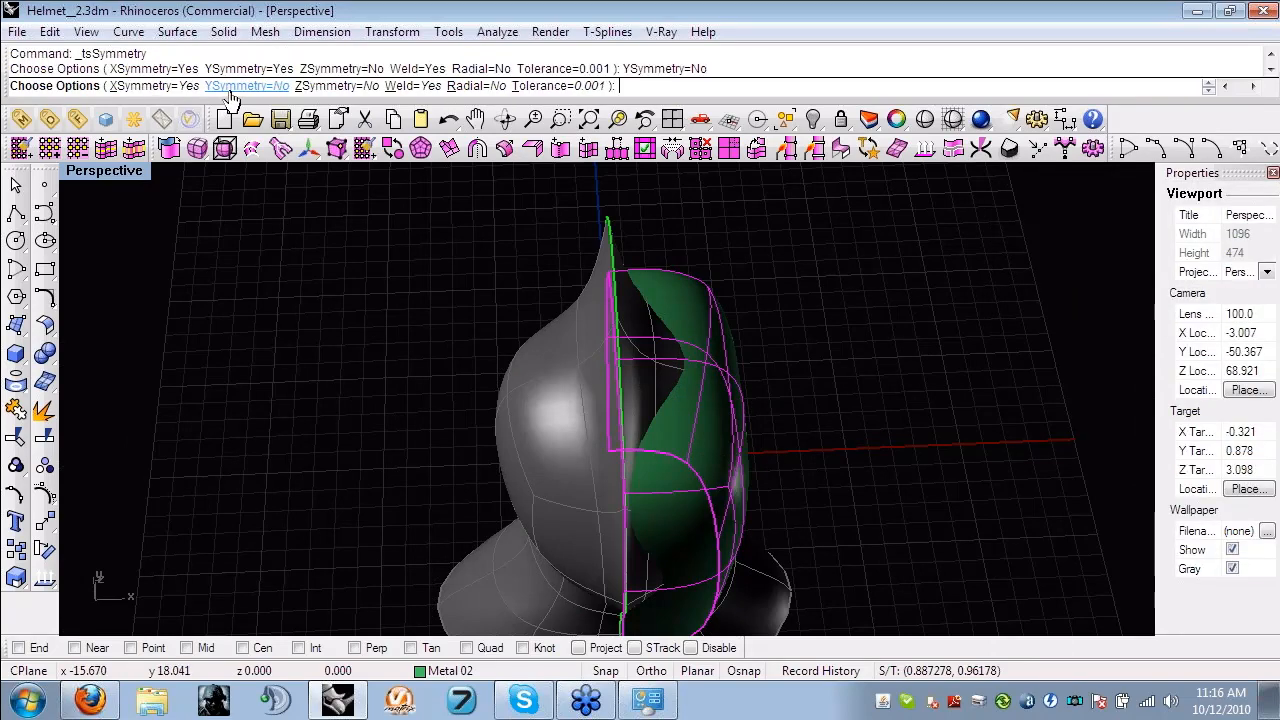
{"action": "right_click", "coordinate": [317, 364]}
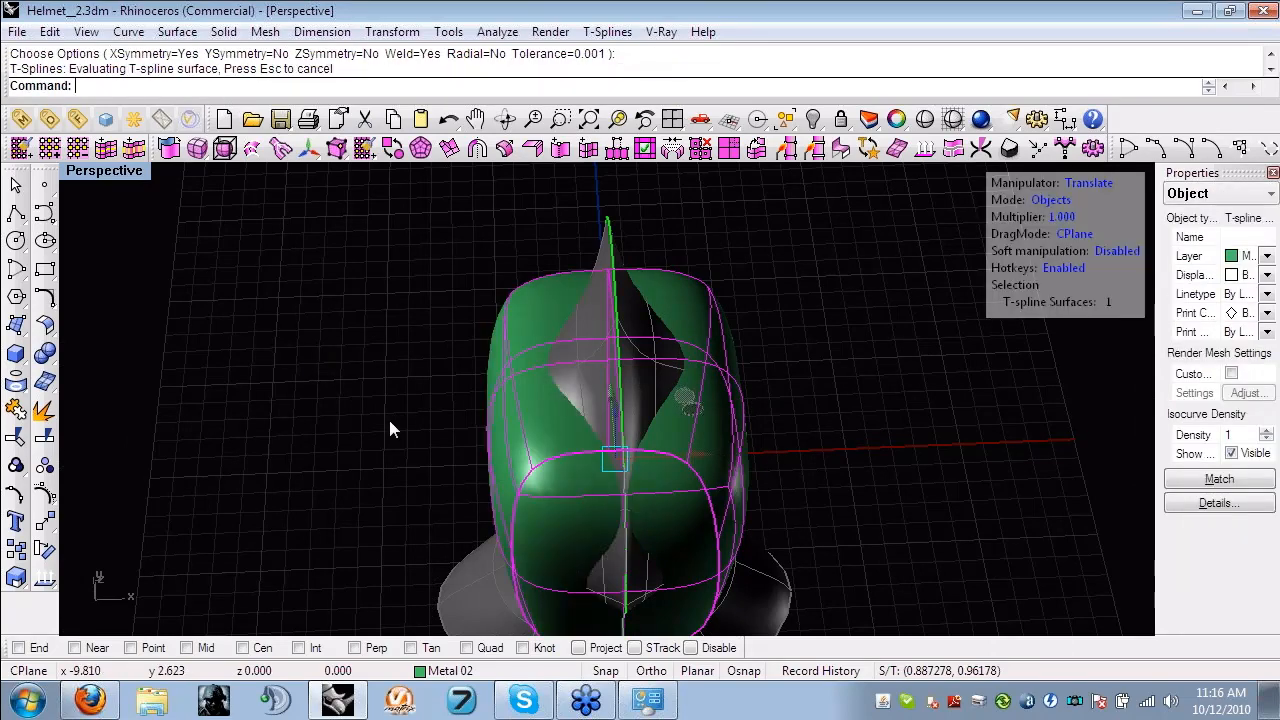
{"action": "left_click", "coordinate": [389, 421]}
- Select the control point at mid-height on the shell's negative-Y centre line and shift it inward along Y
{"action": "right_click_drag", "start_coordinate": [389, 430], "coordinate": [874, 352]}
{"action": "scroll", "coordinate": [545, 563], "scroll_direction": "up", "scroll_amount": 5}
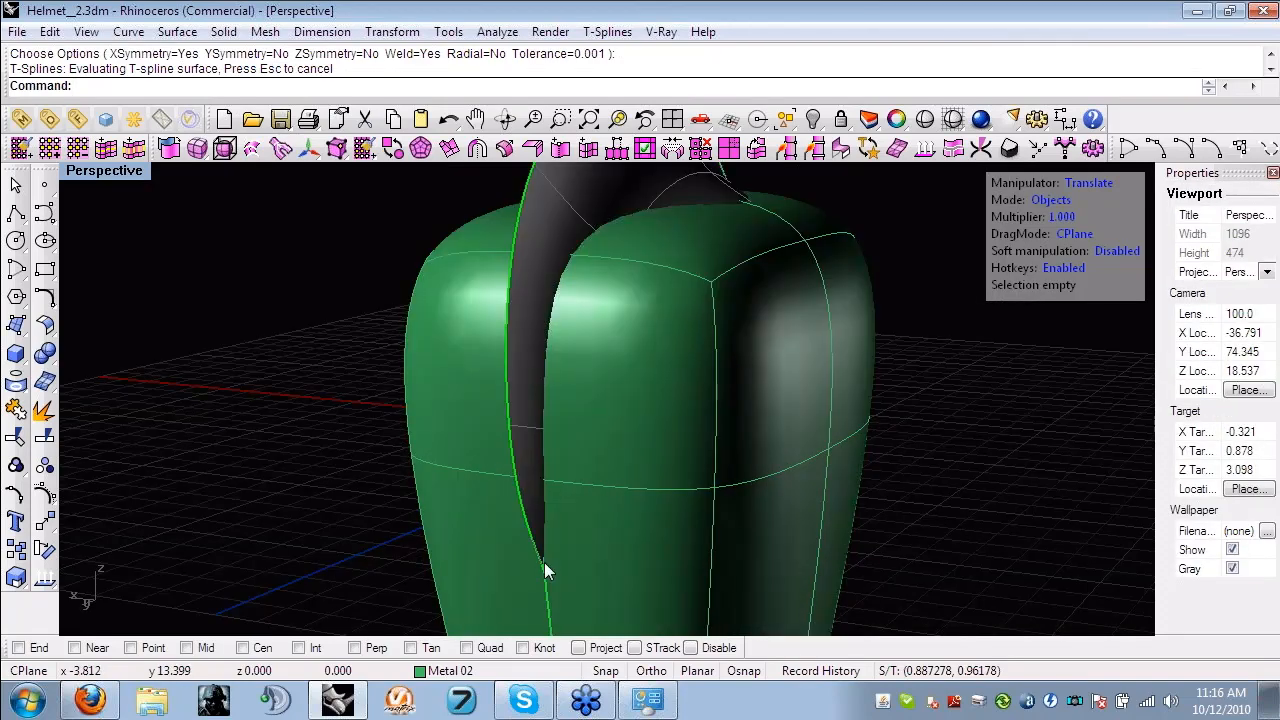
{"action": "scroll", "coordinate": [545, 563], "scroll_direction": "down", "scroll_amount": 5}
{"action": "mouse_move", "coordinate": [545, 563]}
{"action": "right_mouse_down"}
{"action": "mouse_move", "coordinate": [787, 403]}
{"action": "mouse_move", "coordinate": [562, 569]}
{"action": "right_mouse_up"}
{"action": "key", "text": "s"}
{"action": "left_click", "coordinate": [578, 448]}
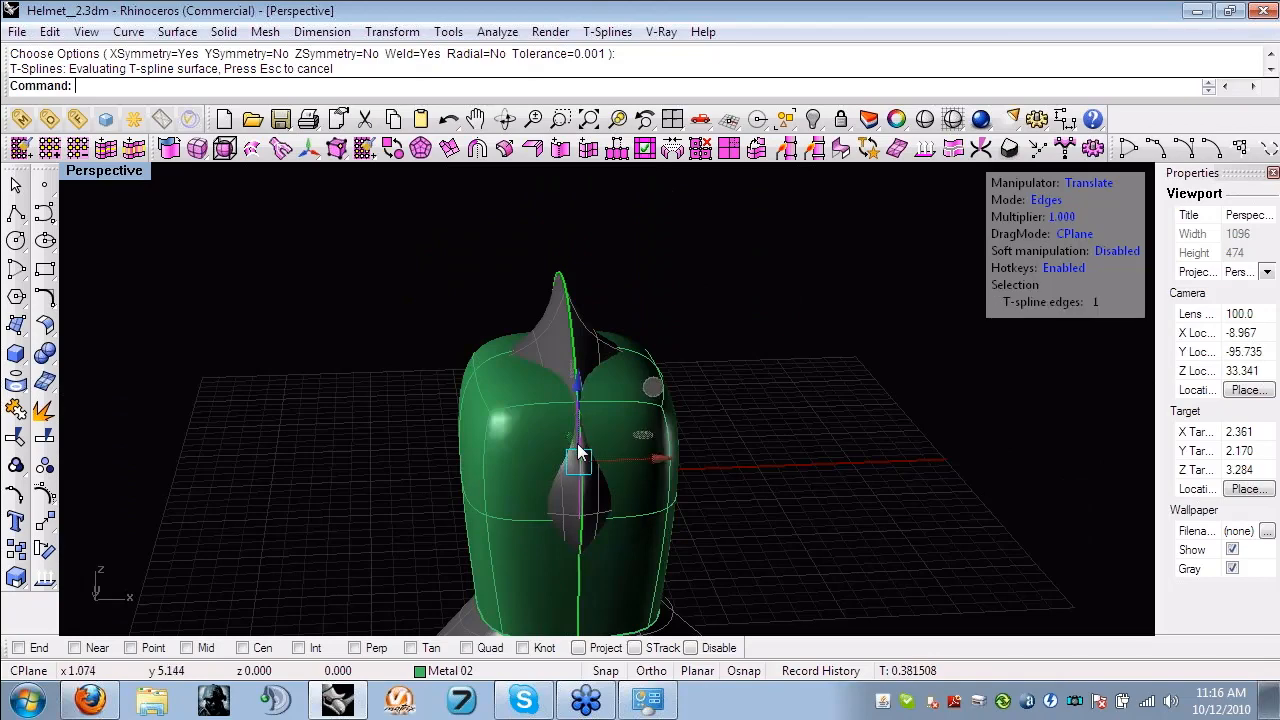
{"action": "right_click_drag", "start_coordinate": [578, 452], "coordinate": [777, 406]}
{"action": "scroll", "coordinate": [786, 390], "scroll_direction": "up", "scroll_amount": 5}
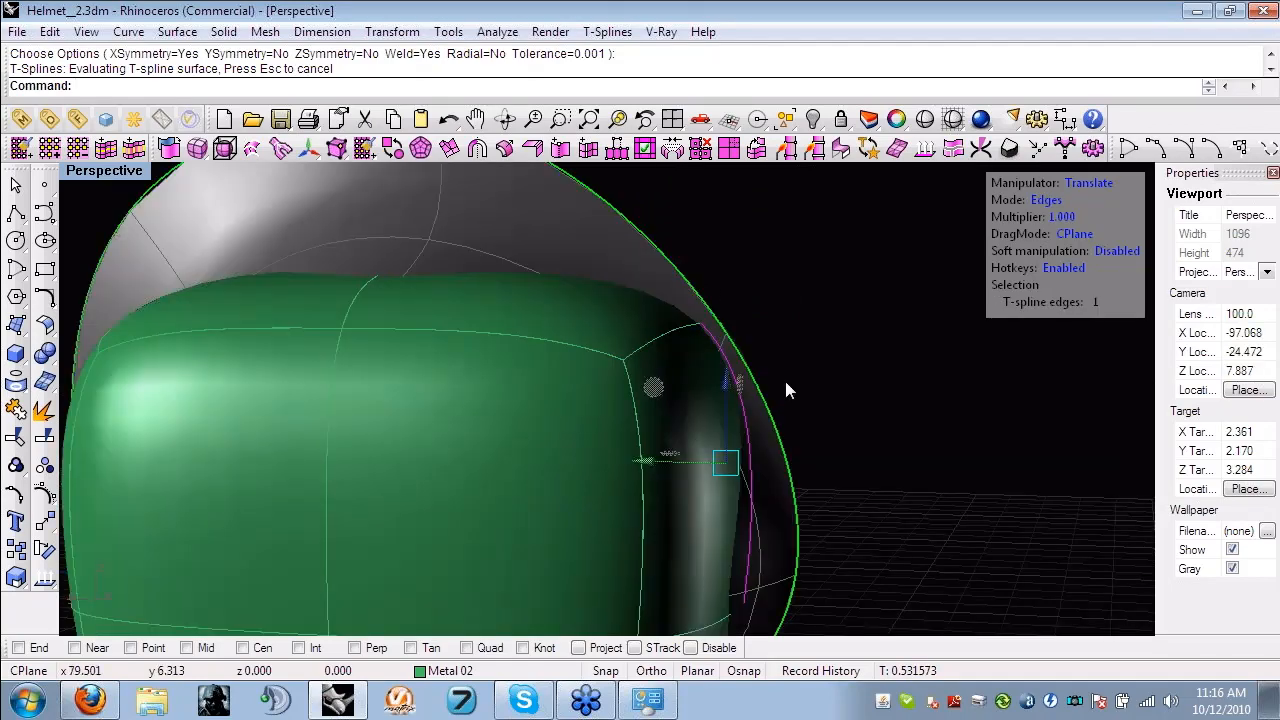
{"action": "key", "text": "a"}
{"action": "right_click_drag", "start_coordinate": [800, 536], "coordinate": [700, 553]}
{"action": "left_click", "coordinate": [686, 552]}
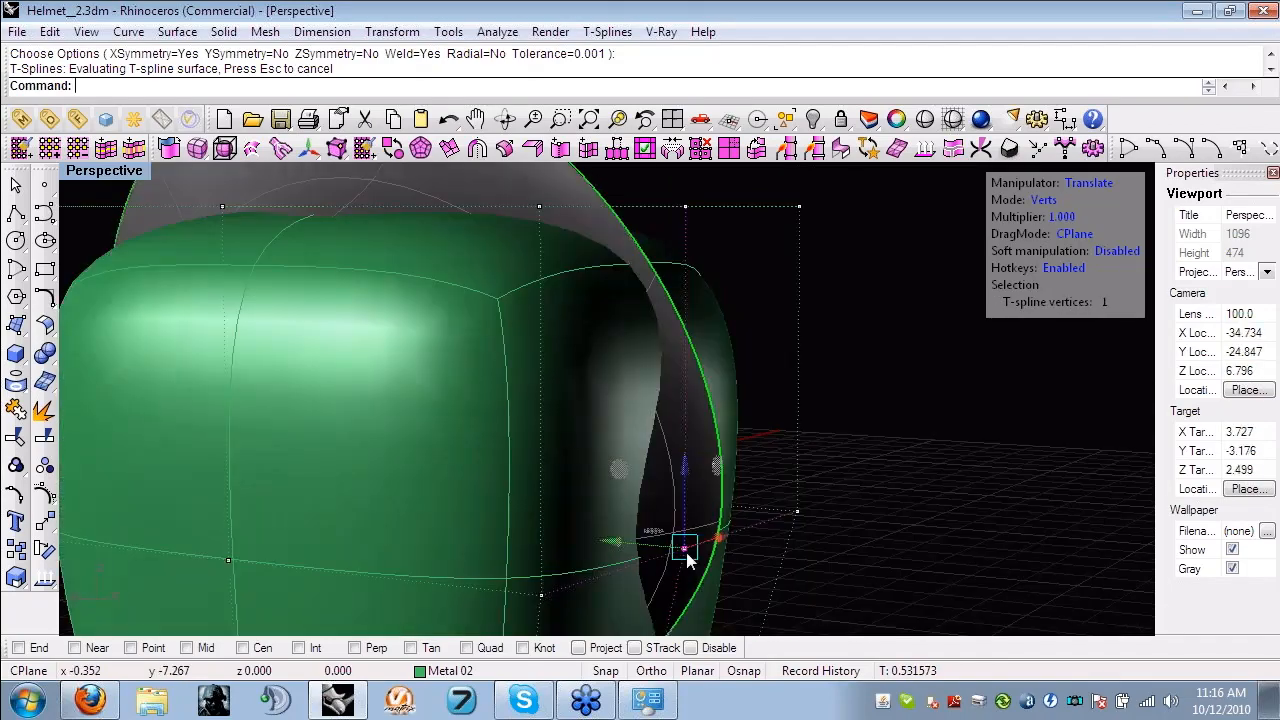
{"action": "left_click_drag", "start_coordinate": [604, 541], "coordinate": [648, 547]}
{"action": "right_click_drag", "start_coordinate": [420, 350], "coordinate": [761, 457], "text": "shift"}
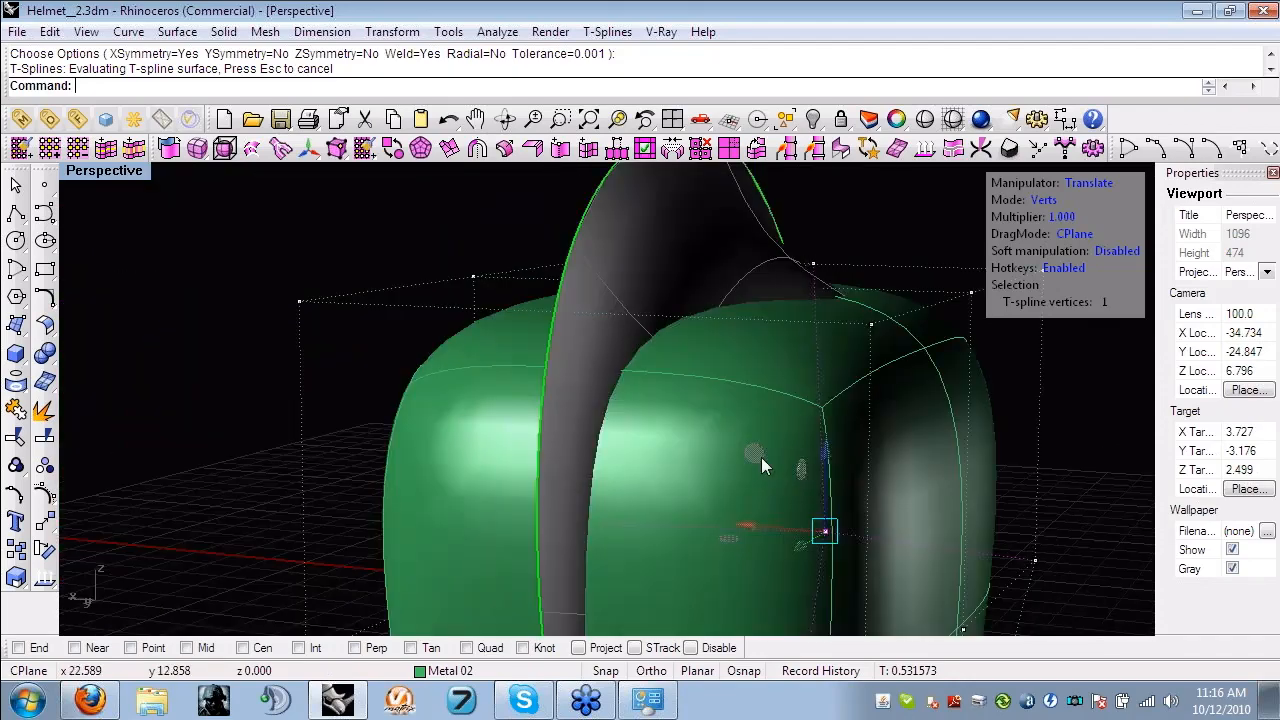
- Insert a new edge loop with Simple insertion across the edge ring running beside the shell's symmetry centre line
{"action": "scroll", "coordinate": [761, 457], "scroll_direction": "down", "scroll_amount": 4}
{"action": "right_click_drag", "start_coordinate": [527, 400], "coordinate": [568, 395]}
{"action": "key", "text": "s"}
{"action": "left_click", "coordinate": [697, 535]}
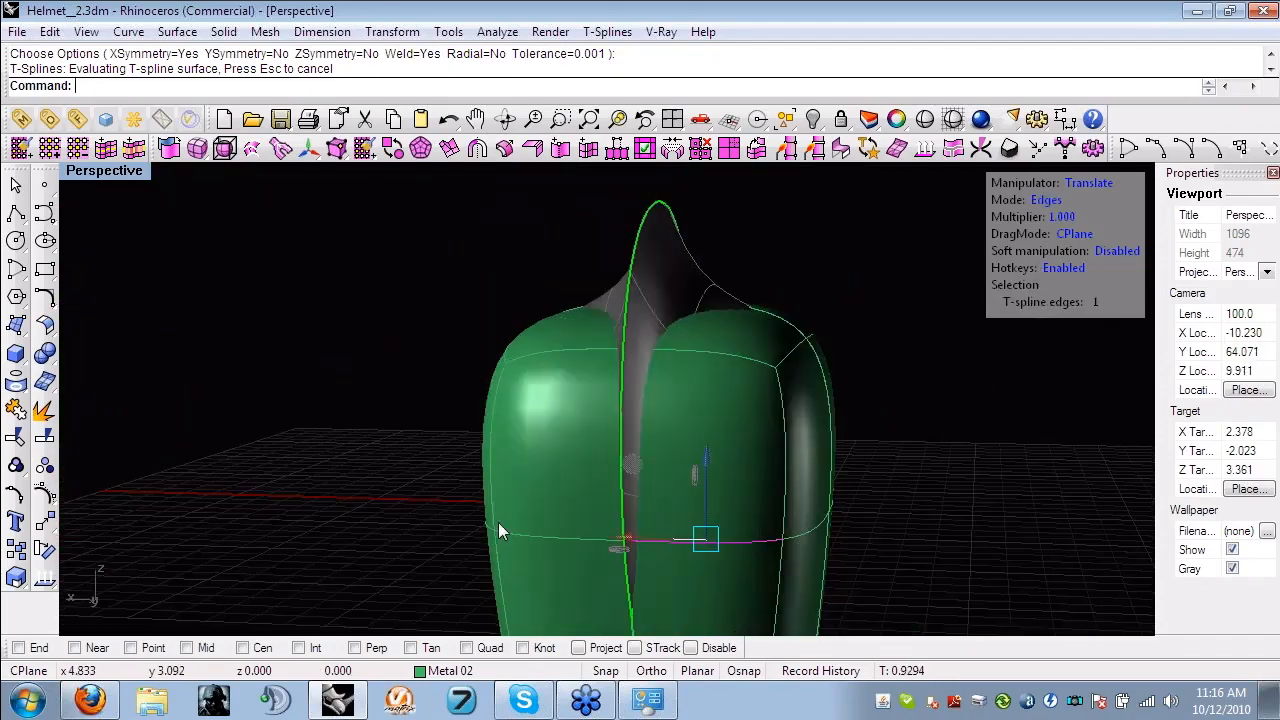
{"action": "left_click", "coordinate": [134, 152]}
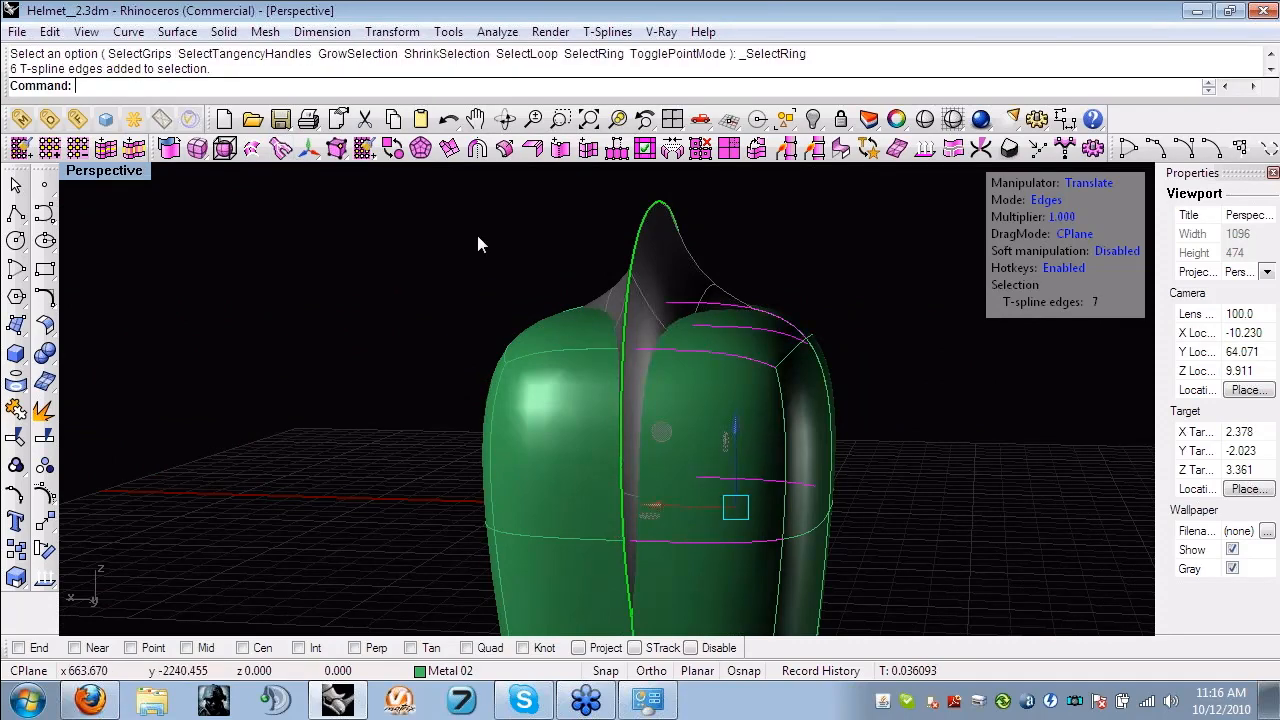
{"action": "left_click", "coordinate": [589, 148]}
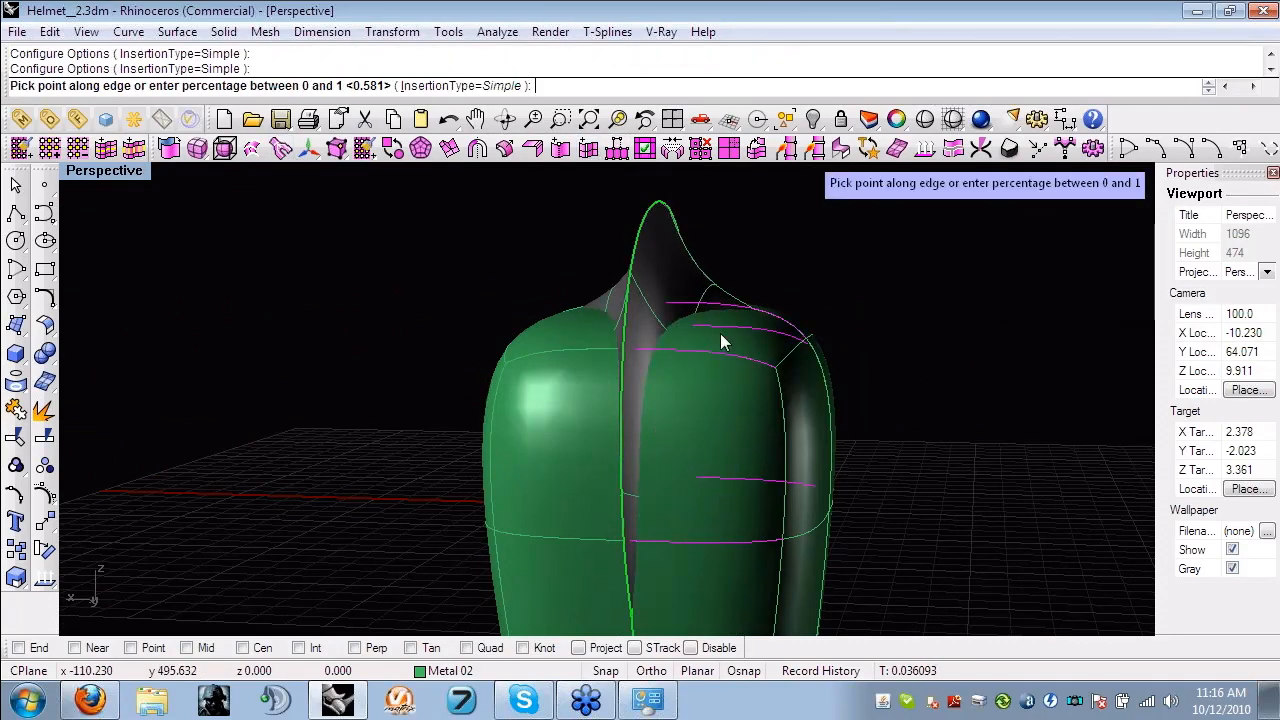
{"action": "left_click", "coordinate": [689, 353]}
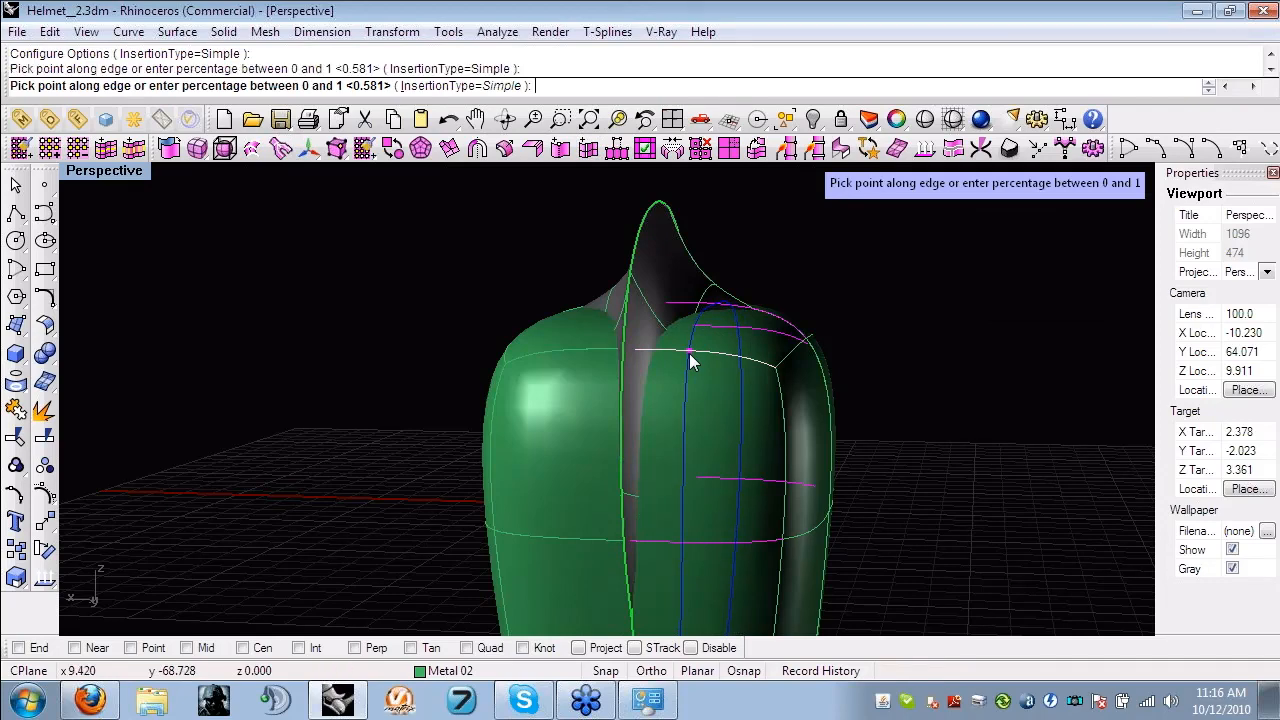
{"action": "key", "text": "Return"}
- Select the shell's centre-line edge loop and scale it outward to cover the reference helmet's crest
{"action": "right_click_drag", "start_coordinate": [798, 380], "coordinate": [669, 406]}
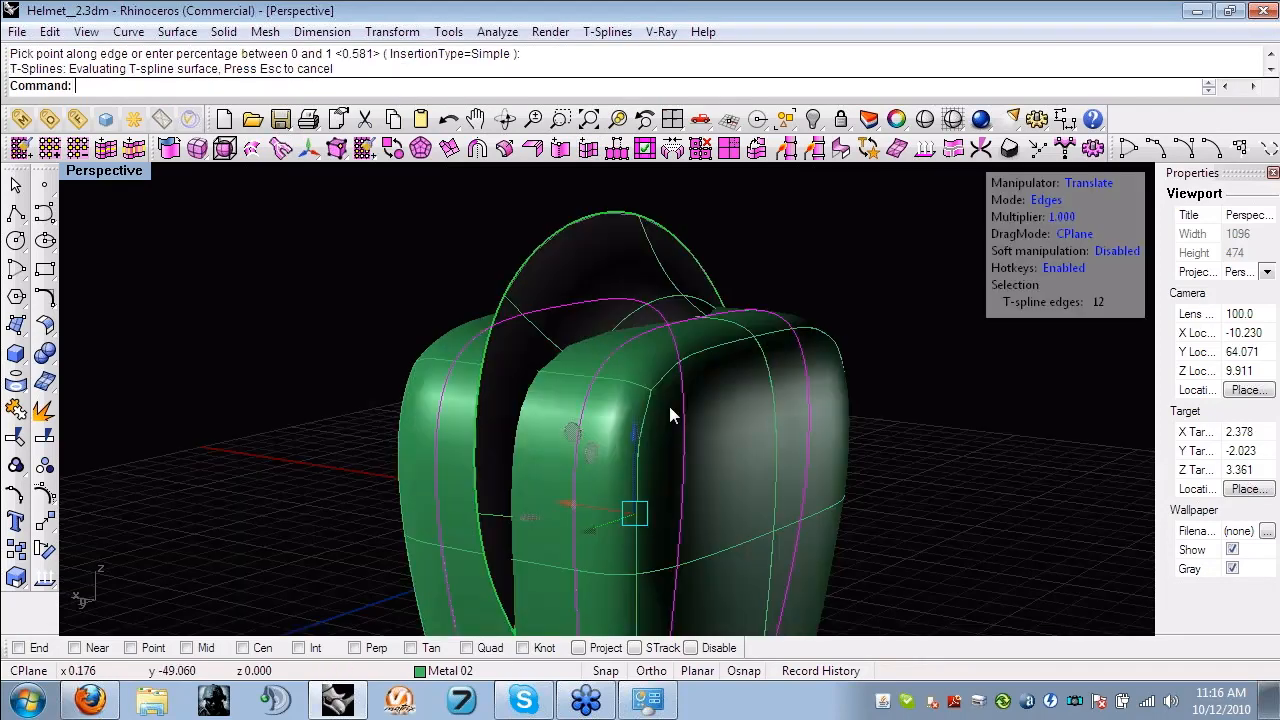
{"action": "double_click", "coordinate": [514, 626]}
{"action": "right_click_drag", "start_coordinate": [564, 530], "coordinate": [480, 413]}
{"action": "key", "text": "r"}
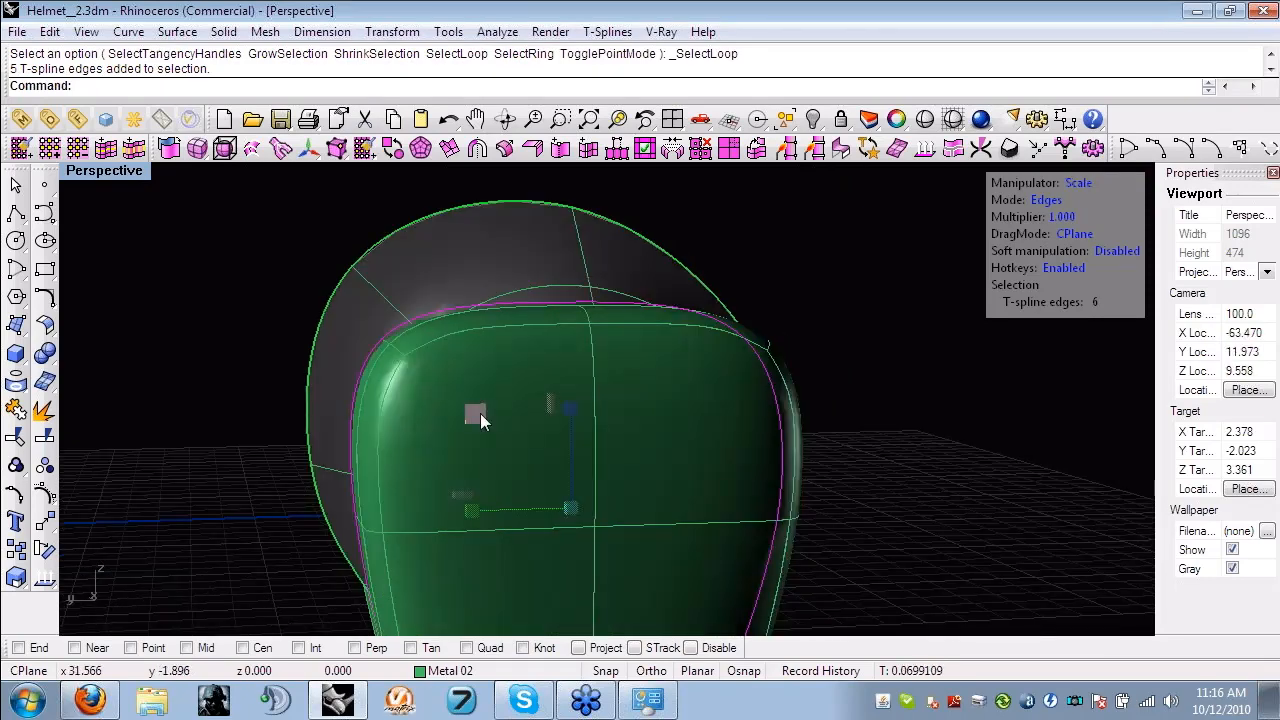
{"action": "left_click_drag", "start_coordinate": [480, 413], "coordinate": [390, 355]}
{"action": "right_click_drag", "start_coordinate": [388, 355], "coordinate": [324, 351]}
- Raise the top centre control point of the crest along Z
{"action": "key", "text": "a"}
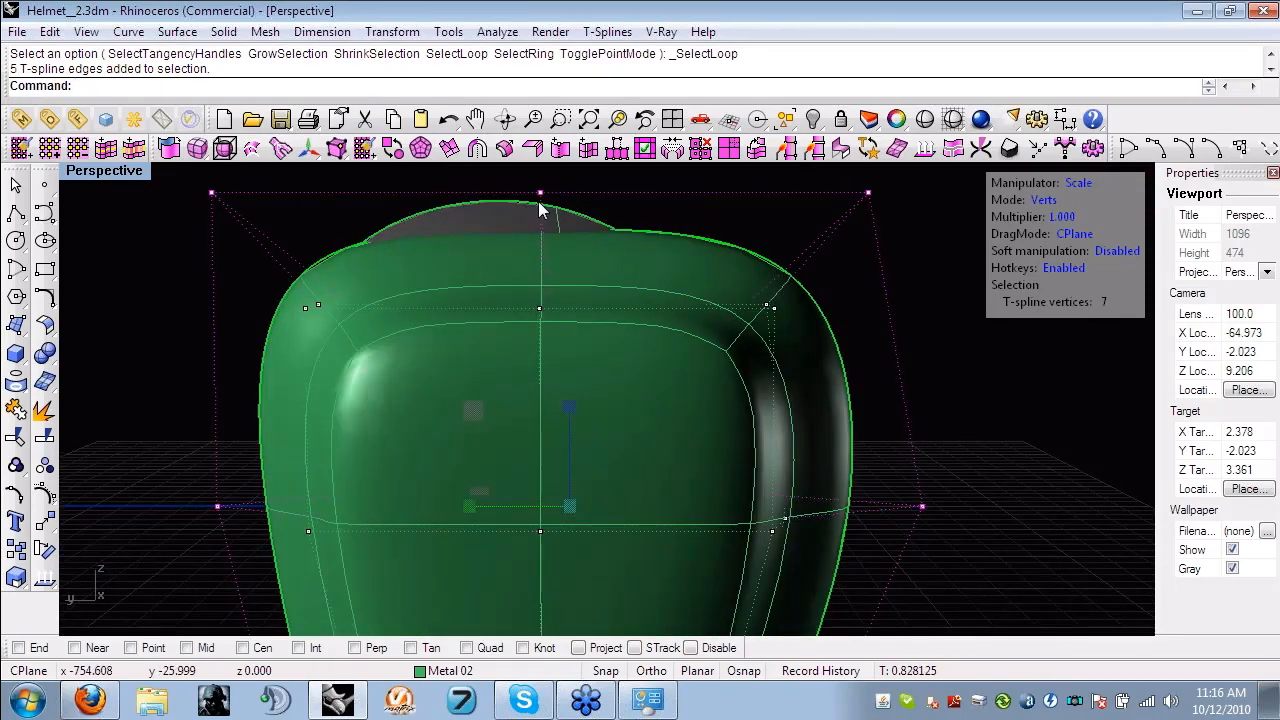
{"action": "left_click", "coordinate": [540, 194]}
{"action": "right_click_drag", "start_coordinate": [573, 201], "coordinate": [577, 341], "text": "shift"}
{"action": "key", "text": "w"}
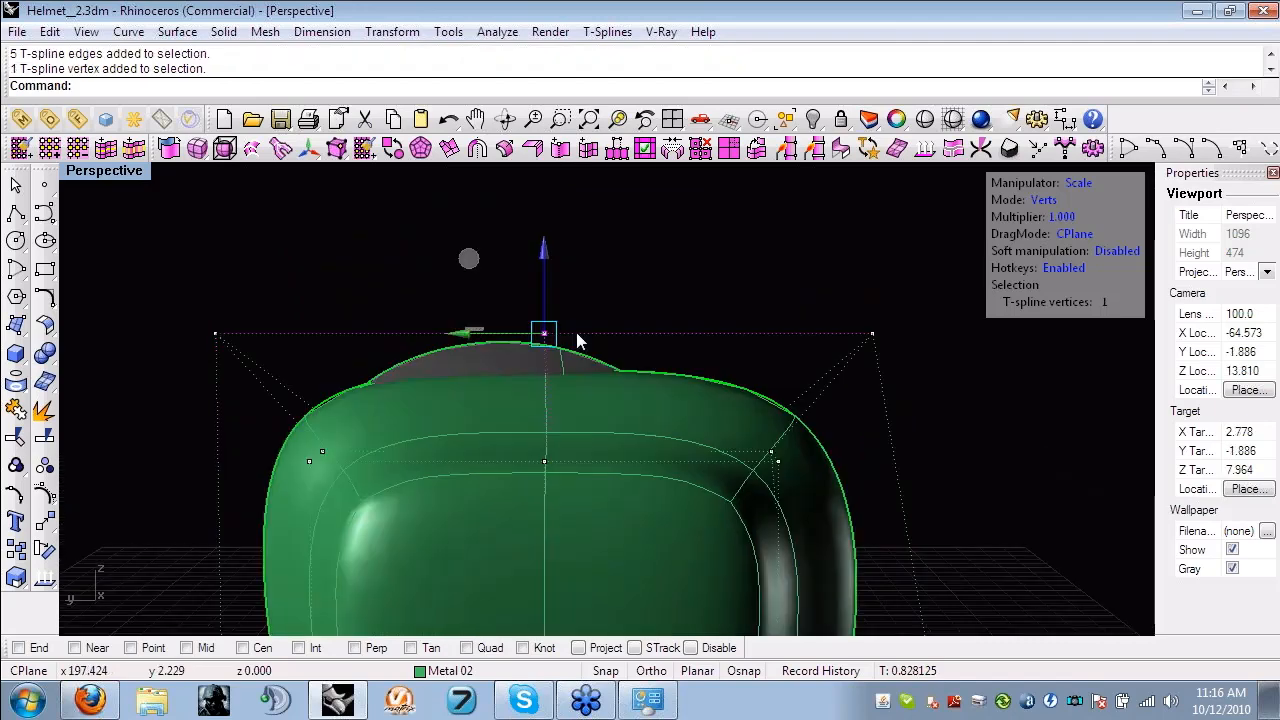
{"action": "left_click_drag", "start_coordinate": [544, 251], "coordinate": [544, 181]}
{"action": "left_click", "coordinate": [906, 410]}
- Move the mid-height control point on the crest's negative-Y side inward along Y
{"action": "right_click_drag", "start_coordinate": [906, 404], "coordinate": [655, 310]}
{"action": "scroll", "coordinate": [673, 427], "scroll_direction": "up", "scroll_amount": 3}
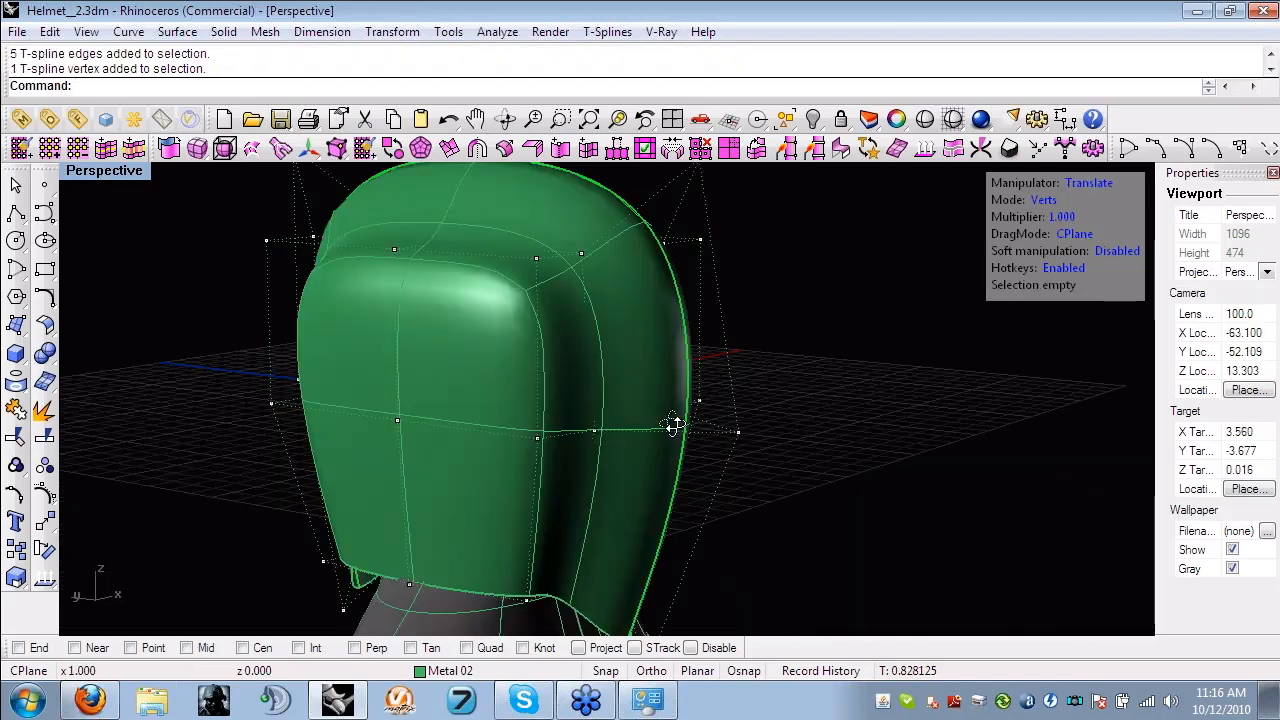
{"action": "right_click_drag", "start_coordinate": [673, 427], "coordinate": [800, 403]}
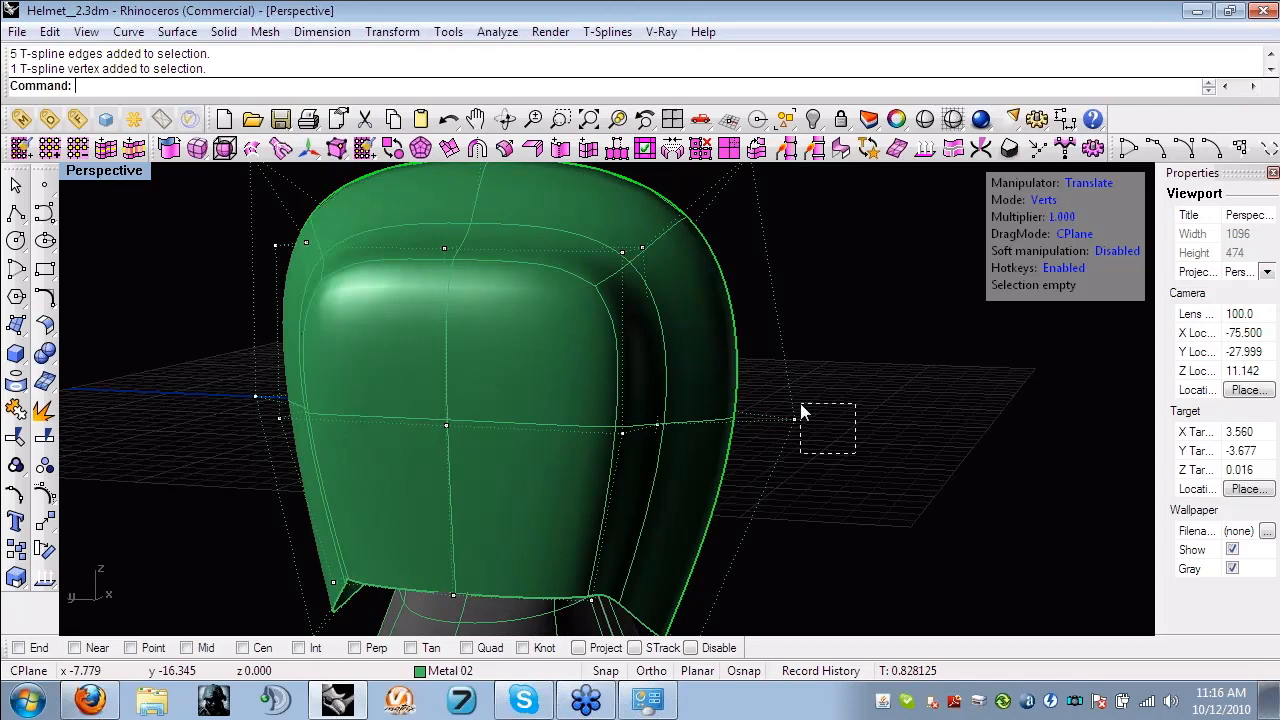
{"action": "left_click", "coordinate": [692, 414]}
{"action": "left_click_drag", "start_coordinate": [692, 412], "coordinate": [647, 411]}
{"action": "right_click_drag", "start_coordinate": [647, 411], "coordinate": [1052, 273]}
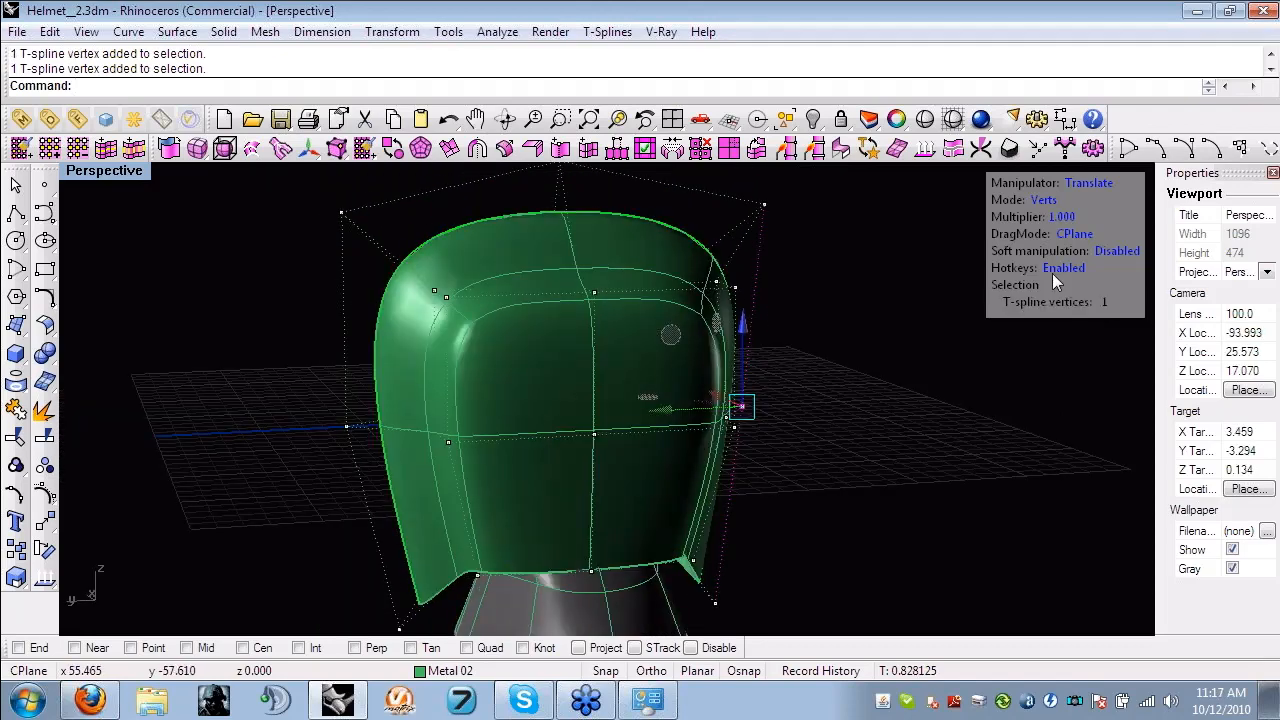
- Raise the two centre-line control points at opposite ends of the lower rim to level the rim
{"action": "right_click_drag", "start_coordinate": [514, 515], "coordinate": [450, 405], "text": "shift"}
{"action": "left_click_drag", "start_coordinate": [329, 437], "coordinate": [427, 510]}
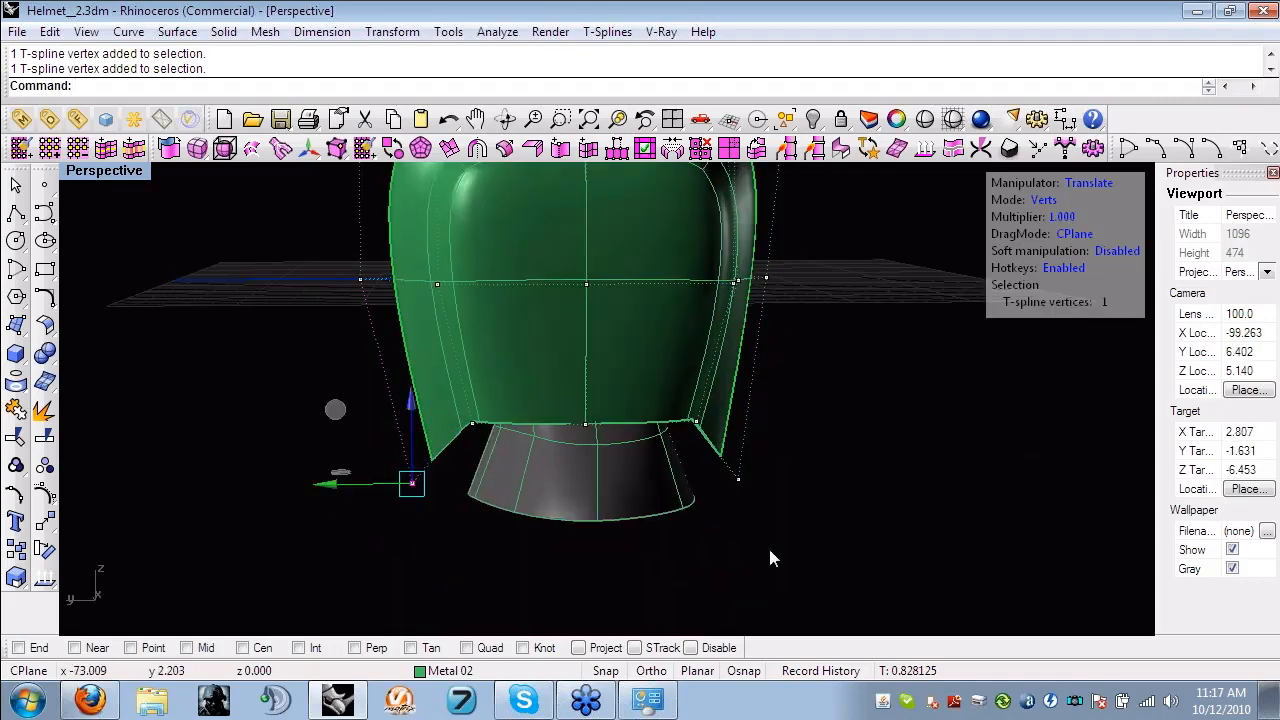
{"action": "left_click_drag", "start_coordinate": [712, 450], "coordinate": [769, 550], "text": "shift"}
{"action": "left_click_drag", "start_coordinate": [573, 397], "coordinate": [591, 325]}
{"action": "left_click", "coordinate": [626, 547]}
{"action": "right_click_drag", "start_coordinate": [626, 547], "coordinate": [800, 407]}
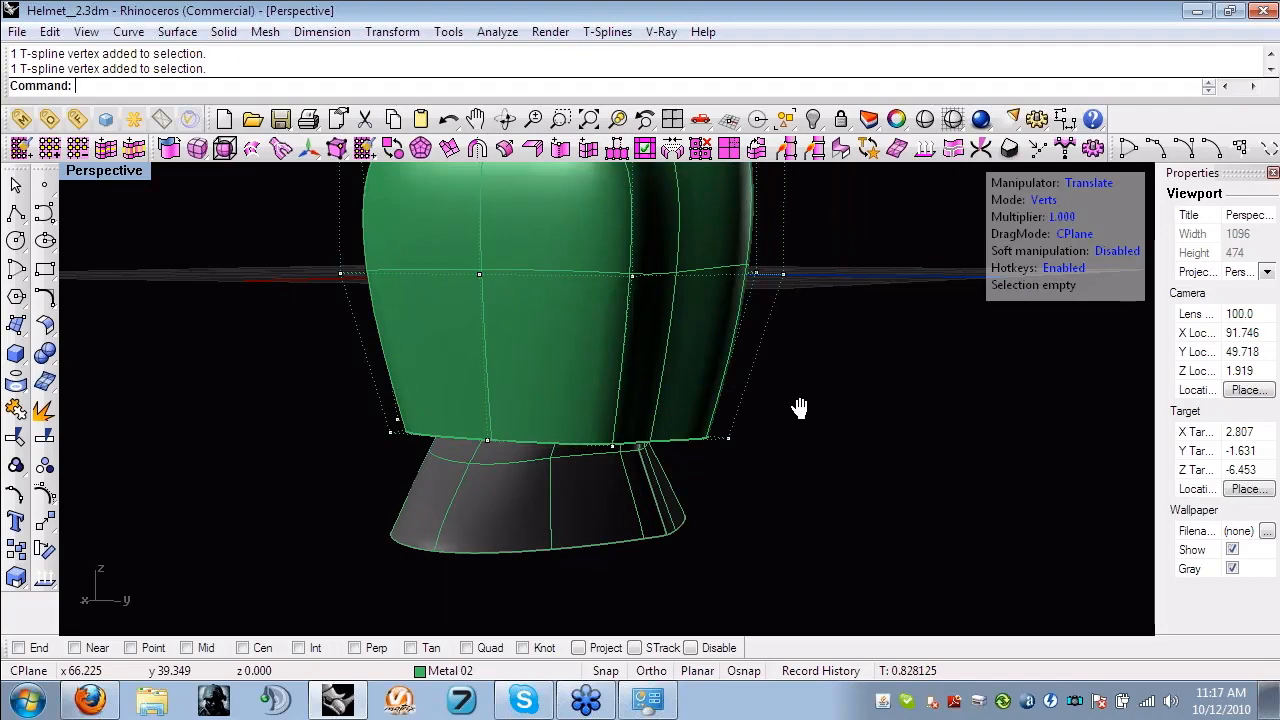
- Adjust the lower rim's centre control point at the positive-Y end along Y
{"action": "scroll", "coordinate": [714, 444], "scroll_direction": "up", "scroll_amount": 3}
{"action": "left_click", "coordinate": [726, 441]}
{"action": "scroll", "coordinate": [726, 441], "scroll_direction": "down", "scroll_amount": 4}
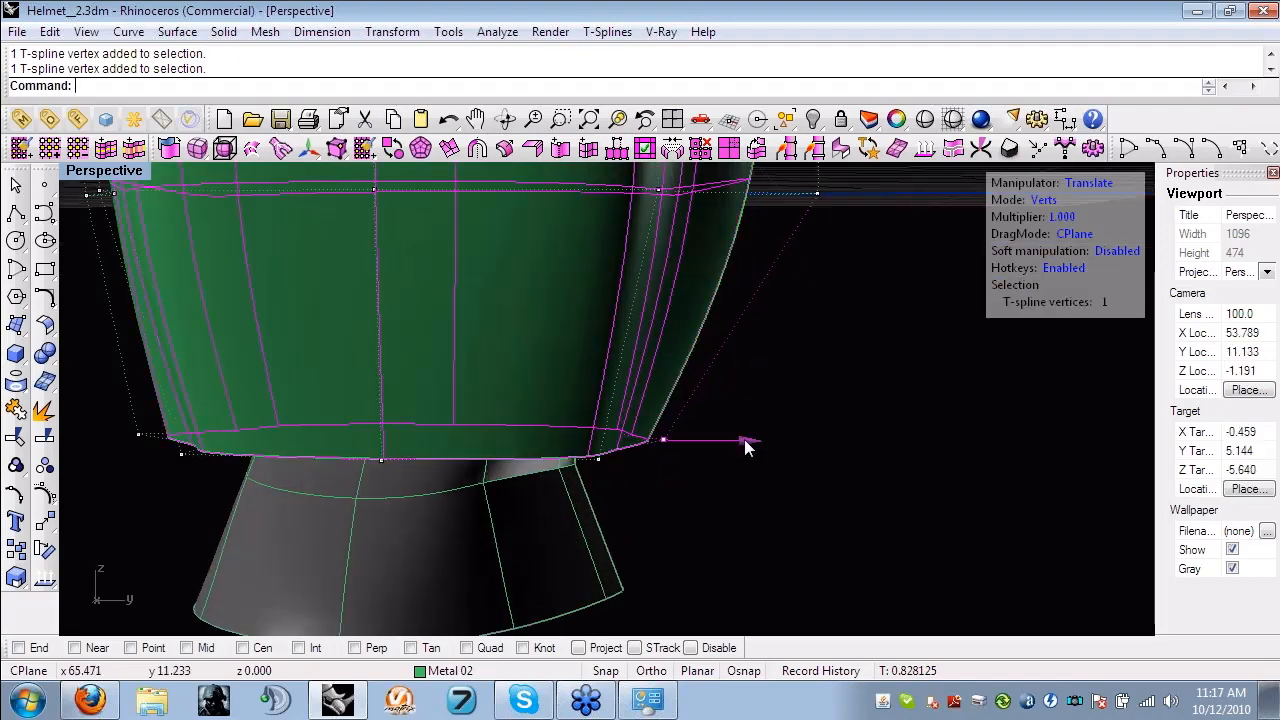
{"action": "left_click", "coordinate": [836, 500]}
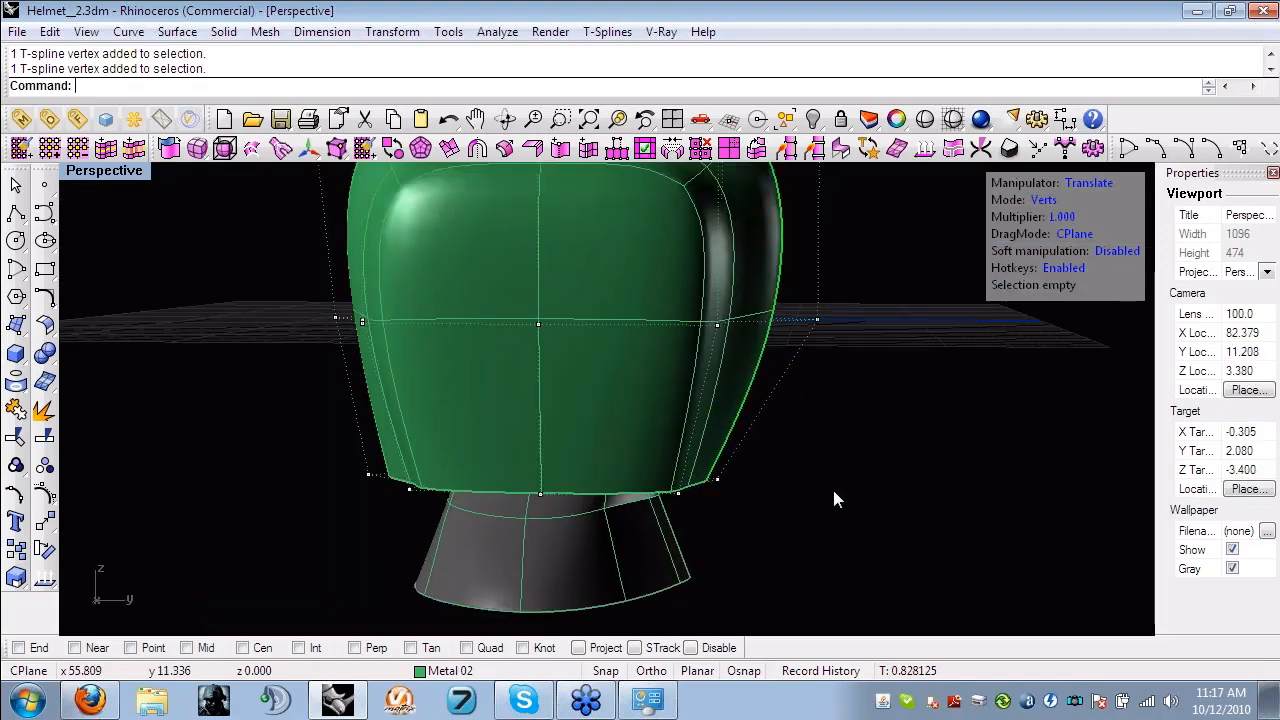
- Demonstrate selection in edge, face and object modes on the shell, and return to vertex mode
{"action": "left_click", "coordinate": [1046, 200]}
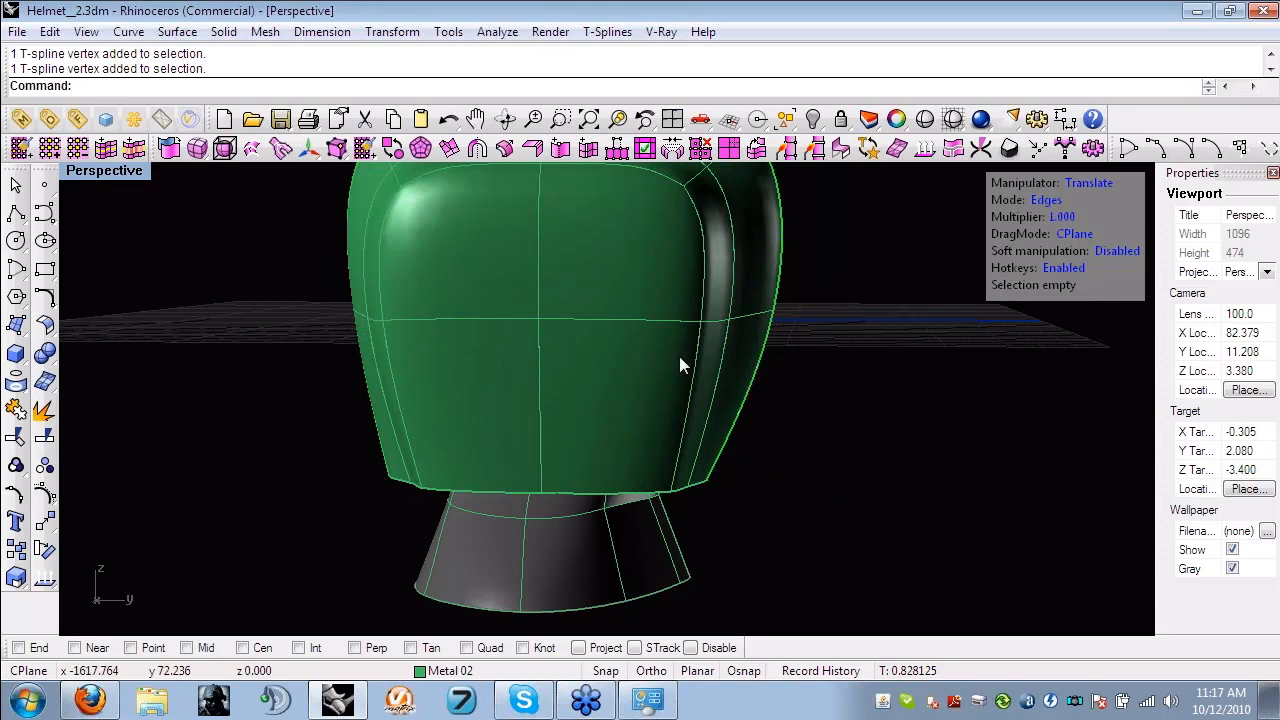
{"action": "left_click", "coordinate": [670, 321]}
{"action": "left_click", "coordinate": [1046, 200]}
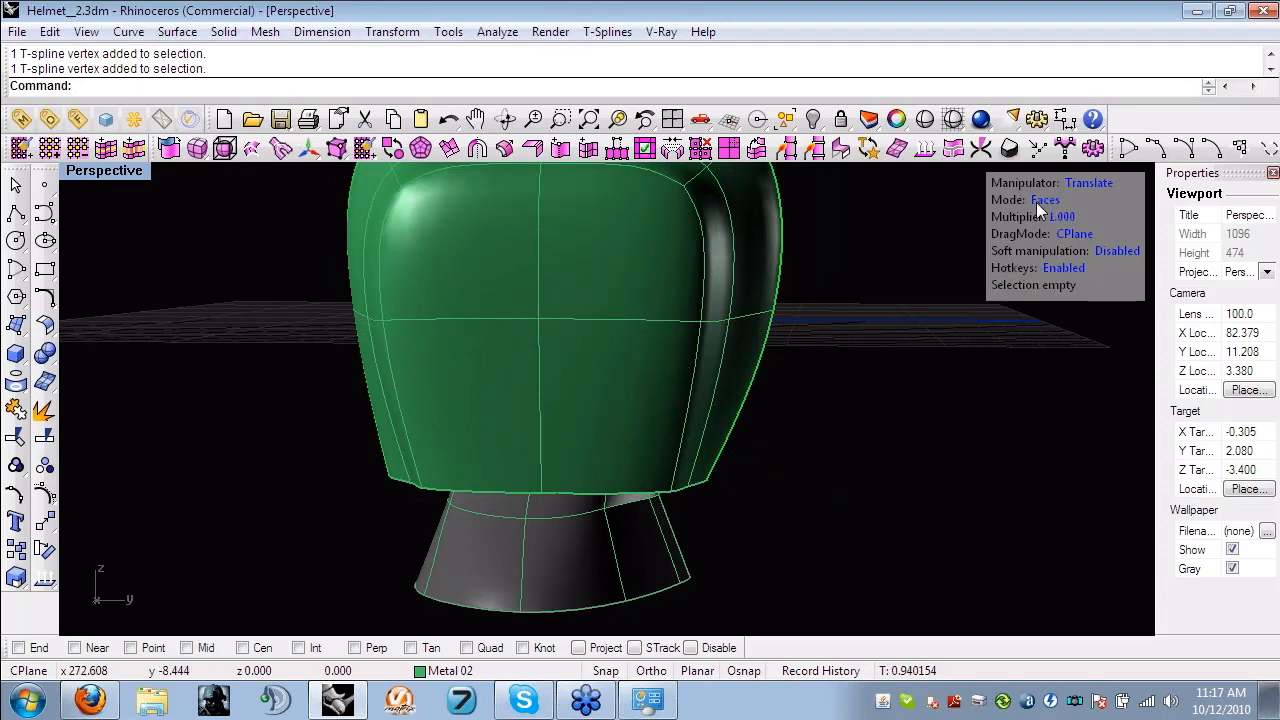
{"action": "left_click", "coordinate": [602, 290]}
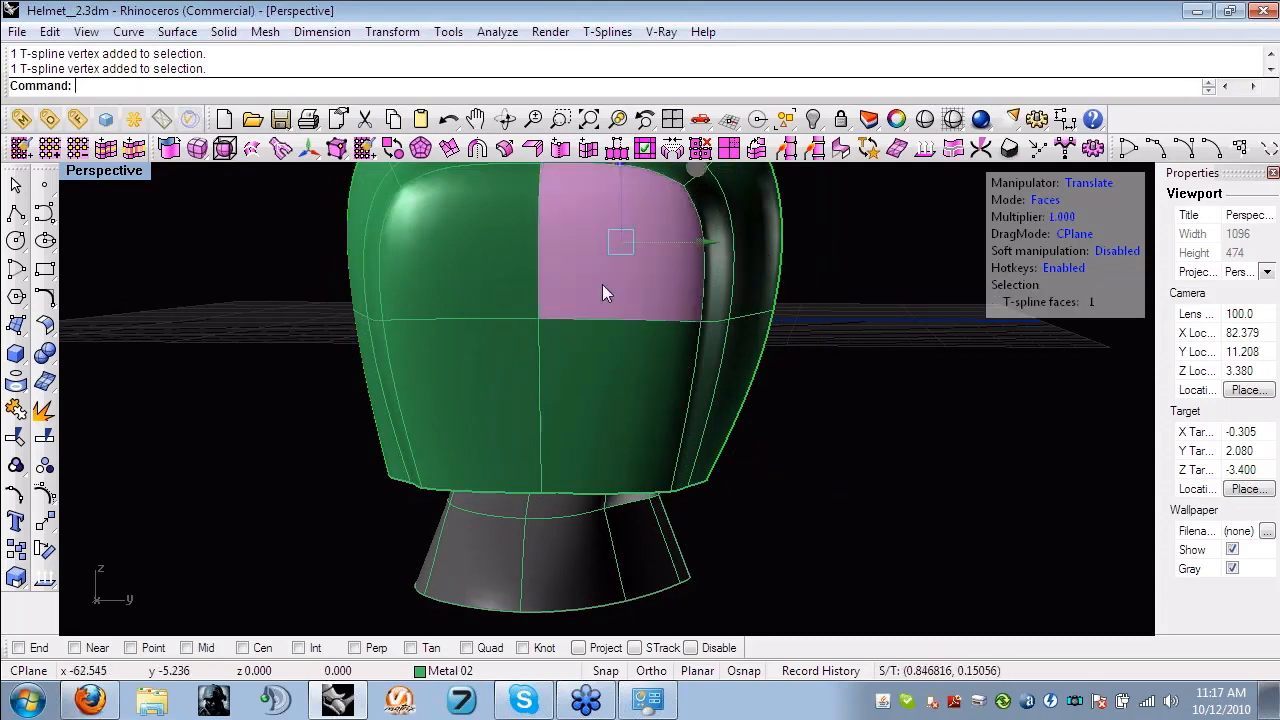
{"action": "left_click", "coordinate": [1047, 201]}
{"action": "left_click", "coordinate": [609, 226]}
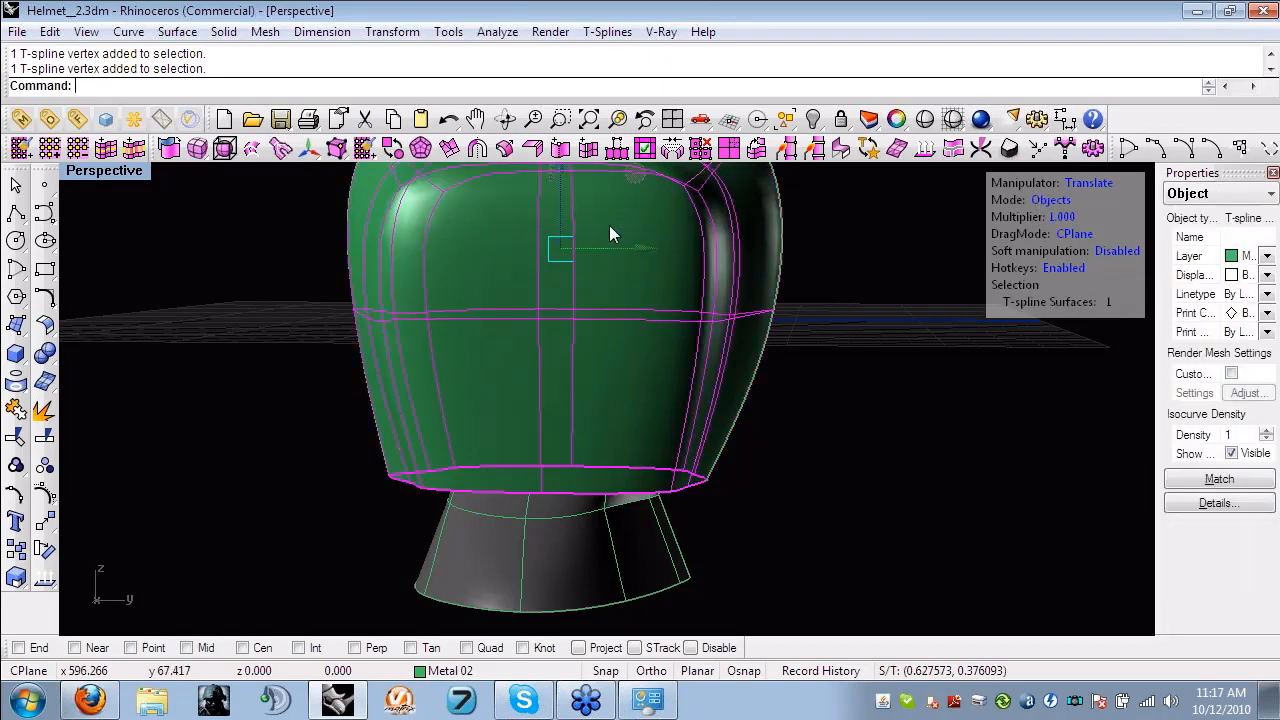
{"action": "left_click", "coordinate": [1052, 200]}
- Move the lower rim's centre control point at the negative-Y end inward along Y
{"action": "right_click_drag", "start_coordinate": [910, 423], "coordinate": [772, 408]}
{"action": "right_click_drag", "start_coordinate": [772, 409], "coordinate": [401, 451]}
{"action": "scroll", "coordinate": [649, 488], "scroll_direction": "up", "scroll_amount": 2}
{"action": "left_click_drag", "start_coordinate": [698, 521], "coordinate": [660, 500]}
{"action": "right_click_drag", "start_coordinate": [660, 500], "coordinate": [722, 481]}
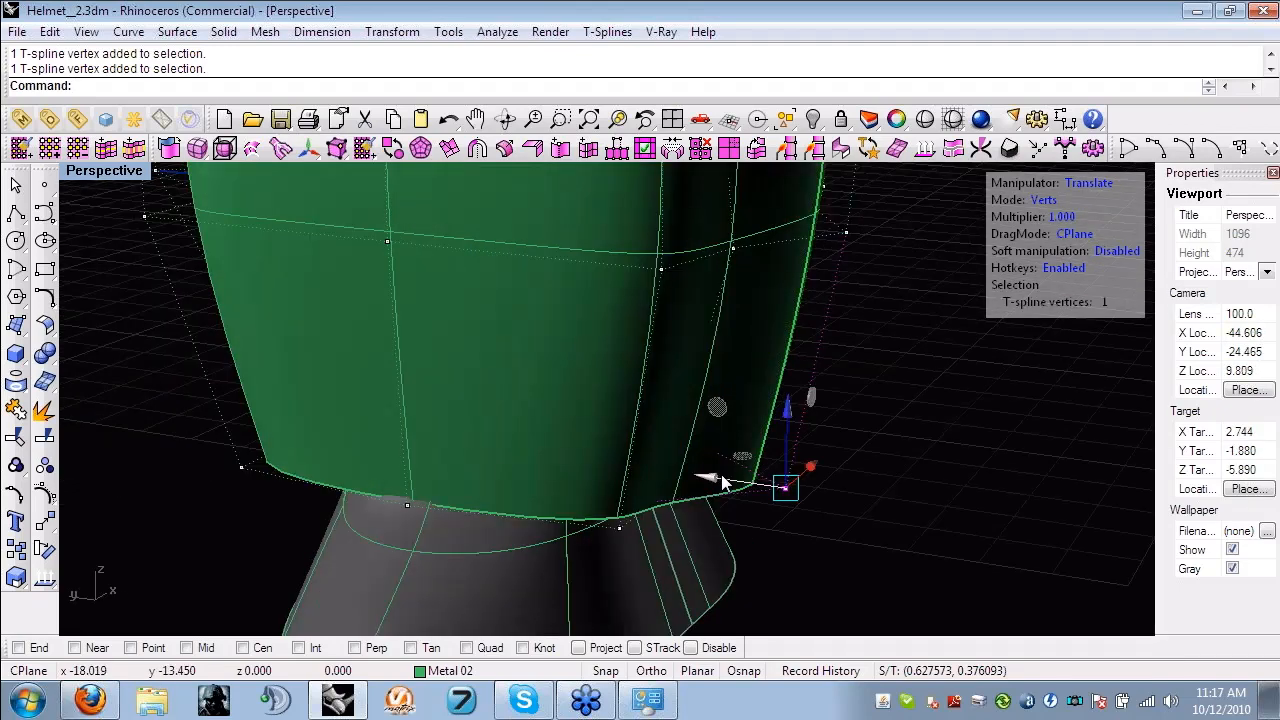
{"action": "left_click_drag", "start_coordinate": [713, 478], "coordinate": [665, 471]}
{"action": "key", "text": "Escape"}
- Examine the manipulator and selection hotkeys in the T-Splines options, and close them without saving changes
{"action": "left_click", "coordinate": [1092, 150]}
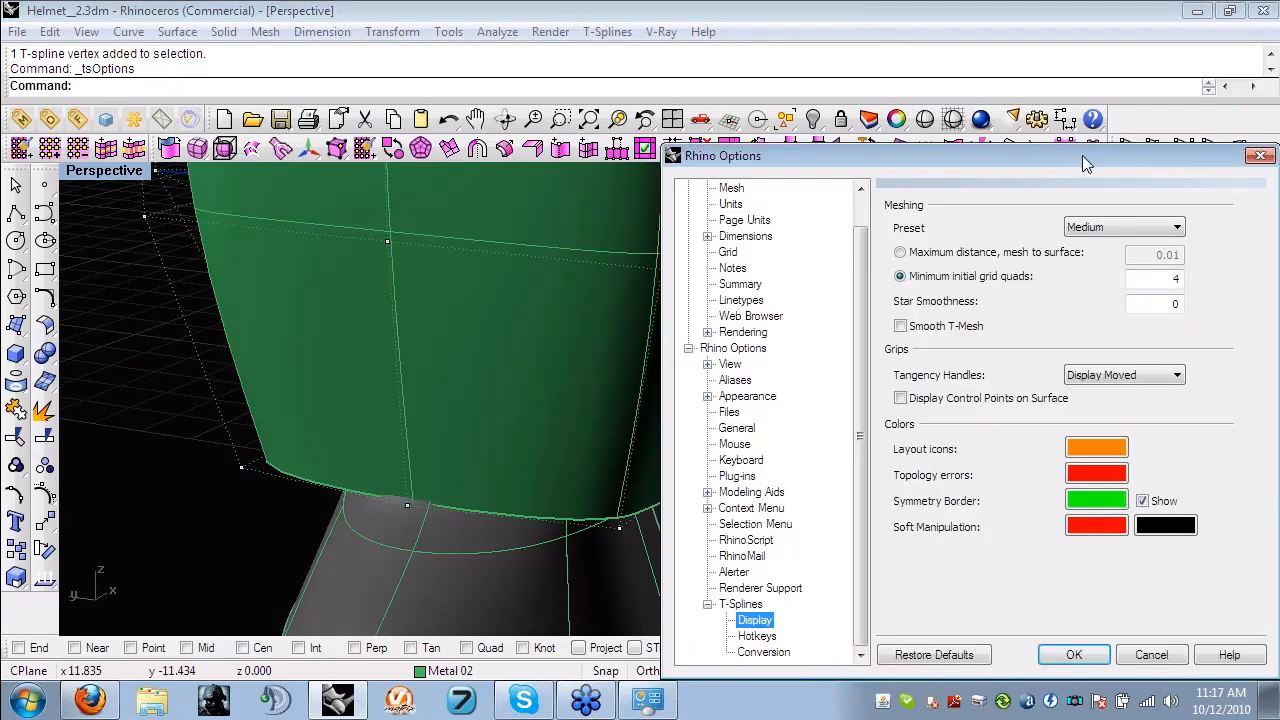
{"action": "left_click_drag", "start_coordinate": [1082, 155], "coordinate": [738, 86]}
{"action": "left_click", "coordinate": [413, 567]}
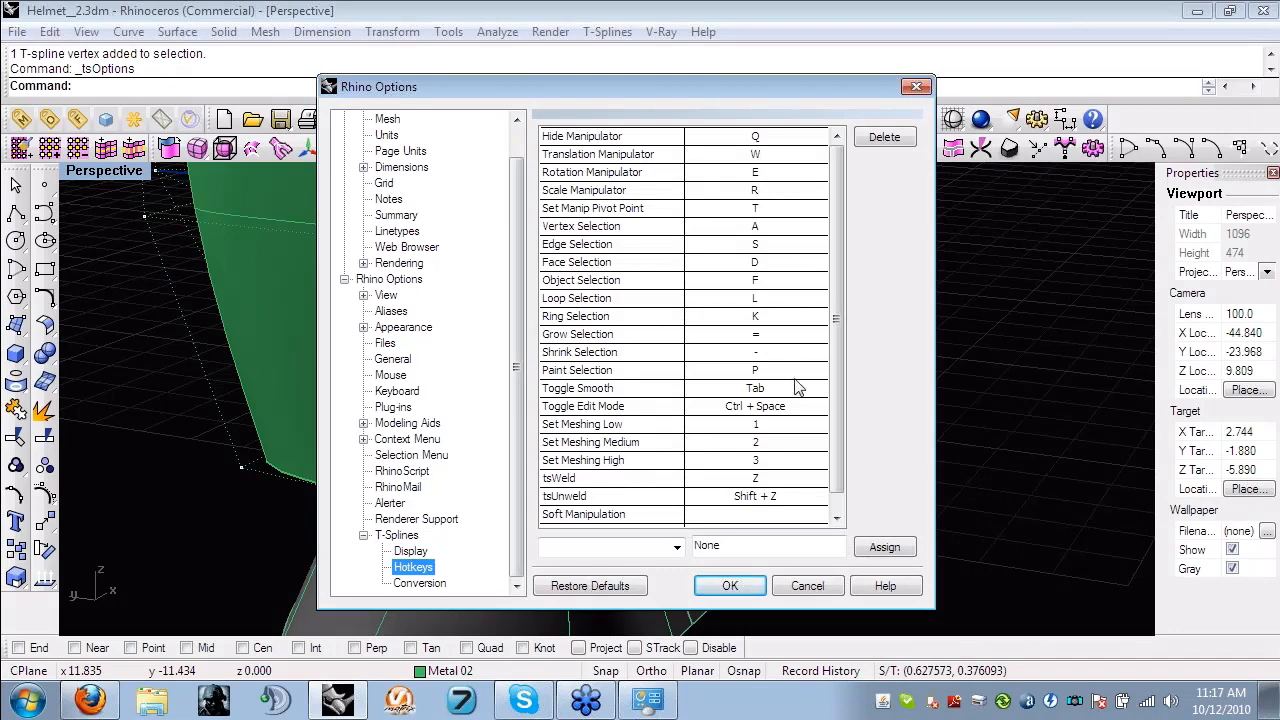
{"action": "left_click", "coordinate": [837, 516]}
{"action": "scroll", "coordinate": [837, 512], "scroll_direction": "up", "scroll_amount": 1}
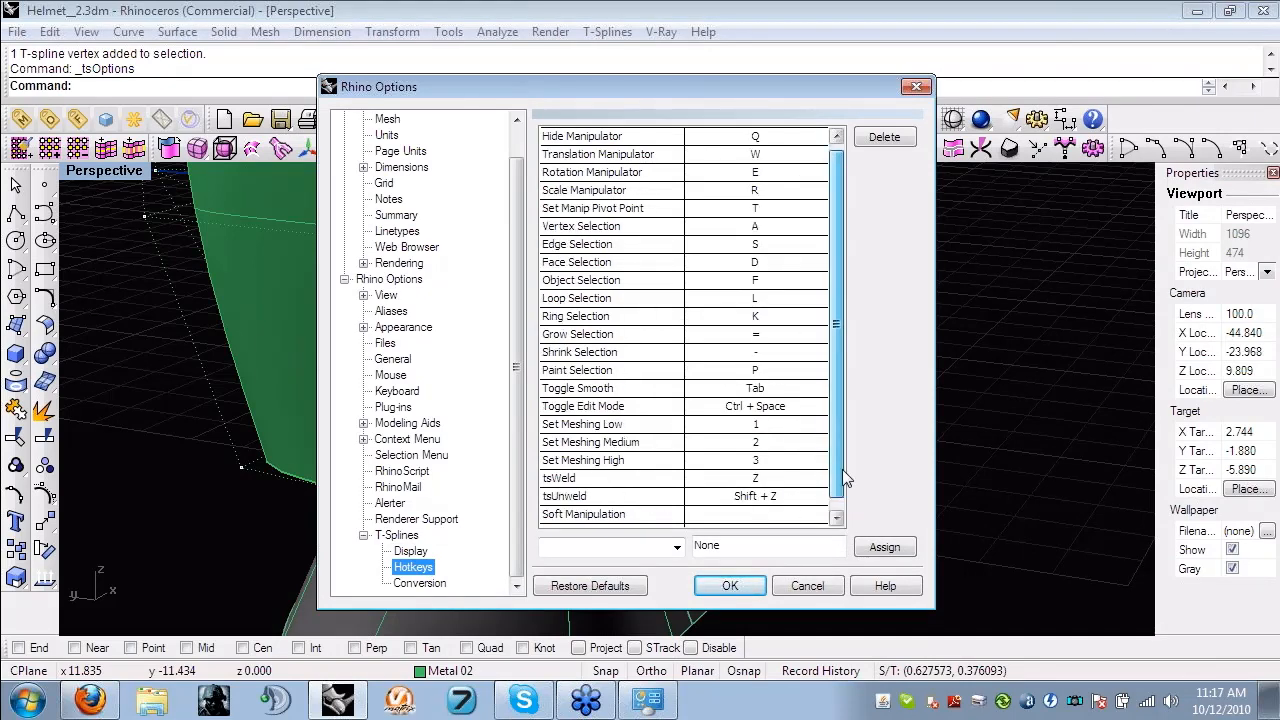
{"action": "left_click", "coordinate": [771, 154]}
{"action": "left_click", "coordinate": [771, 172]}
{"action": "left_click", "coordinate": [768, 190]}
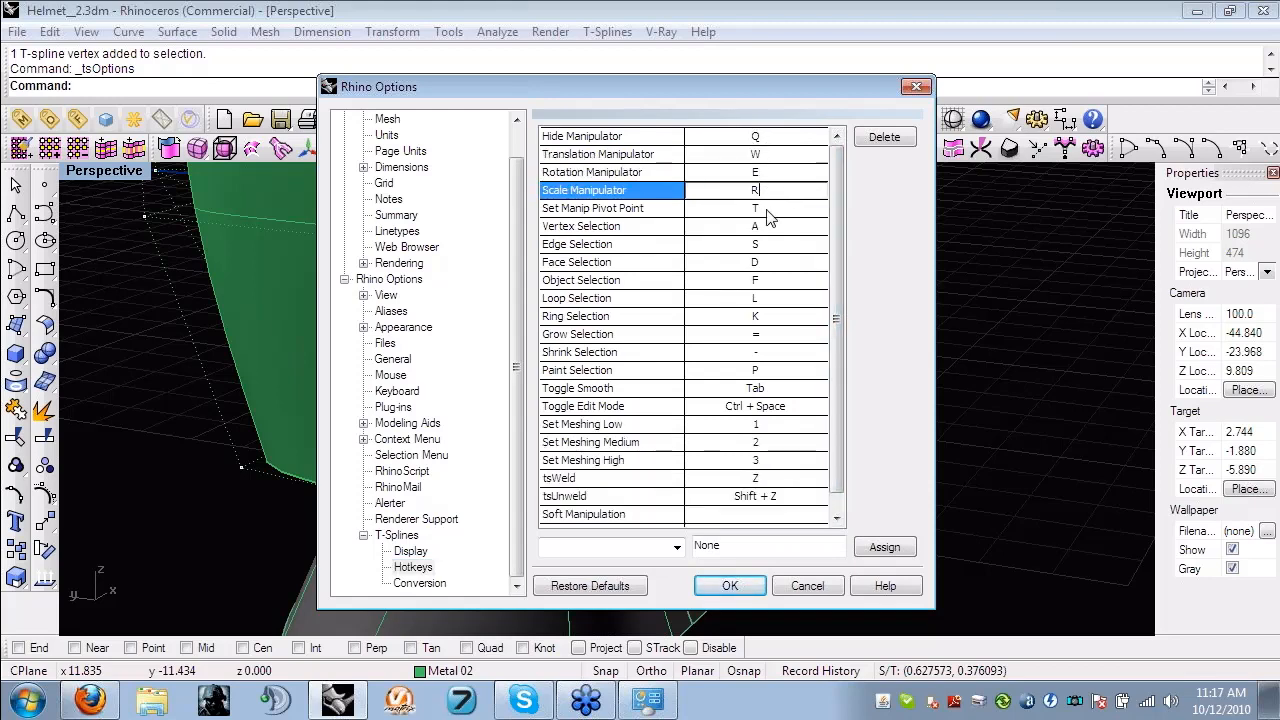
{"action": "left_click", "coordinate": [769, 208]}
{"action": "left_click", "coordinate": [807, 586]}
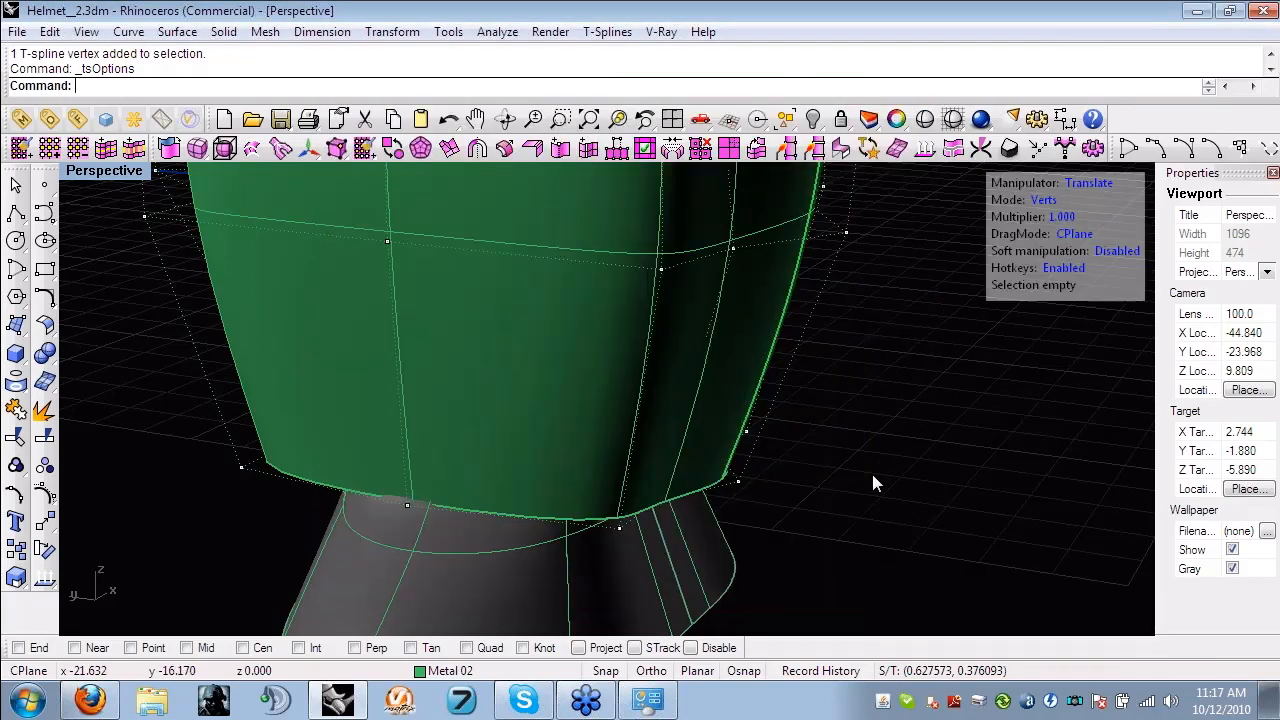
- Pull the central mid-height control point on the helmet's side outward along X to bulge both sides
{"action": "right_click_drag", "start_coordinate": [873, 483], "coordinate": [660, 487]}
{"action": "scroll", "coordinate": [546, 449], "scroll_direction": "up", "scroll_amount": 6}
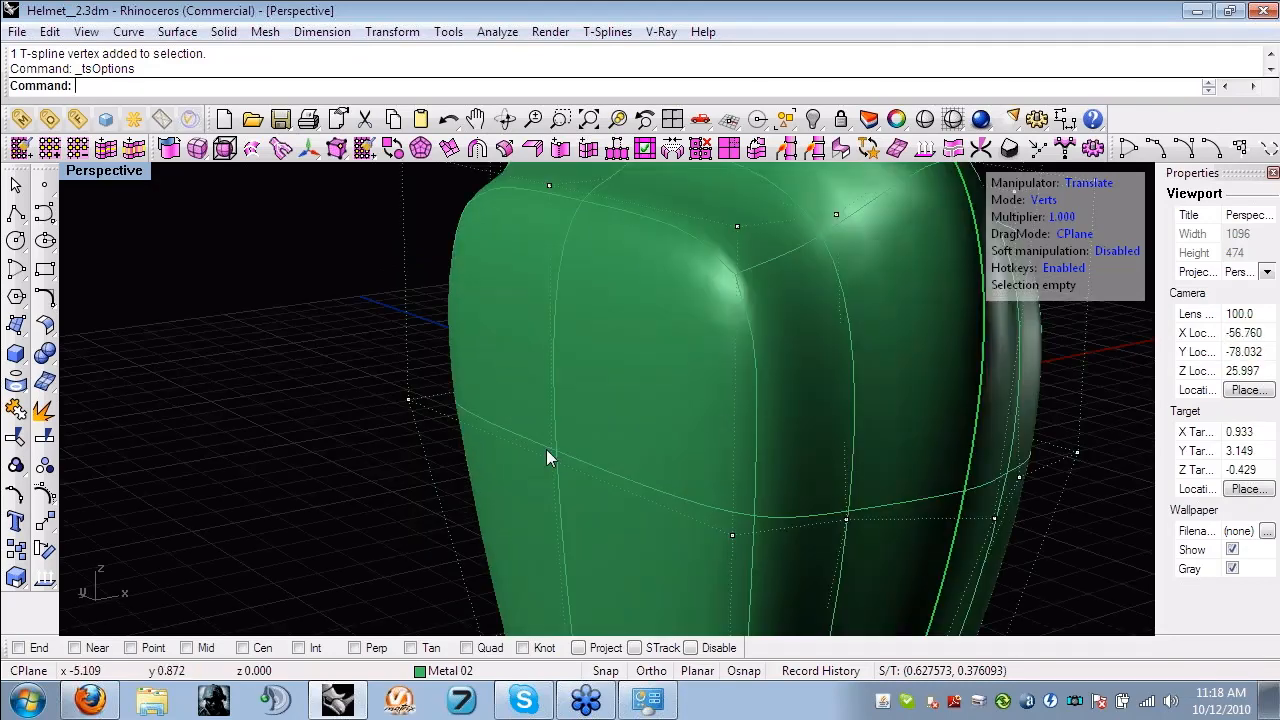
{"action": "left_click", "coordinate": [546, 449]}
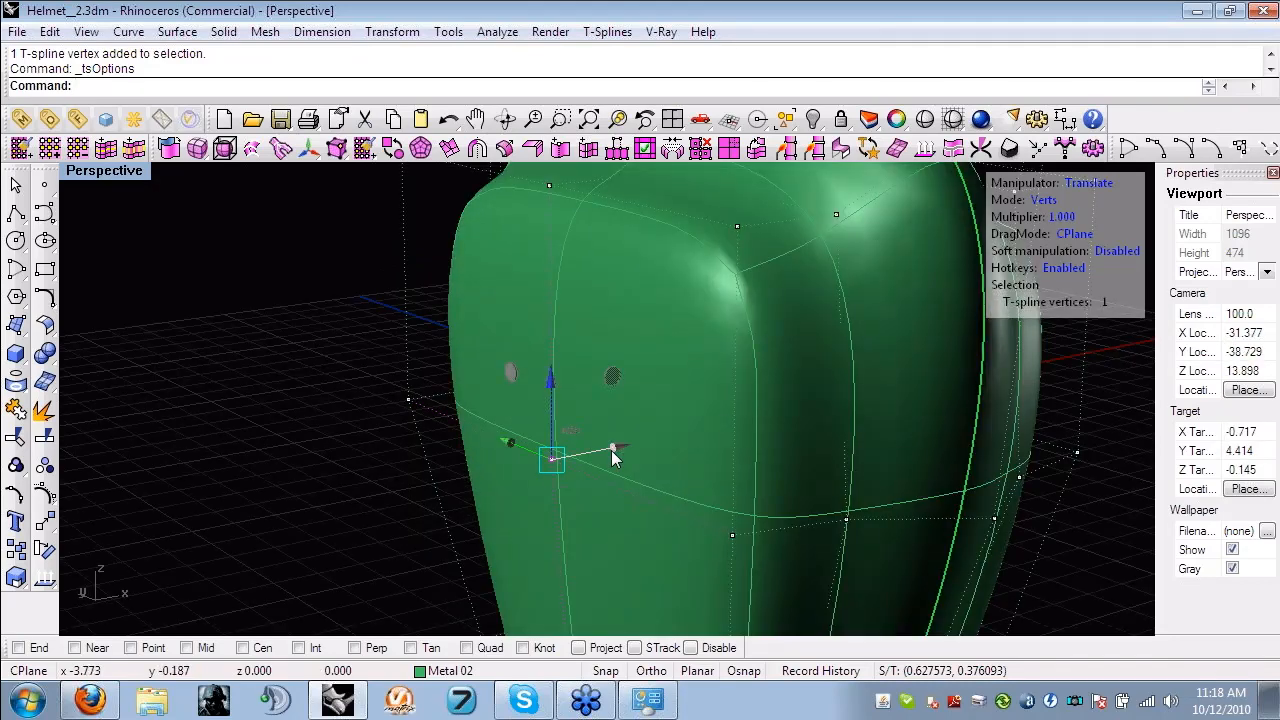
{"action": "scroll", "coordinate": [398, 436], "scroll_direction": "down", "scroll_amount": 7}
{"action": "right_click_drag", "start_coordinate": [398, 436], "coordinate": [708, 425]}
{"action": "scroll", "coordinate": [708, 425], "scroll_direction": "up", "scroll_amount": 4}
{"action": "left_click_drag", "start_coordinate": [778, 411], "coordinate": [823, 412]}
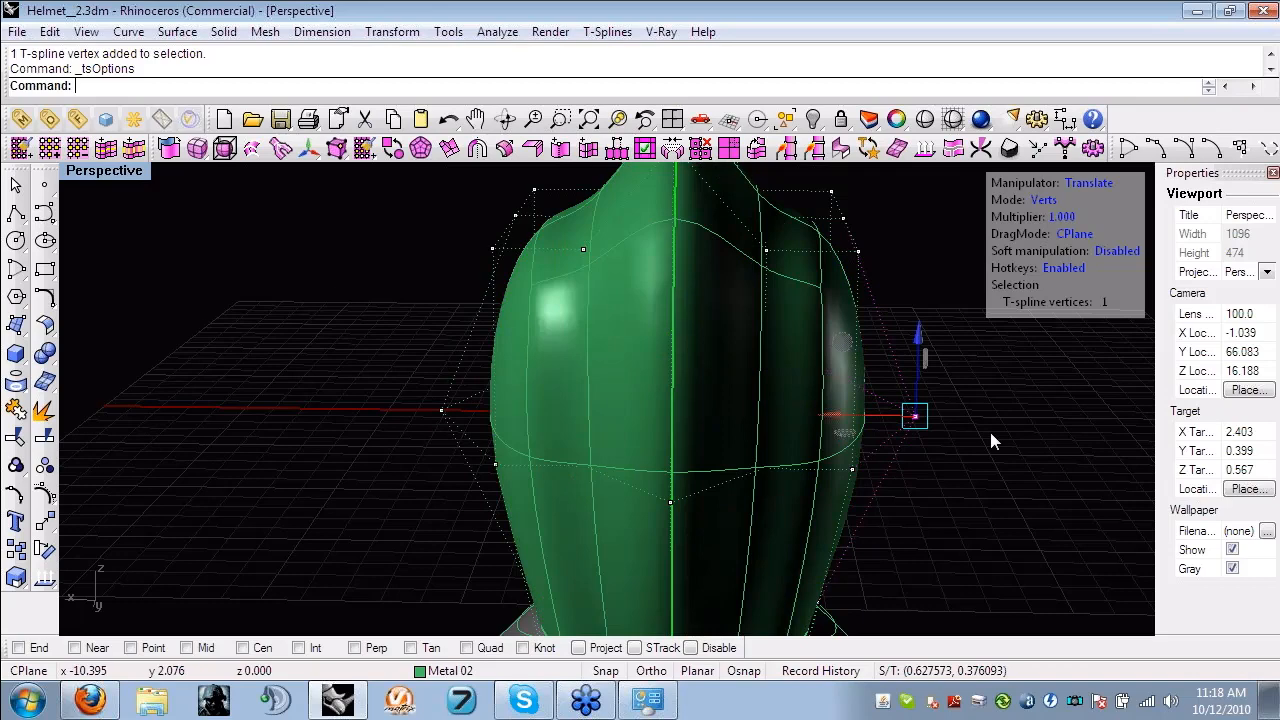
{"action": "left_click", "coordinate": [990, 432]}
- Select the edge loop along the shell's central ridge and set the weight of its control points to 3
{"action": "key", "text": "s"}
{"action": "right_click_drag", "start_coordinate": [1036, 438], "coordinate": [401, 258]}
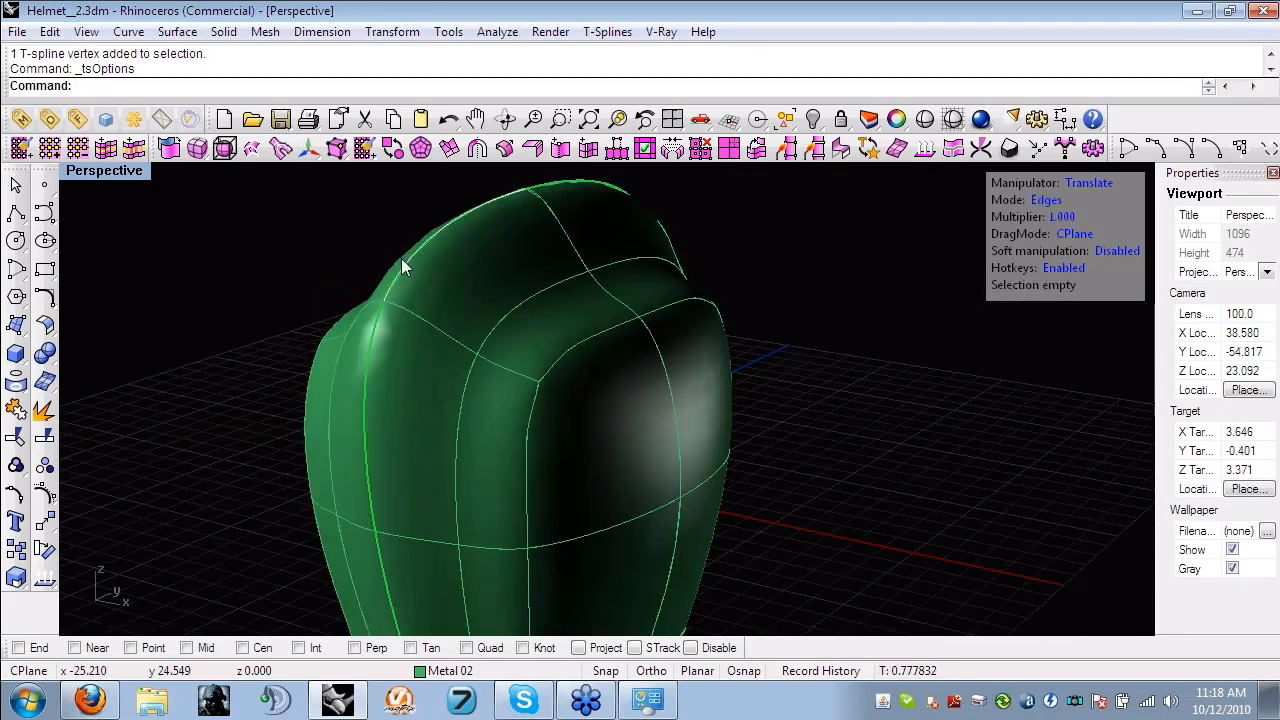
{"action": "double_click", "coordinate": [401, 258]}
{"action": "right_click_drag", "start_coordinate": [439, 276], "coordinate": [425, 333]}
{"action": "scroll", "coordinate": [443, 307], "scroll_direction": "down", "scroll_amount": 2}
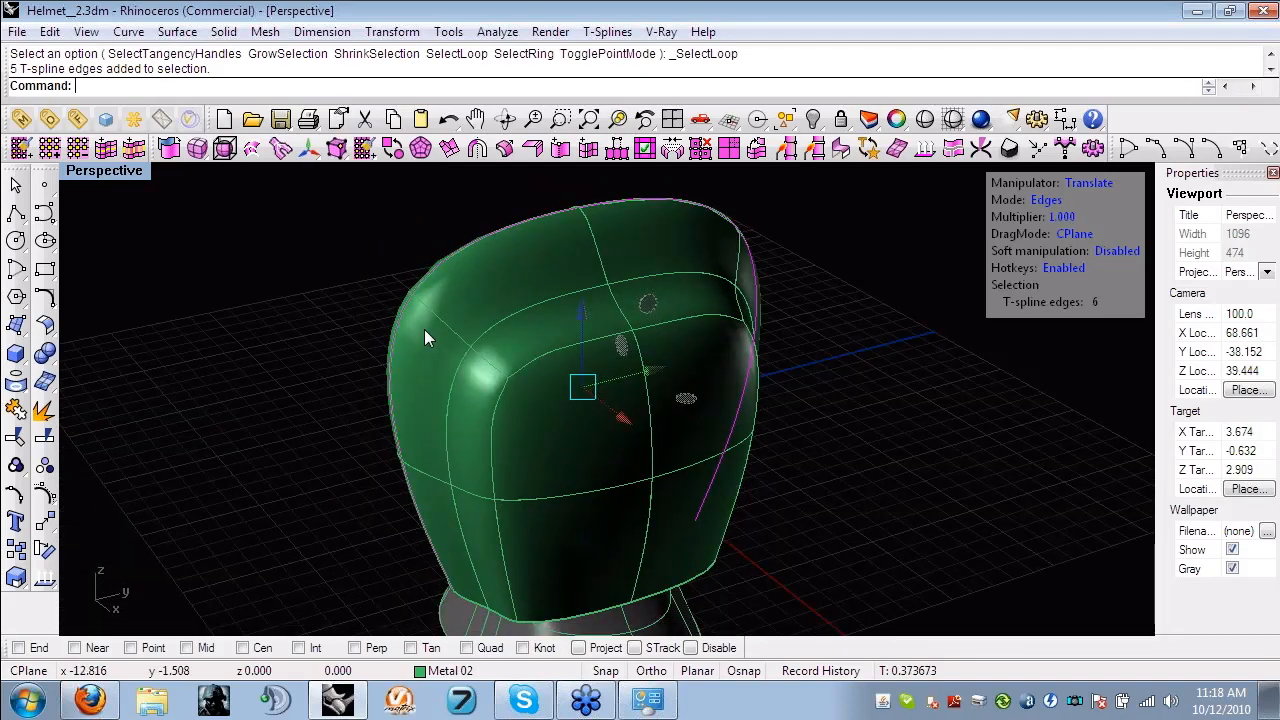
{"action": "right_click_drag", "start_coordinate": [450, 378], "coordinate": [746, 303]}
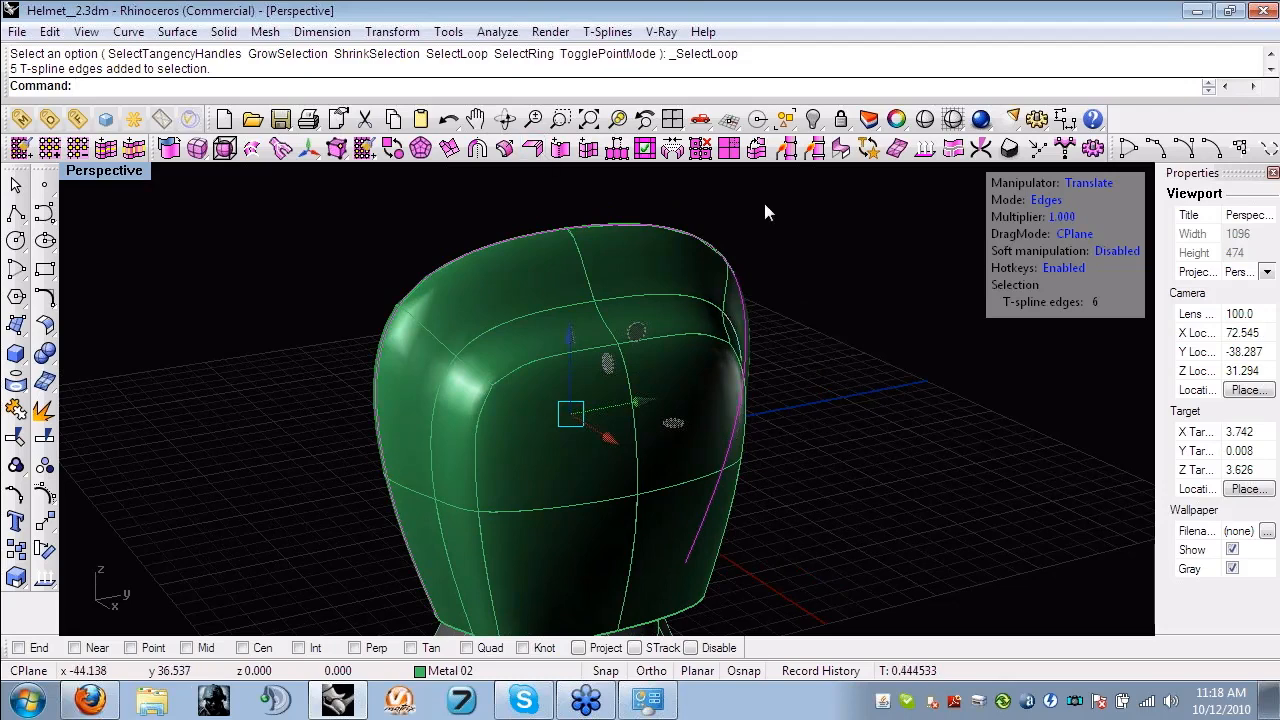
{"action": "left_click_drag", "start_coordinate": [770, 463], "coordinate": [742, 463]}
{"action": "right_click_drag", "start_coordinate": [742, 463], "coordinate": [352, 320]}
{"action": "right_click_drag", "start_coordinate": [352, 320], "coordinate": [512, 351]}
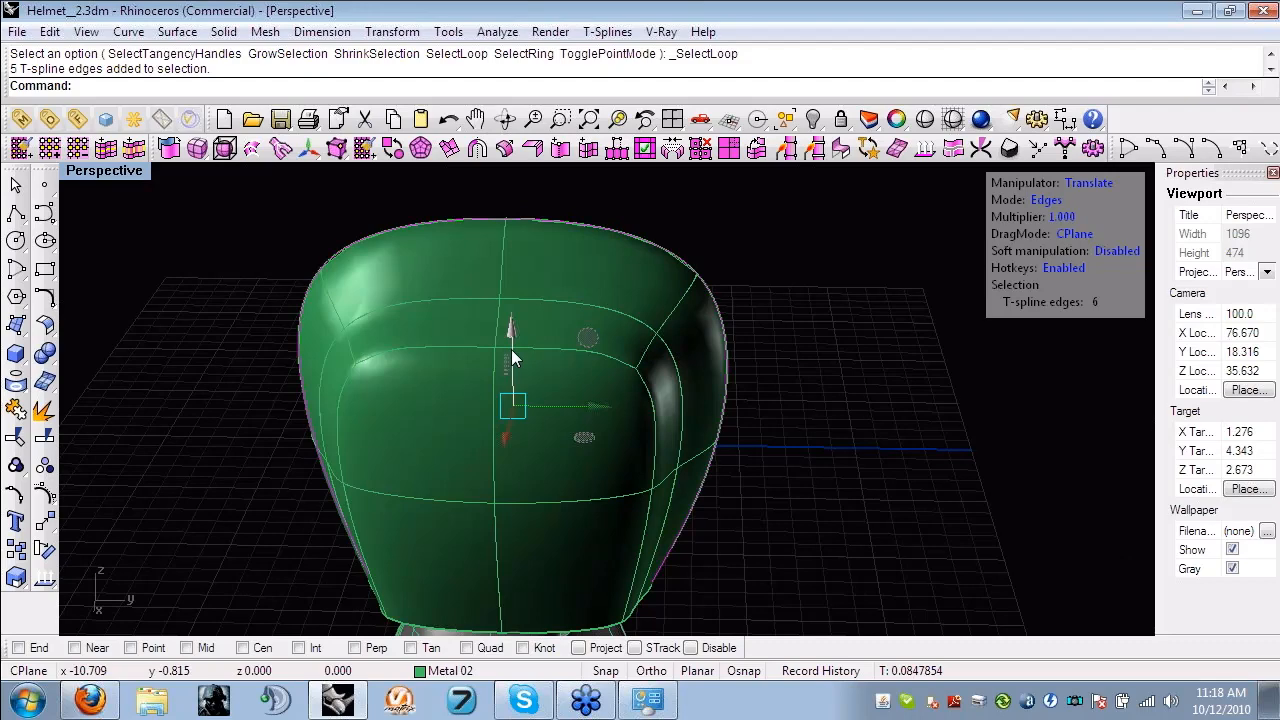
{"action": "left_click", "coordinate": [1062, 152]}
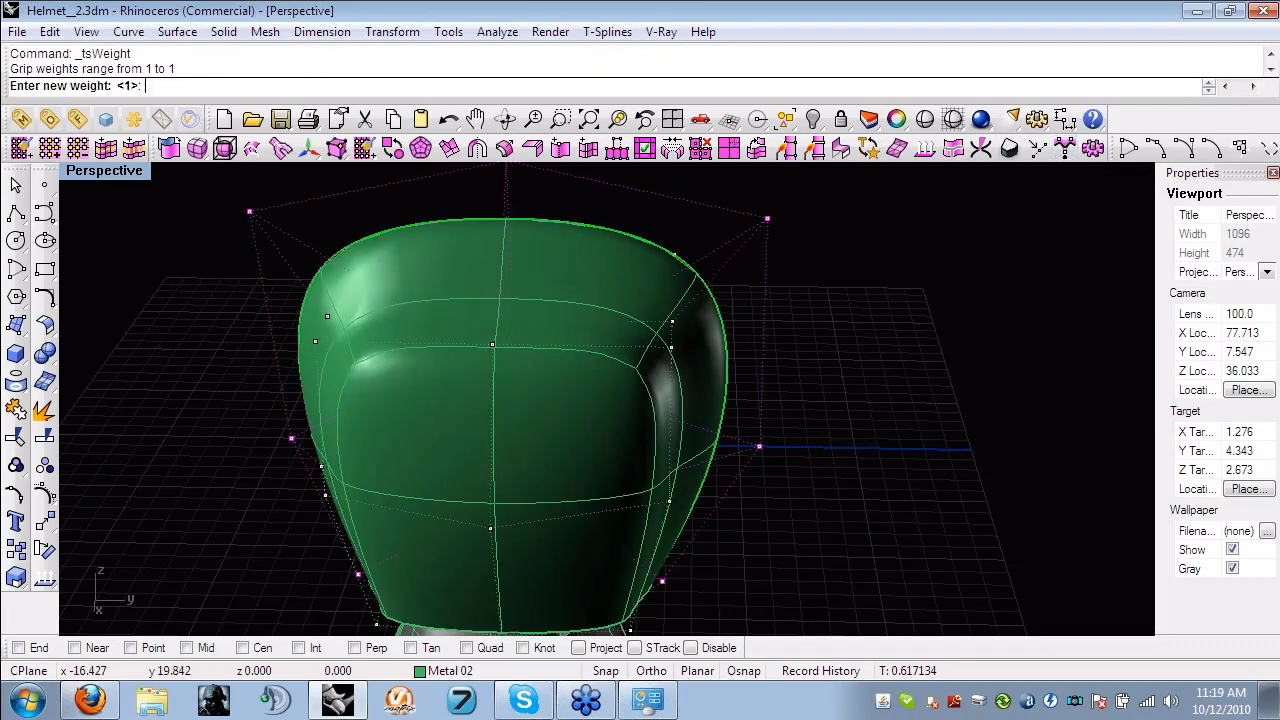
{"action": "type", "text": "3"}
{"action": "key", "text": "Return"}
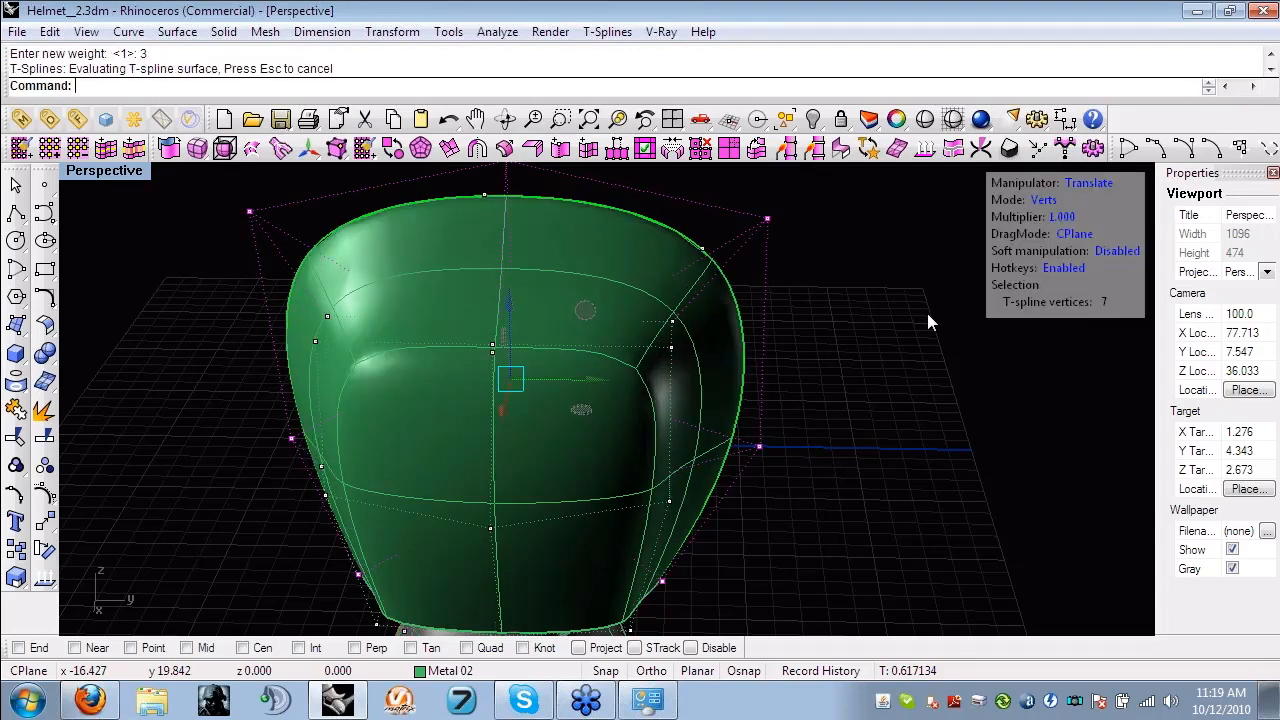
{"action": "key", "text": "Escape"}
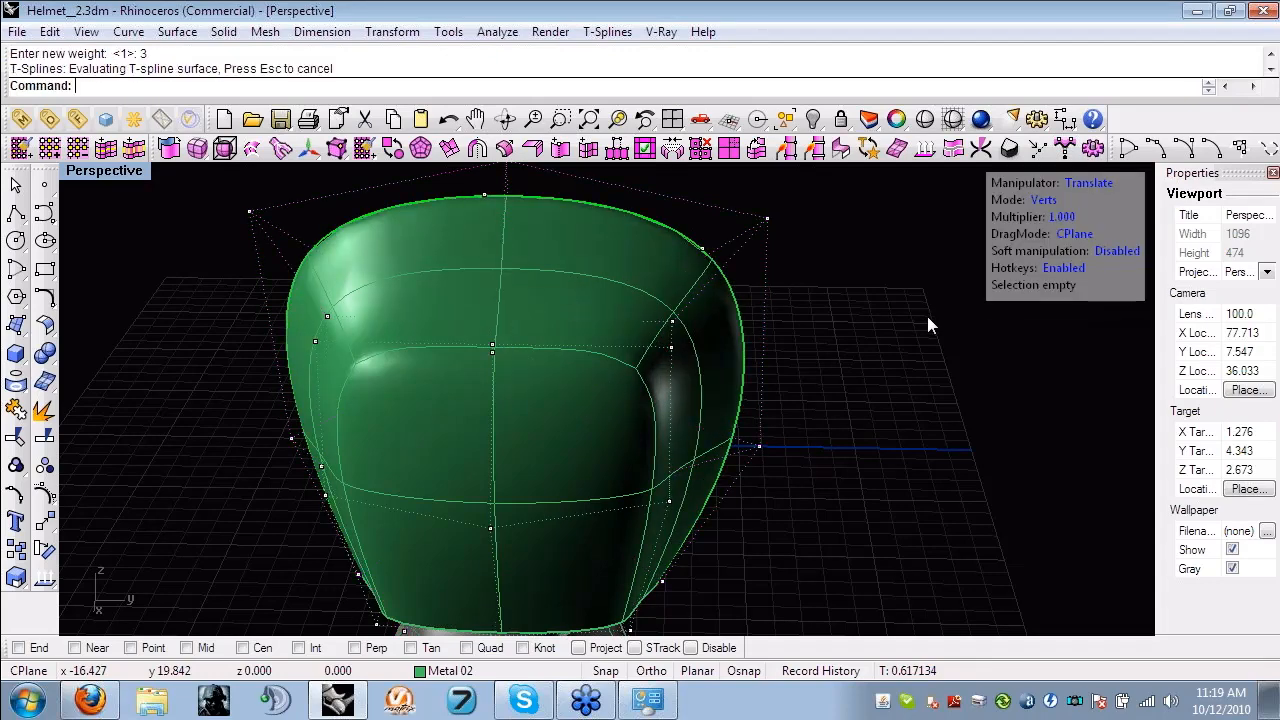
- Demonstrate vertex and edge selection on the shell's side, including the vertical and mid-height edge loops
{"action": "key", "text": "d"}
{"action": "right_click_drag", "start_coordinate": [927, 318], "coordinate": [746, 275]}
{"action": "right_click_drag", "start_coordinate": [685, 347], "coordinate": [808, 346]}
{"action": "scroll", "coordinate": [808, 346], "scroll_direction": "down", "scroll_amount": 2}
{"action": "right_click_drag", "start_coordinate": [808, 348], "coordinate": [60, 419], "text": "shift"}
{"action": "key", "text": "s"}
{"action": "right_click_drag", "start_coordinate": [430, 336], "coordinate": [657, 391]}
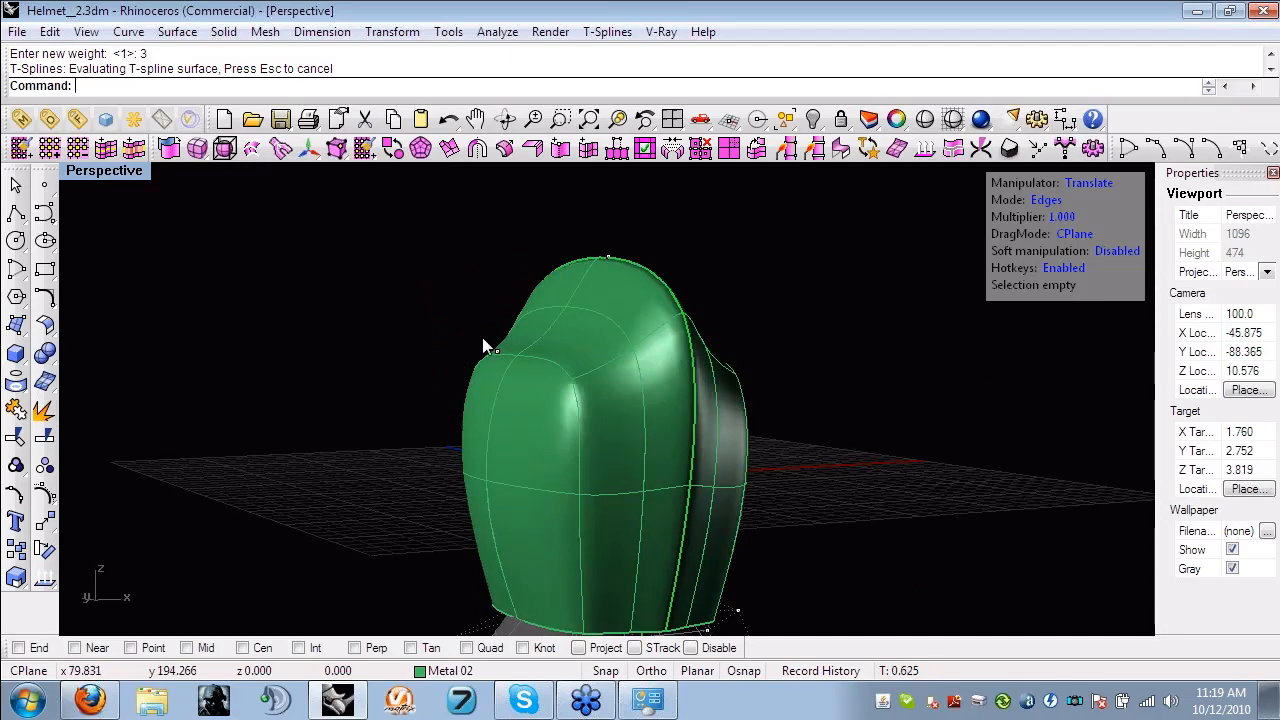
{"action": "right_click_drag", "start_coordinate": [482, 338], "coordinate": [417, 470]}
{"action": "left_click", "coordinate": [380, 445]}
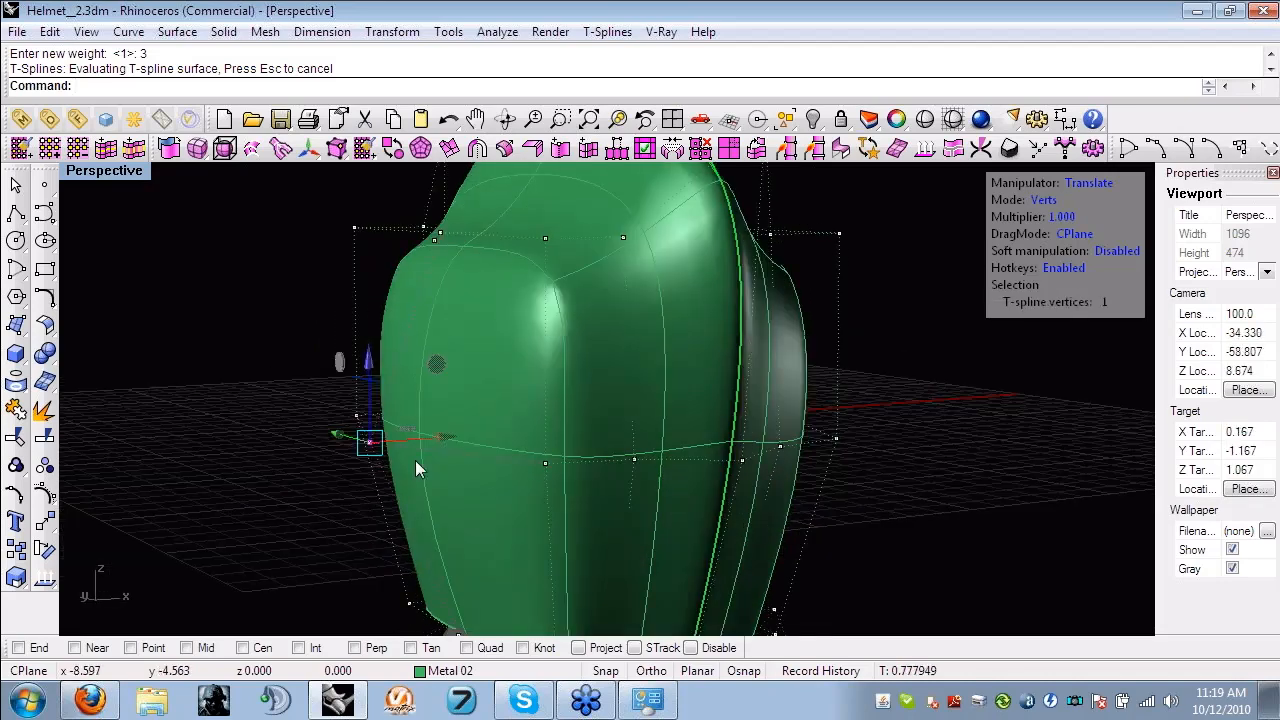
{"action": "scroll", "coordinate": [415, 460], "scroll_direction": "up", "scroll_amount": 2}
{"action": "key", "text": "s"}
{"action": "left_click", "coordinate": [419, 469]}
{"action": "double_click", "coordinate": [419, 469]}
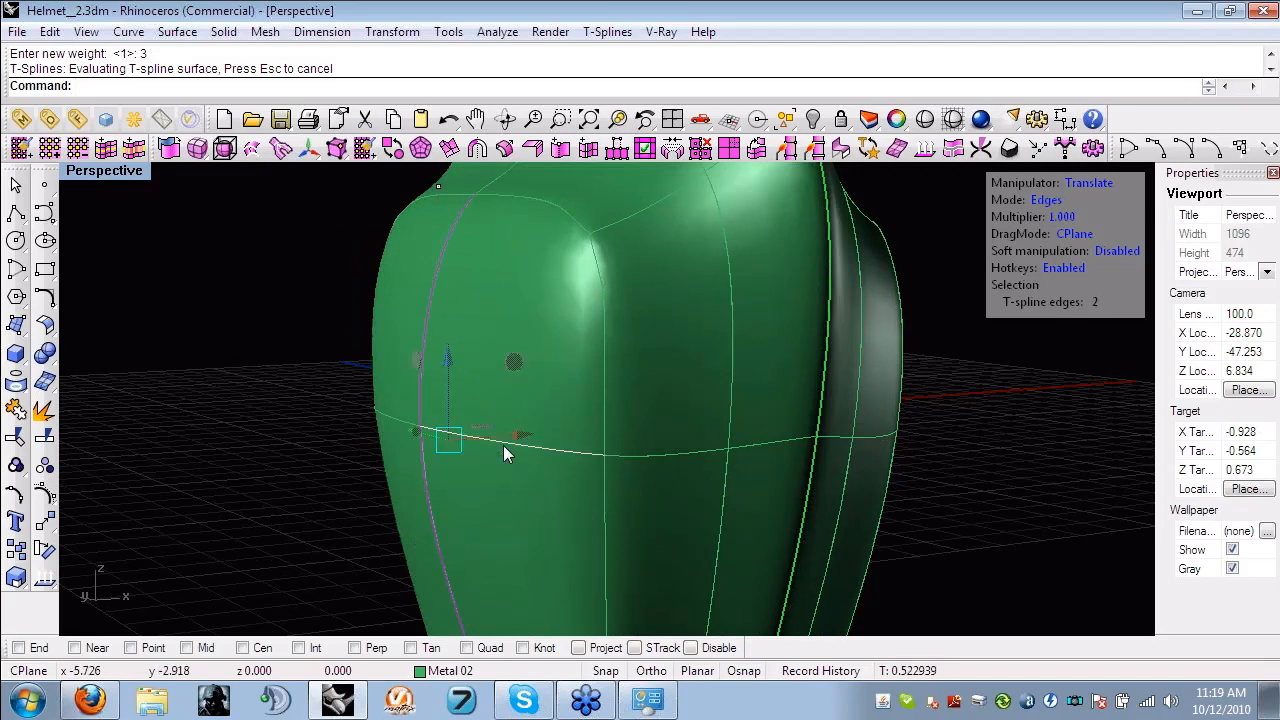
{"action": "double_click", "coordinate": [503, 445], "text": "shift"}
{"action": "right_click_drag", "start_coordinate": [405, 432], "coordinate": [348, 441]}
- Demonstrate selecting a control point in vertex mode and individual central ridge edges in edge mode near the crown
{"action": "key", "text": "a"}
{"action": "left_click", "coordinate": [345, 432]}
{"action": "mouse_move", "coordinate": [419, 425]}
{"action": "left_mouse_down"}
{"action": "mouse_move", "coordinate": [384, 428]}
{"action": "mouse_move", "coordinate": [411, 428]}
{"action": "left_mouse_up"}
{"action": "right_click_drag", "start_coordinate": [411, 428], "coordinate": [438, 326]}
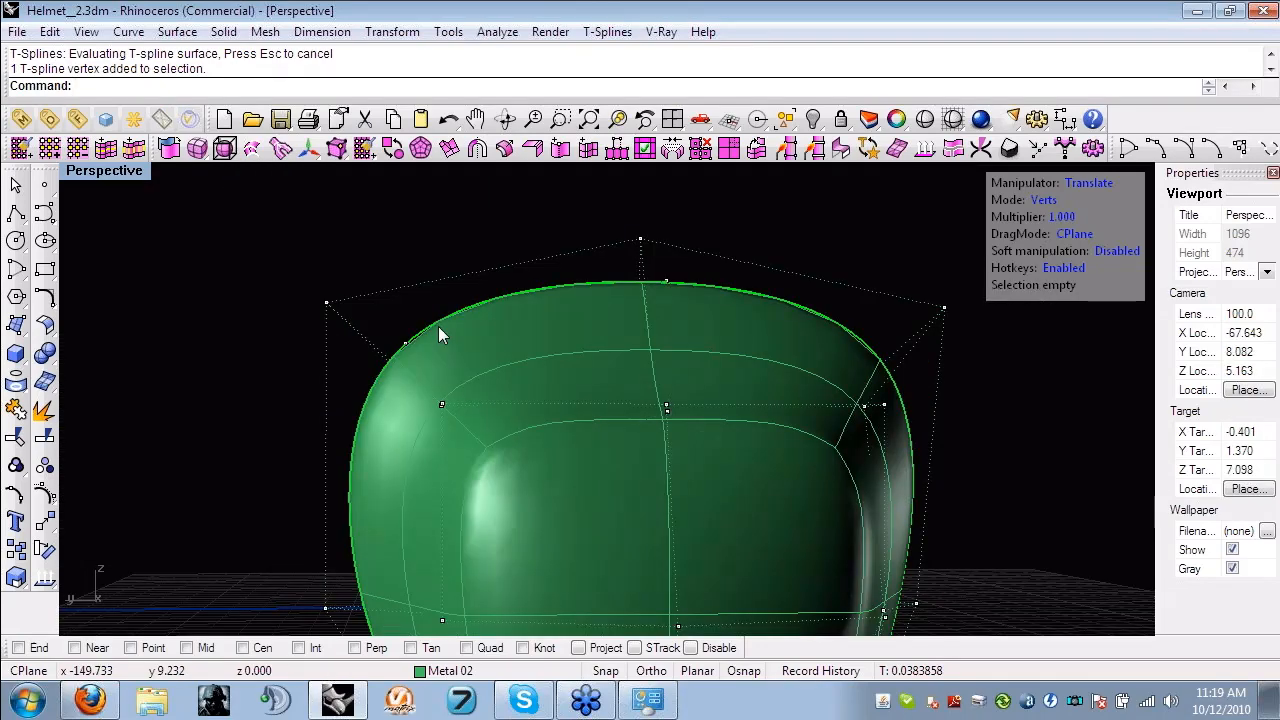
{"action": "left_click", "coordinate": [438, 322]}
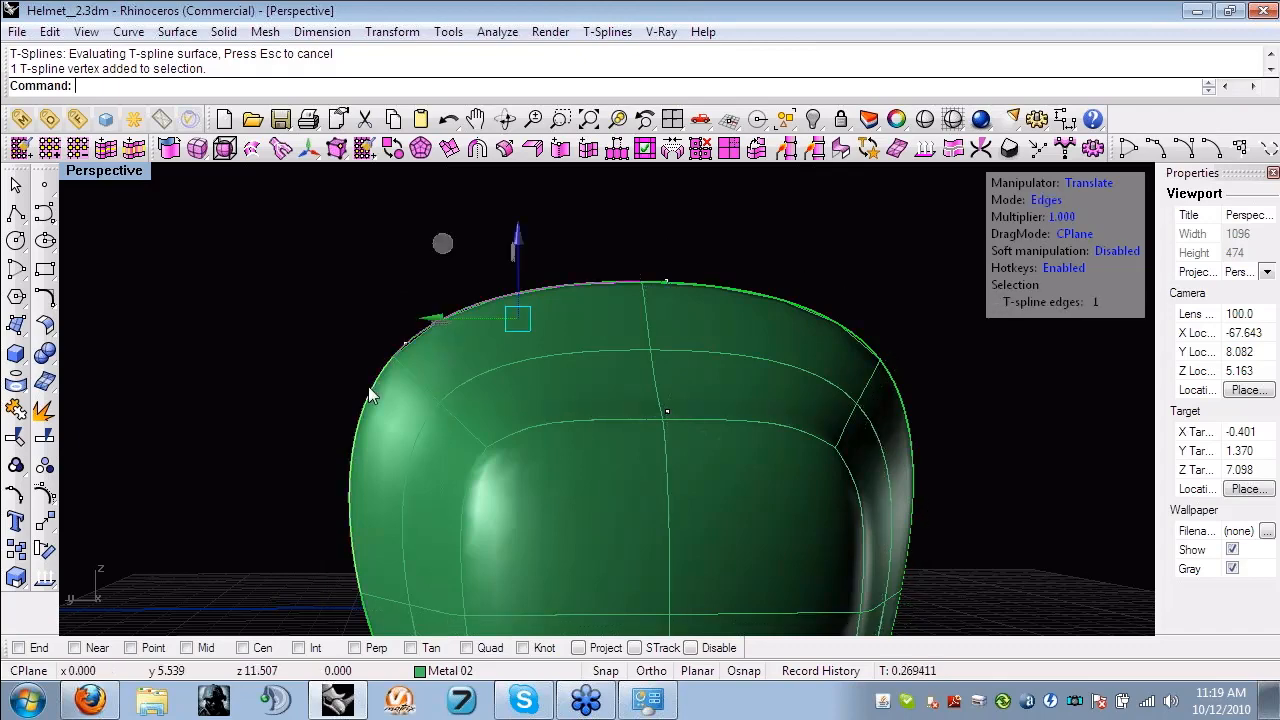
{"action": "left_click", "coordinate": [369, 387], "text": "shift"}
{"action": "left_click_drag", "start_coordinate": [417, 363], "coordinate": [385, 327]}
{"action": "left_click", "coordinate": [241, 310]}
{"action": "right_click_drag", "start_coordinate": [740, 371], "coordinate": [652, 466]}
{"action": "scroll", "coordinate": [652, 466], "scroll_direction": "up", "scroll_amount": 6}
{"action": "right_click_drag", "start_coordinate": [652, 466], "coordinate": [634, 467], "text": "shift"}
{"action": "scroll", "coordinate": [633, 469], "scroll_direction": "down", "scroll_amount": 4}
{"action": "right_click_drag", "start_coordinate": [503, 472], "coordinate": [438, 412]}
{"action": "scroll", "coordinate": [544, 353], "scroll_direction": "up", "scroll_amount": 2}
{"action": "right_click_drag", "start_coordinate": [544, 353], "coordinate": [434, 358], "text": "shift"}
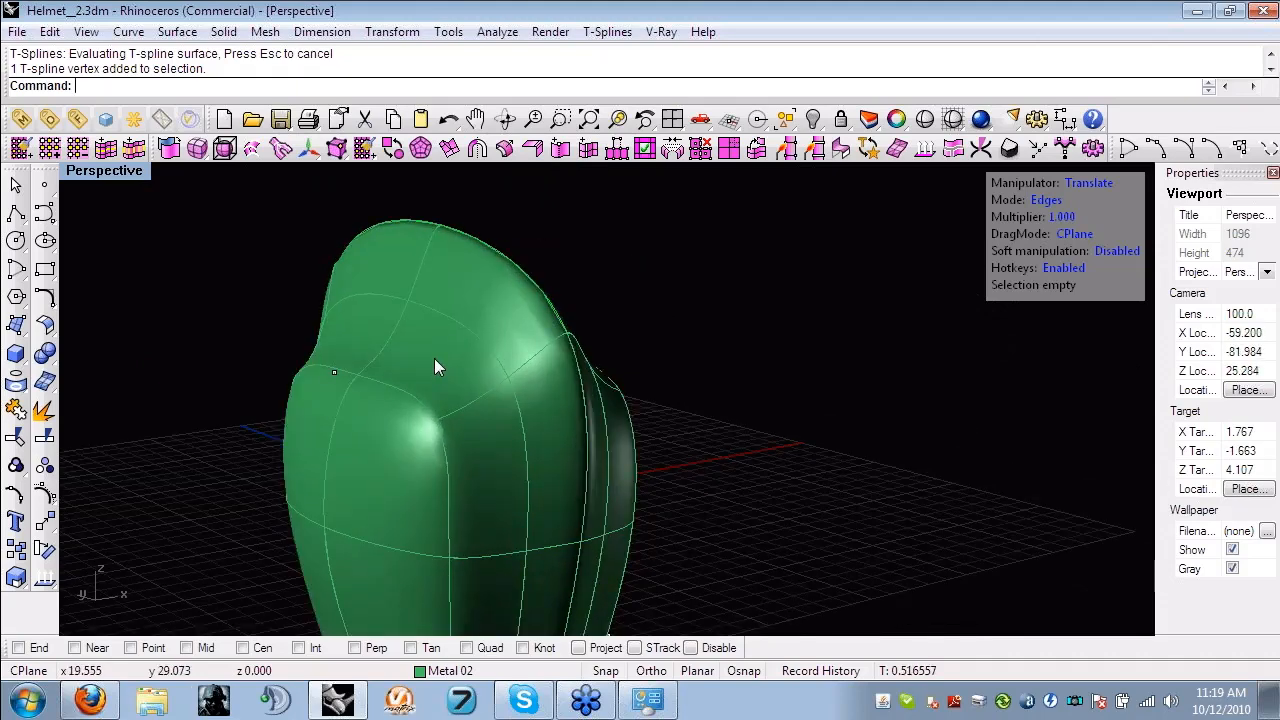
- Examine how the shell fits over the grey reference head in the four-view layout and the enlarged perspective view
{"action": "left_click", "coordinate": [77, 148]}
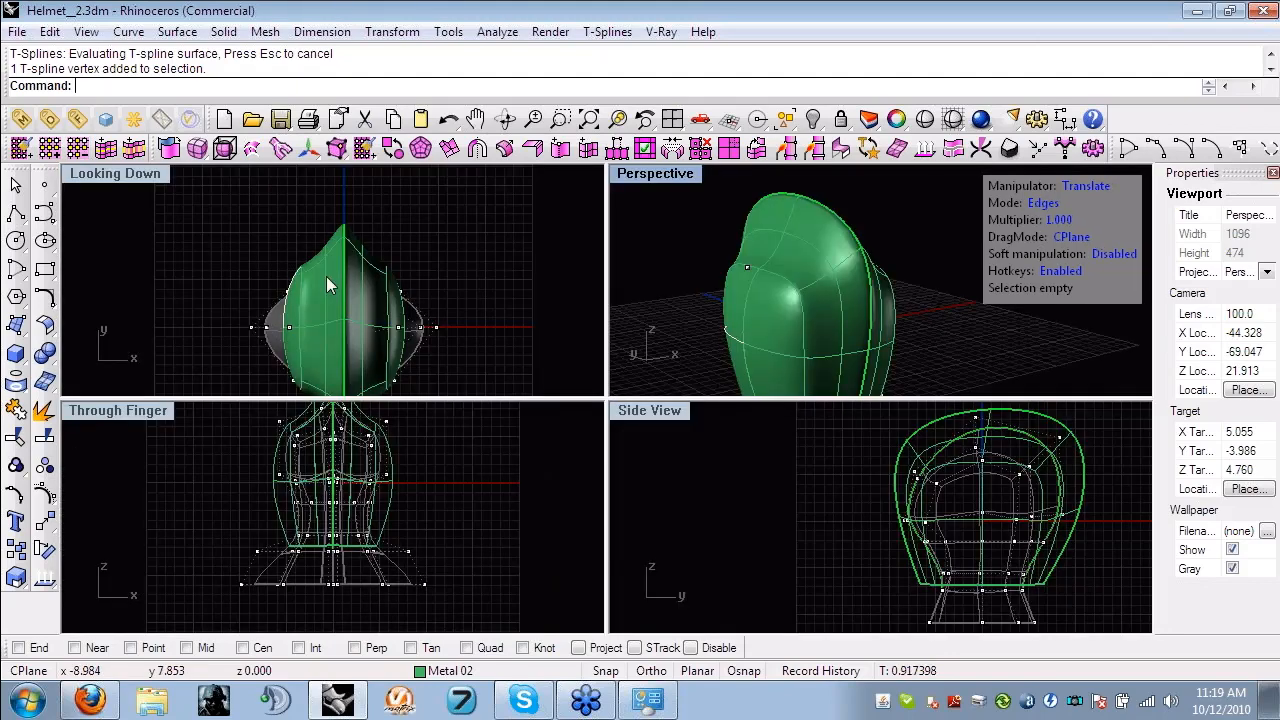
{"action": "scroll", "coordinate": [431, 540], "scroll_direction": "up", "scroll_amount": 3}
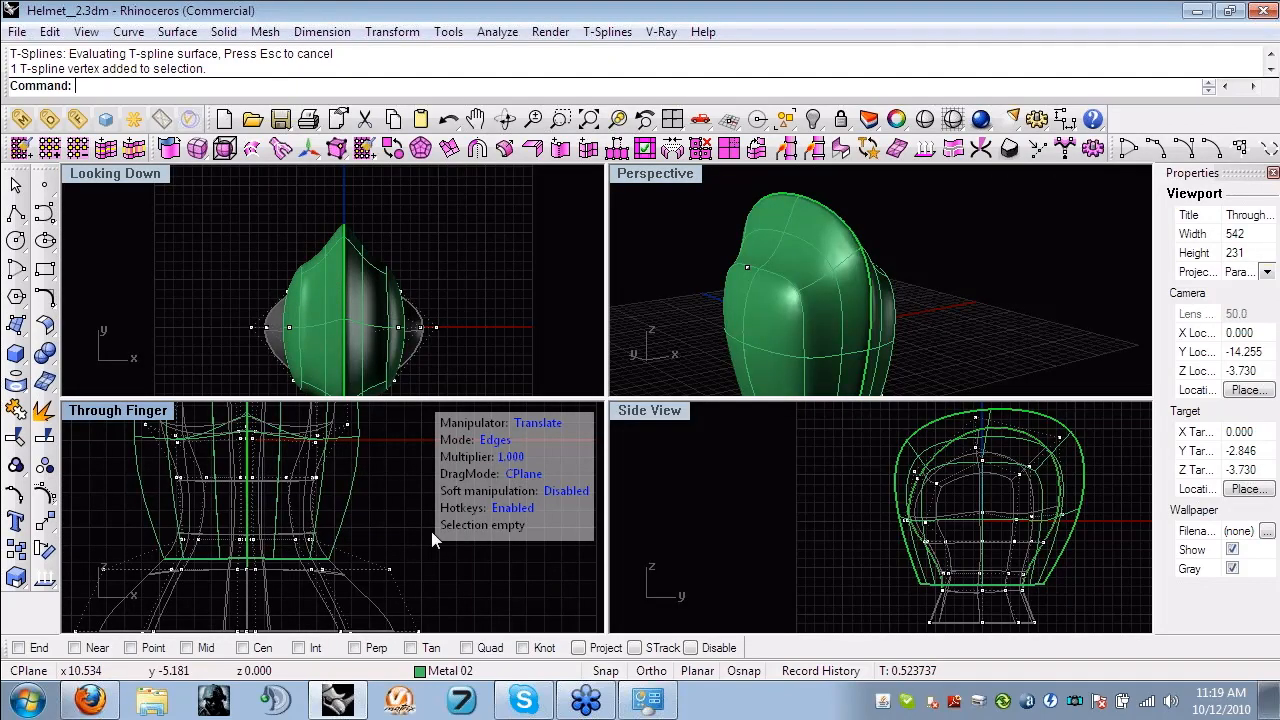
{"action": "right_click_drag", "start_coordinate": [431, 531], "coordinate": [458, 580]}
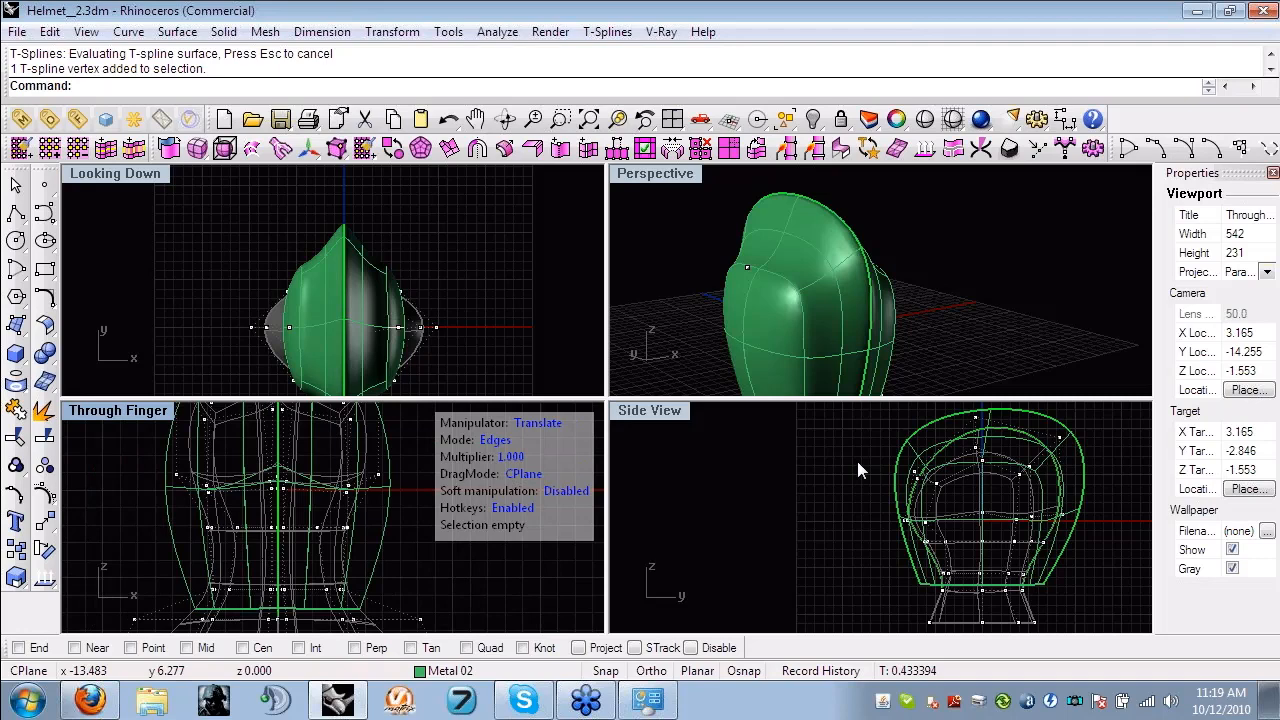
{"action": "right_click_drag", "start_coordinate": [795, 345], "coordinate": [806, 290], "text": "shift"}
{"action": "double_click", "coordinate": [652, 175]}
{"action": "right_click_drag", "start_coordinate": [640, 431], "coordinate": [660, 452]}
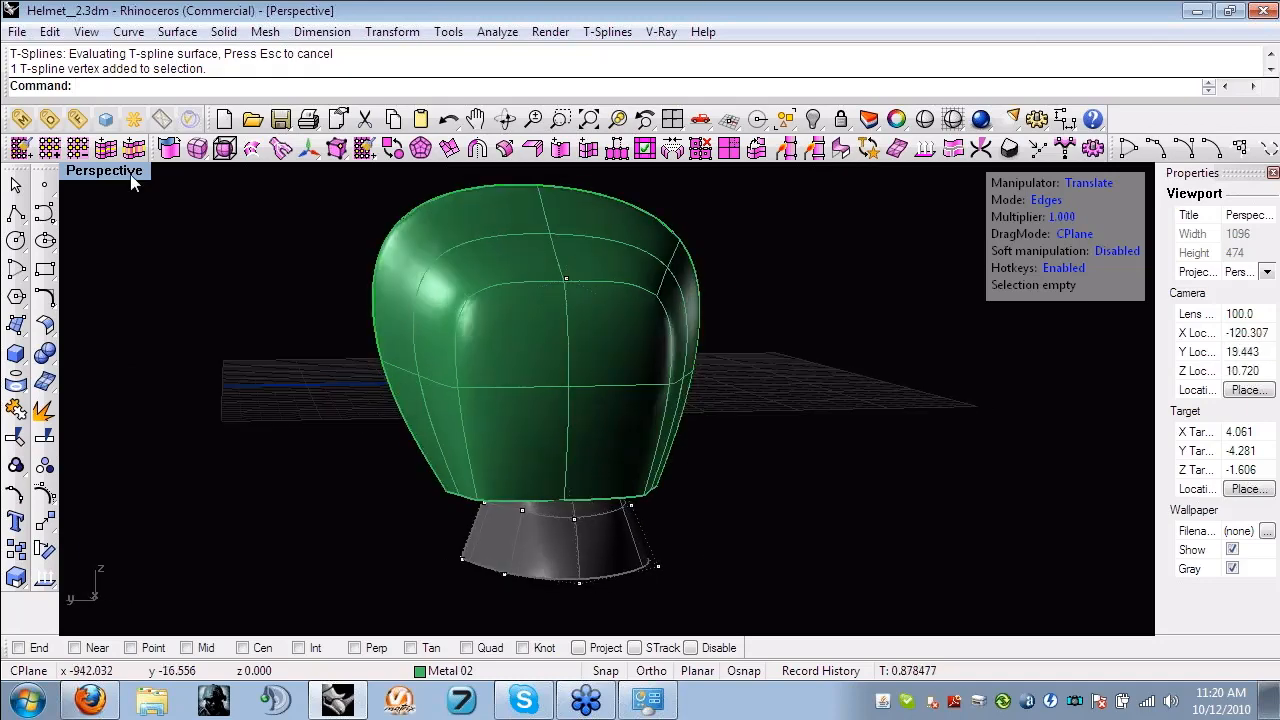
{"action": "double_click", "coordinate": [125, 172]}
{"action": "right_click_drag", "start_coordinate": [852, 542], "coordinate": [678, 547]}
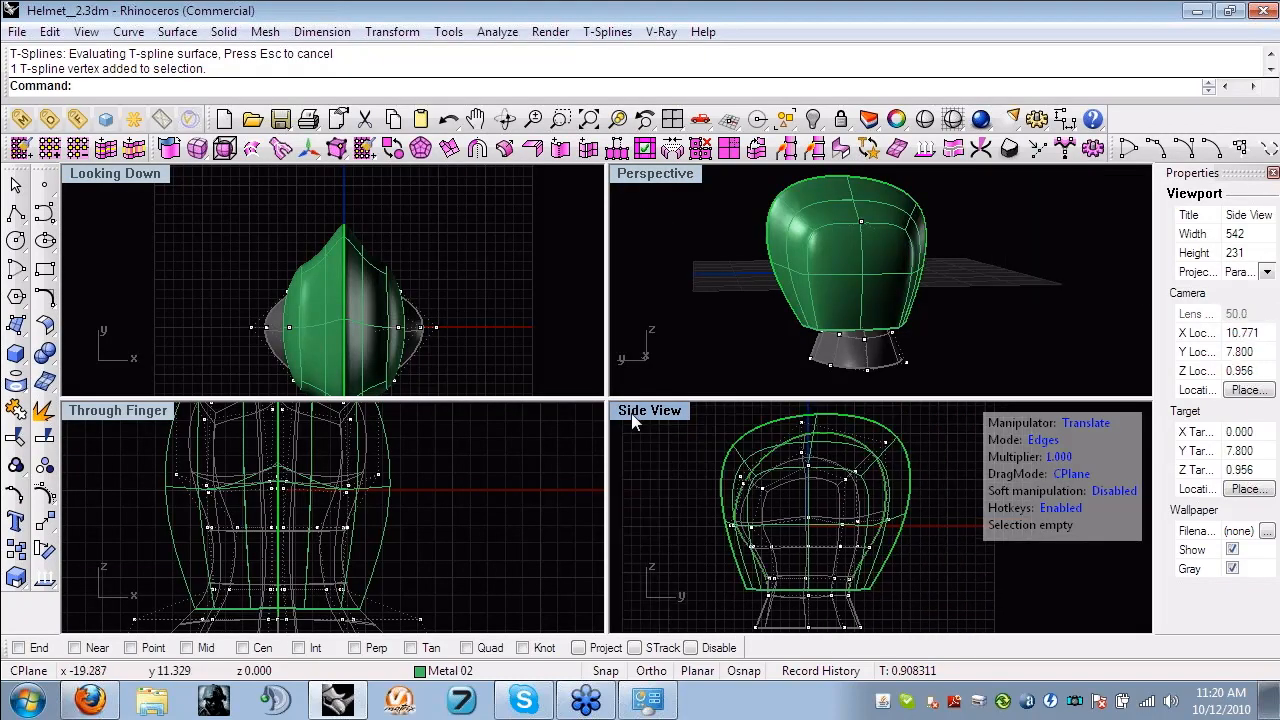
- In the enlarged side view, move the ridge's upper control point at the negative-Y end inward and down
{"action": "double_click", "coordinate": [640, 412]}
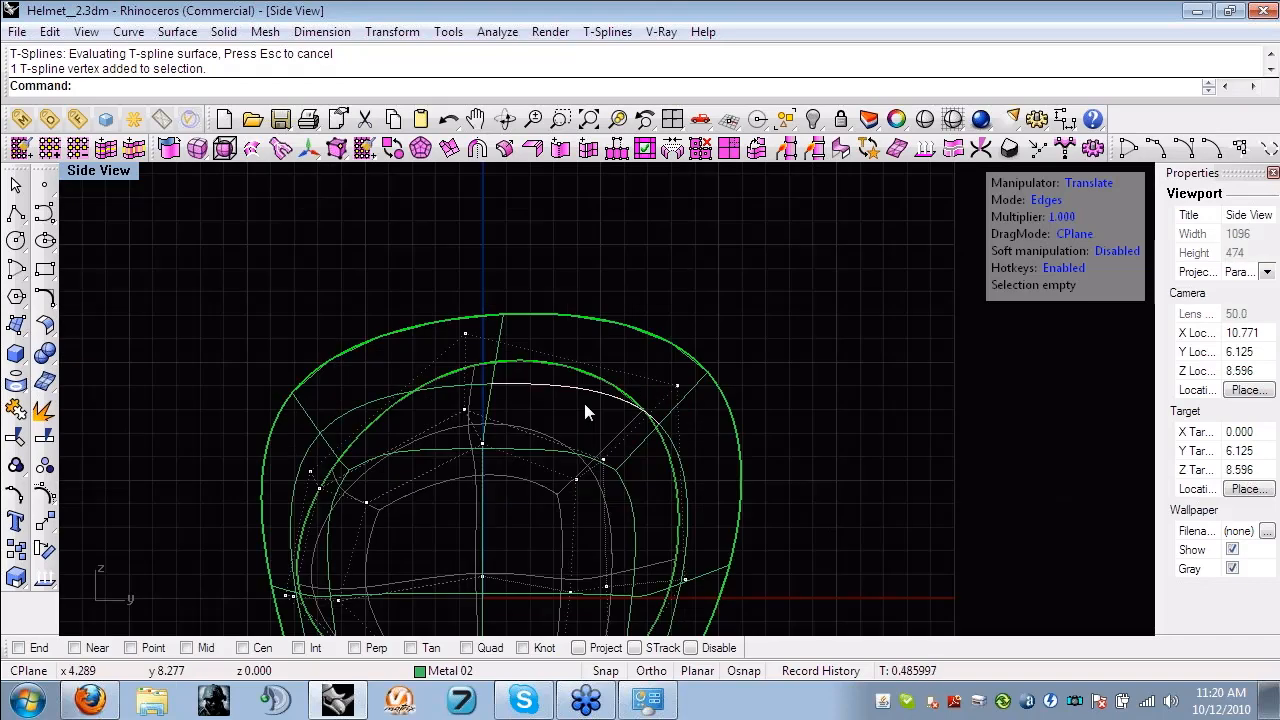
{"action": "left_click", "coordinate": [518, 316]}
{"action": "left_click", "coordinate": [483, 315], "text": "shift"}
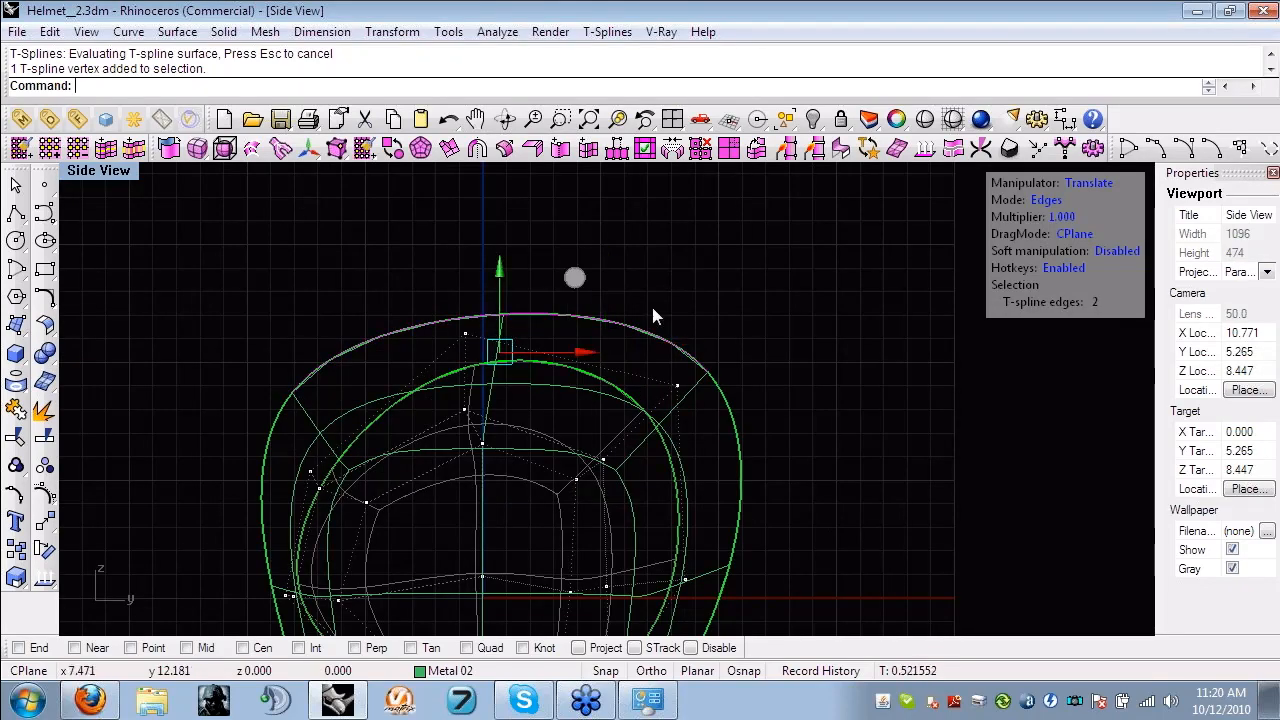
{"action": "left_click", "coordinate": [233, 353]}
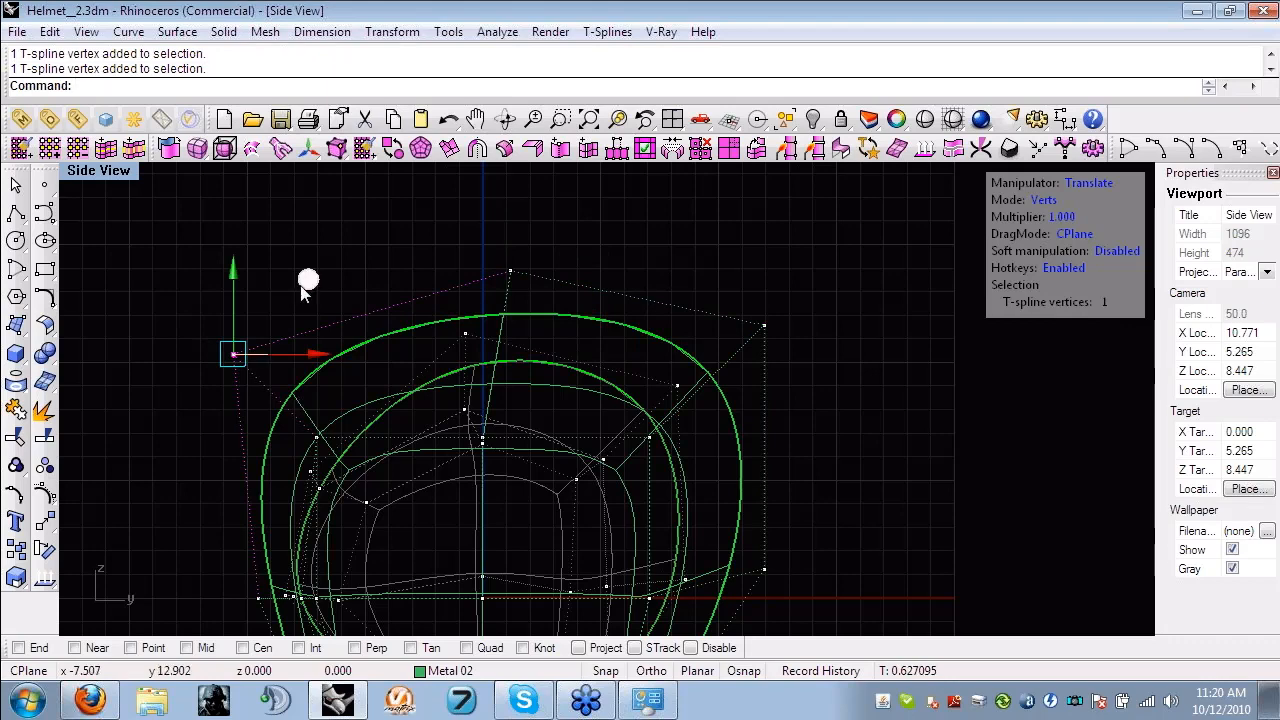
{"action": "left_click_drag", "start_coordinate": [301, 286], "coordinate": [379, 377]}
- Move the five lower rim control points at the negative-Y end inward along Y toward the reference neck
{"action": "scroll", "coordinate": [380, 376], "scroll_direction": "down", "scroll_amount": 6}
{"action": "right_click_drag", "start_coordinate": [340, 486], "coordinate": [411, 469]}
{"action": "scroll", "coordinate": [411, 469], "scroll_direction": "up", "scroll_amount": 2}
{"action": "scroll", "coordinate": [395, 587], "scroll_direction": "up", "scroll_amount": 4}
{"action": "right_click_drag", "start_coordinate": [395, 587], "coordinate": [392, 552]}
{"action": "left_click_drag", "start_coordinate": [392, 552], "coordinate": [581, 547]}
{"action": "scroll", "coordinate": [580, 546], "scroll_direction": "down", "scroll_amount": 6}
{"action": "right_click_drag", "start_coordinate": [519, 498], "coordinate": [465, 451]}
{"action": "scroll", "coordinate": [550, 290], "scroll_direction": "up", "scroll_amount": 6}
{"action": "right_click_drag", "start_coordinate": [550, 290], "coordinate": [521, 399]}
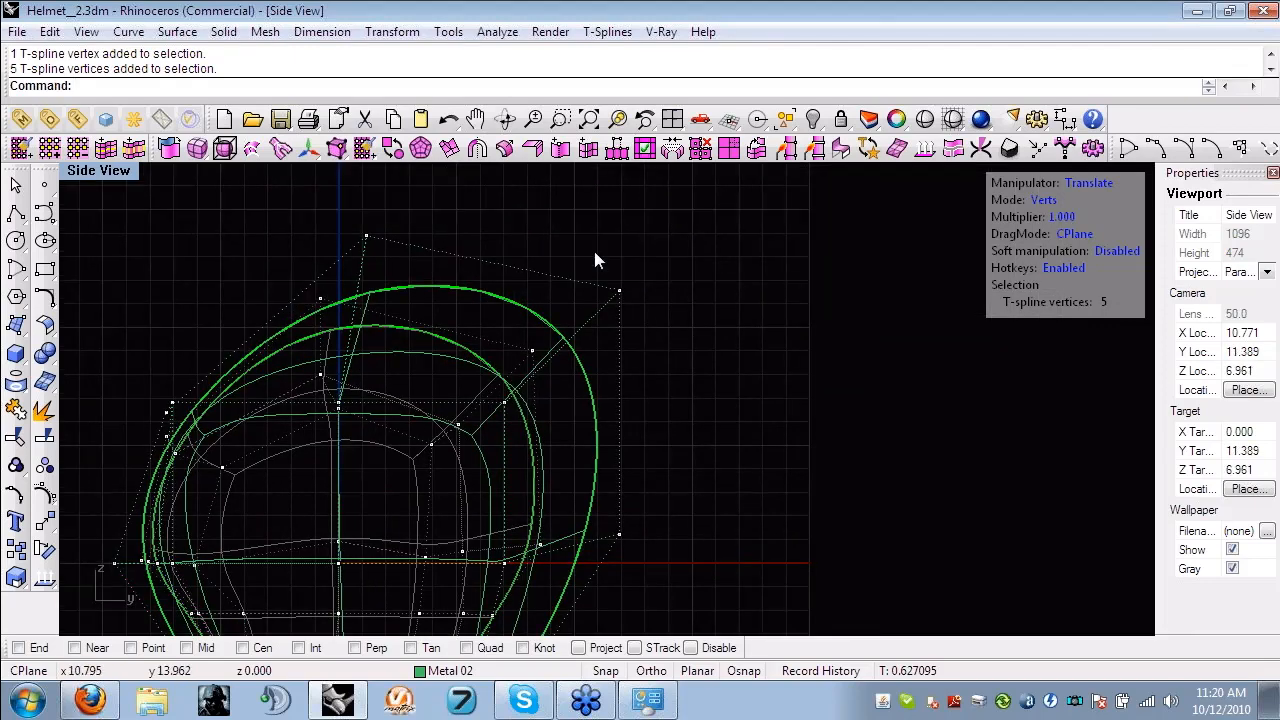
- Move the ridge's upper positive-Y control point inward and down, and lower the crown's top control point slightly
{"action": "left_click_drag", "start_coordinate": [593, 247], "coordinate": [648, 322]}
{"action": "left_click_drag", "start_coordinate": [702, 203], "coordinate": [669, 233]}
{"action": "left_click_drag", "start_coordinate": [344, 208], "coordinate": [396, 254]}
{"action": "left_click_drag", "start_coordinate": [446, 172], "coordinate": [445, 187]}
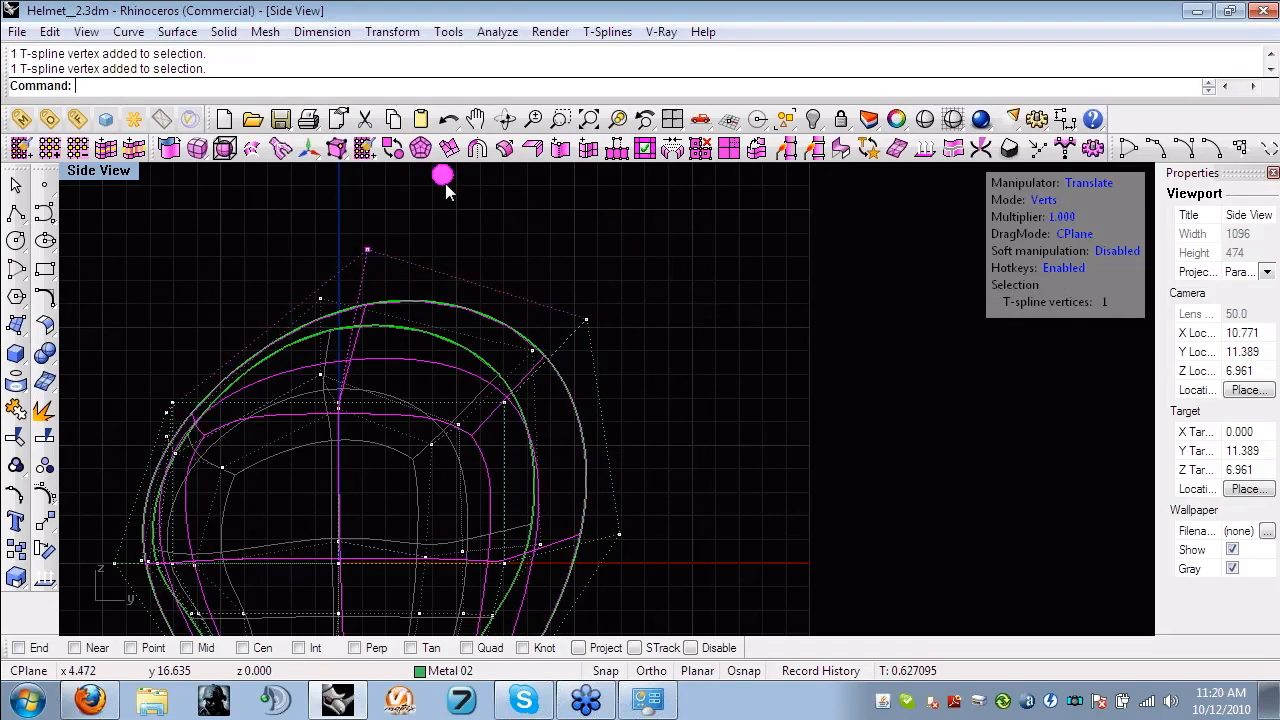
{"action": "left_click", "coordinate": [646, 319]}
- Move the lower rim's control point at the positive-Y end slightly inward along Y
{"action": "scroll", "coordinate": [611, 256], "scroll_direction": "down", "scroll_amount": 8}
{"action": "scroll", "coordinate": [611, 449], "scroll_direction": "up", "scroll_amount": 3}
{"action": "left_click_drag", "start_coordinate": [579, 540], "coordinate": [556, 514]}
{"action": "scroll", "coordinate": [579, 510], "scroll_direction": "up", "scroll_amount": 5}
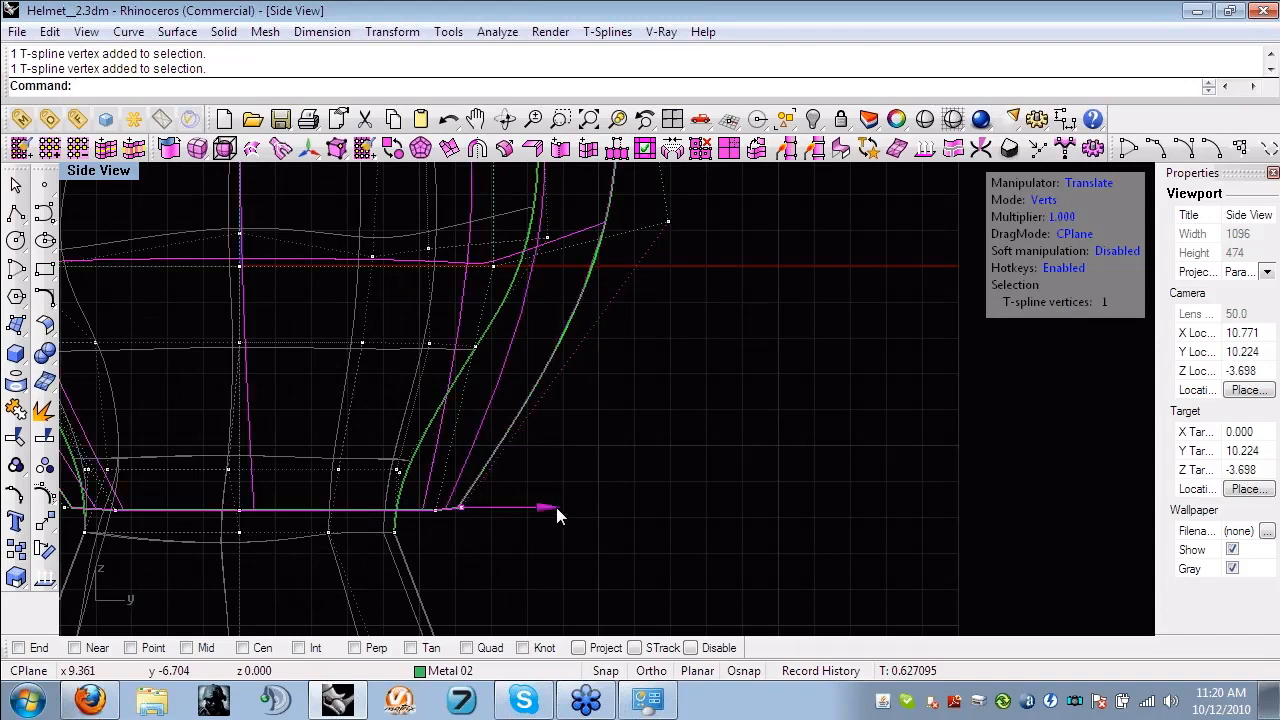
{"action": "left_click", "coordinate": [633, 482]}
{"action": "scroll", "coordinate": [633, 482], "scroll_direction": "down", "scroll_amount": 8}
{"action": "right_click_drag", "start_coordinate": [640, 485], "coordinate": [710, 518]}
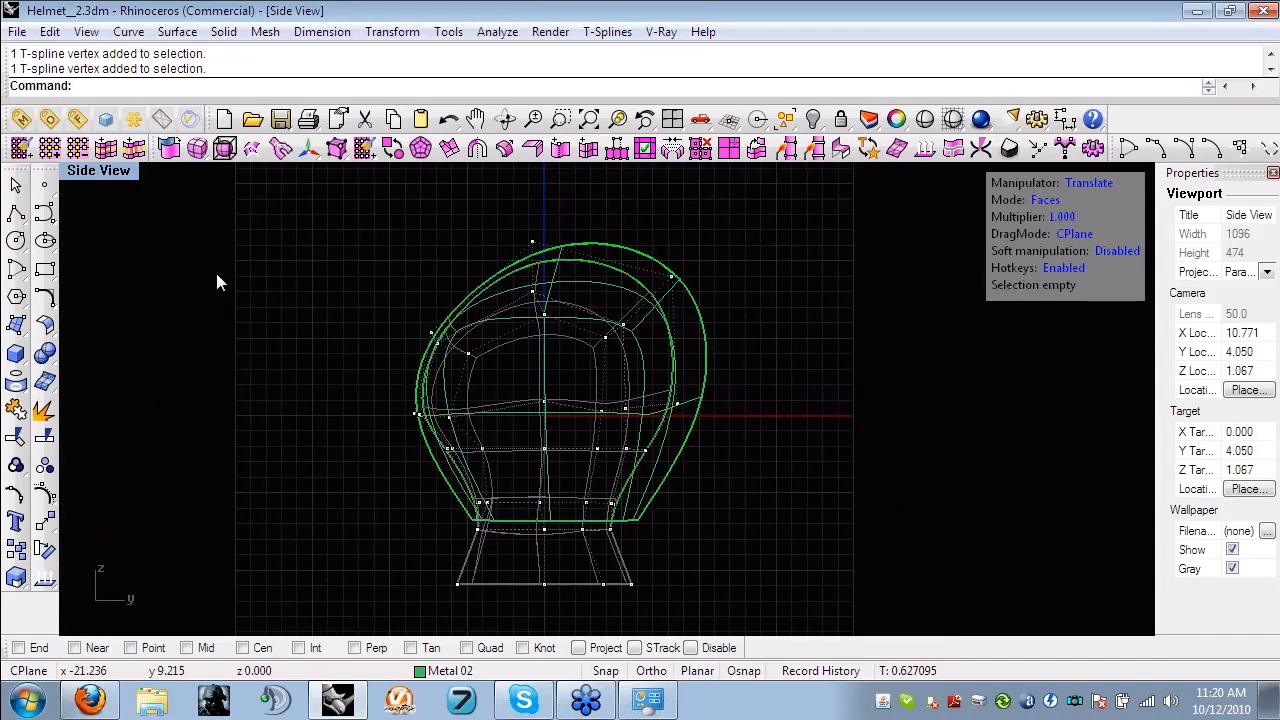
- Examine the reshaped shell from several sides in the enlarged perspective view
{"action": "double_click", "coordinate": [99, 171]}
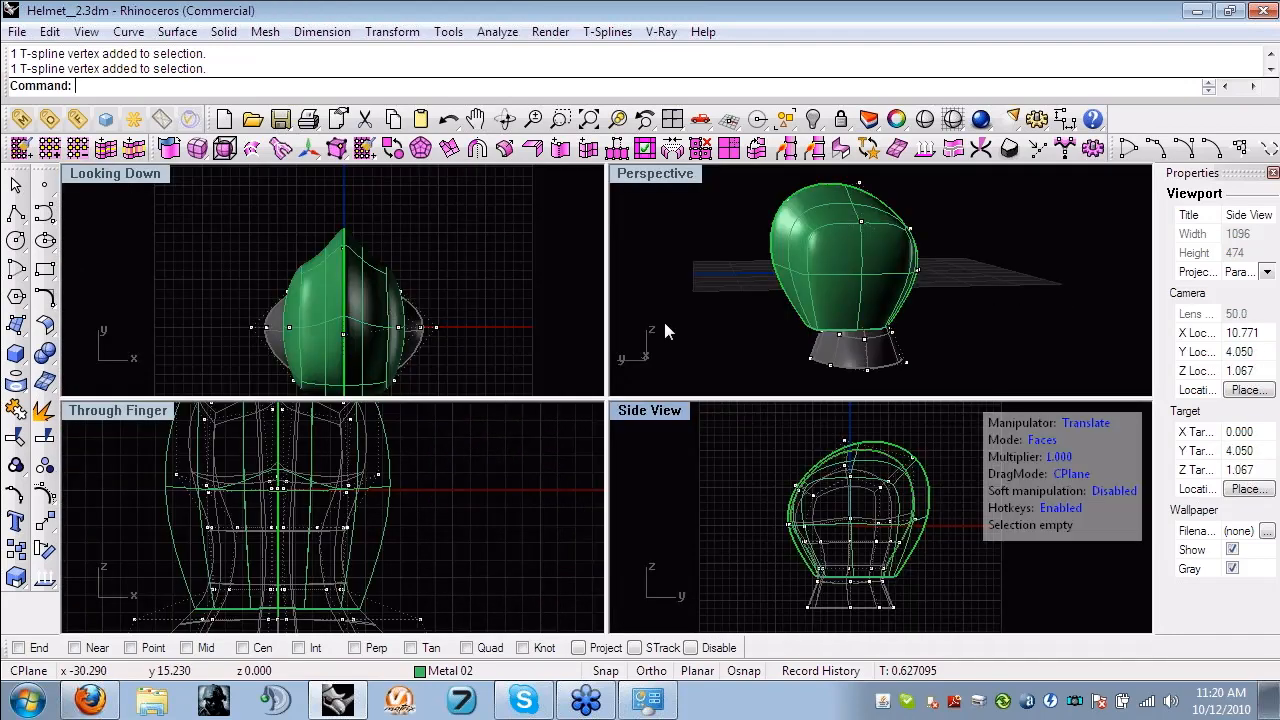
{"action": "left_click", "coordinate": [664, 322]}
{"action": "double_click", "coordinate": [669, 173]}
{"action": "right_click_drag", "start_coordinate": [669, 173], "coordinate": [582, 283]}
{"action": "scroll", "coordinate": [582, 283], "scroll_direction": "up", "scroll_amount": 4}
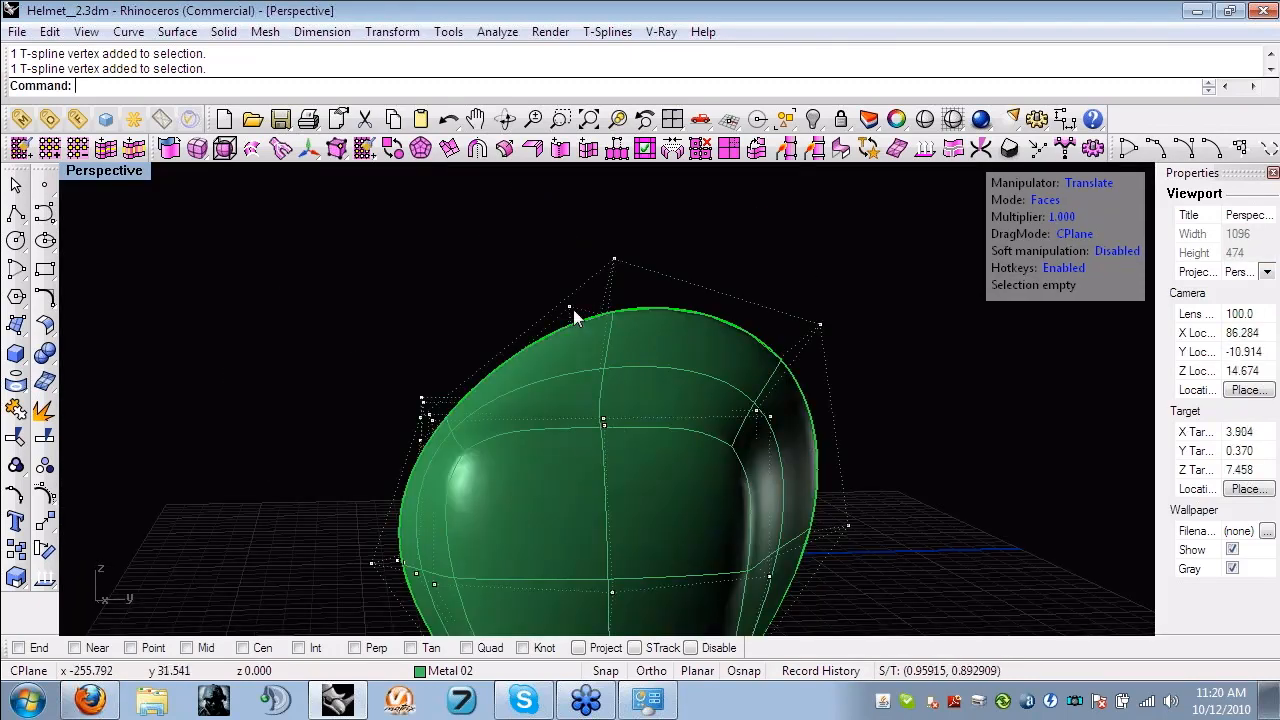
{"action": "left_click", "coordinate": [614, 259]}
{"action": "right_click_drag", "start_coordinate": [685, 187], "coordinate": [887, 343]}
{"action": "left_click", "coordinate": [656, 168]}
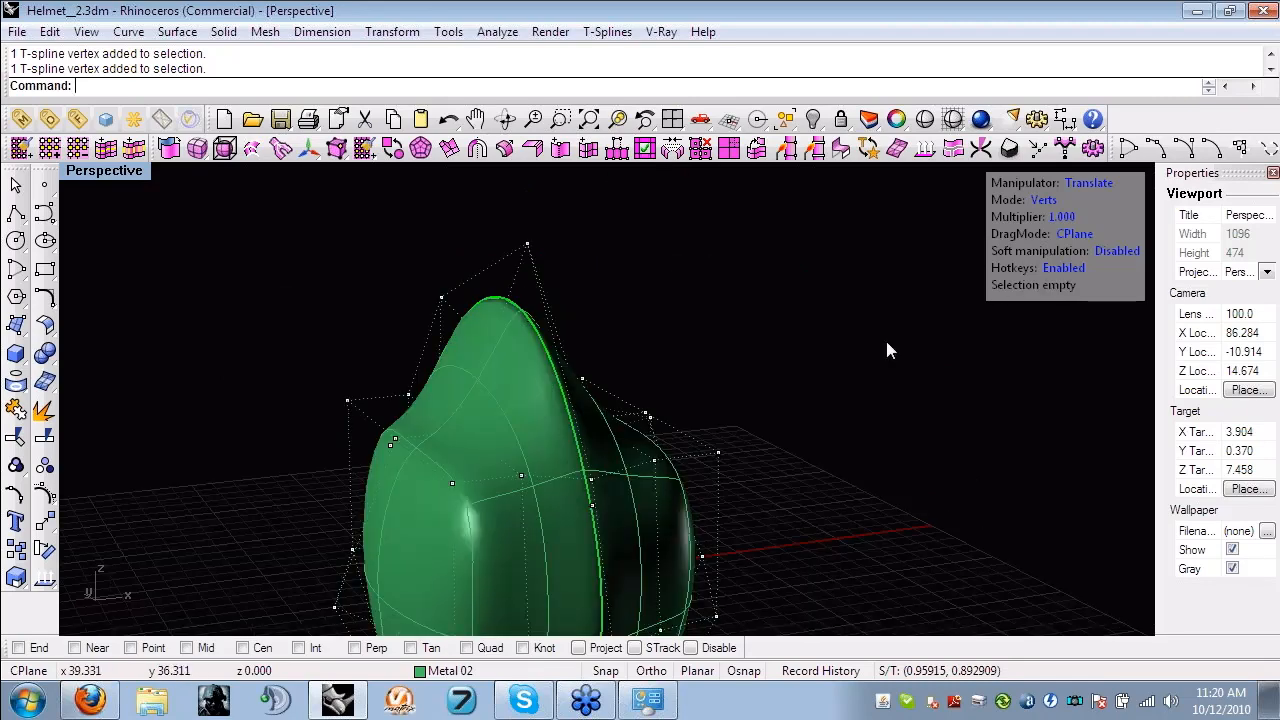
{"action": "right_click_drag", "start_coordinate": [554, 326], "coordinate": [690, 330]}
{"action": "scroll", "coordinate": [561, 380], "scroll_direction": "down", "scroll_amount": 6}
{"action": "right_click_drag", "start_coordinate": [683, 441], "coordinate": [673, 400], "text": "shift"}
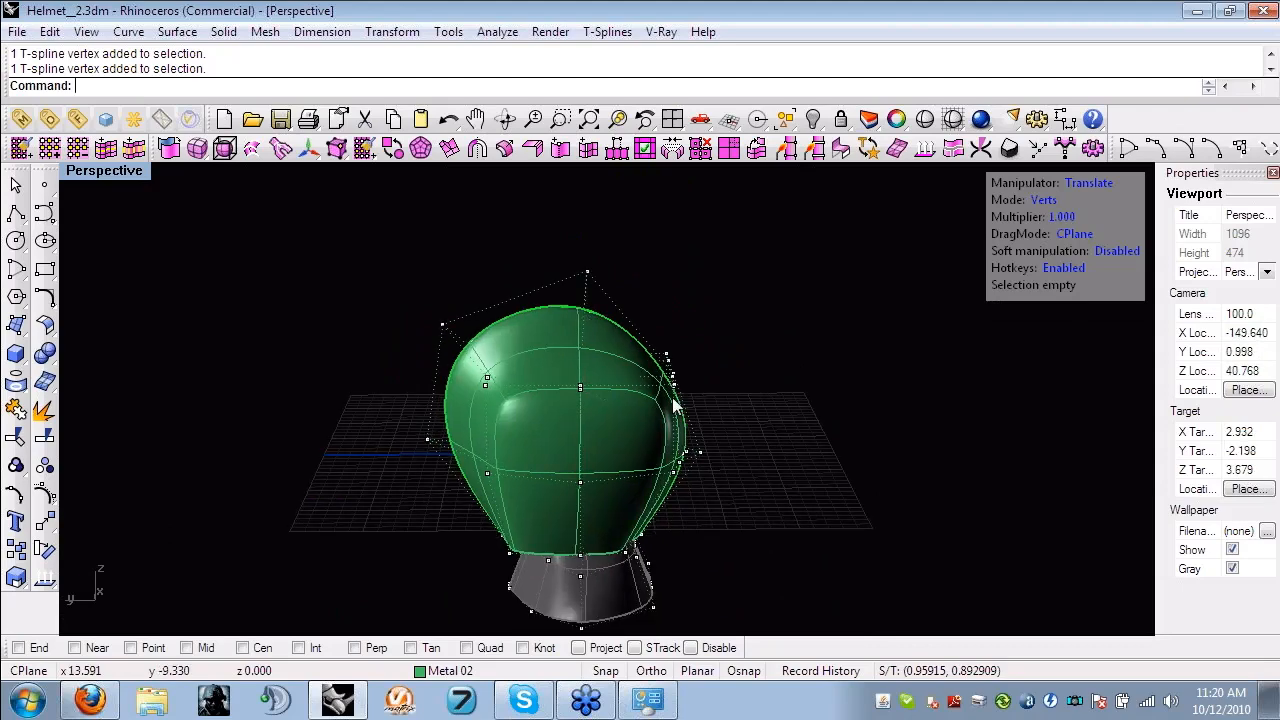
{"action": "right_click_drag", "start_coordinate": [472, 543], "coordinate": [629, 516]}
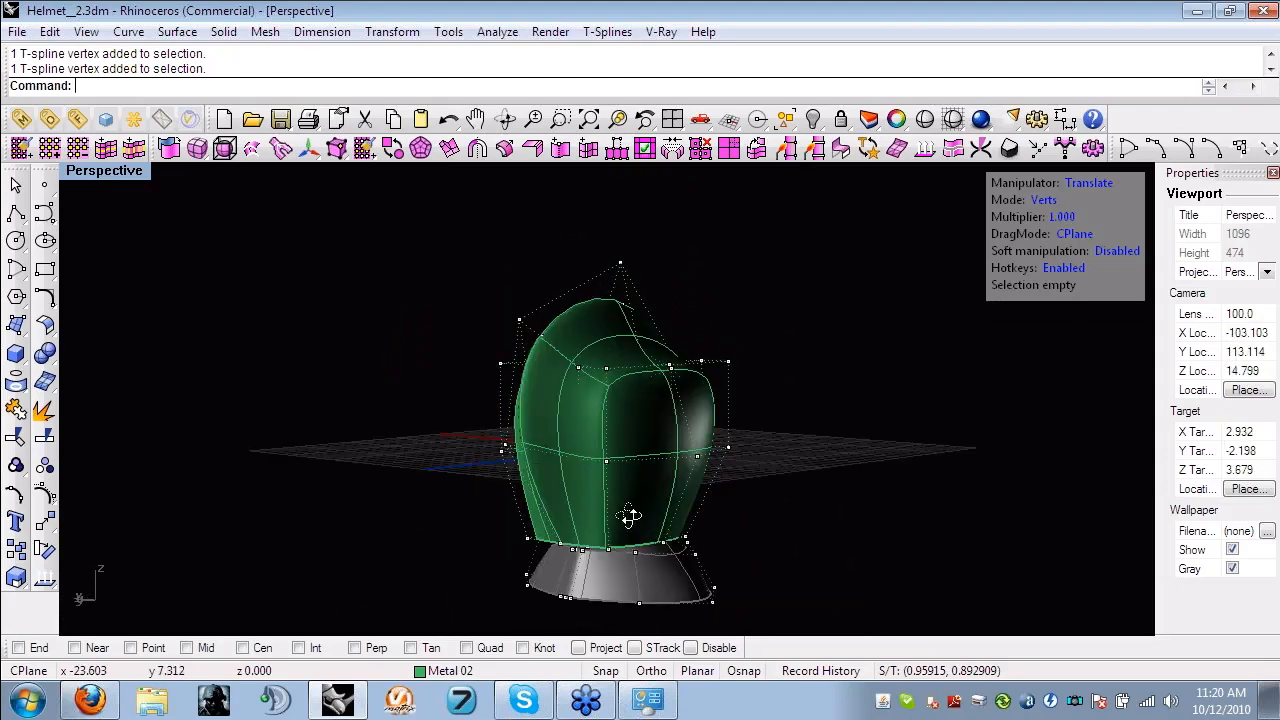
{"action": "right_click_drag", "start_coordinate": [478, 531], "coordinate": [663, 375]}
{"action": "right_click_drag", "start_coordinate": [660, 432], "coordinate": [819, 487]}
{"action": "scroll", "coordinate": [700, 524], "scroll_direction": "up", "scroll_amount": 4}
{"action": "right_click_drag", "start_coordinate": [710, 540], "coordinate": [604, 512], "text": "shift"}
- Select the 12 edges of the shell's lower rim and extrude them downward along Z
{"action": "key", "text": "s"}
{"action": "left_click_drag", "start_coordinate": [331, 463], "coordinate": [612, 525]}
{"action": "right_click_drag", "start_coordinate": [612, 525], "coordinate": [521, 408]}
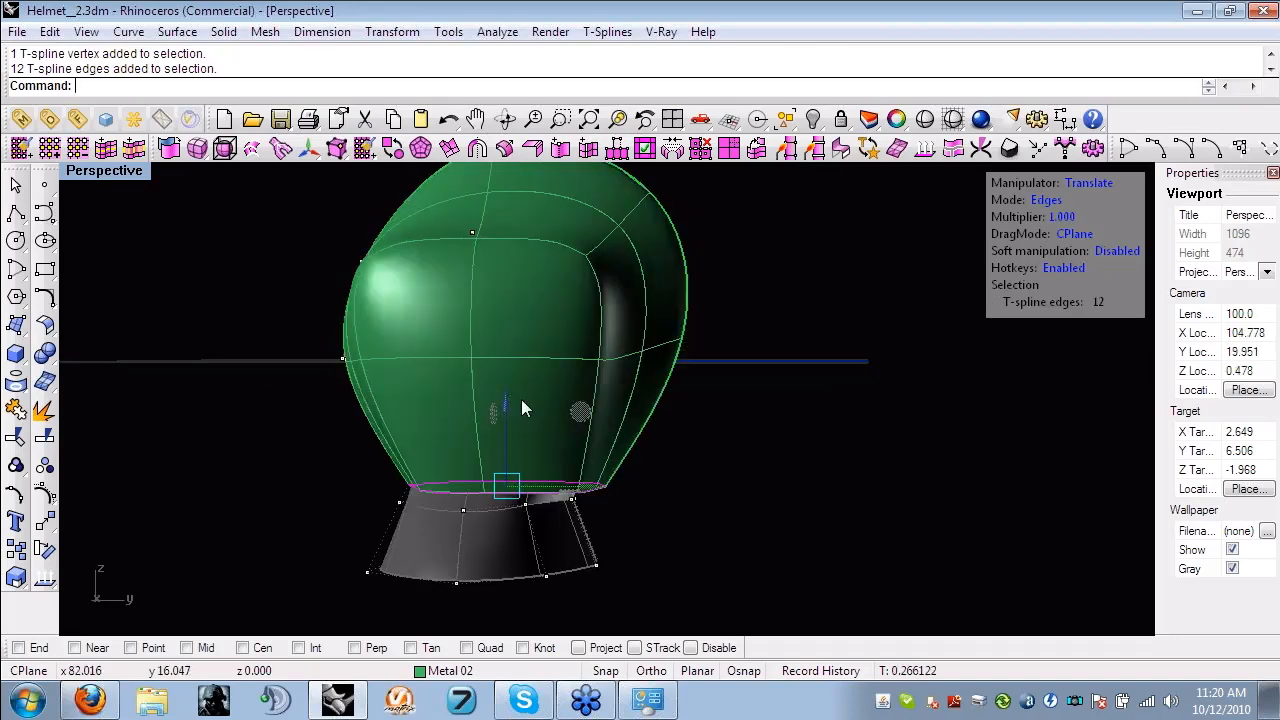
{"action": "left_click_drag", "start_coordinate": [507, 403], "coordinate": [511, 419], "text": "alt"}
- Pull a side edge of the extruded lower rim outward along X to flare both sides over the neck base
{"action": "right_click_drag", "start_coordinate": [760, 546], "coordinate": [517, 597]}
{"action": "left_click", "coordinate": [591, 558]}
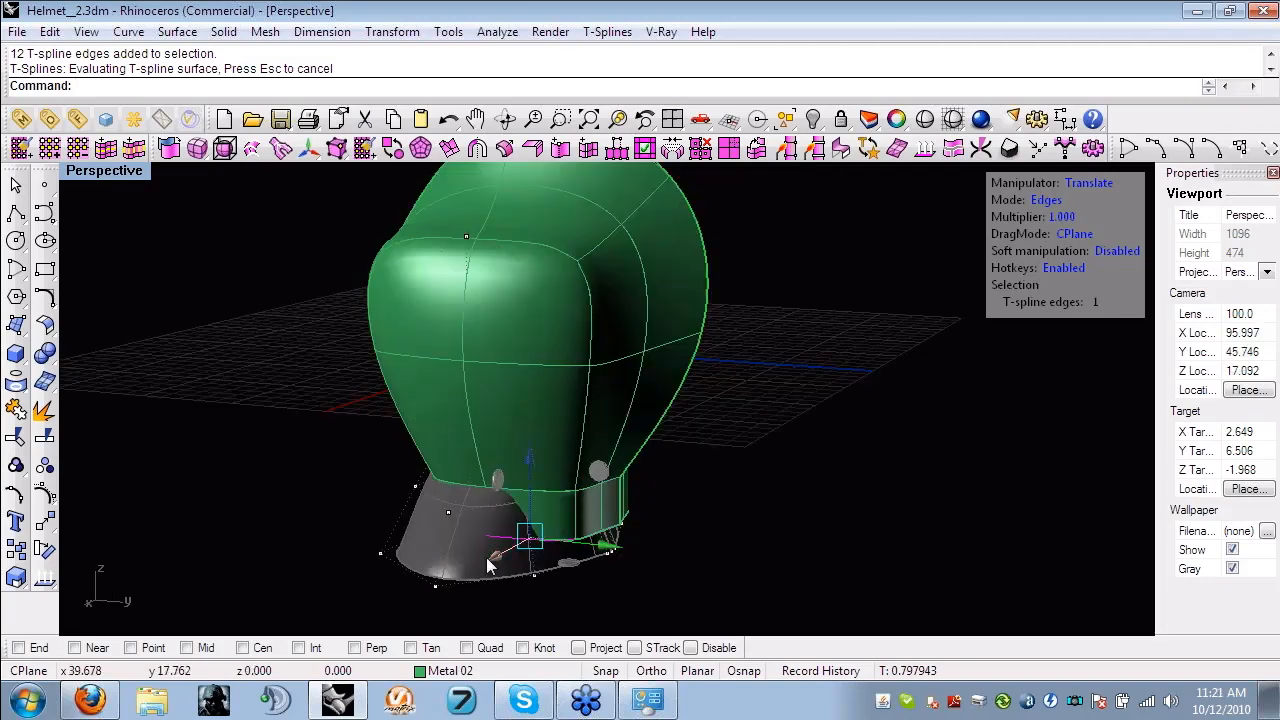
{"action": "left_click_drag", "start_coordinate": [489, 560], "coordinate": [446, 602]}
{"action": "right_click_drag", "start_coordinate": [470, 488], "coordinate": [764, 398]}
{"action": "right_click_drag", "start_coordinate": [632, 470], "coordinate": [753, 470]}
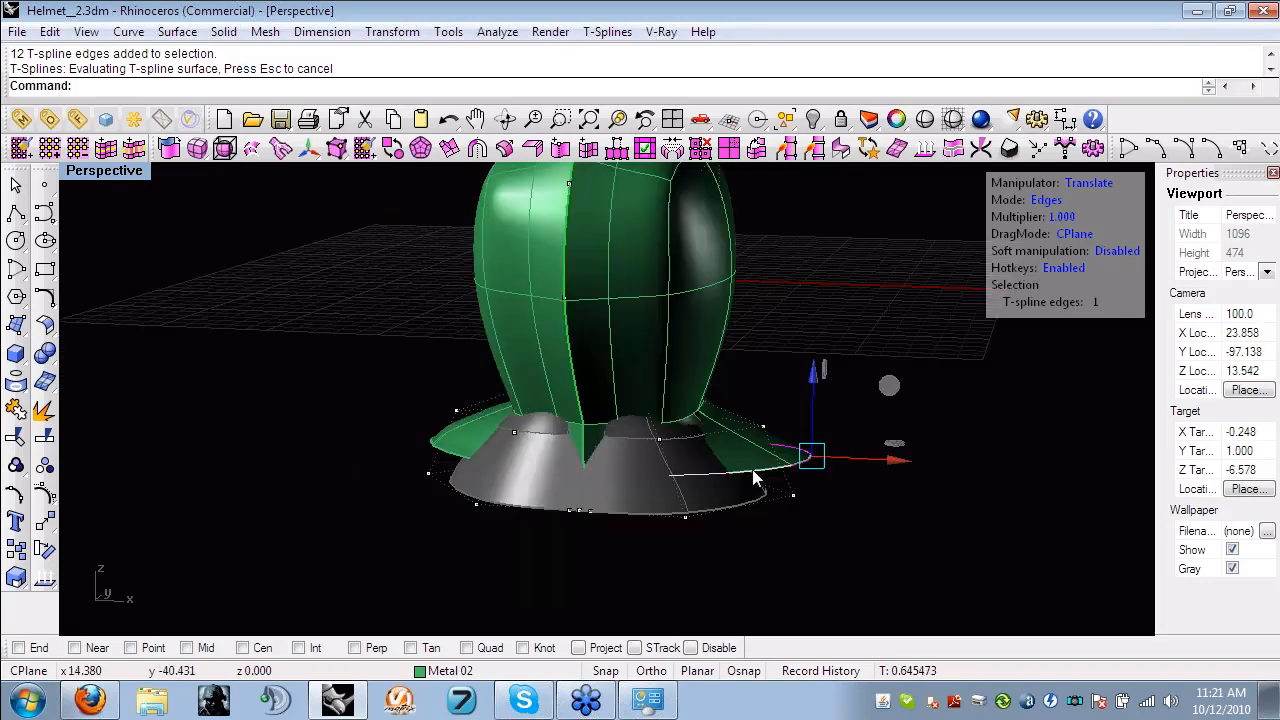
{"action": "left_click_drag", "start_coordinate": [752, 469], "coordinate": [714, 510]}
- Delete the whole green T-spline shell, keeping the grey reference head
{"action": "right_click_drag", "start_coordinate": [714, 510], "coordinate": [488, 527]}
{"action": "left_click", "coordinate": [497, 416]}
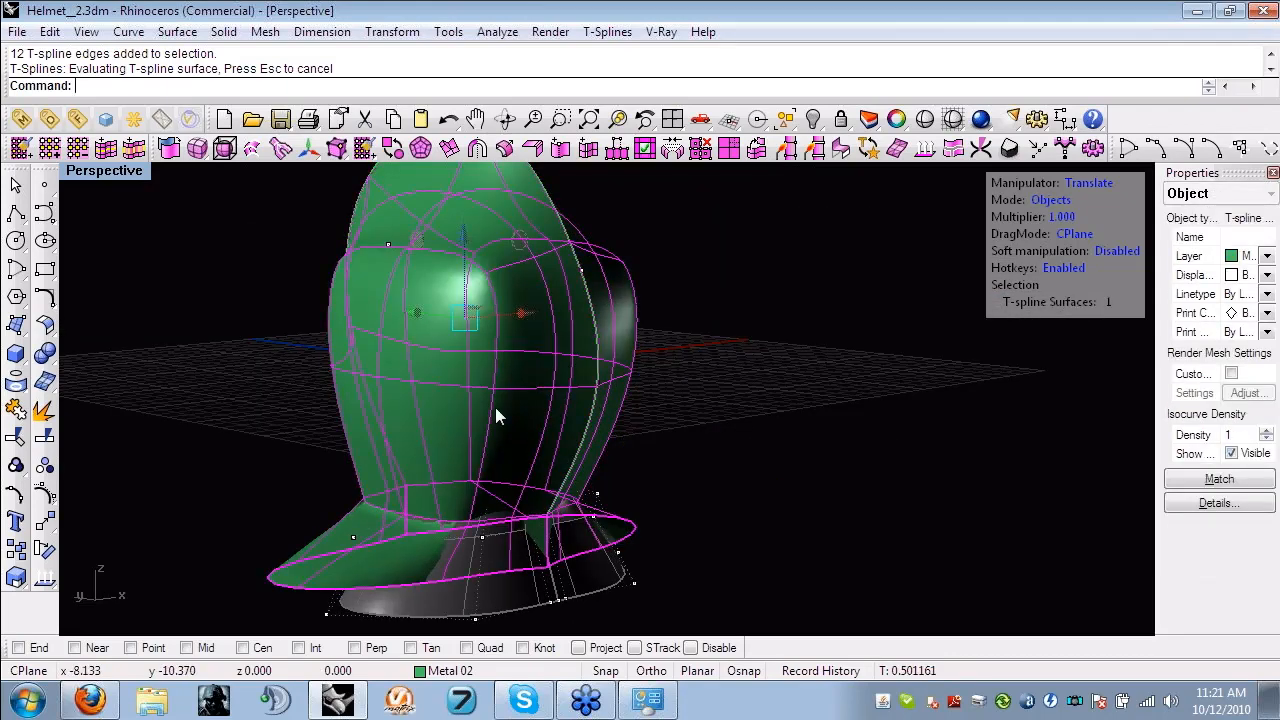
{"action": "key", "text": "Delete"}
{"action": "right_click_drag", "start_coordinate": [604, 429], "coordinate": [196, 309]}
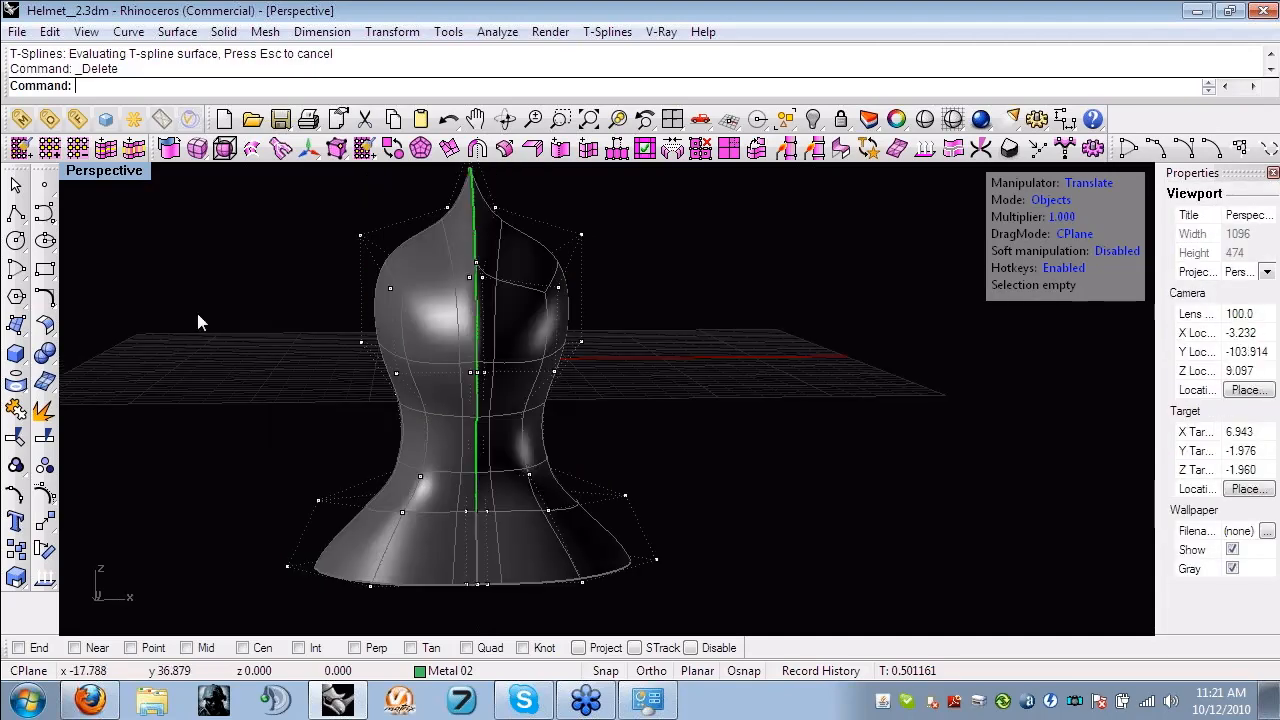
- Show the two hidden visor pieces on the helmet
{"action": "type", "text": "Show"}
{"action": "key", "text": "Return"}
- Examine the complete helmet with its green visor pieces from the front, side and above
{"action": "right_click_drag", "start_coordinate": [574, 279], "coordinate": [508, 487]}
{"action": "scroll", "coordinate": [508, 487], "scroll_direction": "down", "scroll_amount": 8}
{"action": "right_click_drag", "start_coordinate": [550, 529], "coordinate": [495, 499]}
{"action": "scroll", "coordinate": [495, 499], "scroll_direction": "down", "scroll_amount": 15}
{"action": "scroll", "coordinate": [506, 504], "scroll_direction": "up", "scroll_amount": 5}
{"action": "scroll", "coordinate": [506, 504], "scroll_direction": "up", "scroll_amount": 9}
{"action": "scroll", "coordinate": [504, 464], "scroll_direction": "up", "scroll_amount": 6}
{"action": "scroll", "coordinate": [422, 364], "scroll_direction": "up", "scroll_amount": 6}
{"action": "right_click_drag", "start_coordinate": [423, 362], "coordinate": [732, 485], "text": "shift"}
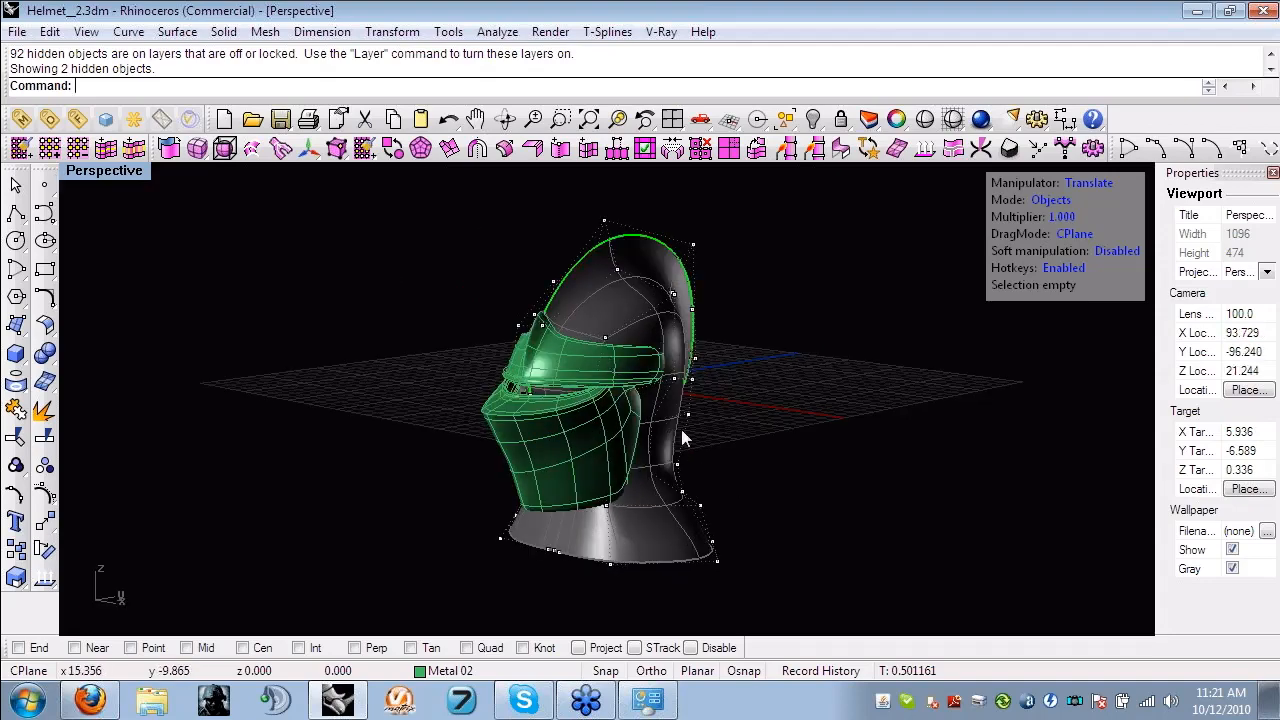
{"action": "right_click_drag", "start_coordinate": [592, 407], "coordinate": [659, 327]}
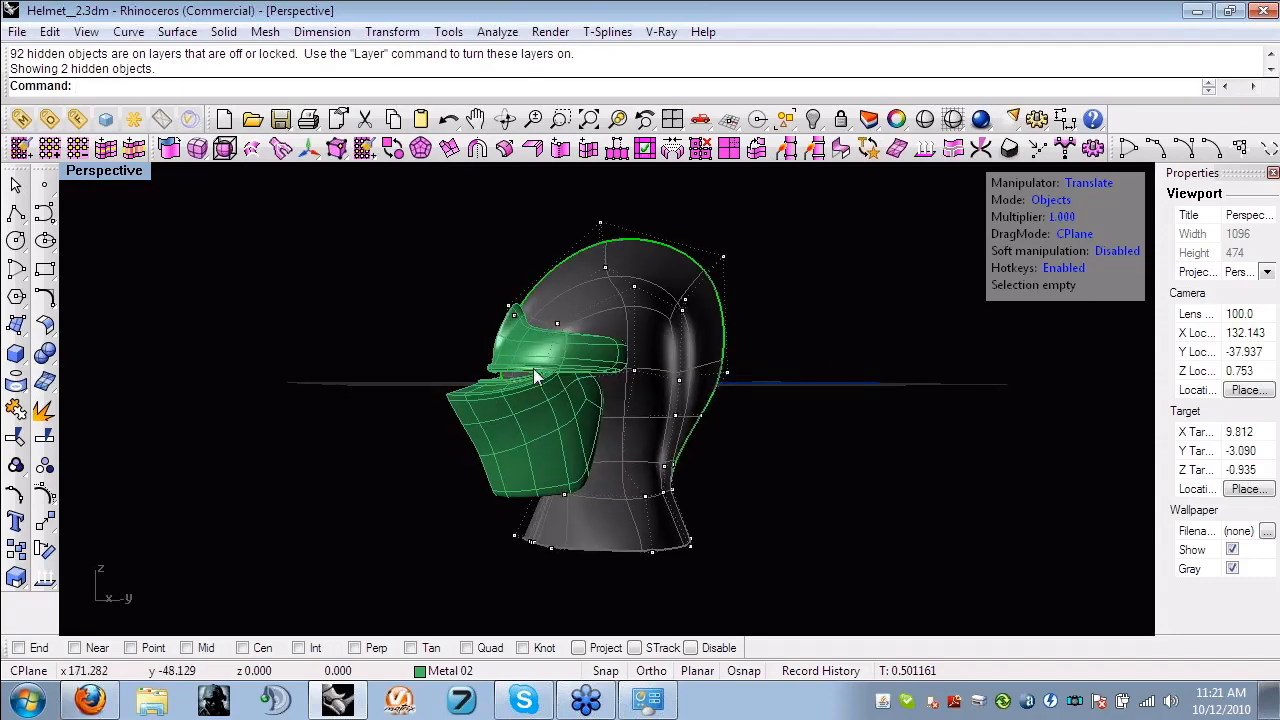
{"action": "right_click_drag", "start_coordinate": [556, 298], "coordinate": [504, 327]}
{"action": "scroll", "coordinate": [502, 319], "scroll_direction": "up", "scroll_amount": 2}
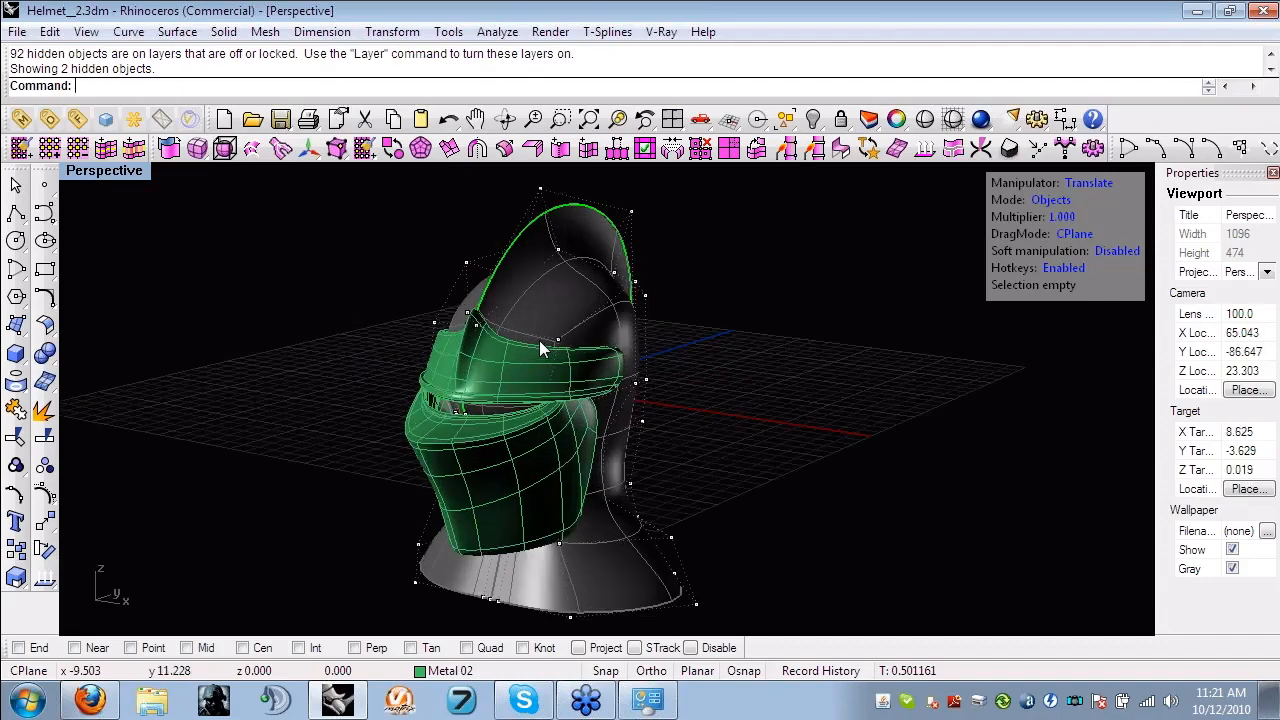
- Open the model Helmet__3.3dm from the Helmet folder
{"action": "left_click", "coordinate": [18, 32]}
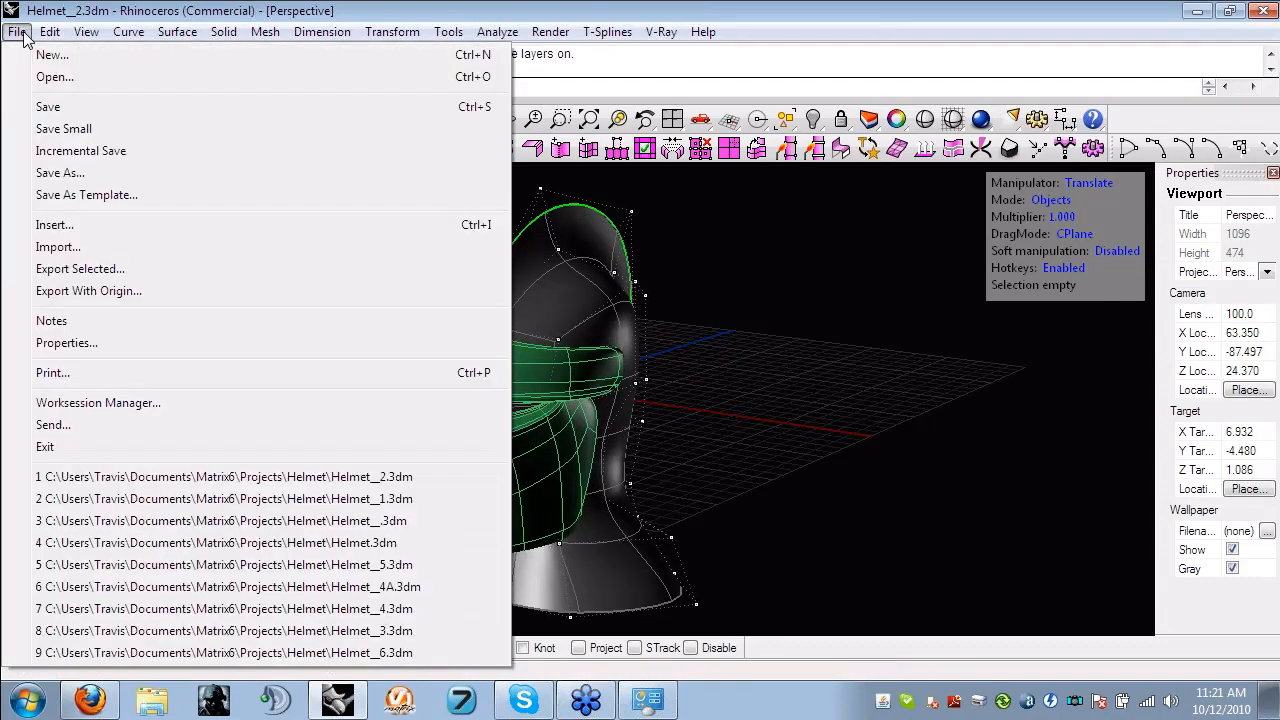
{"action": "left_click", "coordinate": [38, 78]}
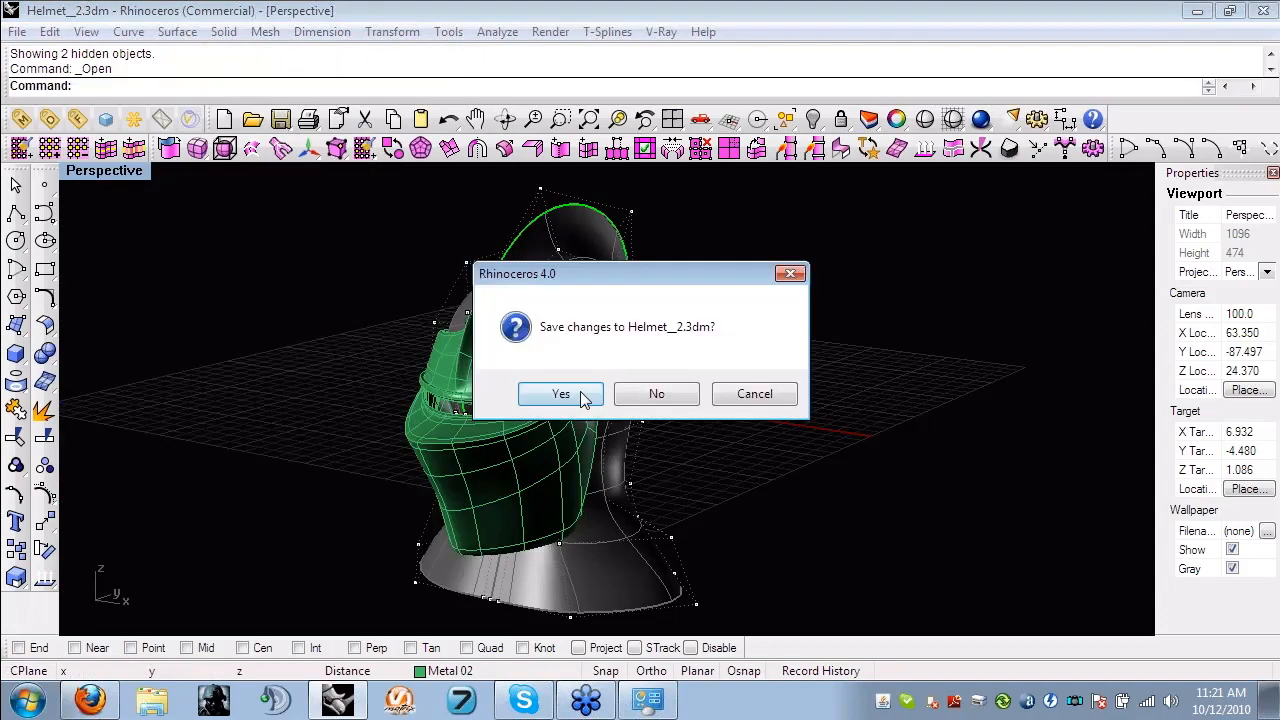
{"action": "left_click", "coordinate": [584, 396]}
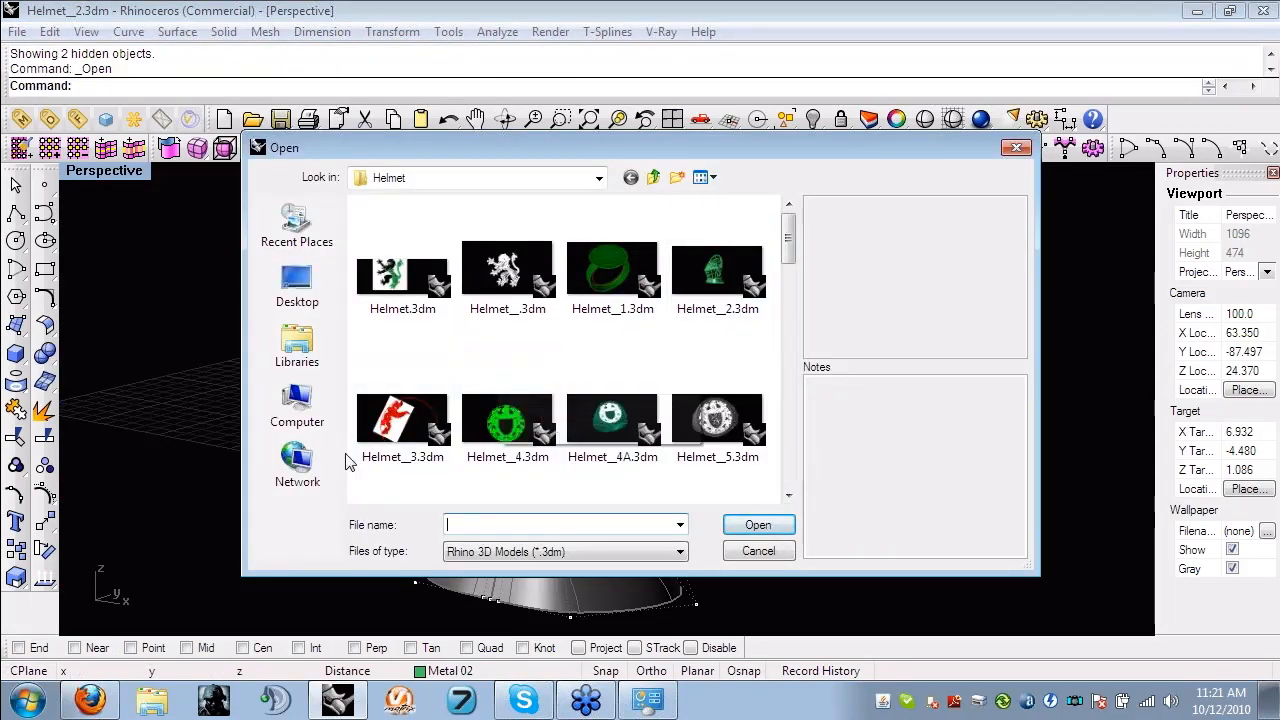
{"action": "left_click", "coordinate": [391, 440]}
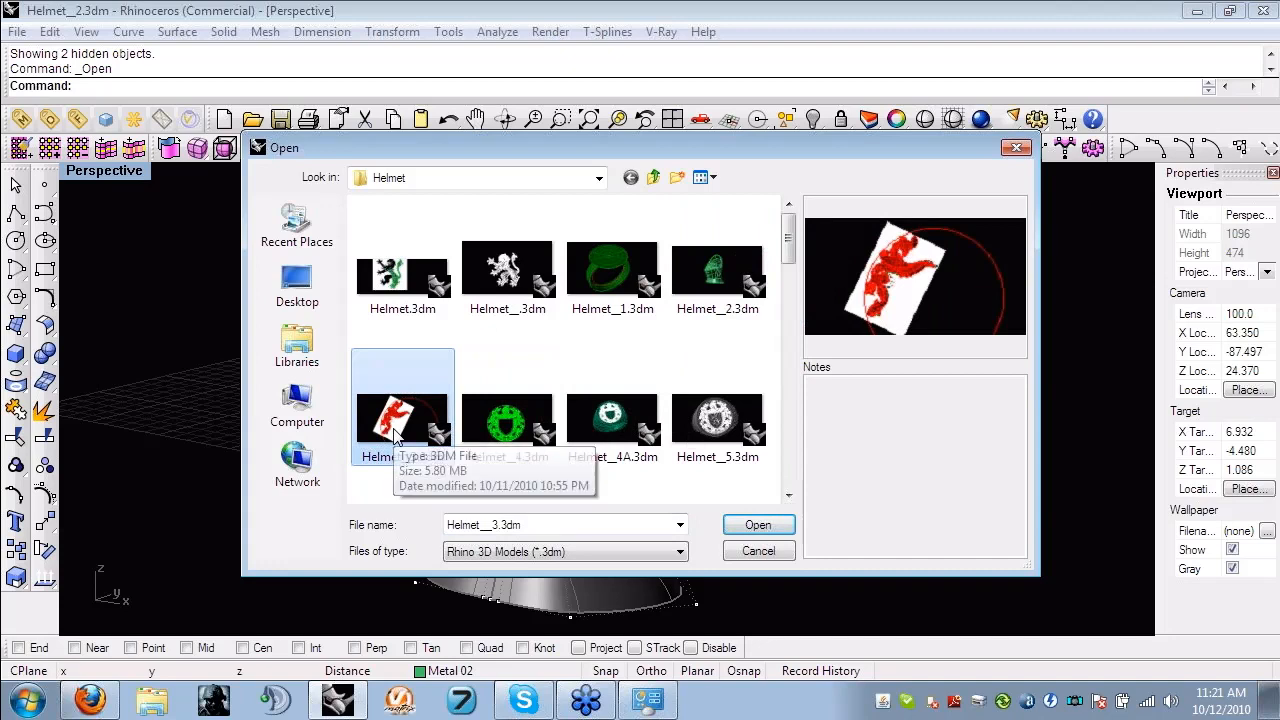
{"action": "double_click", "coordinate": [397, 432]}
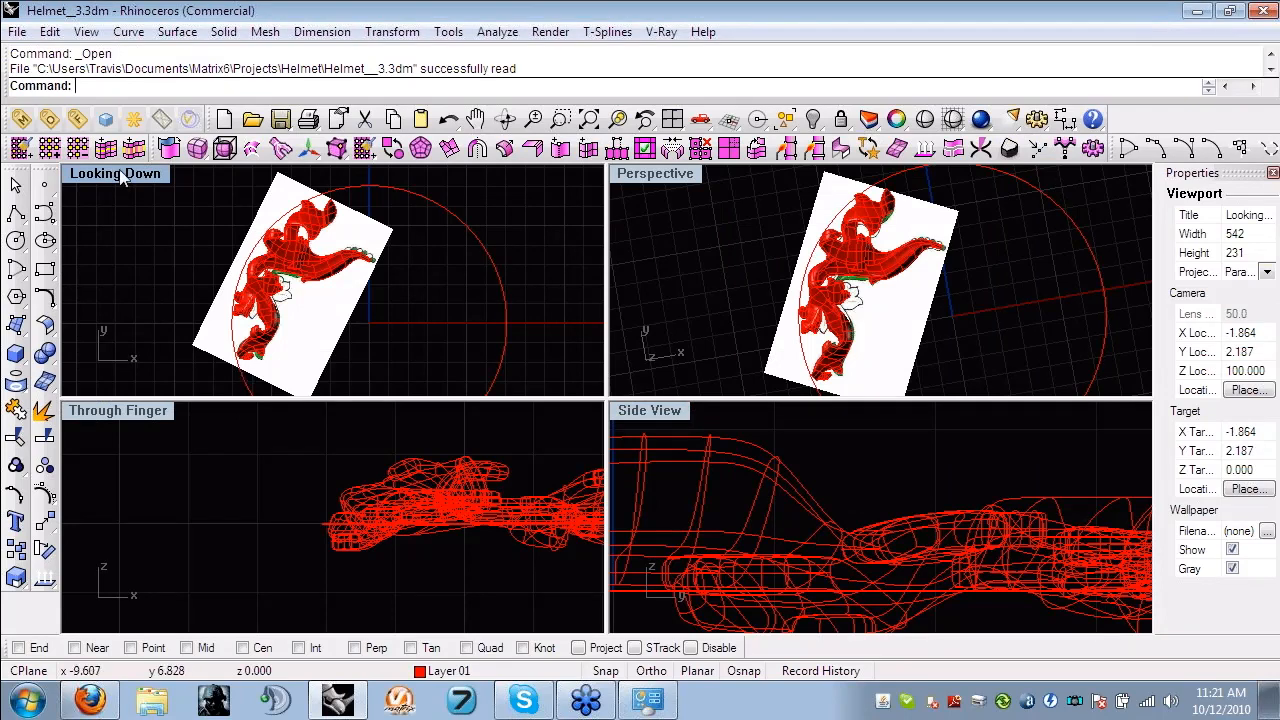
- Enlarge the Looking Down view and examine the red leaf ornament over its reference sketch
{"action": "key", "text": "ctrl+m"}
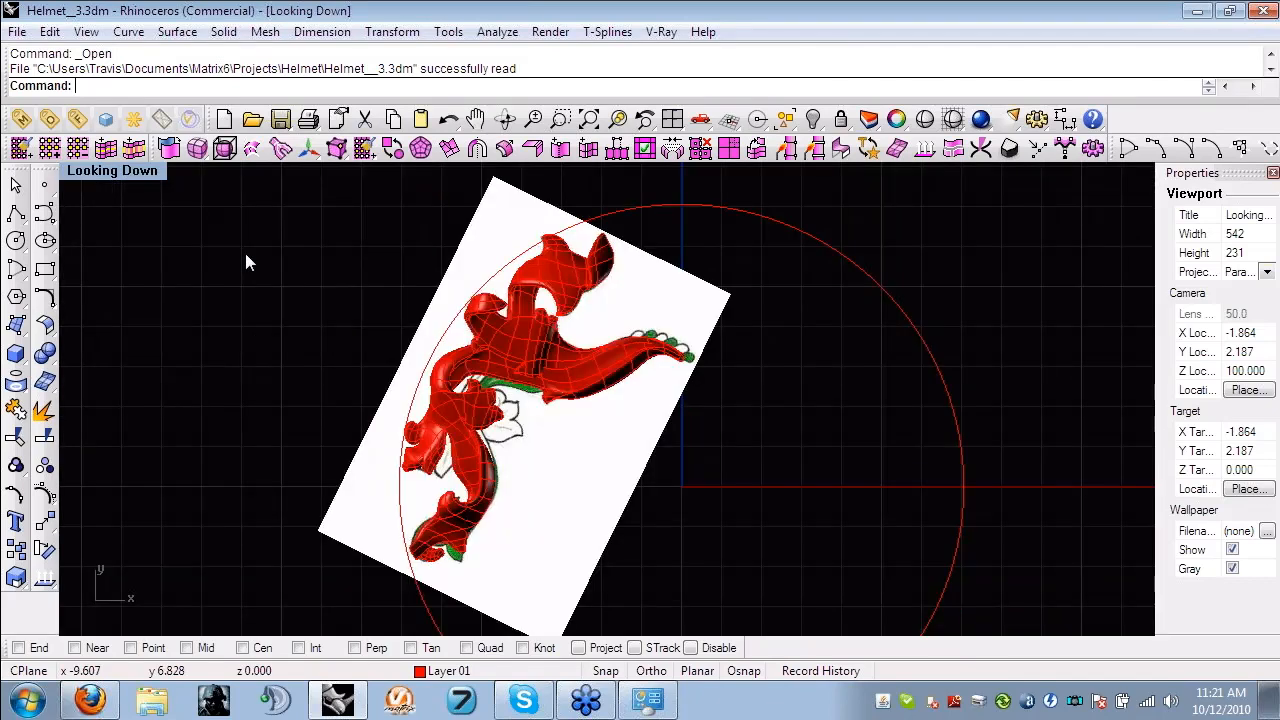
{"action": "scroll", "coordinate": [323, 344], "scroll_direction": "down", "scroll_amount": 6}
{"action": "right_click_drag", "start_coordinate": [323, 344], "coordinate": [358, 351]}
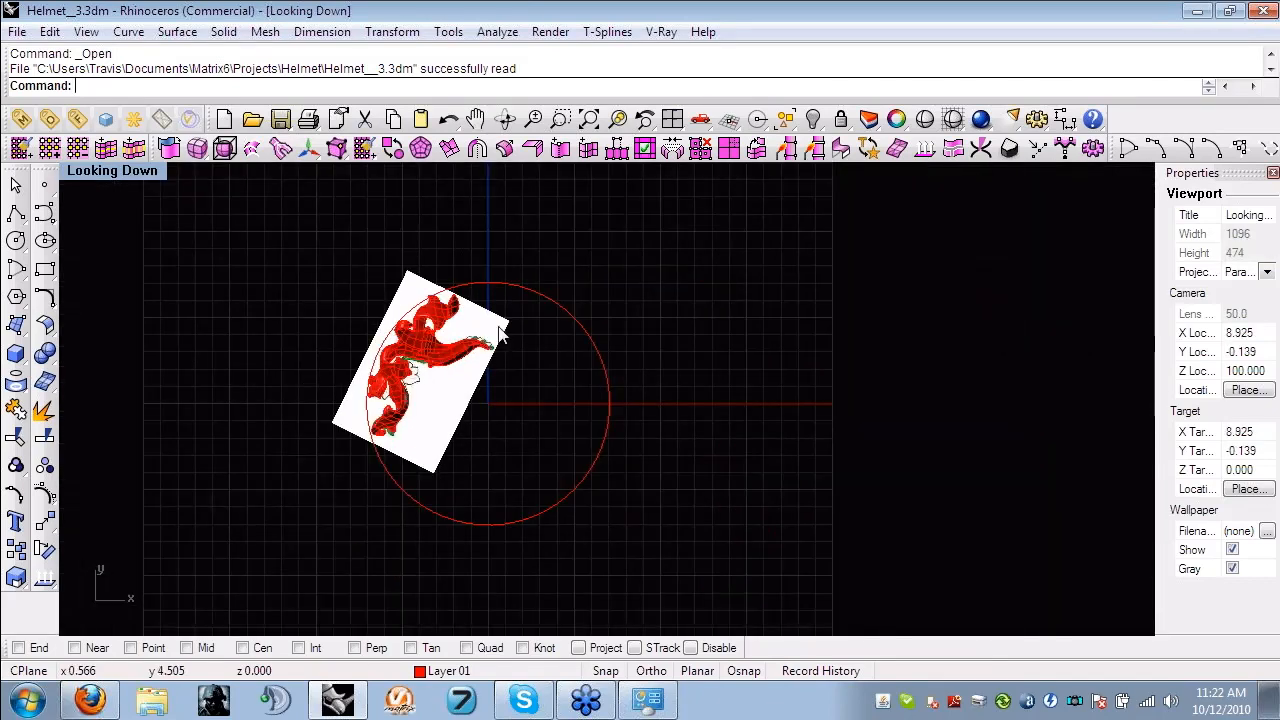
{"action": "scroll", "coordinate": [440, 375], "scroll_direction": "up", "scroll_amount": 2}
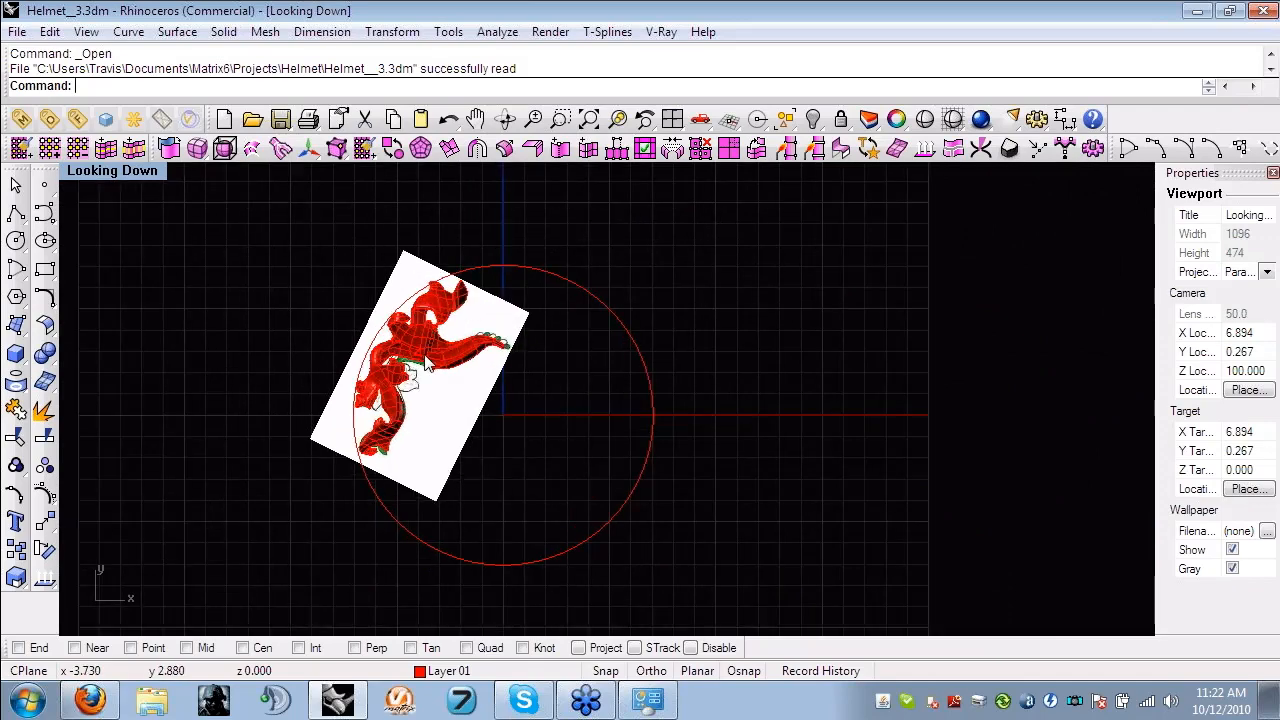
{"action": "scroll", "coordinate": [425, 356], "scroll_direction": "up", "scroll_amount": 2}
{"action": "right_click_drag", "start_coordinate": [437, 358], "coordinate": [487, 410]}
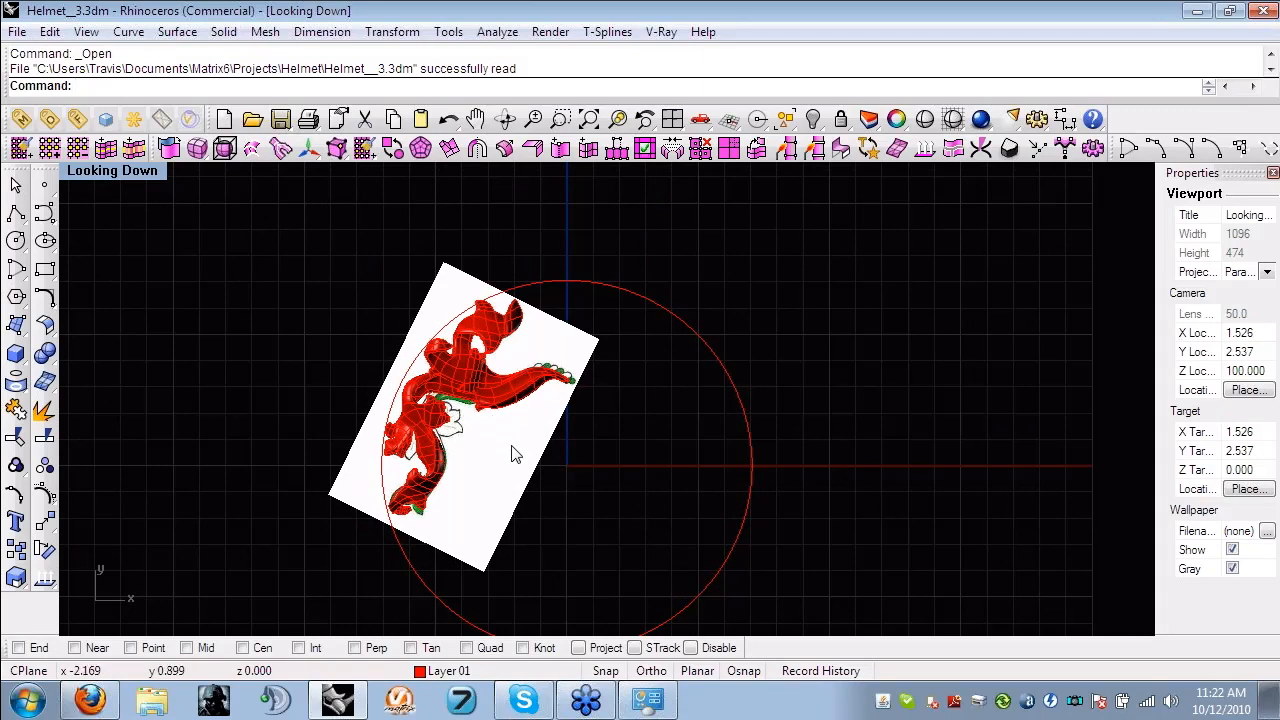
{"action": "left_click", "coordinate": [550, 480]}
{"action": "left_click_drag", "start_coordinate": [555, 484], "coordinate": [505, 440]}
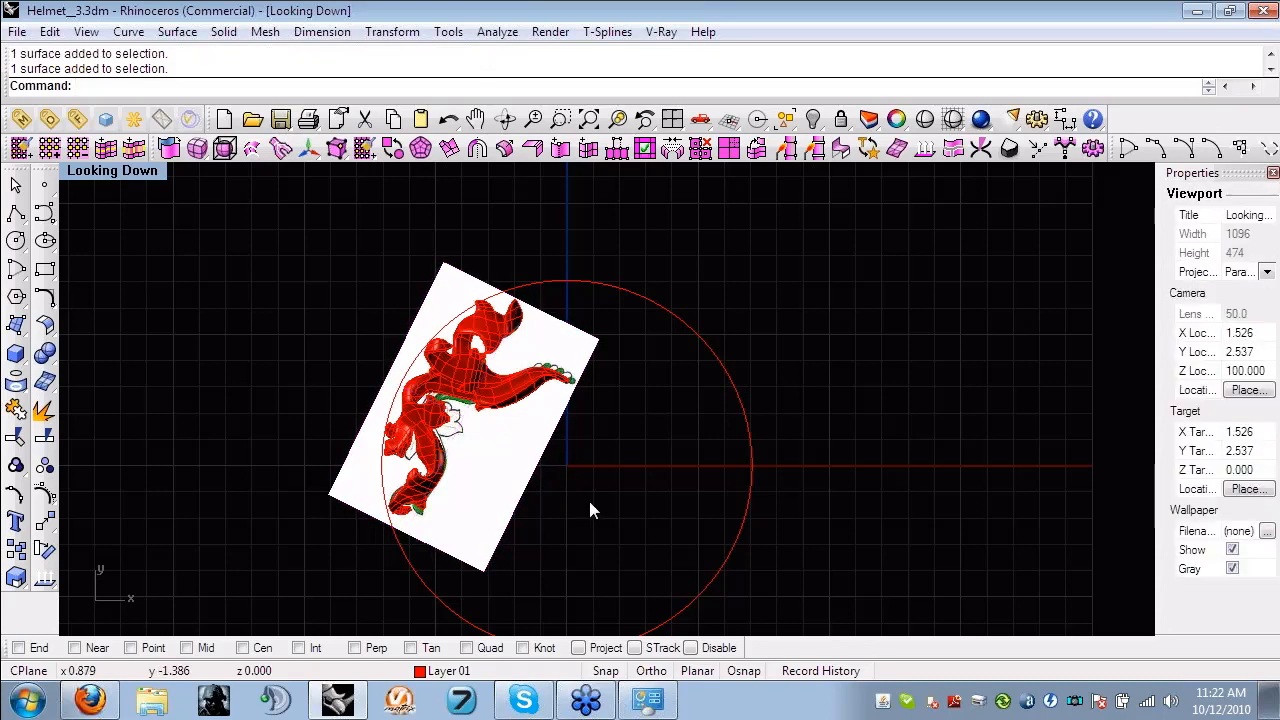
{"action": "scroll", "coordinate": [478, 412], "scroll_direction": "up", "scroll_amount": 1}
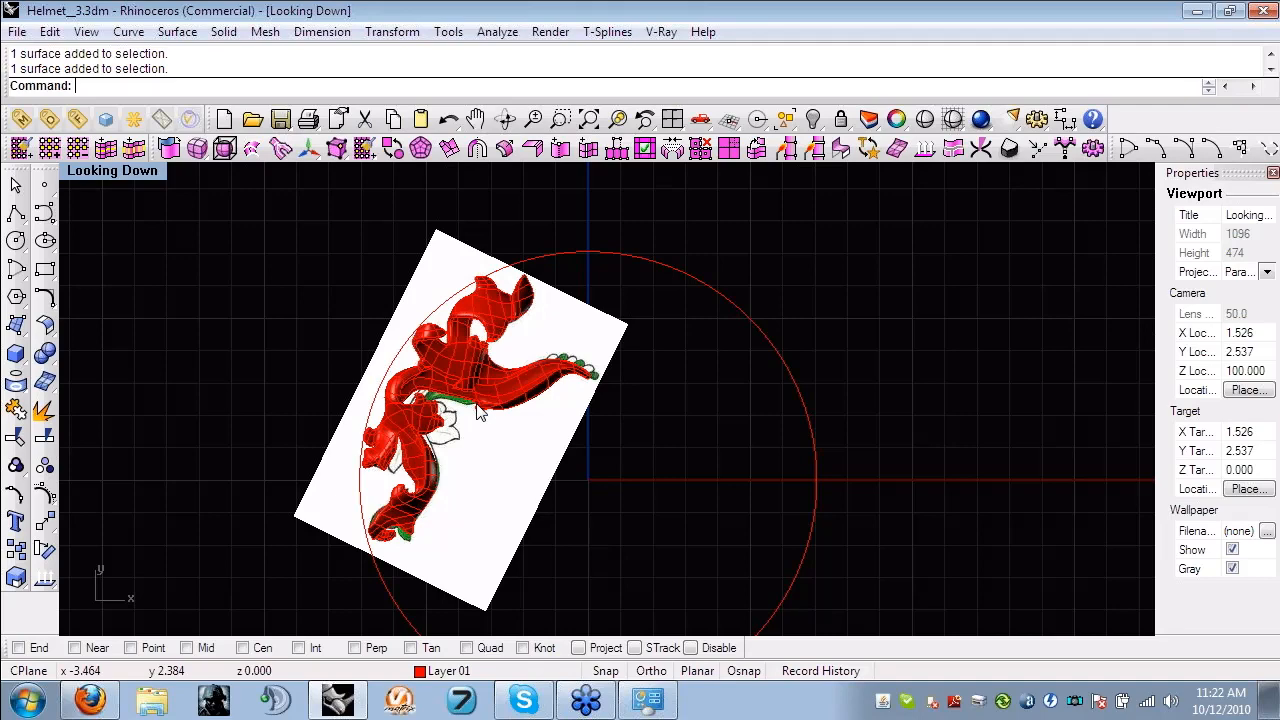
{"action": "scroll", "coordinate": [478, 412], "scroll_direction": "up", "scroll_amount": 1}
{"action": "right_click_drag", "start_coordinate": [481, 399], "coordinate": [501, 399]}
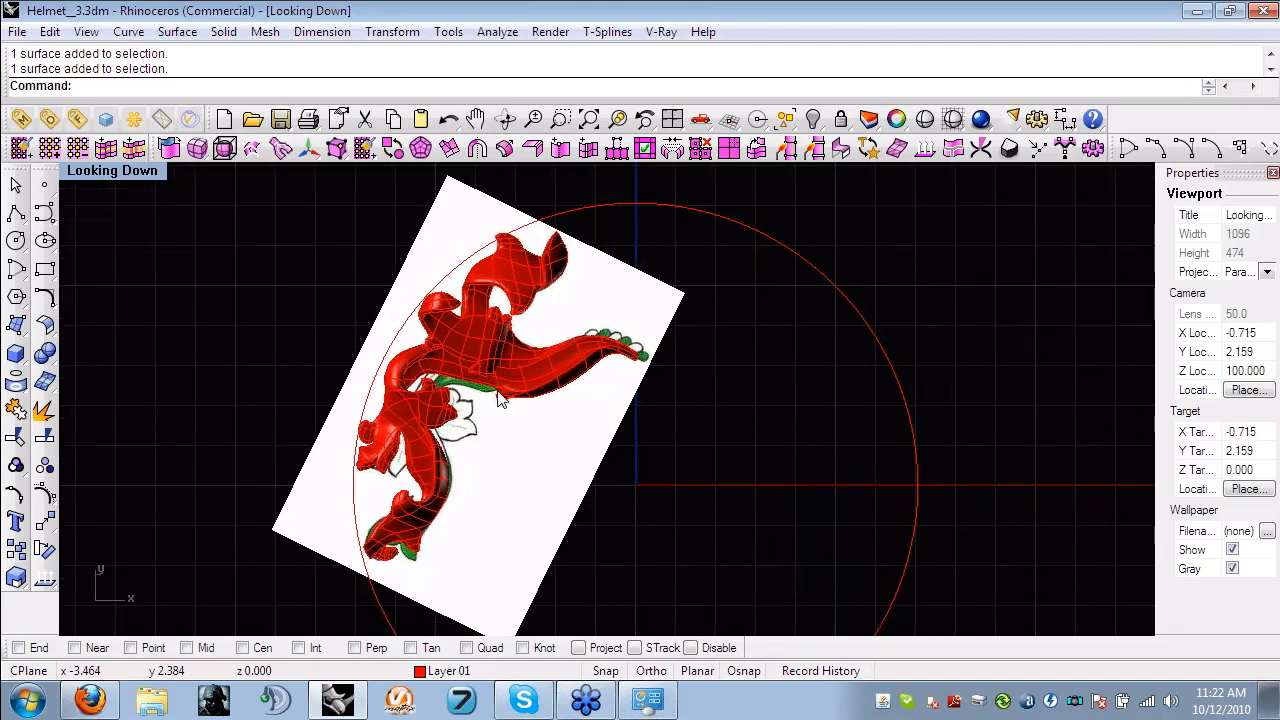
- Move the reference sketch aside from the red leaf forms and bring it back under them
{"action": "left_click", "coordinate": [557, 468]}
{"action": "left_click_drag", "start_coordinate": [557, 468], "coordinate": [822, 481]}
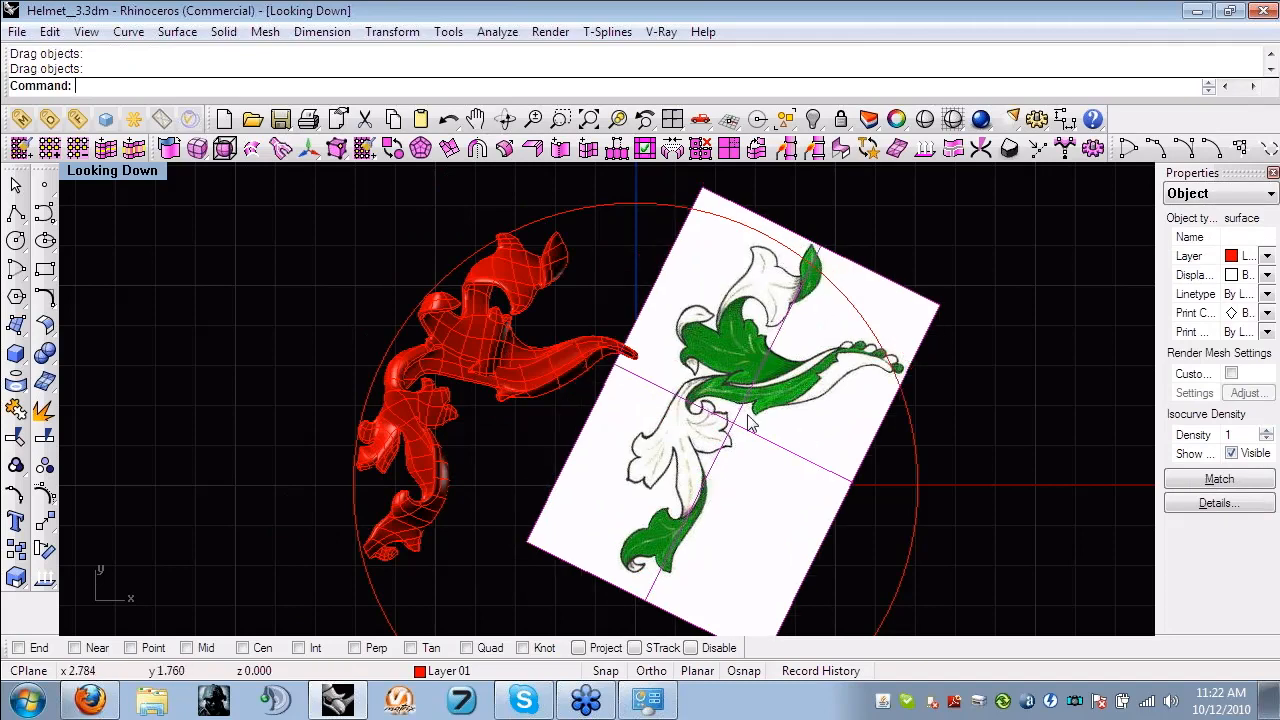
{"action": "left_click_drag", "start_coordinate": [795, 431], "coordinate": [566, 440]}
{"action": "key", "text": "ctrl+z"}
- Mirror a copy of the reference sketch across the vertical Y axis, starting the mirror plane at 0,0,0
{"action": "left_click", "coordinate": [565, 435]}
{"action": "right_click", "coordinate": [575, 440]}
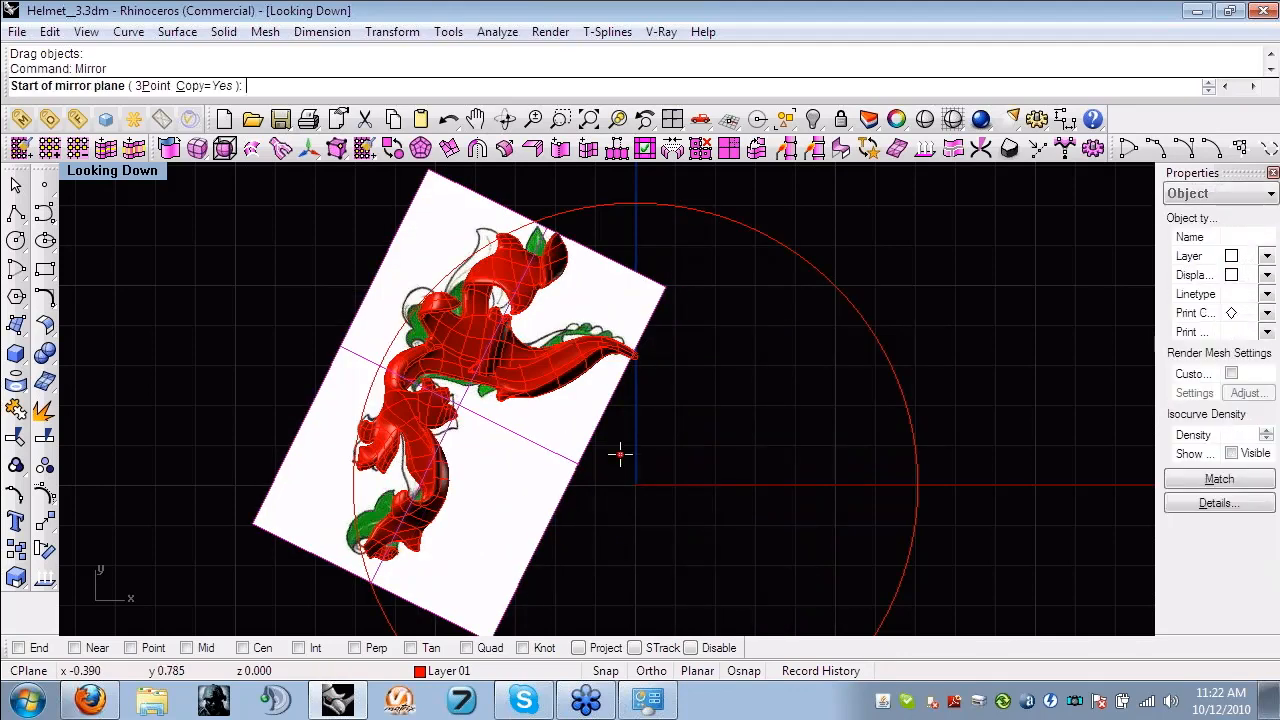
{"action": "type", "text": "0,0,0"}
{"action": "key", "text": "Return"}
{"action": "left_click", "coordinate": [633, 468]}
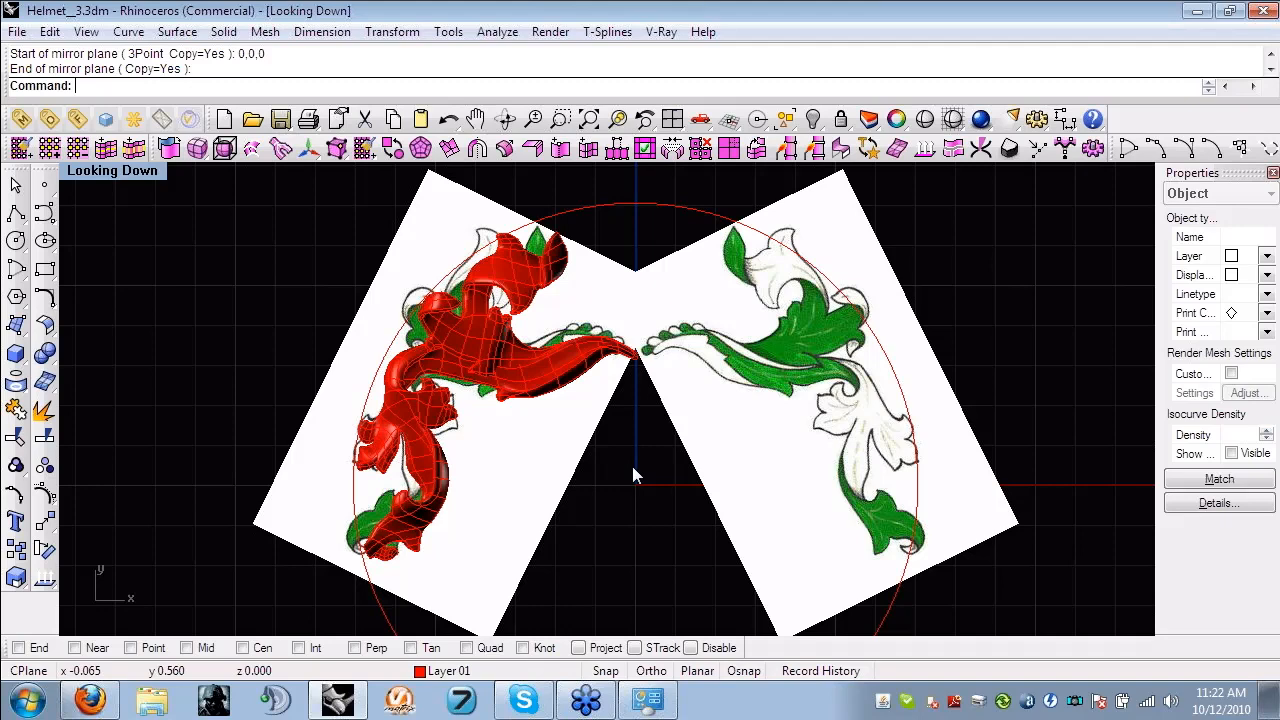
- Delete the mirrored copy of the reference sketch
{"action": "left_click_drag", "start_coordinate": [735, 388], "coordinate": [724, 401]}
{"action": "right_click_drag", "start_coordinate": [681, 410], "coordinate": [733, 418]}
{"action": "key", "text": "Delete"}
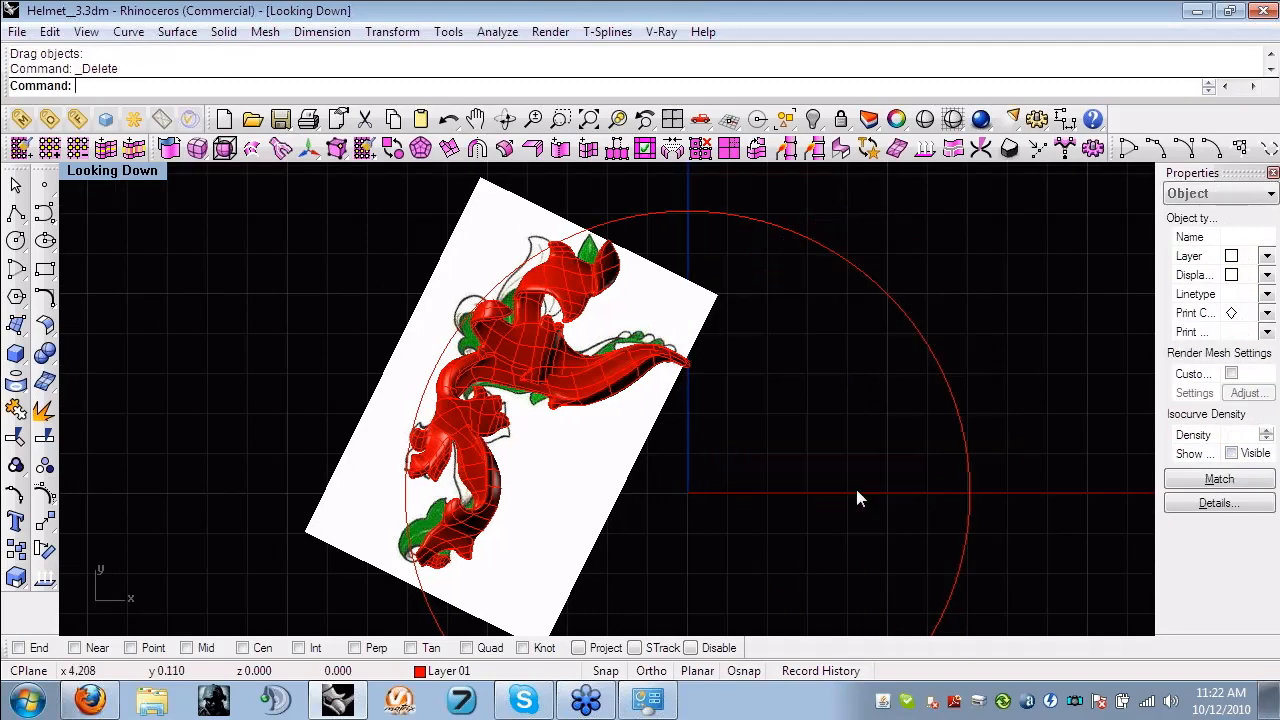
- Shift the remaining reference sketch so that its drawing lines up with the red leaf forms
{"action": "right_click_drag", "start_coordinate": [608, 466], "coordinate": [643, 473]}
{"action": "mouse_move", "coordinate": [602, 465]}
{"action": "left_mouse_down"}
{"action": "mouse_move", "coordinate": [627, 481]}
{"action": "mouse_move", "coordinate": [625, 468]}
{"action": "left_mouse_up"}
{"action": "scroll", "coordinate": [610, 447], "scroll_direction": "up", "scroll_amount": 2}
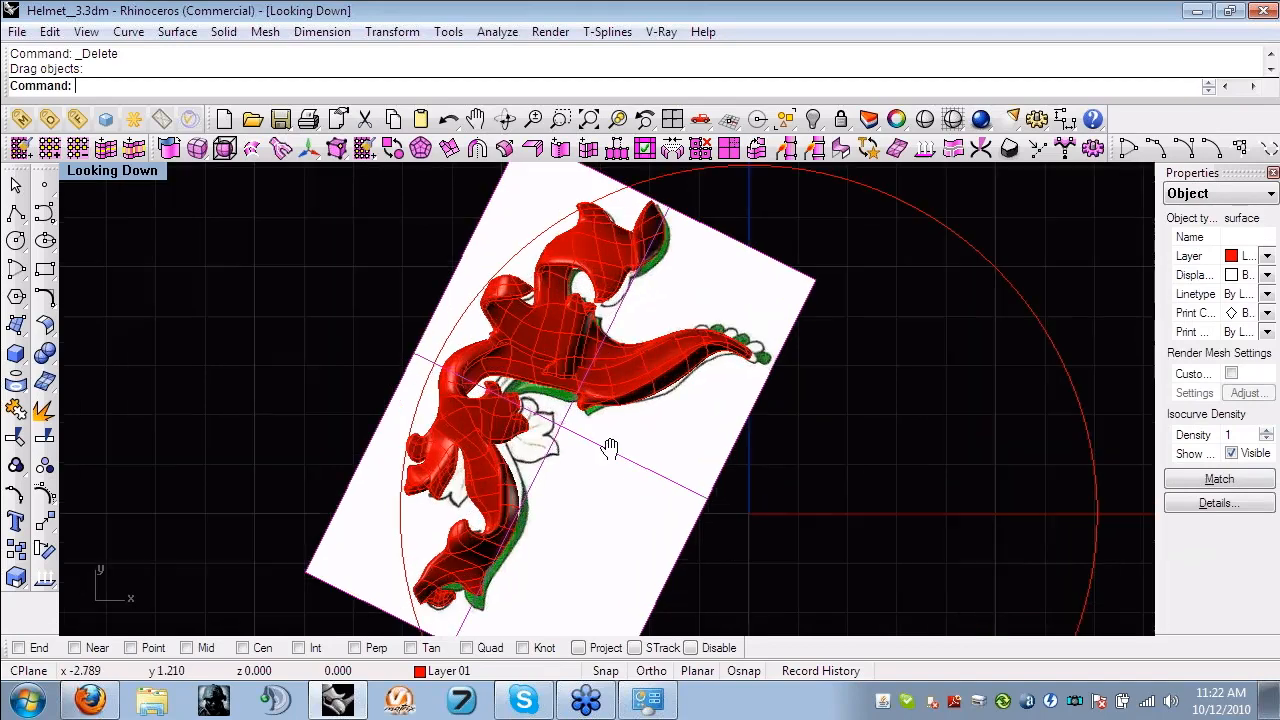
{"action": "right_click_drag", "start_coordinate": [610, 447], "coordinate": [520, 412]}
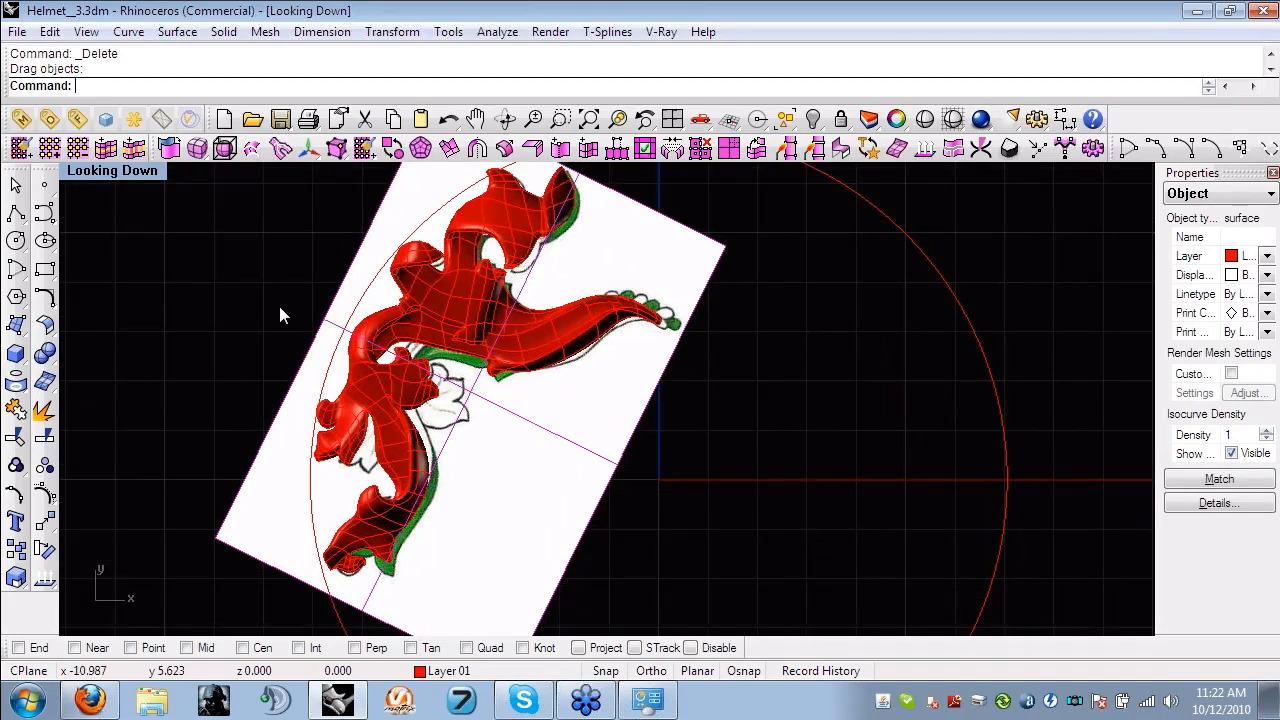
- Move the lower red stem-and-leaf T-spline straight down to uncover the sketched stem beneath it
{"action": "left_click", "coordinate": [280, 315]}
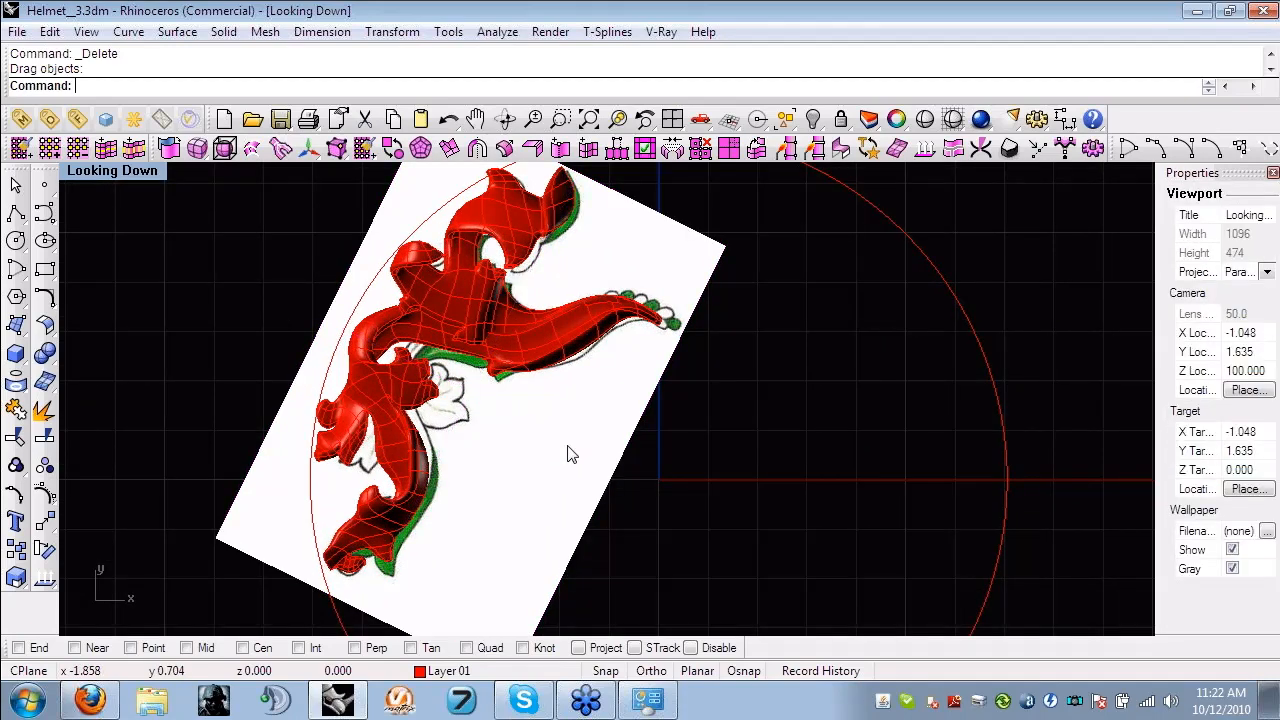
{"action": "left_click_drag", "start_coordinate": [567, 453], "coordinate": [560, 468]}
{"action": "left_click_drag", "start_coordinate": [559, 395], "coordinate": [557, 505]}
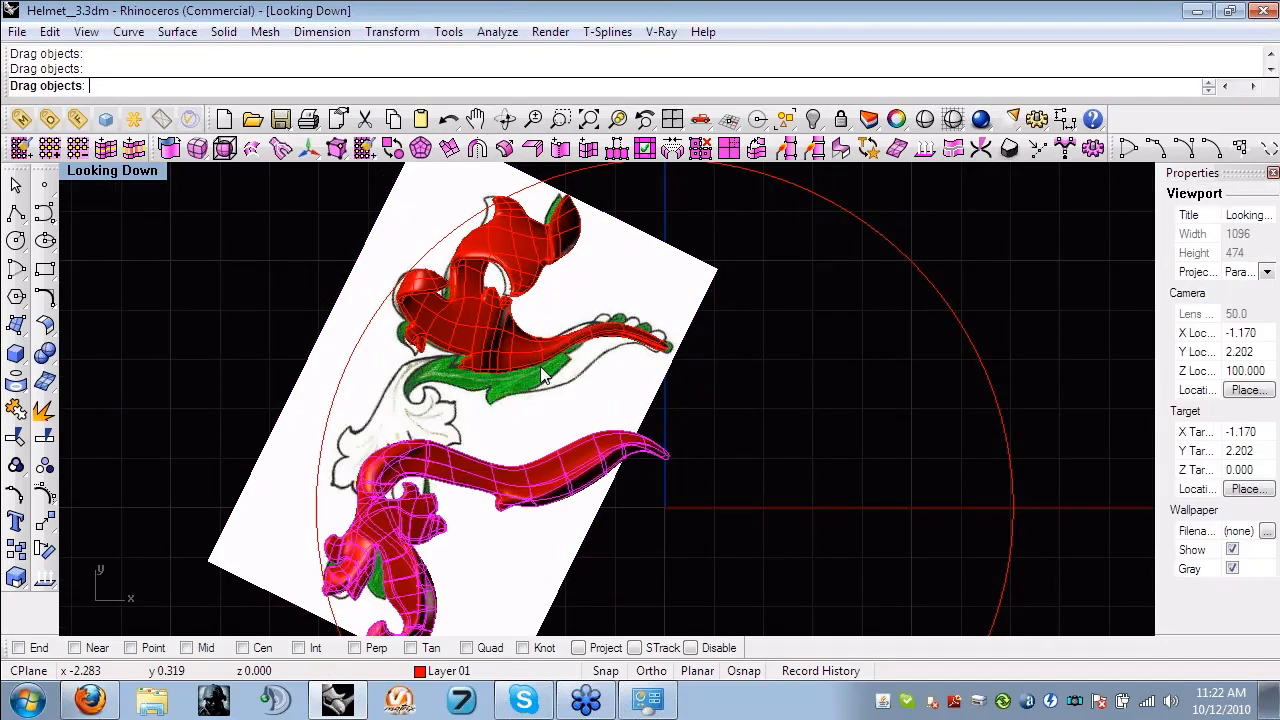
- Create a small T-spline plane centred on the origin and move it over the beaded tip of the sketched stem
{"action": "left_click", "coordinate": [197, 148]}
{"action": "left_click", "coordinate": [257, 173]}
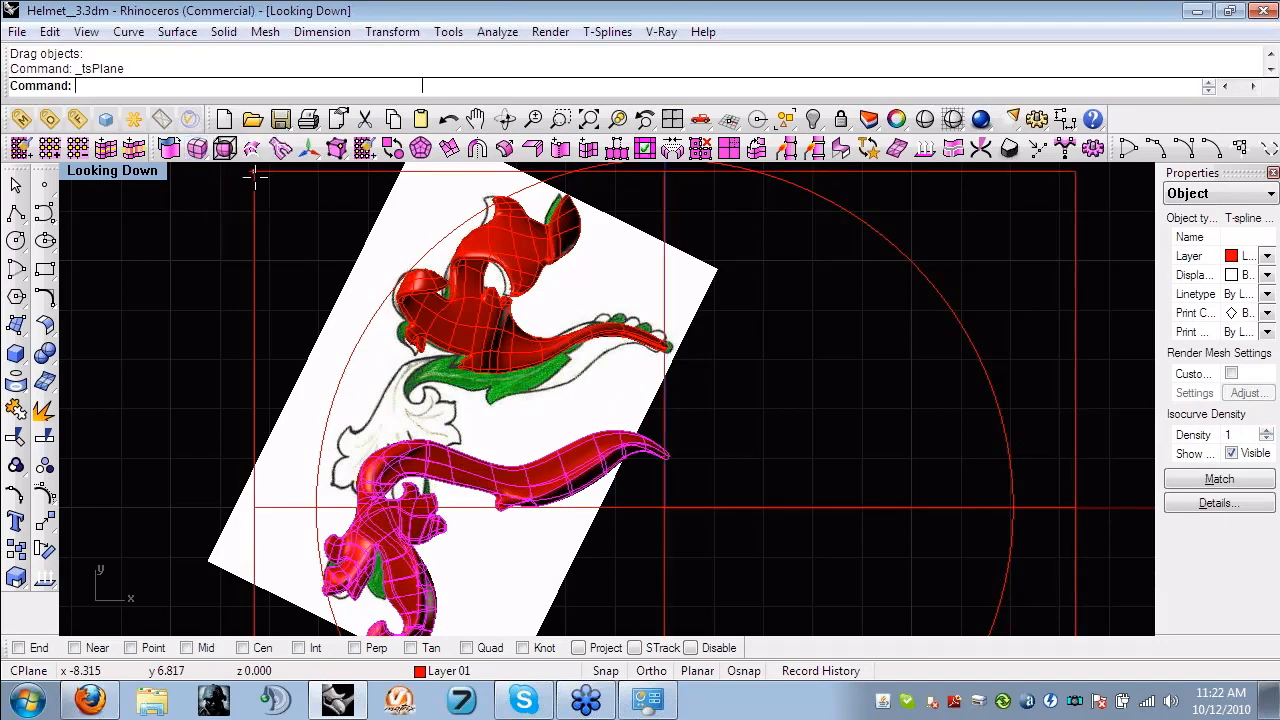
{"action": "left_click", "coordinate": [630, 489]}
{"action": "left_click_drag", "start_coordinate": [679, 516], "coordinate": [643, 368]}
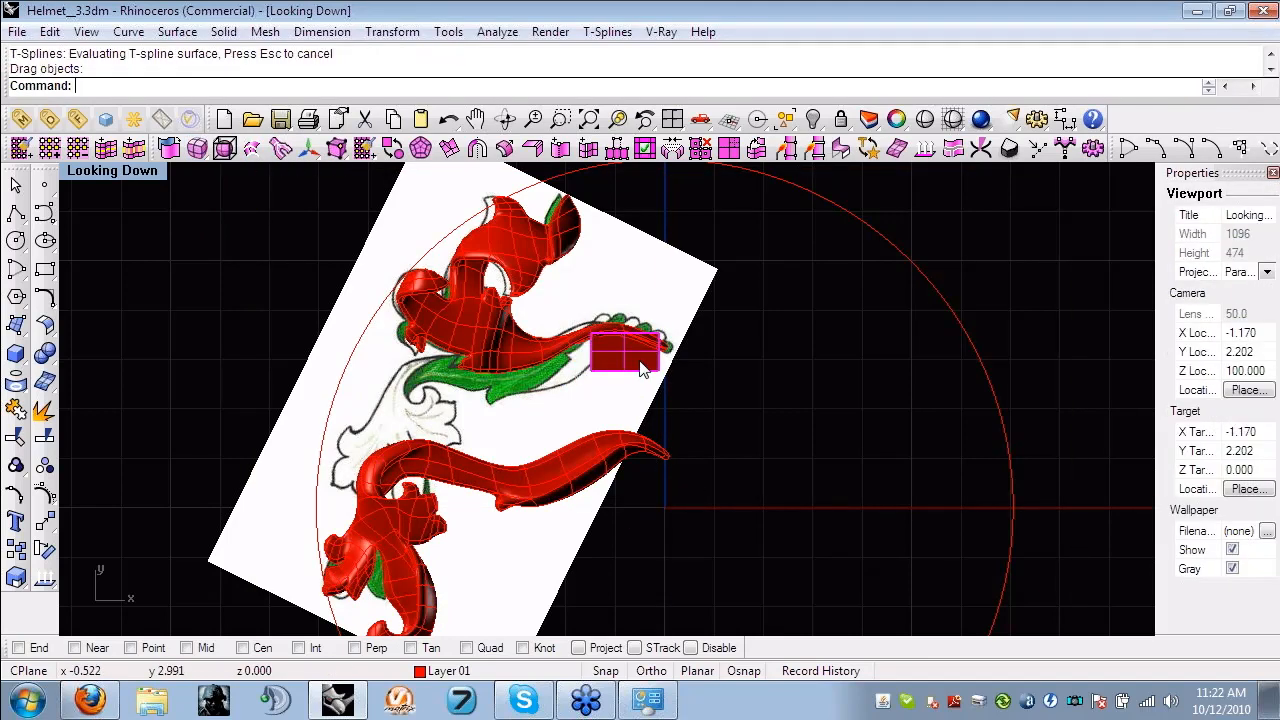
- Examine the moved stem-and-leaf T-spline closely from above and from several angles in the enlarged Perspective view
{"action": "scroll", "coordinate": [645, 380], "scroll_direction": "up", "scroll_amount": 2}
{"action": "right_click_drag", "start_coordinate": [613, 509], "coordinate": [703, 379]}
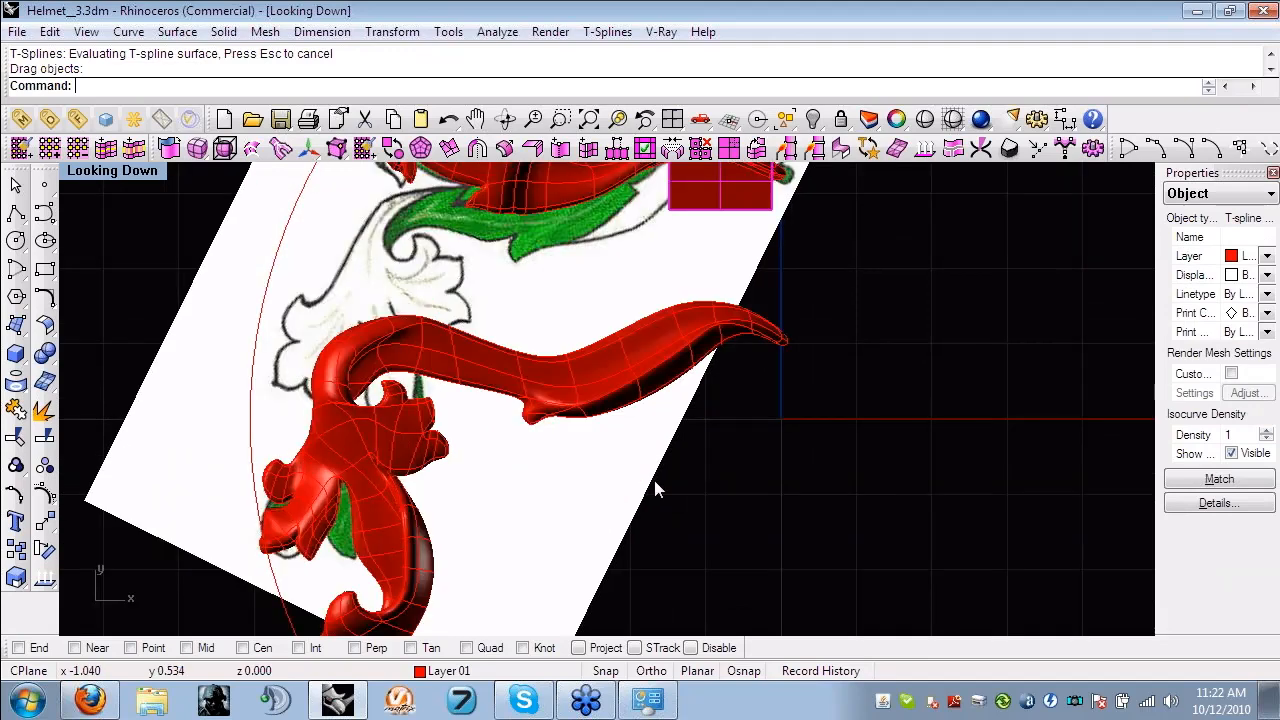
{"action": "right_click_drag", "start_coordinate": [654, 480], "coordinate": [650, 360]}
{"action": "double_click", "coordinate": [101, 173]}
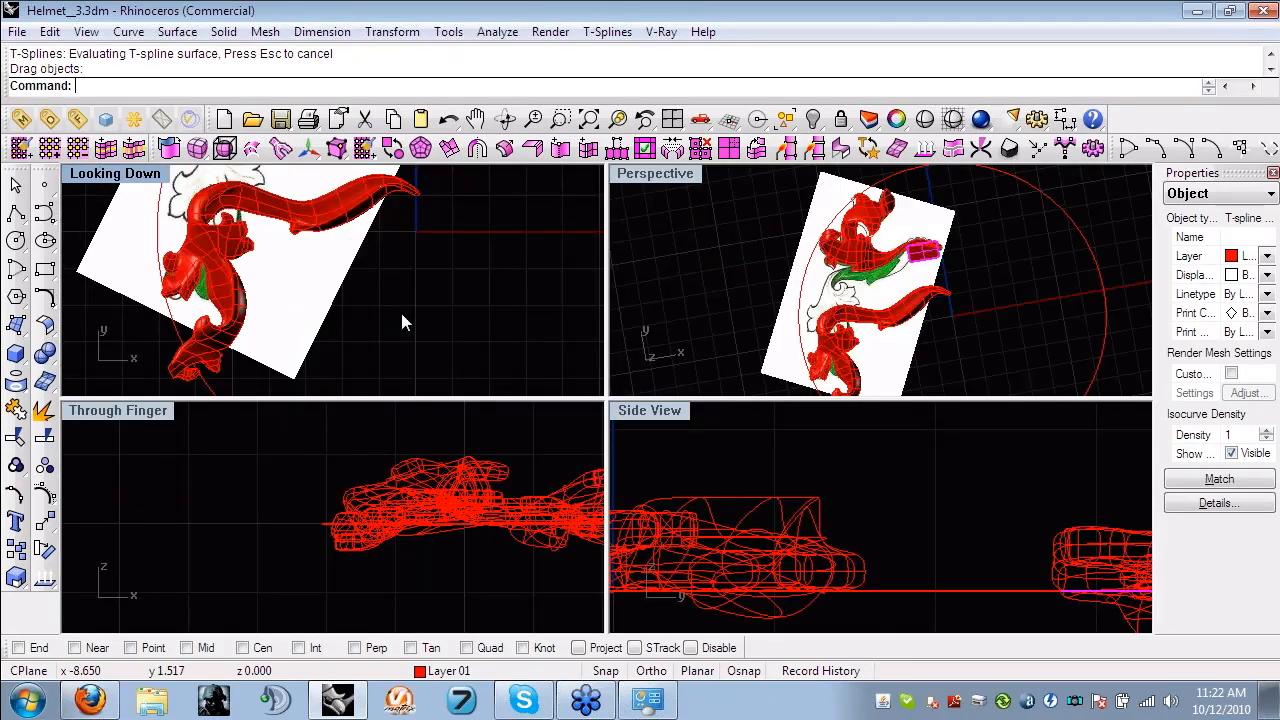
{"action": "key", "text": "ctrl+F4"}
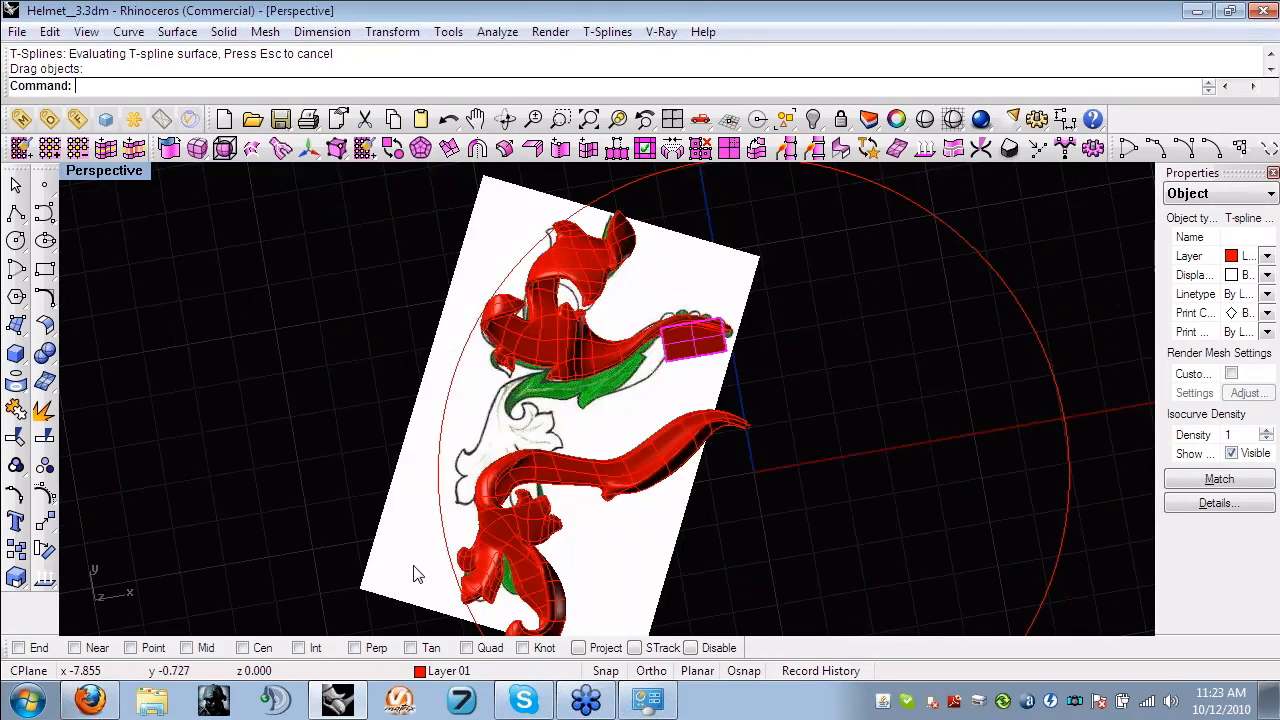
{"action": "right_click_drag", "start_coordinate": [418, 575], "coordinate": [751, 407]}
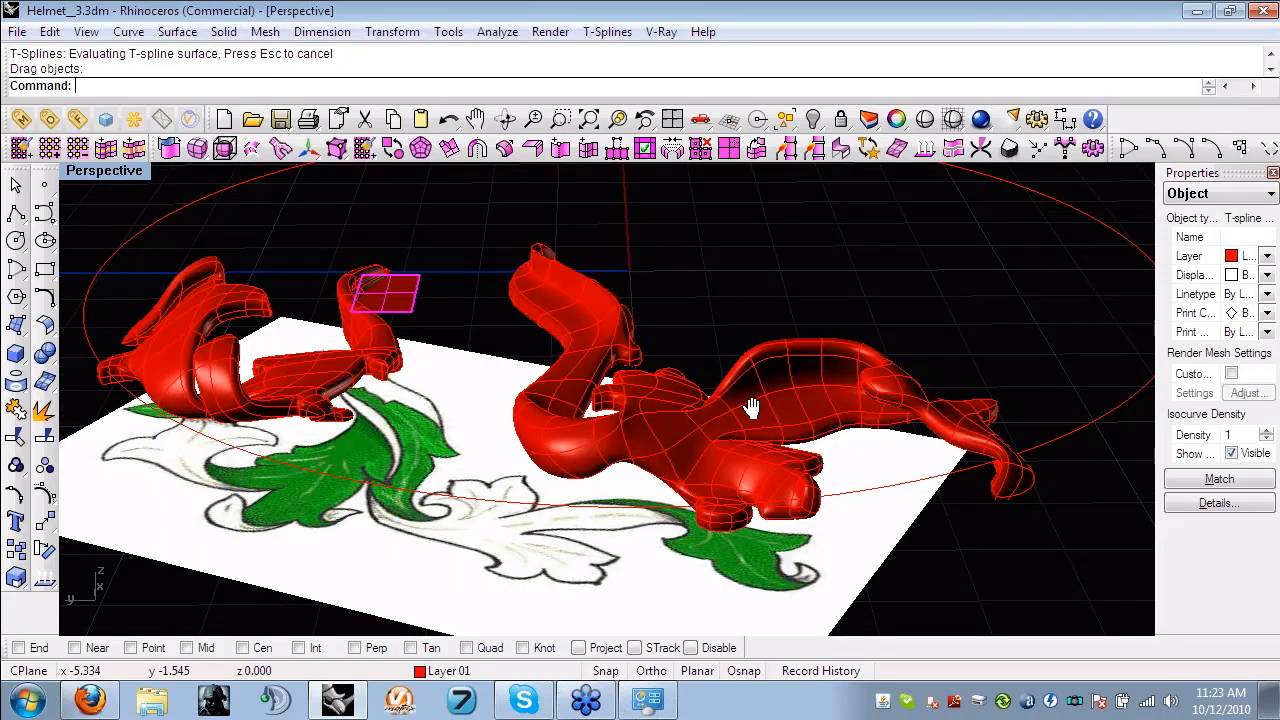
{"action": "right_click_drag", "start_coordinate": [751, 407], "coordinate": [399, 320]}
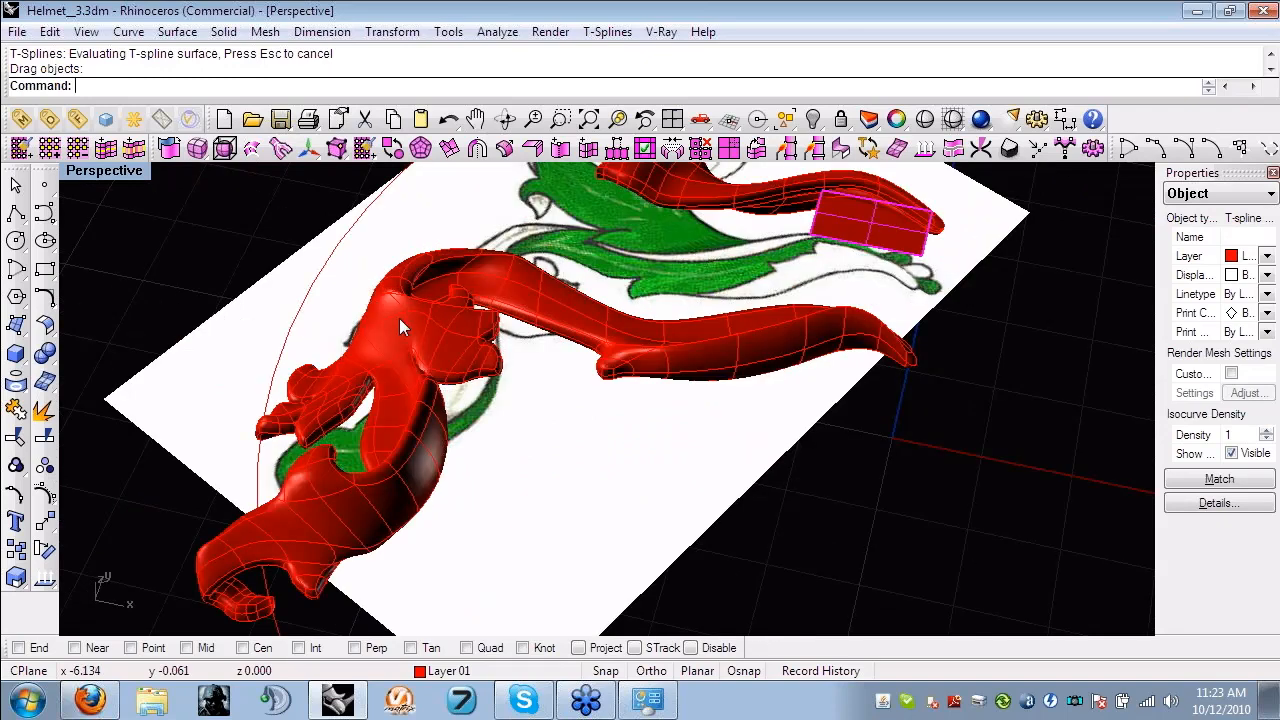
{"action": "right_click_drag", "start_coordinate": [399, 318], "coordinate": [407, 398]}
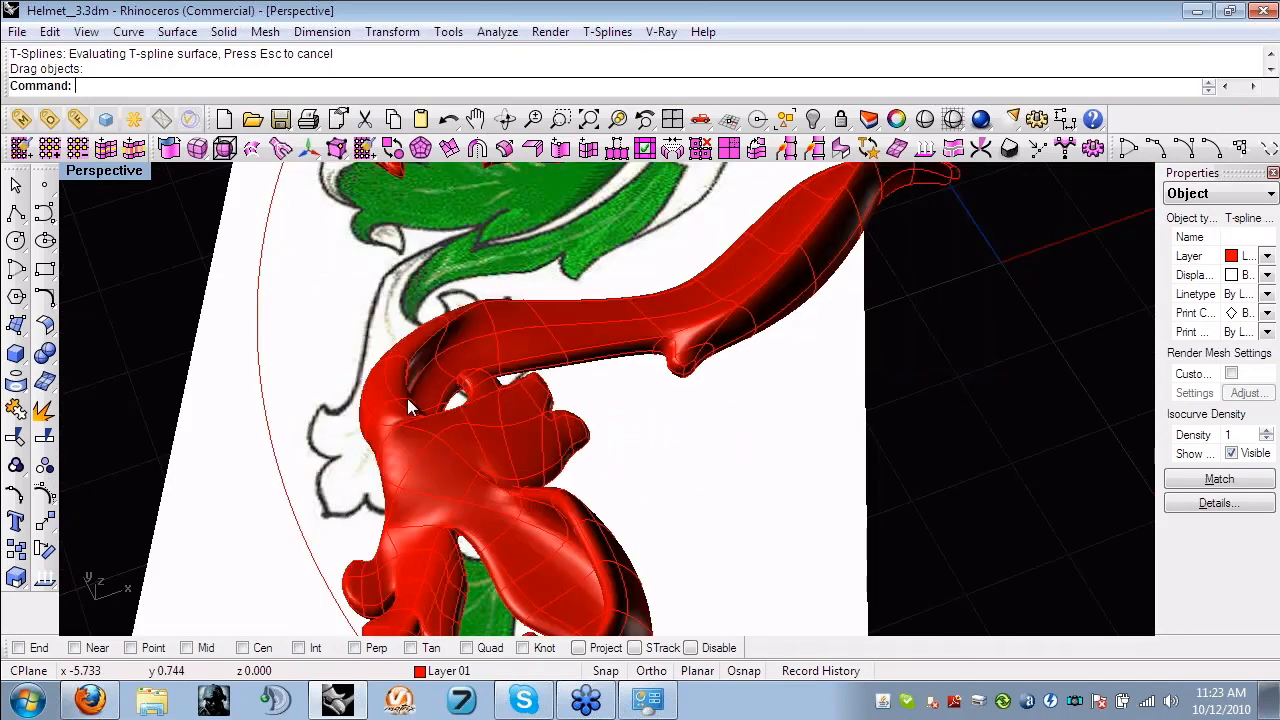
- Inspect the stem's bend and leaf lobes up close and compare the whole form with the sketch
{"action": "scroll", "coordinate": [407, 398], "scroll_direction": "up", "scroll_amount": 2}
{"action": "right_click_drag", "start_coordinate": [316, 389], "coordinate": [468, 424]}
{"action": "scroll", "coordinate": [486, 278], "scroll_direction": "down", "scroll_amount": 4}
{"action": "scroll", "coordinate": [468, 424], "scroll_direction": "down", "scroll_amount": 6}
{"action": "right_click_drag", "start_coordinate": [468, 424], "coordinate": [530, 383], "text": "shift"}
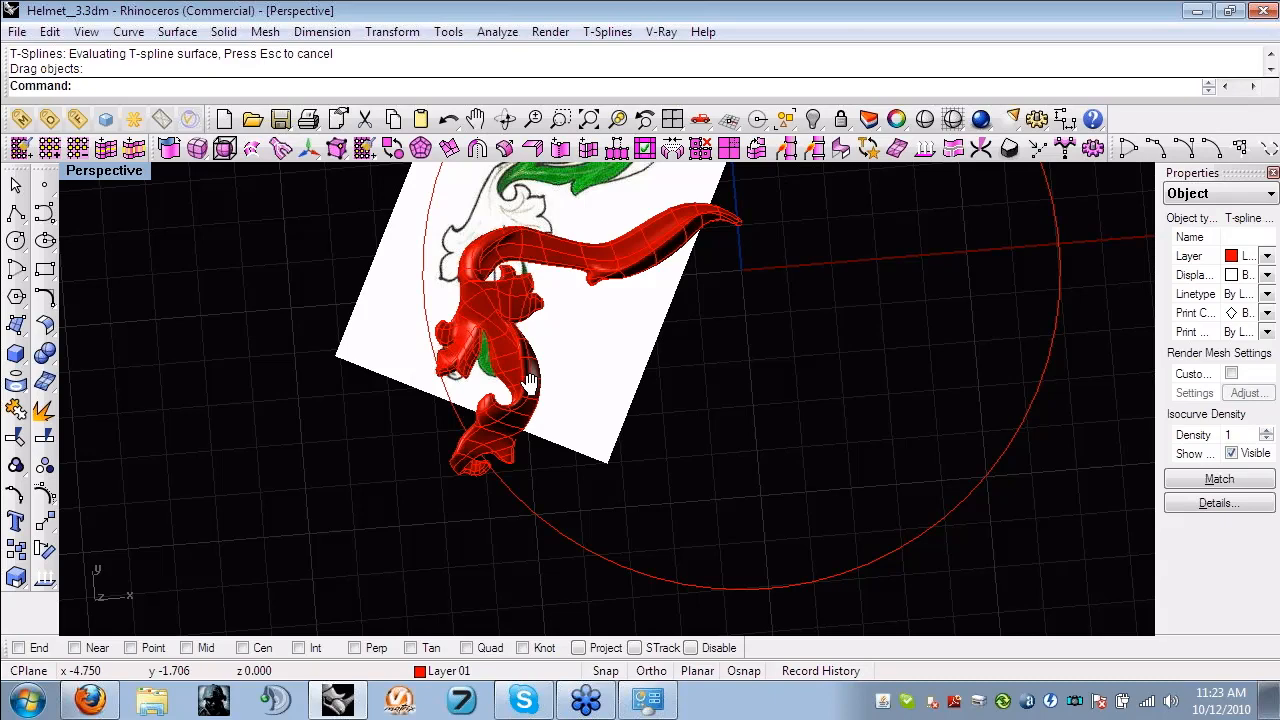
{"action": "scroll", "coordinate": [530, 383], "scroll_direction": "up", "scroll_amount": 4}
{"action": "right_click_drag", "start_coordinate": [531, 425], "coordinate": [507, 498]}
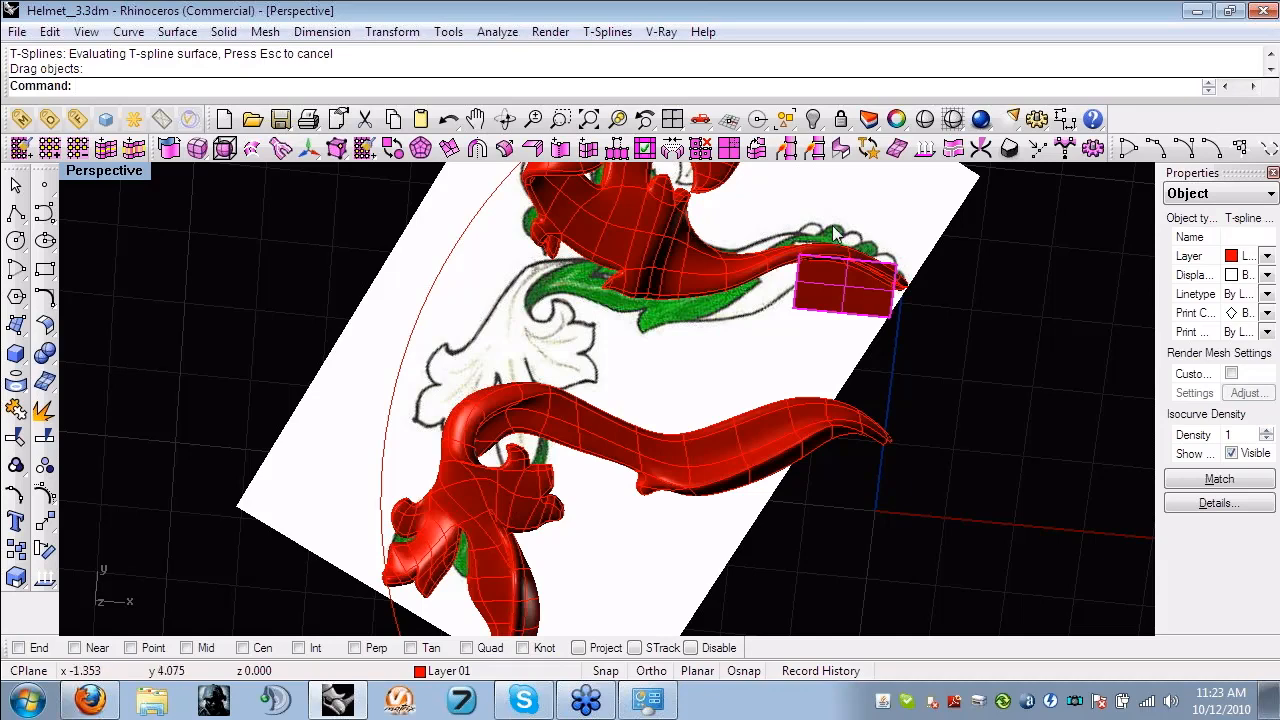
{"action": "right_click_drag", "start_coordinate": [543, 536], "coordinate": [521, 468]}
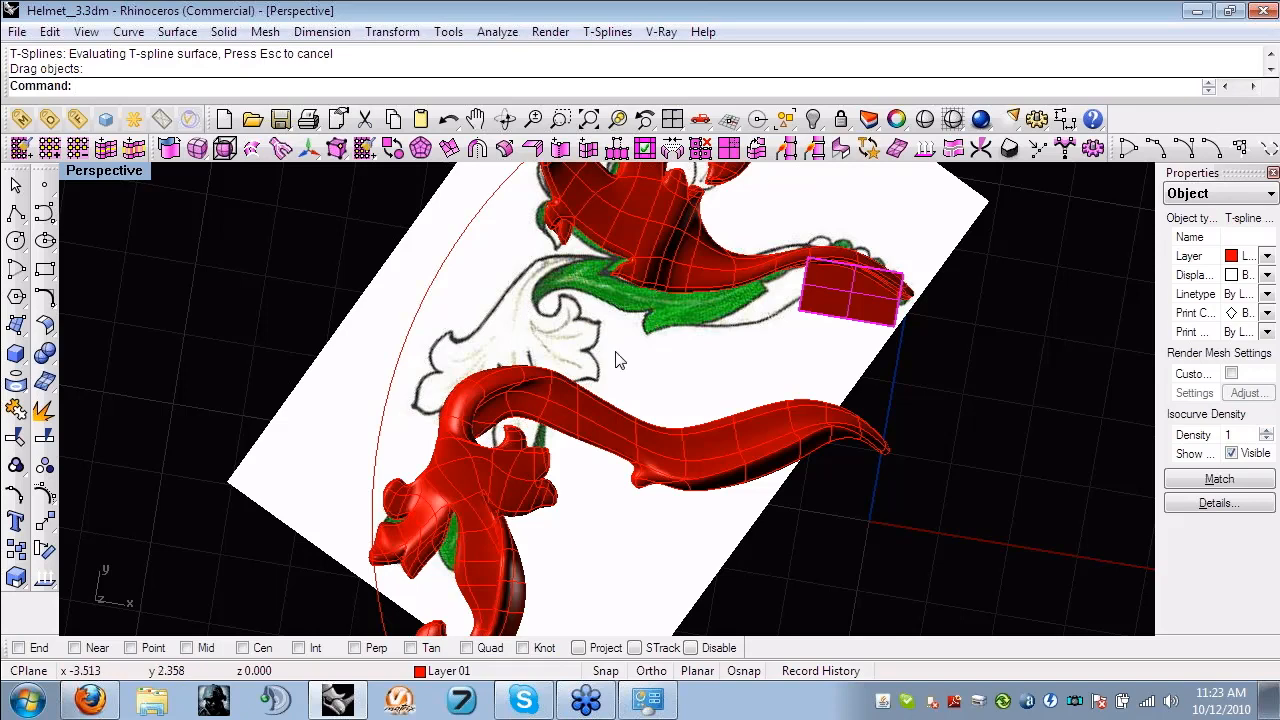
- Move the lower red stem-and-leaf T-spline straight back up onto its place over the sketch
{"action": "scroll", "coordinate": [598, 343], "scroll_direction": "up", "scroll_amount": 1}
{"action": "right_click_drag", "start_coordinate": [598, 343], "coordinate": [683, 390]}
{"action": "left_click", "coordinate": [675, 420]}
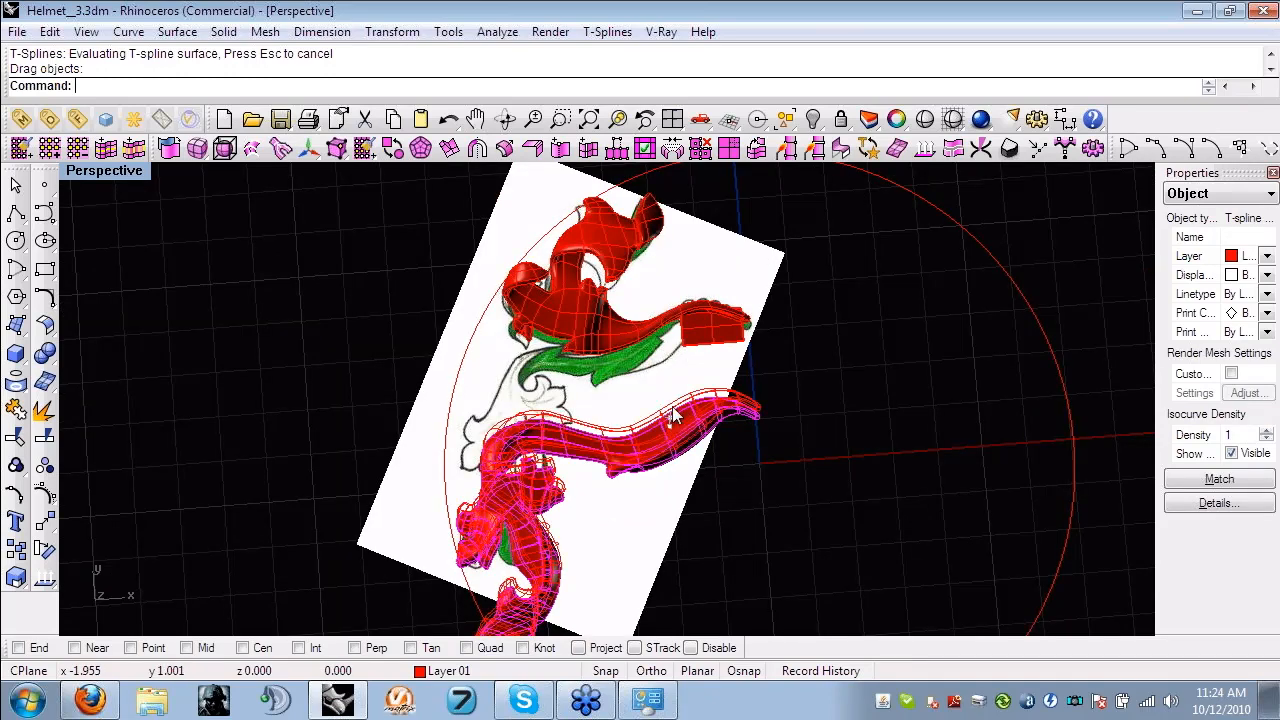
{"action": "left_click_drag", "start_coordinate": [672, 407], "coordinate": [672, 342]}
{"action": "left_click", "coordinate": [833, 460]}
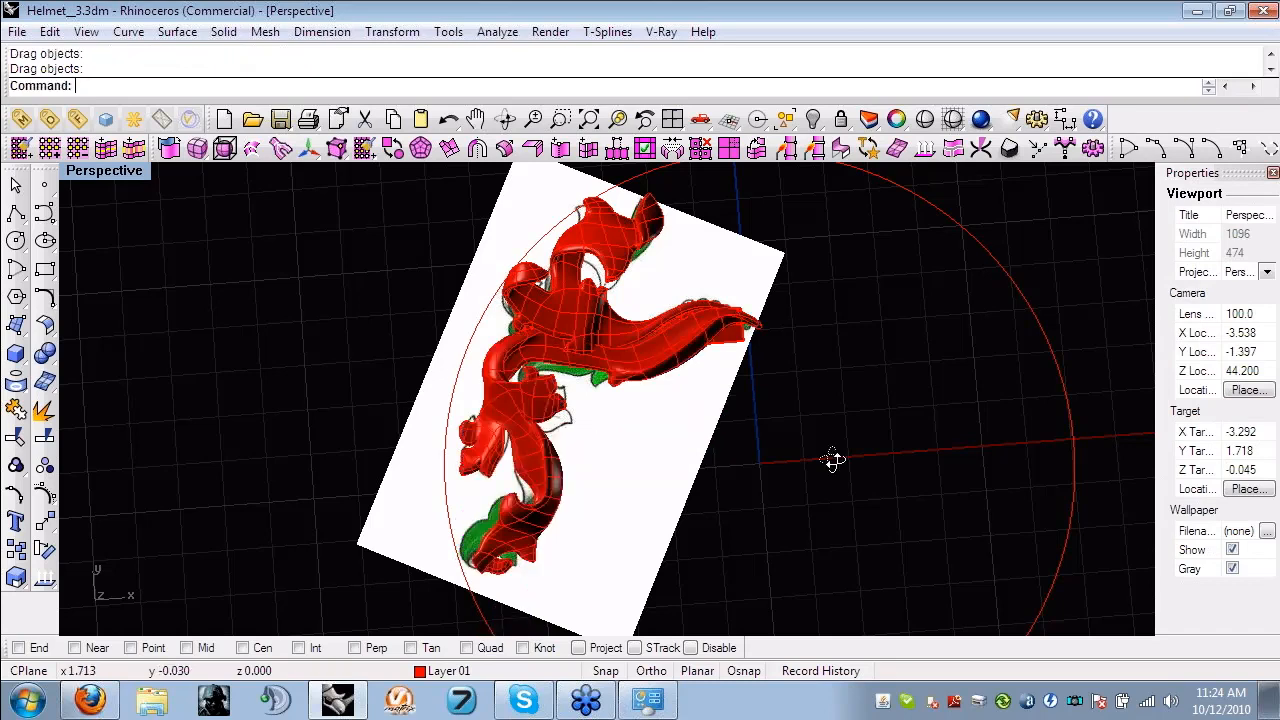
{"action": "right_click_drag", "start_coordinate": [833, 460], "coordinate": [753, 443]}
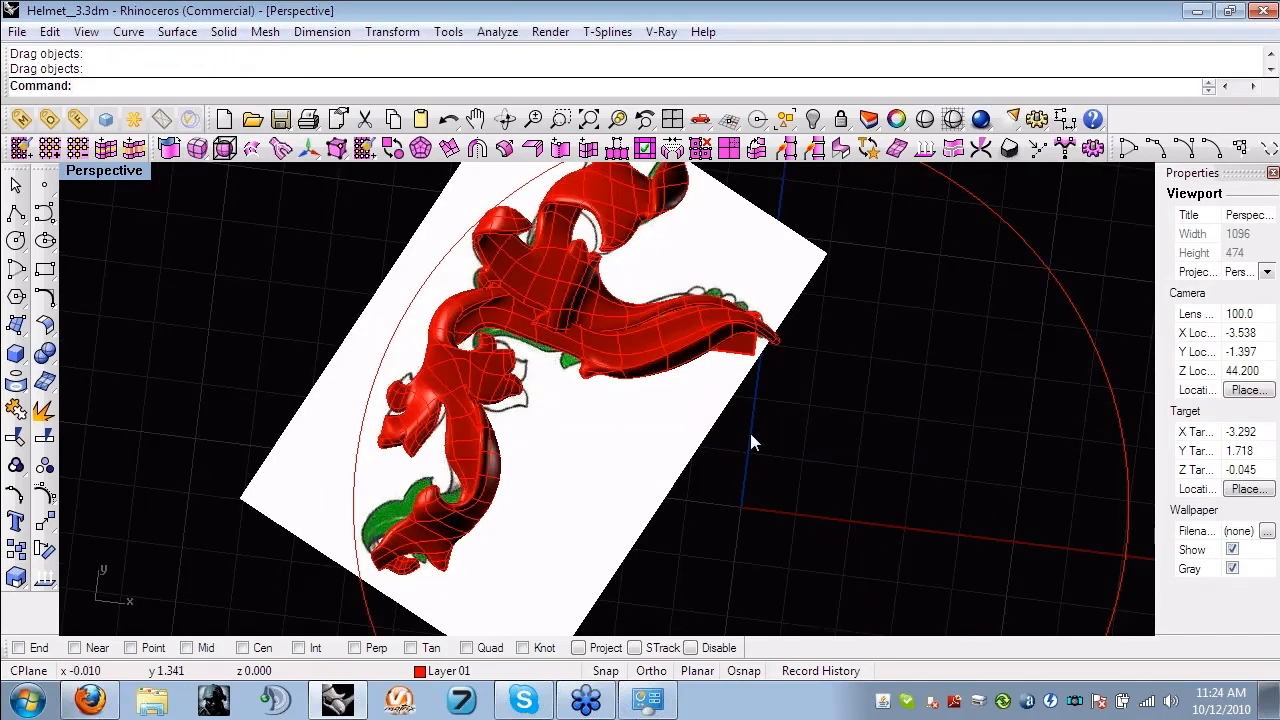
- Delete the small T-spline plane lying over the tip of the sketched stem
{"action": "scroll", "coordinate": [751, 443], "scroll_direction": "up", "scroll_amount": 4}
{"action": "left_click", "coordinate": [727, 387]}
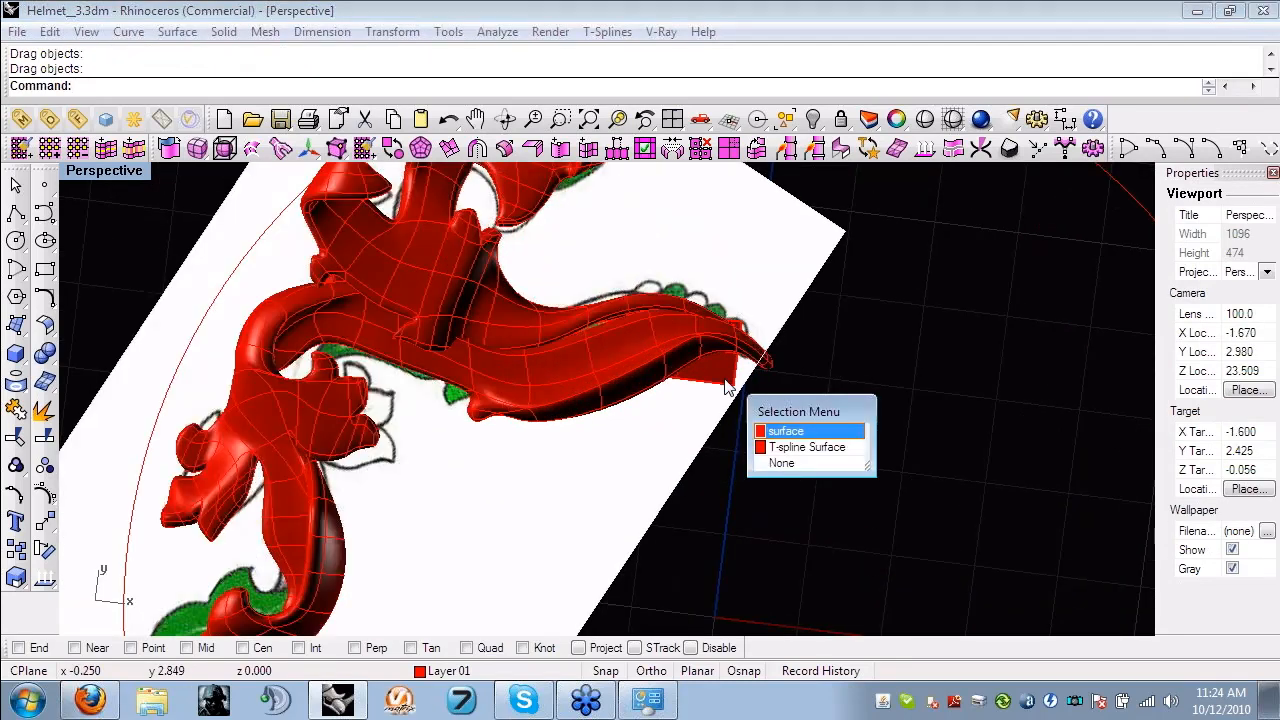
{"action": "left_click", "coordinate": [806, 447]}
{"action": "key", "text": "Delete"}
{"action": "right_click_drag", "start_coordinate": [815, 473], "coordinate": [565, 450]}
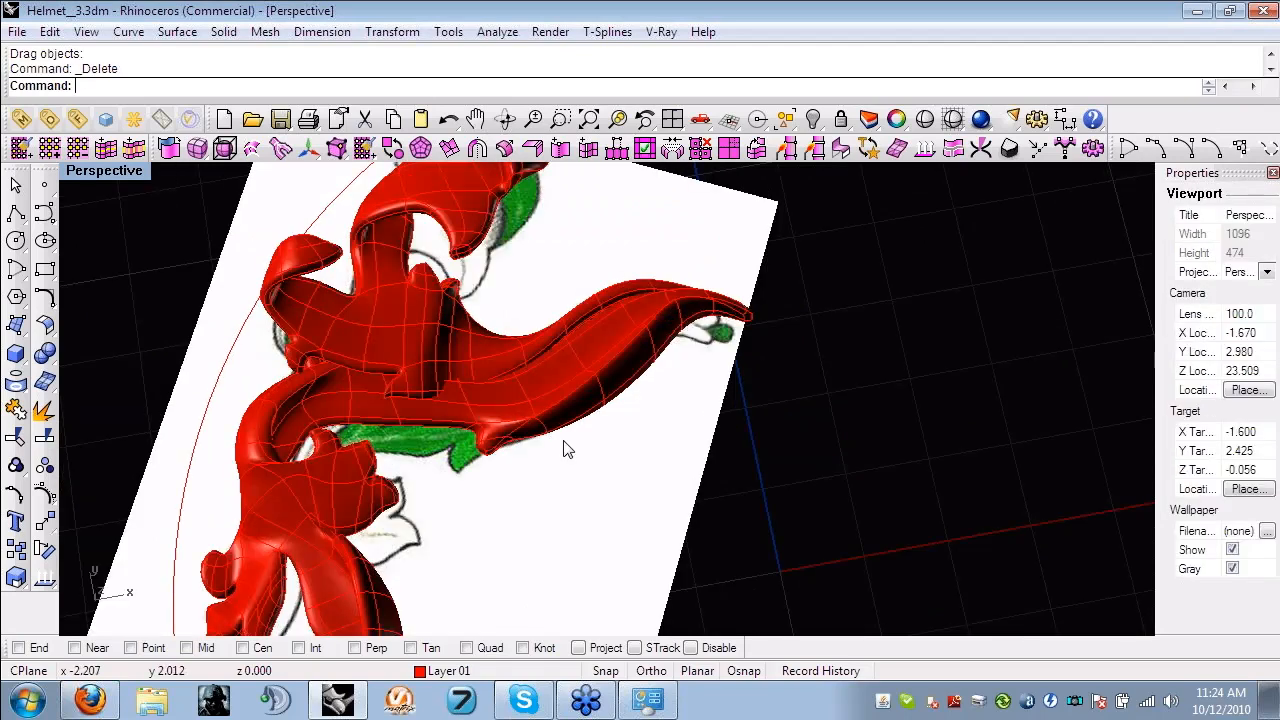
- Open the model Helmet__4.3dm from the Helmet folder
{"action": "scroll", "coordinate": [565, 450], "scroll_direction": "down", "scroll_amount": 4}
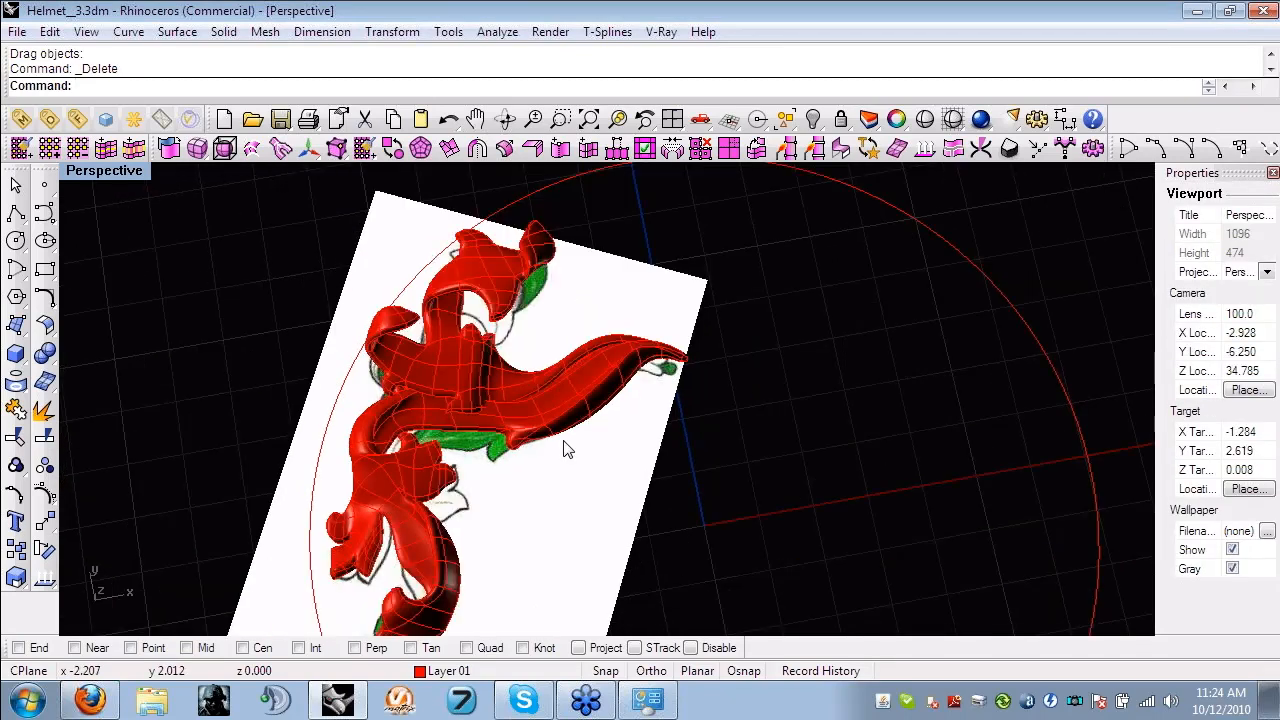
{"action": "right_click_drag", "start_coordinate": [565, 450], "coordinate": [580, 428]}
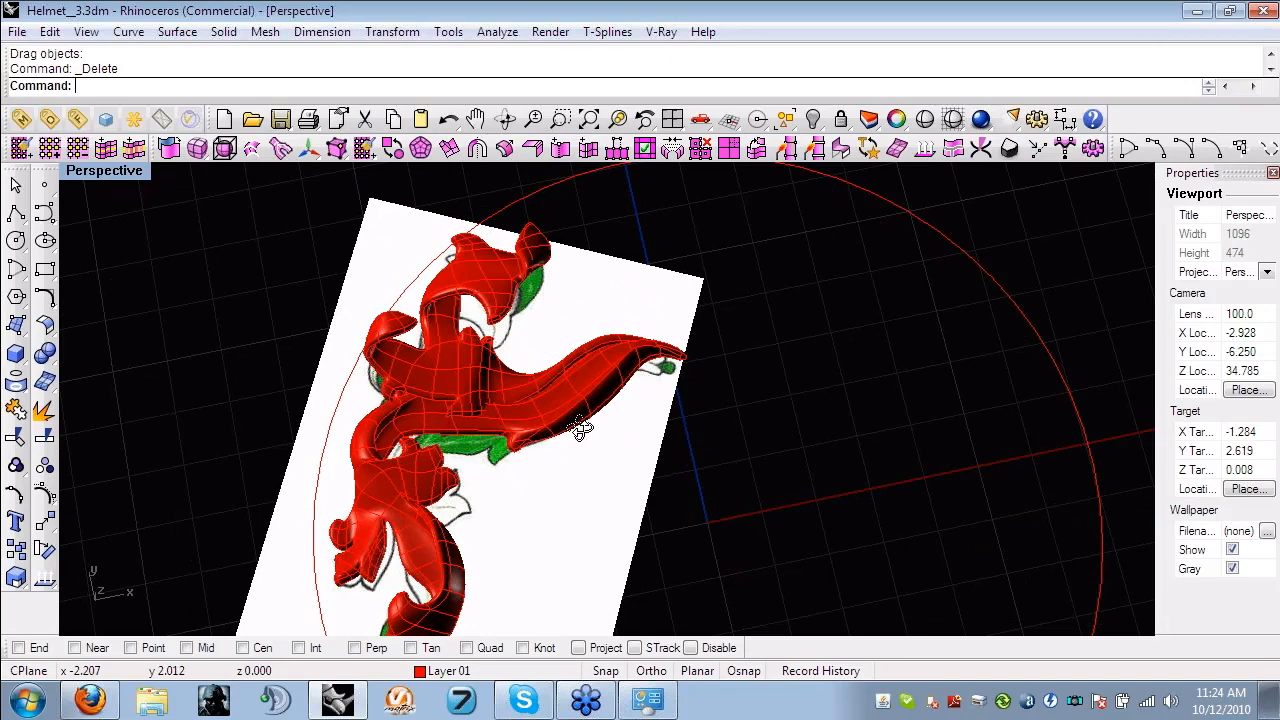
{"action": "right_click_drag", "start_coordinate": [580, 428], "coordinate": [674, 423]}
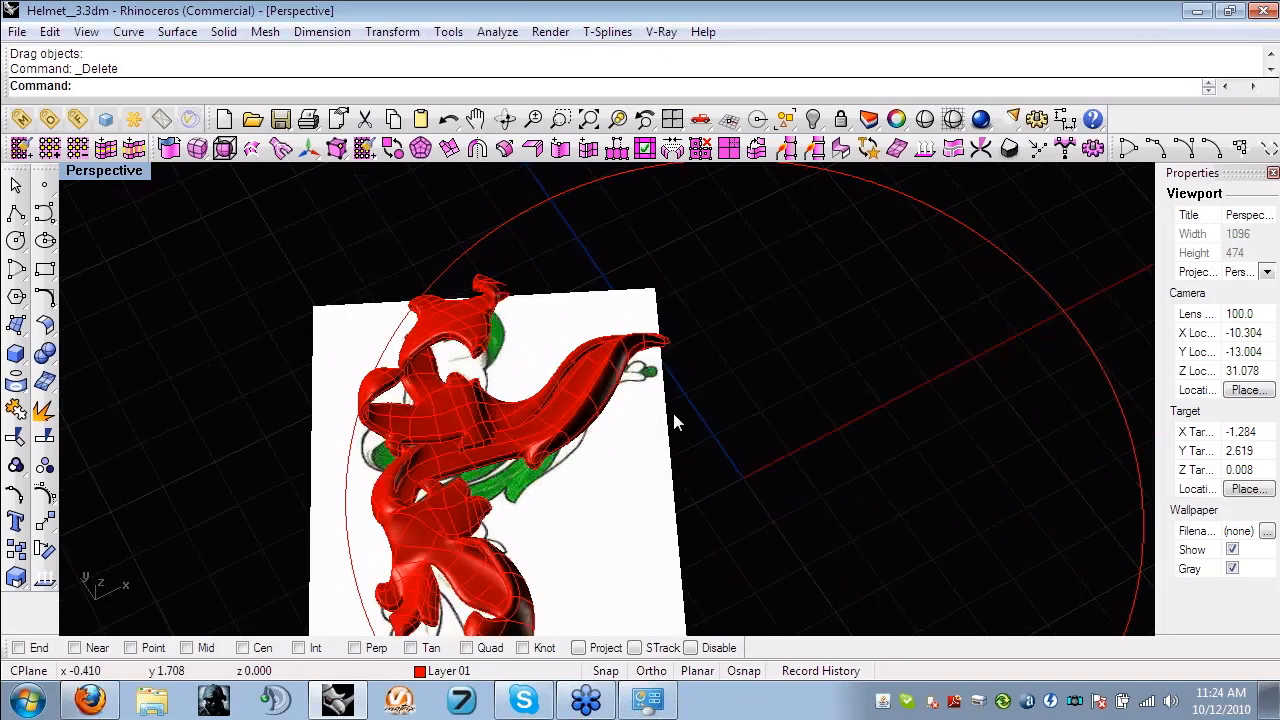
{"action": "left_click", "coordinate": [17, 31]}
{"action": "left_click", "coordinate": [51, 81]}
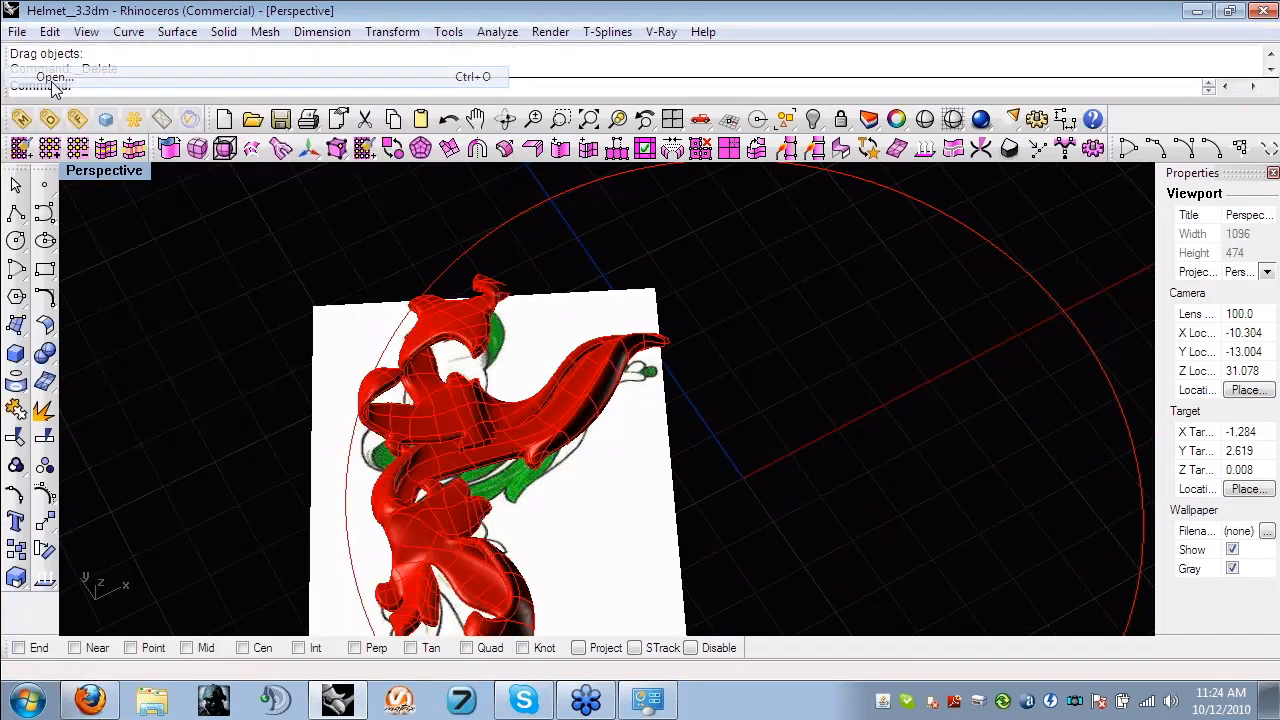
{"action": "left_click", "coordinate": [660, 391]}
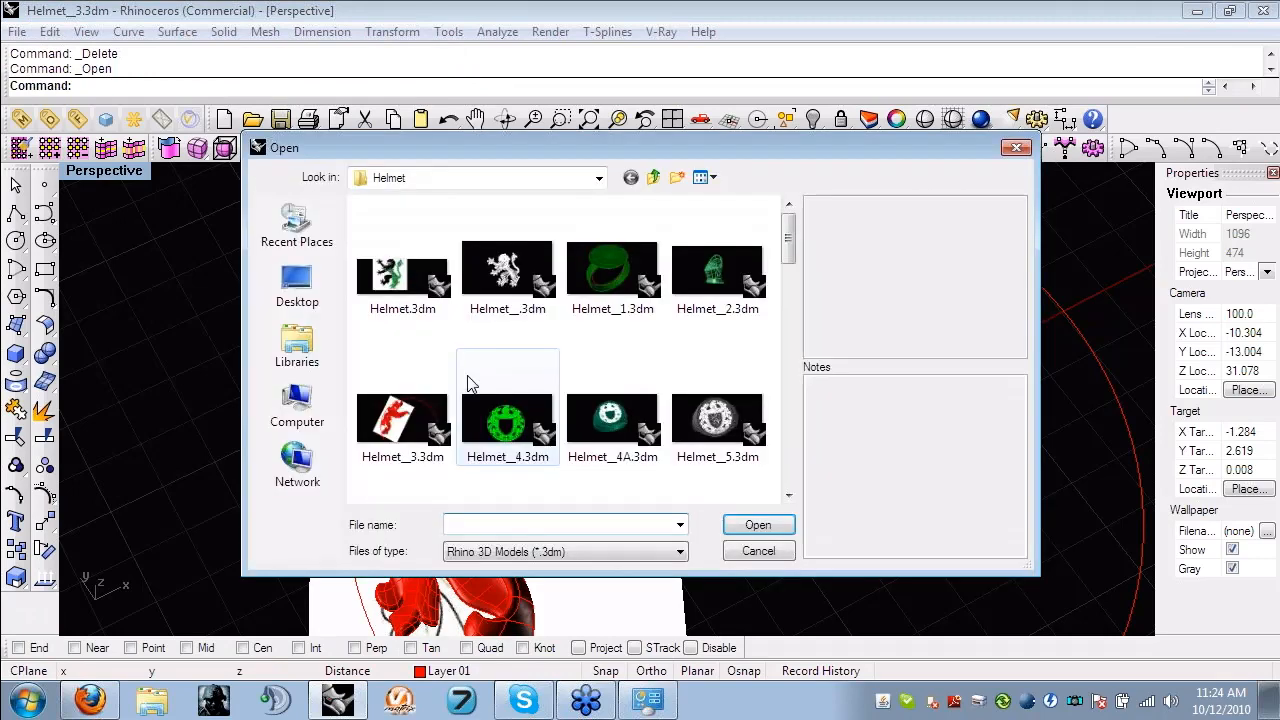
{"action": "left_click", "coordinate": [530, 425]}
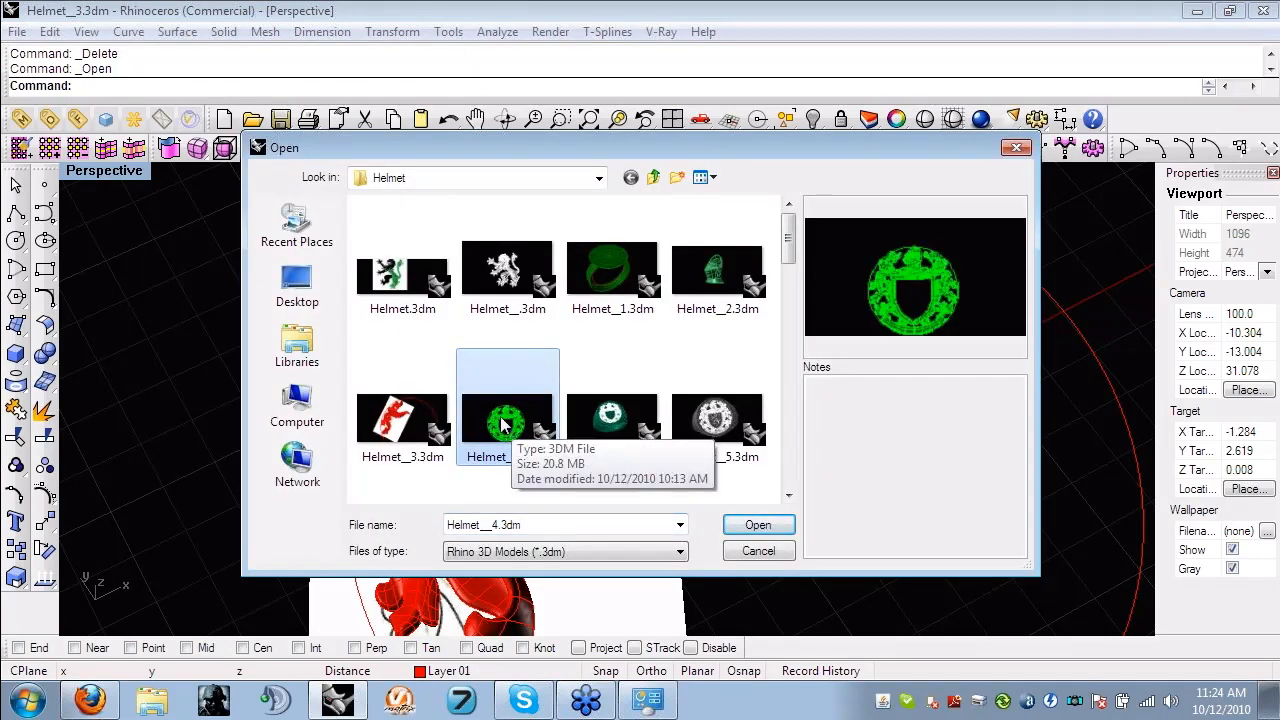
{"action": "double_click", "coordinate": [505, 425]}
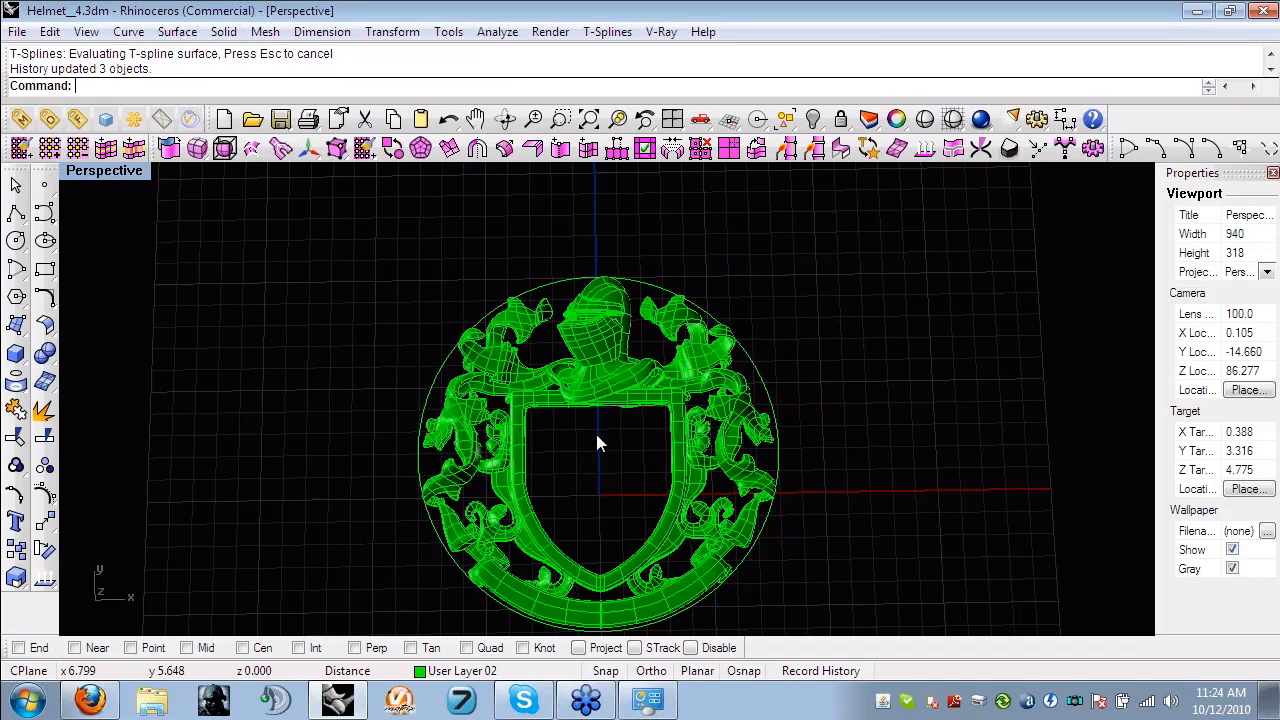
- Examine the shield frame, helmet and leaf ornaments of the complete crest from above, close up and at a low angle
{"action": "right_click_drag", "start_coordinate": [603, 417], "coordinate": [597, 392], "text": "shift"}
{"action": "scroll", "coordinate": [605, 450], "scroll_direction": "up", "scroll_amount": 4}
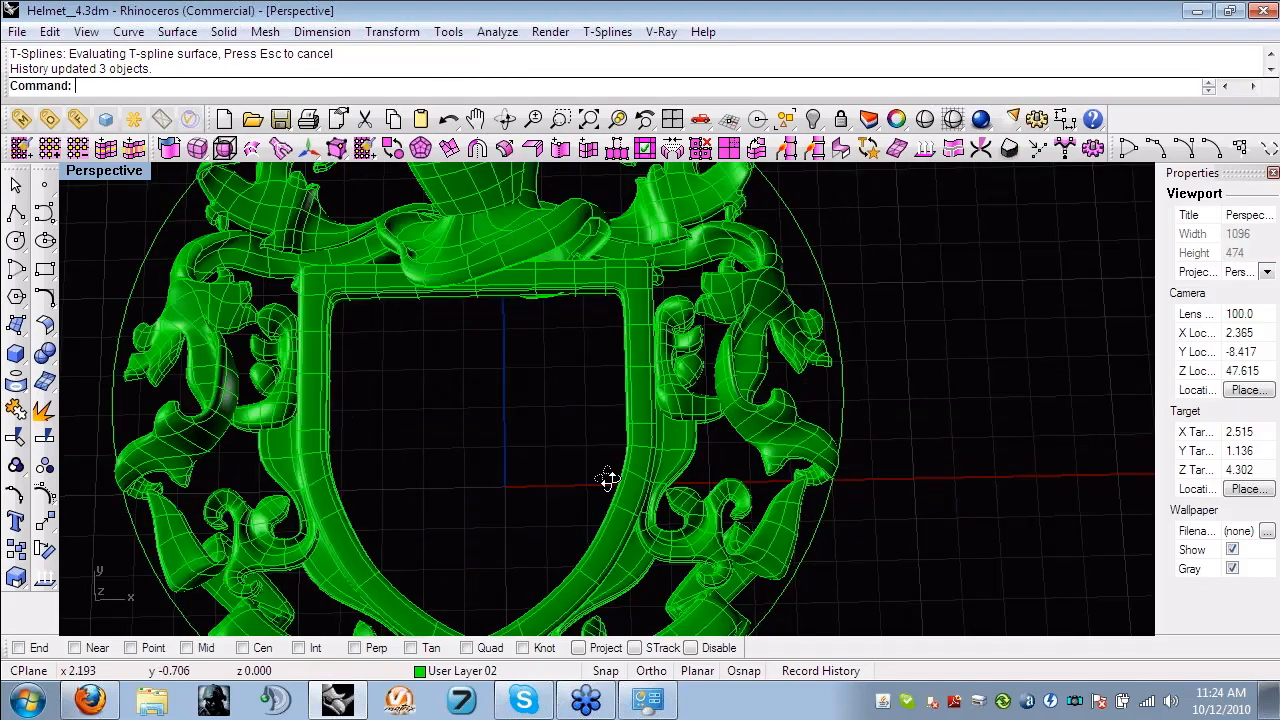
{"action": "right_click_drag", "start_coordinate": [608, 479], "coordinate": [637, 437]}
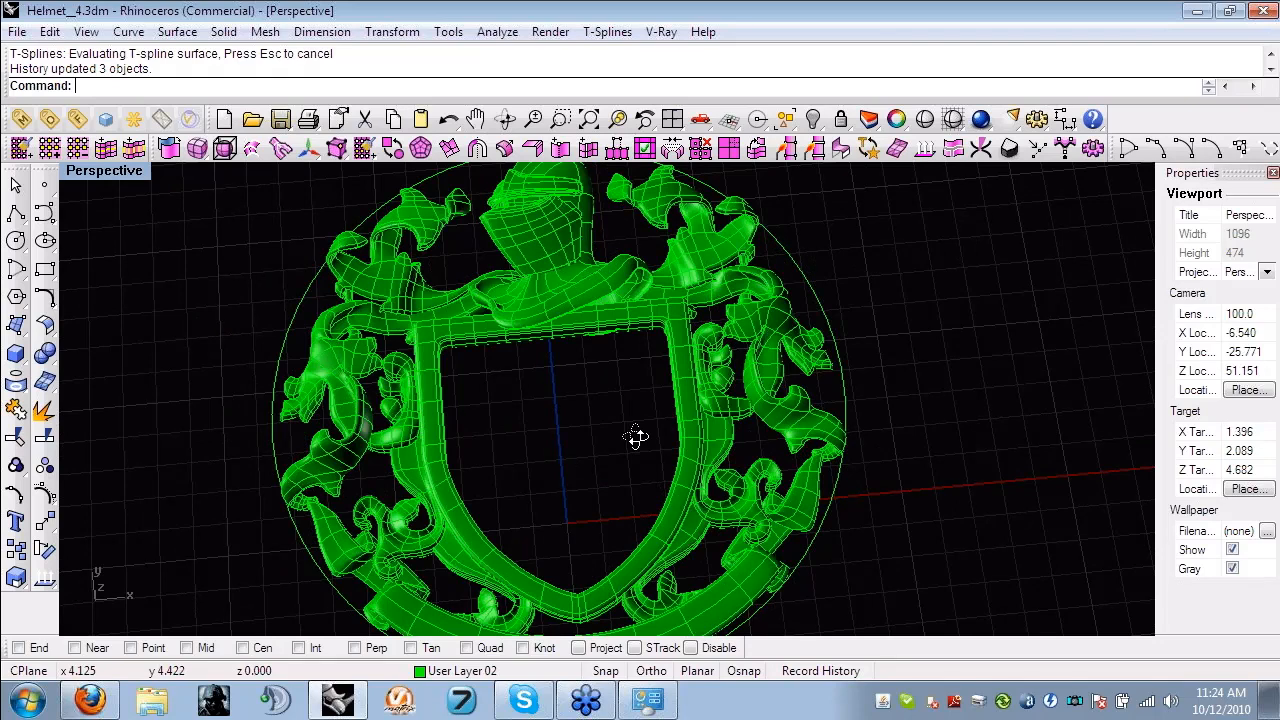
{"action": "right_click_drag", "start_coordinate": [637, 437], "coordinate": [573, 461]}
{"action": "scroll", "coordinate": [656, 440], "scroll_direction": "up", "scroll_amount": 7}
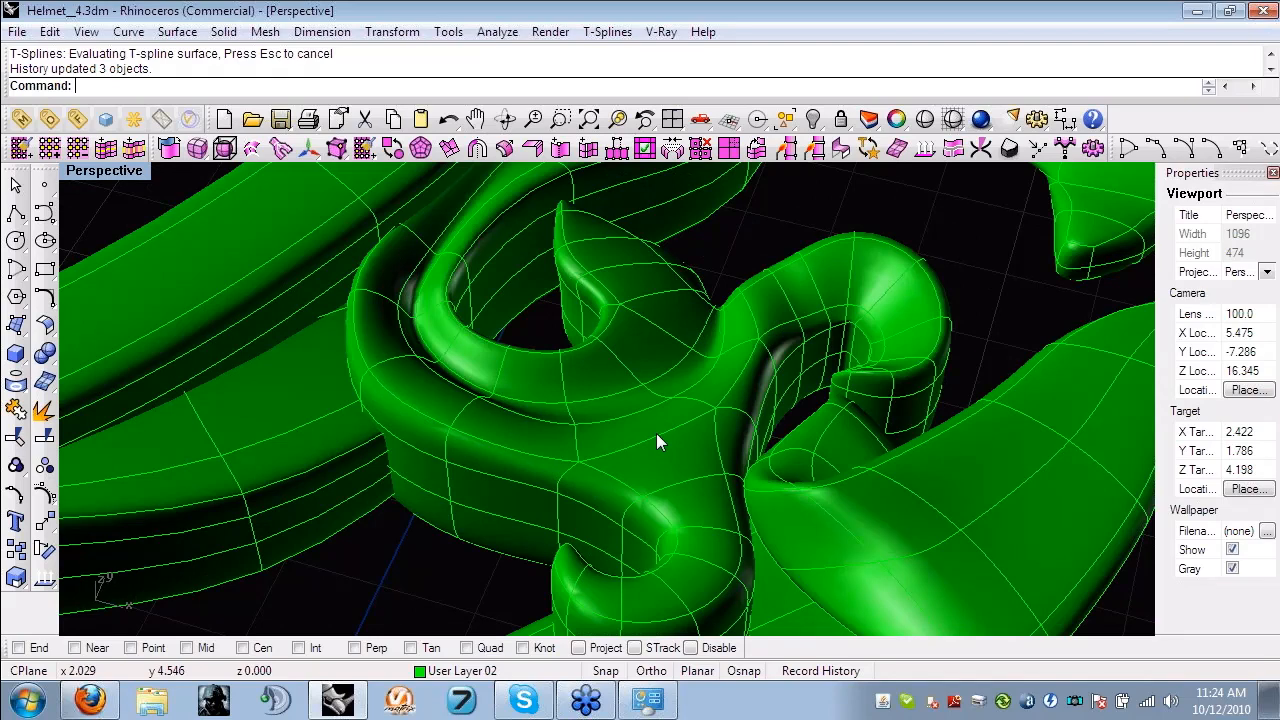
{"action": "scroll", "coordinate": [656, 440], "scroll_direction": "down", "scroll_amount": 7}
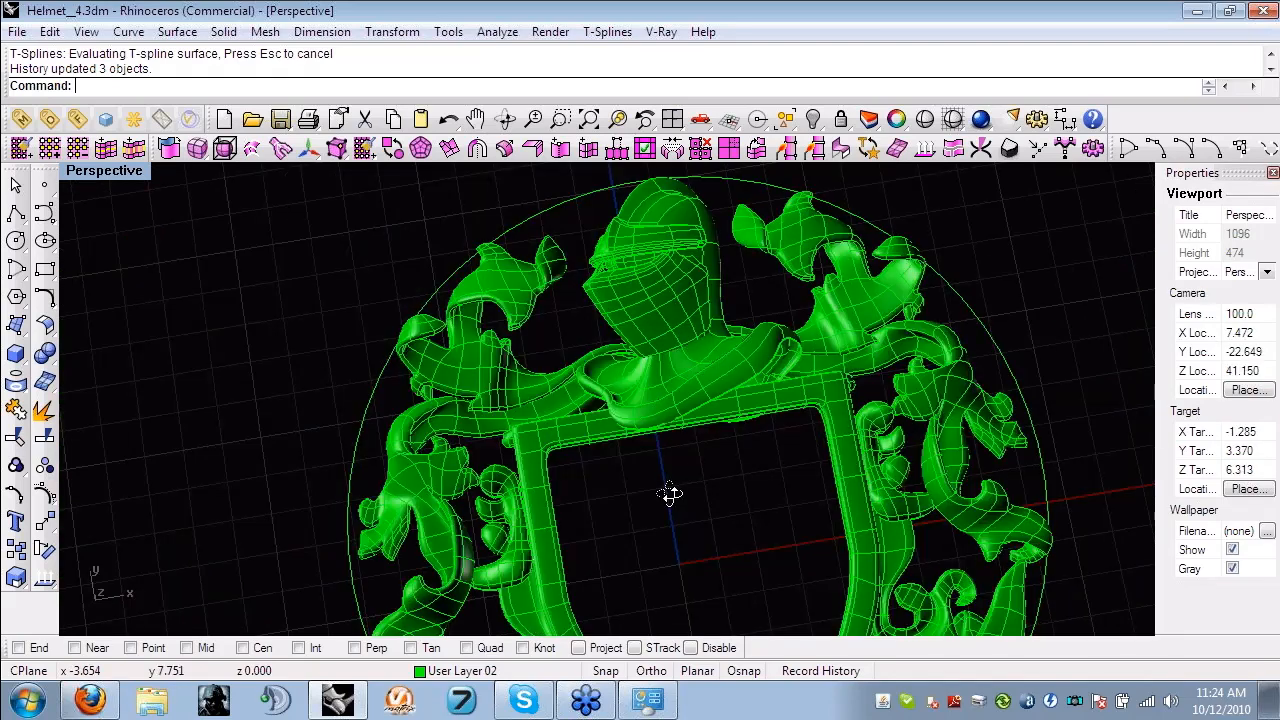
{"action": "right_click_drag", "start_coordinate": [670, 494], "coordinate": [713, 438]}
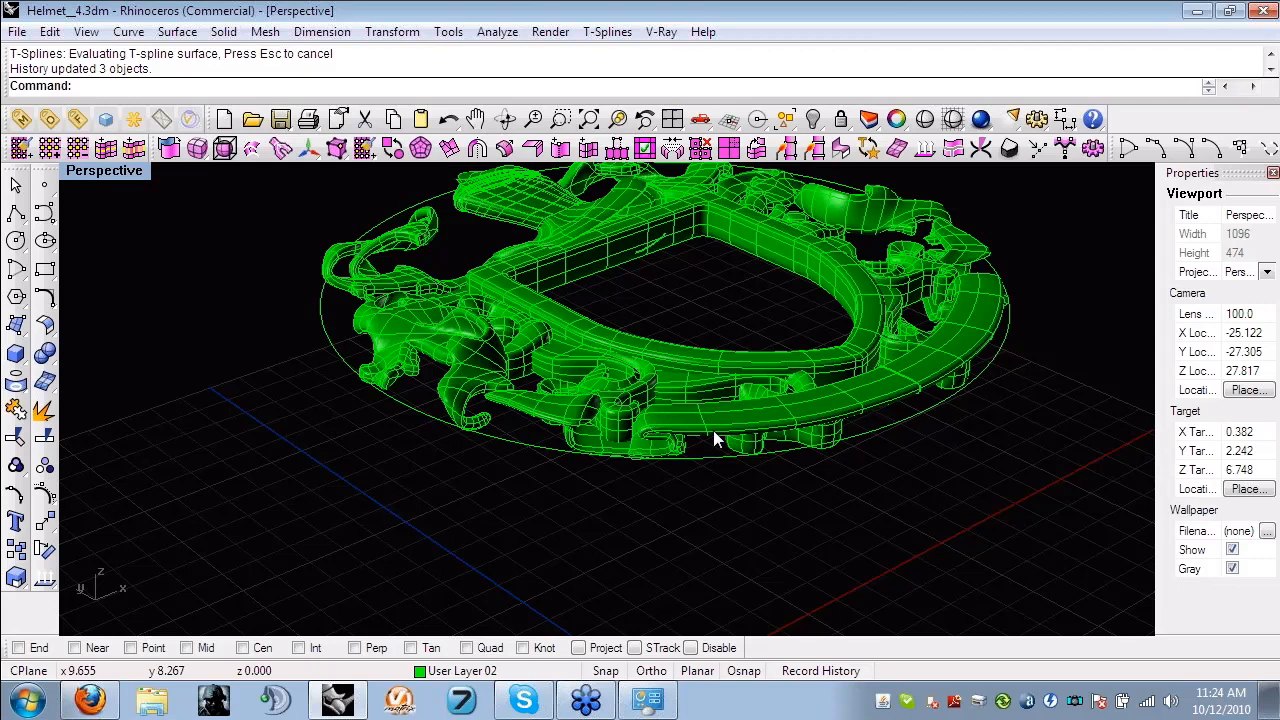
- Move the curved banner outward from the crest to show it as a separate T-spline piece
{"action": "scroll", "coordinate": [713, 438], "scroll_direction": "up", "scroll_amount": 6}
{"action": "right_click_drag", "start_coordinate": [713, 438], "coordinate": [487, 286], "text": "shift"}
{"action": "left_click", "coordinate": [487, 286]}
{"action": "left_click_drag", "start_coordinate": [487, 286], "coordinate": [704, 388]}
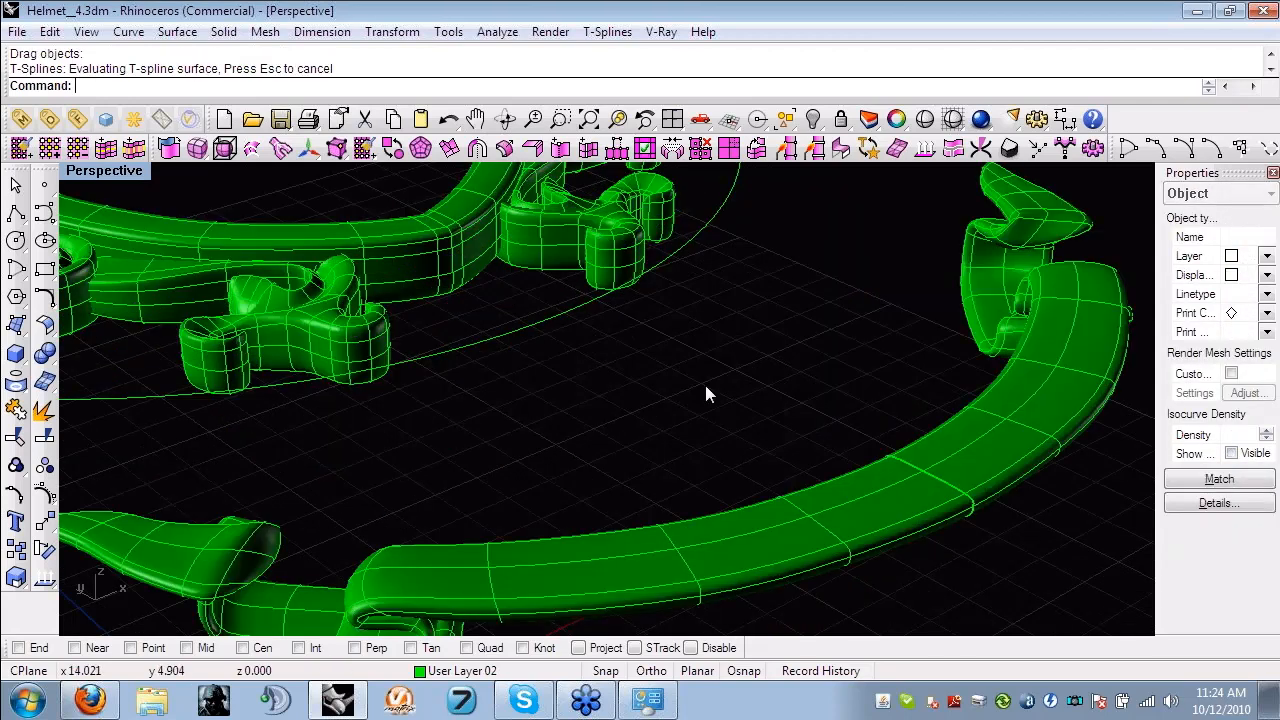
{"action": "scroll", "coordinate": [705, 390], "scroll_direction": "down", "scroll_amount": 5}
{"action": "right_click_drag", "start_coordinate": [705, 390], "coordinate": [690, 315]}
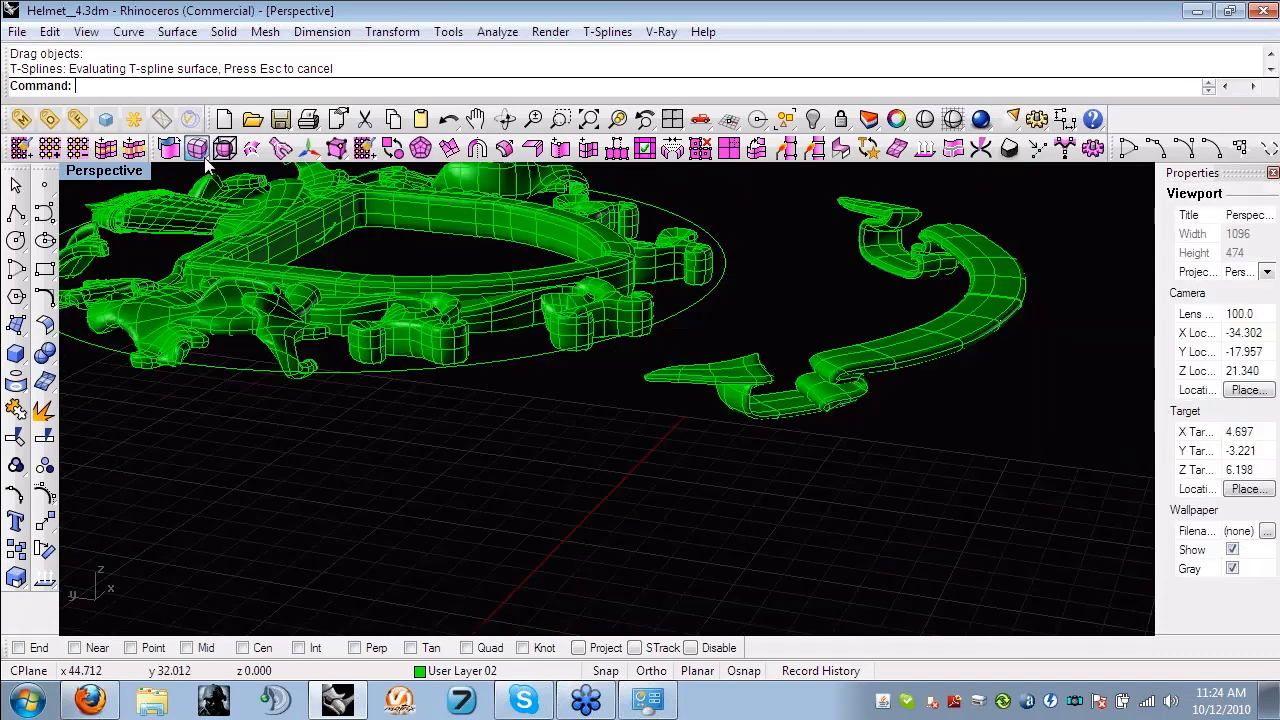
- Look over the T-splines primitives and the separated banner, and undo the banner's move
{"action": "left_click", "coordinate": [204, 158]}
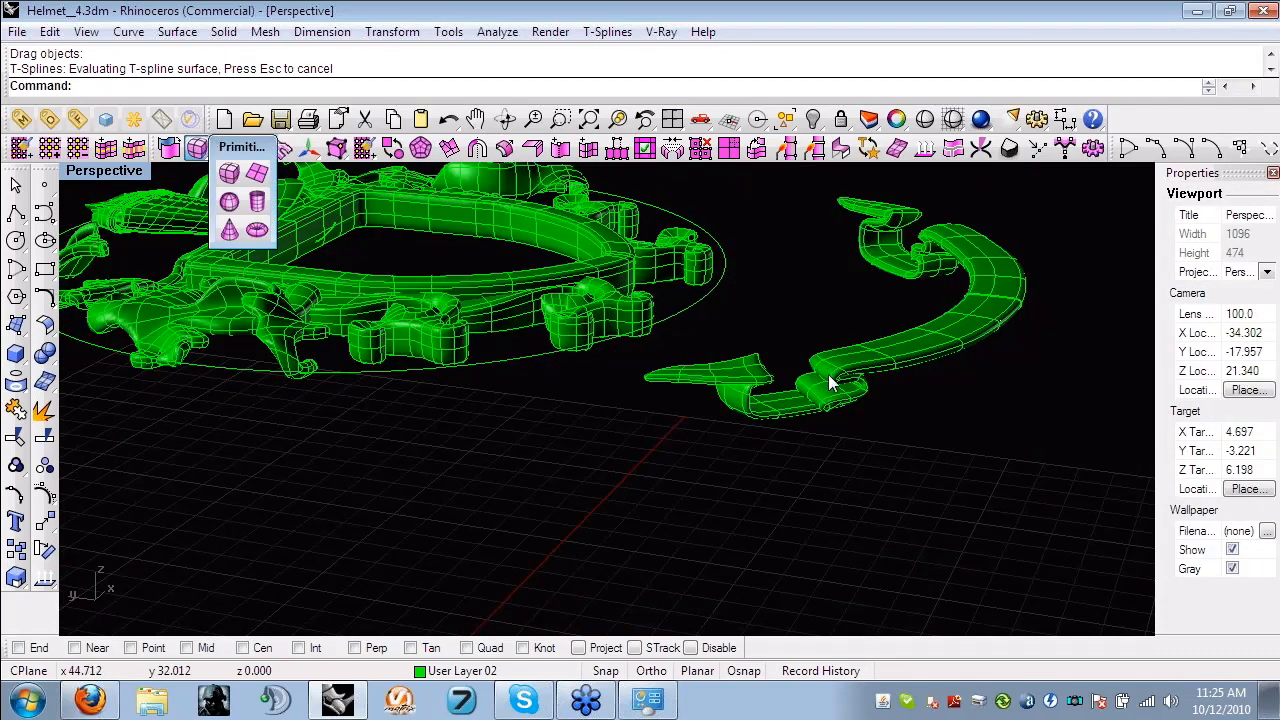
{"action": "right_click_drag", "start_coordinate": [810, 375], "coordinate": [600, 300]}
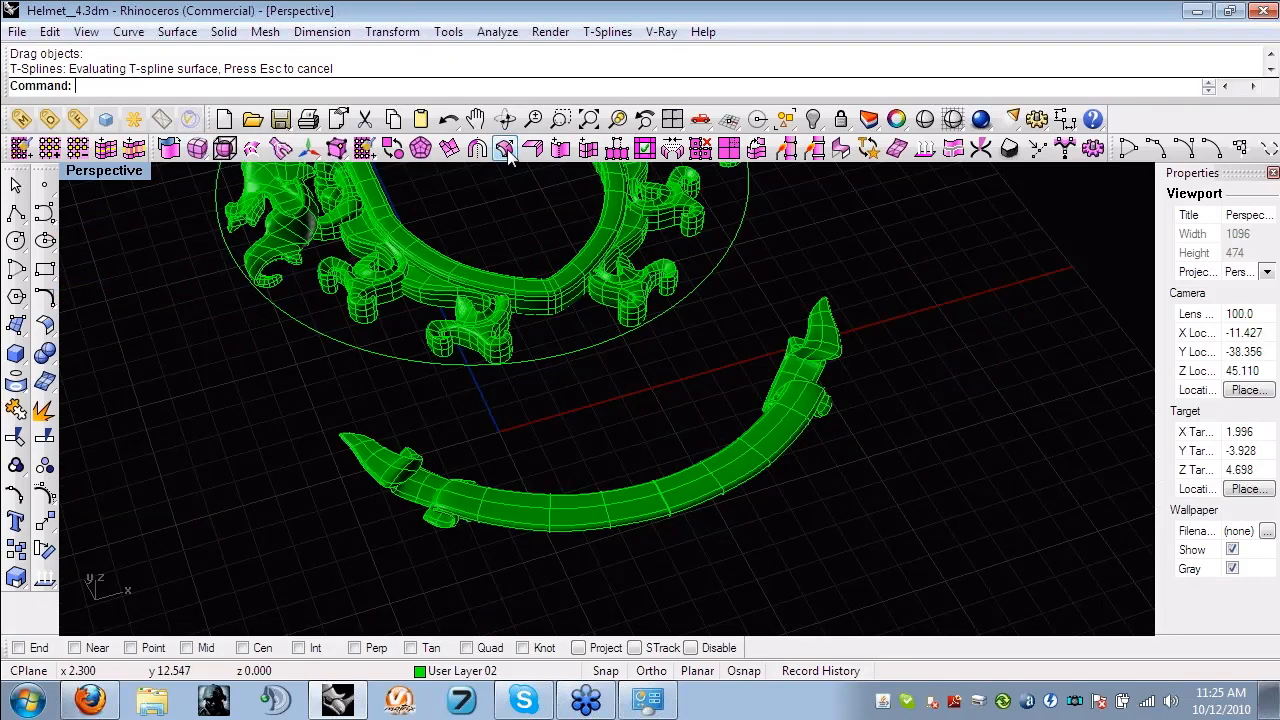
{"action": "right_click_drag", "start_coordinate": [614, 466], "coordinate": [605, 527]}
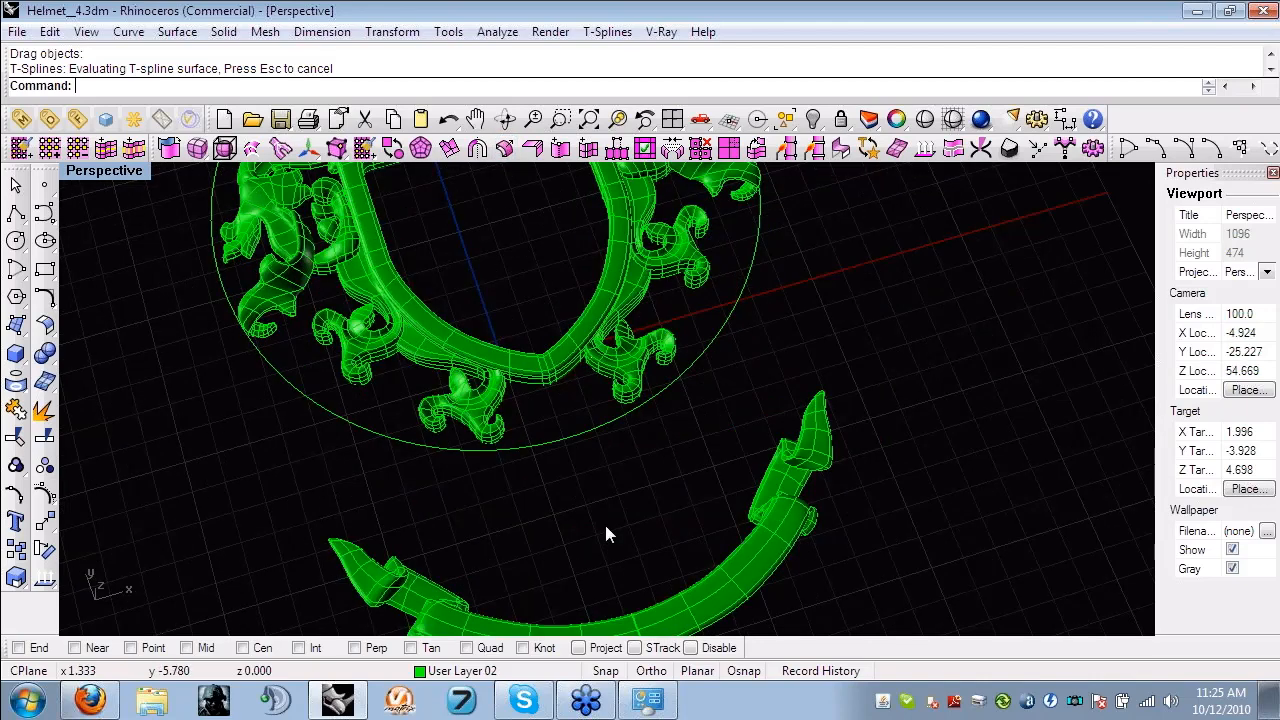
{"action": "key", "text": "ctrl+z"}
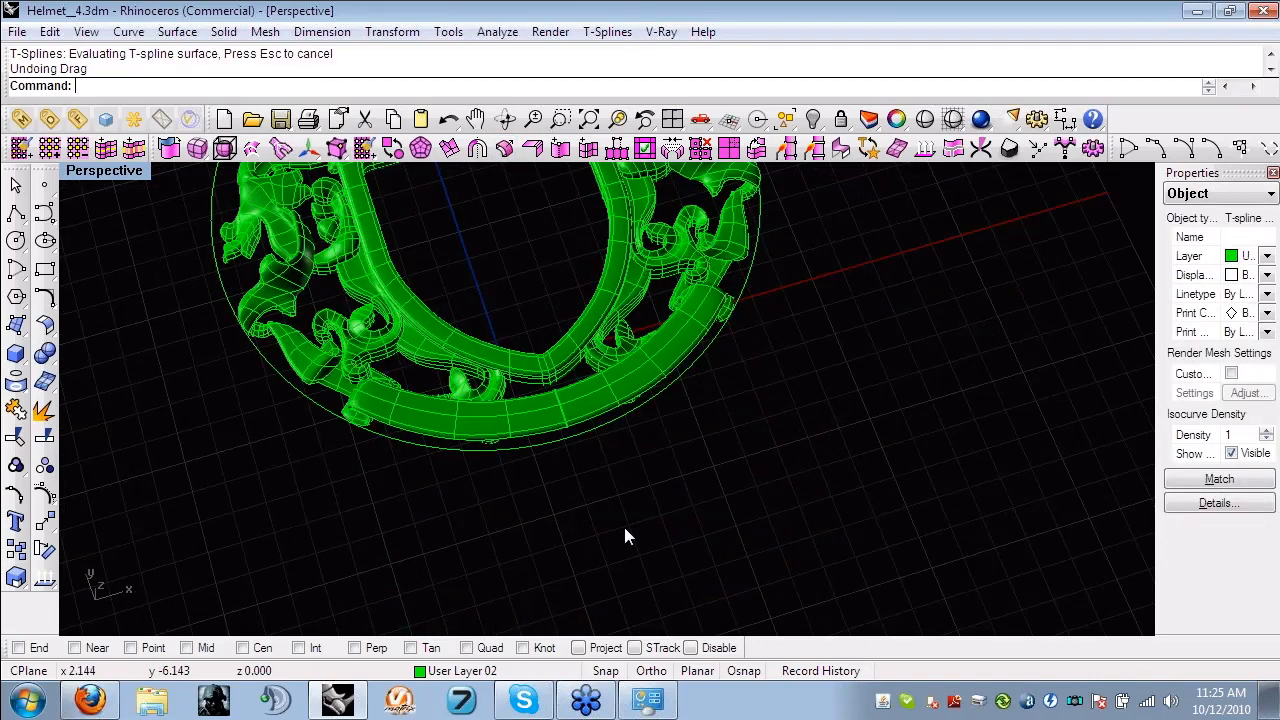
- Select the curved banner beside the shield's point and activate the Translate manipulator in Objects mode
{"action": "right_click_drag", "start_coordinate": [626, 534], "coordinate": [313, 400]}
{"action": "right_click_drag", "start_coordinate": [416, 400], "coordinate": [858, 310]}
{"action": "scroll", "coordinate": [428, 394], "scroll_direction": "up", "scroll_amount": 6}
{"action": "key", "text": "w"}
{"action": "left_click", "coordinate": [734, 345]}
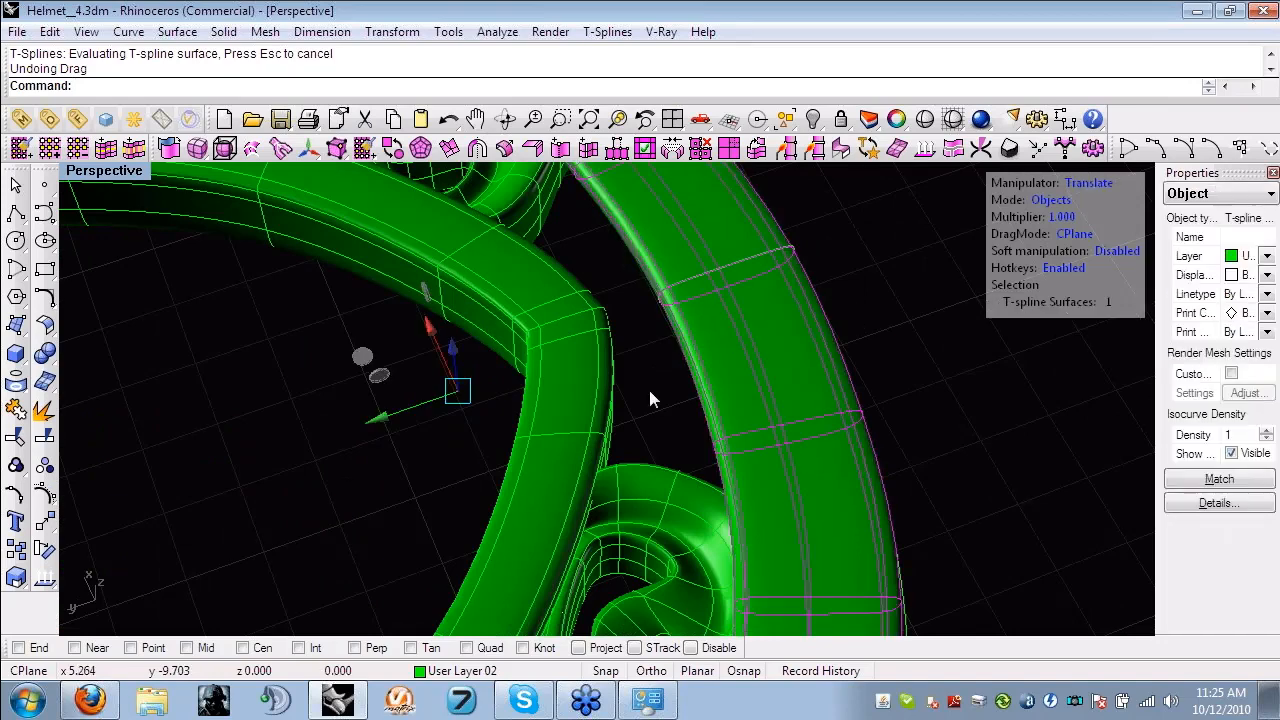
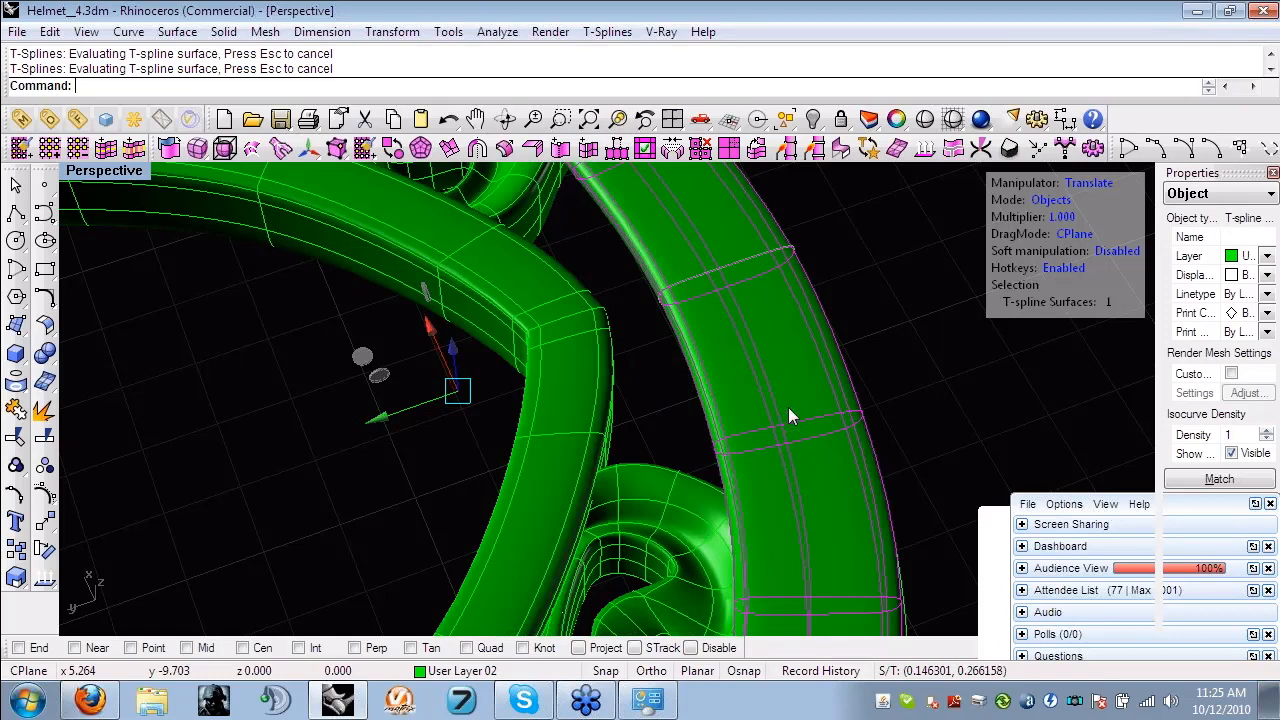
- Switch the manipulator to Faces mode, select four narrow faces along the banner's inner edge, and clear the selection
{"action": "key", "text": "d"}
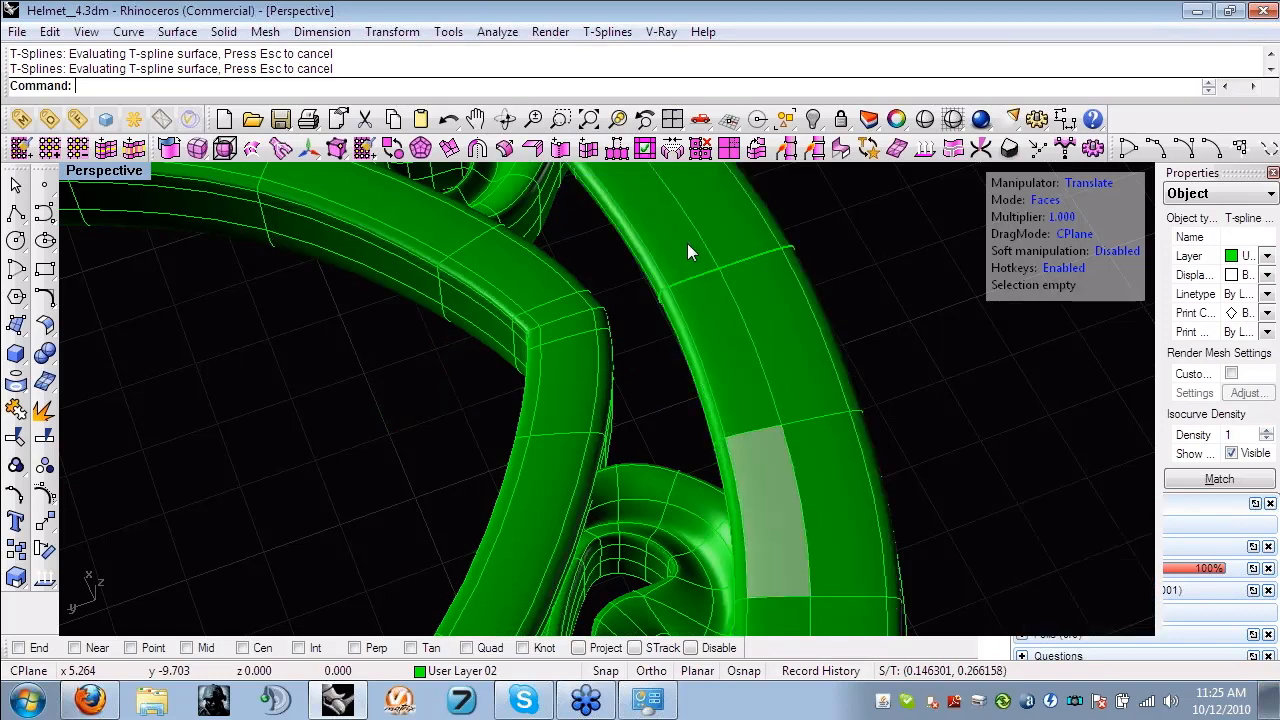
{"action": "left_click", "coordinate": [768, 508]}
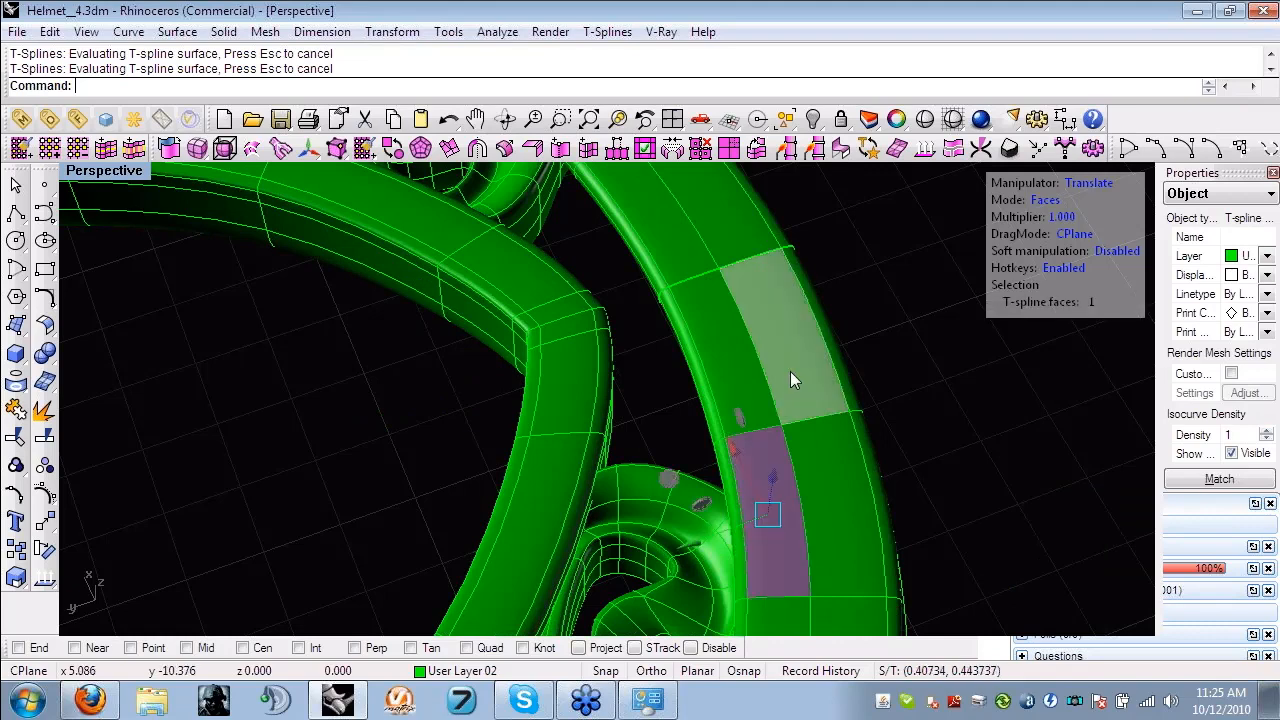
{"action": "left_click", "coordinate": [708, 413]}
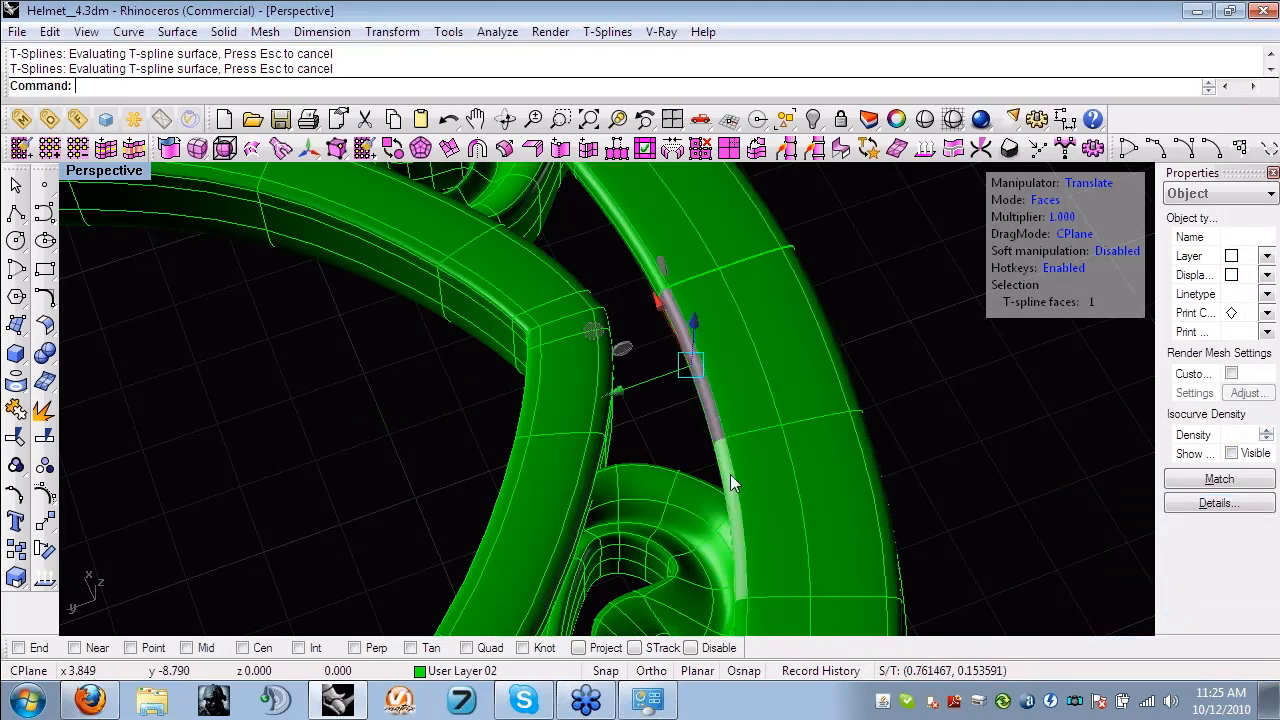
{"action": "left_click", "coordinate": [730, 474], "text": "shift"}
{"action": "right_click_drag", "start_coordinate": [758, 465], "coordinate": [778, 280], "text": "shift"}
{"action": "left_click", "coordinate": [758, 465], "text": "shift"}
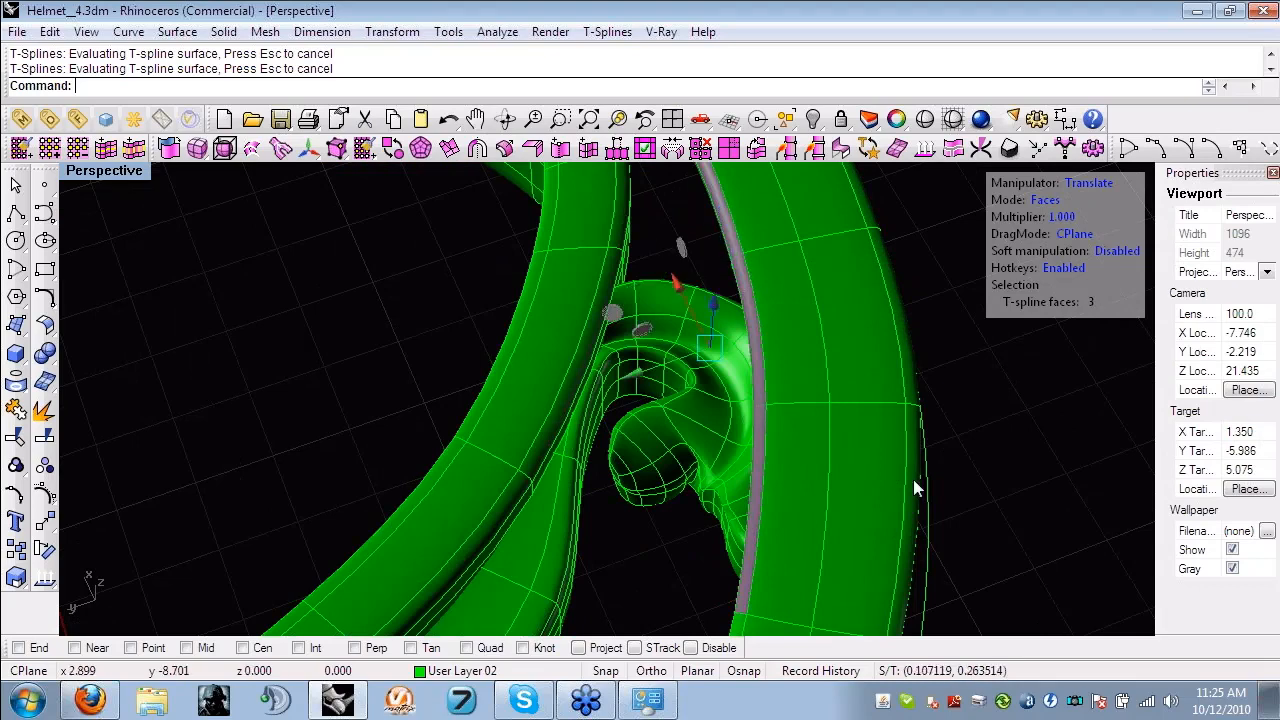
{"action": "right_click_drag", "start_coordinate": [913, 479], "coordinate": [737, 485]}
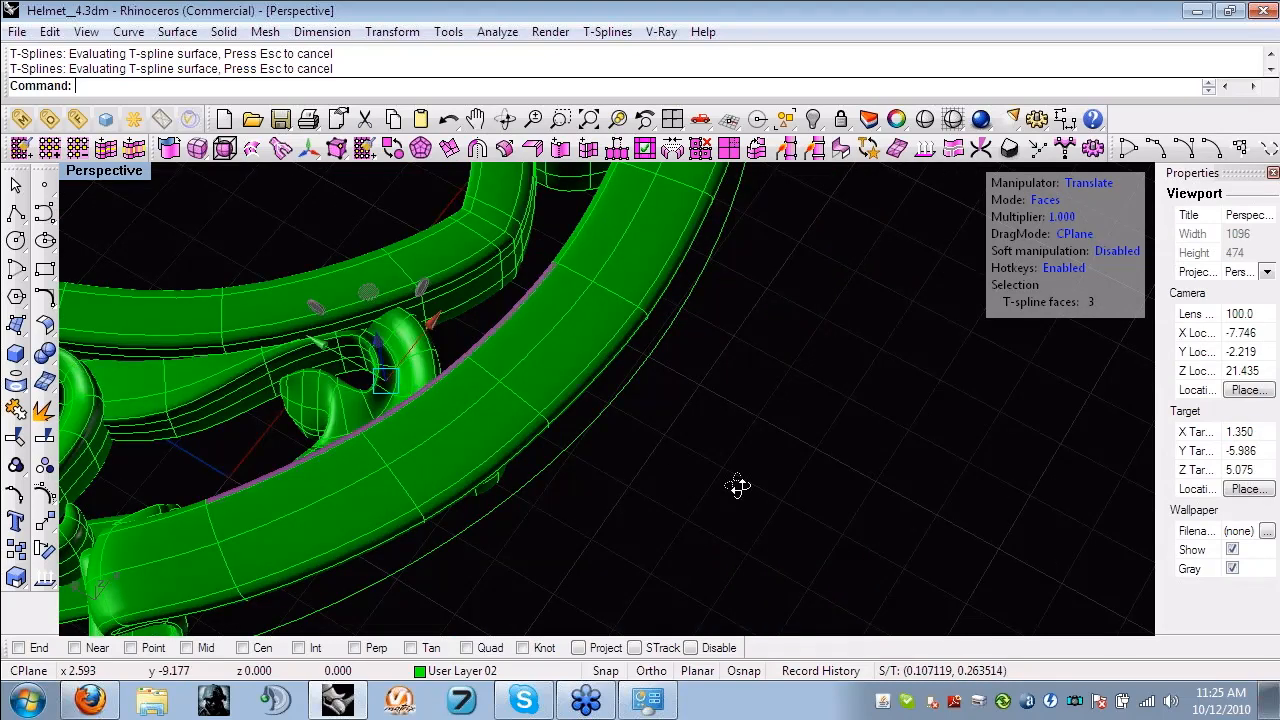
{"action": "right_click_drag", "start_coordinate": [737, 486], "coordinate": [578, 383]}
{"action": "left_click", "coordinate": [590, 390], "text": "shift"}
{"action": "left_click_drag", "start_coordinate": [591, 385], "coordinate": [590, 355]}
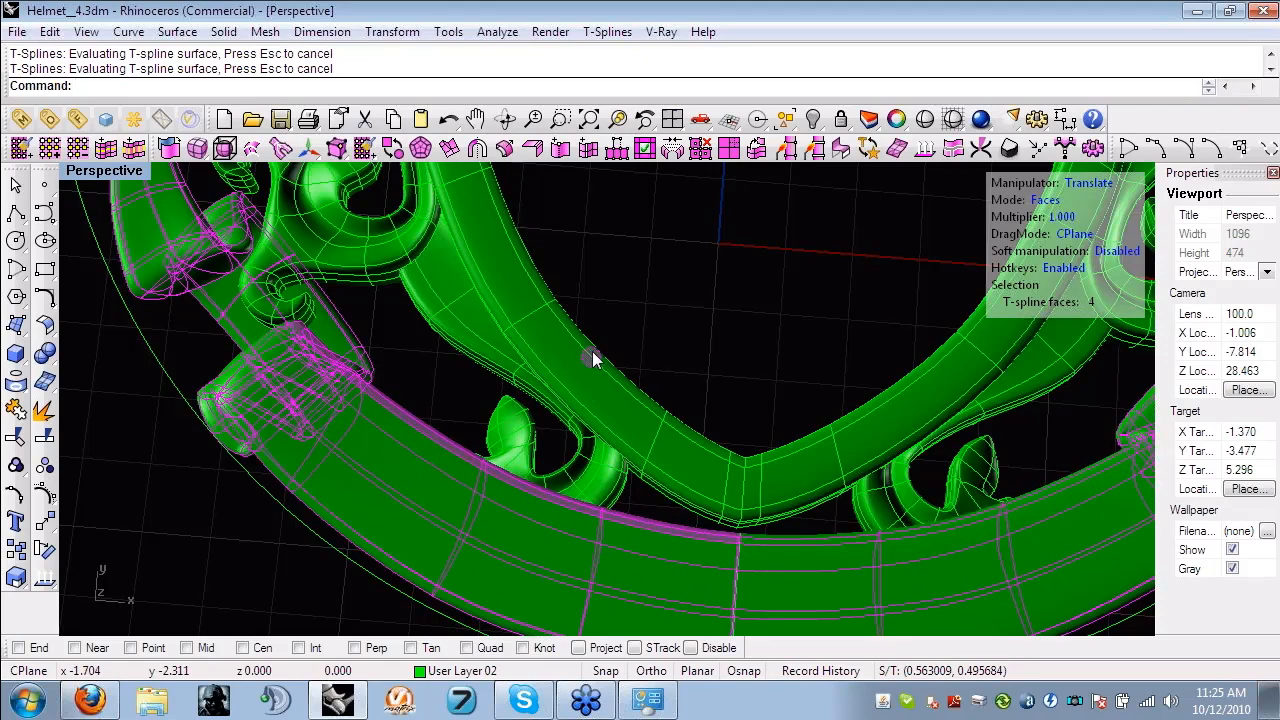
{"action": "key", "text": "Escape"}
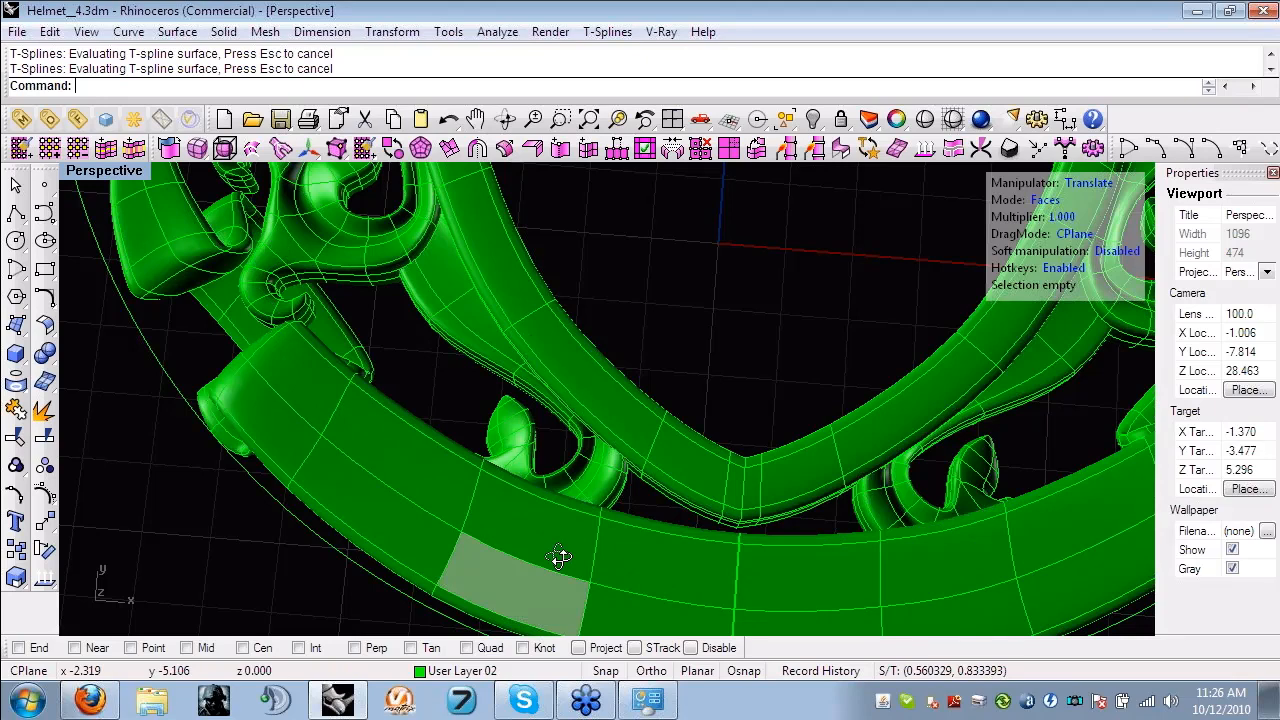
- Examine the banner and the complete crest from above, close up and at a low angle
{"action": "right_click_drag", "start_coordinate": [558, 556], "coordinate": [841, 379]}
{"action": "scroll", "coordinate": [841, 379], "scroll_direction": "down", "scroll_amount": 4}
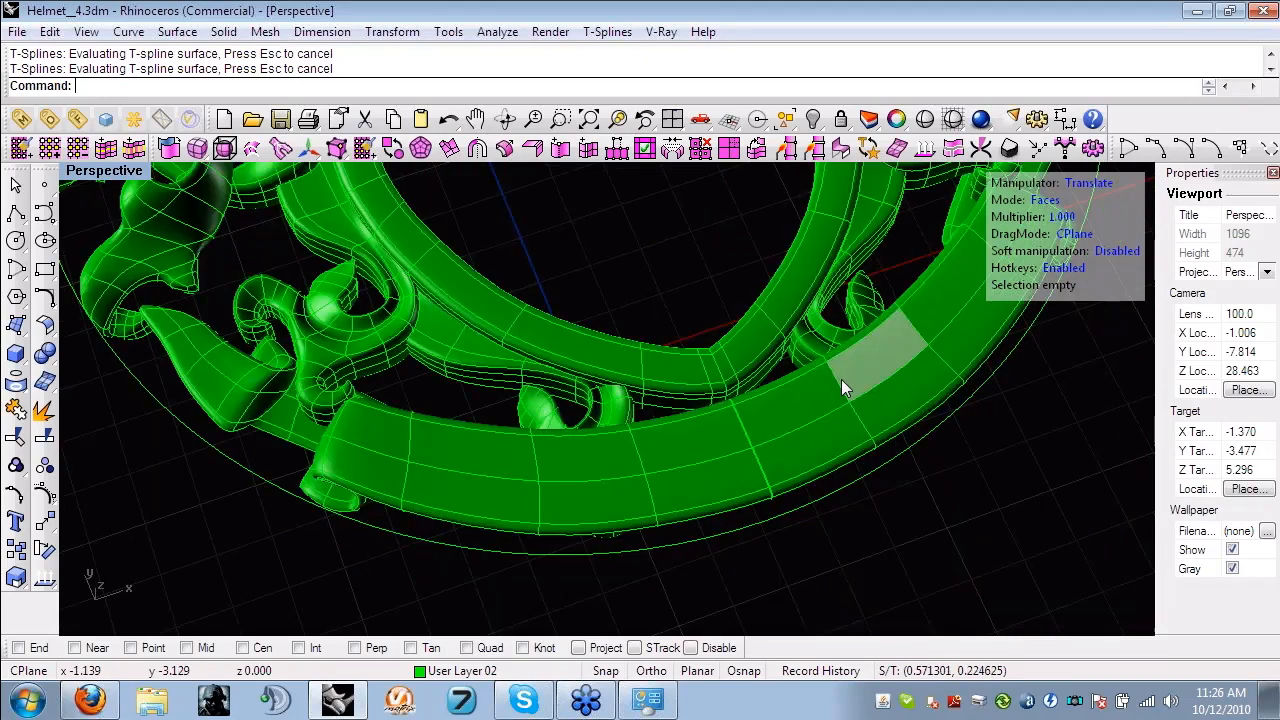
{"action": "scroll", "coordinate": [572, 510], "scroll_direction": "down", "scroll_amount": 4}
{"action": "right_click_drag", "start_coordinate": [440, 540], "coordinate": [646, 509]}
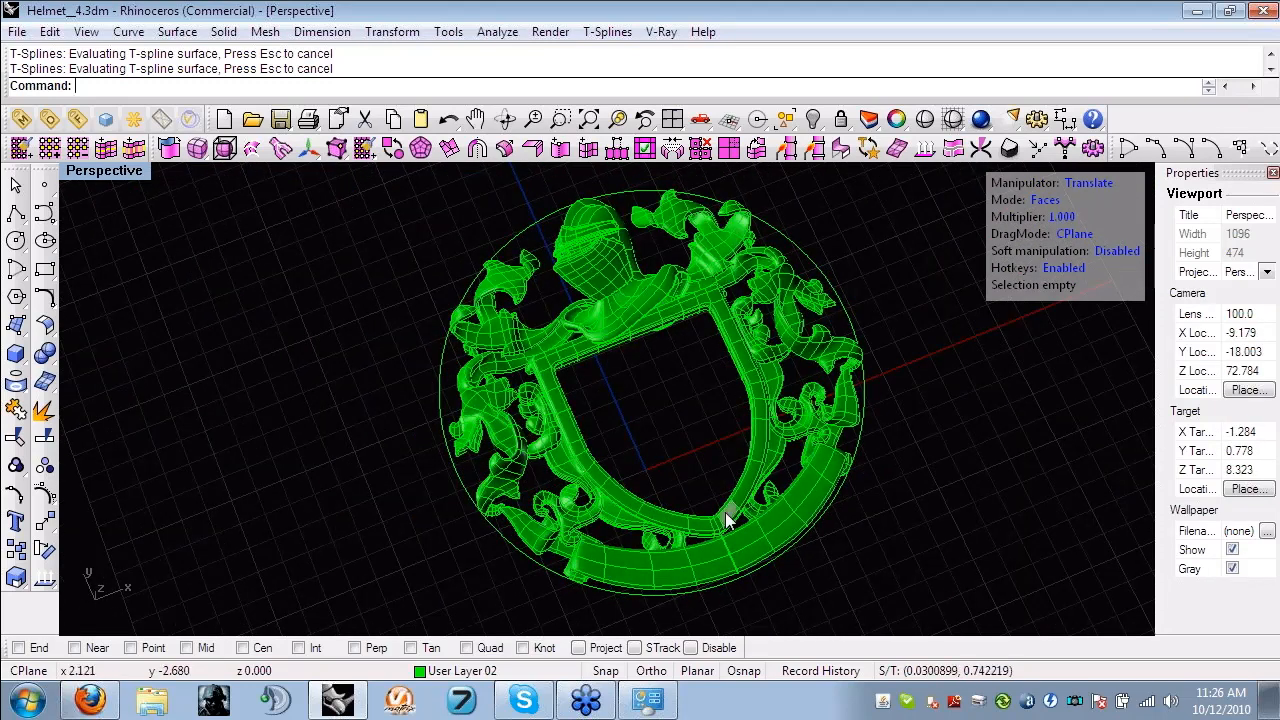
{"action": "right_click_drag", "start_coordinate": [726, 515], "coordinate": [676, 565]}
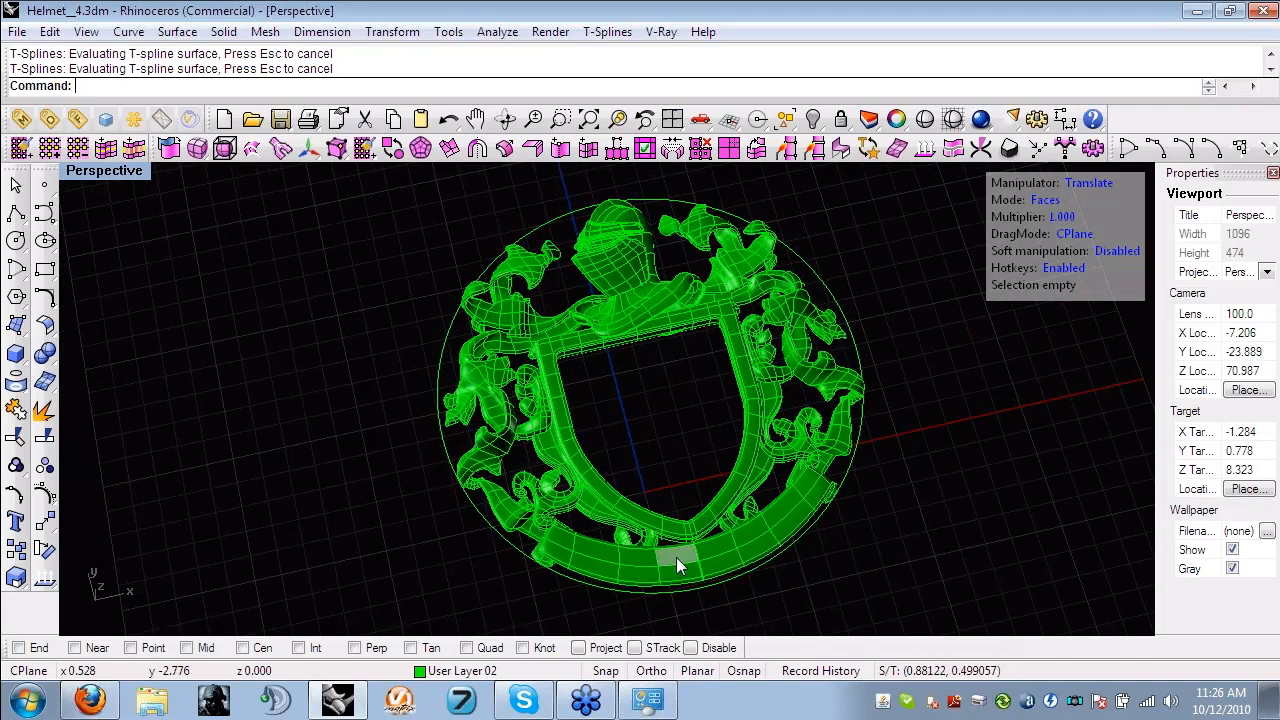
{"action": "scroll", "coordinate": [687, 538], "scroll_direction": "up", "scroll_amount": 4}
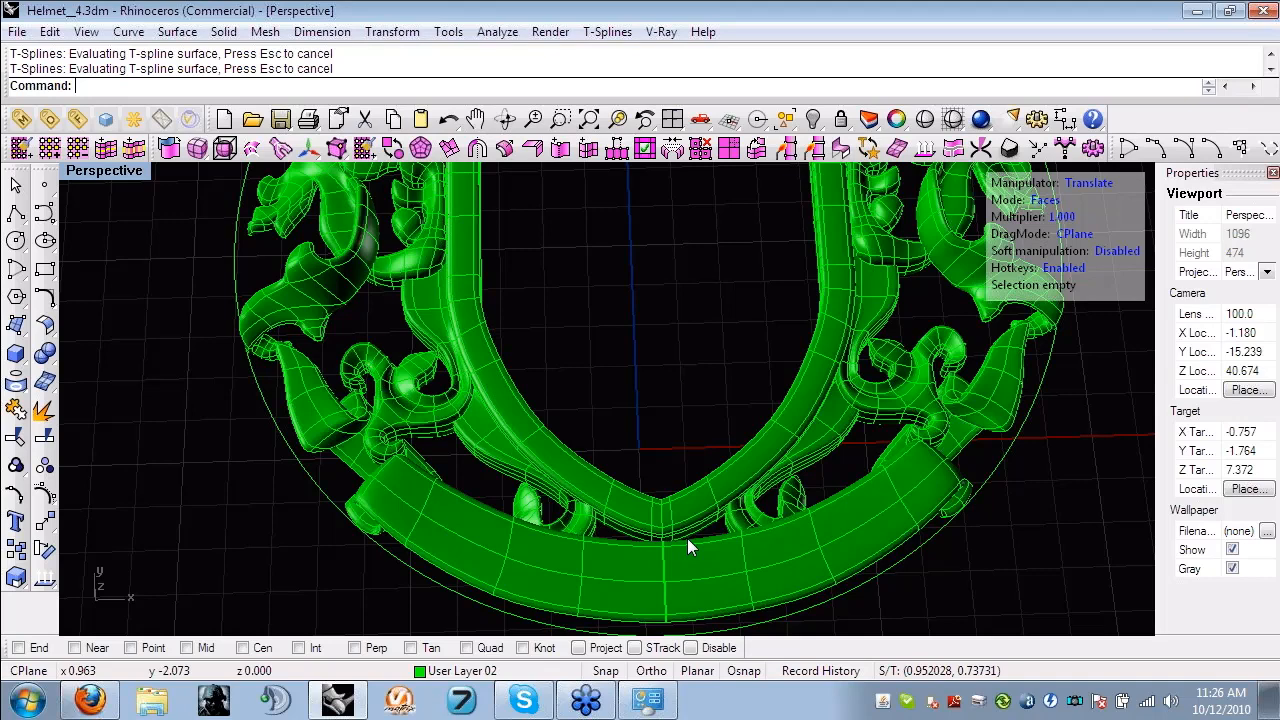
{"action": "scroll", "coordinate": [595, 510], "scroll_direction": "down", "scroll_amount": 2}
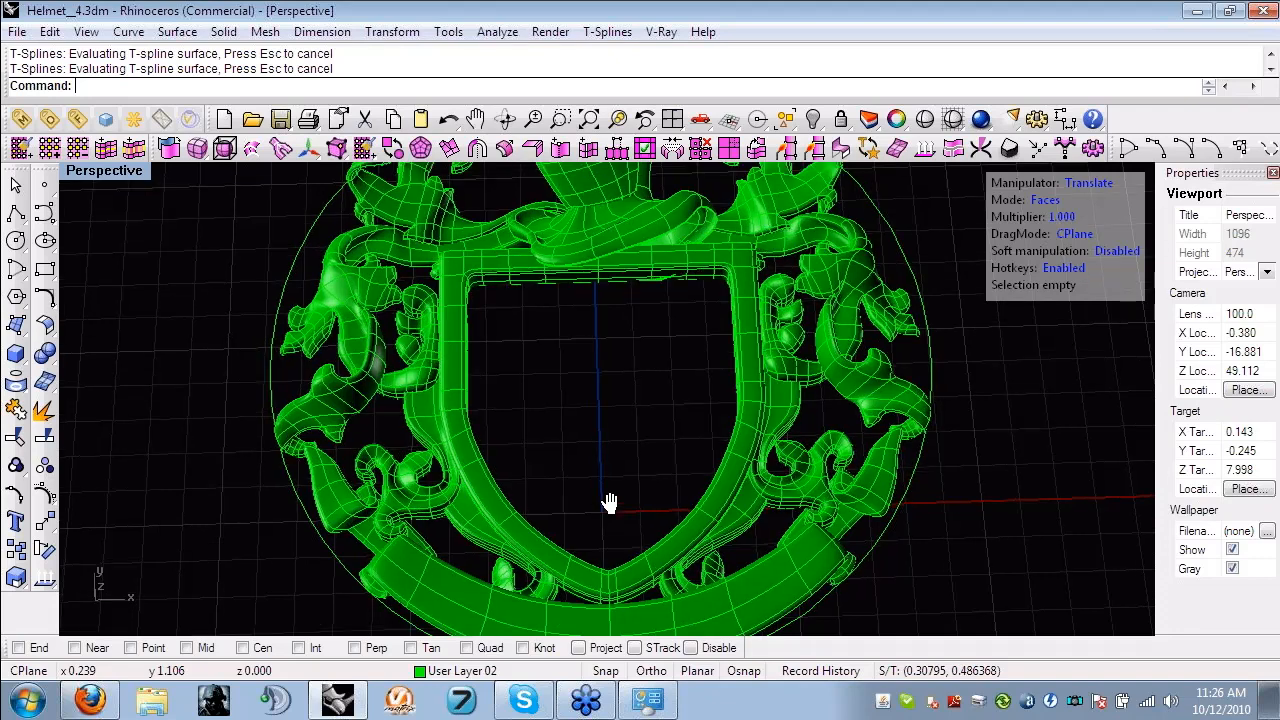
{"action": "scroll", "coordinate": [640, 608], "scroll_direction": "down", "scroll_amount": 2}
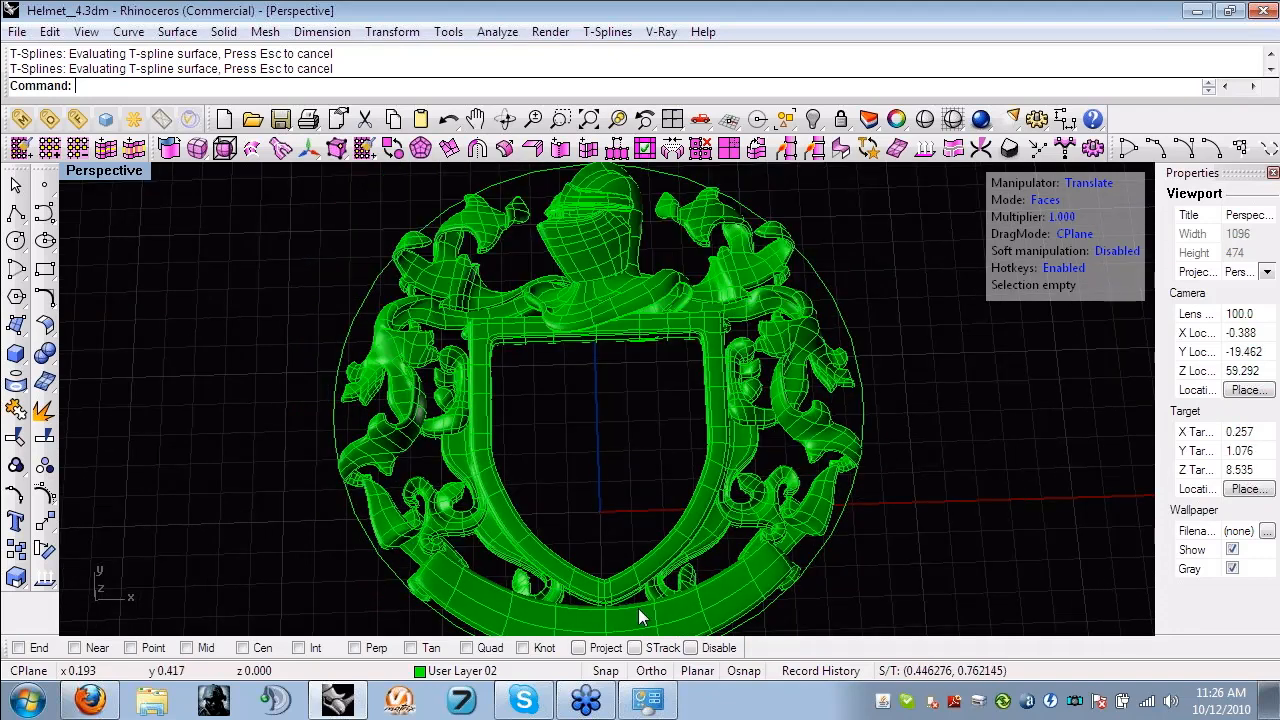
{"action": "right_click_drag", "start_coordinate": [640, 617], "coordinate": [695, 471]}
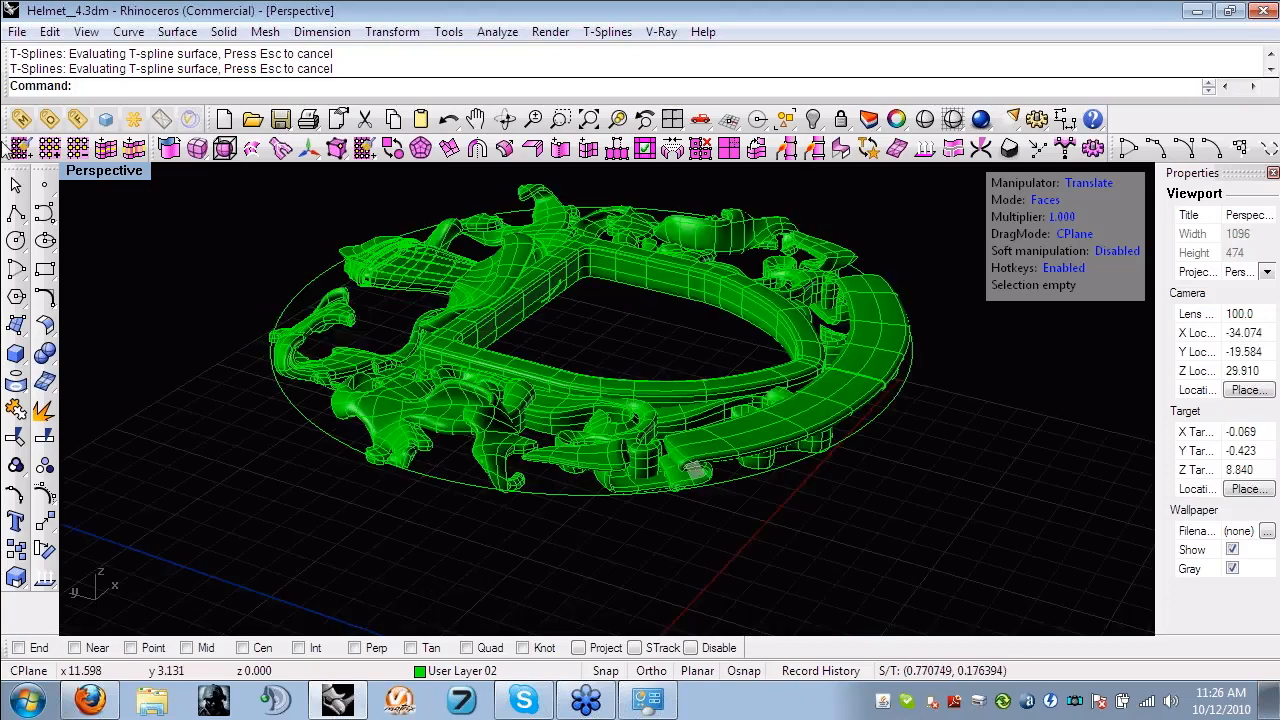
- Open the model Helmet__5.3dm from the Helmet folder
{"action": "left_click", "coordinate": [17, 31]}
{"action": "left_click", "coordinate": [55, 77]}
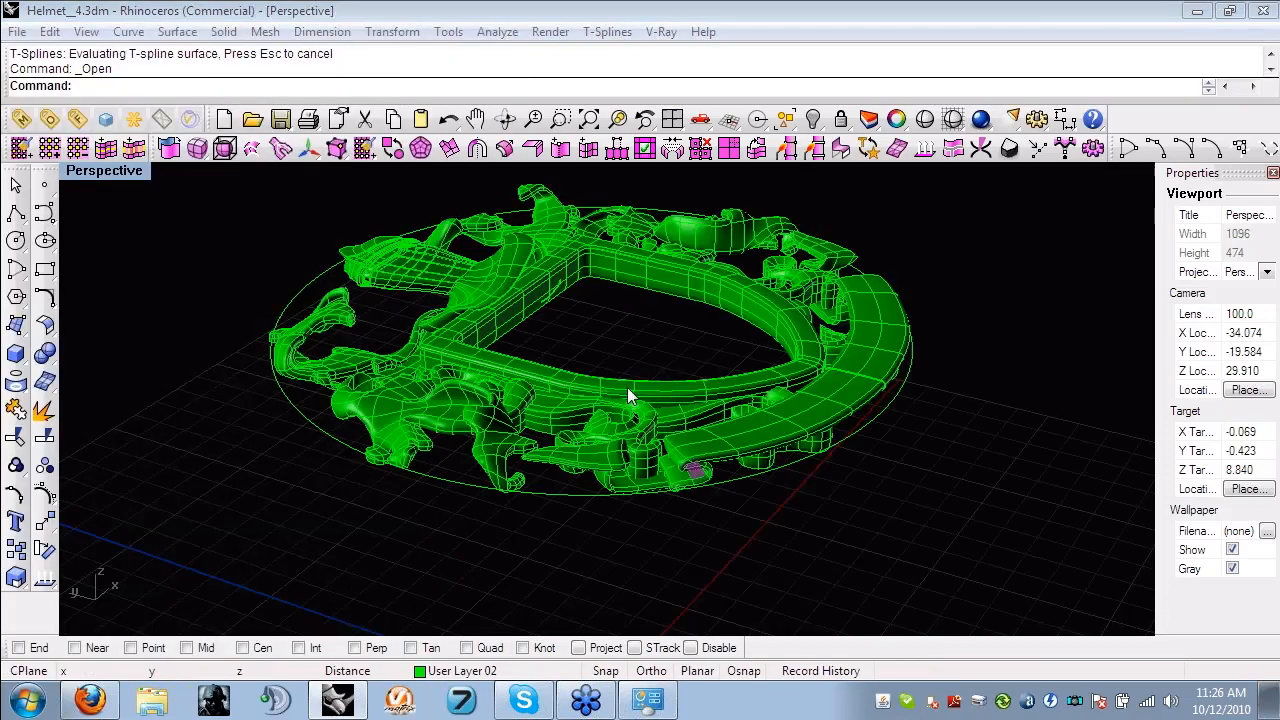
{"action": "left_click", "coordinate": [659, 391]}
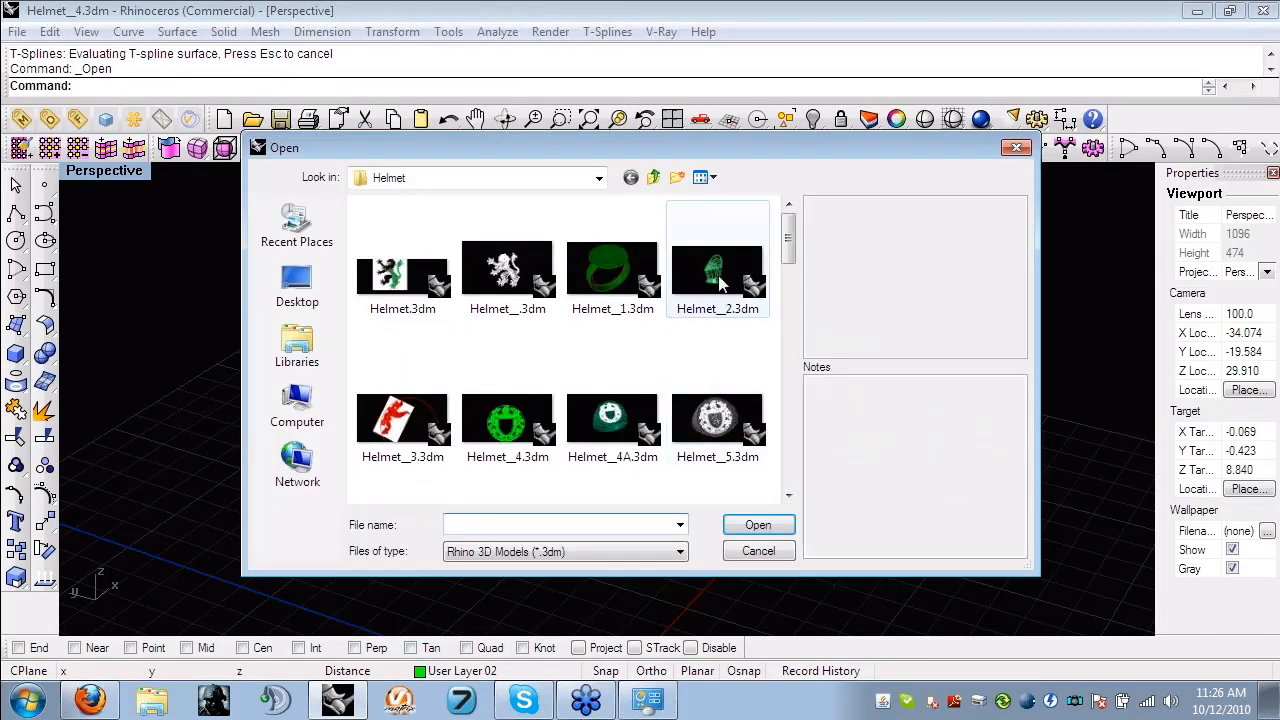
{"action": "left_click_drag", "start_coordinate": [790, 240], "coordinate": [792, 262]}
{"action": "left_click", "coordinate": [717, 315]}
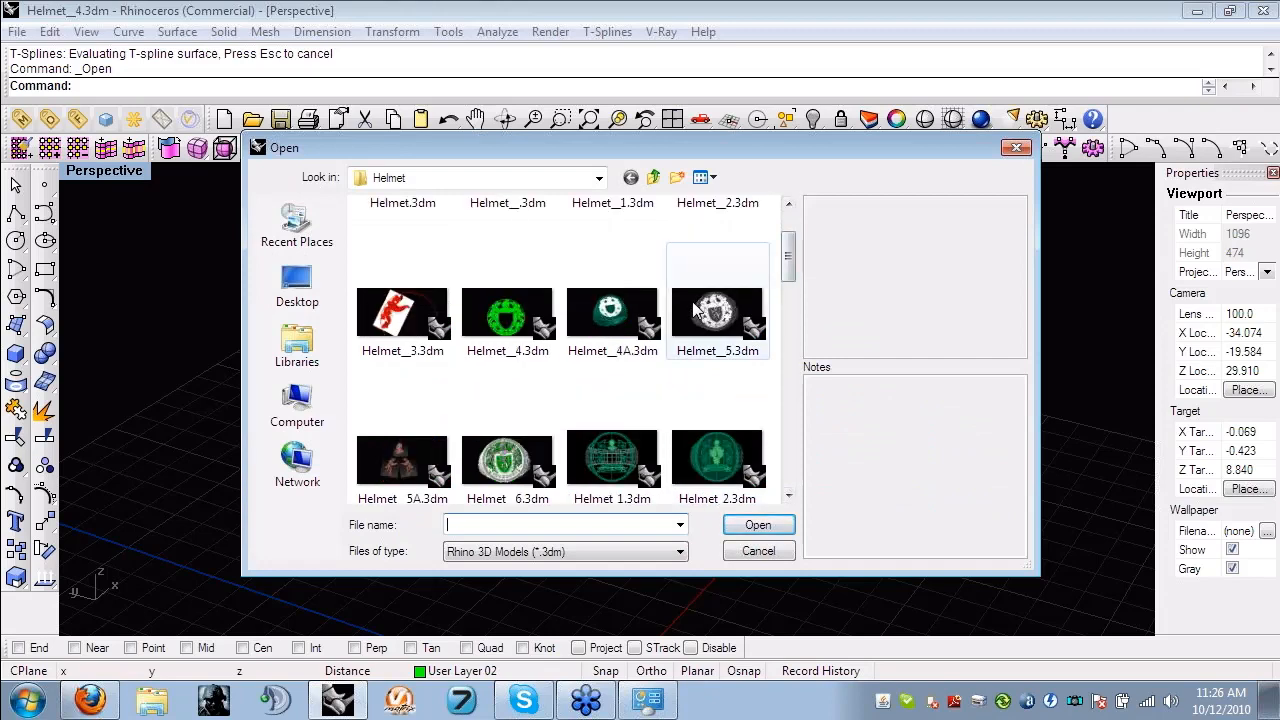
{"action": "left_click", "coordinate": [758, 525]}
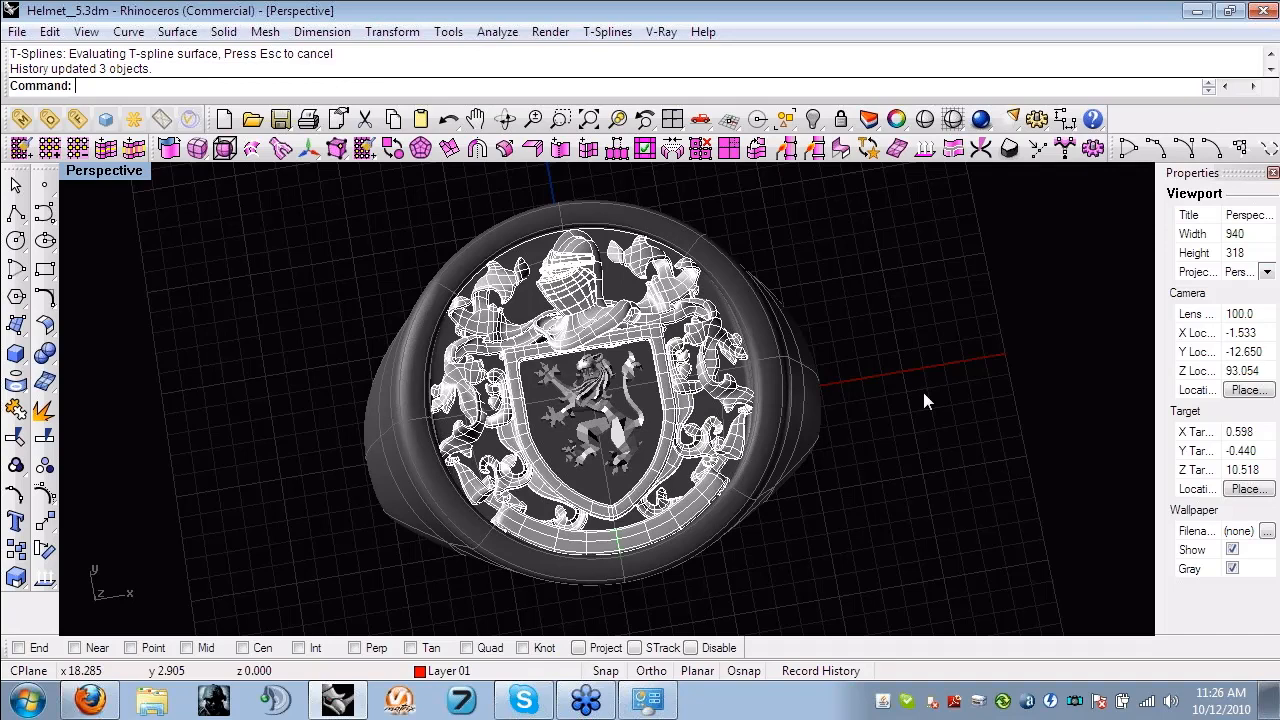
- Examine the crest mounted on the ring, selecting the lion's head inside the shield to inspect it
{"action": "right_click_drag", "start_coordinate": [925, 400], "coordinate": [905, 395]}
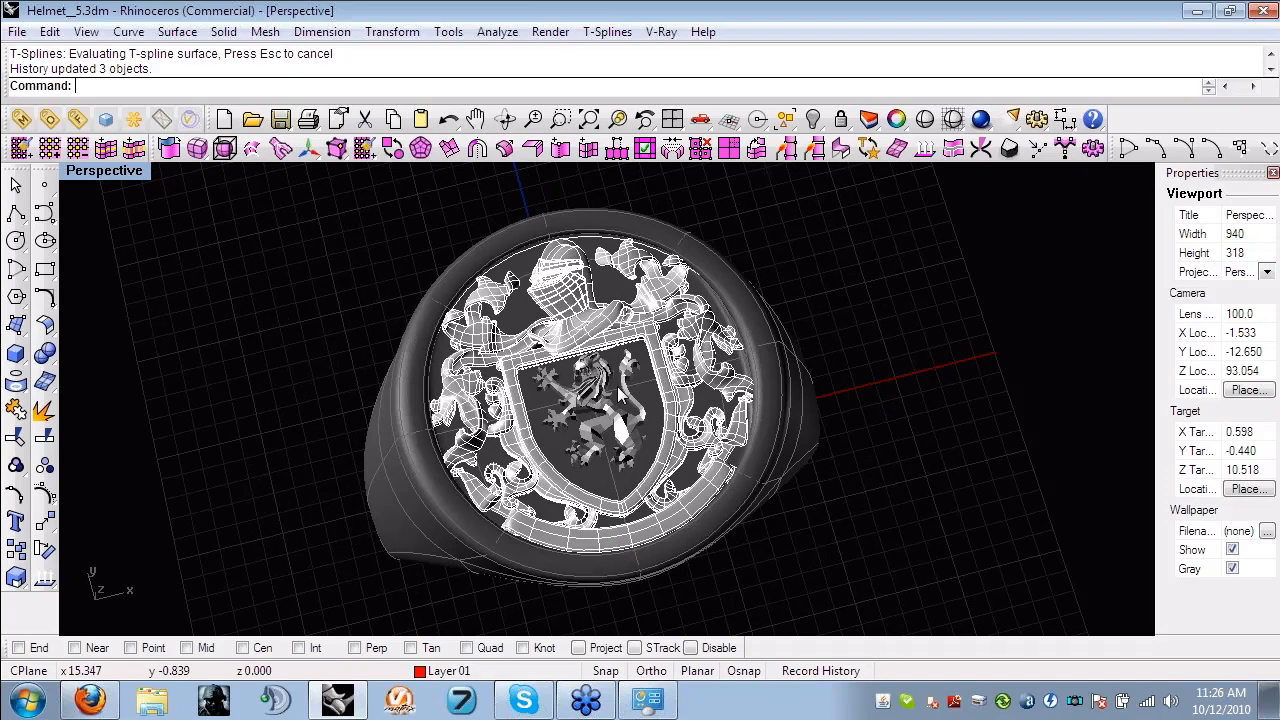
{"action": "scroll", "coordinate": [620, 395], "scroll_direction": "up", "scroll_amount": 5}
{"action": "left_click", "coordinate": [575, 348]}
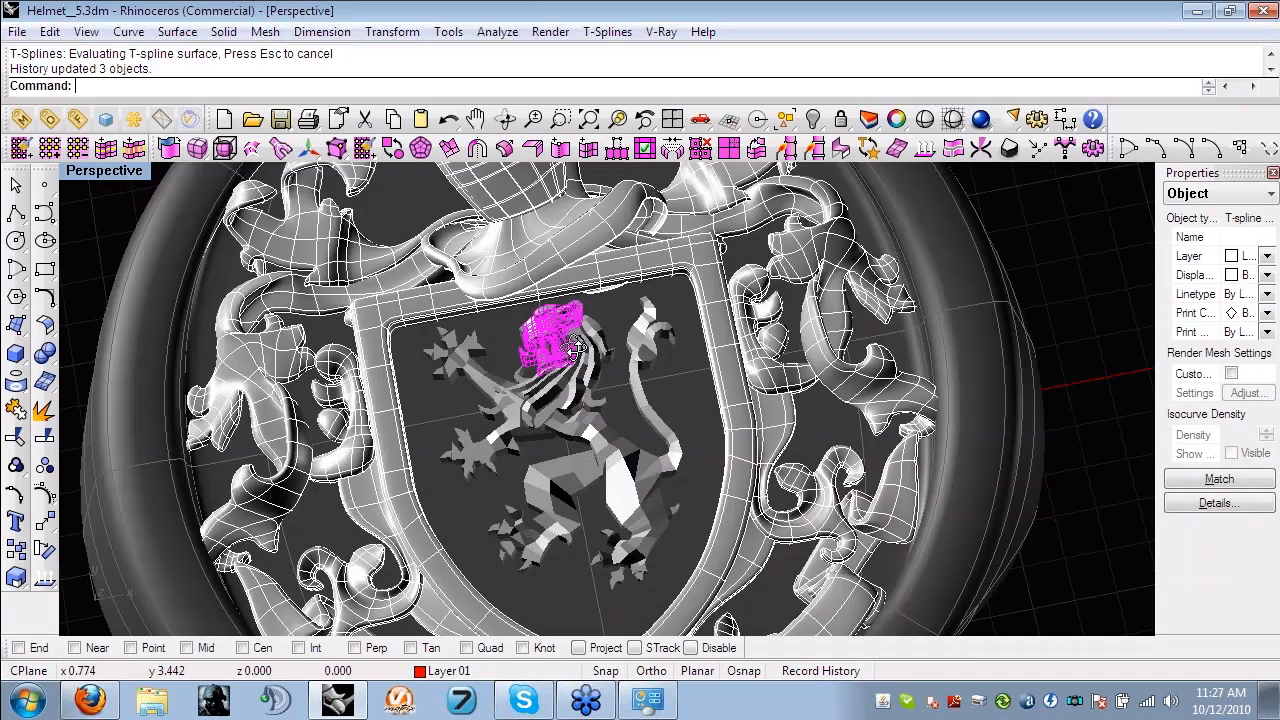
{"action": "scroll", "coordinate": [637, 450], "scroll_direction": "down", "scroll_amount": 3}
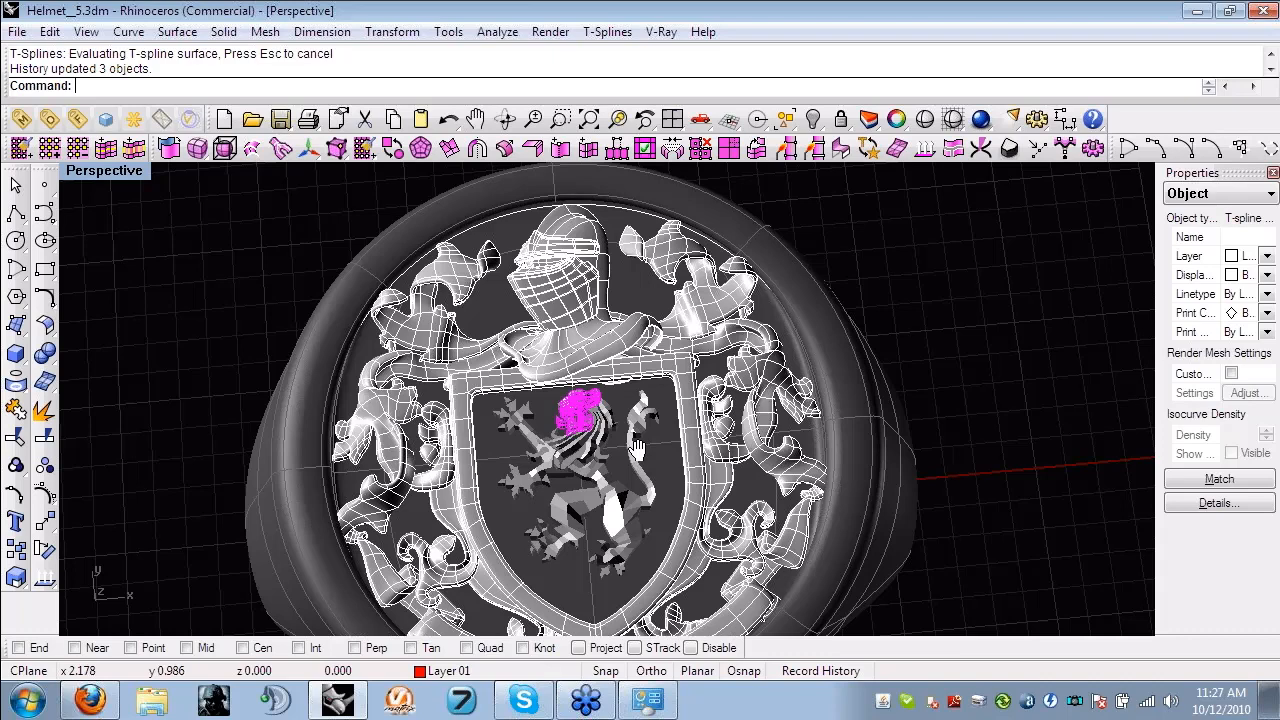
{"action": "scroll", "coordinate": [637, 450], "scroll_direction": "up", "scroll_amount": 3}
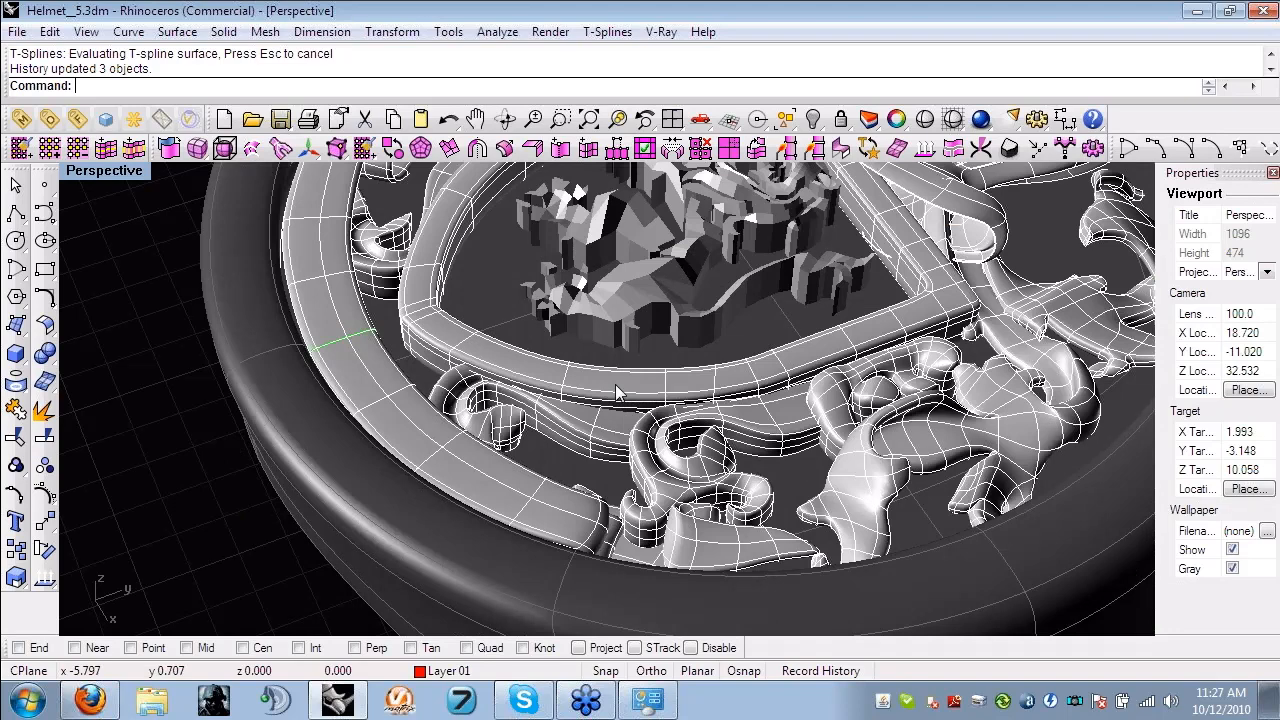
- Show the T-splines primitives palette with the shield frame selected, cancelling the T-spline box command
{"action": "left_click", "coordinate": [197, 148]}
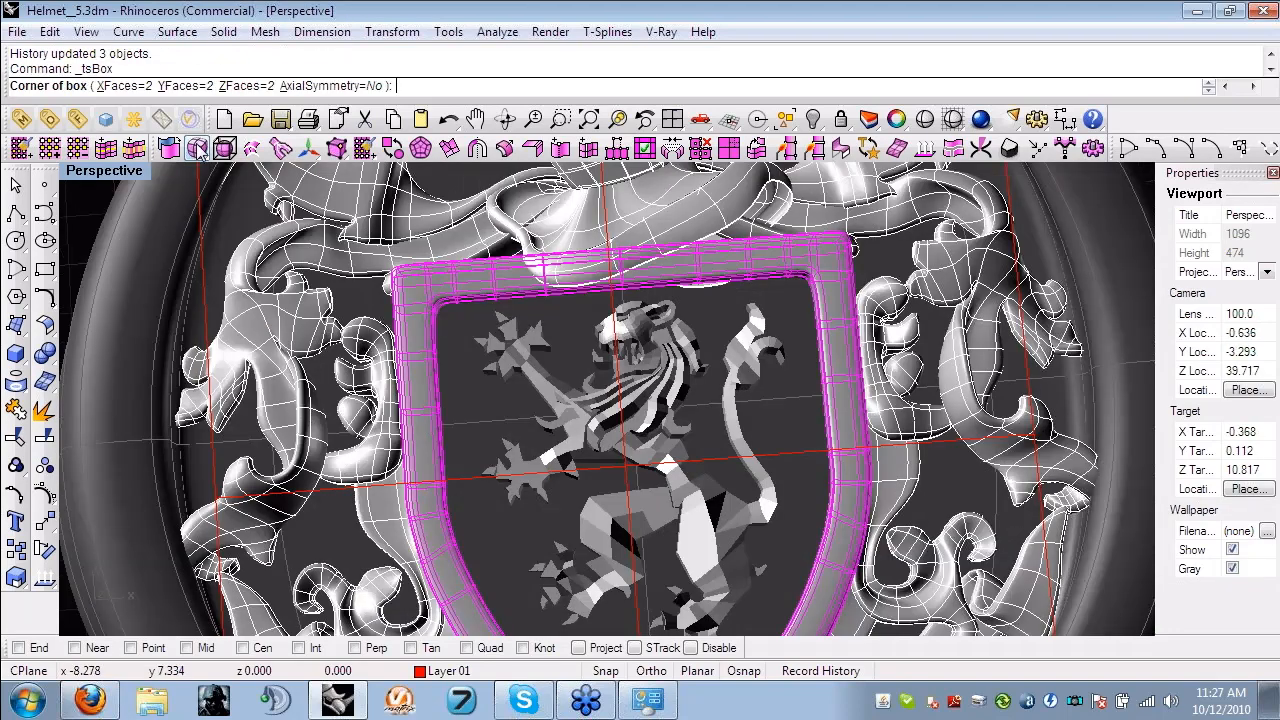
{"action": "left_click", "coordinate": [197, 148]}
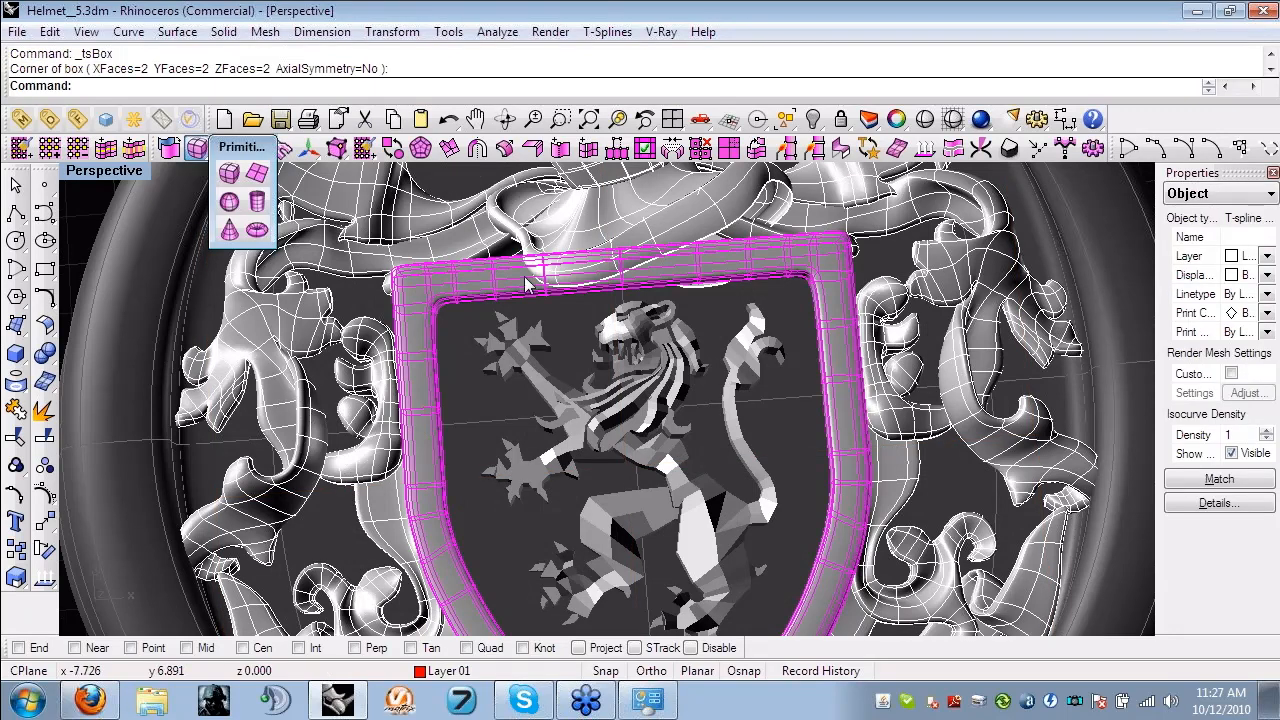
{"action": "right_click_drag", "start_coordinate": [770, 523], "coordinate": [736, 343], "text": "shift"}
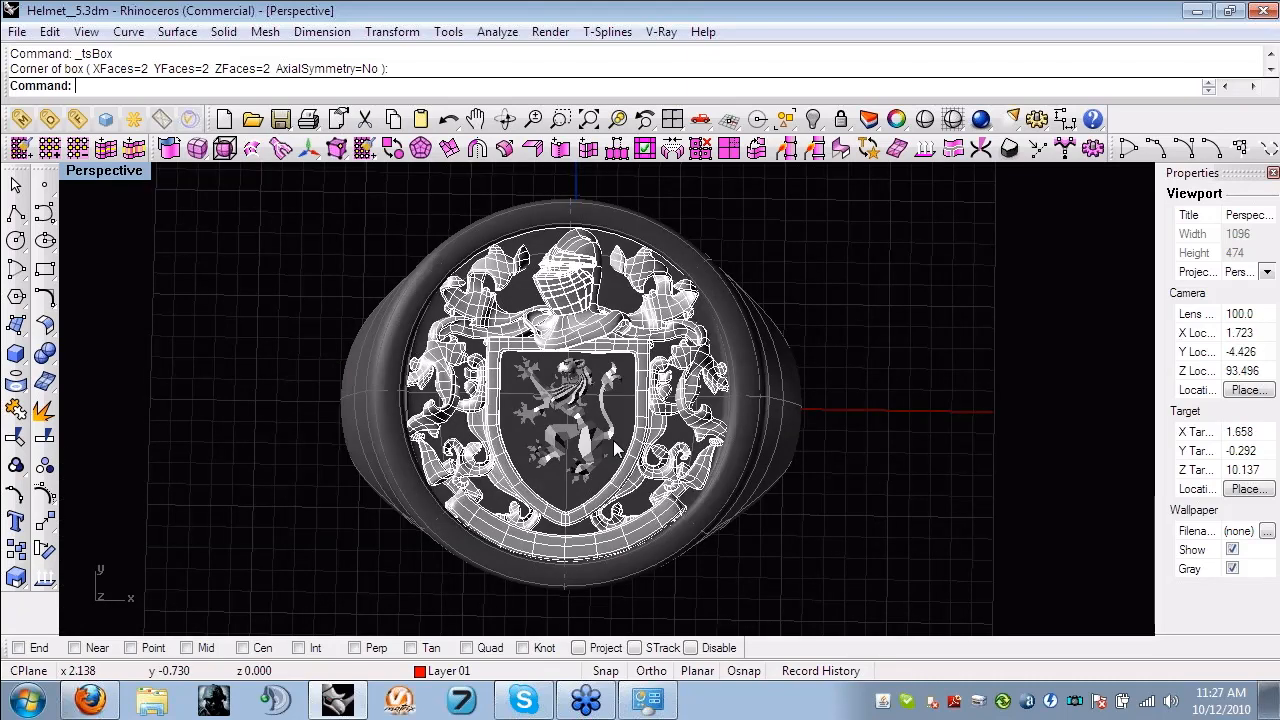
- Examine the ring's helmet, leaf ornaments and lion from several angles, and select the leaf ornament beside the helmet
{"action": "scroll", "coordinate": [490, 297], "scroll_direction": "up", "scroll_amount": 4}
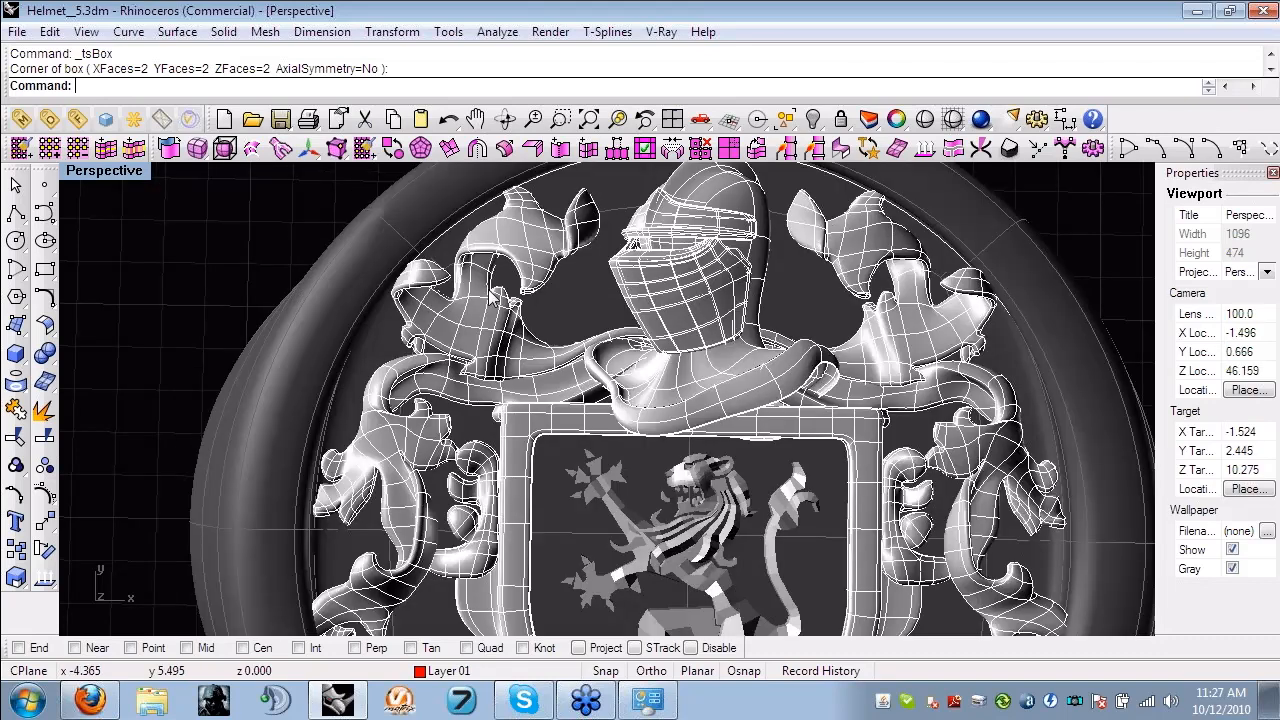
{"action": "scroll", "coordinate": [467, 410], "scroll_direction": "down", "scroll_amount": 1}
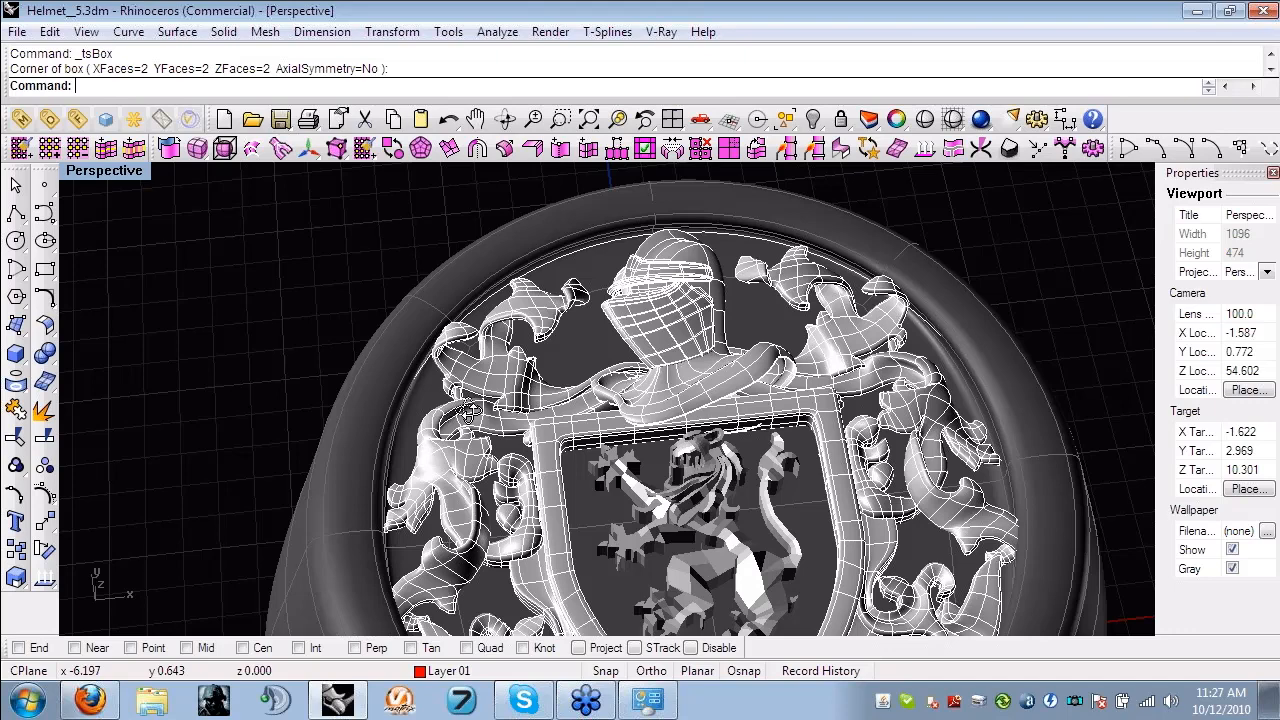
{"action": "right_click_drag", "start_coordinate": [468, 412], "coordinate": [658, 341]}
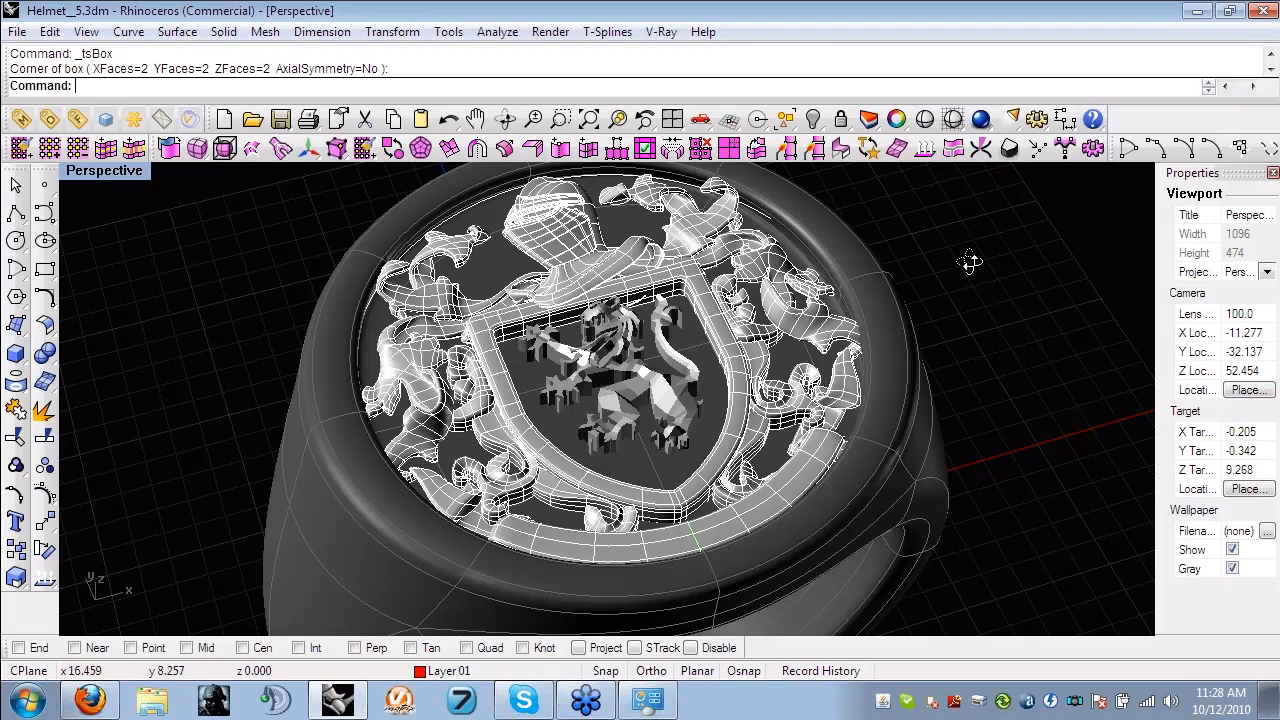
{"action": "right_click_drag", "start_coordinate": [971, 263], "coordinate": [972, 286]}
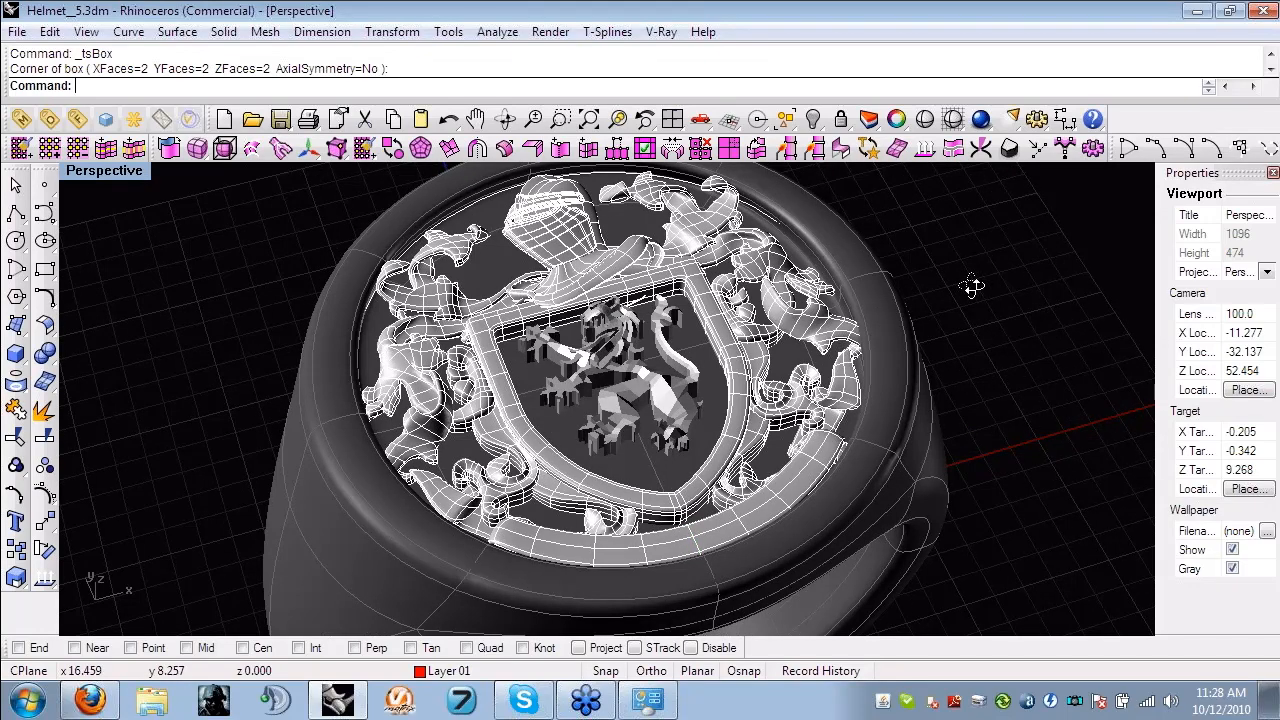
{"action": "right_click_drag", "start_coordinate": [972, 286], "coordinate": [965, 357]}
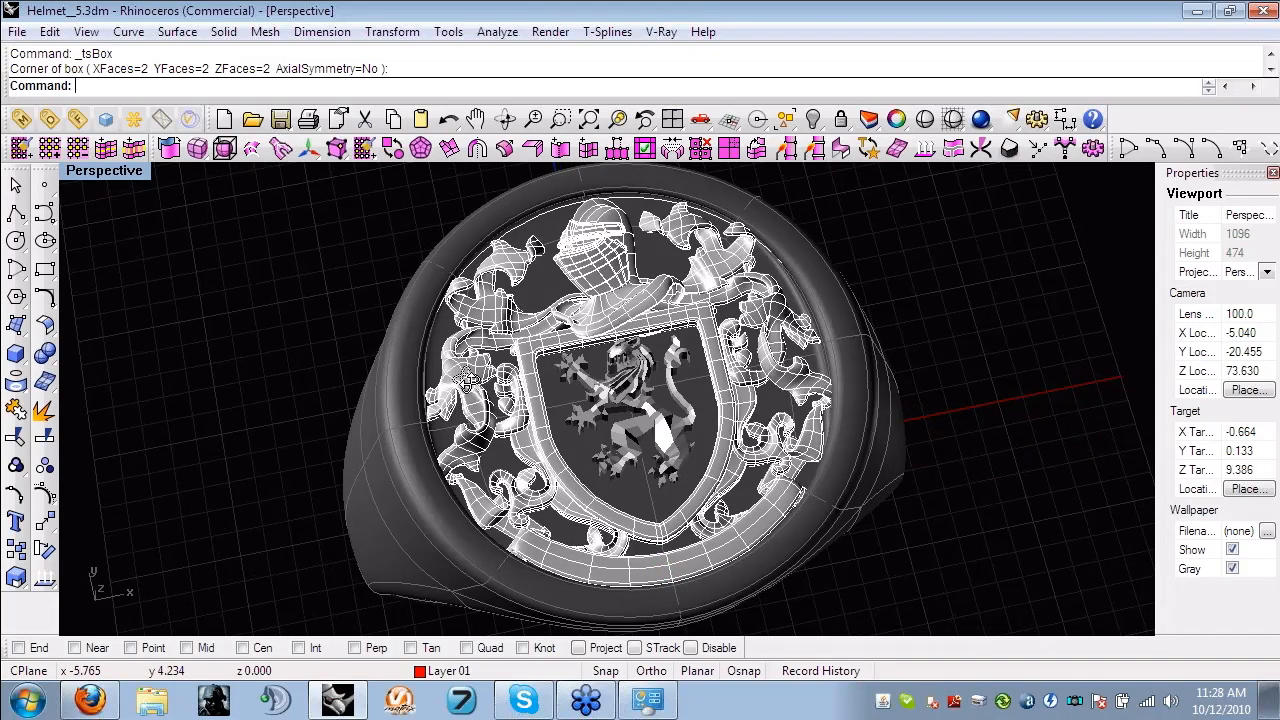
{"action": "right_click_drag", "start_coordinate": [467, 380], "coordinate": [513, 318]}
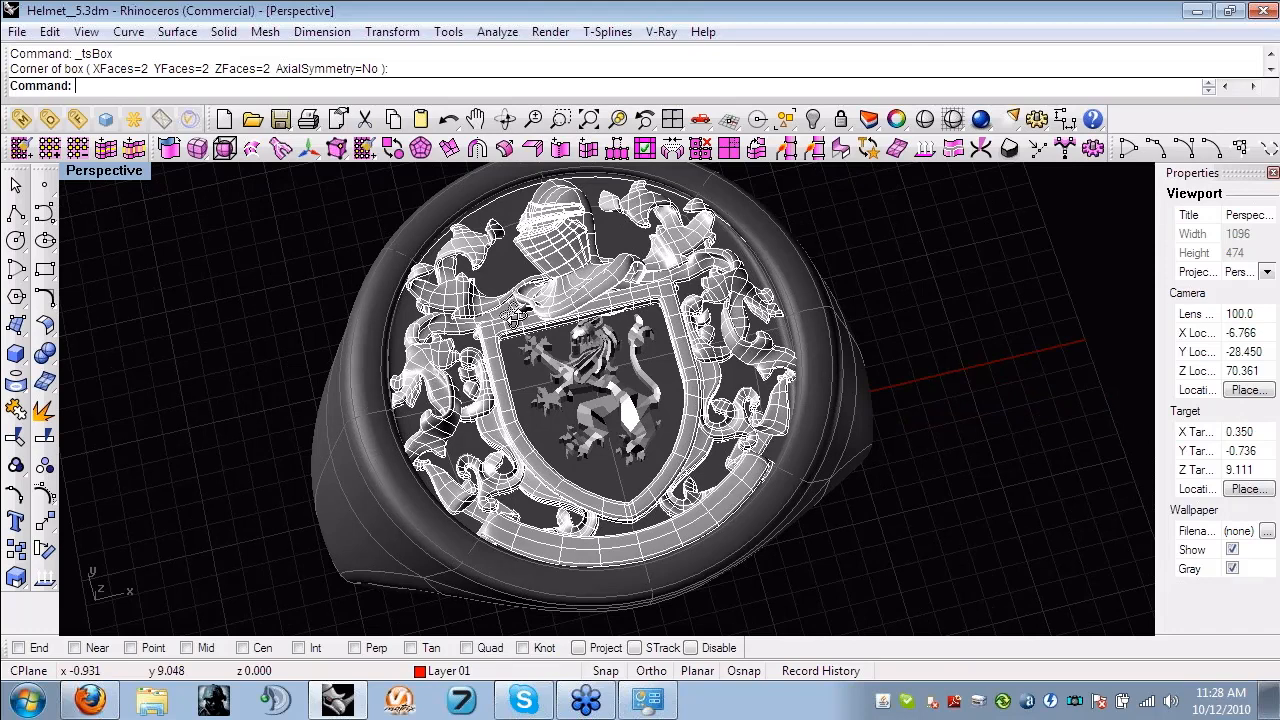
{"action": "scroll", "coordinate": [512, 318], "scroll_direction": "up", "scroll_amount": 4}
{"action": "left_click", "coordinate": [440, 293]}
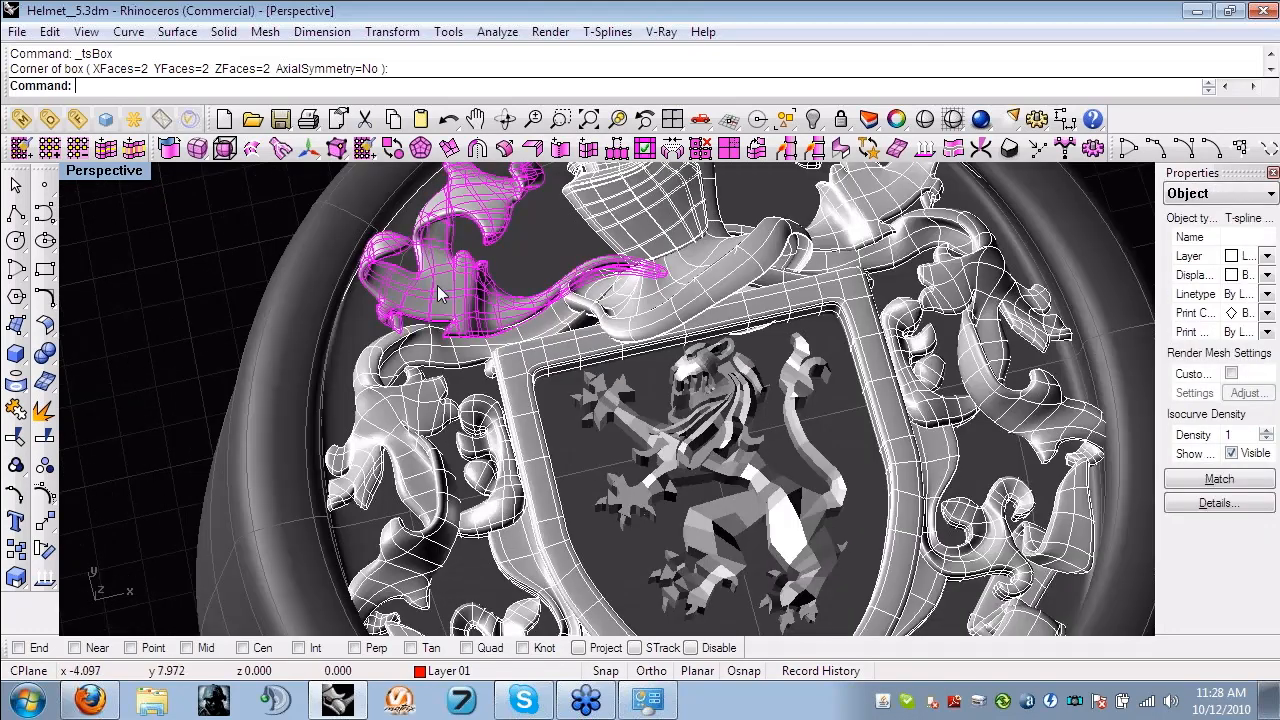
- Open the model Helmet__5A.3dm from the Helmet folder
{"action": "left_click", "coordinate": [17, 31]}
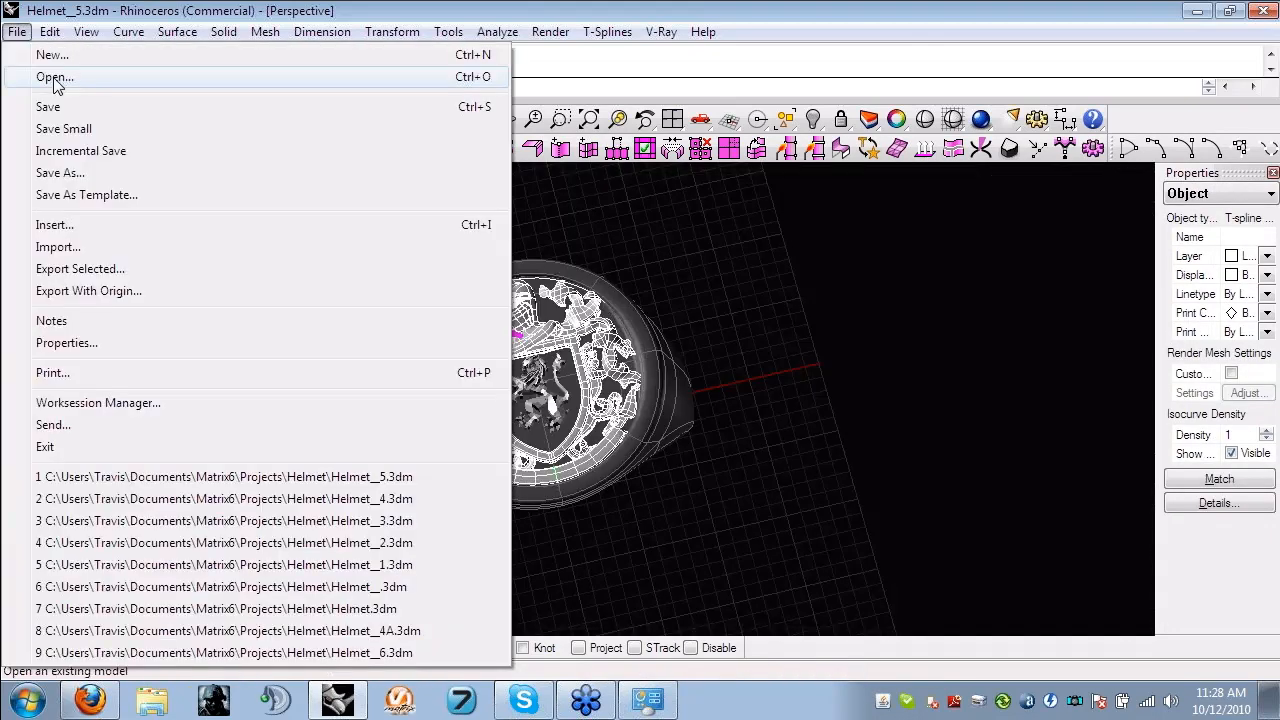
{"action": "left_click", "coordinate": [54, 78]}
{"action": "left_click", "coordinate": [663, 397]}
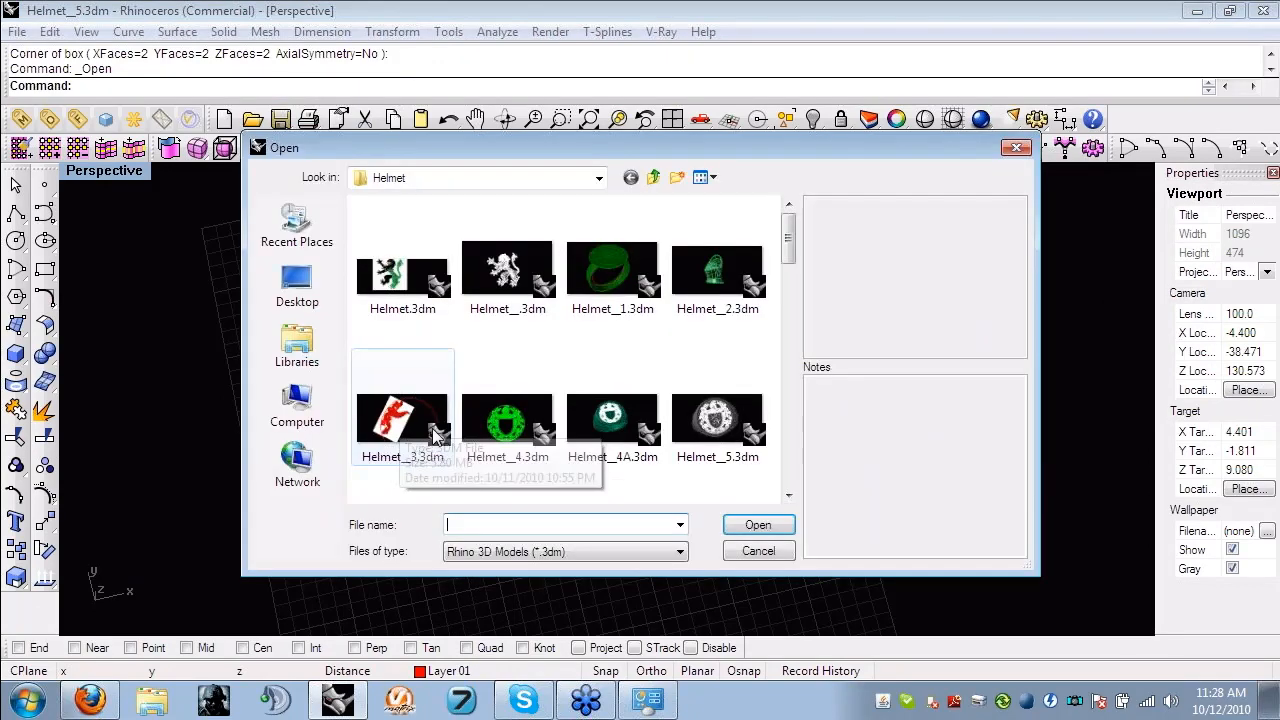
{"action": "scroll", "coordinate": [437, 432], "scroll_direction": "down", "scroll_amount": 3}
{"action": "left_click", "coordinate": [392, 388]}
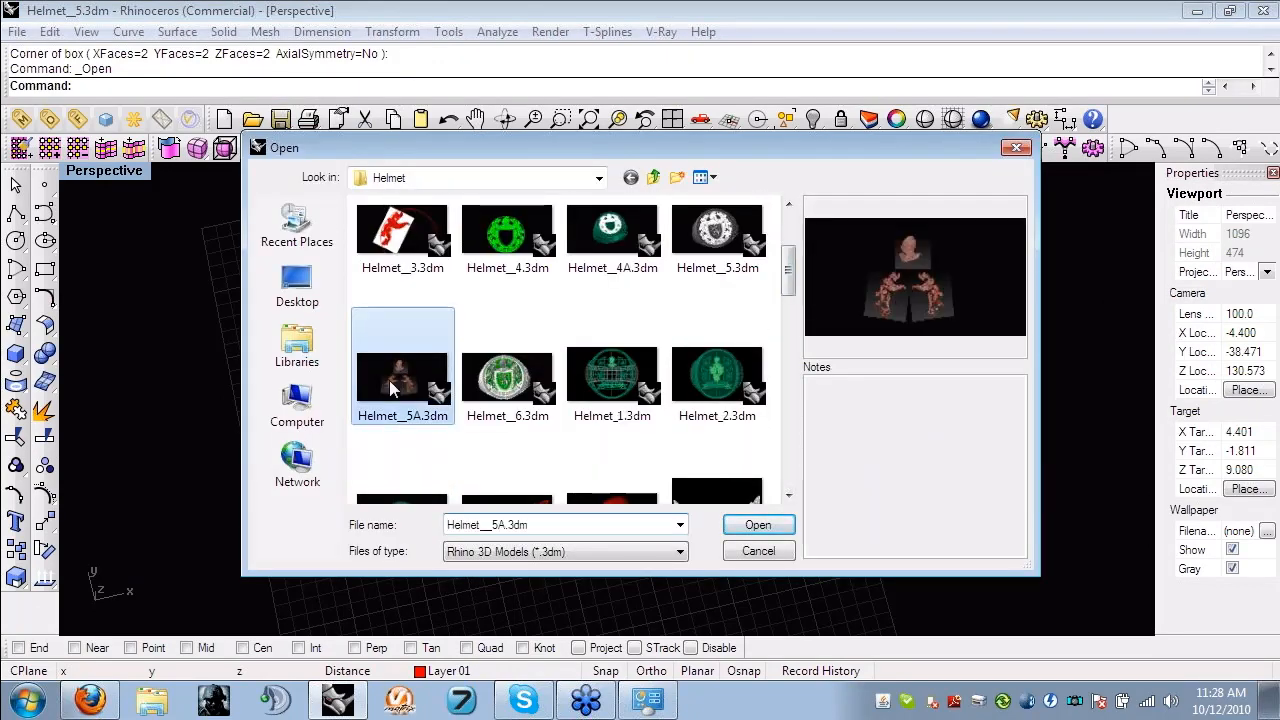
{"action": "double_click", "coordinate": [389, 380]}
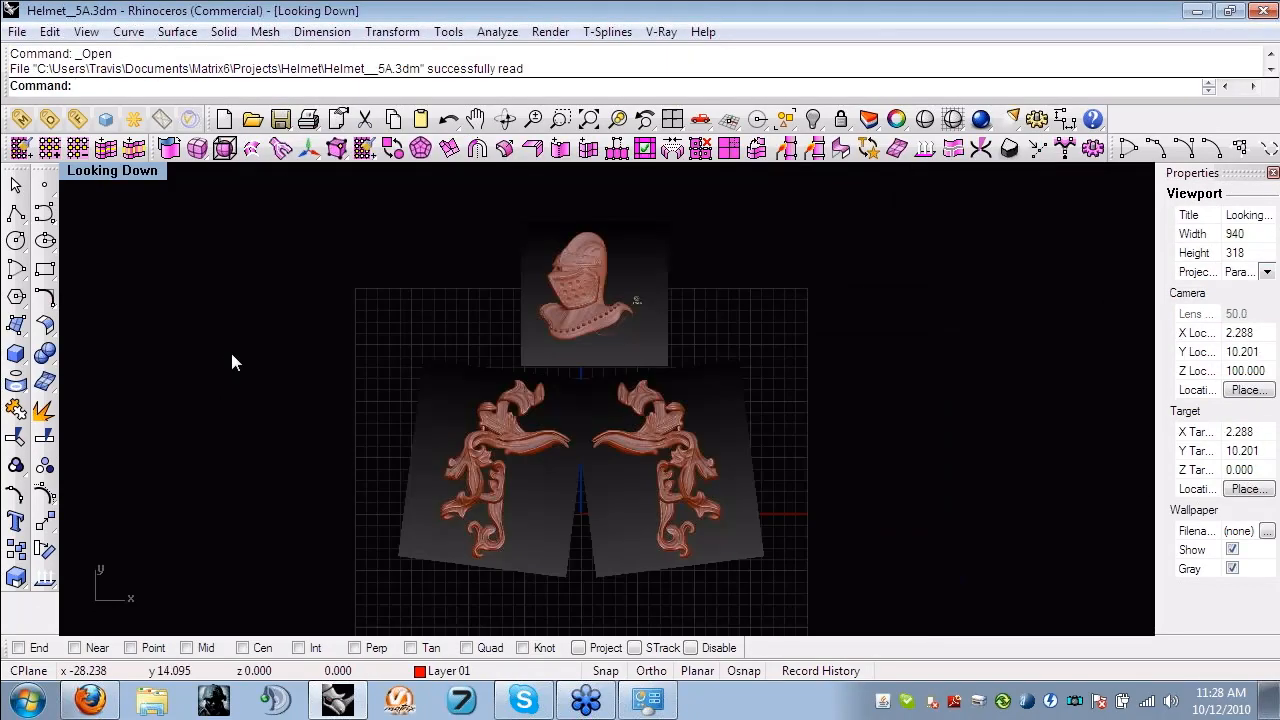
- Examine the sculpted leaf ornaments in the two mirrored pictures below the helmet, close up and as a whole
{"action": "right_click_drag", "start_coordinate": [231, 354], "coordinate": [301, 355]}
{"action": "scroll", "coordinate": [521, 455], "scroll_direction": "up", "scroll_amount": 5}
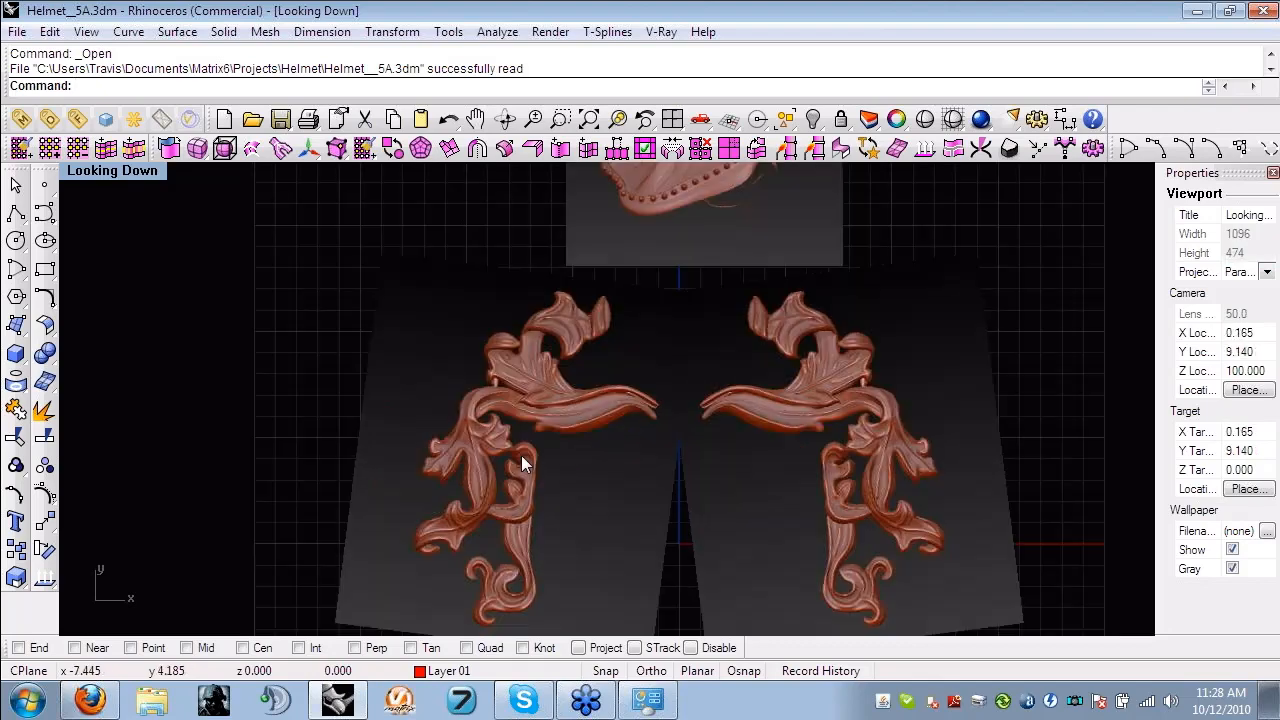
{"action": "scroll", "coordinate": [539, 381], "scroll_direction": "up", "scroll_amount": 3}
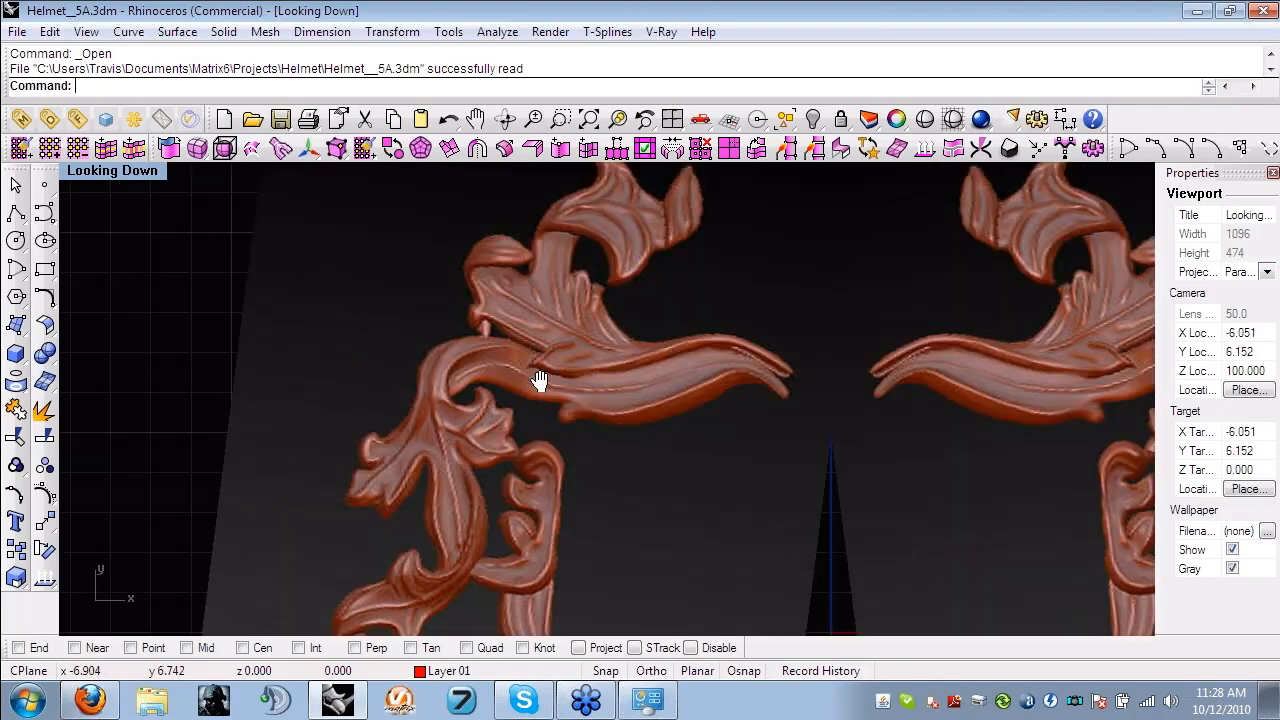
{"action": "scroll", "coordinate": [539, 381], "scroll_direction": "down", "scroll_amount": 5}
{"action": "scroll", "coordinate": [542, 380], "scroll_direction": "up", "scroll_amount": 4}
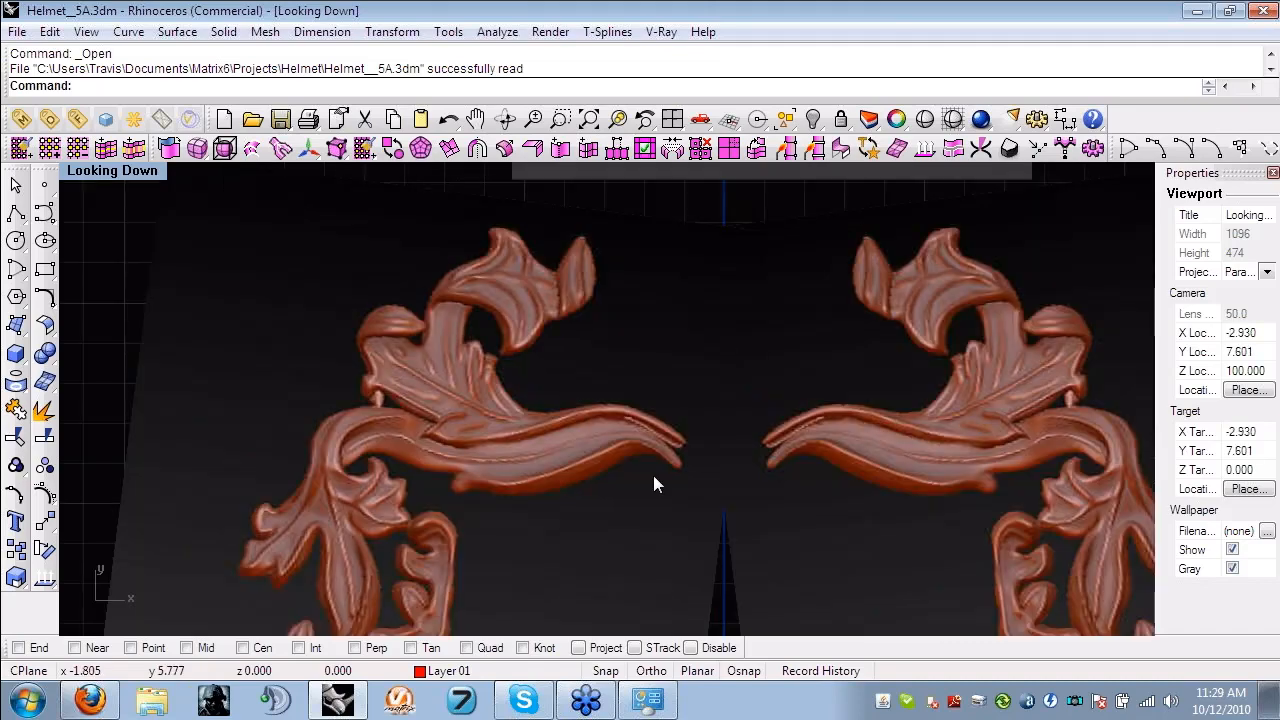
{"action": "scroll", "coordinate": [653, 475], "scroll_direction": "down", "scroll_amount": 2}
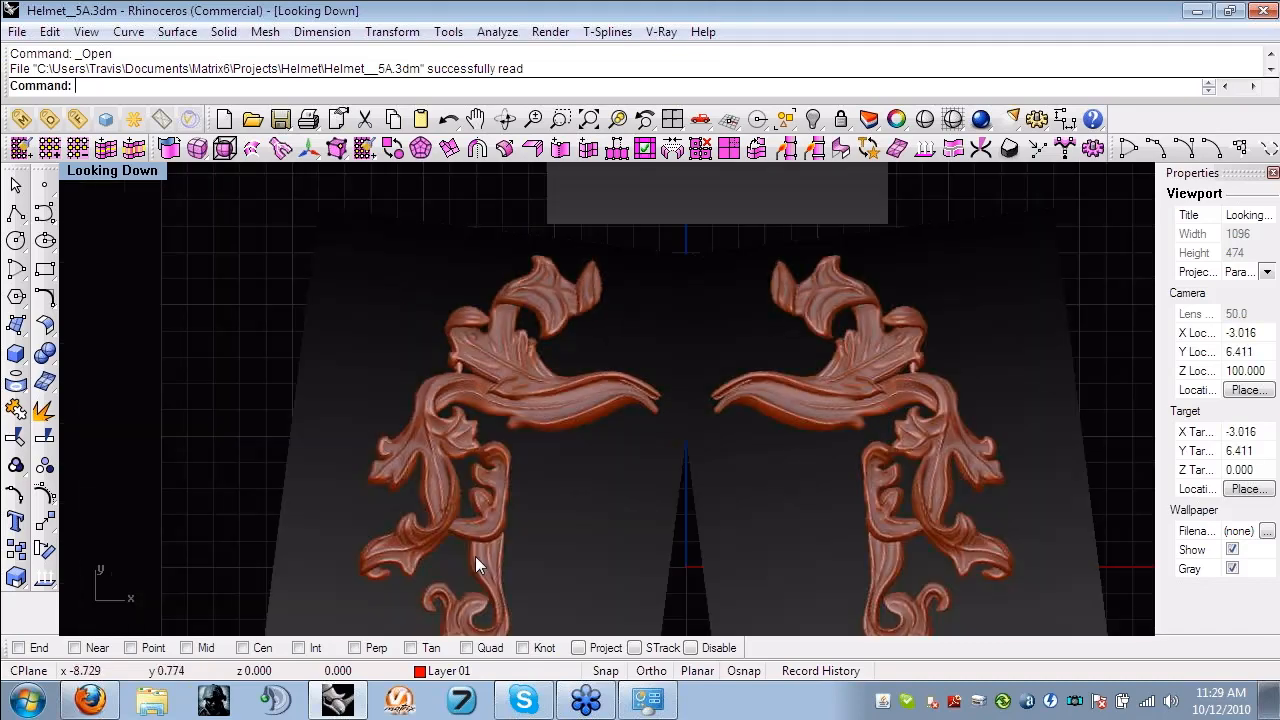
{"action": "right_click_drag", "start_coordinate": [475, 556], "coordinate": [528, 262]}
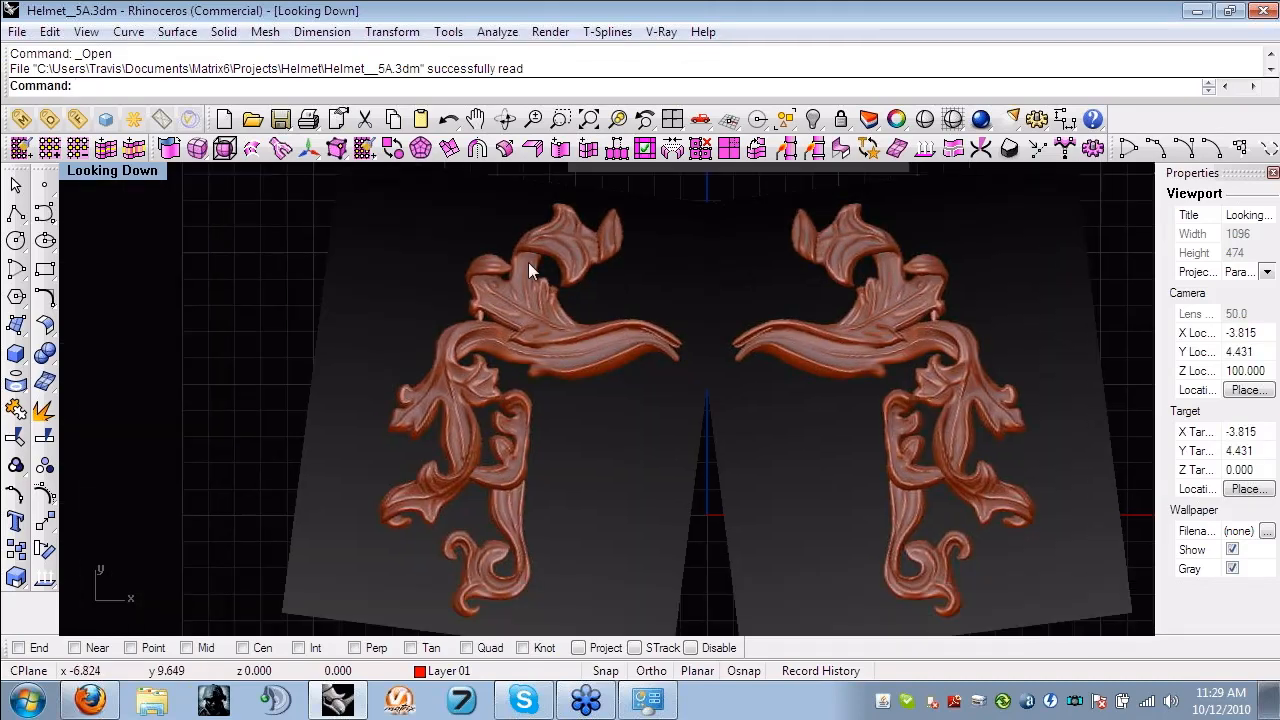
{"action": "scroll", "coordinate": [515, 290], "scroll_direction": "up", "scroll_amount": 3}
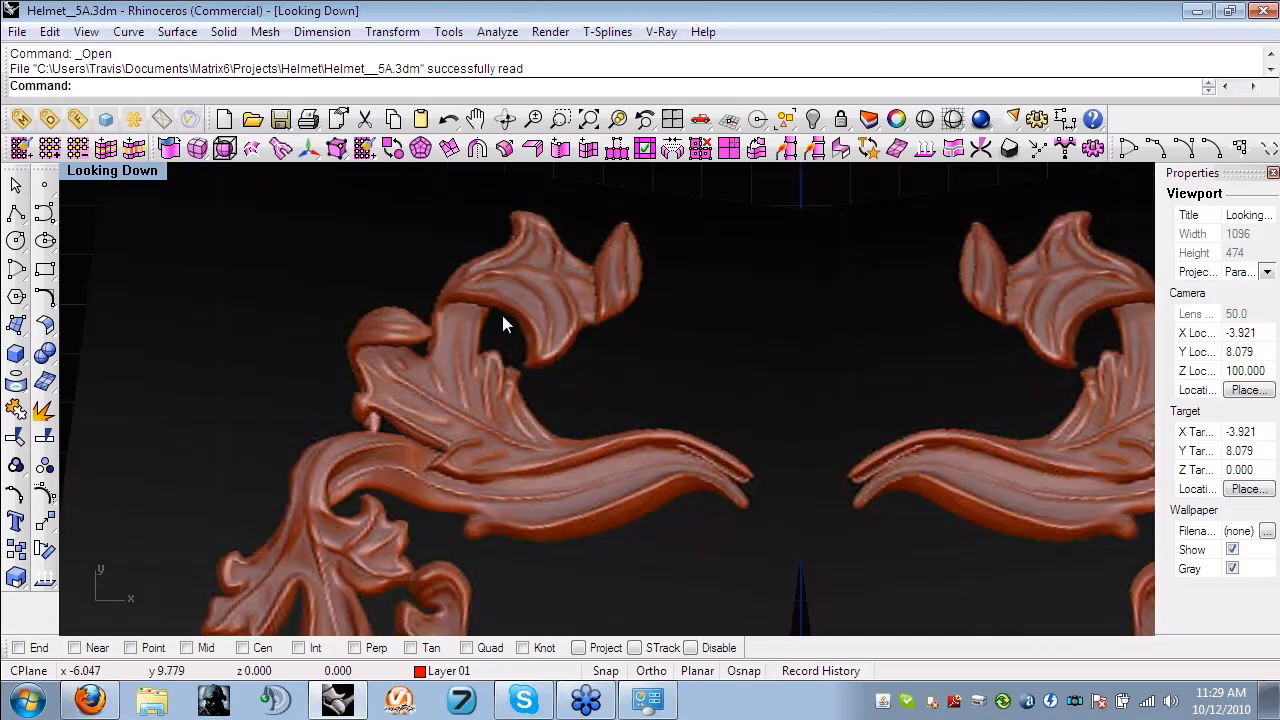
{"action": "right_click_drag", "start_coordinate": [534, 400], "coordinate": [561, 407]}
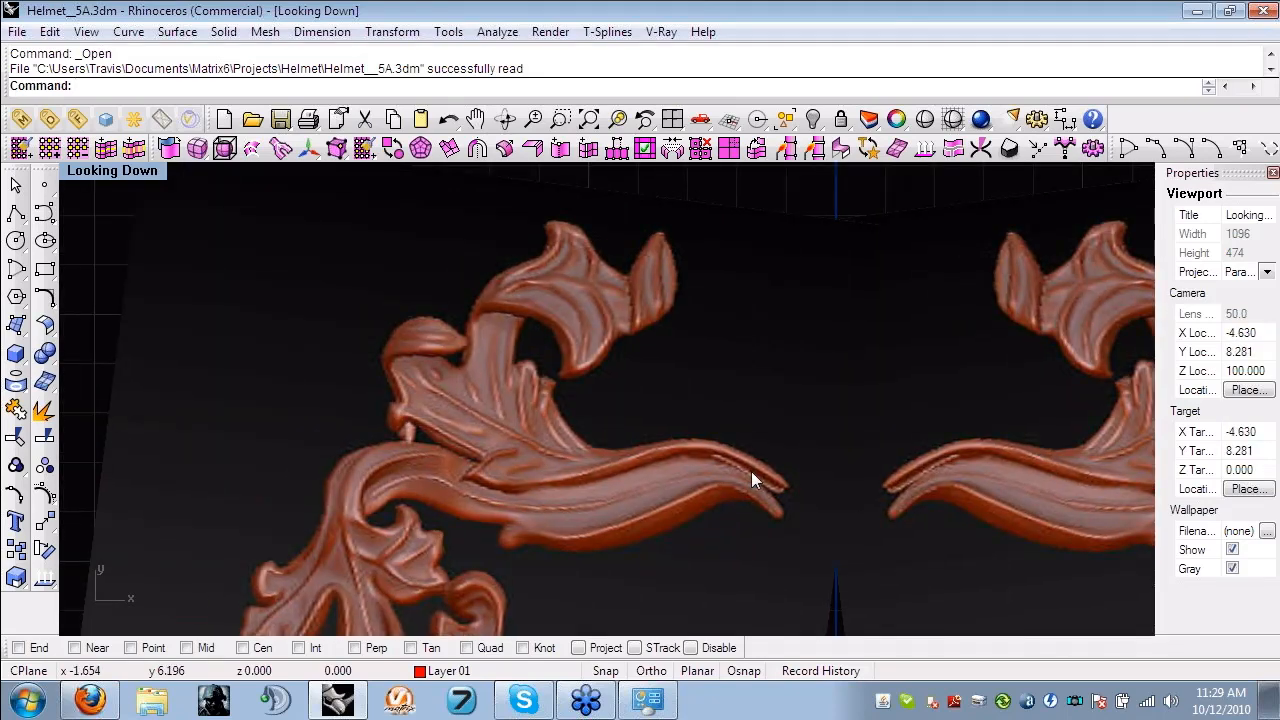
{"action": "scroll", "coordinate": [631, 375], "scroll_direction": "down", "scroll_amount": 1}
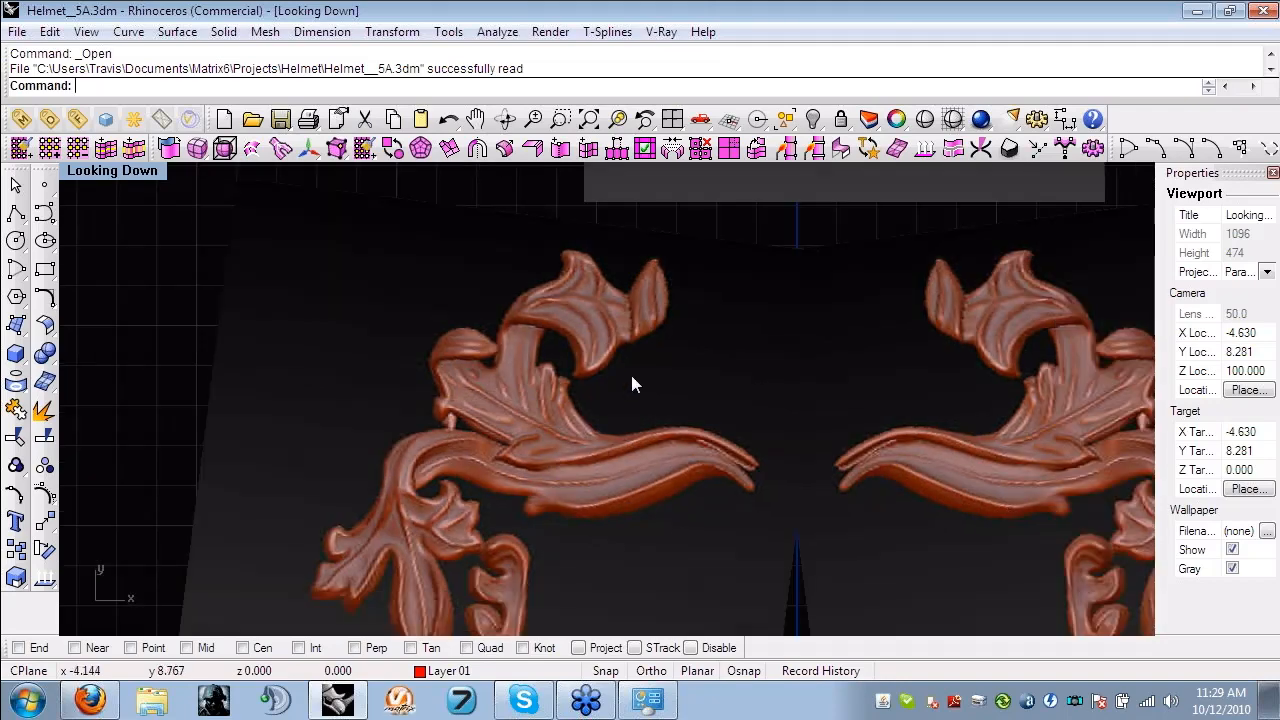
{"action": "scroll", "coordinate": [759, 450], "scroll_direction": "down", "scroll_amount": 2}
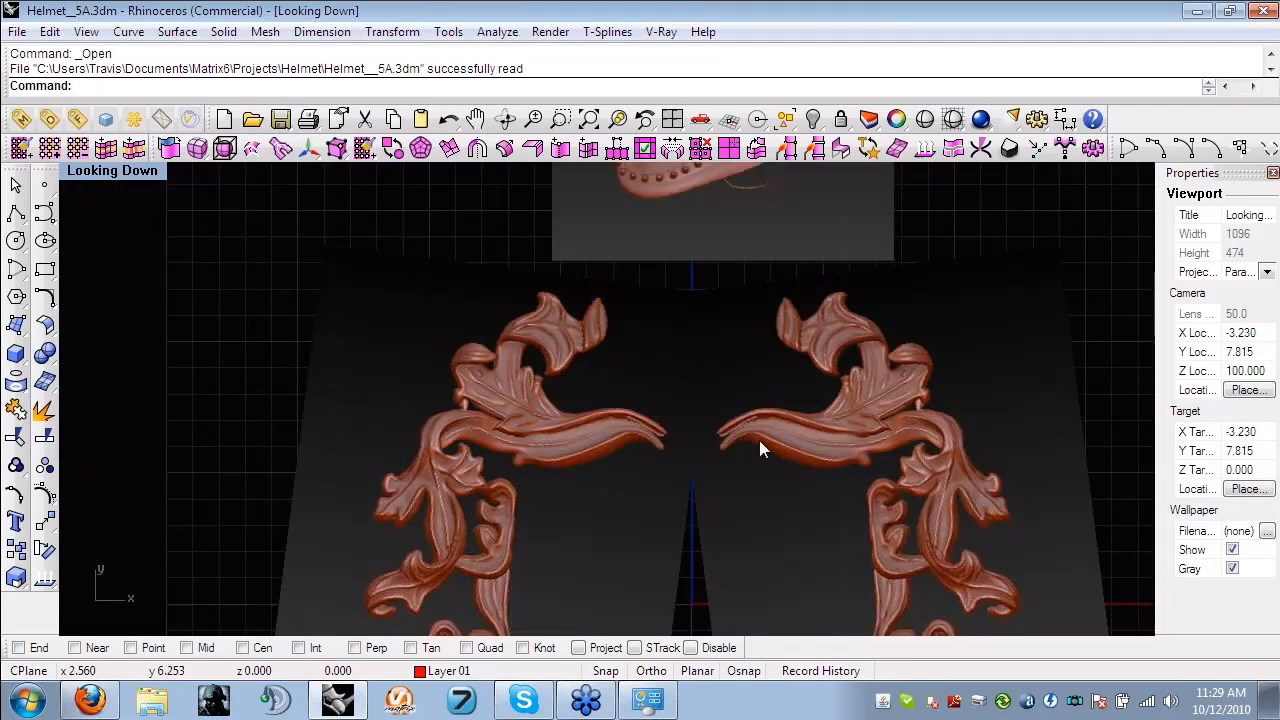
{"action": "scroll", "coordinate": [759, 440], "scroll_direction": "down", "scroll_amount": 2}
{"action": "scroll", "coordinate": [592, 409], "scroll_direction": "down", "scroll_amount": 1}
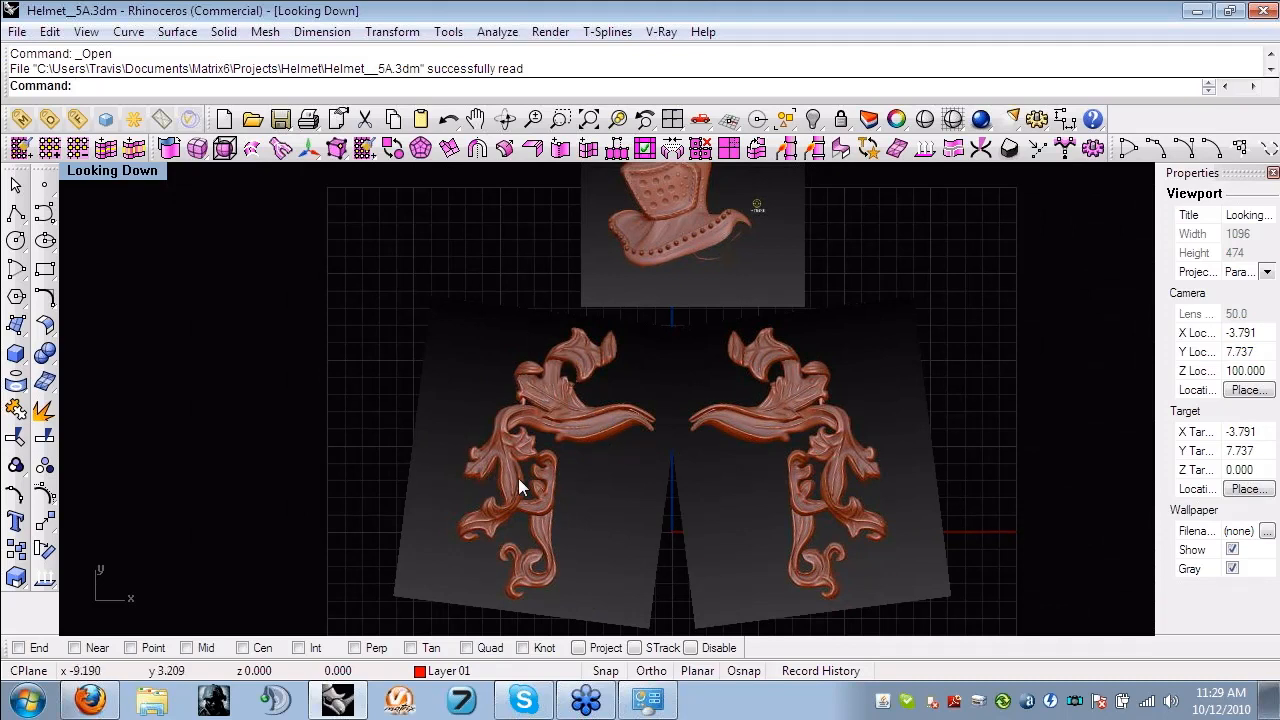
{"action": "right_click_drag", "start_coordinate": [543, 412], "coordinate": [522, 435]}
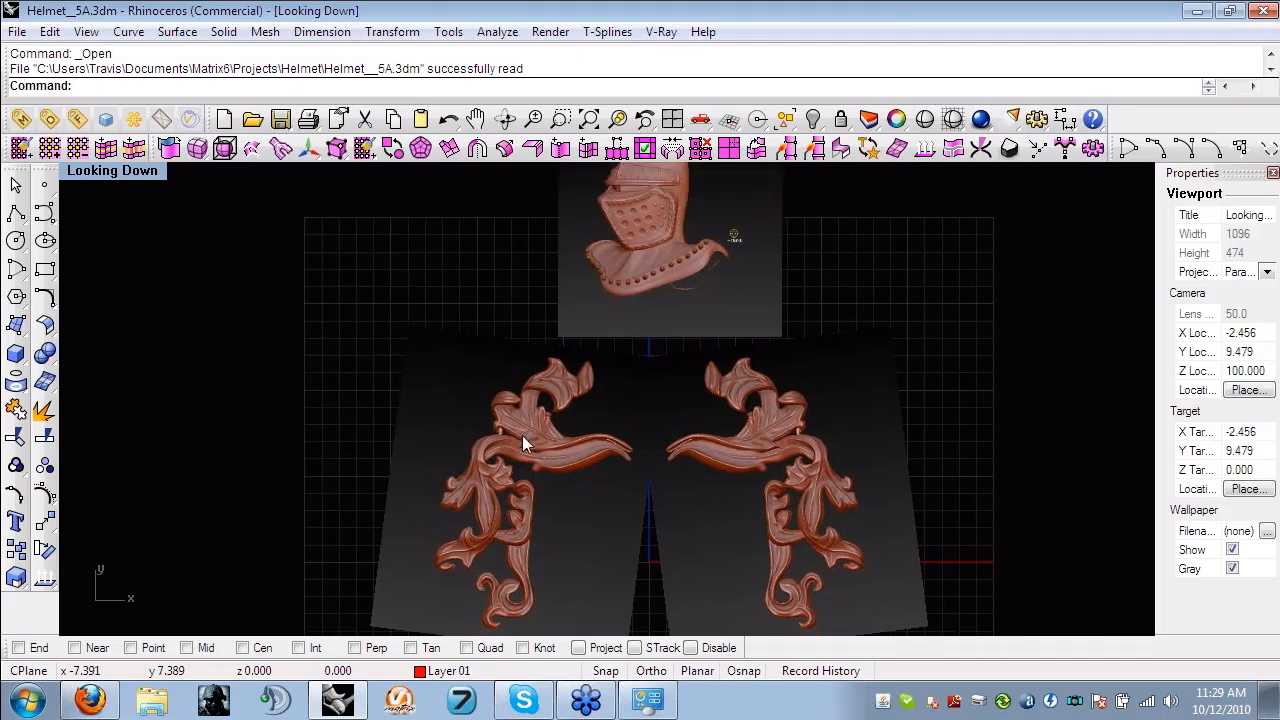
{"action": "scroll", "coordinate": [509, 436], "scroll_direction": "up", "scroll_amount": 1}
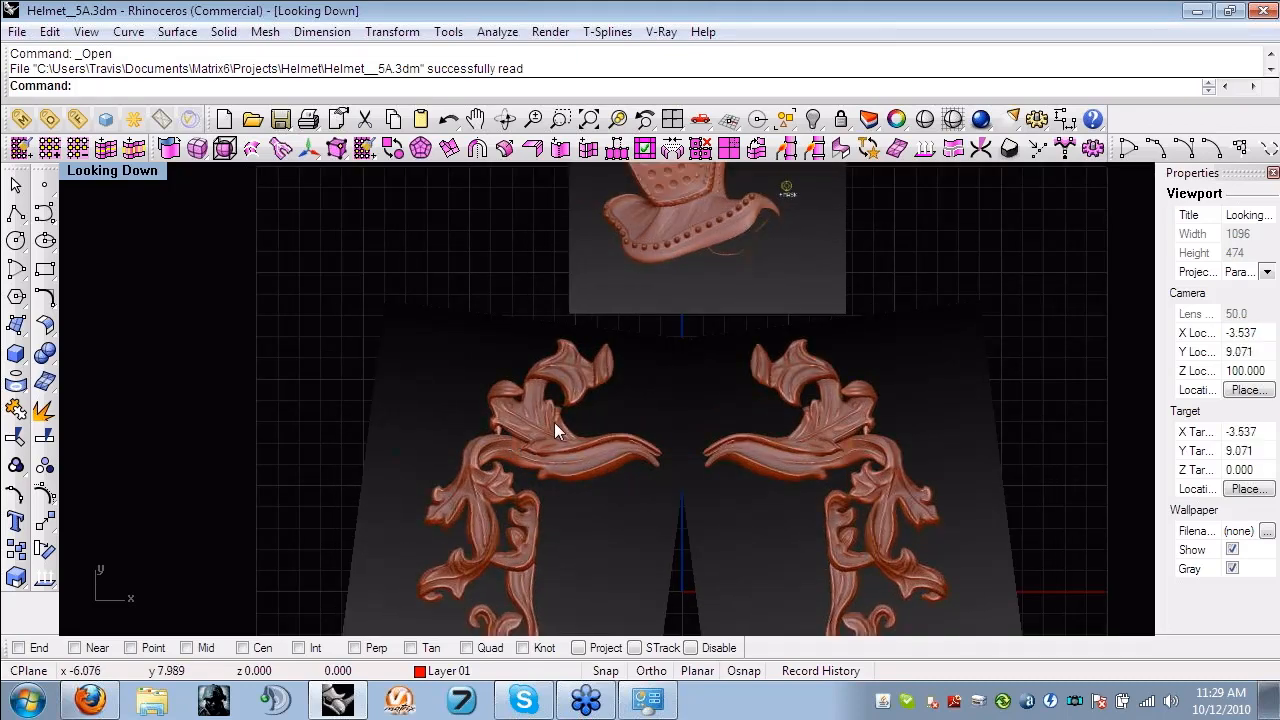
{"action": "right_click_drag", "start_coordinate": [582, 426], "coordinate": [580, 488]}
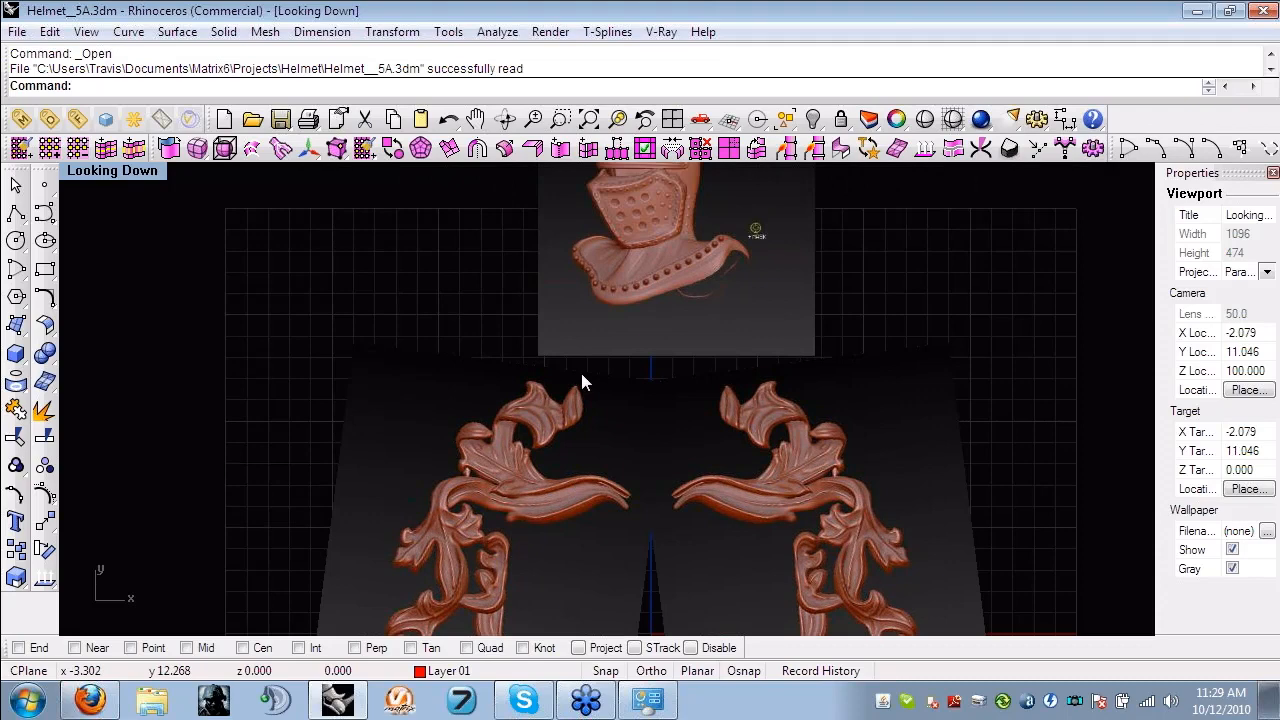
- Examine the picture of the sculpted helmet, including its visor, rivets and collar, at close range
{"action": "right_click_drag", "start_coordinate": [581, 373], "coordinate": [568, 427]}
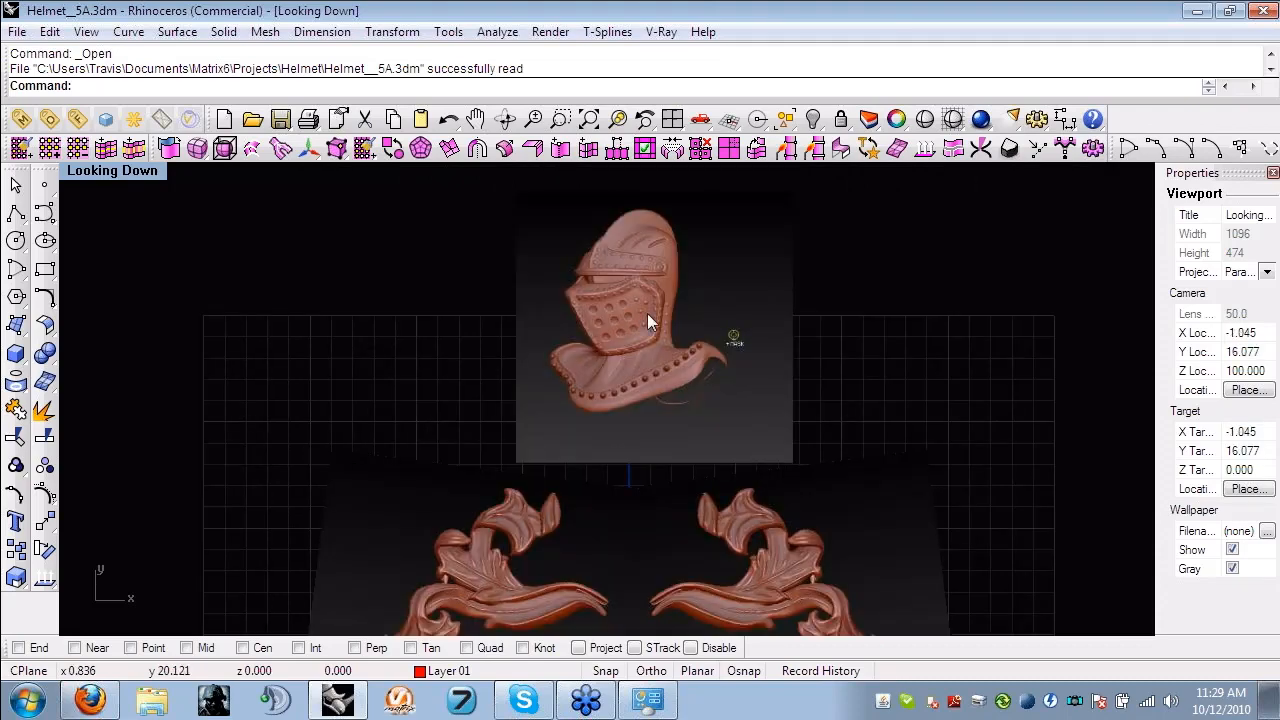
{"action": "scroll", "coordinate": [647, 313], "scroll_direction": "up", "scroll_amount": 6}
{"action": "right_click_drag", "start_coordinate": [645, 318], "coordinate": [545, 472]}
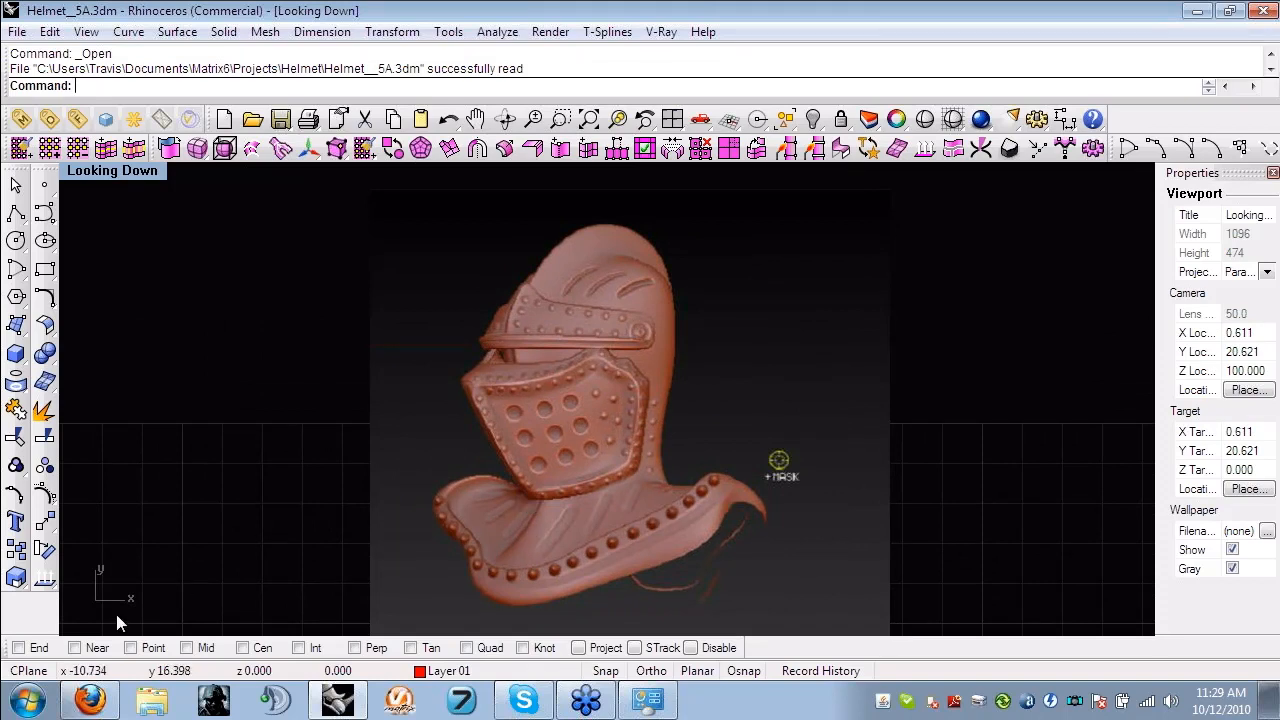
{"action": "right_click_drag", "start_coordinate": [606, 571], "coordinate": [612, 561]}
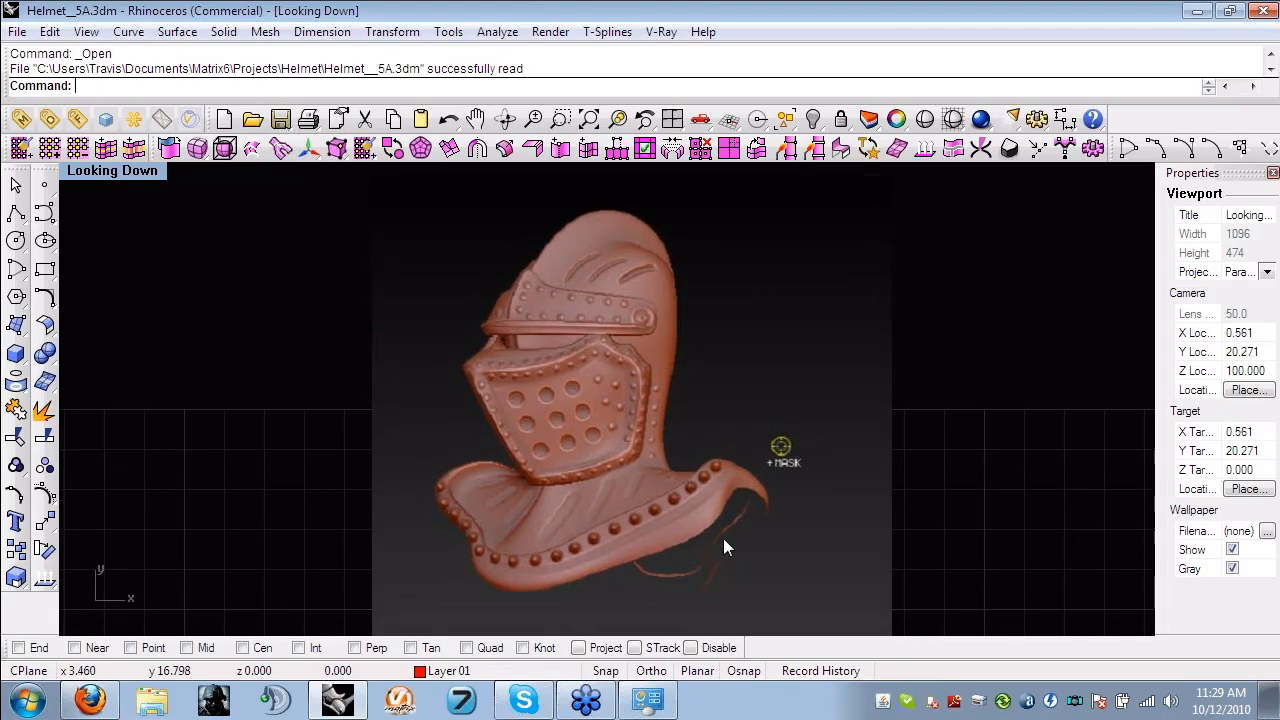
- Launch ZBrush 4.0 and minimise it to return to the helmet and leaf pictures in Rhino
{"action": "left_click", "coordinate": [30, 703]}
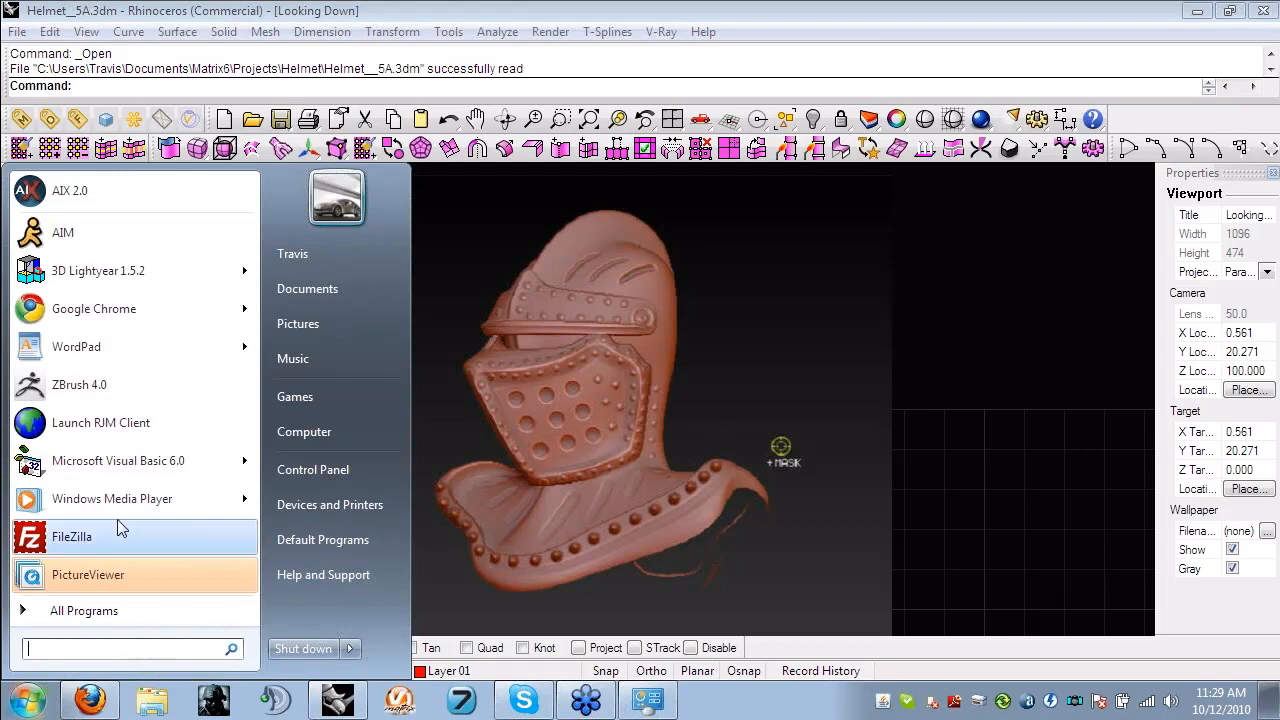
{"action": "left_click", "coordinate": [100, 384]}
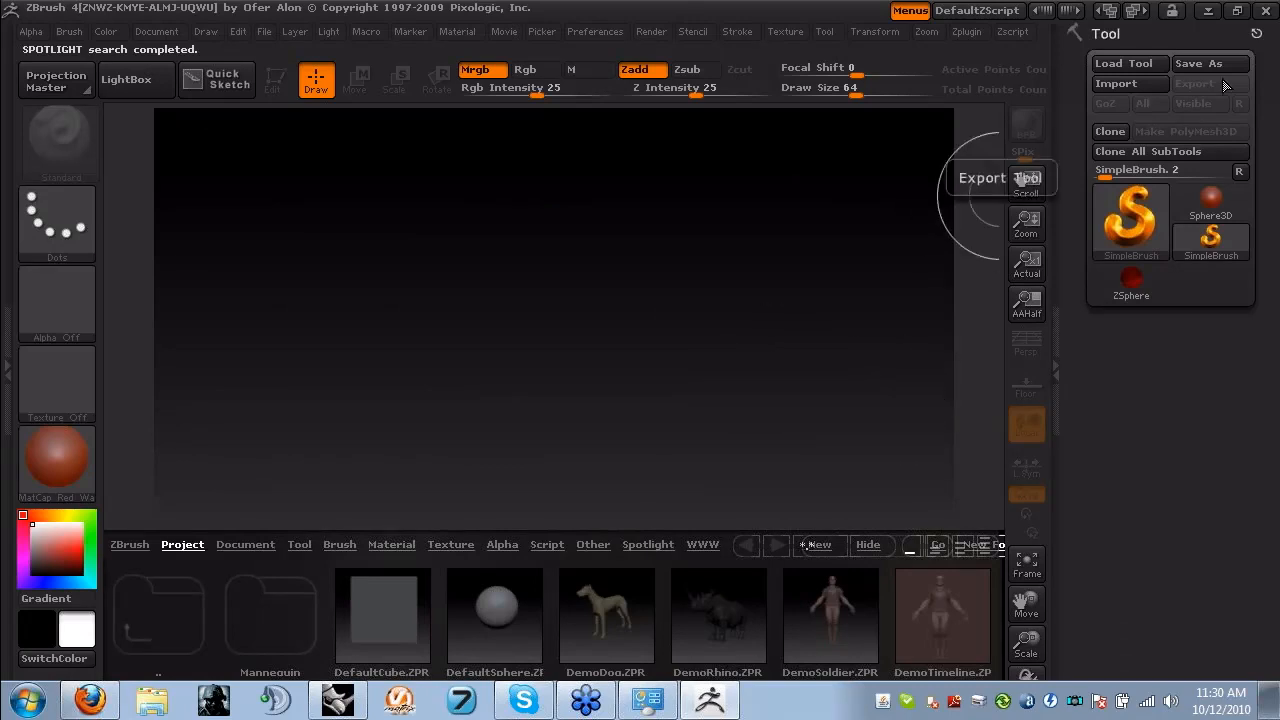
{"action": "left_click", "coordinate": [1208, 10]}
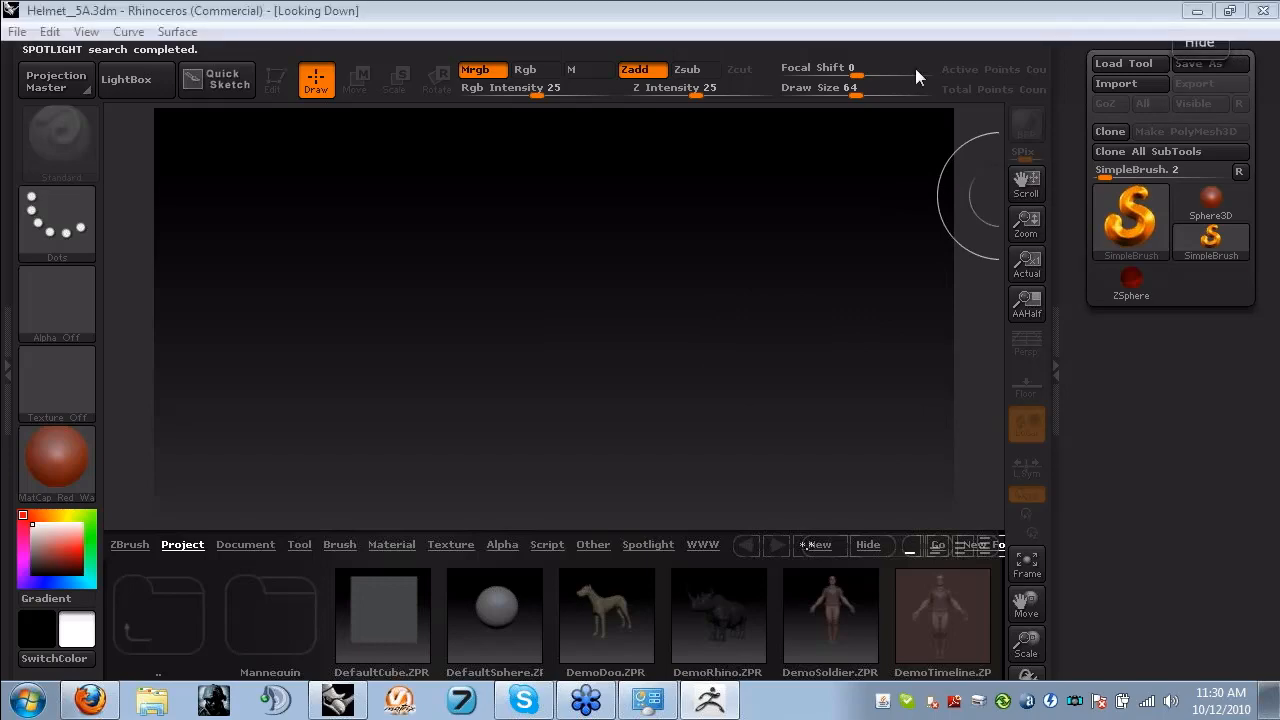
{"action": "scroll", "coordinate": [489, 399], "scroll_direction": "down", "scroll_amount": 1}
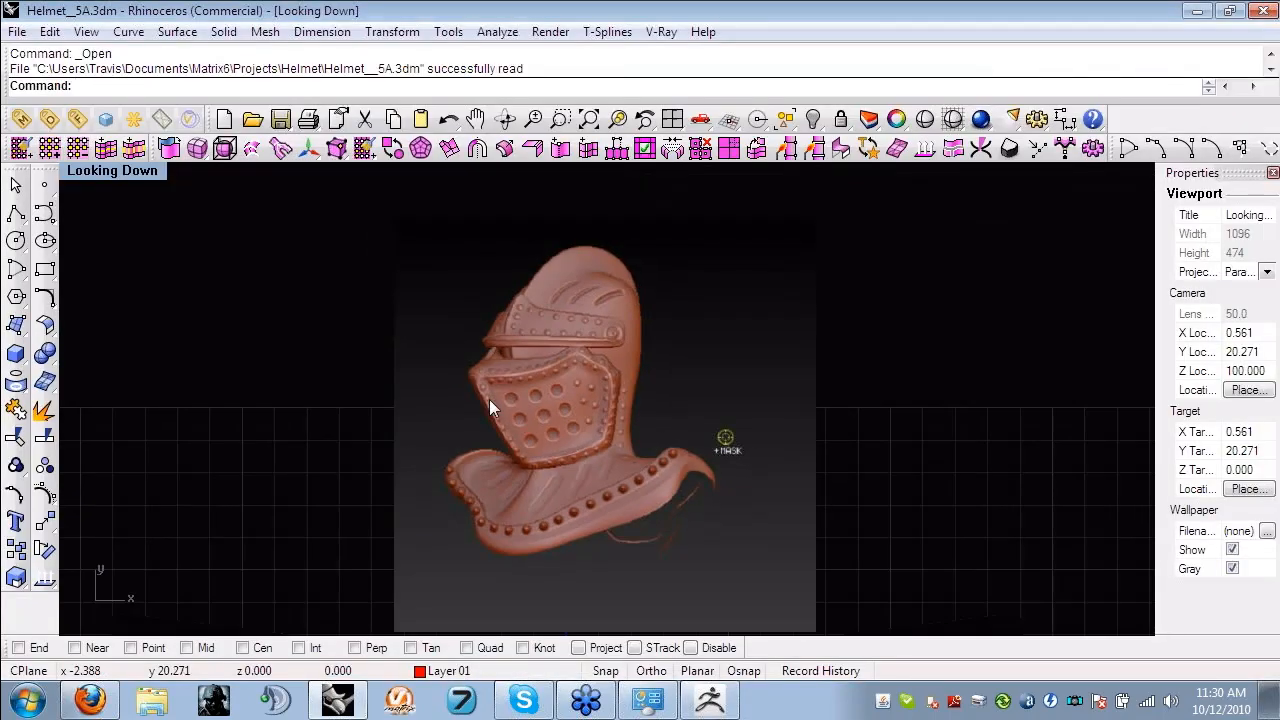
{"action": "scroll", "coordinate": [489, 399], "scroll_direction": "down", "scroll_amount": 3}
- Open the model Helmet__3.3dm from the Helmet folder and maximise the Looking Down viewport
{"action": "left_click", "coordinate": [17, 32]}
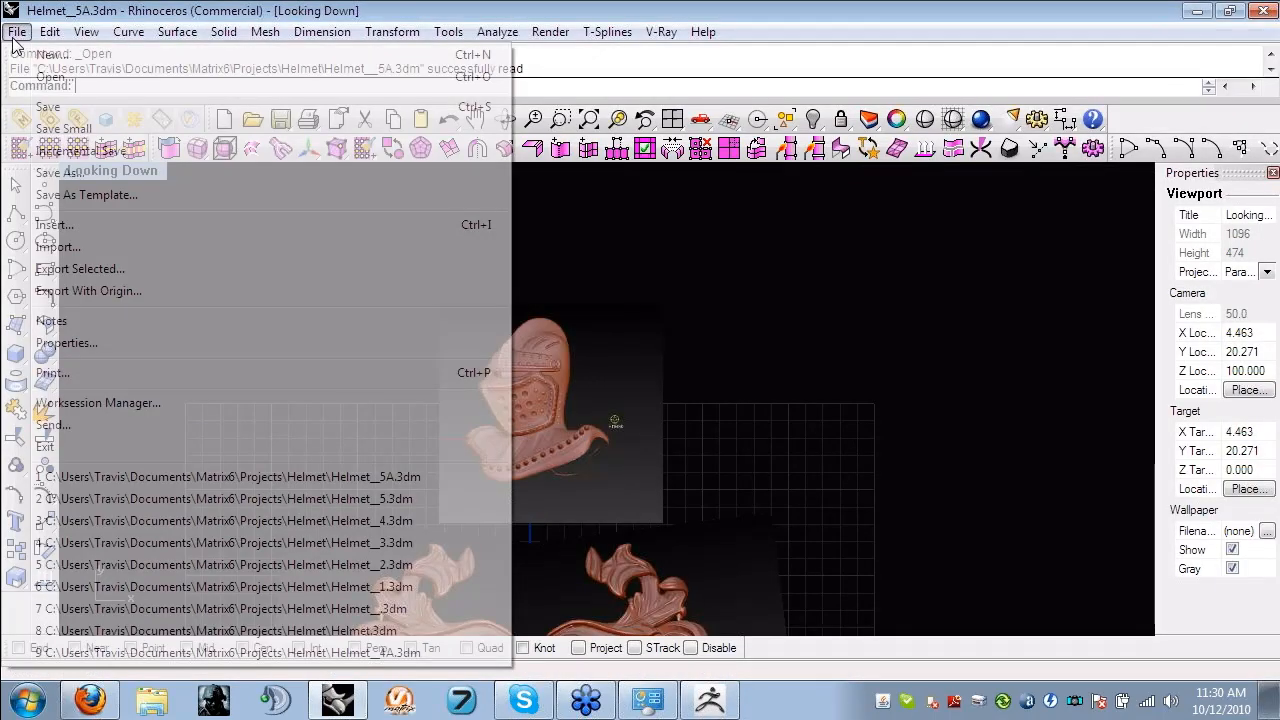
{"action": "left_click", "coordinate": [50, 76]}
{"action": "left_click", "coordinate": [650, 393]}
{"action": "left_click", "coordinate": [402, 420]}
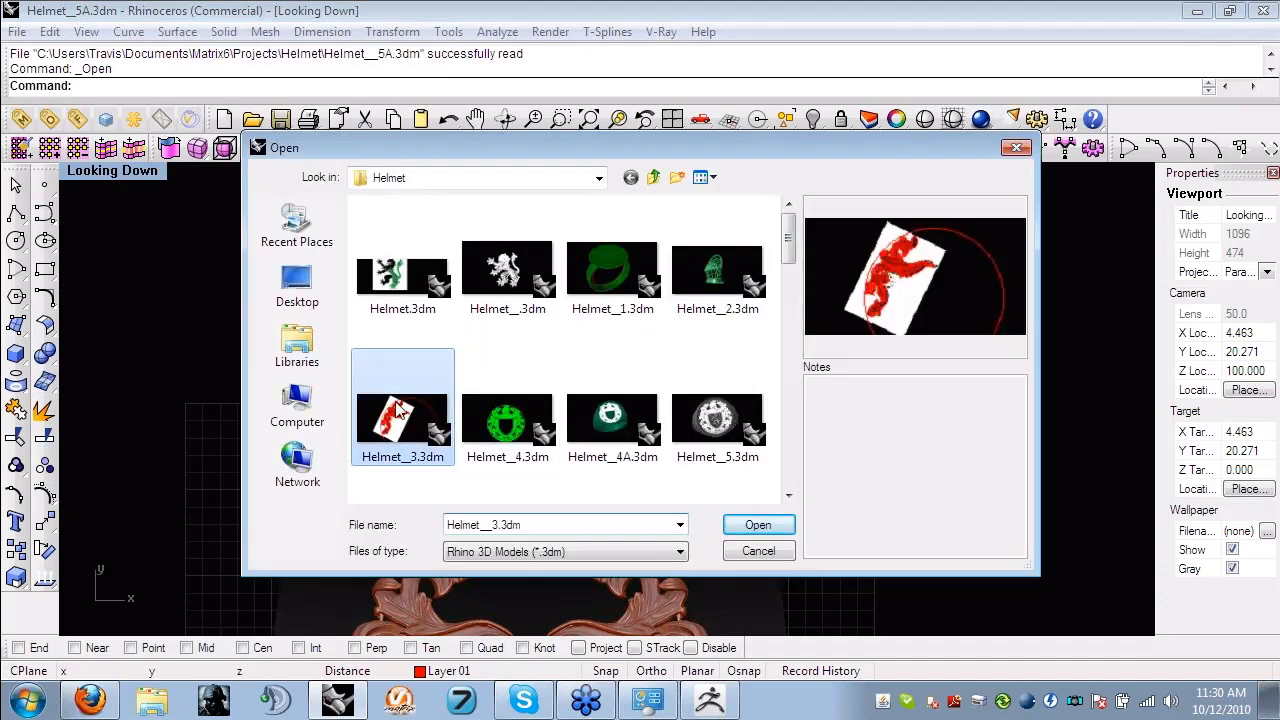
{"action": "left_click", "coordinate": [758, 525]}
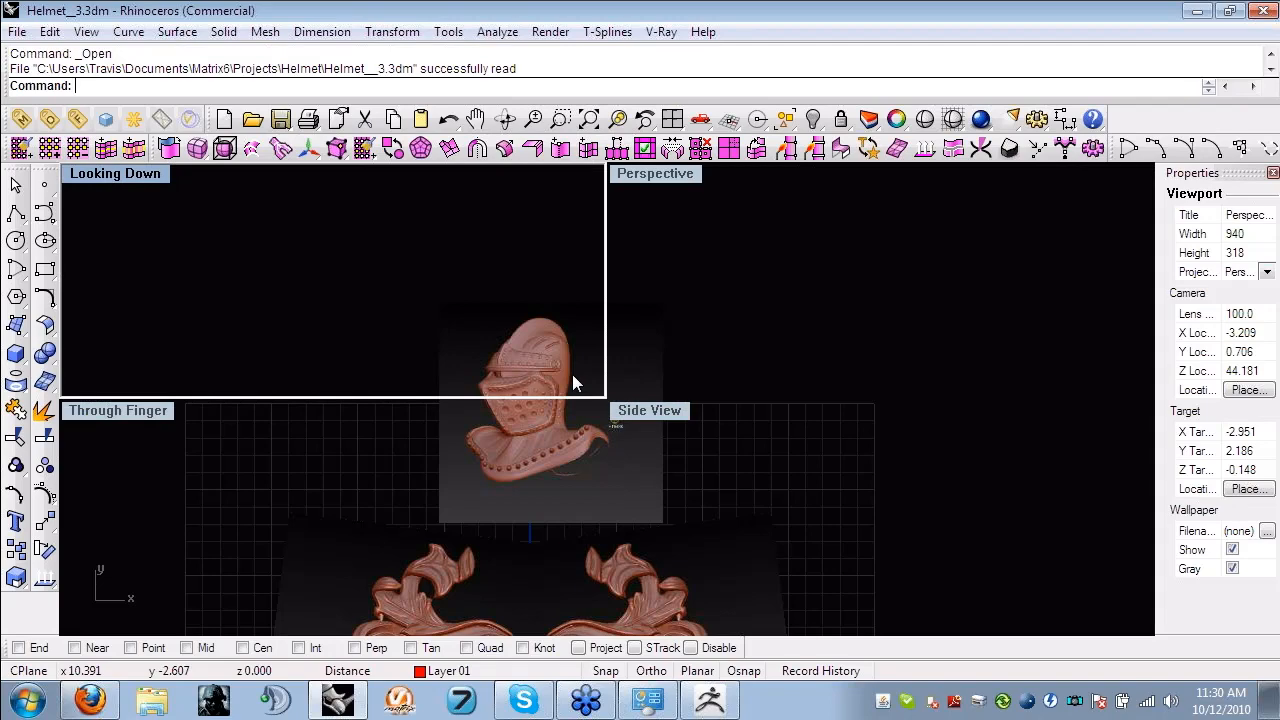
{"action": "key", "text": "ctrl+m"}
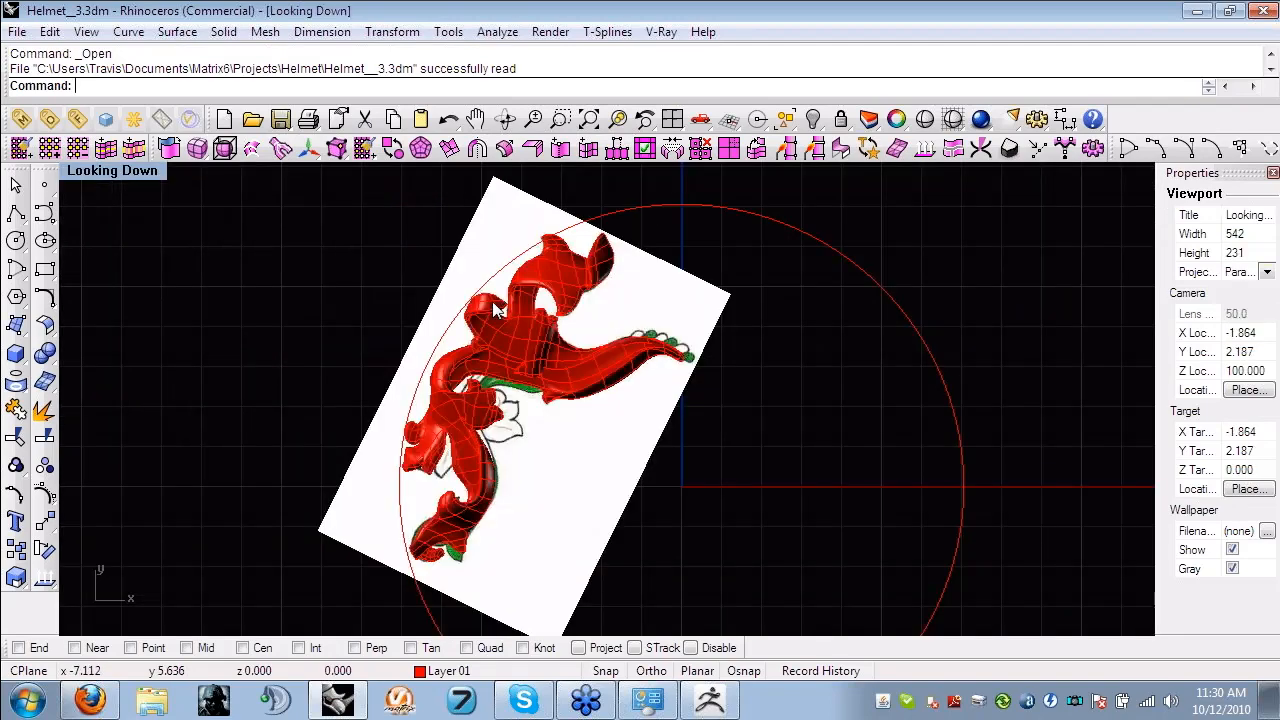
- Switch all the T-spline leaf ornaments from smooth to faceted box display with the smooth toggle
{"action": "right_click_drag", "start_coordinate": [749, 346], "coordinate": [699, 349]}
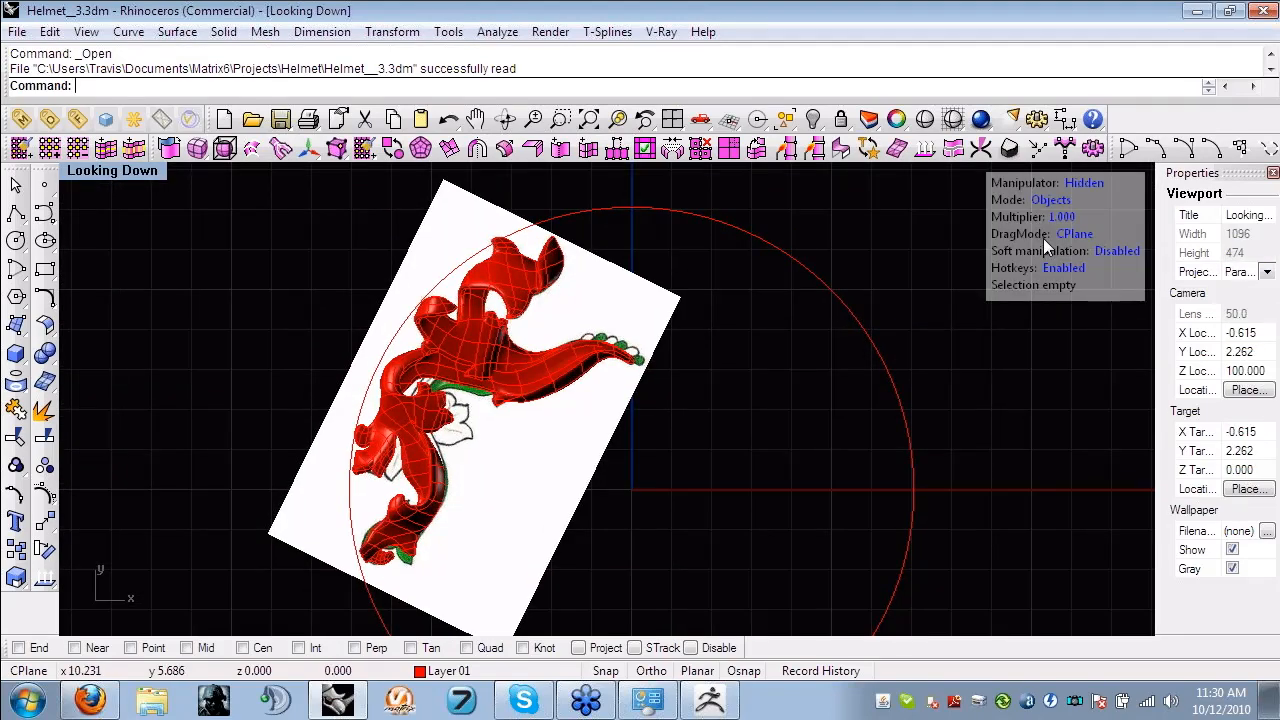
{"action": "right_click_drag", "start_coordinate": [587, 303], "coordinate": [662, 314]}
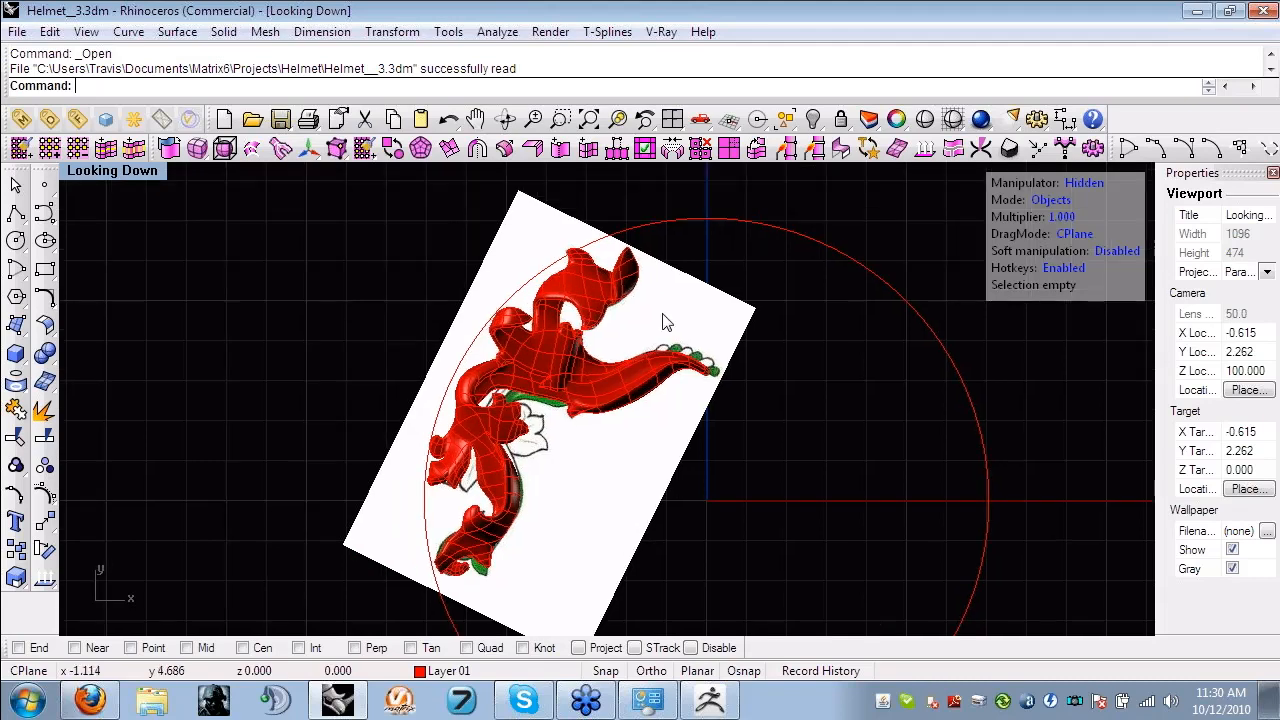
{"action": "key", "text": "Tab"}
{"action": "scroll", "coordinate": [583, 323], "scroll_direction": "up", "scroll_amount": 2}
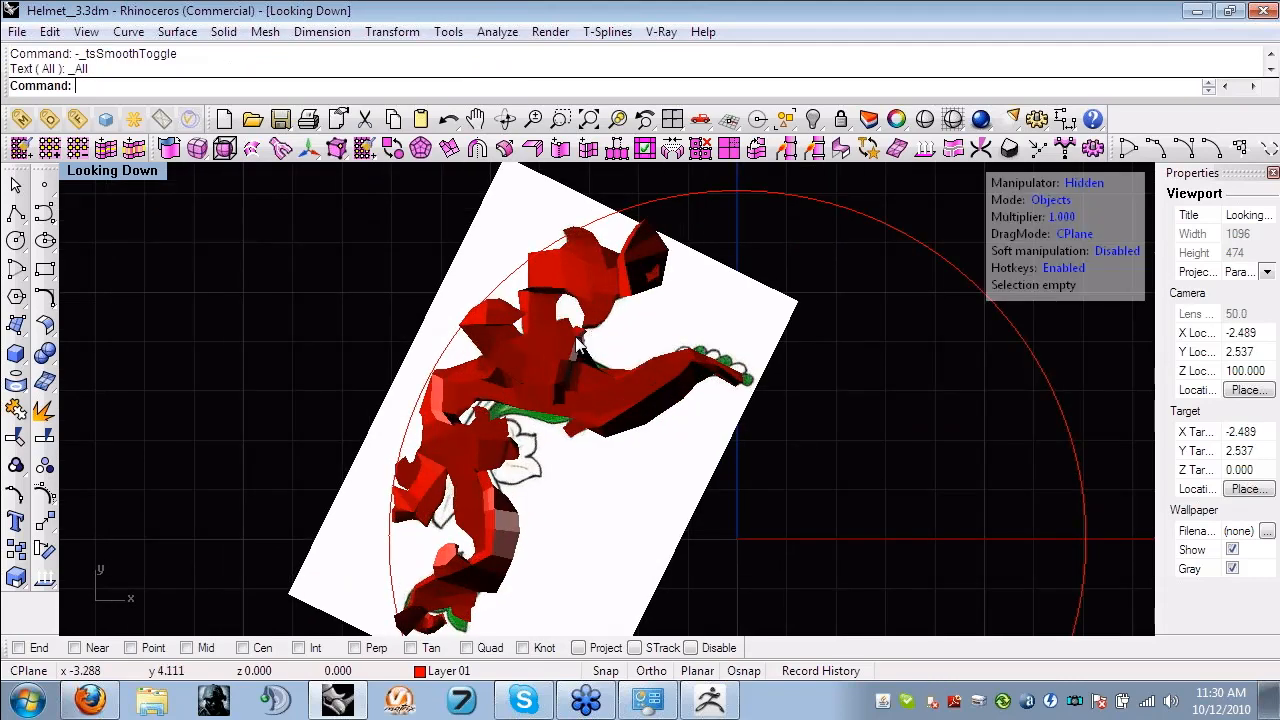
{"action": "scroll", "coordinate": [603, 267], "scroll_direction": "up", "scroll_amount": 2}
- Select the upper and lower leaf ornament meshes and toggle both back to smooth T-spline surfaces
{"action": "left_click", "coordinate": [596, 255]}
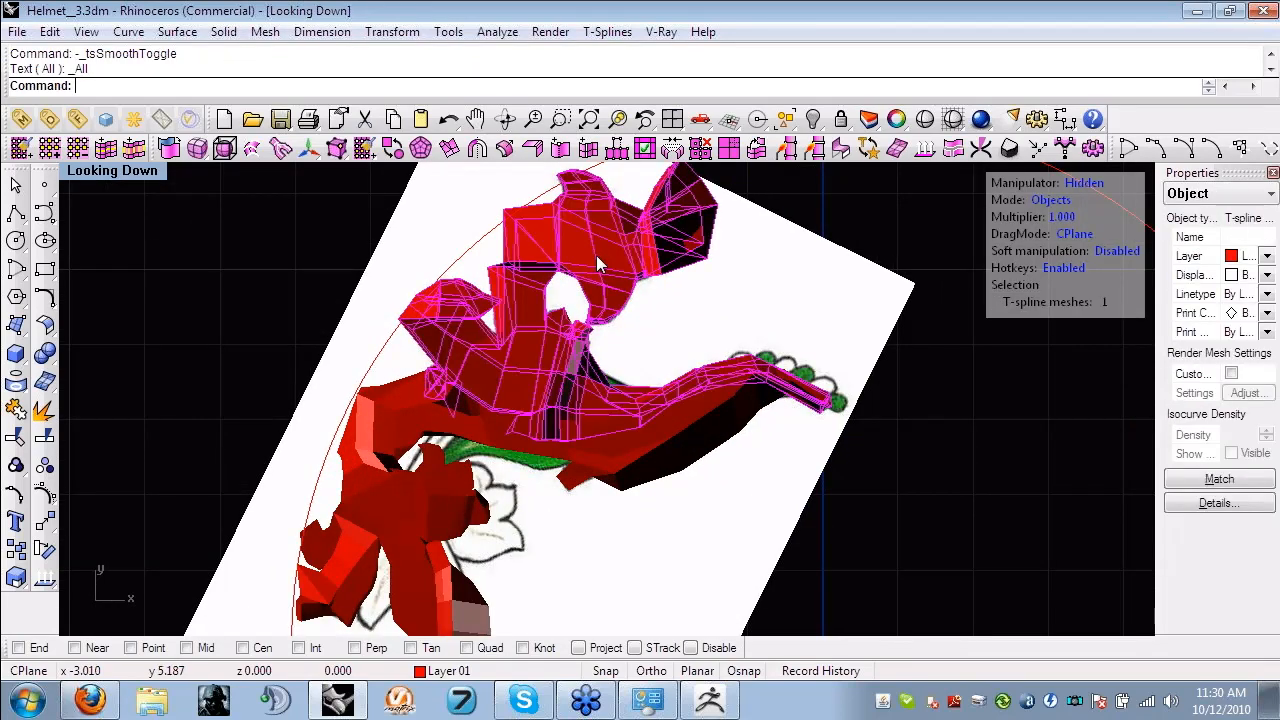
{"action": "right_click_drag", "start_coordinate": [758, 356], "coordinate": [797, 398]}
{"action": "right_click_drag", "start_coordinate": [622, 314], "coordinate": [572, 297]}
{"action": "scroll", "coordinate": [596, 370], "scroll_direction": "up", "scroll_amount": 2}
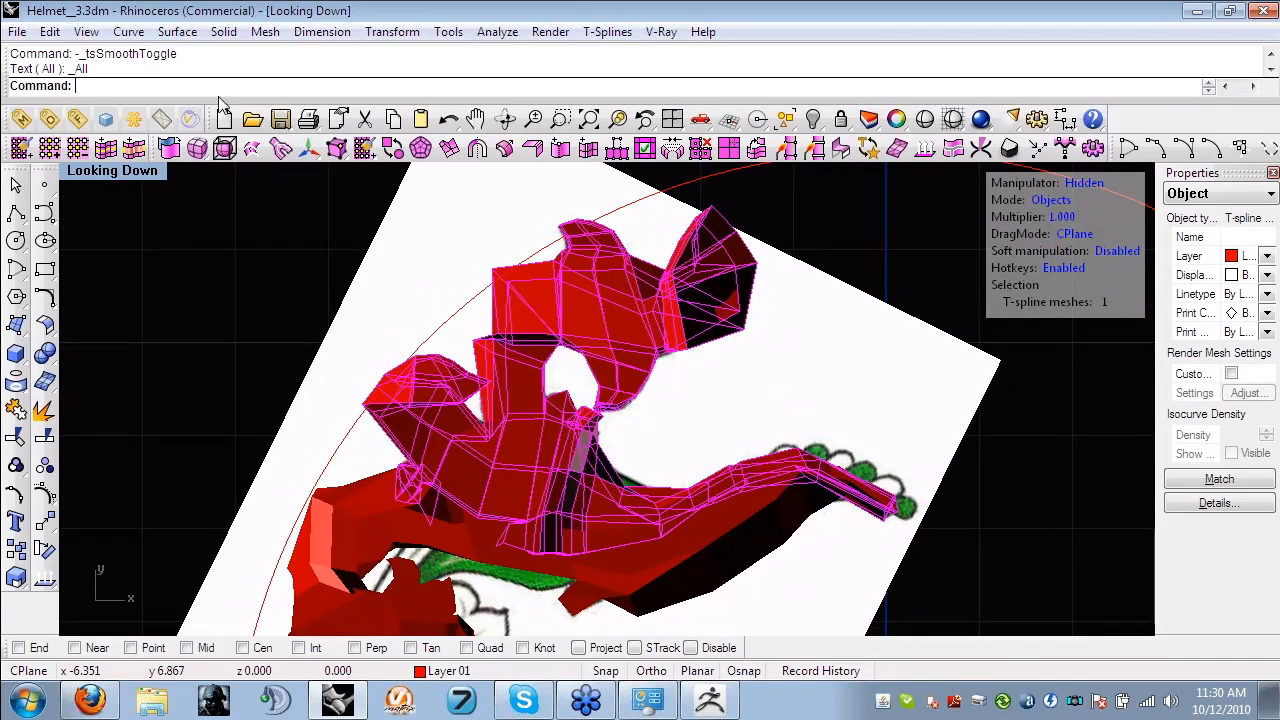
{"action": "type", "text": "e"}
{"action": "key", "text": "Escape"}
{"action": "left_click", "coordinate": [322, 470], "text": "shift"}
{"action": "scroll", "coordinate": [437, 443], "scroll_direction": "down", "scroll_amount": 1}
{"action": "right_click_drag", "start_coordinate": [437, 443], "coordinate": [524, 356]}
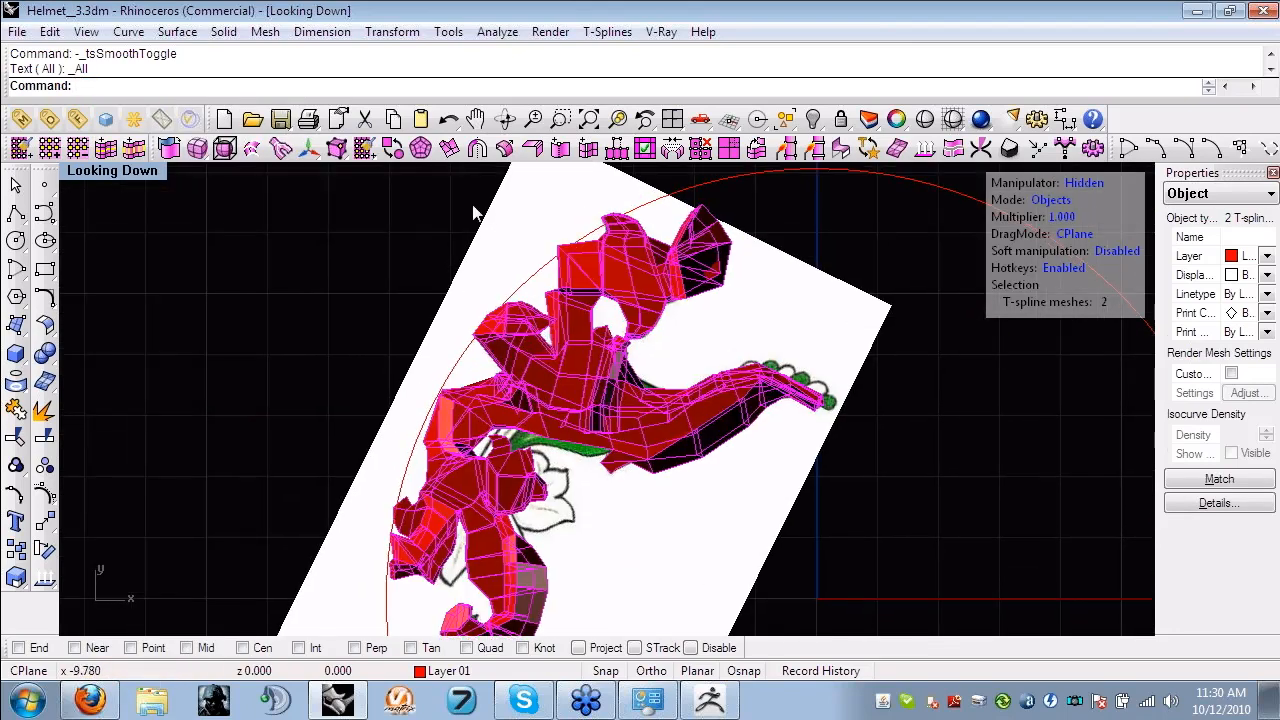
{"action": "right_click", "coordinate": [526, 248]}
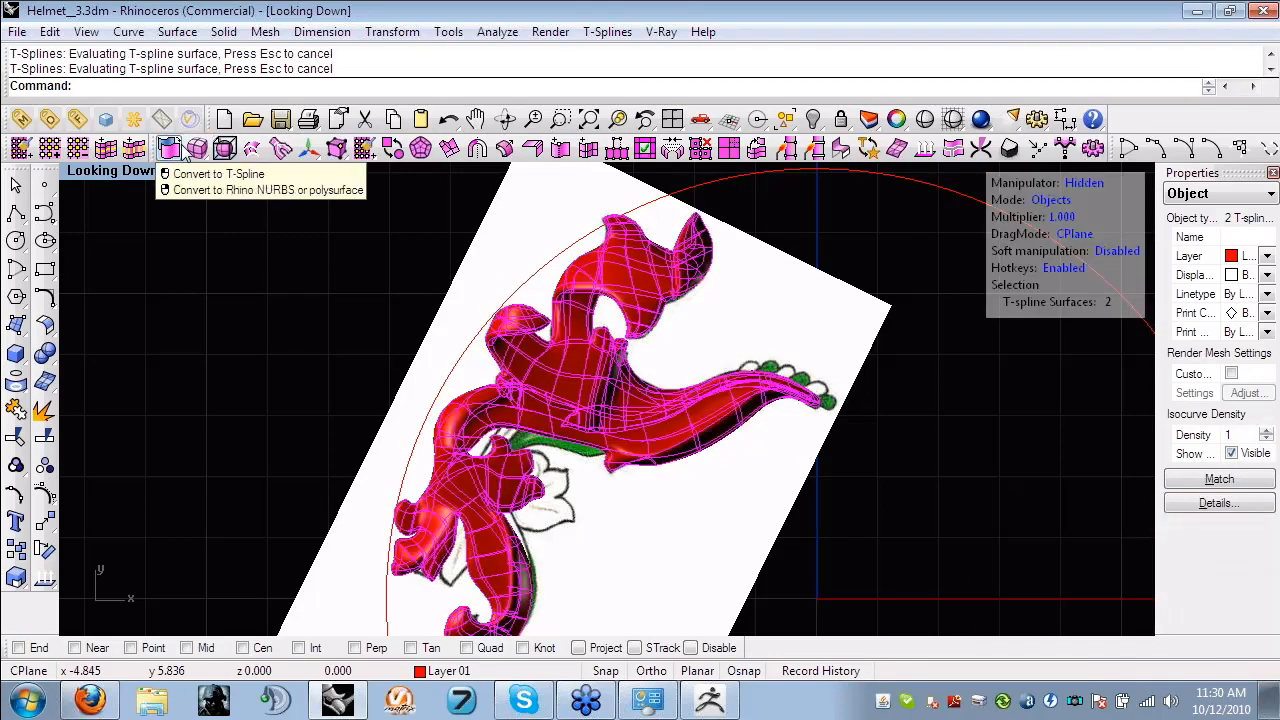
- Toggle the two selected leaf ornaments between box and smooth display, leaving them as faceted T-spline meshes
{"action": "left_click", "coordinate": [398, 158]}
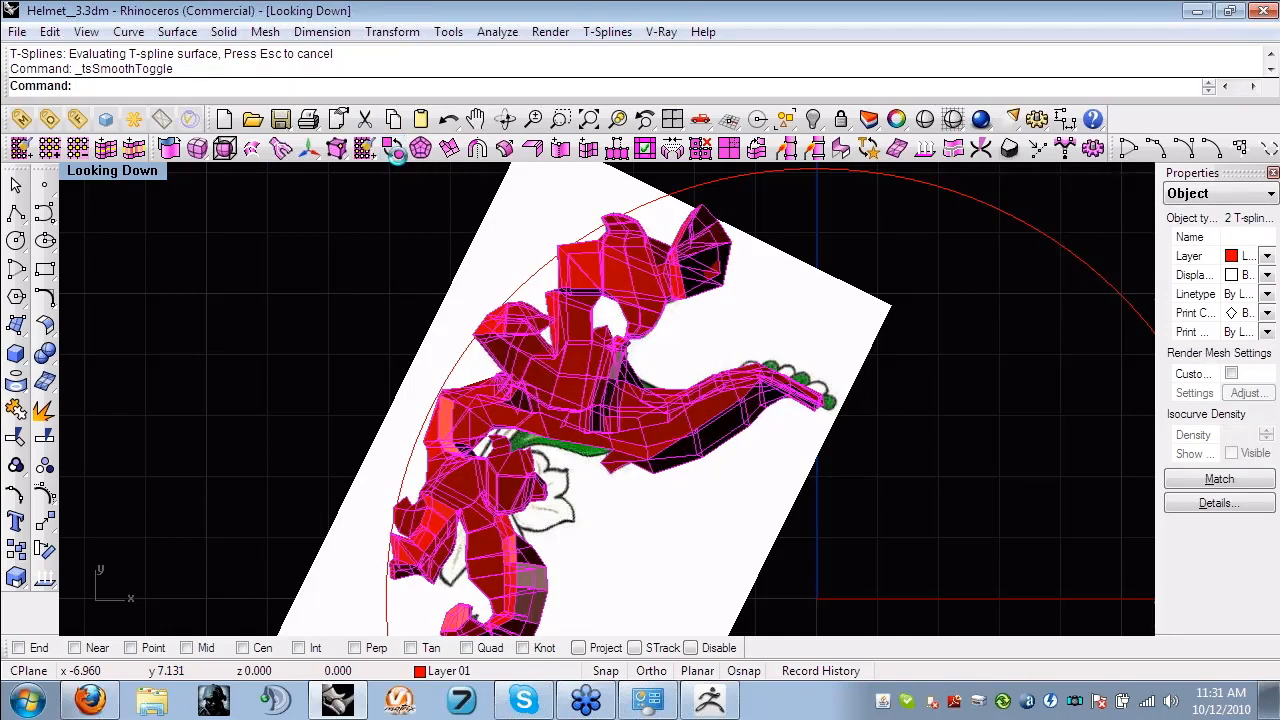
{"action": "left_click", "coordinate": [398, 156]}
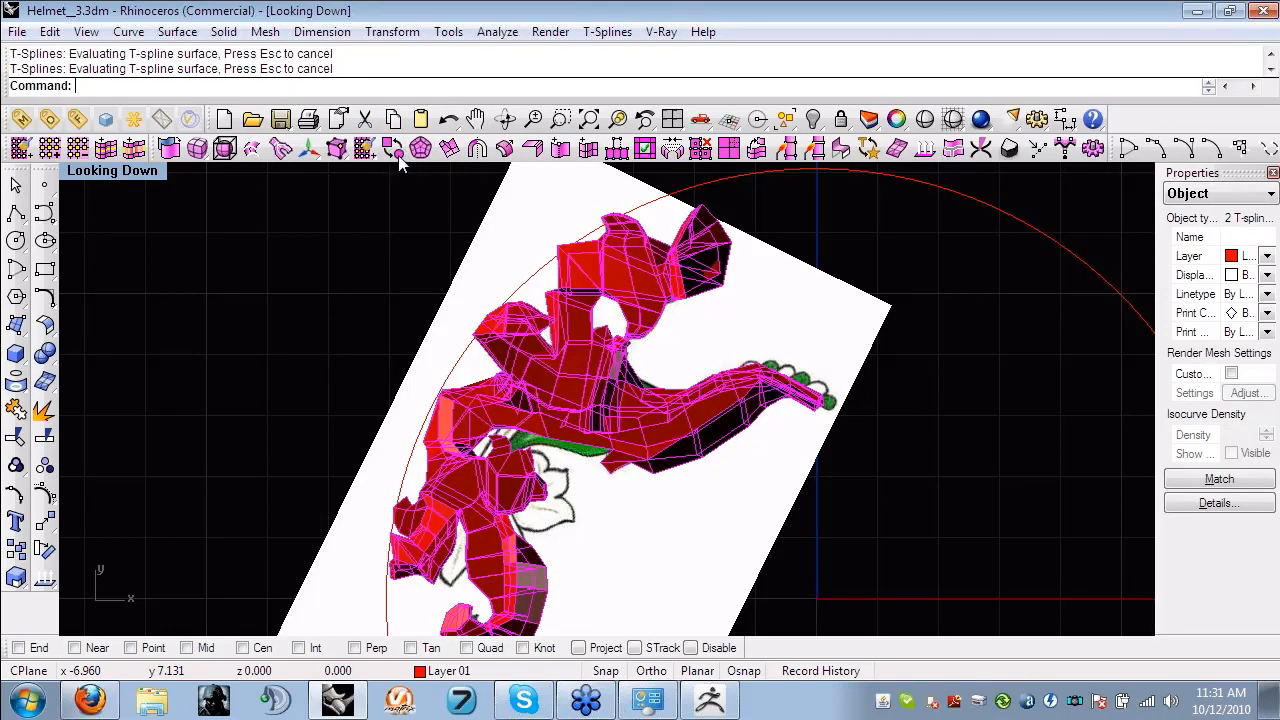
{"action": "left_click", "coordinate": [398, 153]}
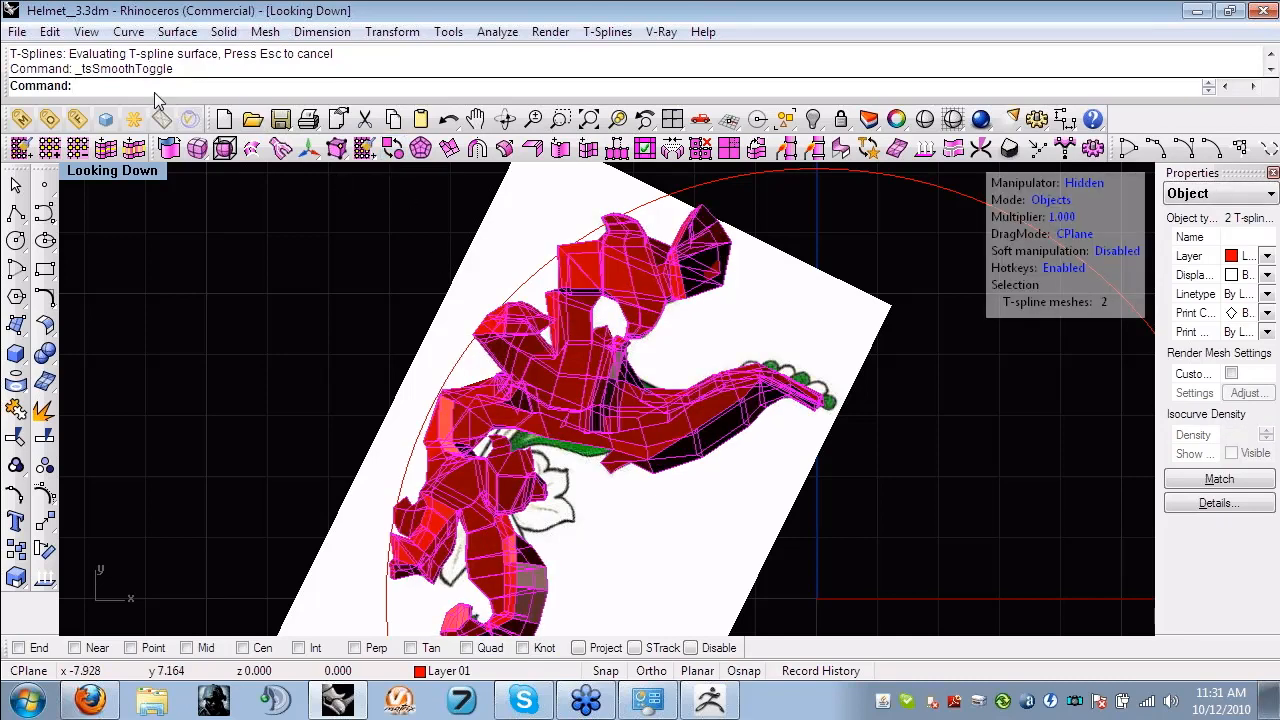
- Export the two selected leaf meshes to the Desktop as the Wavefront OBJ file leaves, using the polygon mesh option, and clear the selection
{"action": "type", "text": "Export"}
{"action": "key", "text": "Return"}
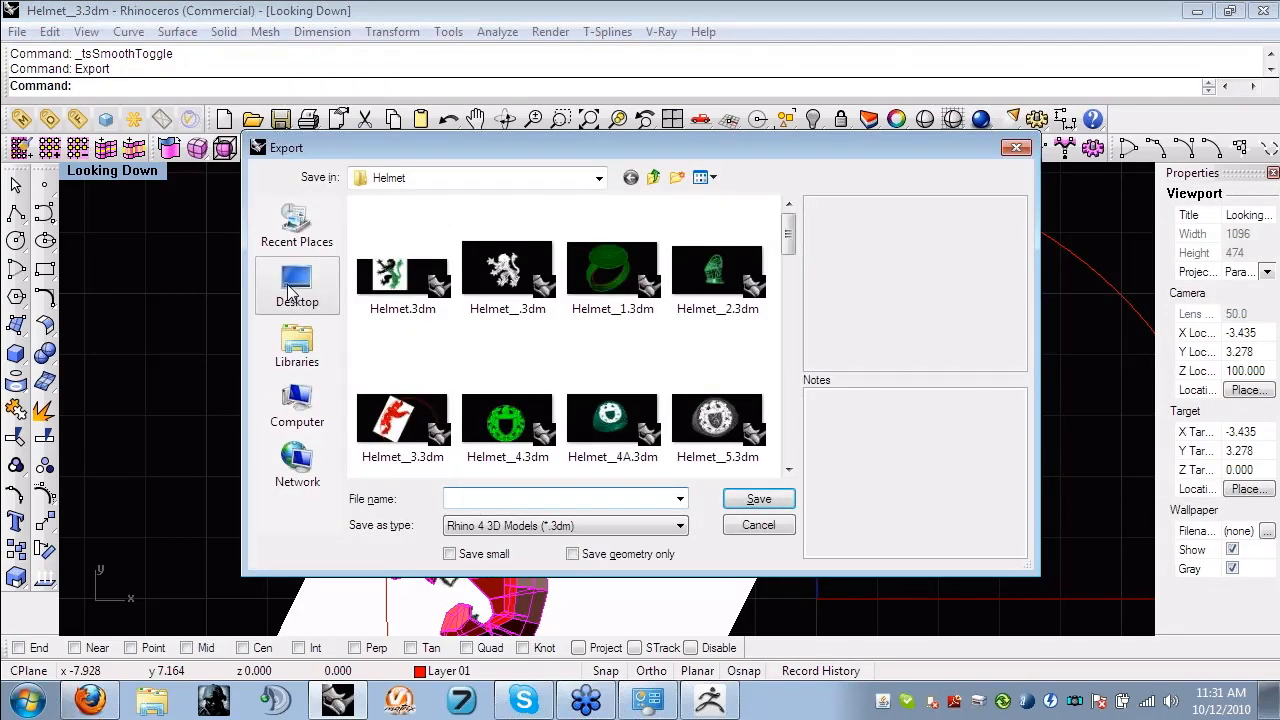
{"action": "left_click", "coordinate": [493, 527]}
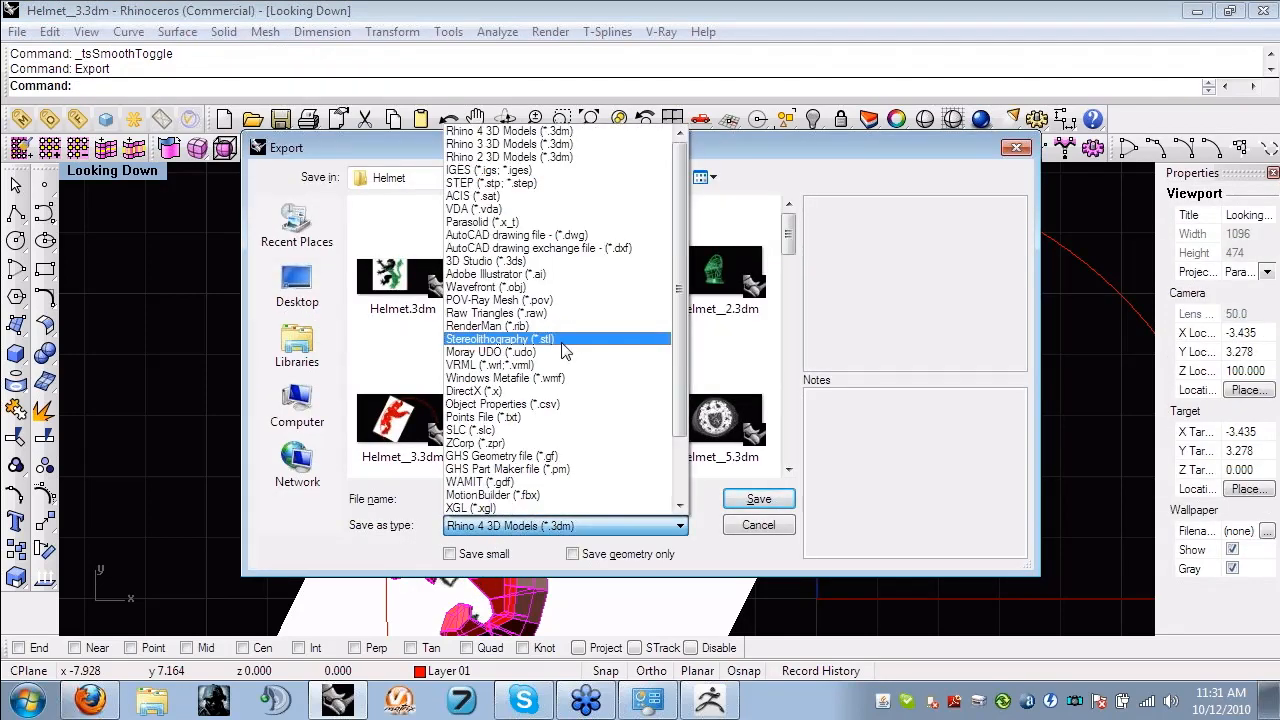
{"action": "left_click", "coordinate": [488, 287]}
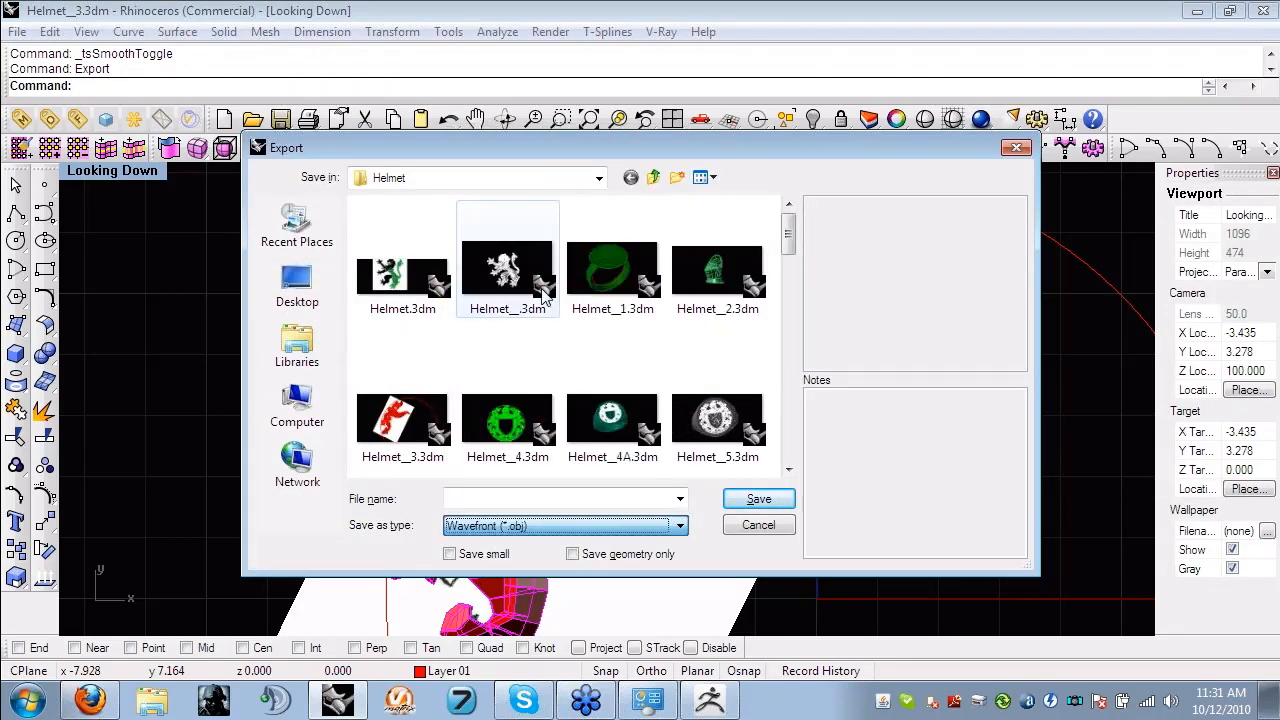
{"action": "left_click", "coordinate": [308, 302]}
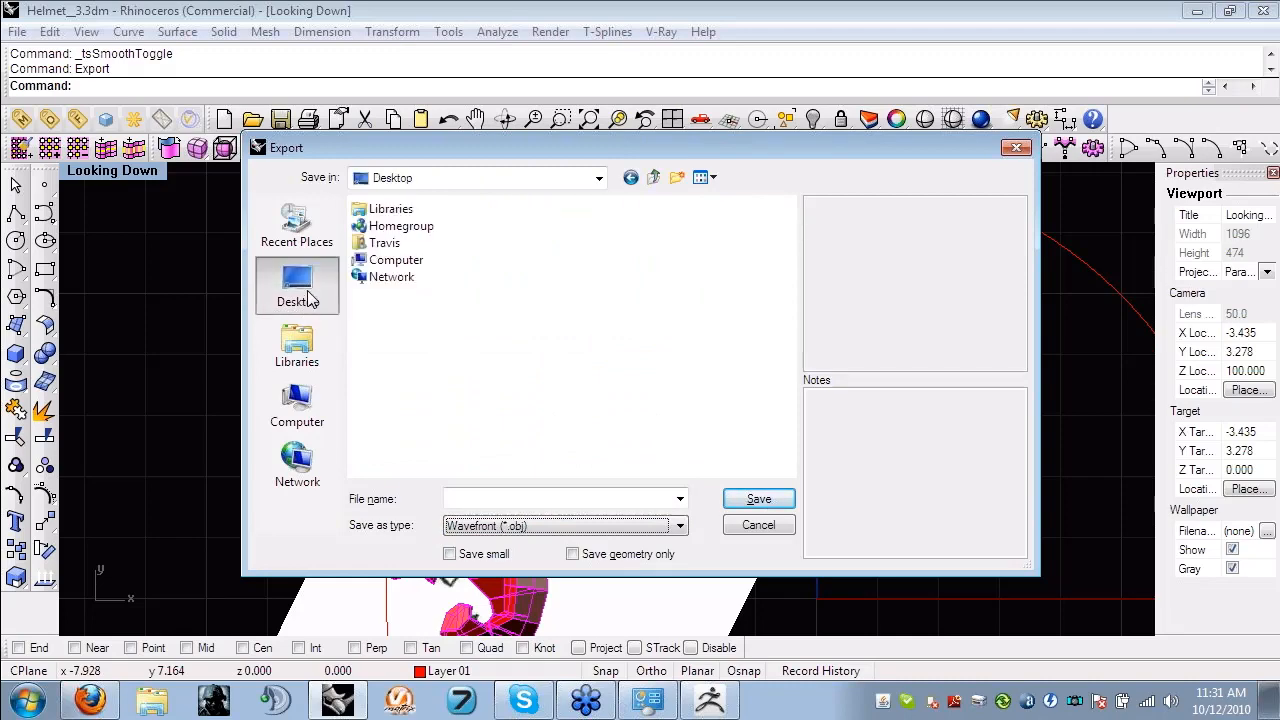
{"action": "left_click", "coordinate": [490, 503]}
{"action": "type", "text": "leaves"}
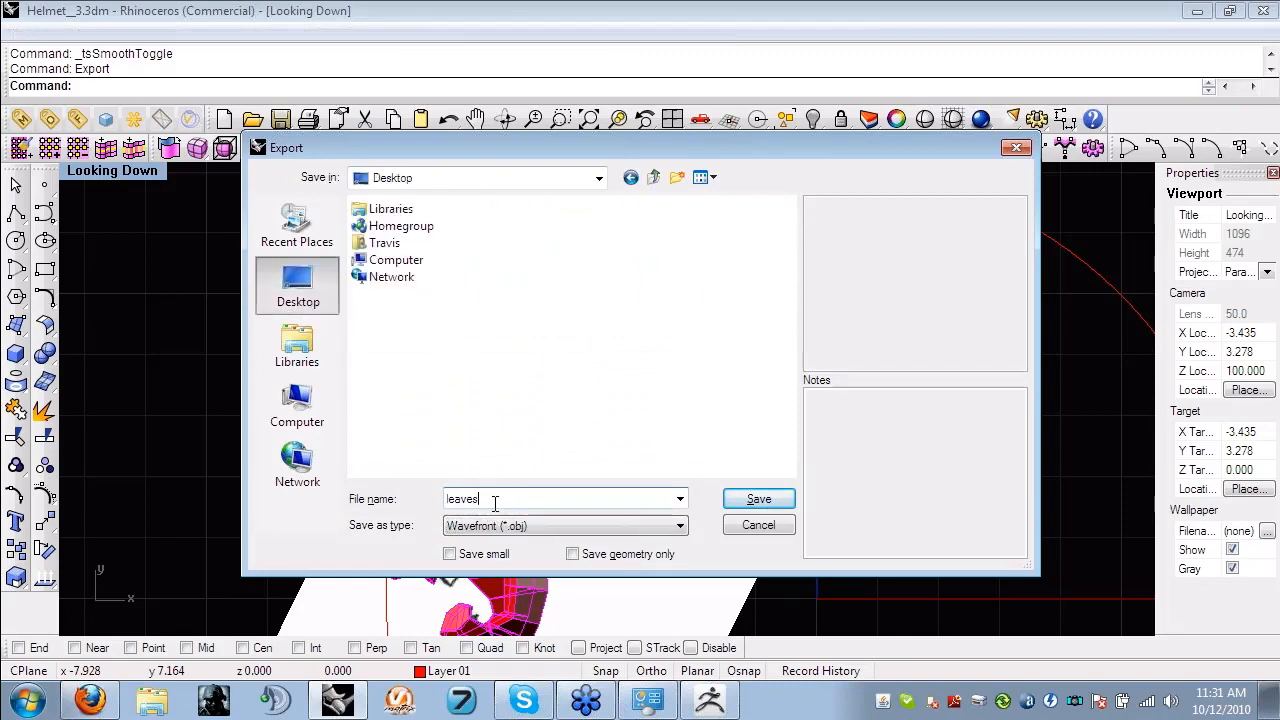
{"action": "key", "text": "Return"}
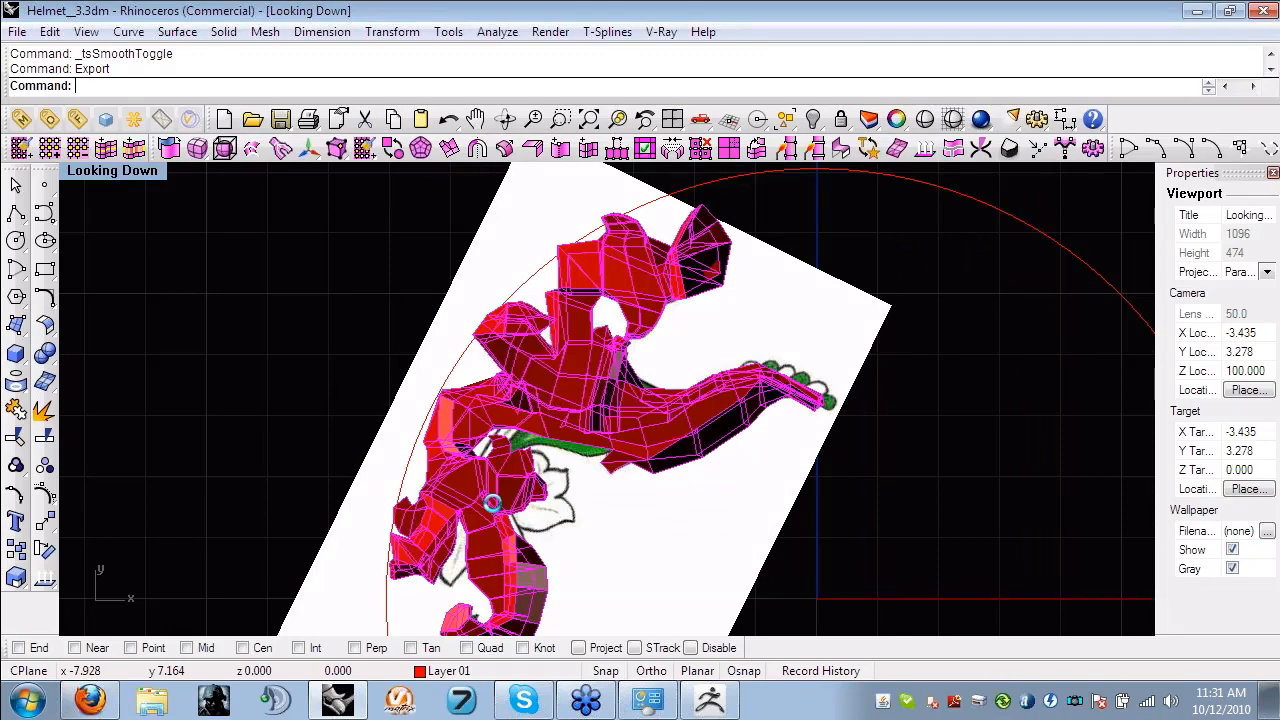
{"action": "left_click_drag", "start_coordinate": [741, 327], "coordinate": [626, 265]}
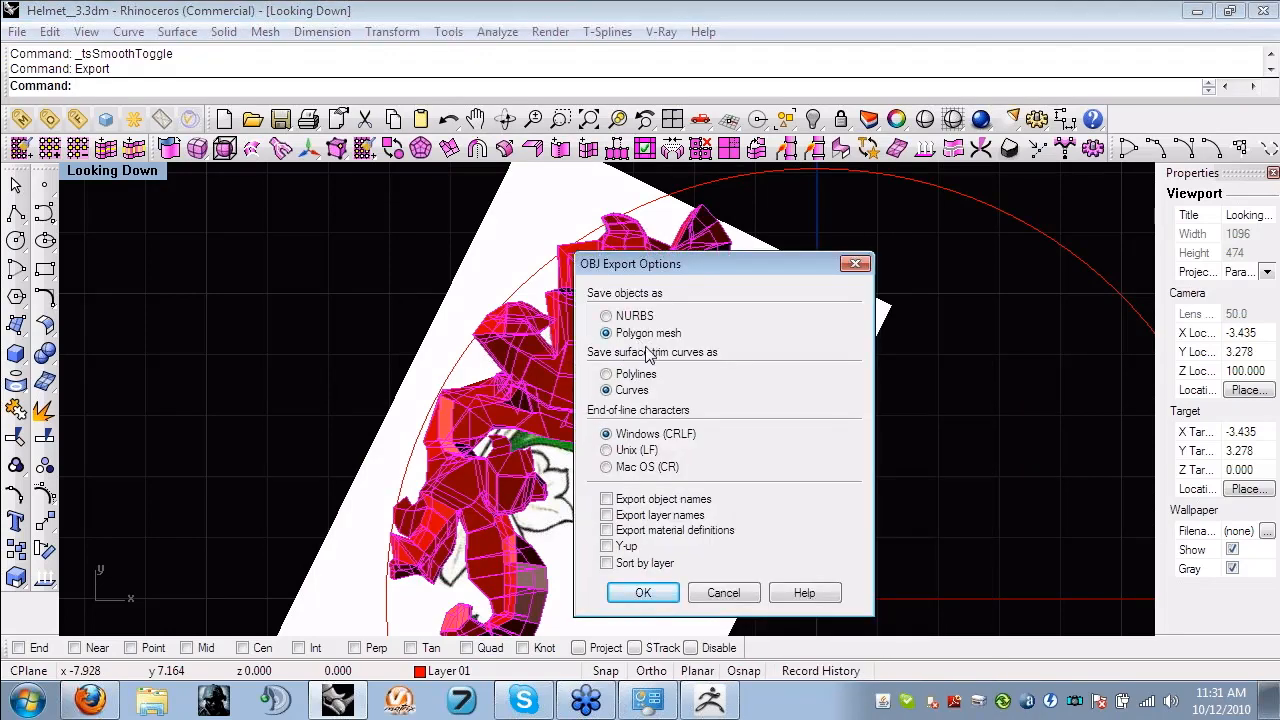
{"action": "left_click", "coordinate": [643, 593]}
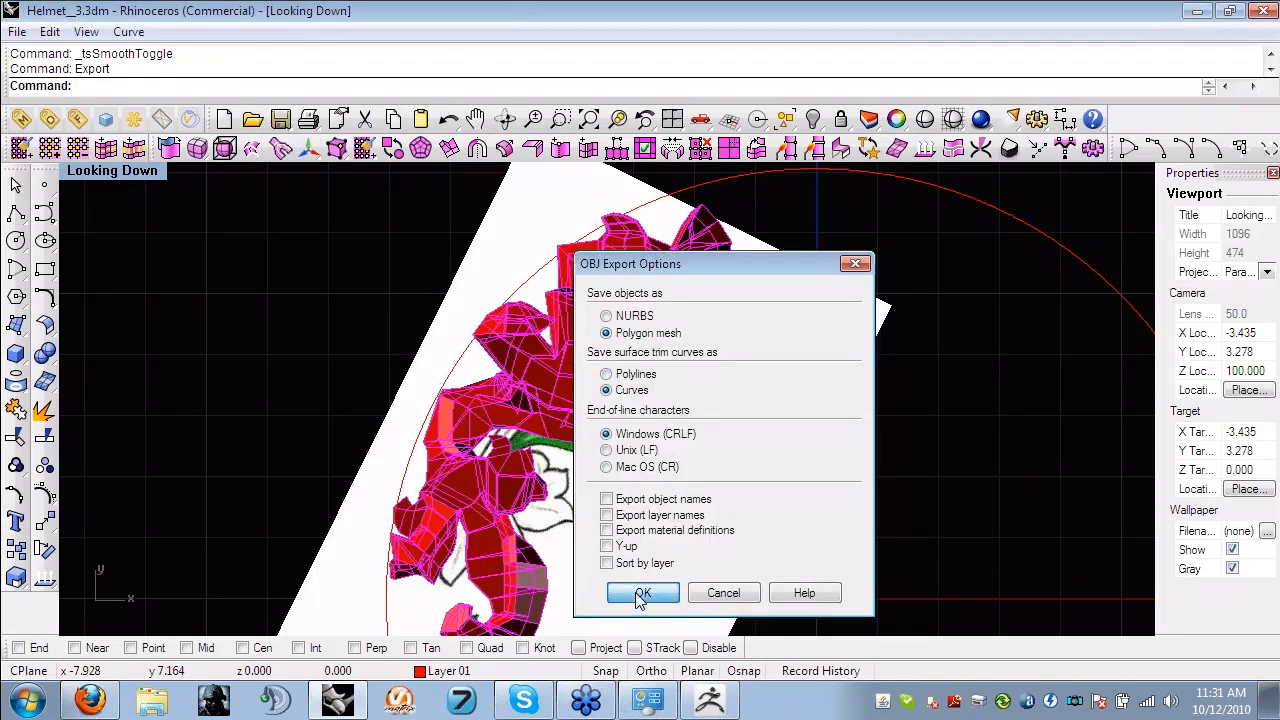
{"action": "left_click", "coordinate": [270, 310]}
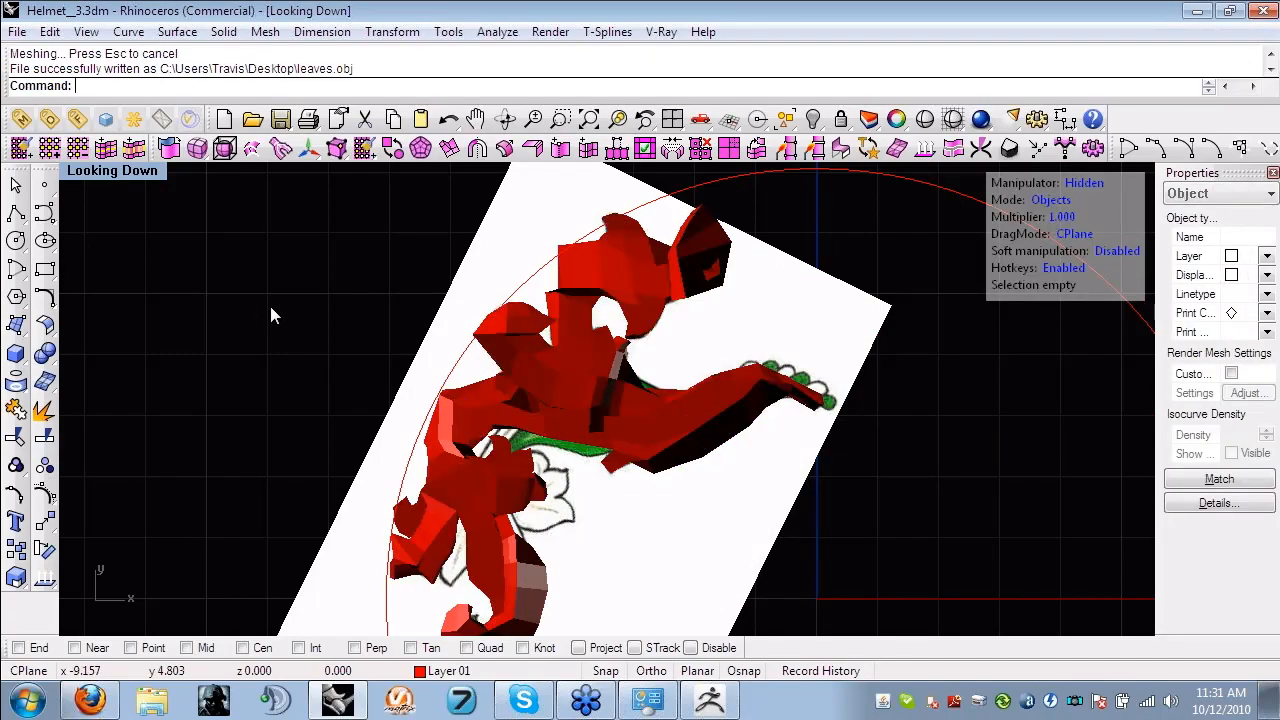
- Switch to ZBrush and import leaves.obj from the Desktop as a 3D mesh
{"action": "left_click", "coordinate": [710, 700]}
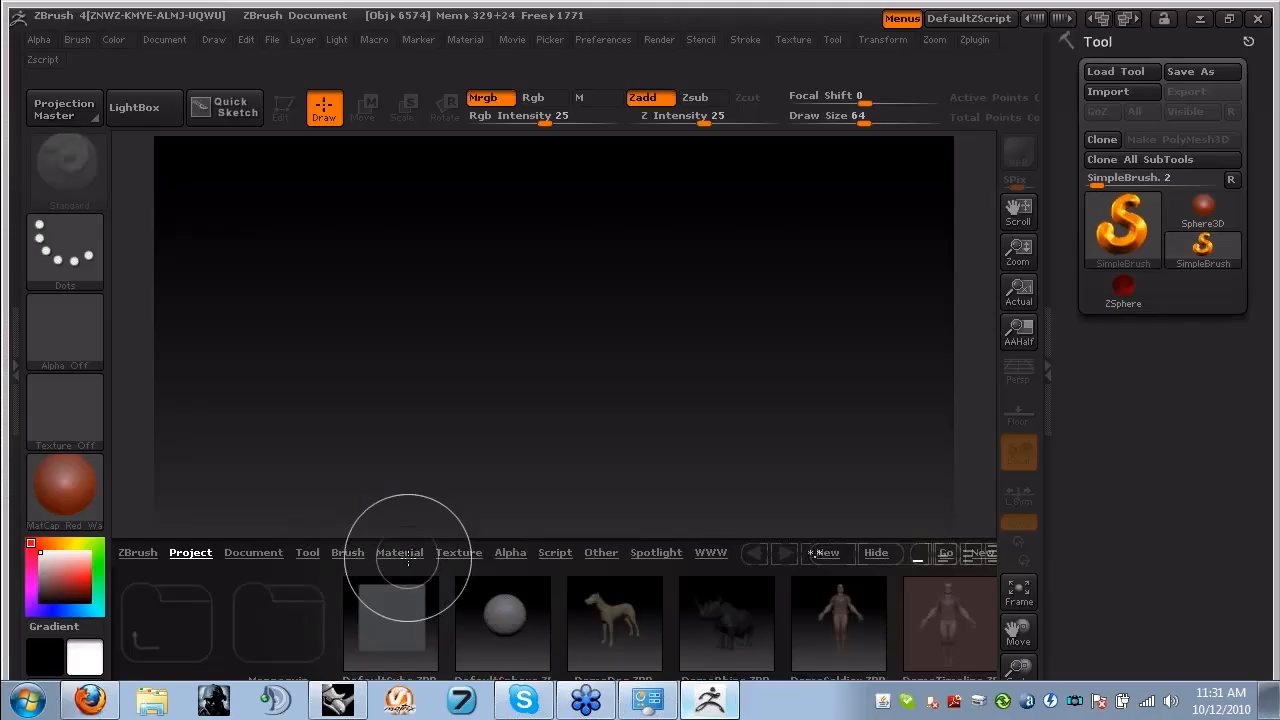
{"action": "left_click", "coordinate": [1129, 94]}
{"action": "scroll", "coordinate": [165, 245], "scroll_direction": "up", "scroll_amount": 3}
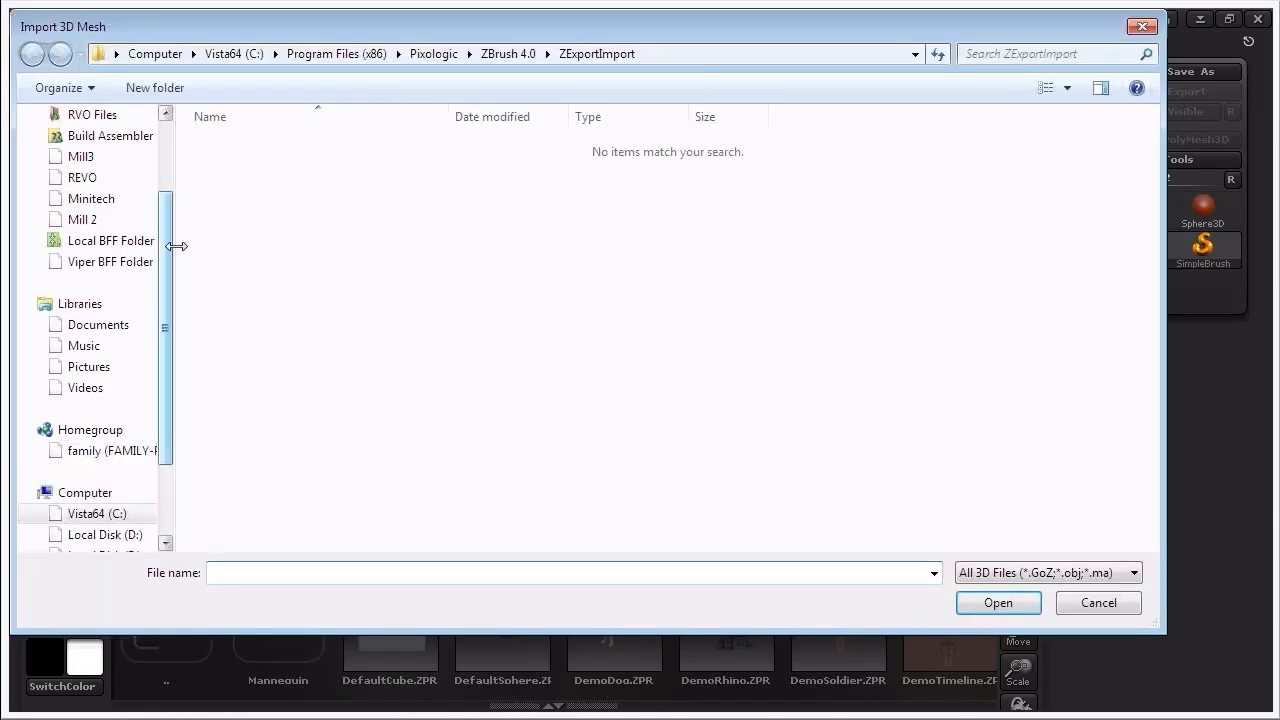
{"action": "left_click", "coordinate": [72, 150]}
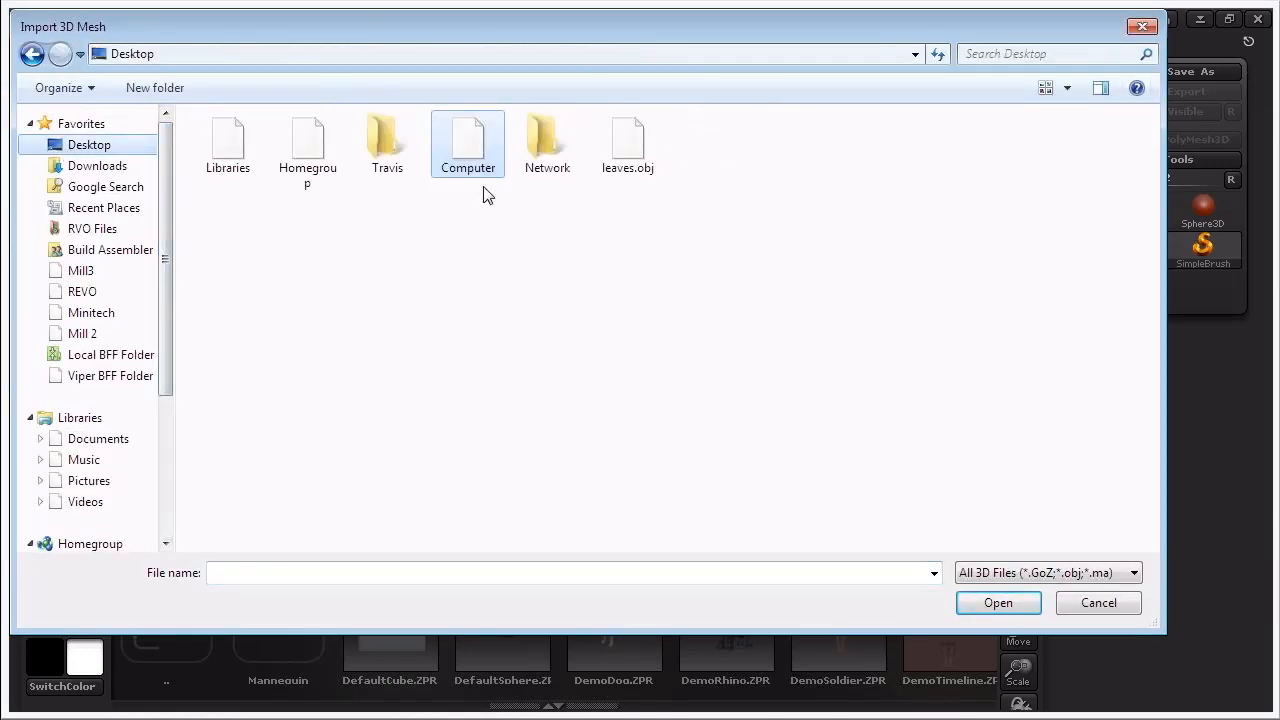
{"action": "double_click", "coordinate": [615, 140]}
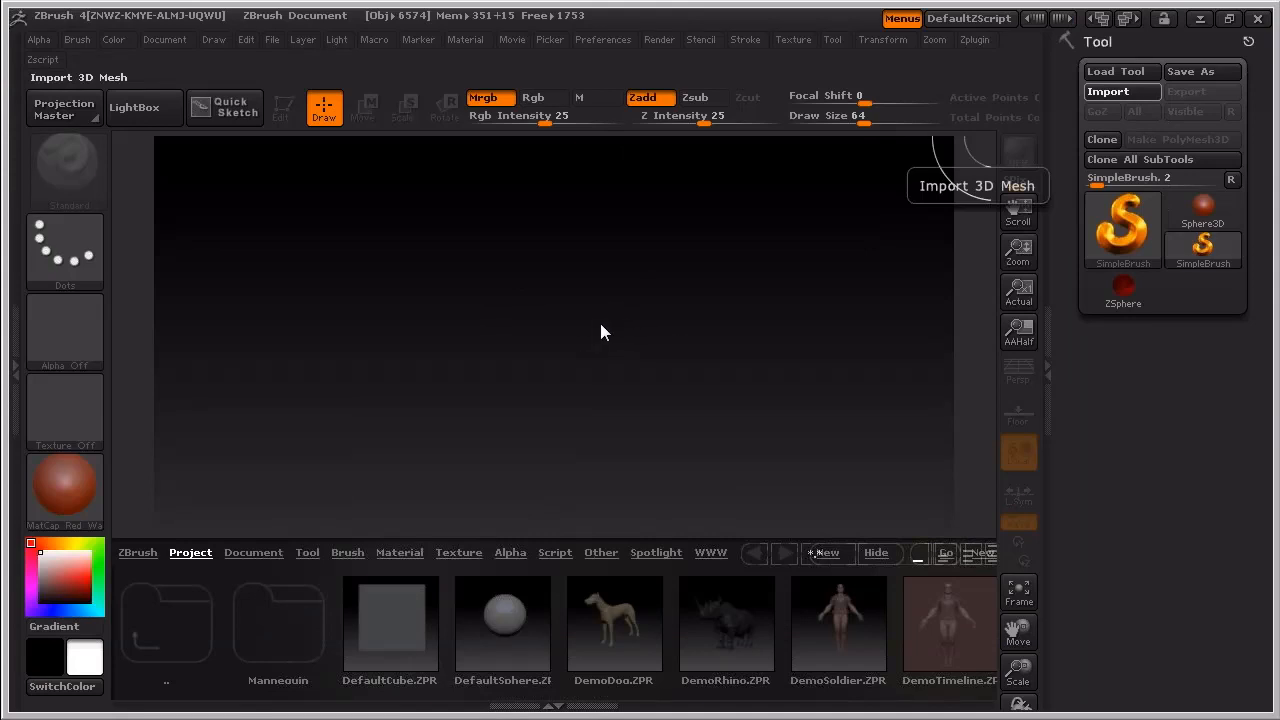
- Place the imported leaves mesh on the canvas and put it into Edit mode
{"action": "left_click_drag", "start_coordinate": [535, 363], "coordinate": [657, 474]}
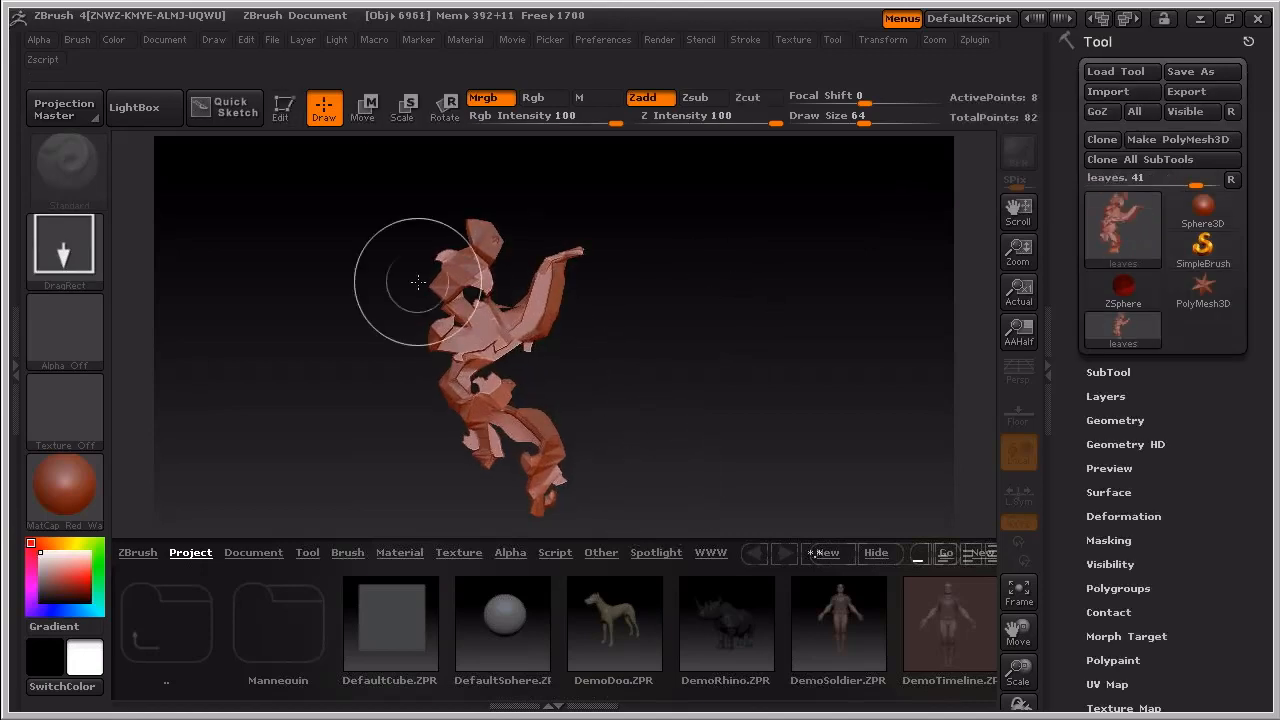
{"action": "left_click", "coordinate": [285, 110]}
{"action": "left_click_drag", "start_coordinate": [727, 314], "coordinate": [682, 399]}
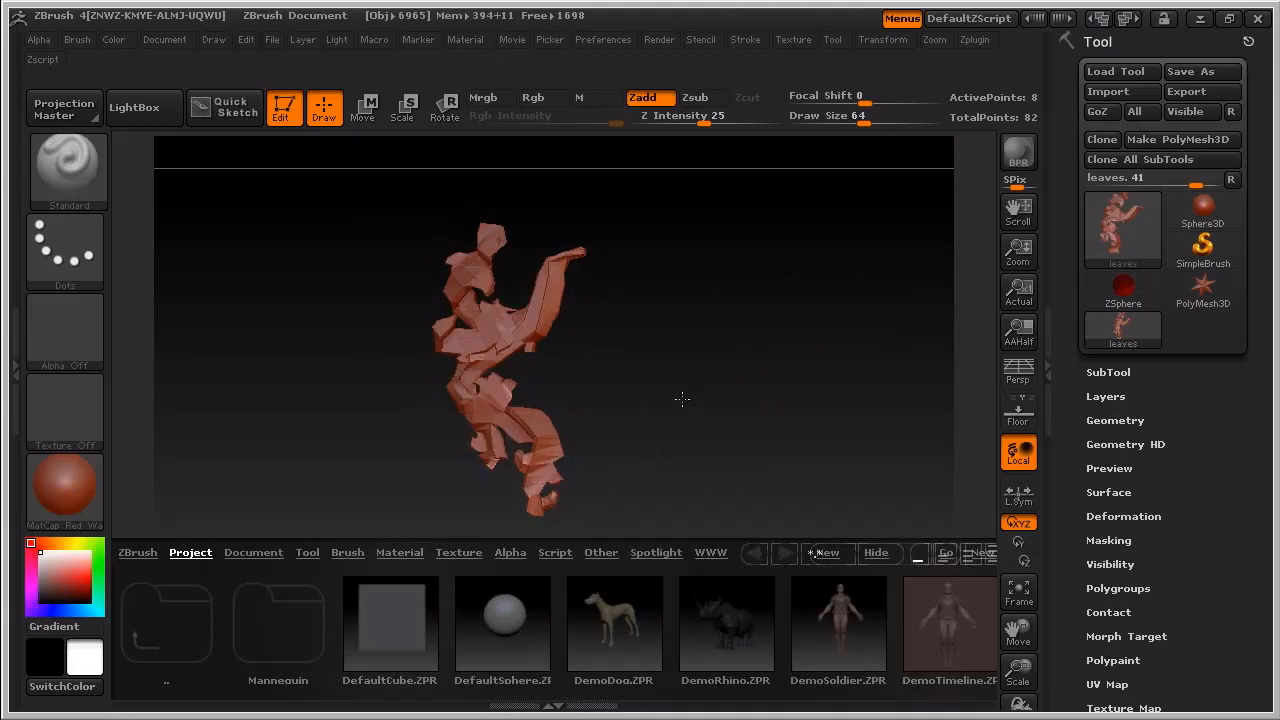
- Divide the leaves mesh geometry with smoothing up to subdivision level 5
{"action": "left_click", "coordinate": [1118, 421]}
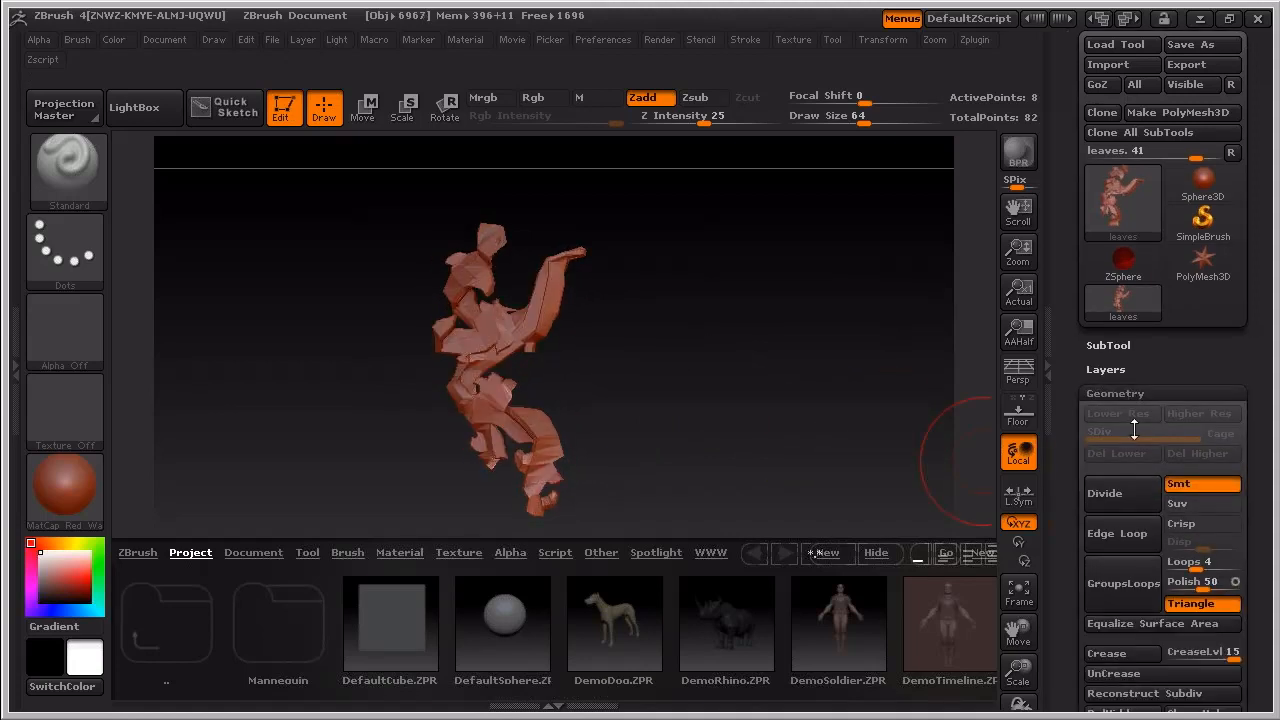
{"action": "left_click", "coordinate": [1115, 404]}
{"action": "left_click", "coordinate": [1115, 404]}
{"action": "left_click", "coordinate": [1115, 404]}
{"action": "left_click", "coordinate": [1113, 400]}
{"action": "left_click_drag", "start_coordinate": [622, 375], "coordinate": [664, 377]}
{"action": "left_click_drag", "start_coordinate": [1061, 556], "coordinate": [1030, 583]}
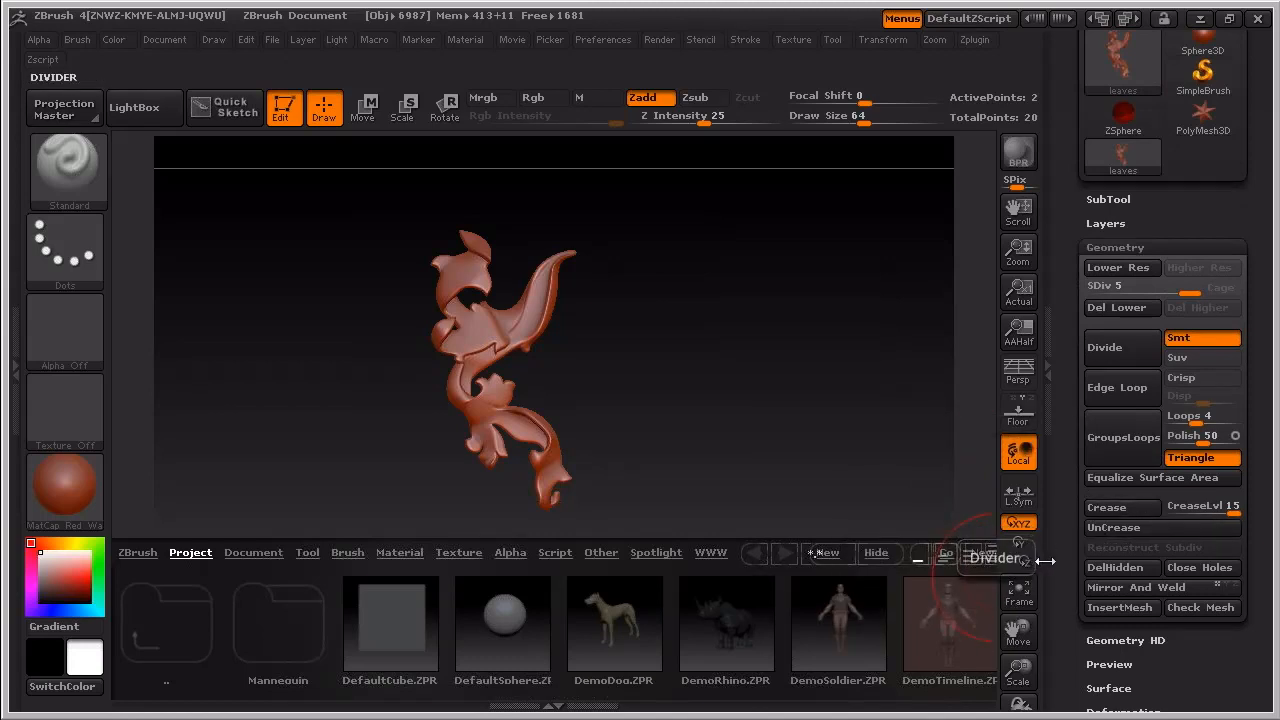
{"action": "left_click", "coordinate": [1045, 549]}
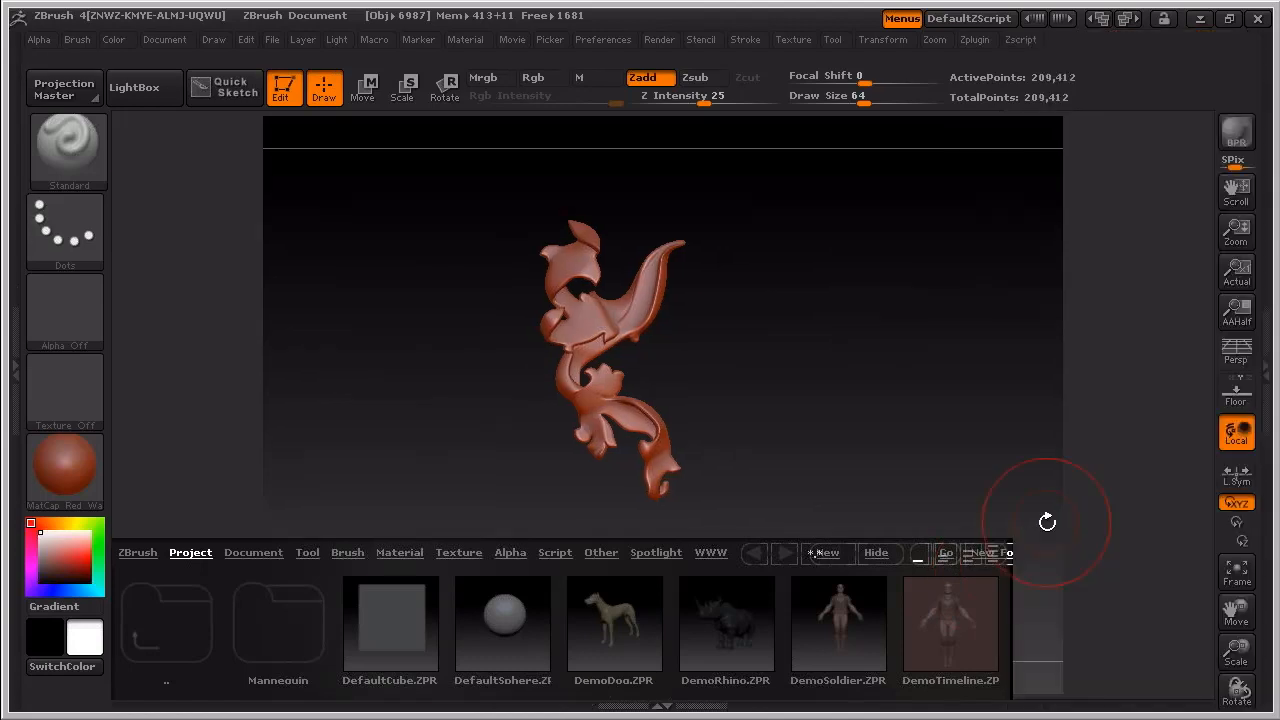
{"action": "left_click", "coordinate": [1262, 368]}
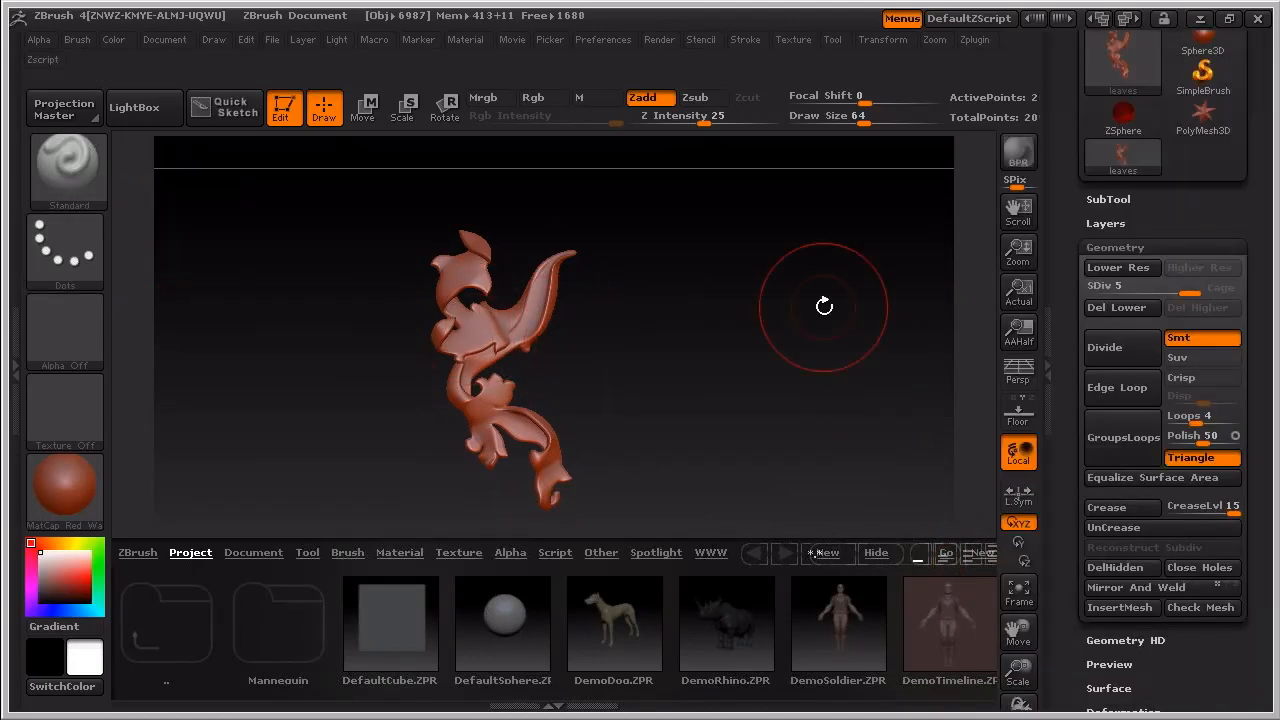
- Set the Standard brush to a draw size of 6 and a Z intensity of 33 for detailing the upper leaves
{"action": "left_click_drag", "start_coordinate": [1016, 258], "coordinate": [803, 427]}
{"action": "left_click_drag", "start_coordinate": [586, 306], "coordinate": [780, 420]}
{"action": "left_click_drag", "start_coordinate": [707, 117], "coordinate": [655, 124]}
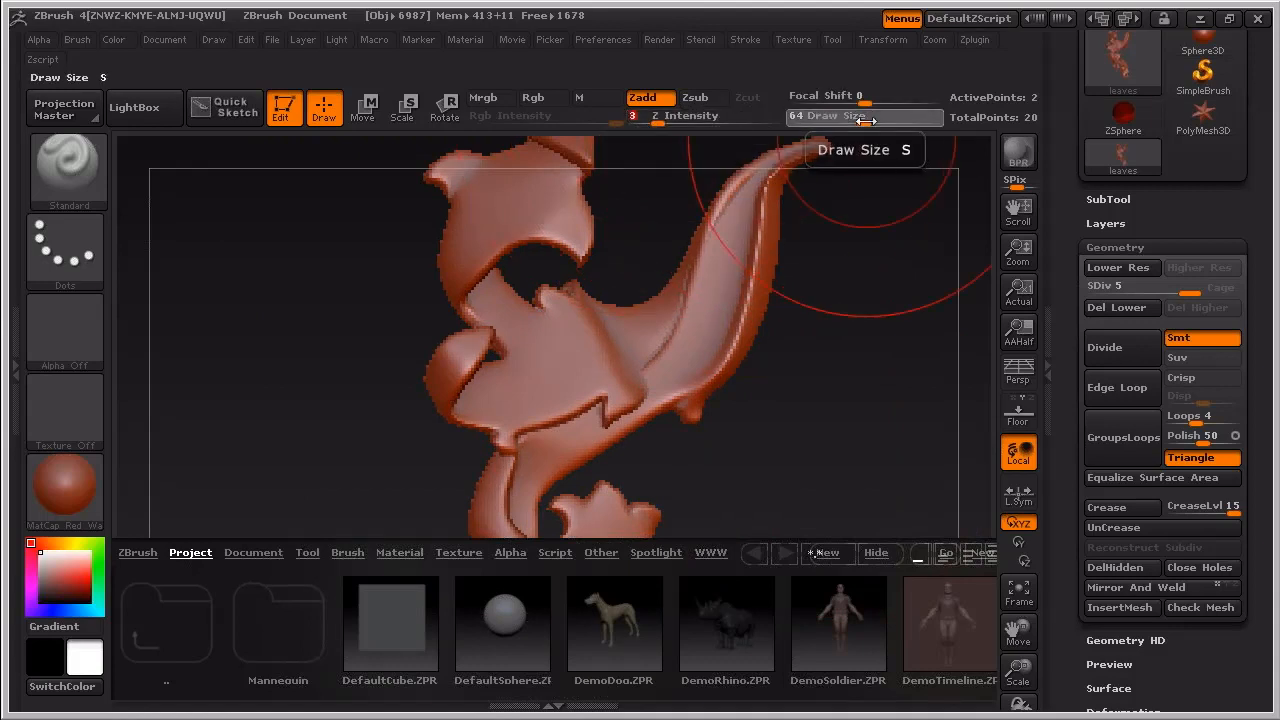
{"action": "left_click_drag", "start_coordinate": [864, 120], "coordinate": [812, 121]}
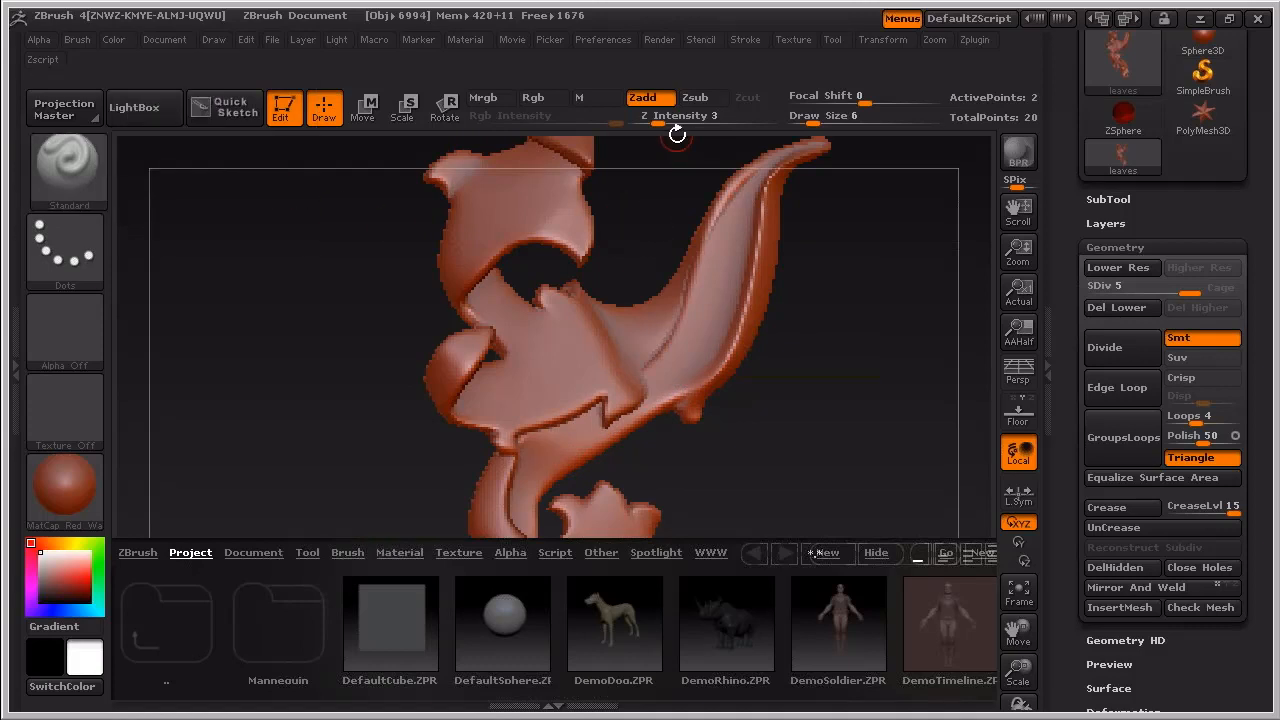
{"action": "left_click_drag", "start_coordinate": [656, 122], "coordinate": [716, 122]}
- Sculpt raised veins and folds freehand over the upper leaf, the curled leaf and the long leaf stem
{"action": "mouse_move", "coordinate": [693, 383]}
{"action": "left_mouse_down"}
{"action": "mouse_move", "coordinate": [752, 275]}
{"action": "mouse_move", "coordinate": [770, 182]}
{"action": "left_mouse_up"}
{"action": "mouse_move", "coordinate": [710, 372]}
{"action": "left_mouse_down"}
{"action": "mouse_move", "coordinate": [680, 405]}
{"action": "mouse_move", "coordinate": [570, 462]}
{"action": "mouse_move", "coordinate": [524, 521]}
{"action": "left_mouse_up"}
{"action": "left_click_drag", "start_coordinate": [433, 390], "coordinate": [490, 338]}
{"action": "mouse_move", "coordinate": [497, 222]}
{"action": "left_mouse_down"}
{"action": "mouse_move", "coordinate": [570, 210]}
{"action": "mouse_move", "coordinate": [558, 178]}
{"action": "mouse_move", "coordinate": [474, 215]}
{"action": "mouse_move", "coordinate": [460, 288]}
{"action": "left_mouse_up"}
{"action": "mouse_move", "coordinate": [548, 370]}
{"action": "left_mouse_down"}
{"action": "mouse_move", "coordinate": [573, 353]}
{"action": "mouse_move", "coordinate": [517, 411]}
{"action": "mouse_move", "coordinate": [505, 384]}
{"action": "mouse_move", "coordinate": [464, 401]}
{"action": "mouse_move", "coordinate": [729, 317]}
{"action": "mouse_move", "coordinate": [616, 414]}
{"action": "left_mouse_up"}
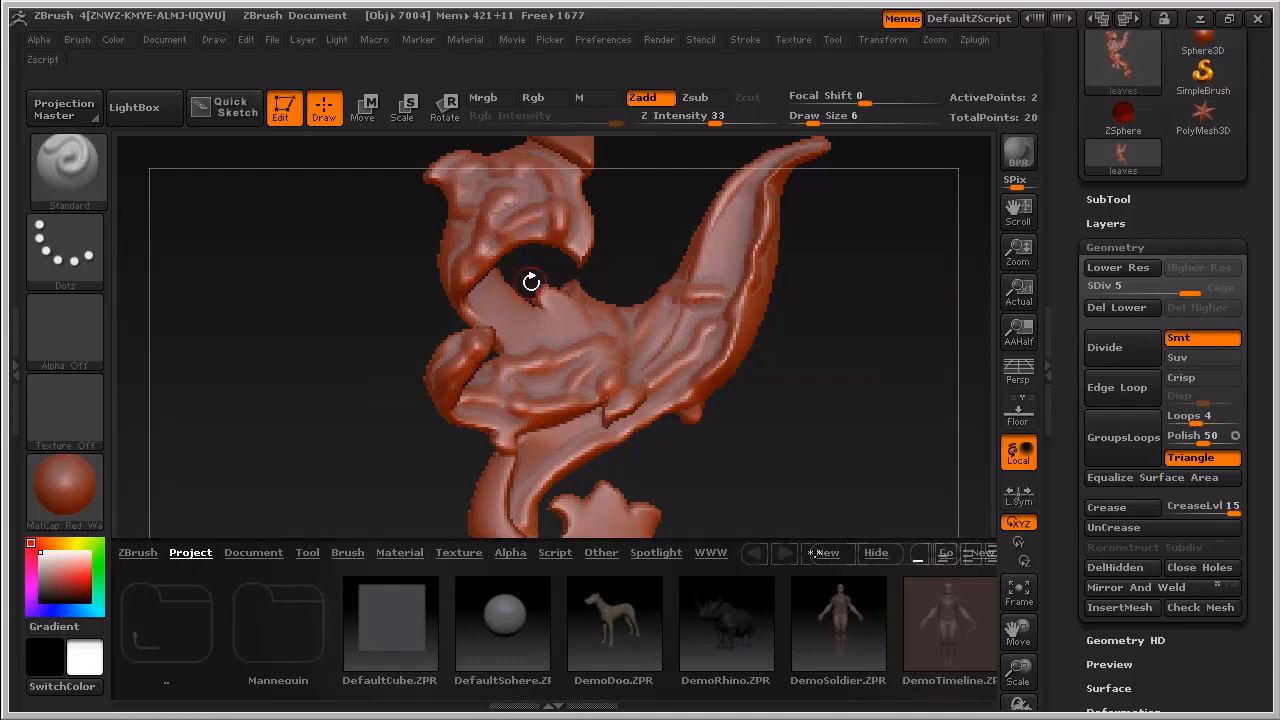
- Return to Rhino and open Helmet__6.3dm from the Helmet folder, discarding the changes to Helmet__3.3dm
{"action": "left_click", "coordinate": [1201, 20]}
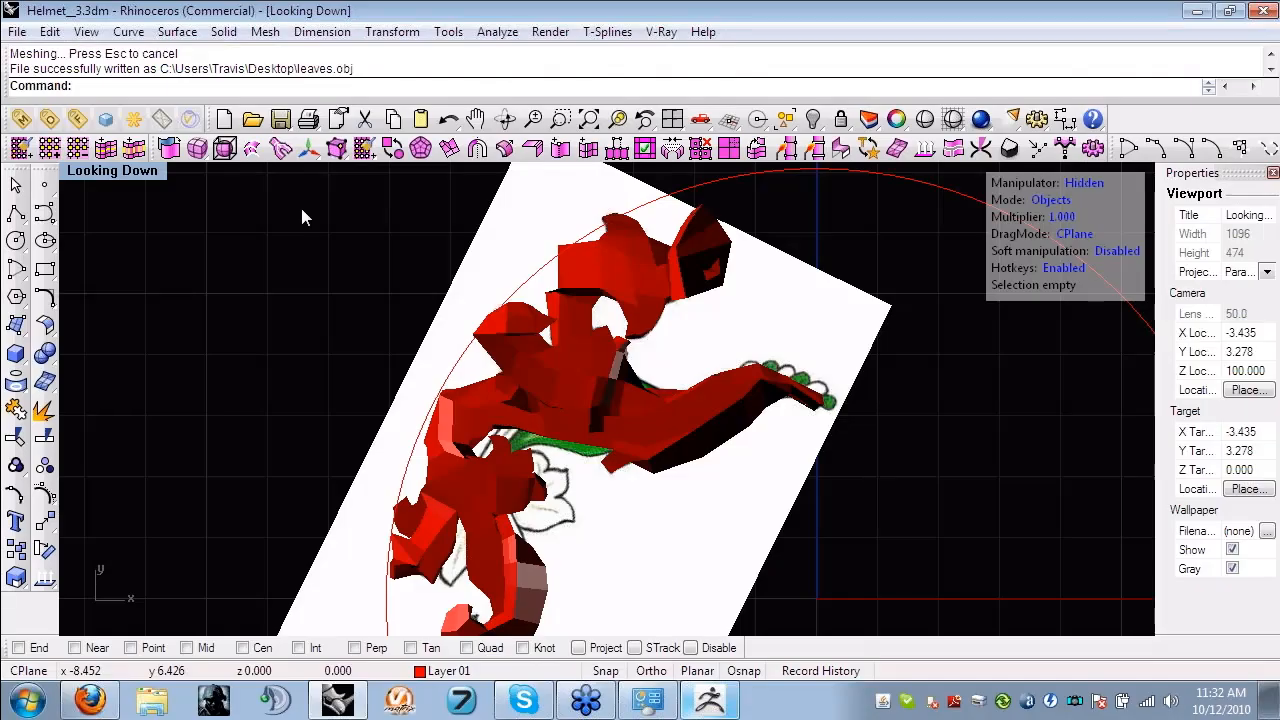
{"action": "key", "text": "ctrl+o"}
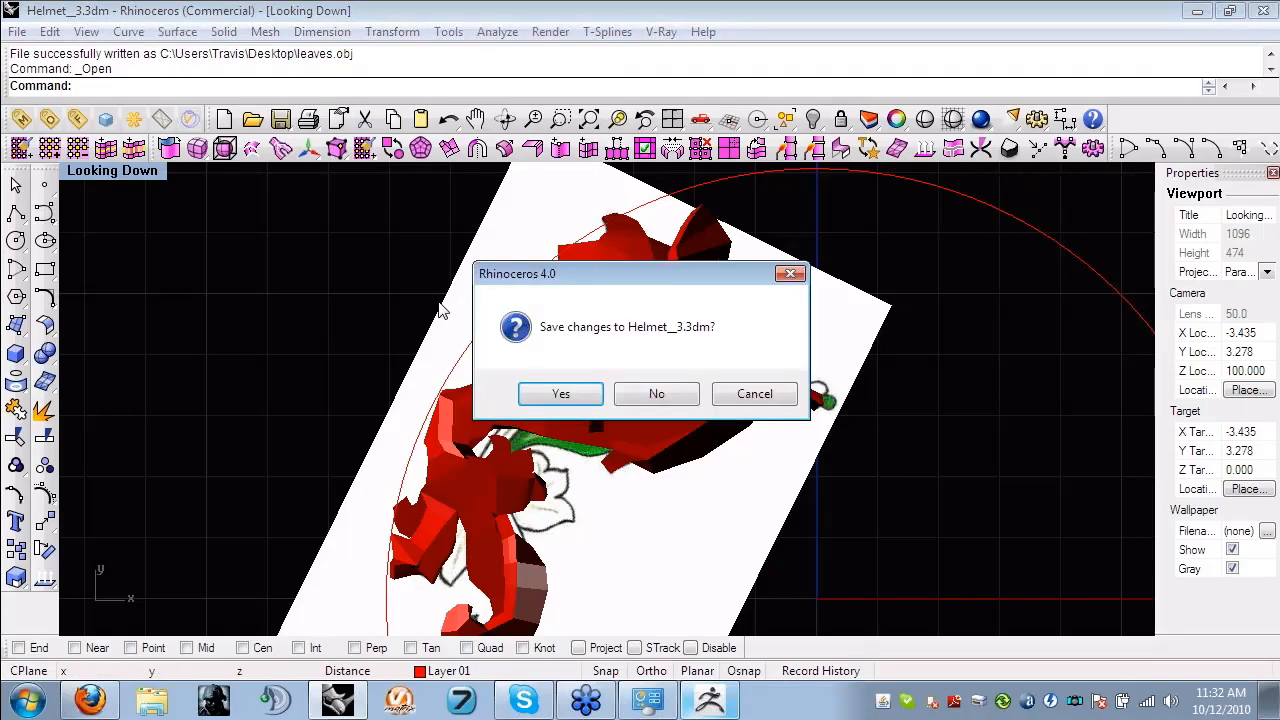
{"action": "left_click", "coordinate": [656, 393]}
{"action": "left_click_drag", "start_coordinate": [790, 230], "coordinate": [790, 272]}
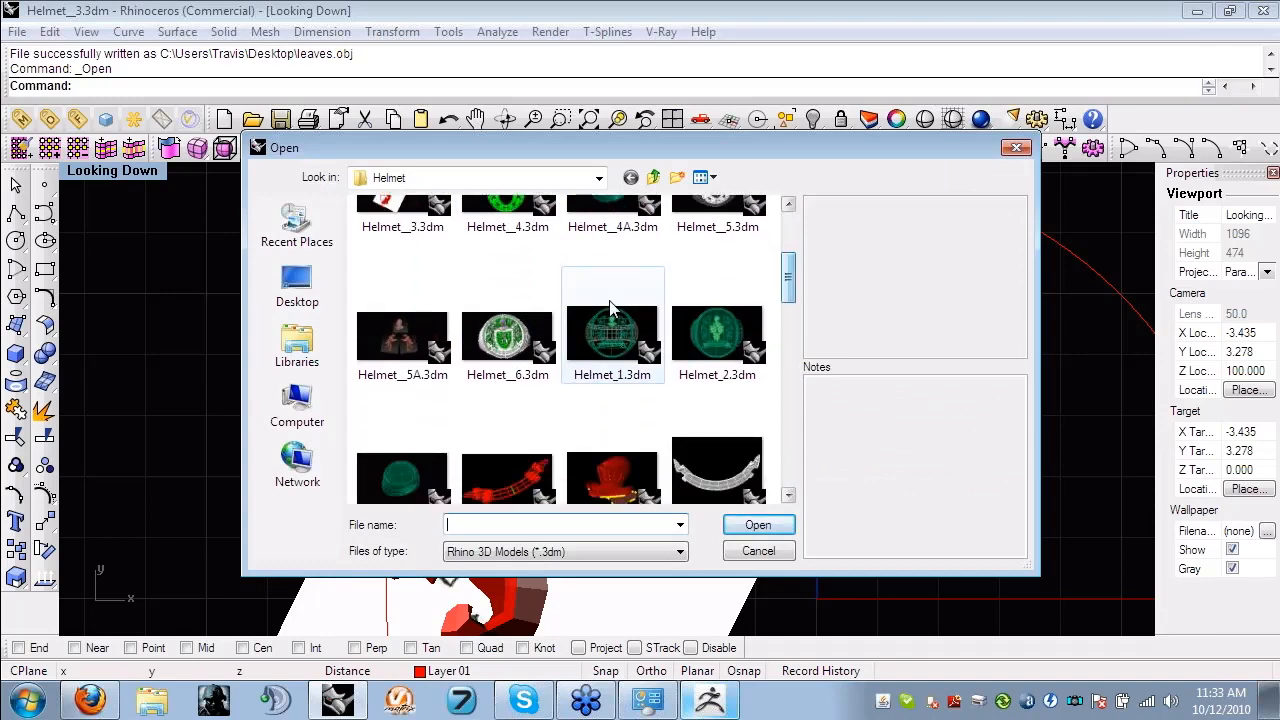
{"action": "left_click", "coordinate": [507, 360]}
{"action": "left_click", "coordinate": [758, 525]}
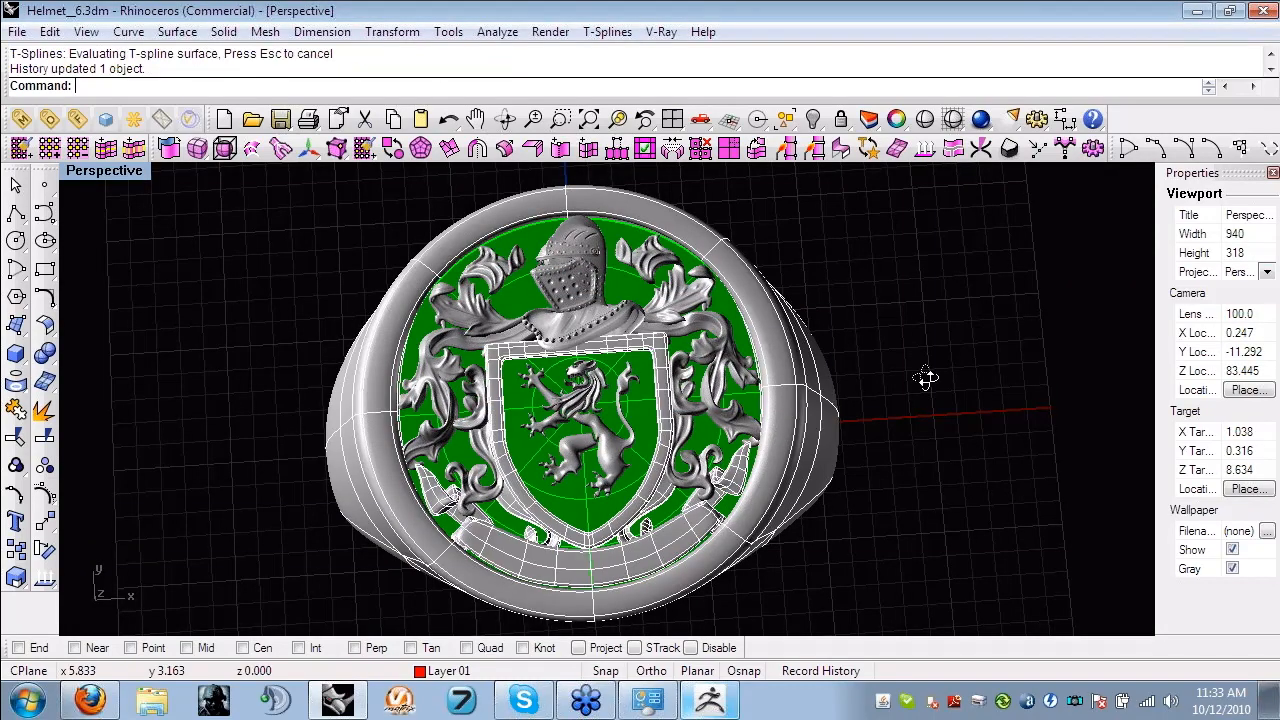
- Examine the assembled crest ring from several angles and select the leaf ornament mesh left of the shield to inspect its sculpted triangulation up close
{"action": "right_click_drag", "start_coordinate": [927, 378], "coordinate": [573, 250]}
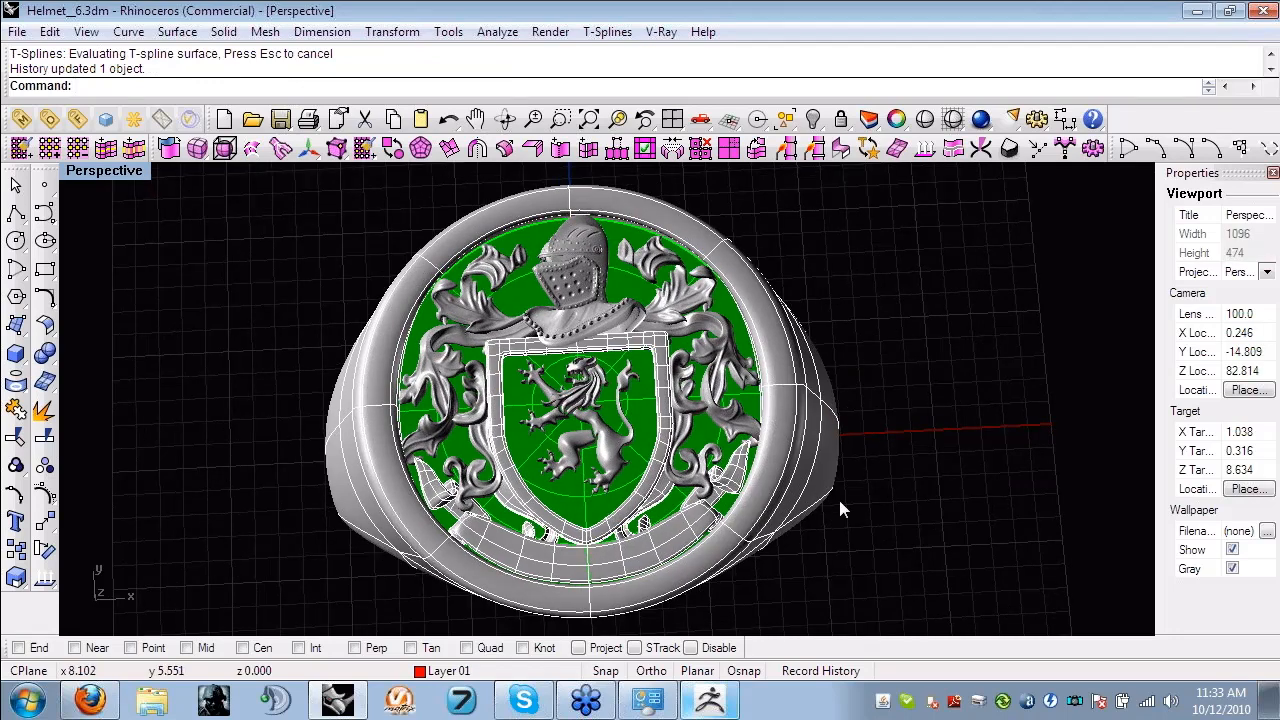
{"action": "right_click_drag", "start_coordinate": [840, 504], "coordinate": [640, 453]}
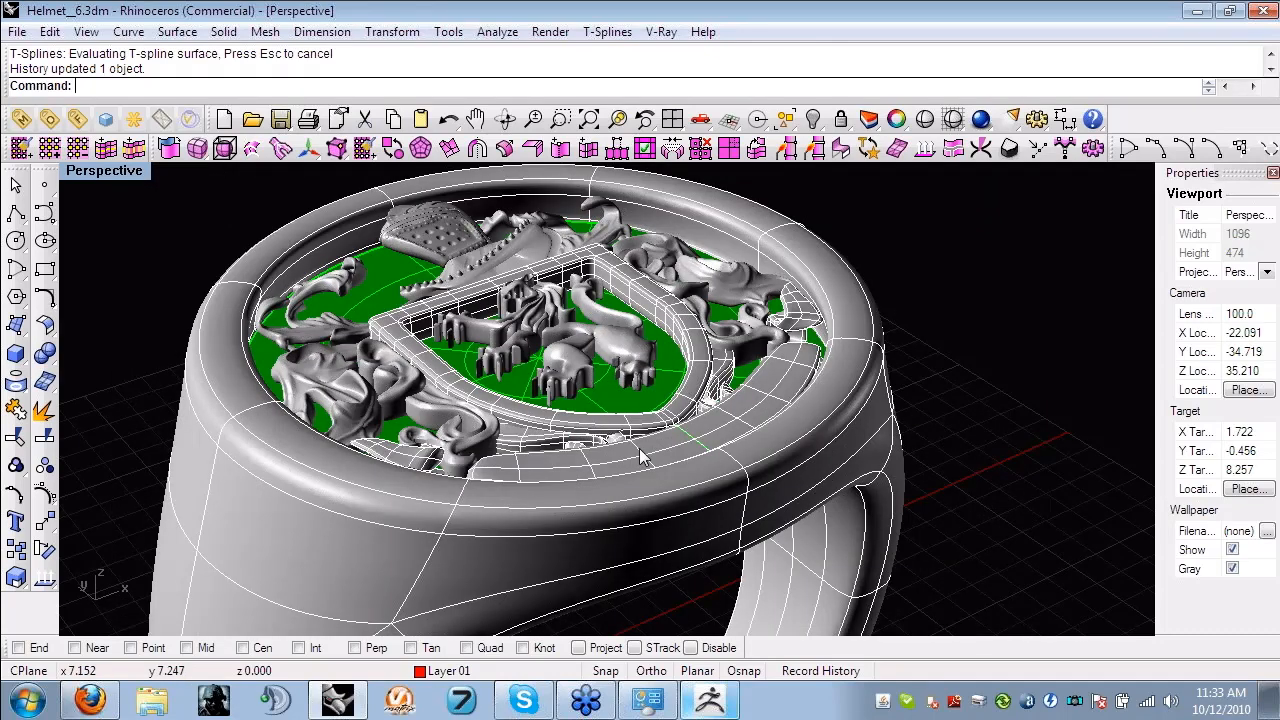
{"action": "scroll", "coordinate": [702, 460], "scroll_direction": "up", "scroll_amount": 4}
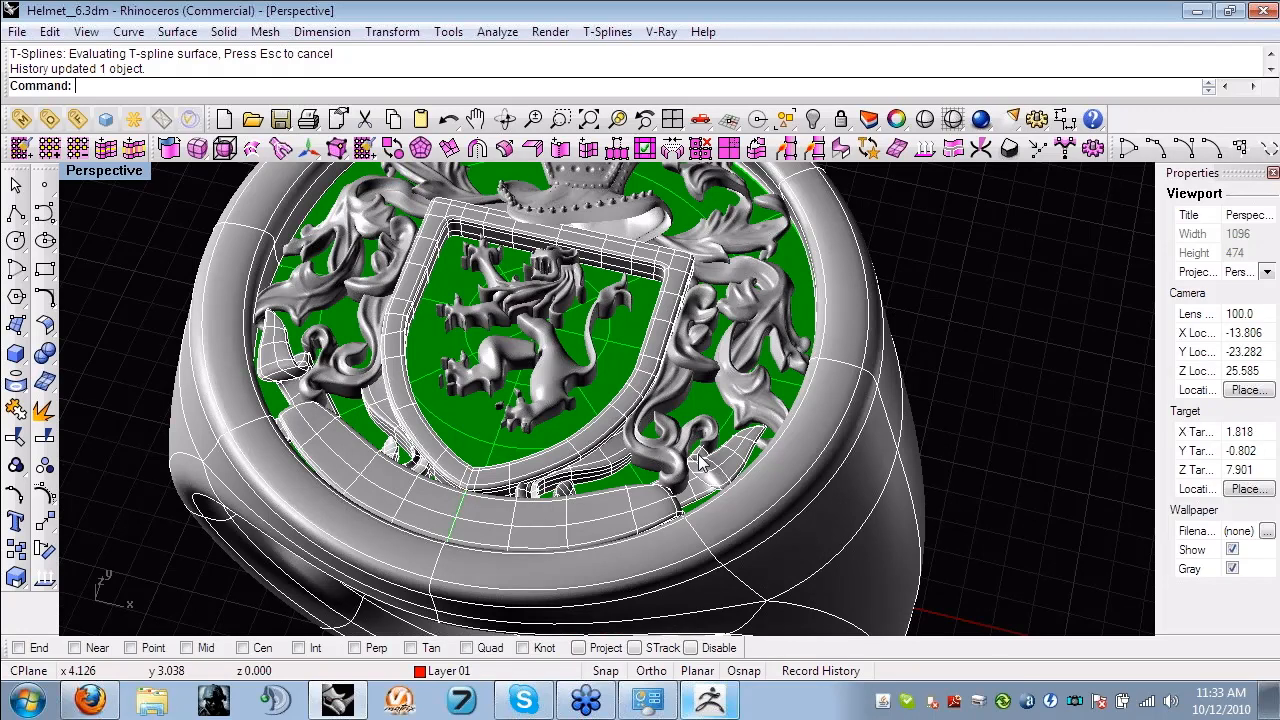
{"action": "right_click_drag", "start_coordinate": [702, 461], "coordinate": [910, 398]}
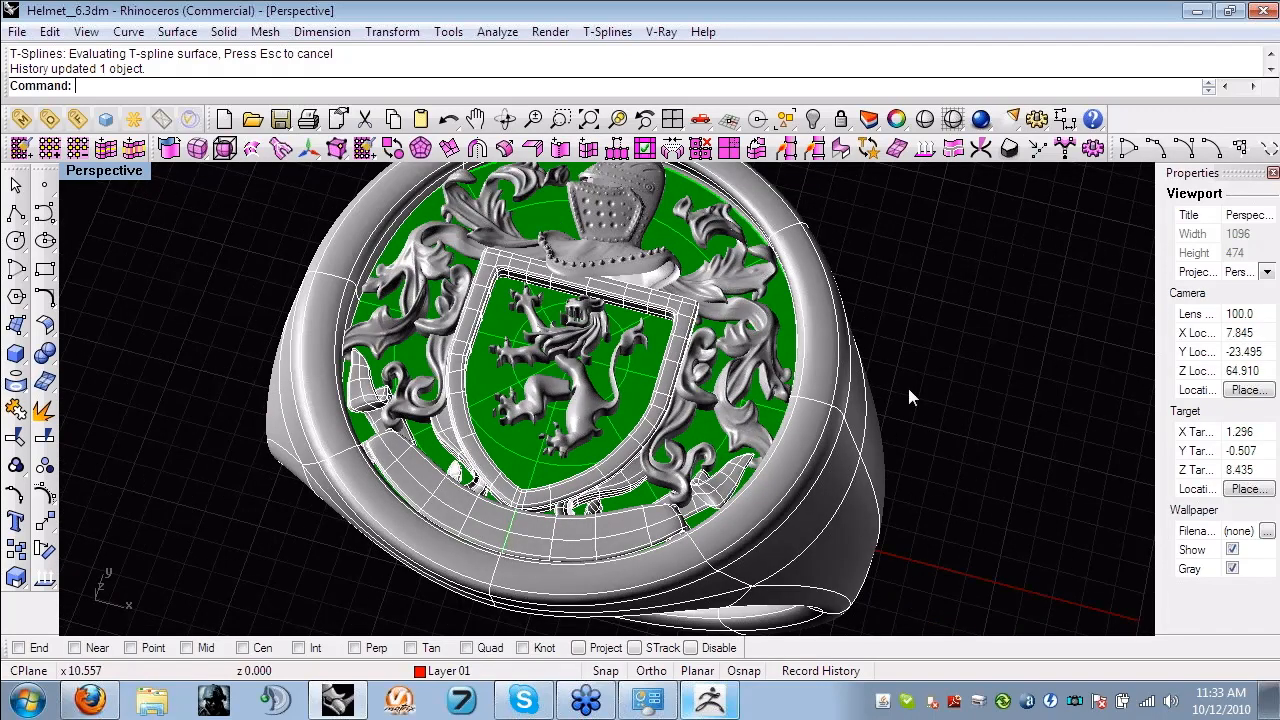
{"action": "left_click", "coordinate": [447, 286]}
{"action": "scroll", "coordinate": [447, 286], "scroll_direction": "up", "scroll_amount": 5}
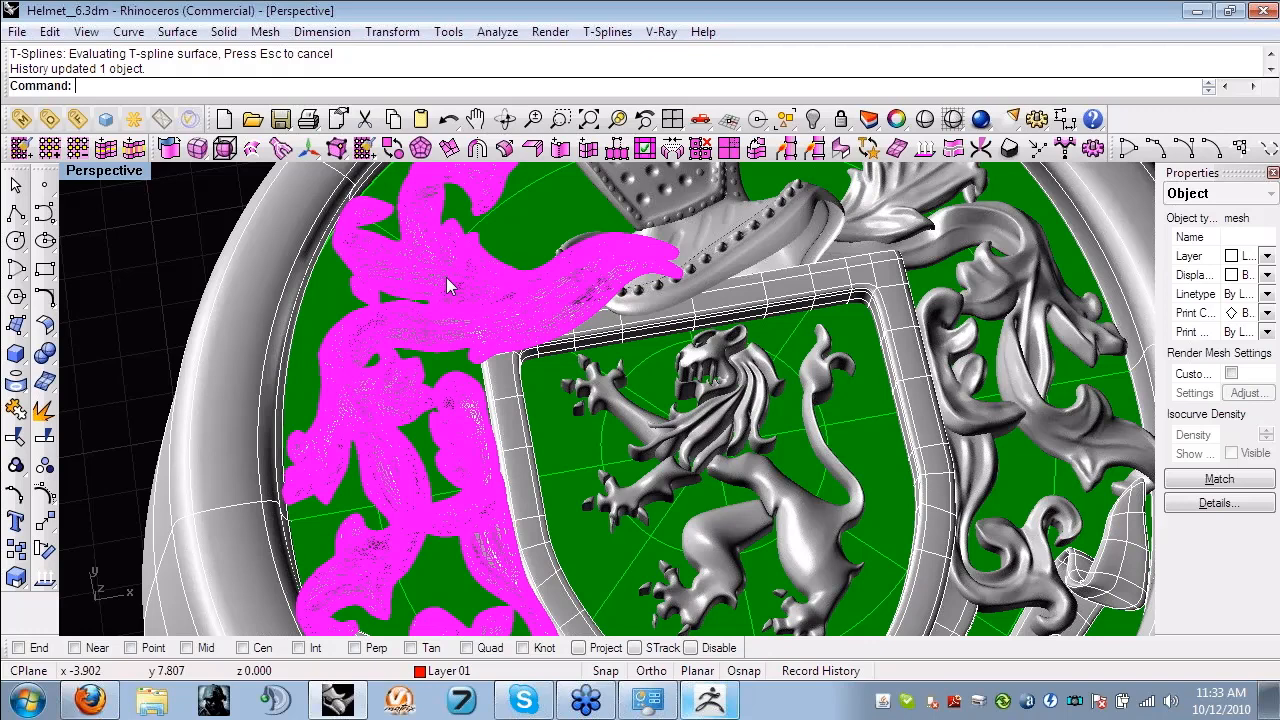
{"action": "scroll", "coordinate": [446, 277], "scroll_direction": "up", "scroll_amount": 5}
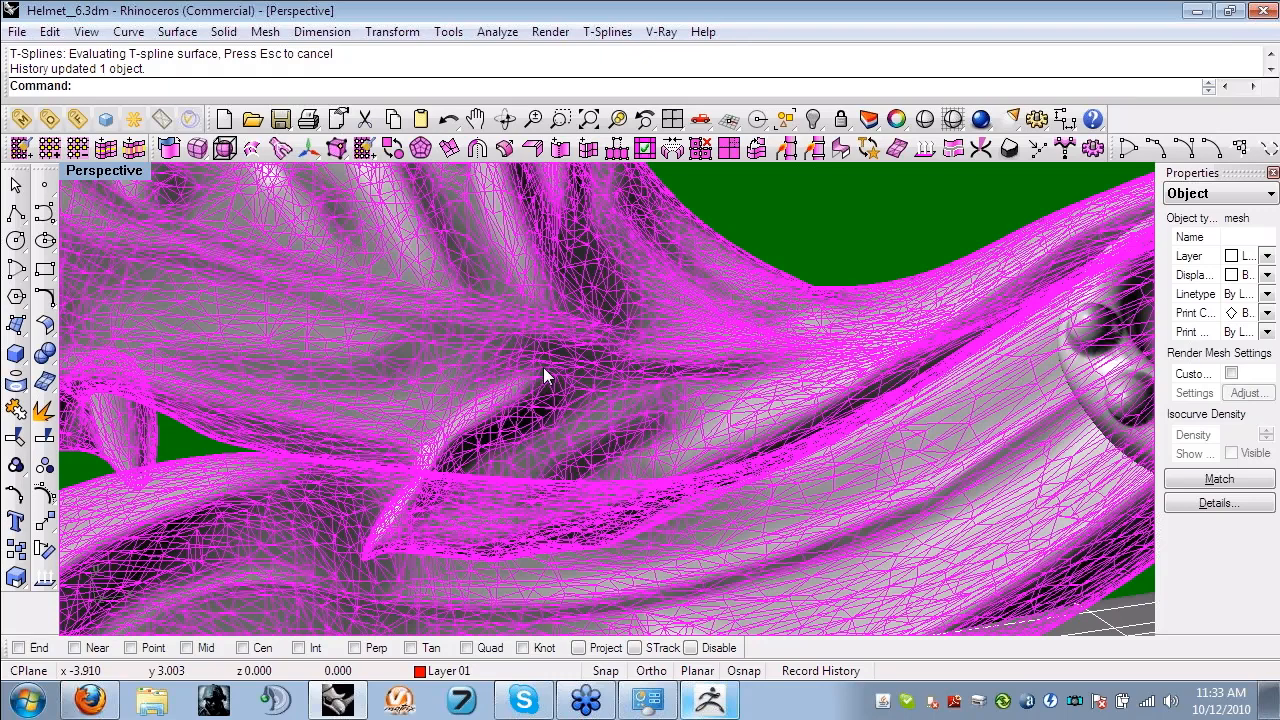
- Examine the selected leaf ornament mesh, deselect it, and review the helmet, shield and leaves across the ring's crest
{"action": "scroll", "coordinate": [545, 376], "scroll_direction": "down", "scroll_amount": 2}
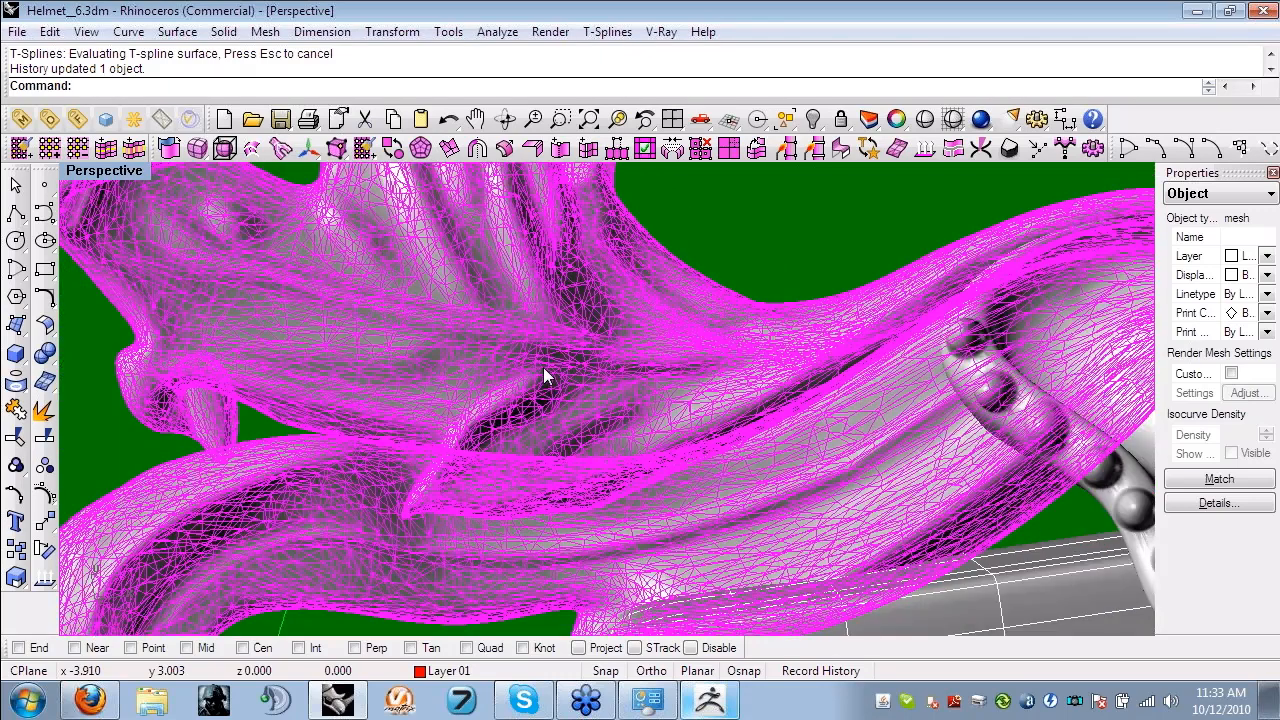
{"action": "scroll", "coordinate": [545, 376], "scroll_direction": "down", "scroll_amount": 4}
{"action": "right_click_drag", "start_coordinate": [545, 376], "coordinate": [579, 382]}
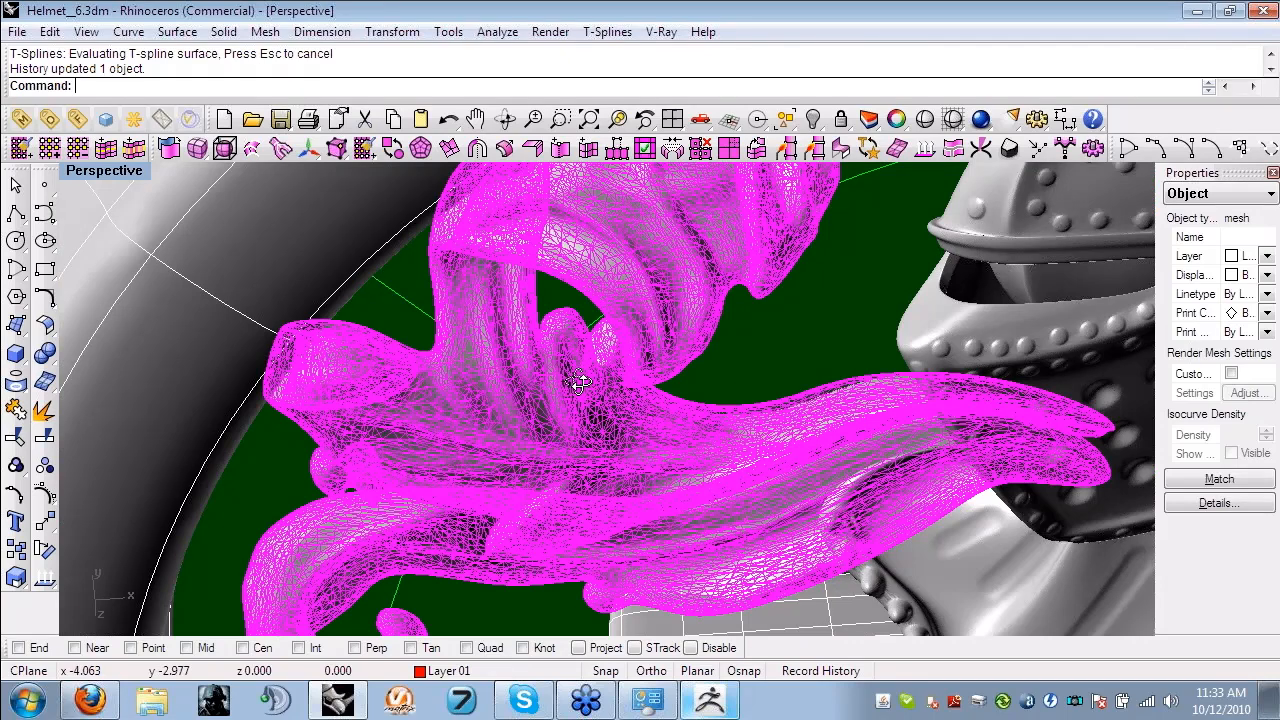
{"action": "right_click_drag", "start_coordinate": [579, 382], "coordinate": [533, 479]}
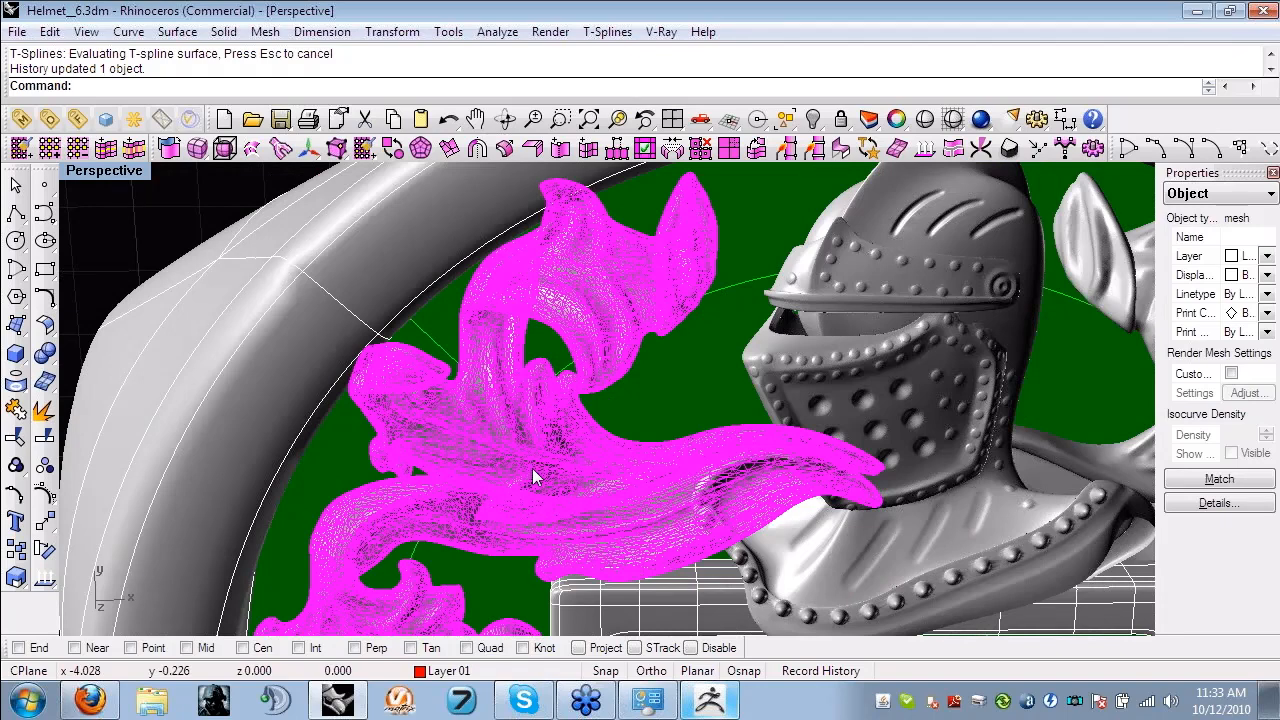
{"action": "scroll", "coordinate": [534, 478], "scroll_direction": "down", "scroll_amount": 2}
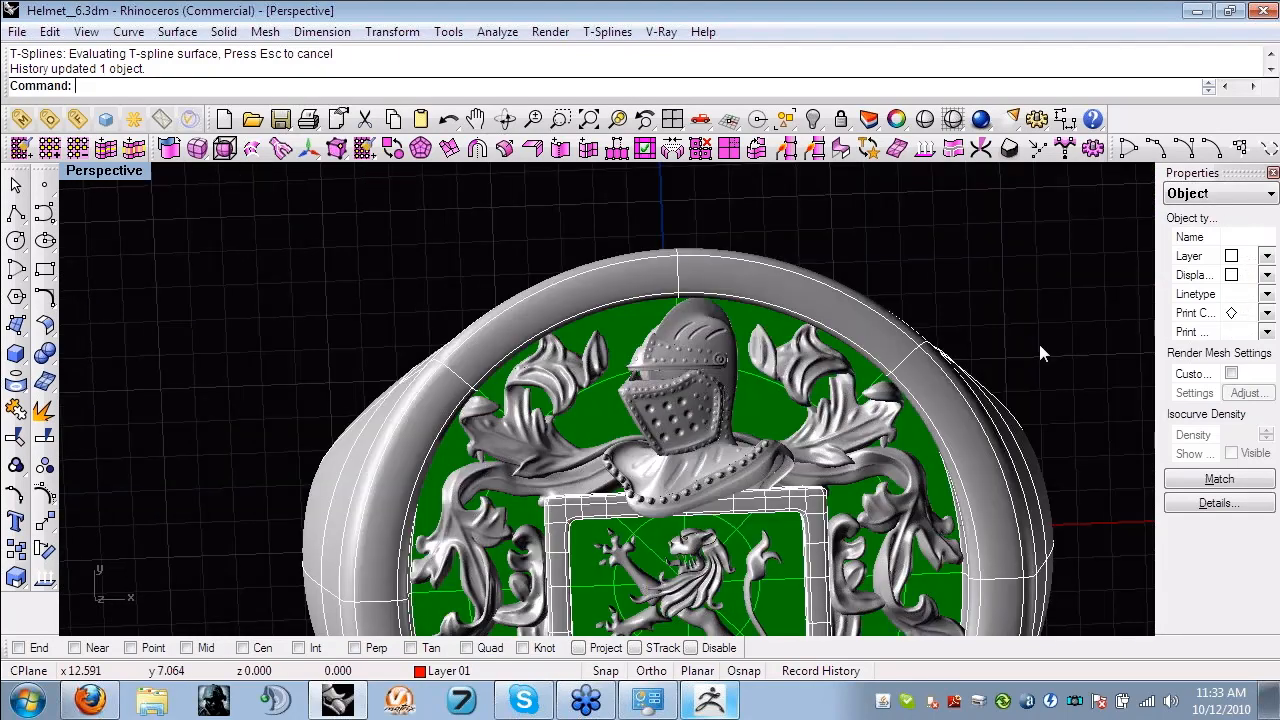
{"action": "right_click_drag", "start_coordinate": [1039, 344], "coordinate": [1060, 297]}
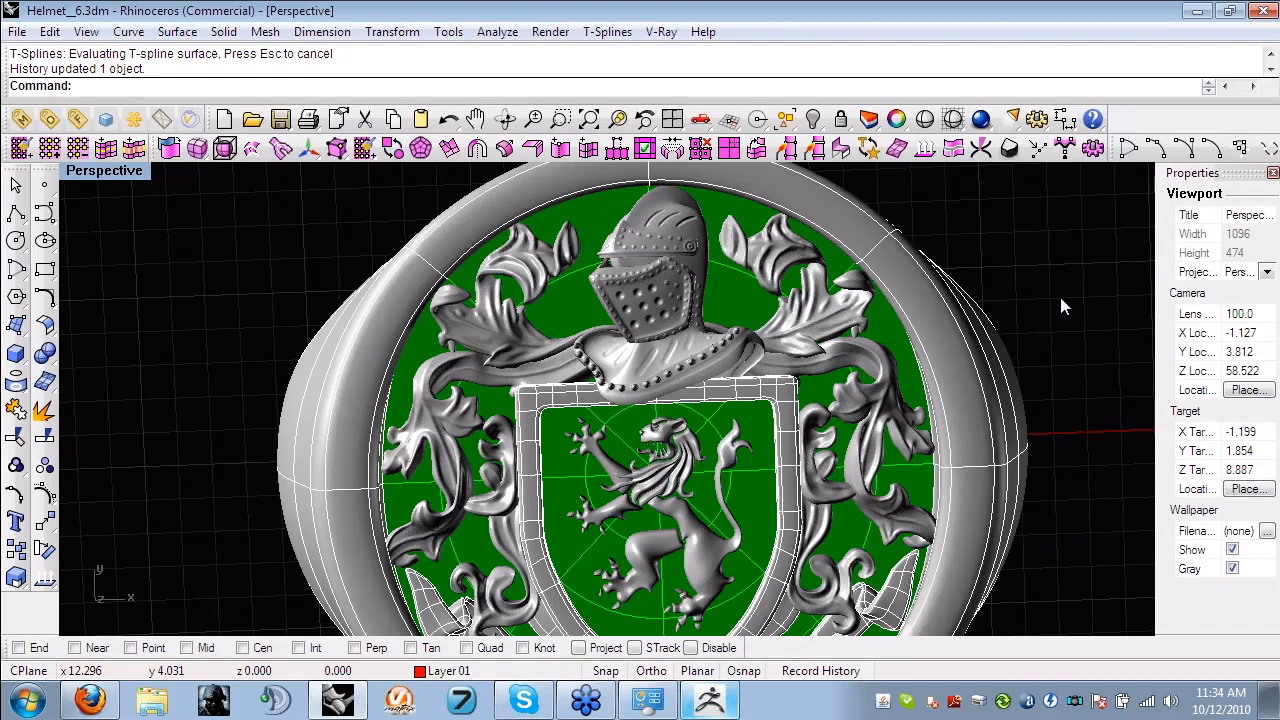
{"action": "right_click_drag", "start_coordinate": [1061, 299], "coordinate": [1071, 347]}
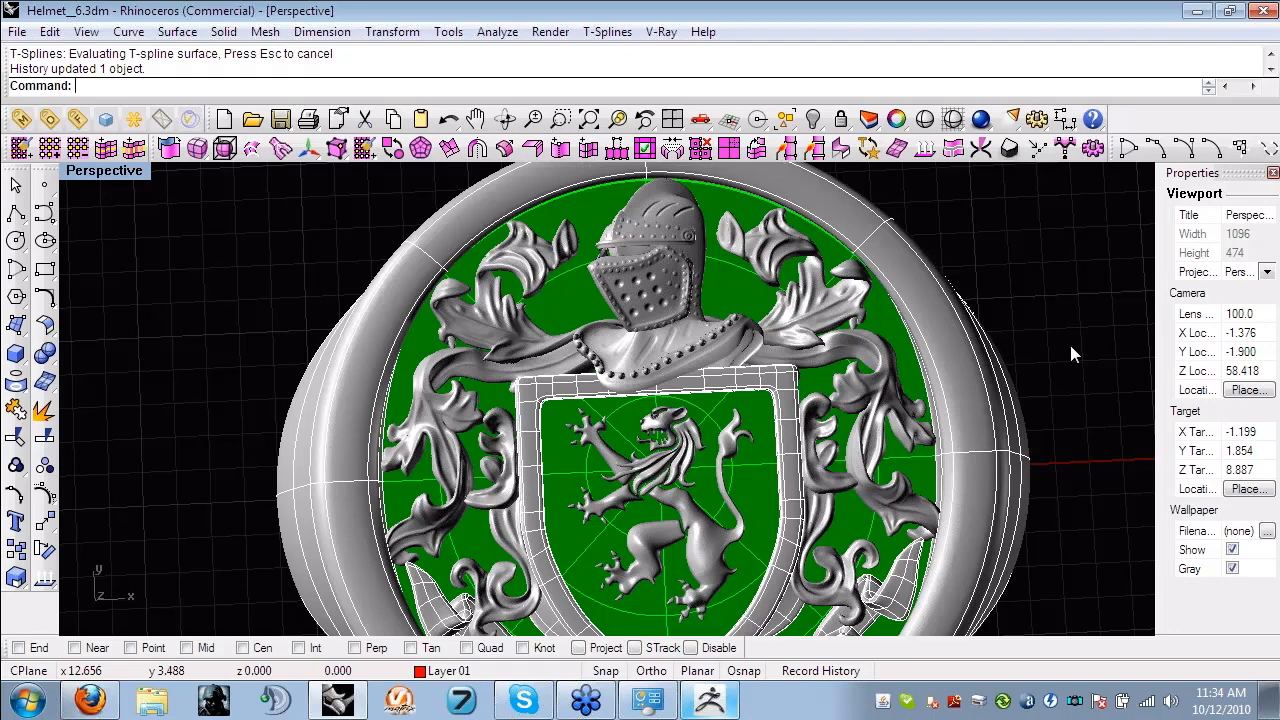
{"action": "right_click_drag", "start_coordinate": [800, 457], "coordinate": [869, 385]}
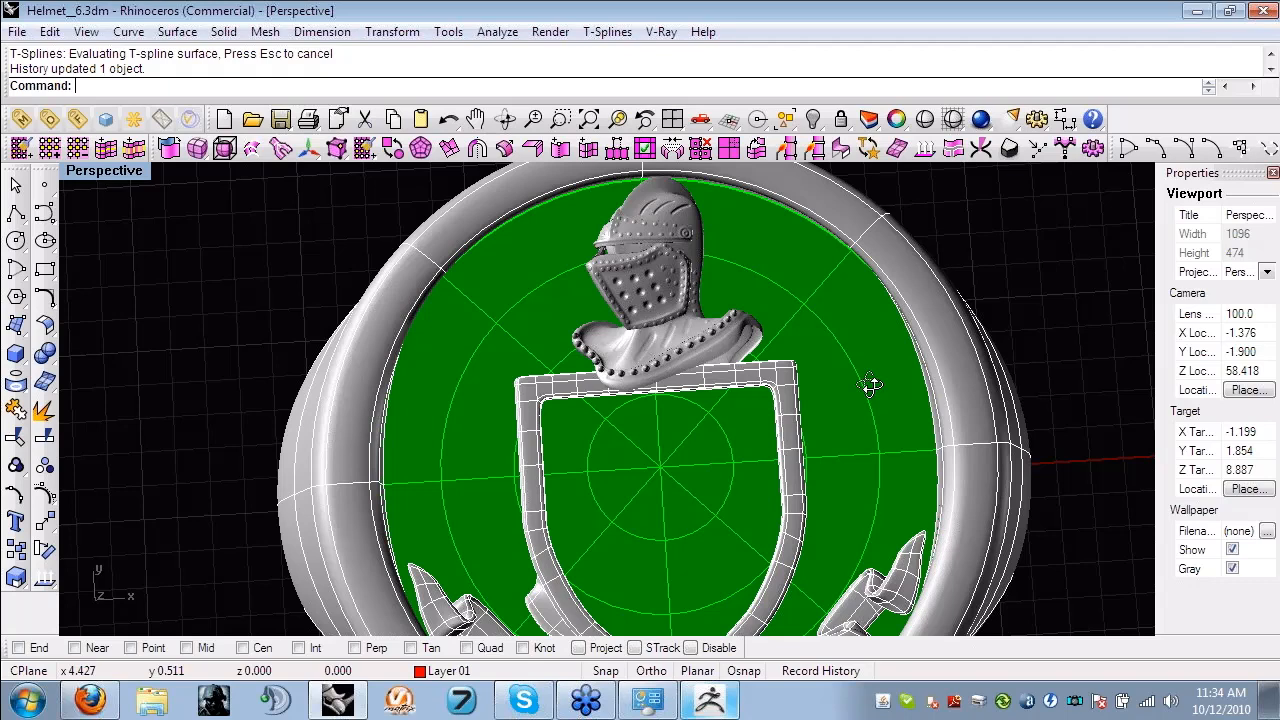
{"action": "right_click_drag", "start_coordinate": [870, 385], "coordinate": [955, 362]}
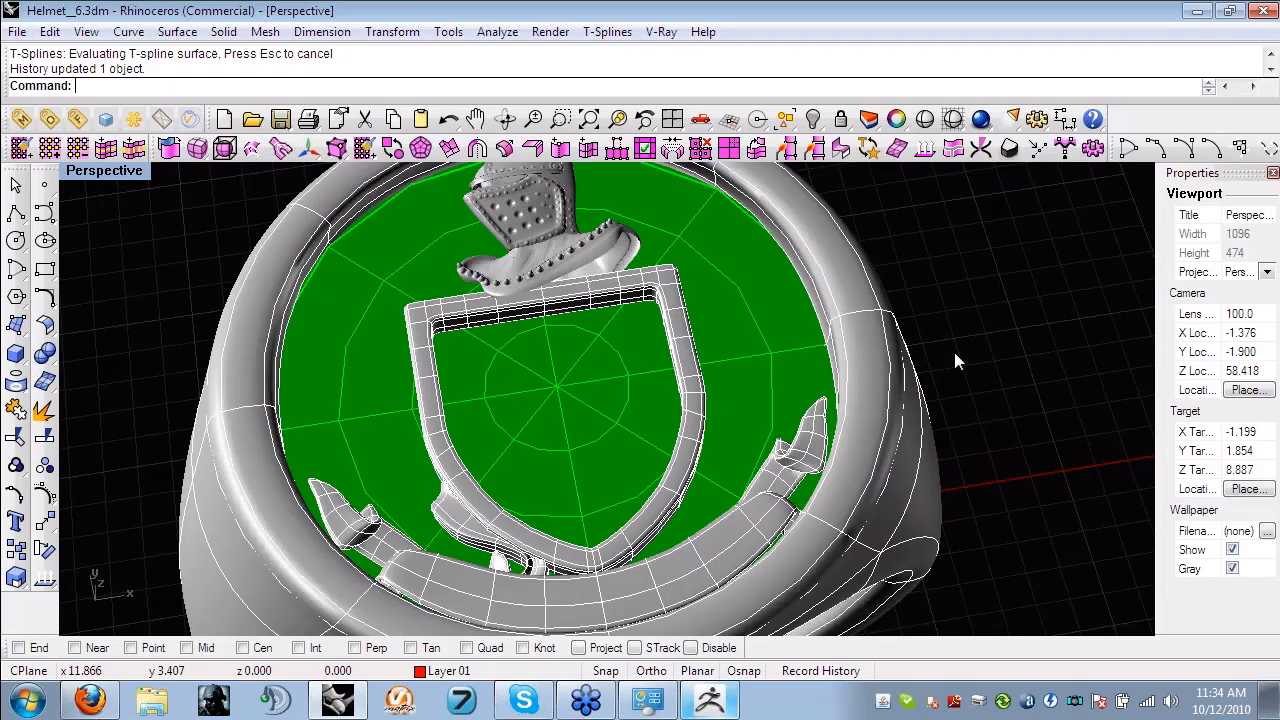
{"action": "mouse_move", "coordinate": [955, 355]}
{"action": "right_mouse_down"}
{"action": "mouse_move", "coordinate": [989, 416]}
{"action": "mouse_move", "coordinate": [978, 345]}
{"action": "right_mouse_up"}
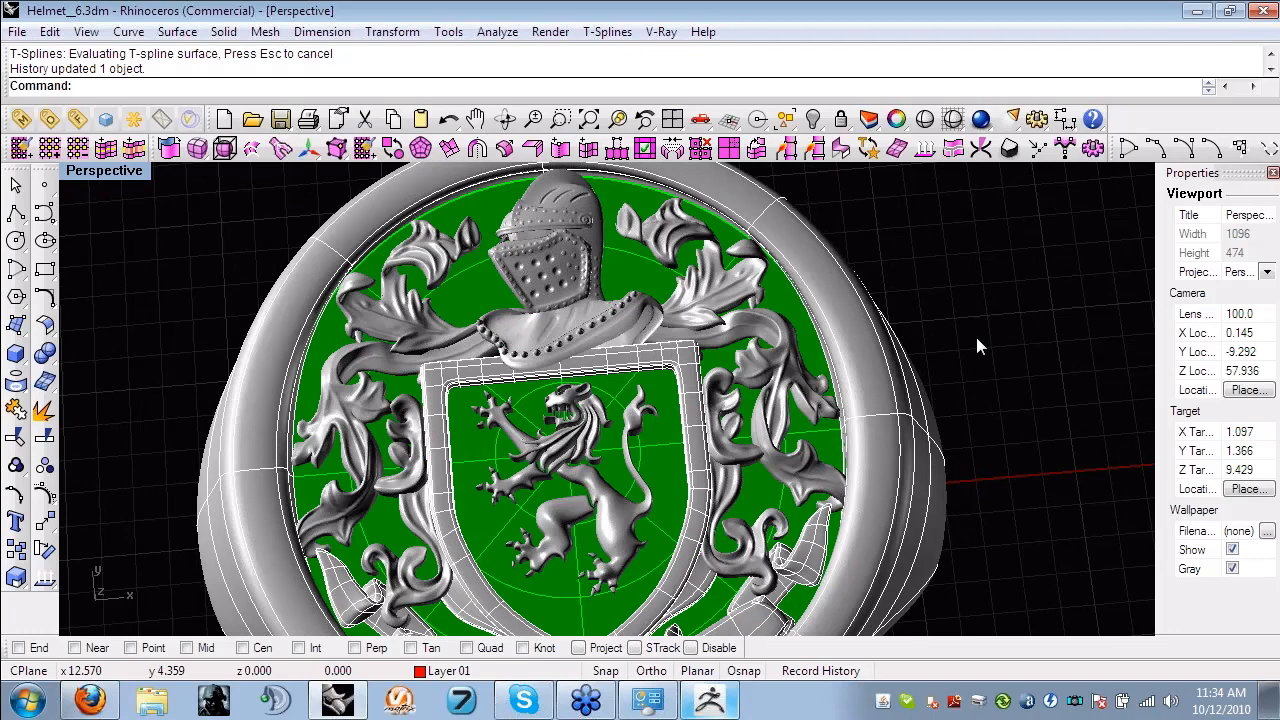
- Examine the whole signet ring from the side and the crest relief from above
{"action": "scroll", "coordinate": [977, 338], "scroll_direction": "down", "scroll_amount": 4}
{"action": "right_click_drag", "start_coordinate": [977, 338], "coordinate": [768, 442]}
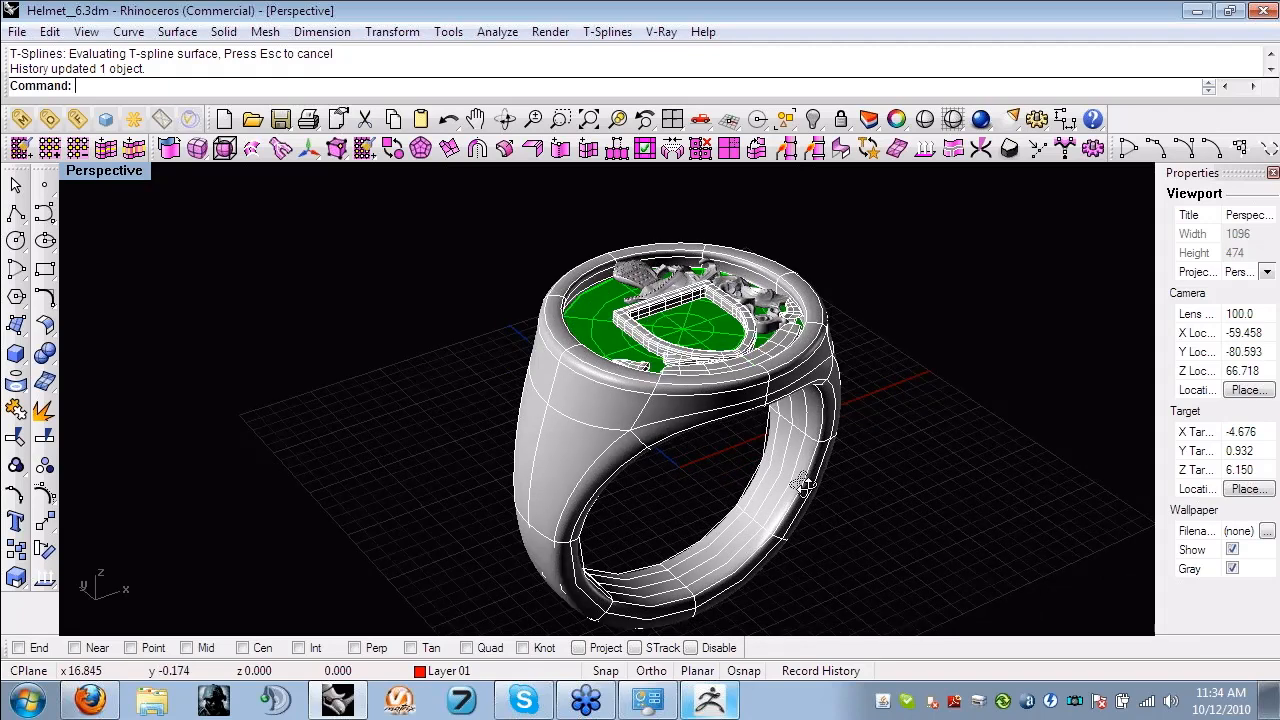
{"action": "right_click_drag", "start_coordinate": [803, 483], "coordinate": [775, 520]}
{"action": "scroll", "coordinate": [880, 378], "scroll_direction": "up", "scroll_amount": 7}
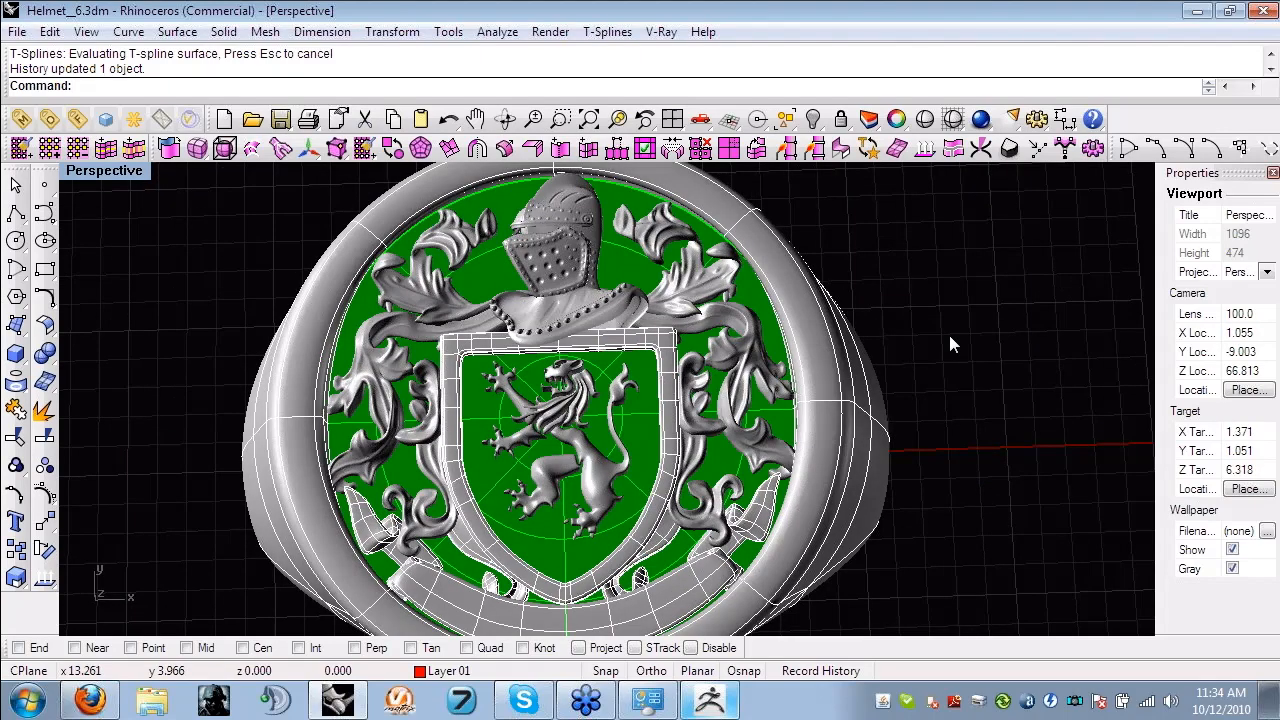
{"action": "scroll", "coordinate": [950, 345], "scroll_direction": "down", "scroll_amount": 2}
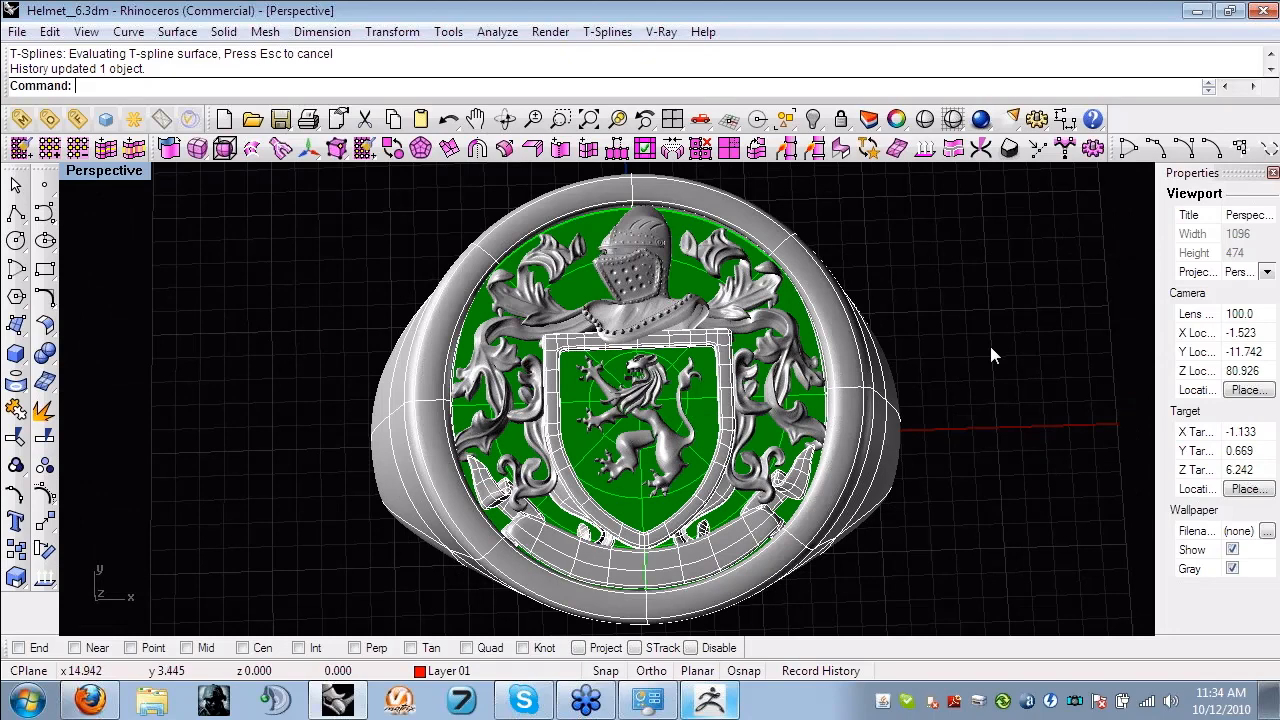
{"action": "right_click_drag", "start_coordinate": [988, 350], "coordinate": [1030, 405]}
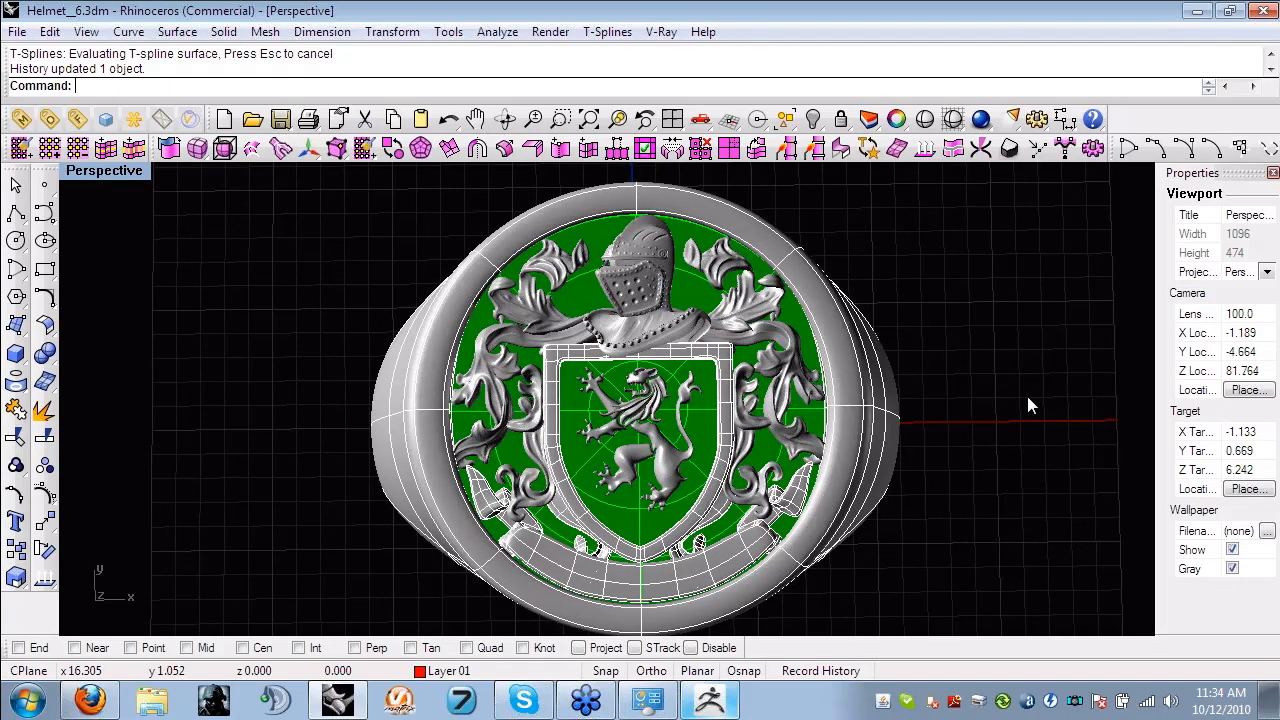
{"action": "scroll", "coordinate": [630, 410], "scroll_direction": "up", "scroll_amount": 4}
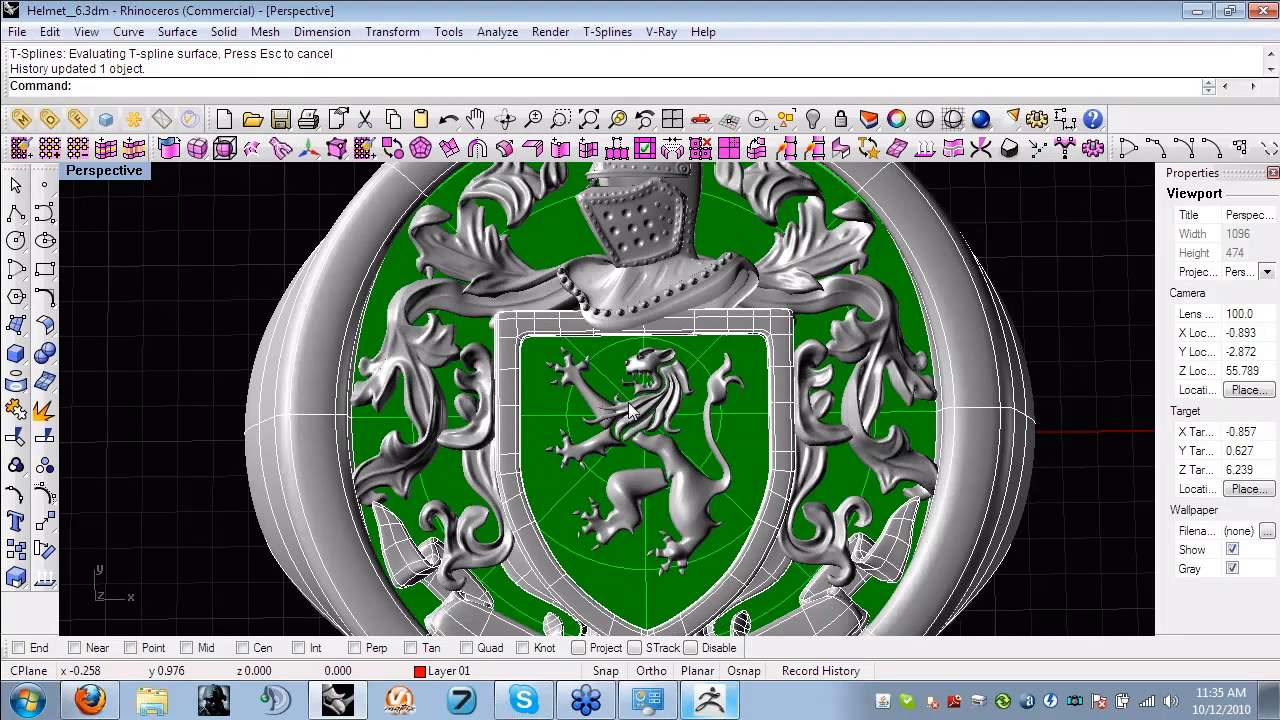
{"action": "scroll", "coordinate": [630, 410], "scroll_direction": "down", "scroll_amount": 4}
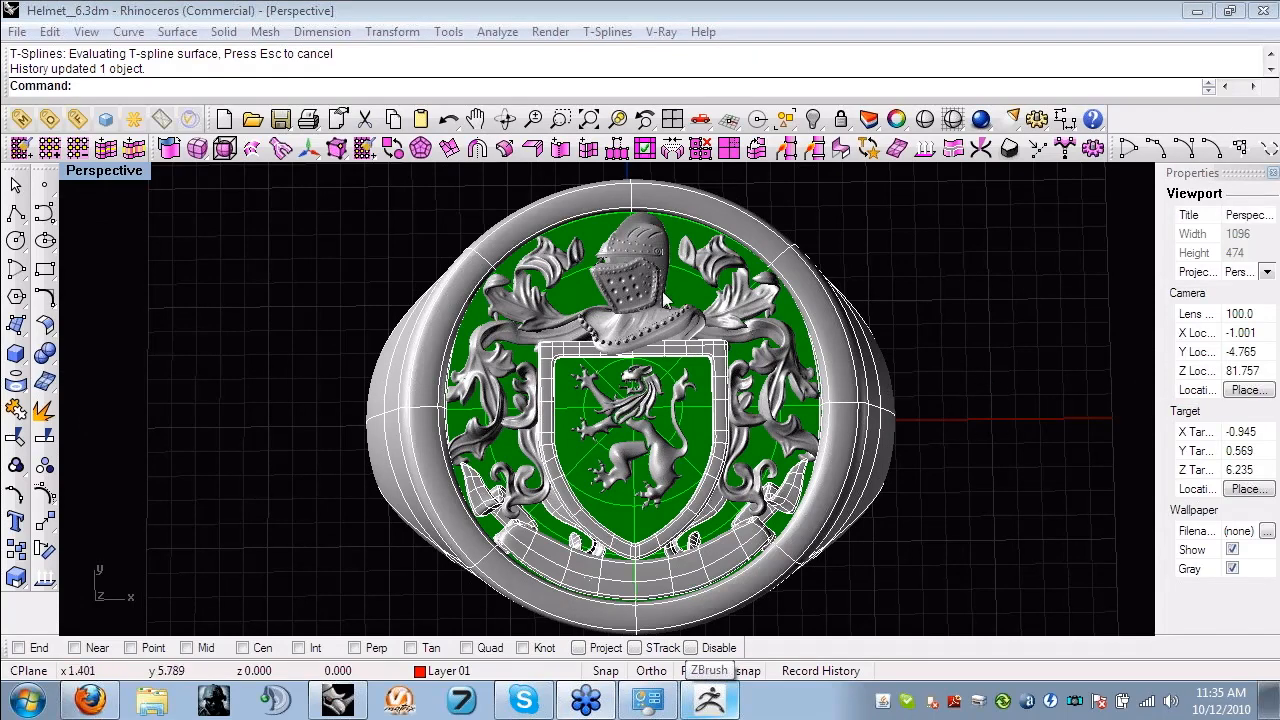
- Select the helmet mesh on the ring and inspect its relief depth at a low angle and up close
{"action": "right_click_drag", "start_coordinate": [622, 430], "coordinate": [682, 444]}
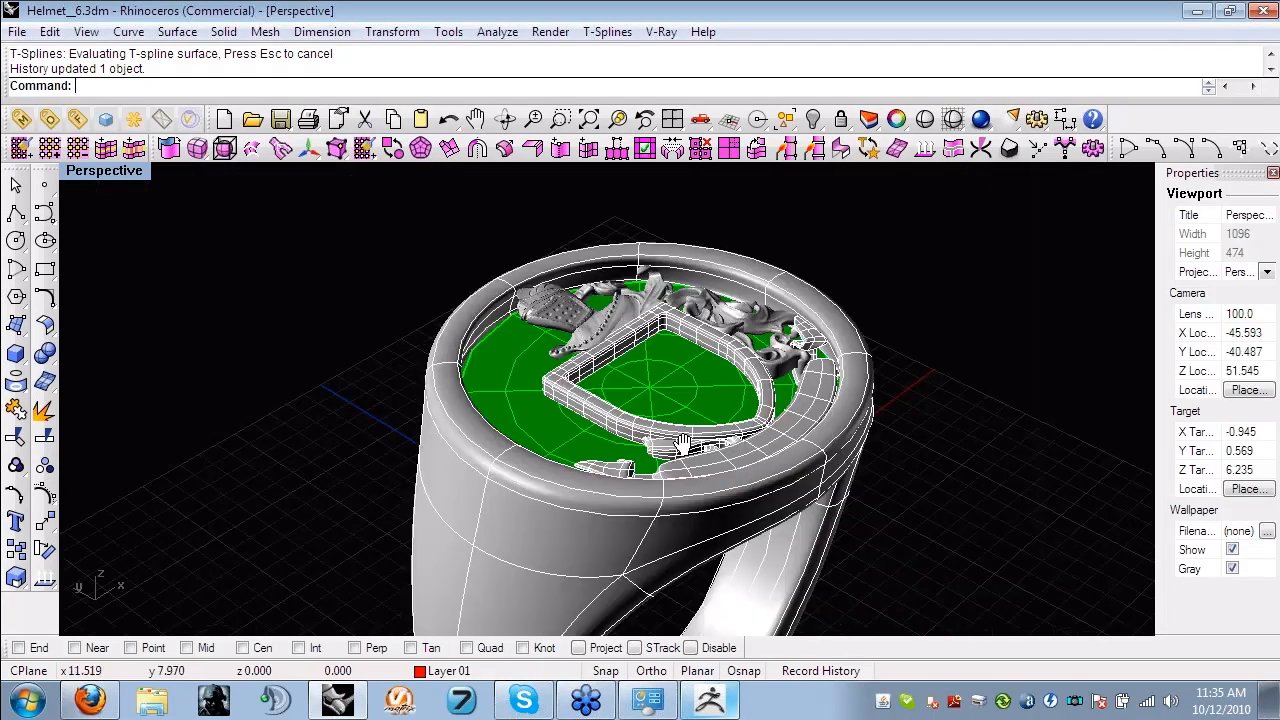
{"action": "left_click", "coordinate": [560, 394]}
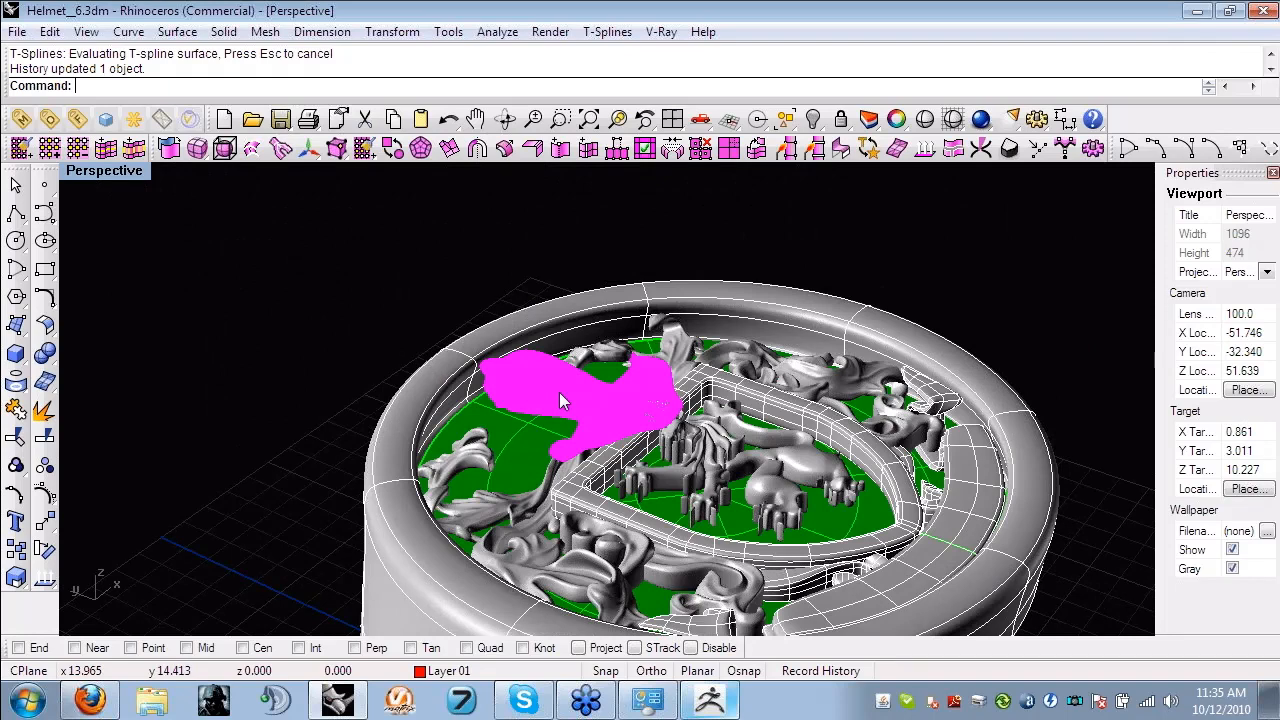
{"action": "right_click_drag", "start_coordinate": [559, 392], "coordinate": [637, 385]}
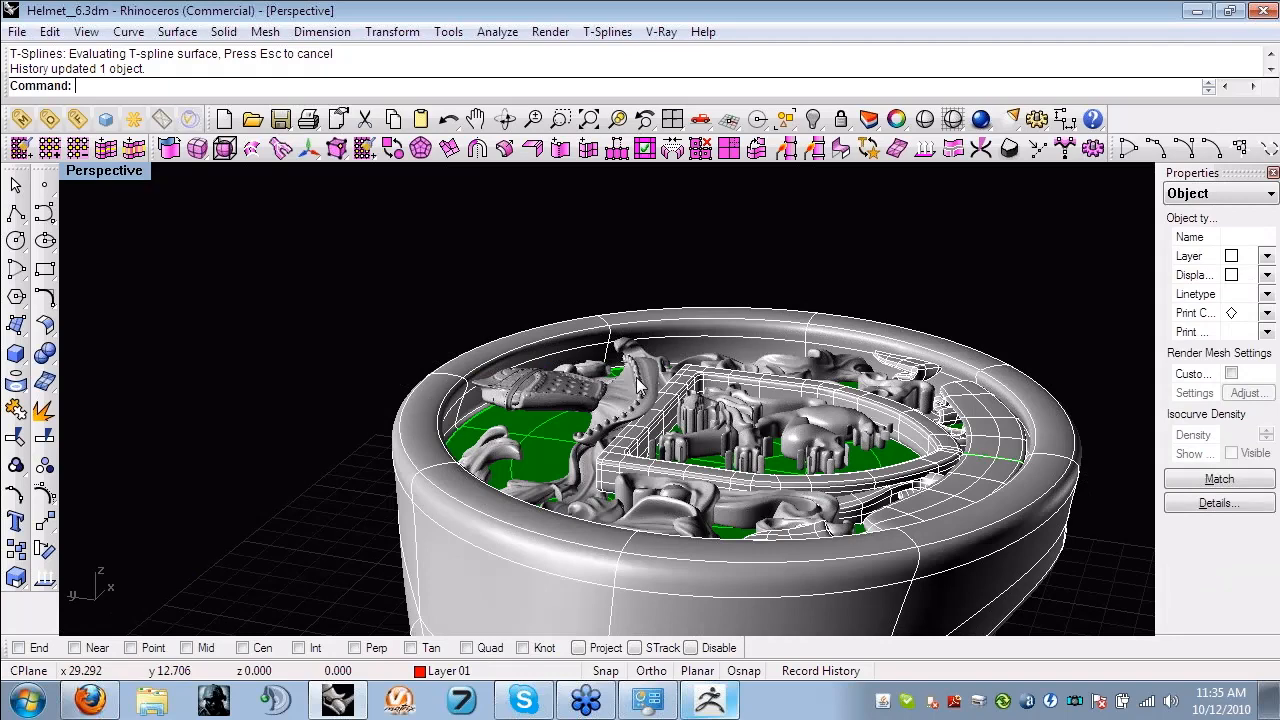
{"action": "scroll", "coordinate": [637, 385], "scroll_direction": "up", "scroll_amount": 5}
{"action": "right_click_drag", "start_coordinate": [637, 385], "coordinate": [803, 209]}
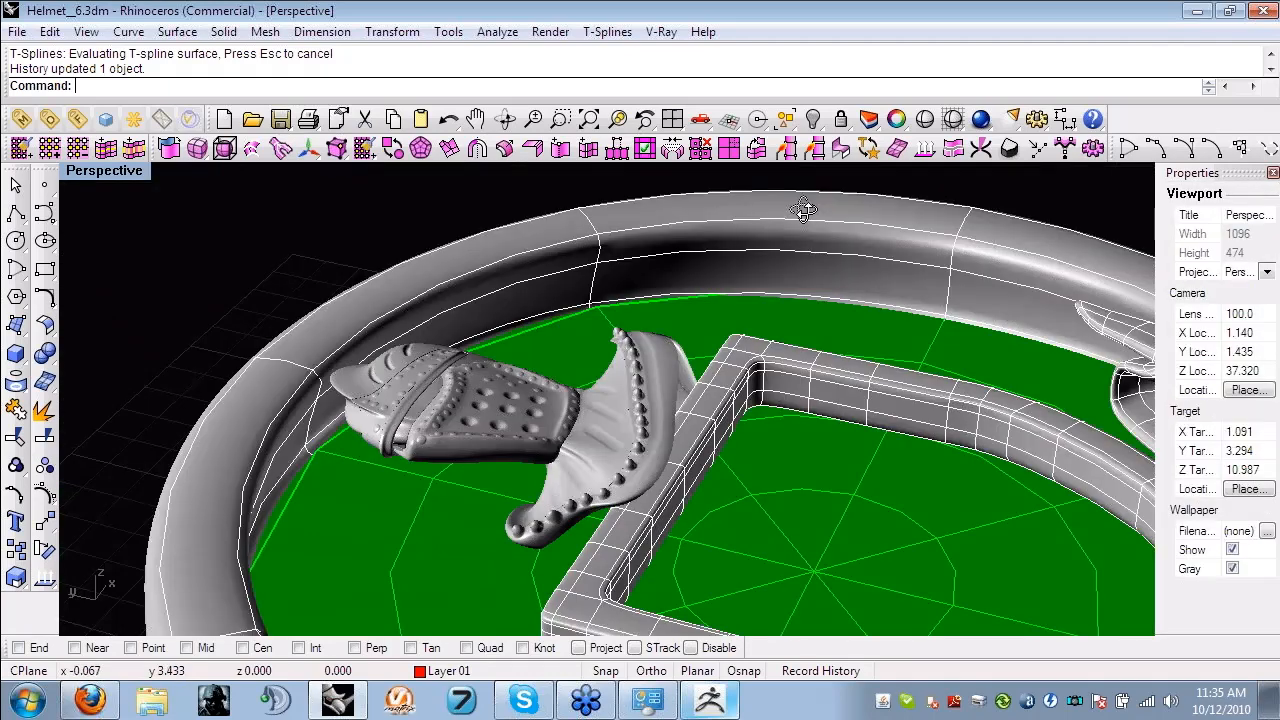
- Open Helmet__2.3dm from the Helmet folder and restore the four-viewport layout
{"action": "left_click", "coordinate": [17, 31]}
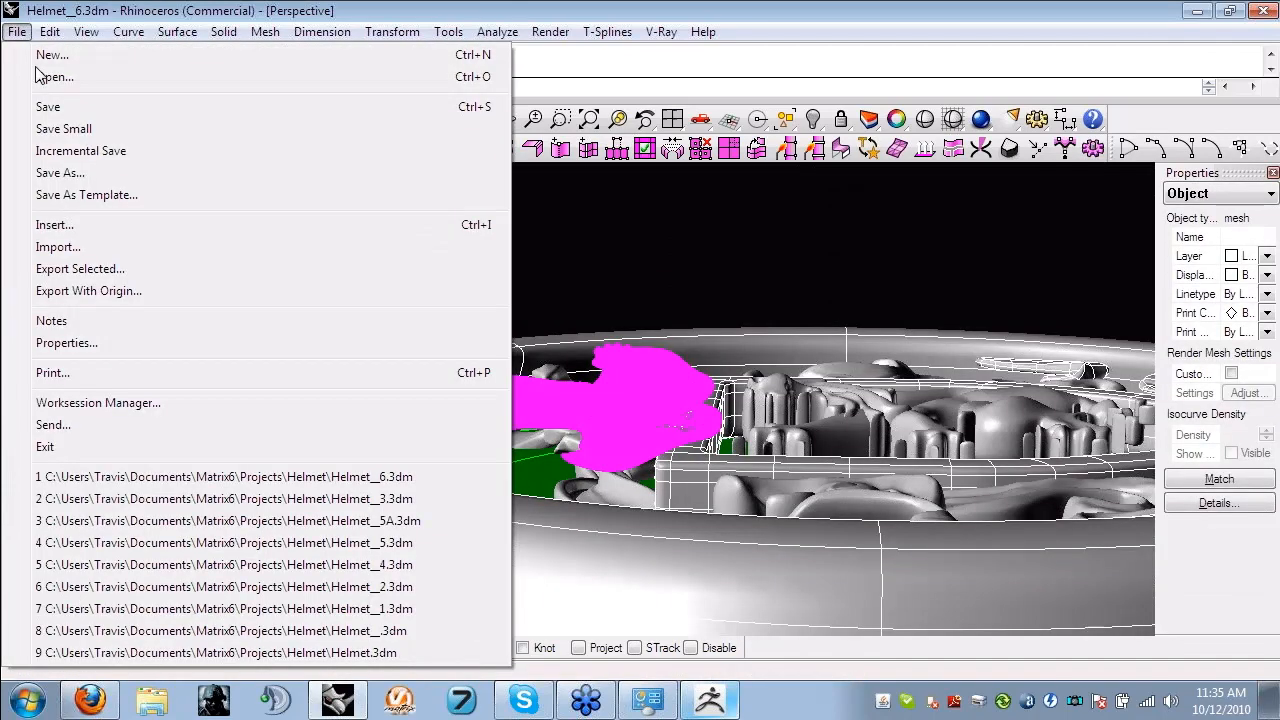
{"action": "left_click", "coordinate": [40, 76]}
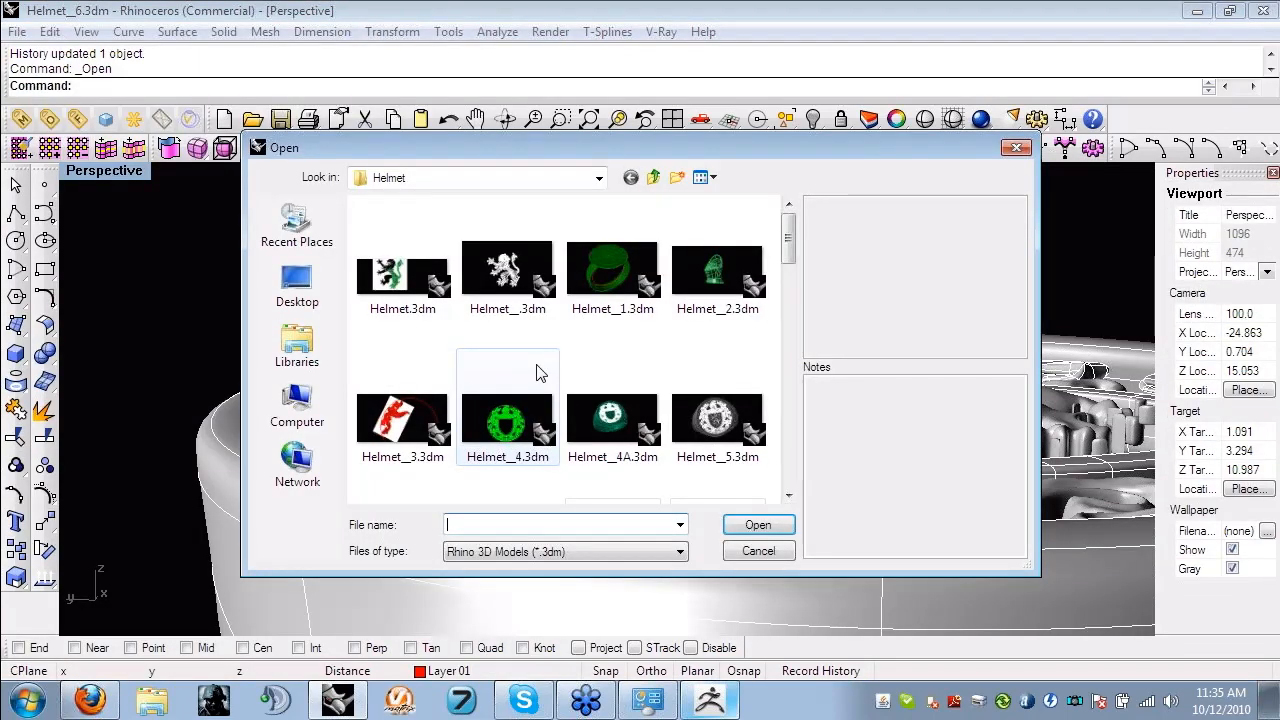
{"action": "double_click", "coordinate": [717, 270]}
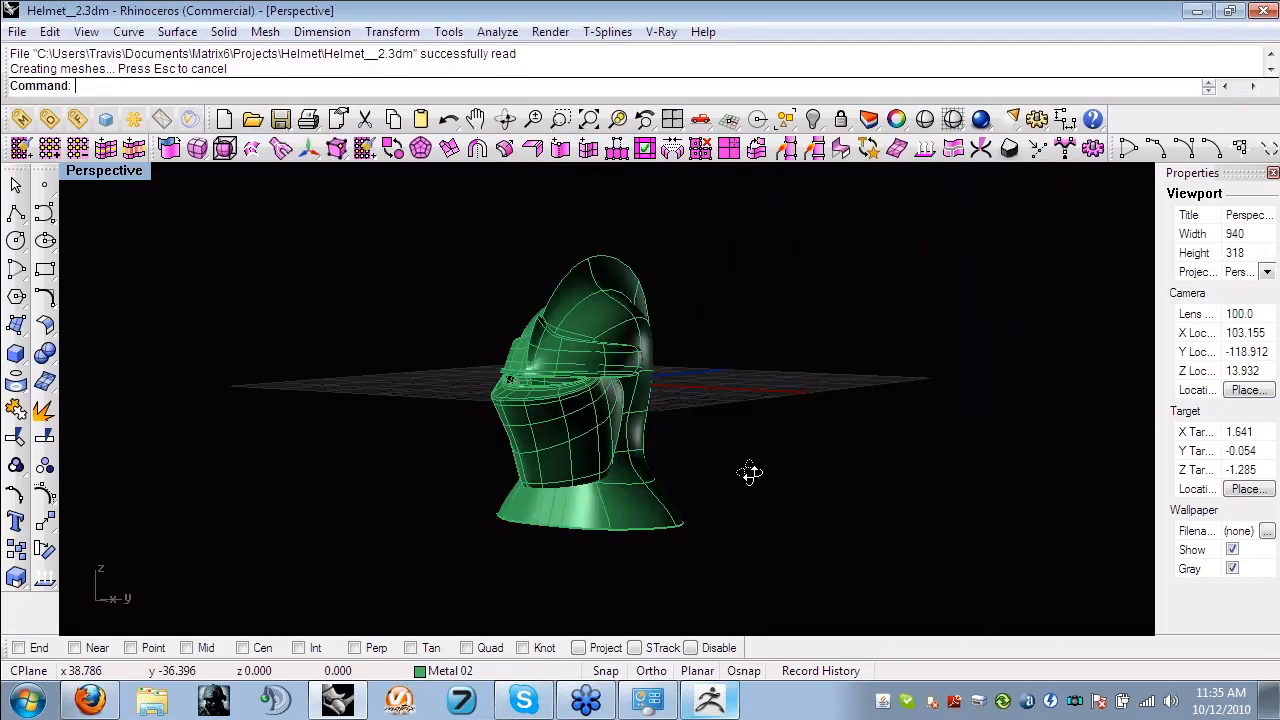
{"action": "right_click_drag", "start_coordinate": [750, 472], "coordinate": [585, 565]}
{"action": "double_click", "coordinate": [92, 174]}
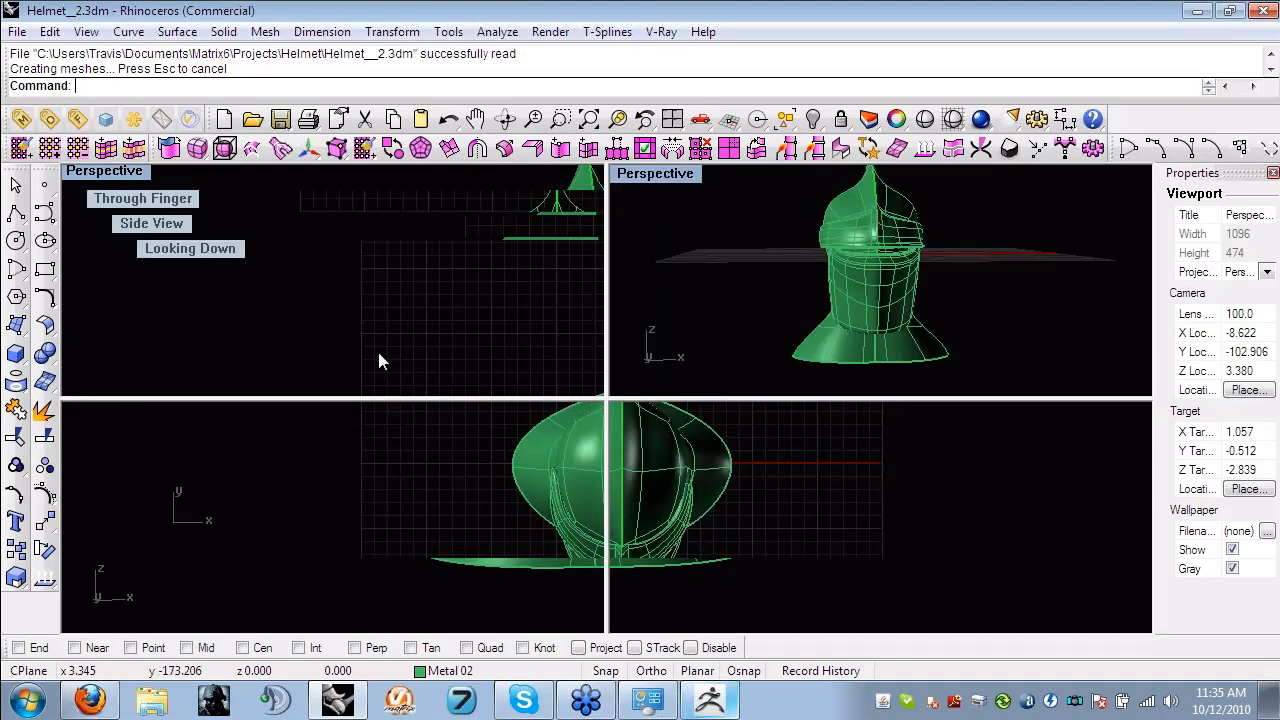
- Select the whole helmet and rotate it about the origin in the Looking Down view to a three-quarter pose
{"action": "right_click_drag", "start_coordinate": [435, 285], "coordinate": [432, 283]}
{"action": "left_click_drag", "start_coordinate": [296, 211], "coordinate": [449, 354]}
{"action": "right_click_drag", "start_coordinate": [498, 335], "coordinate": [490, 308]}
{"action": "type", "text": "r"}
{"action": "key", "text": "Return"}
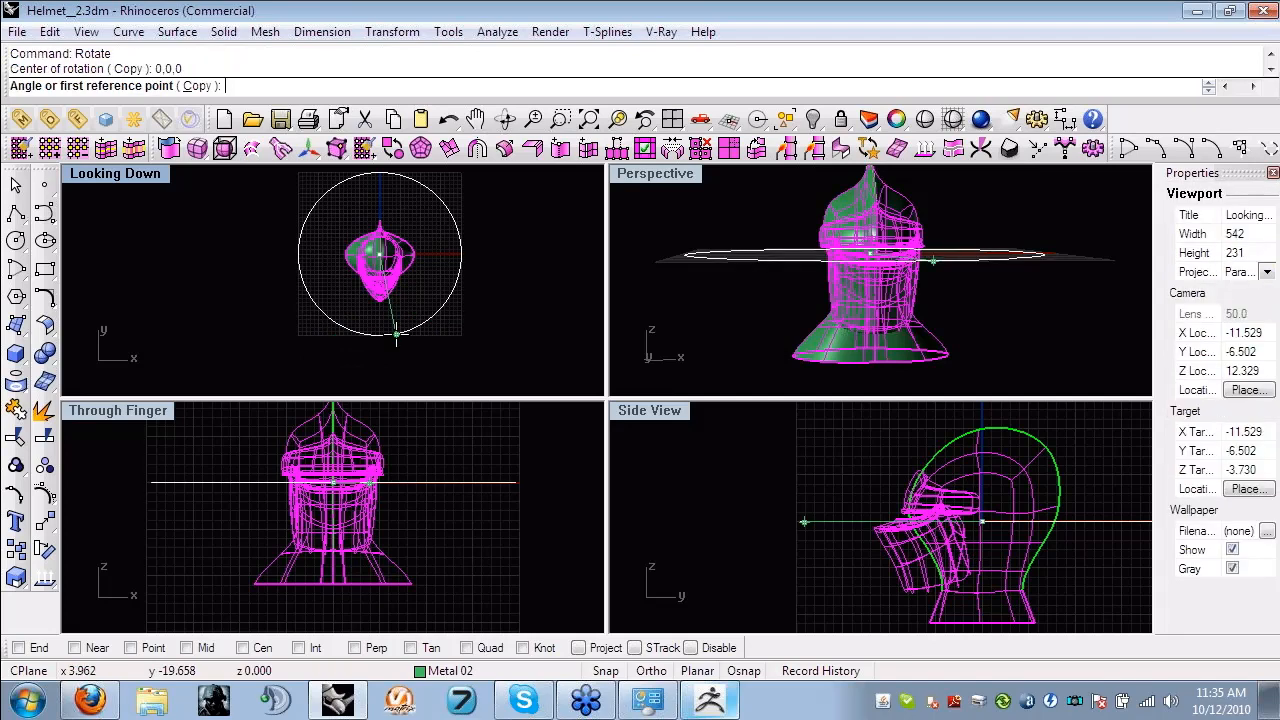
{"action": "left_click", "coordinate": [379, 350]}
{"action": "left_click", "coordinate": [398, 349]}
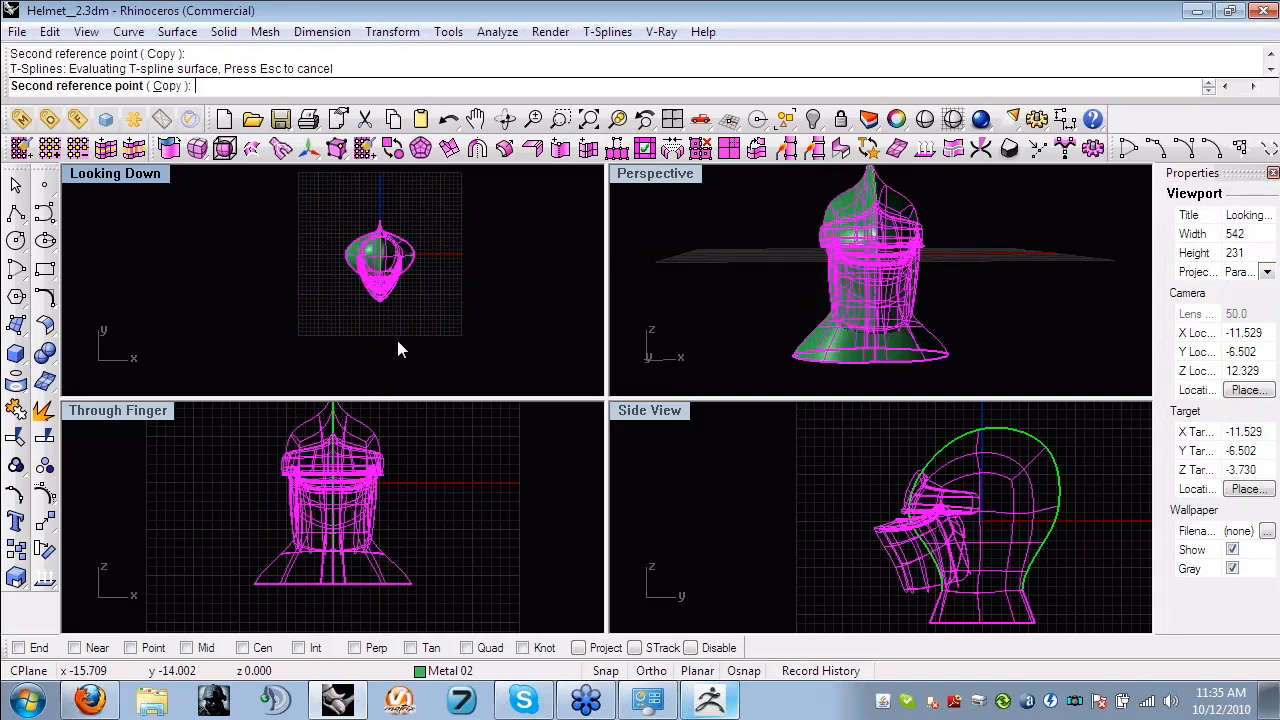
- Set the Through Finger viewport to shaded display
{"action": "right_click", "coordinate": [130, 413]}
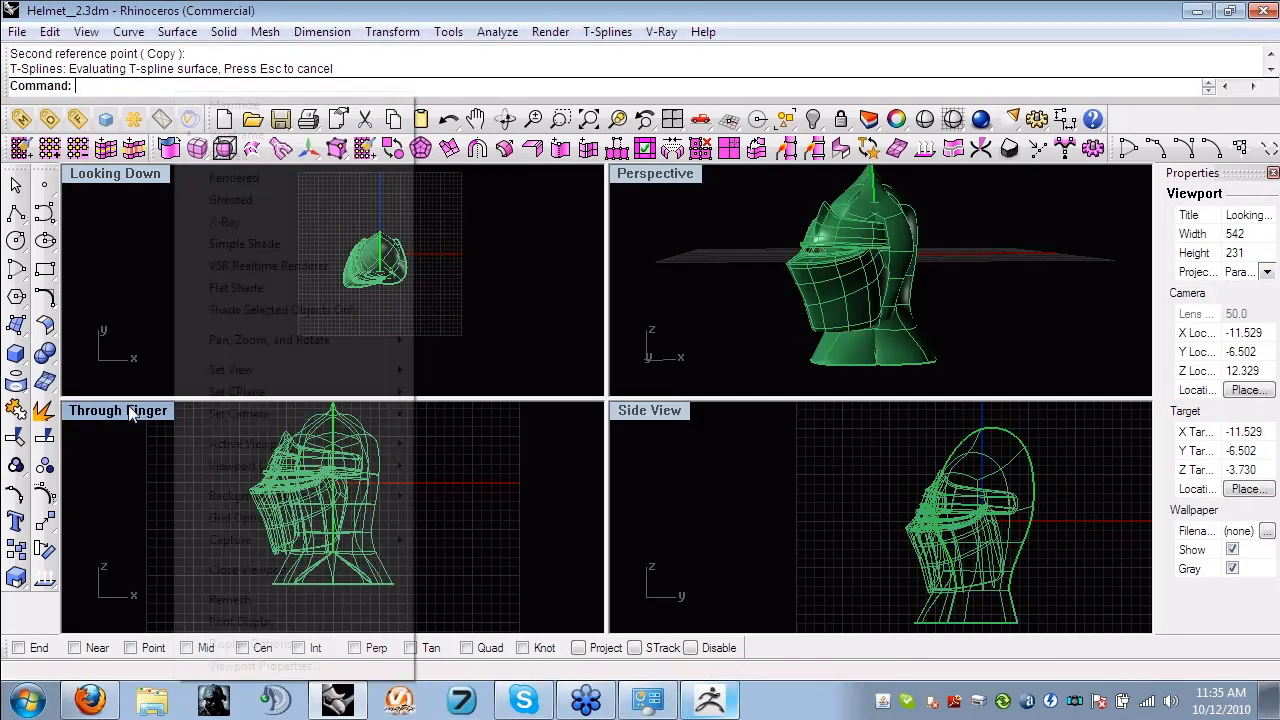
{"action": "left_click", "coordinate": [235, 155]}
{"action": "right_click_drag", "start_coordinate": [1122, 604], "coordinate": [1052, 551]}
- Flatten the whole helmet front to back with Scale1D in the Looking Down view
{"action": "left_click_drag", "start_coordinate": [1077, 609], "coordinate": [820, 478]}
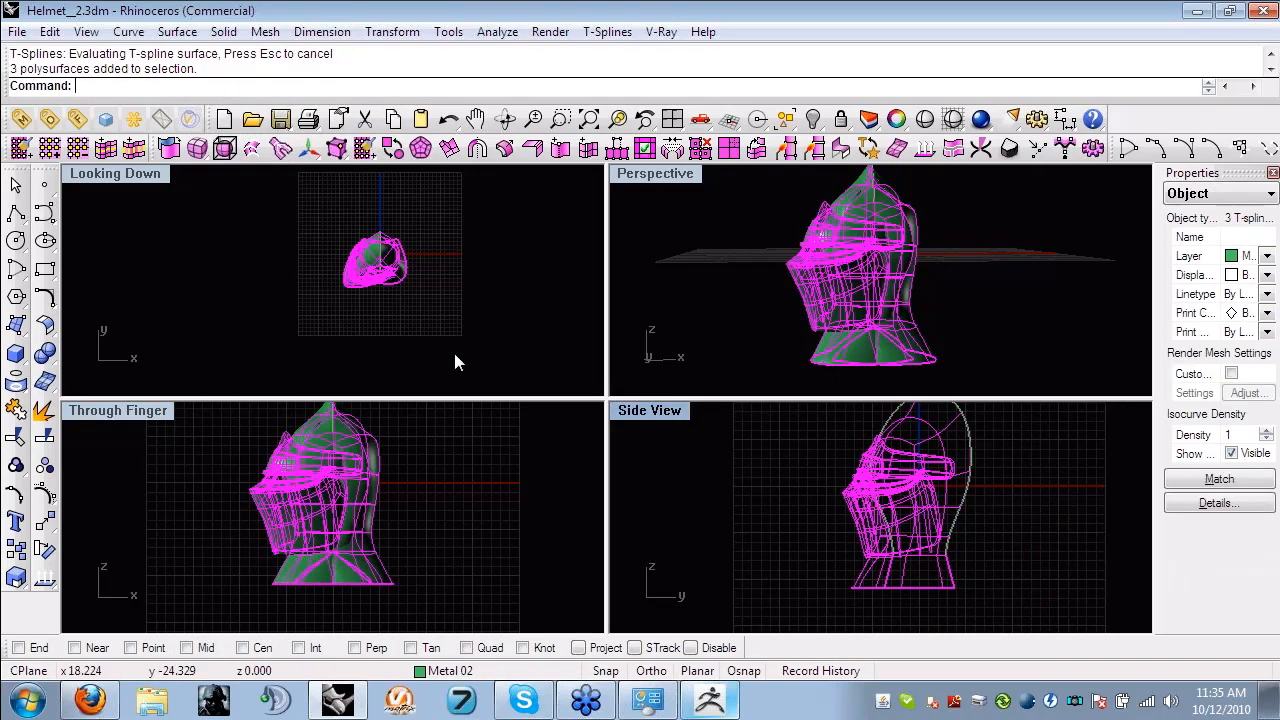
{"action": "scroll", "coordinate": [405, 266], "scroll_direction": "up", "scroll_amount": 4}
{"action": "right_click_drag", "start_coordinate": [405, 267], "coordinate": [413, 288]}
{"action": "key", "text": "Return"}
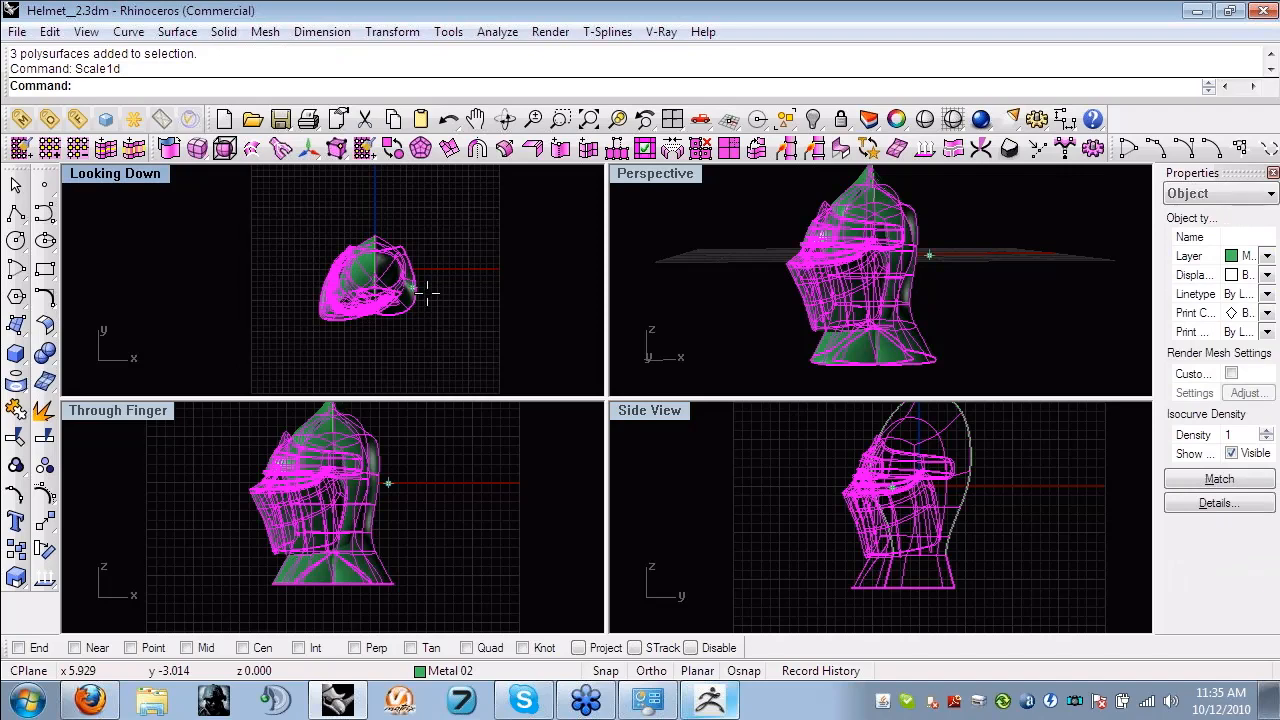
{"action": "left_click", "coordinate": [415, 321]}
{"action": "left_click", "coordinate": [415, 197]}
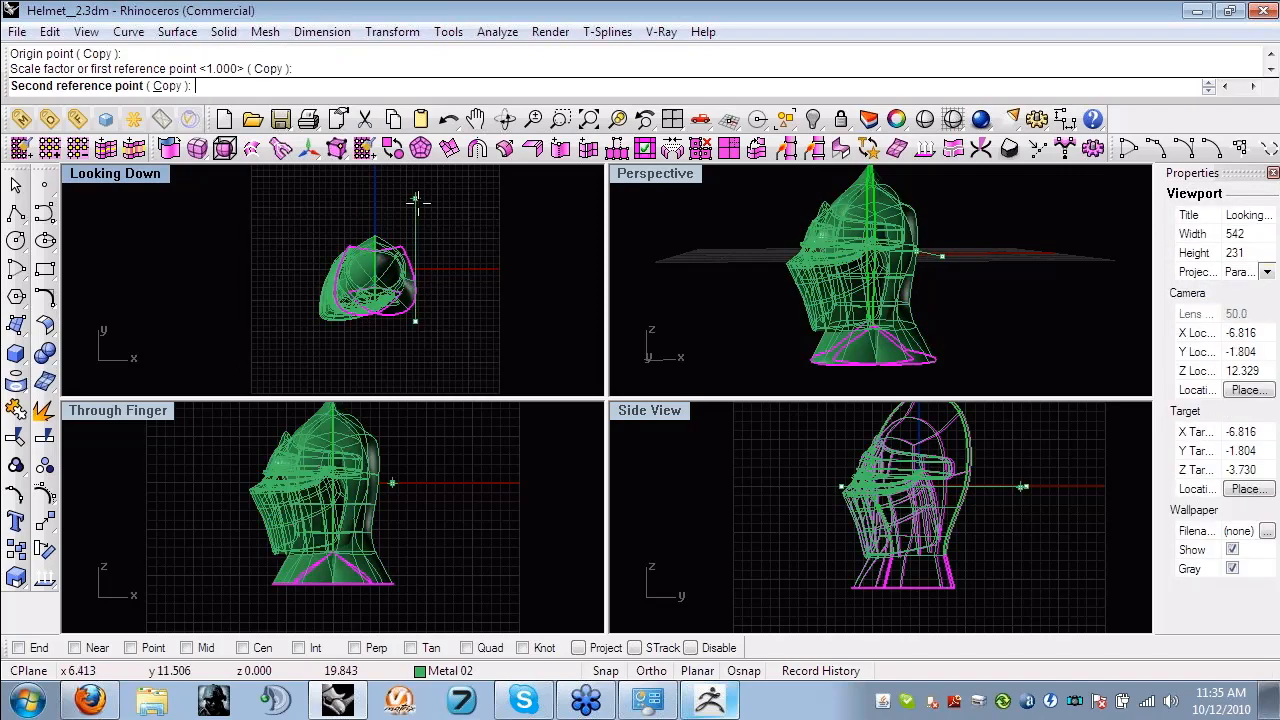
{"action": "left_click", "coordinate": [408, 270]}
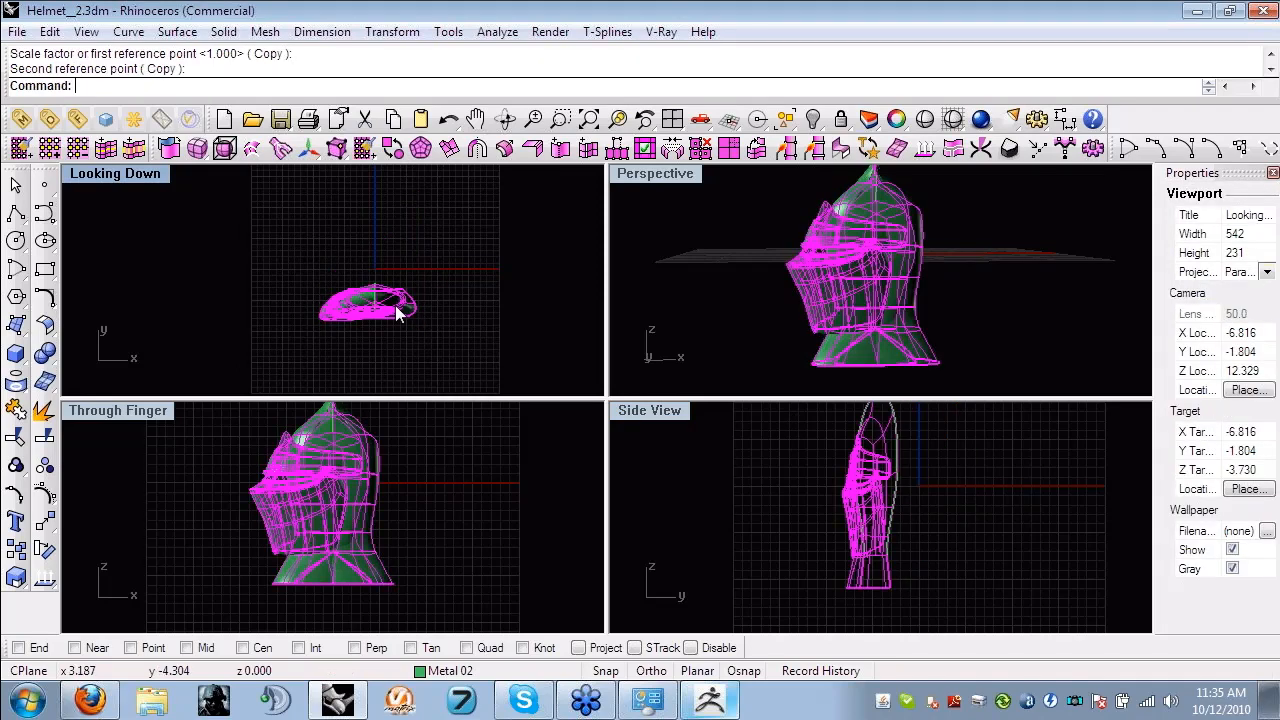
- View the flattened helmet in perspective, then undo the drag, the Scale1D flattening and the rotation
{"action": "left_click", "coordinate": [783, 303]}
{"action": "right_click_drag", "start_coordinate": [783, 303], "coordinate": [742, 168]}
{"action": "key", "text": "ctrl+z"}
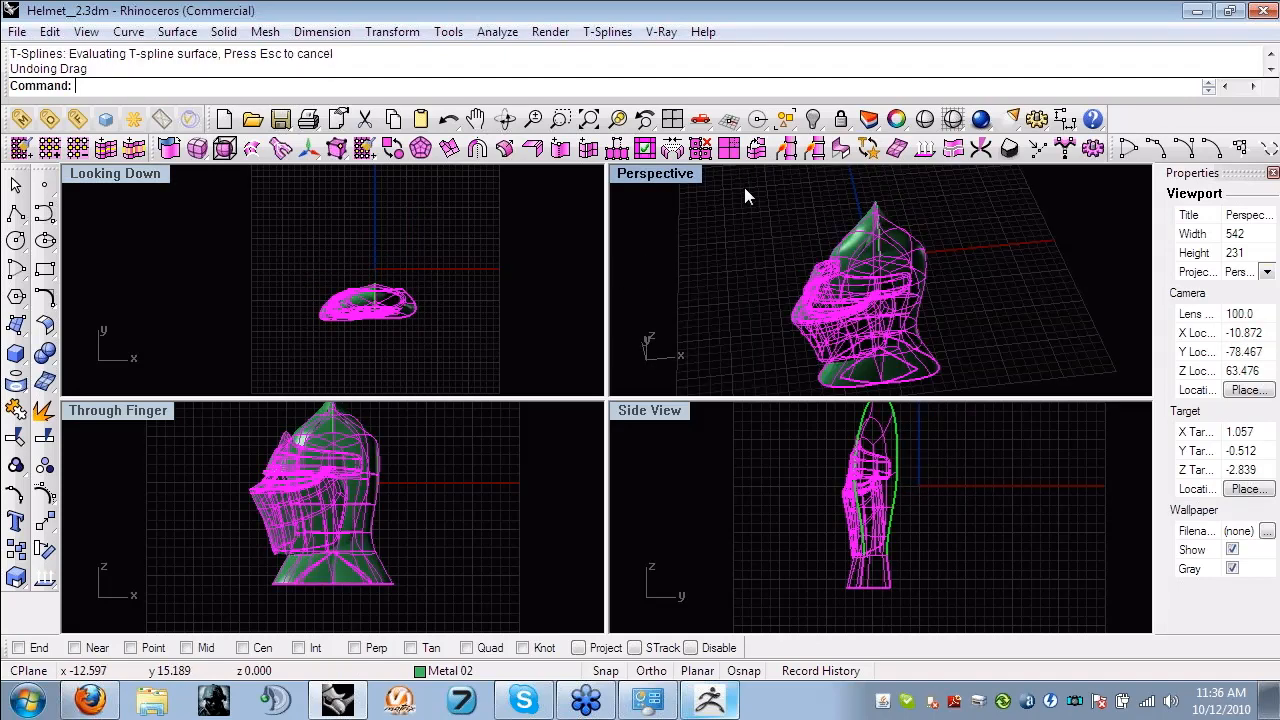
{"action": "key", "text": "ctrl+z"}
{"action": "key", "text": "ctrl+z"}
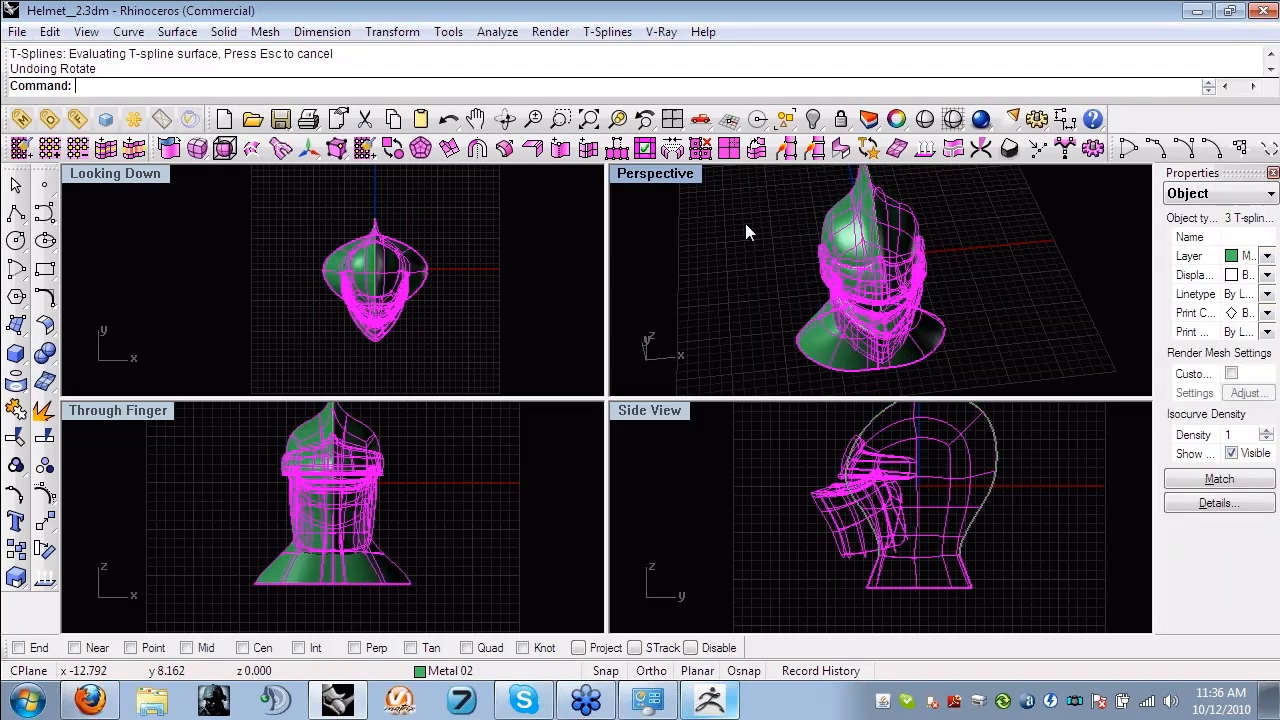
- Turn off T-Splines symmetry on the helmet's dome surface
{"action": "key", "text": "Escape"}
{"action": "left_click", "coordinate": [826, 226]}
{"action": "right_click", "coordinate": [477, 148]}
{"action": "left_click", "coordinate": [792, 225]}
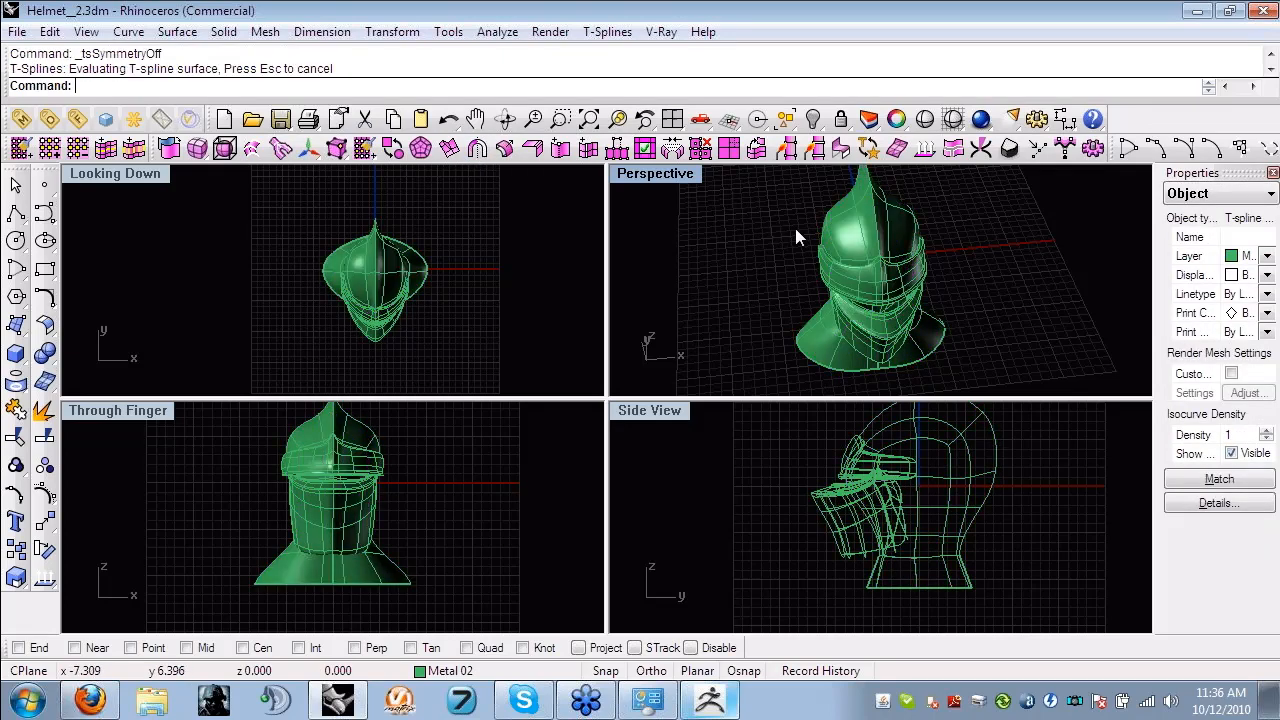
- Select the whole helmet and rotate it about the origin 0,0,0 in the Looking Down view to a three-quarter pose
{"action": "left_click_drag", "start_coordinate": [943, 375], "coordinate": [765, 190]}
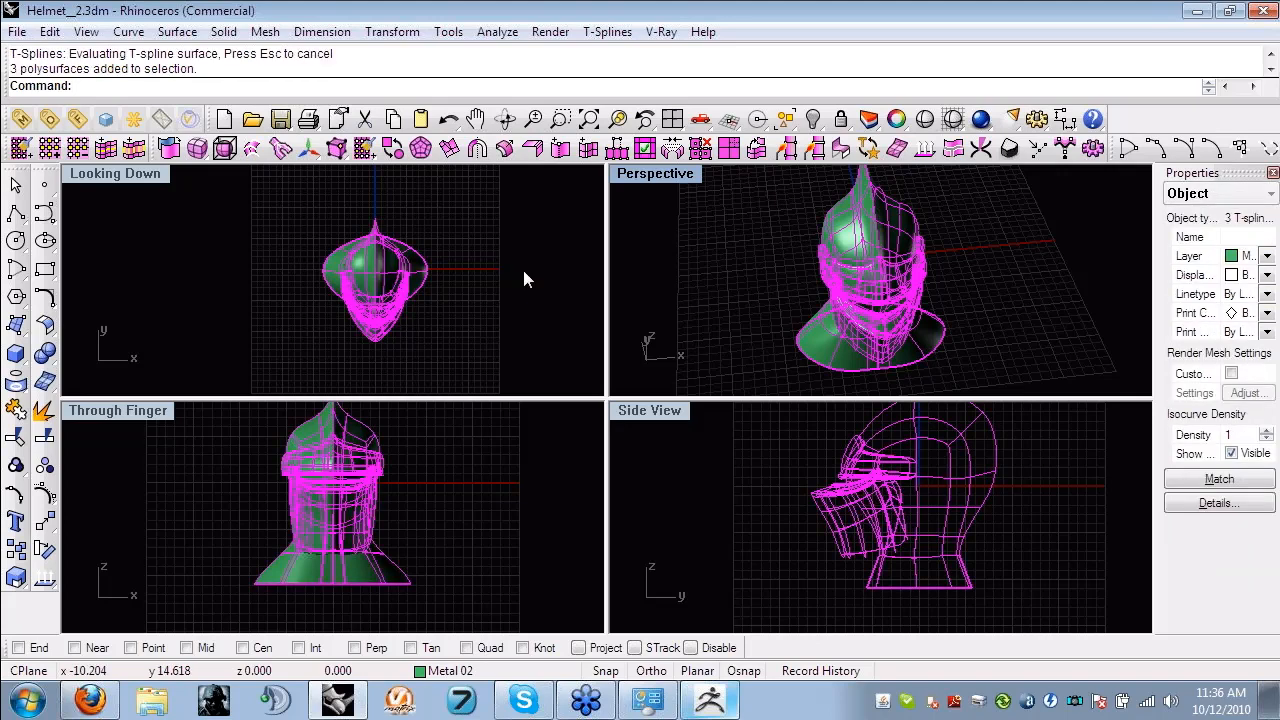
{"action": "right_click_drag", "start_coordinate": [514, 269], "coordinate": [502, 285]}
{"action": "key", "text": "F5"}
{"action": "left_click", "coordinate": [363, 373]}
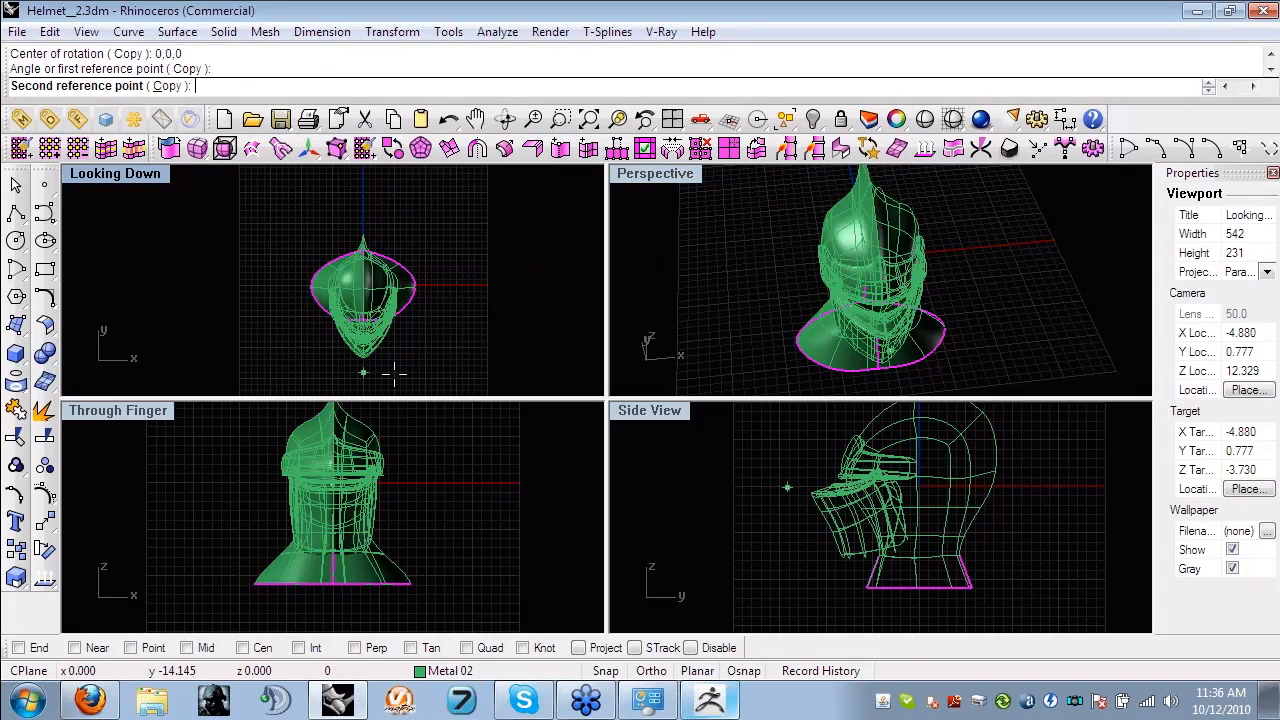
{"action": "left_click", "coordinate": [479, 369]}
- Flatten all parts of the rotated helmet front to back with Scale1D in the Looking Down view
{"action": "left_click_drag", "start_coordinate": [470, 612], "coordinate": [231, 452]}
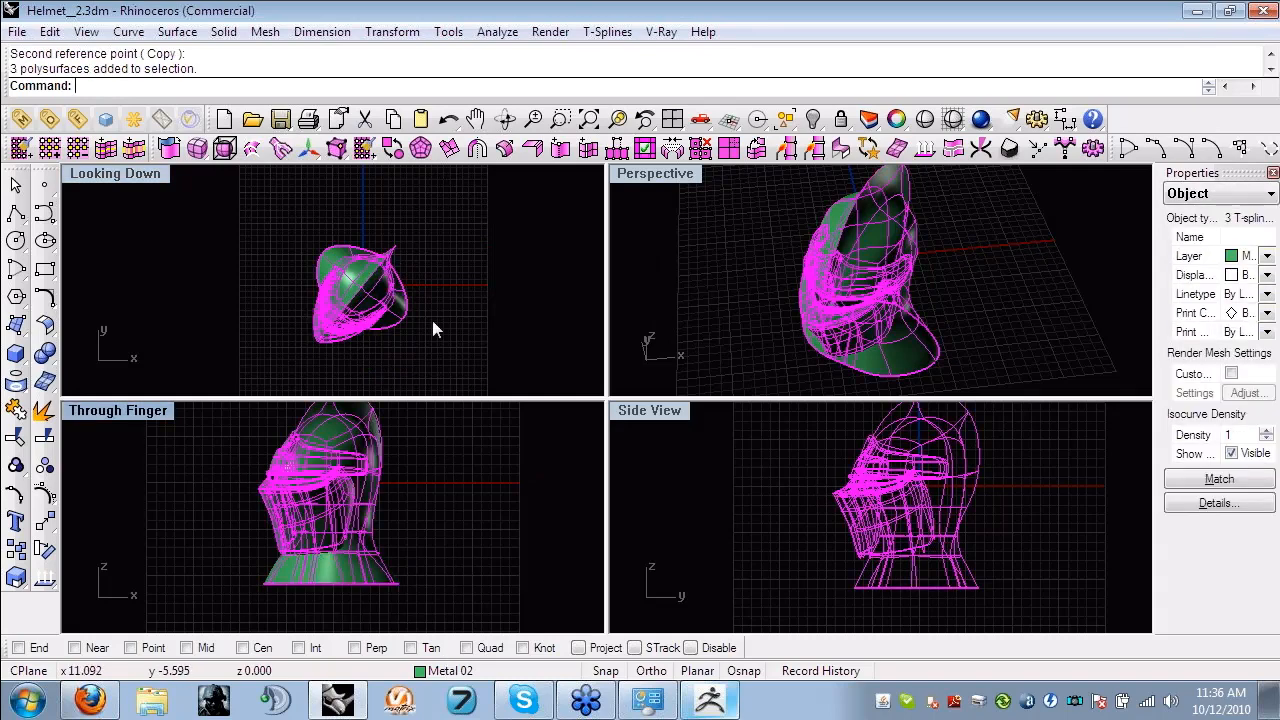
{"action": "type", "text": "Scale1d"}
{"action": "key", "text": "Return"}
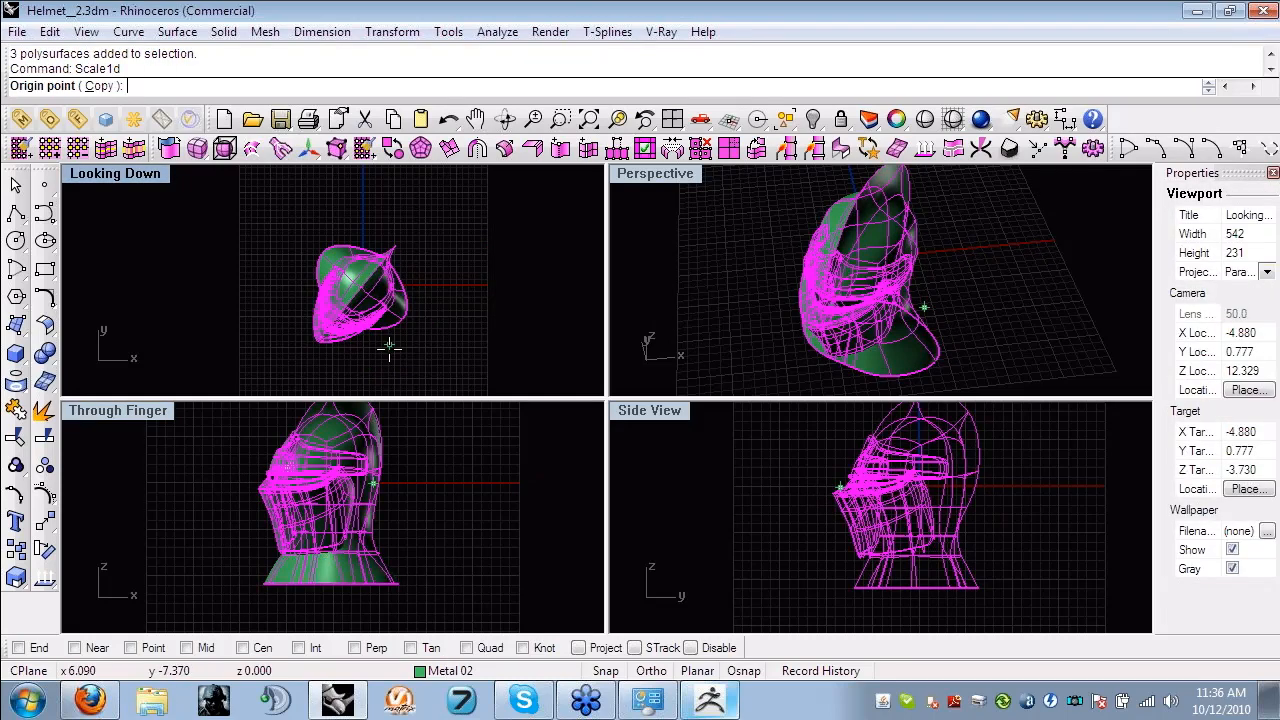
{"action": "left_click", "coordinate": [389, 345]}
{"action": "left_click", "coordinate": [423, 289]}
{"action": "left_click", "coordinate": [400, 363]}
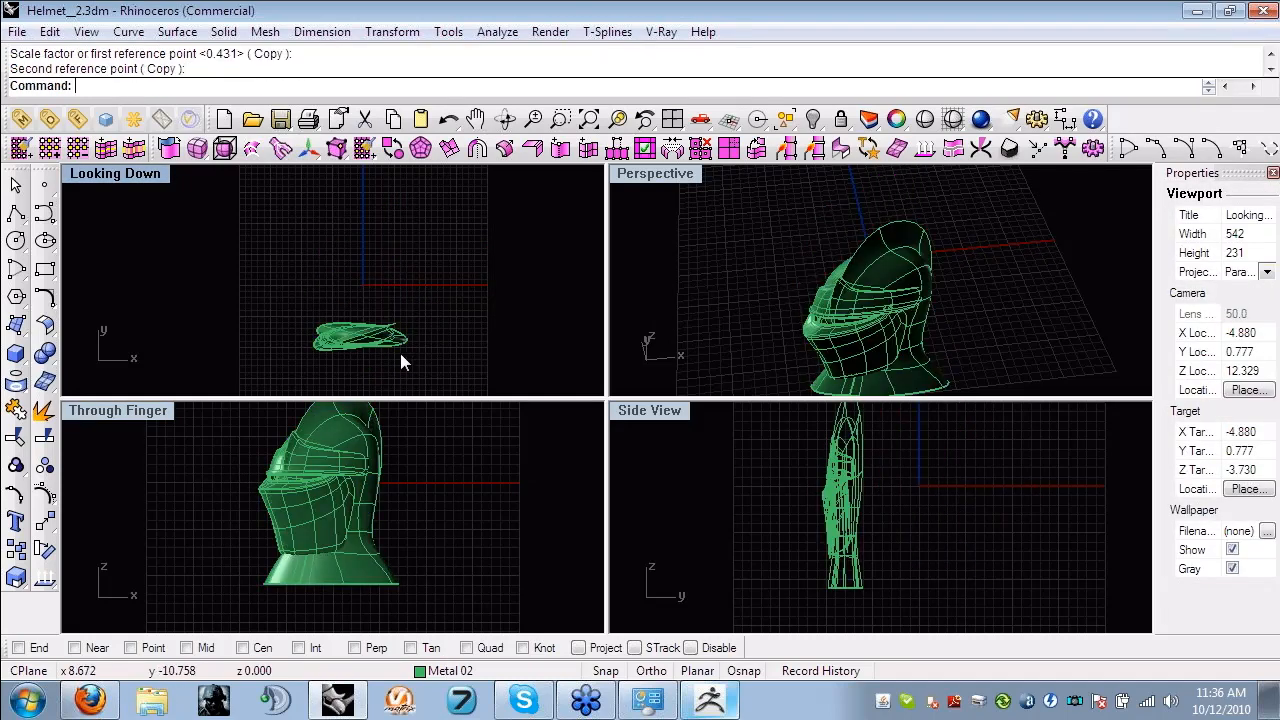
- Move the flattened helmet back onto the red axis in the Looking Down view and inspect the relief in perspective and from above
{"action": "left_click_drag", "start_coordinate": [400, 353], "coordinate": [357, 286]}
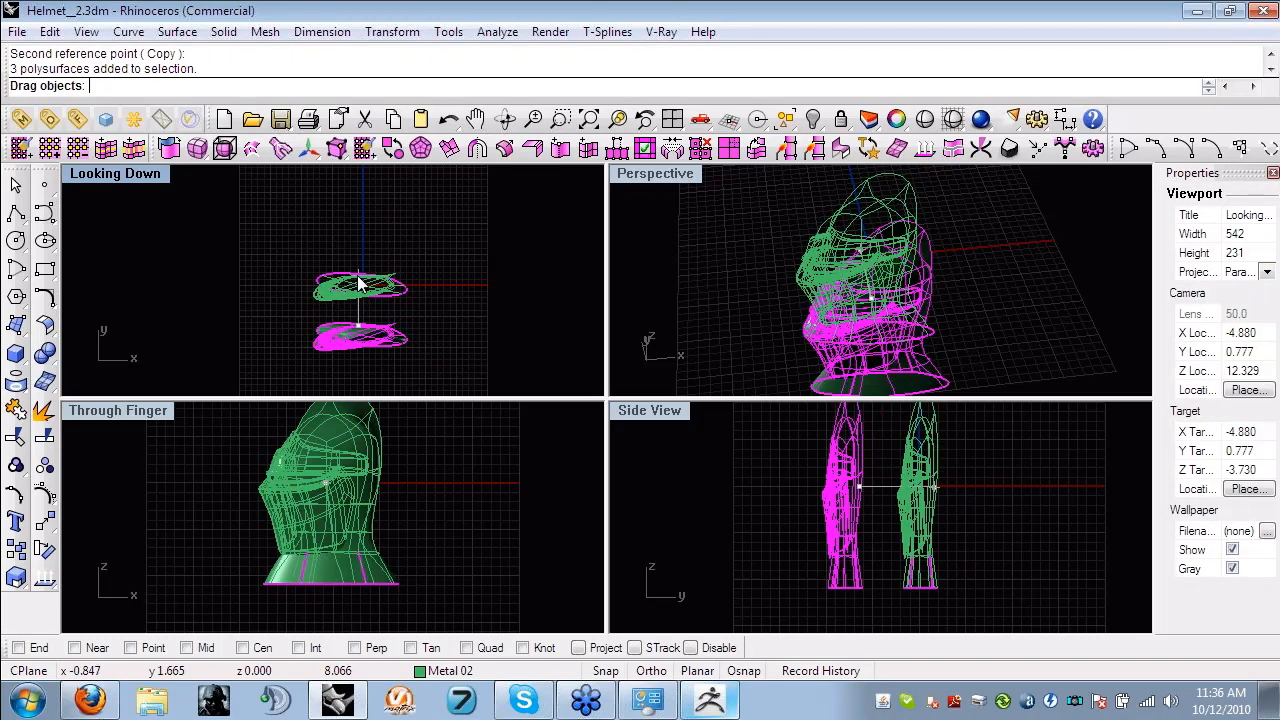
{"action": "key", "text": "Escape"}
{"action": "right_click_drag", "start_coordinate": [799, 328], "coordinate": [827, 319]}
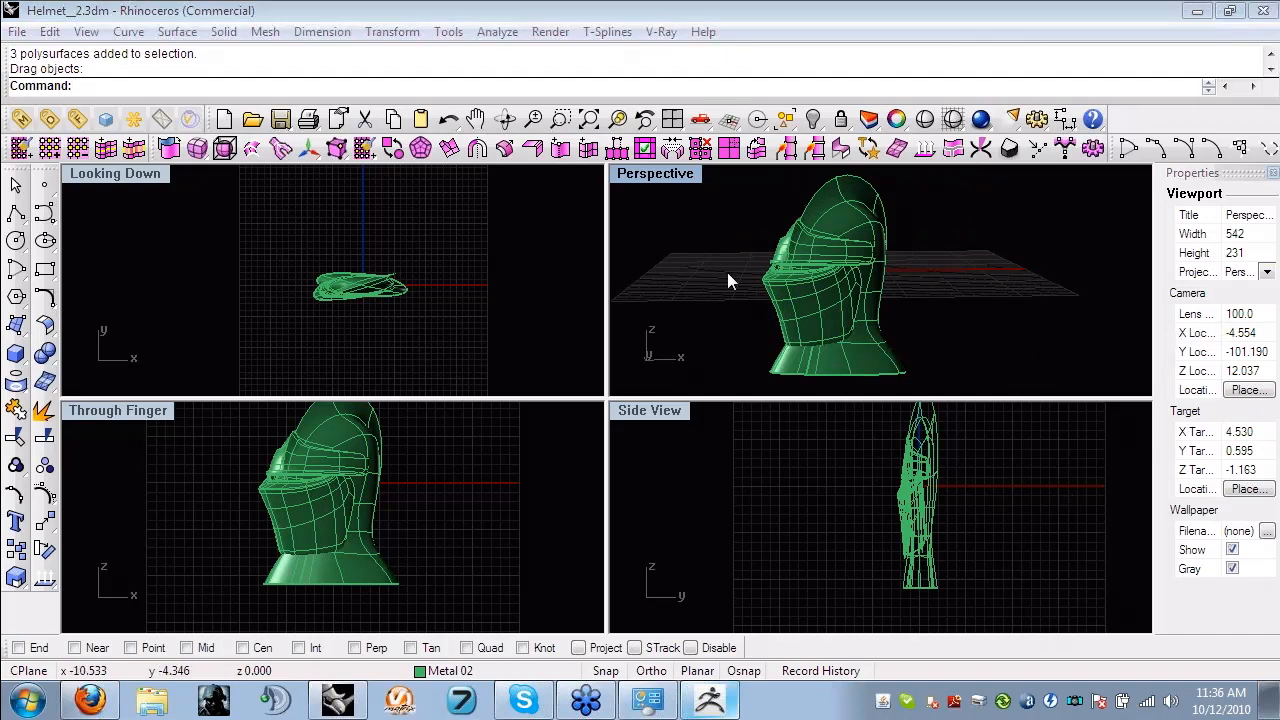
{"action": "mouse_move", "coordinate": [734, 271]}
{"action": "right_mouse_down"}
{"action": "mouse_move", "coordinate": [763, 277]}
{"action": "mouse_move", "coordinate": [757, 308]}
{"action": "mouse_move", "coordinate": [722, 287]}
{"action": "right_mouse_up"}
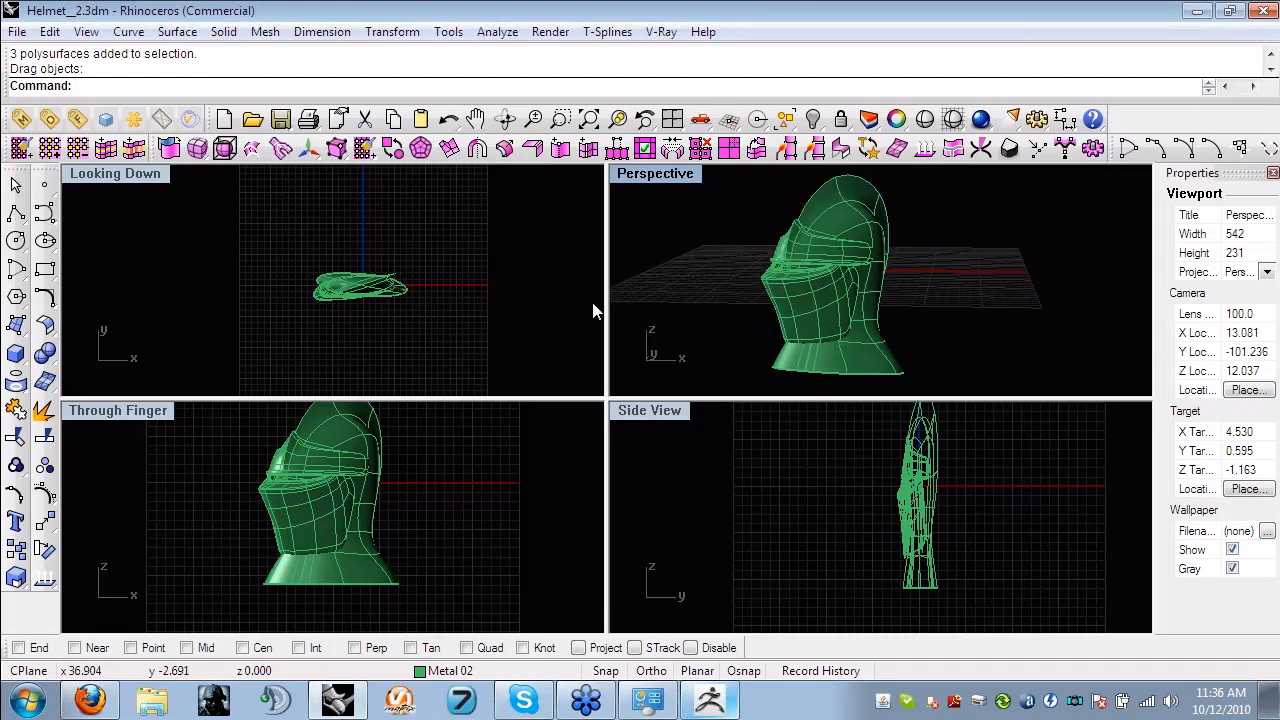
{"action": "right_click_drag", "start_coordinate": [416, 273], "coordinate": [431, 287]}
{"action": "scroll", "coordinate": [360, 287], "scroll_direction": "up", "scroll_amount": 4}
{"action": "right_click_drag", "start_coordinate": [330, 281], "coordinate": [286, 247]}
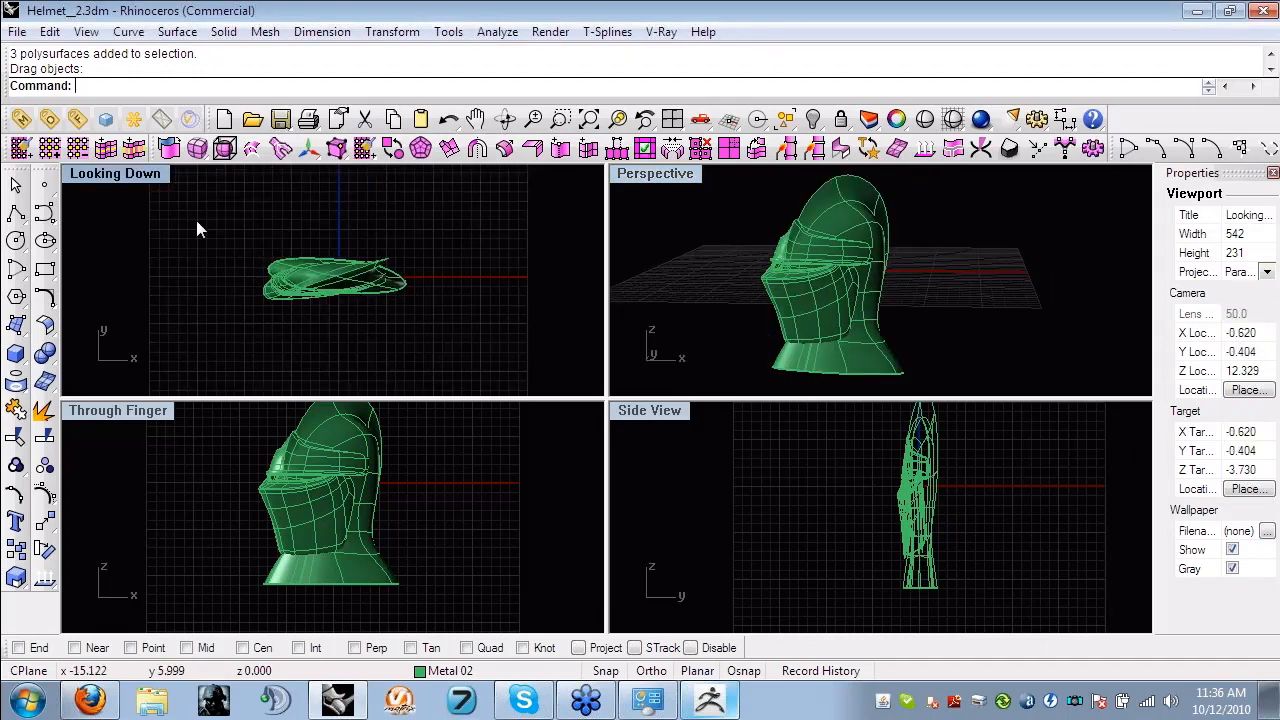
- Open Helmet.3dm from the Helmet folder without saving the changes to Helmet__2.3dm
{"action": "left_click", "coordinate": [17, 32]}
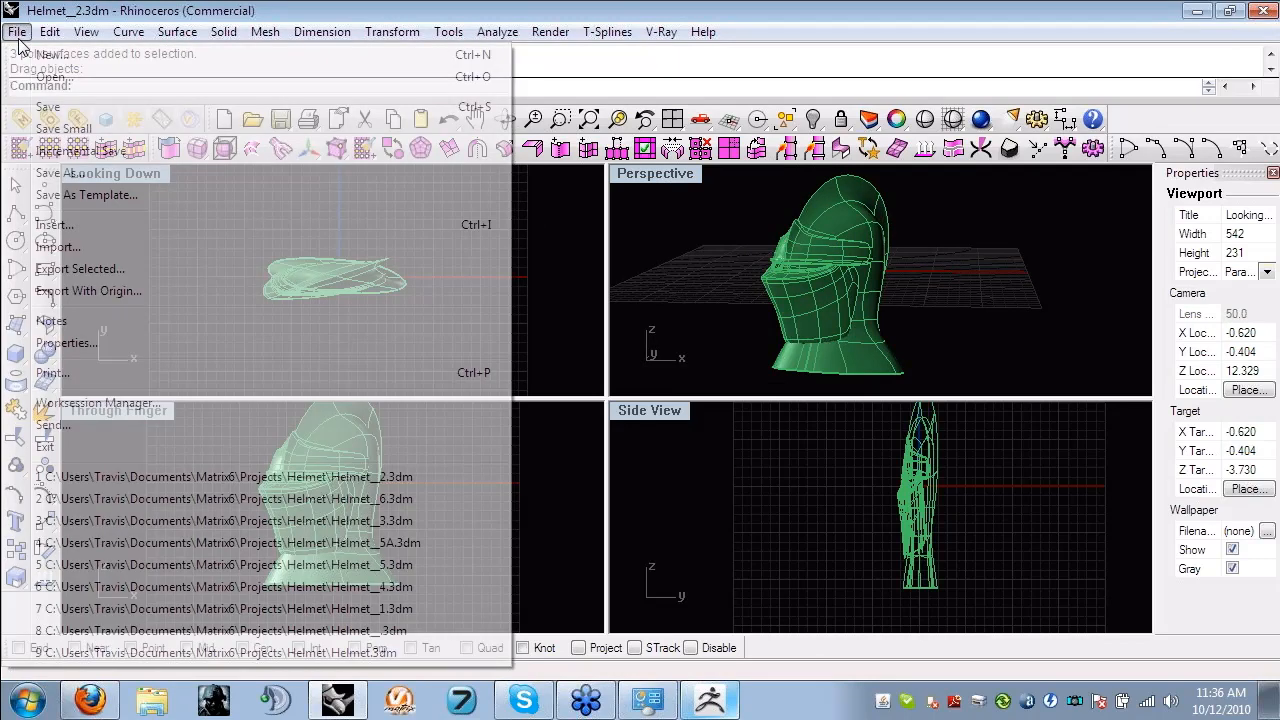
{"action": "left_click", "coordinate": [50, 76]}
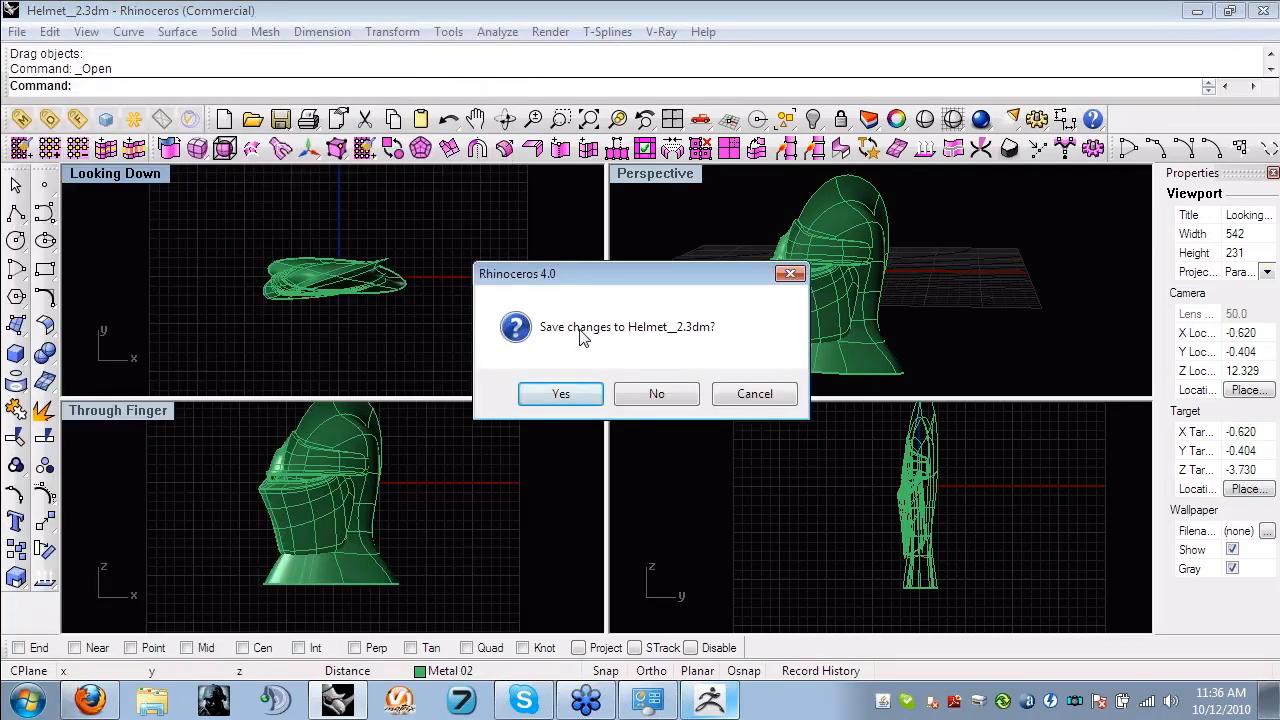
{"action": "left_click", "coordinate": [656, 395]}
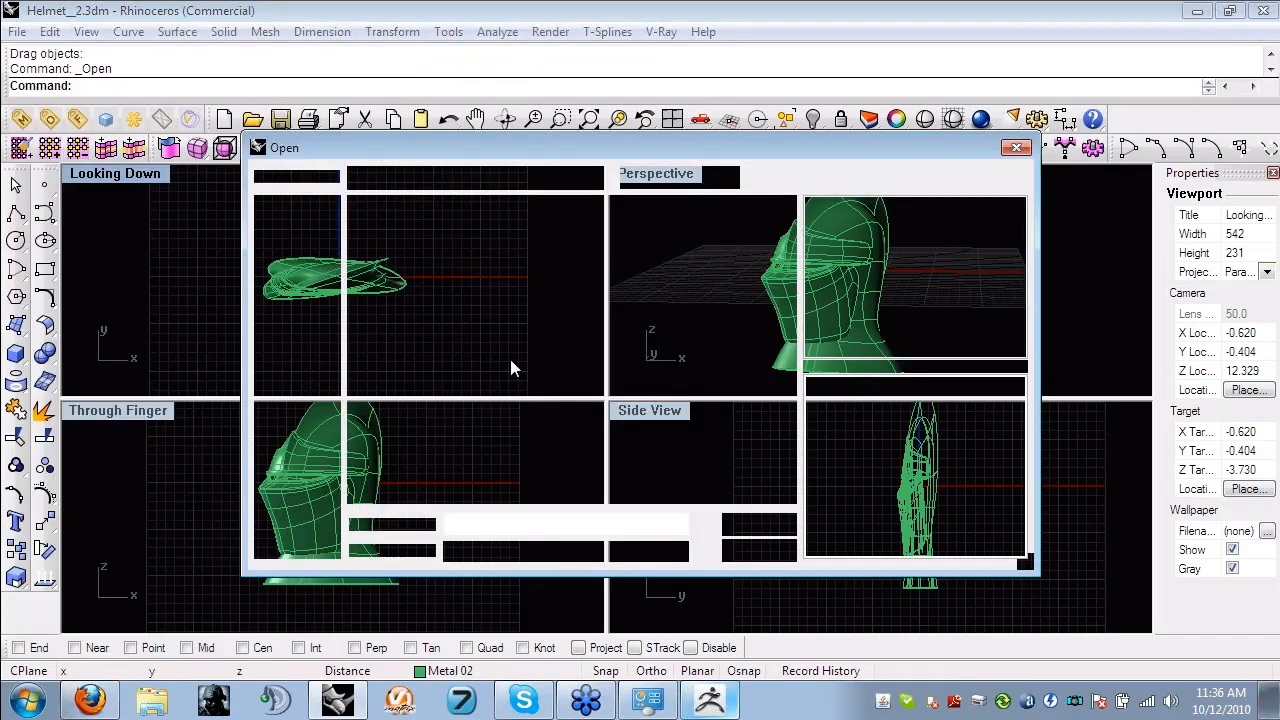
{"action": "left_click_drag", "start_coordinate": [790, 266], "coordinate": [790, 238]}
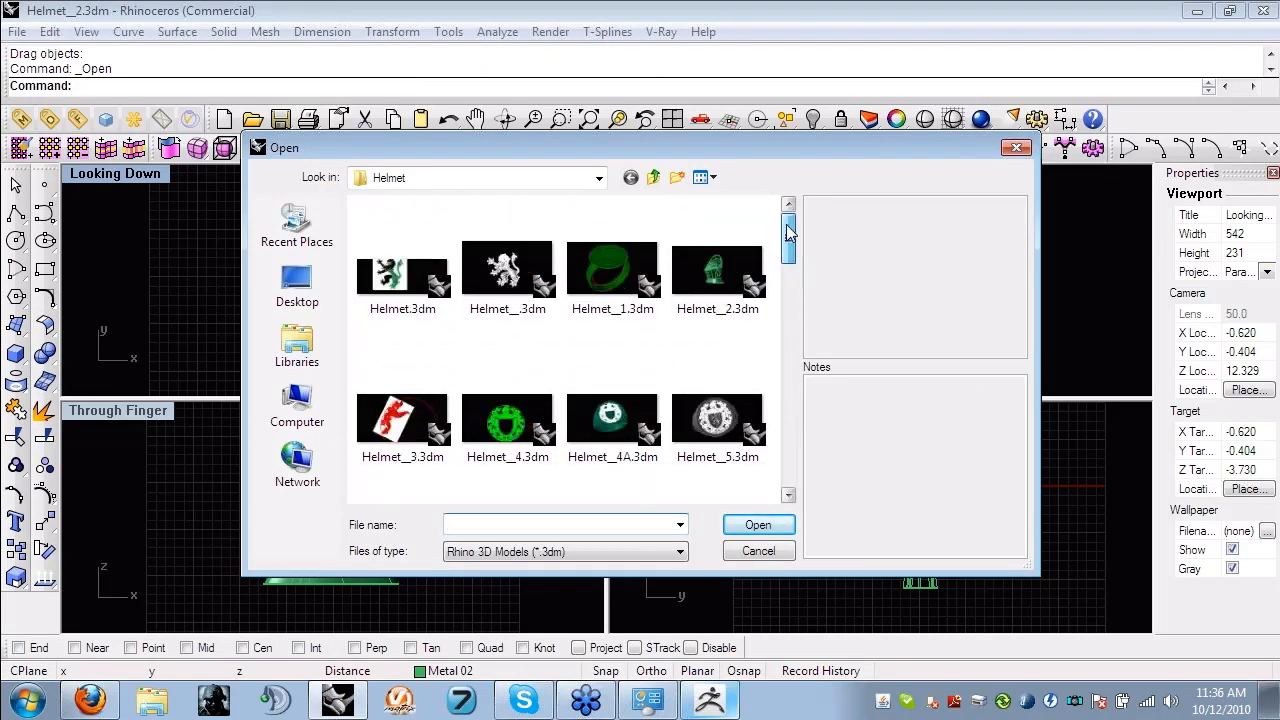
{"action": "double_click", "coordinate": [420, 274]}
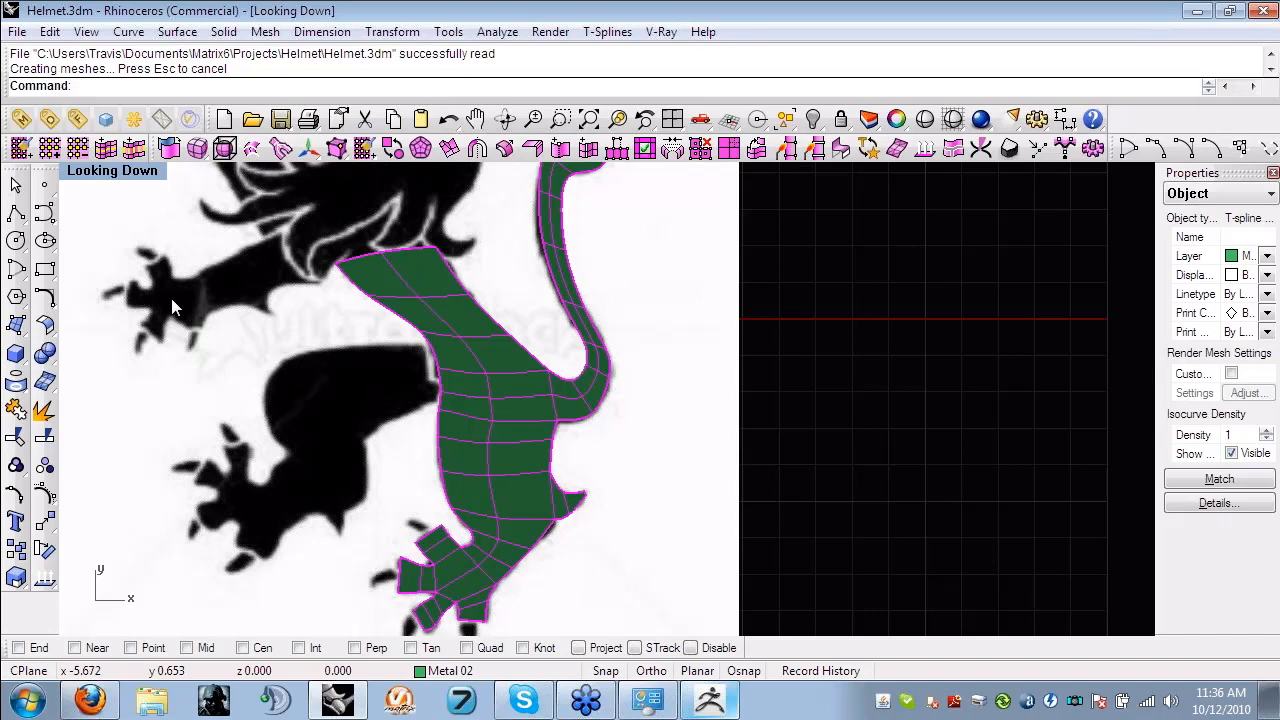
- Examine the flat T-spline surface traced over the lion image in the Looking Down and Perspective views
{"action": "right_click_drag", "start_coordinate": [133, 209], "coordinate": [149, 224]}
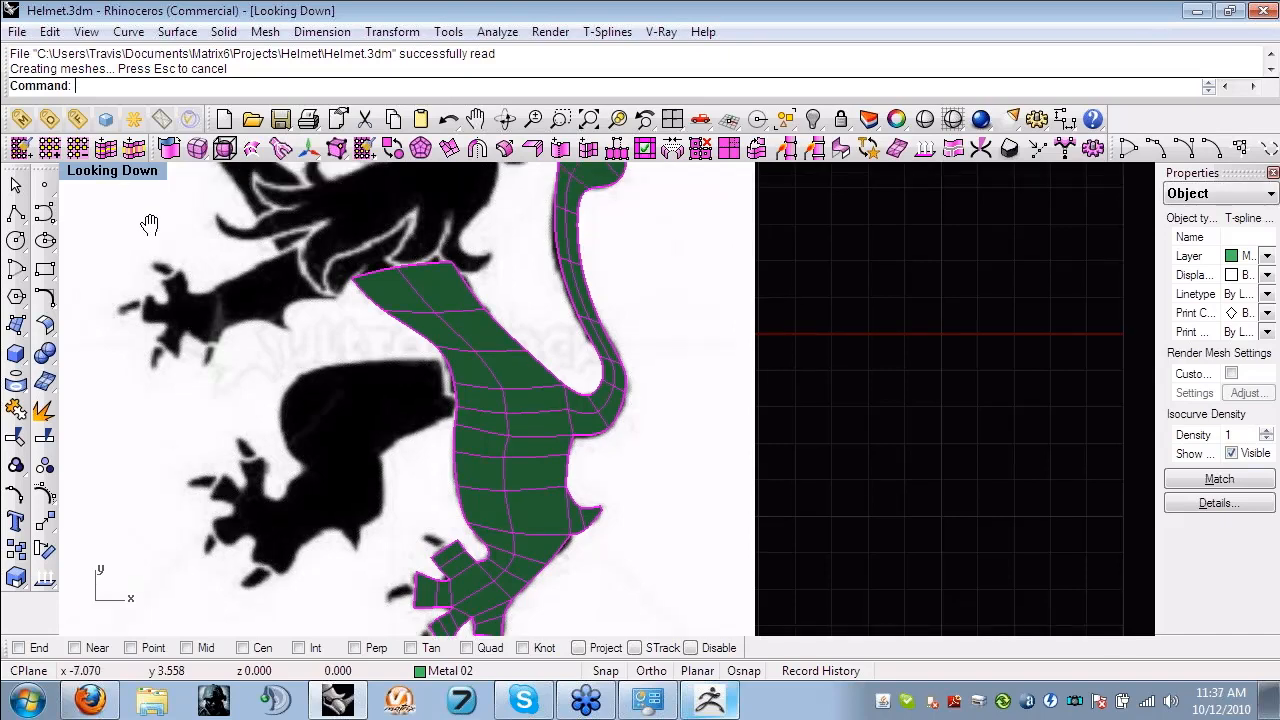
{"action": "scroll", "coordinate": [512, 446], "scroll_direction": "down", "scroll_amount": 6}
{"action": "double_click", "coordinate": [125, 171]}
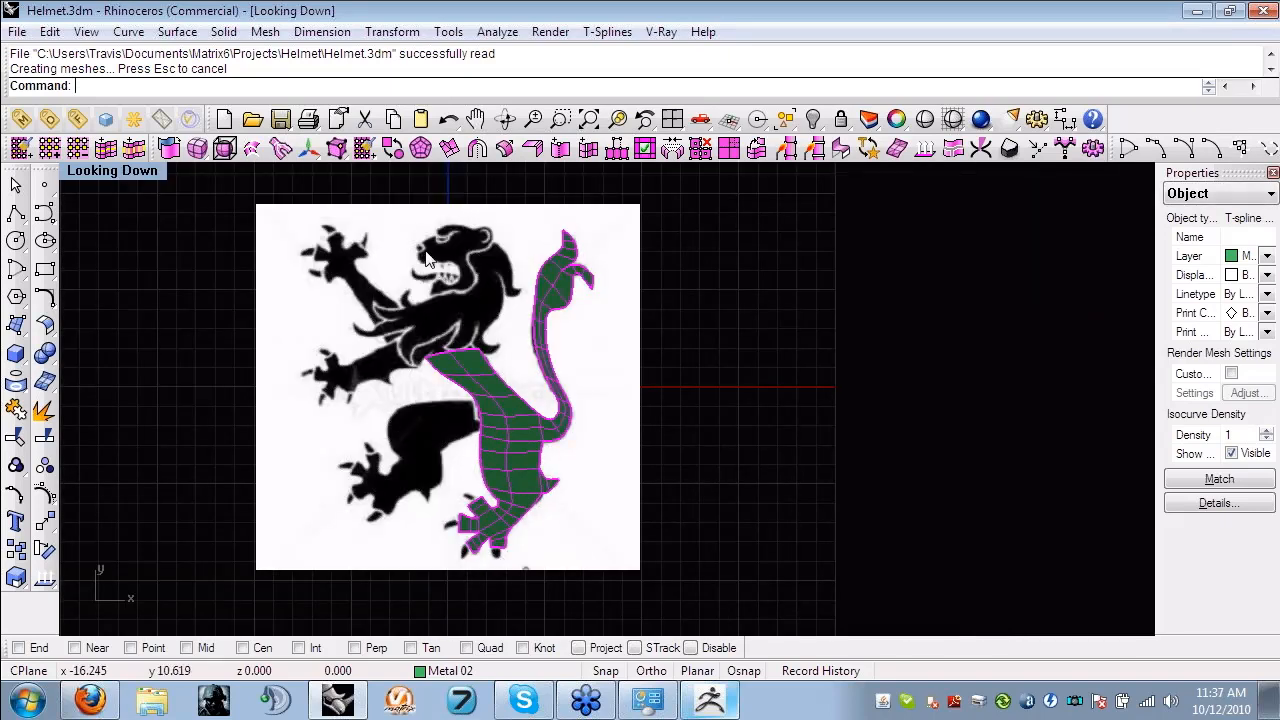
{"action": "double_click", "coordinate": [650, 174]}
{"action": "right_click_drag", "start_coordinate": [508, 440], "coordinate": [531, 473]}
{"action": "scroll", "coordinate": [531, 473], "scroll_direction": "up", "scroll_amount": 8}
{"action": "scroll", "coordinate": [531, 473], "scroll_direction": "up", "scroll_amount": 4}
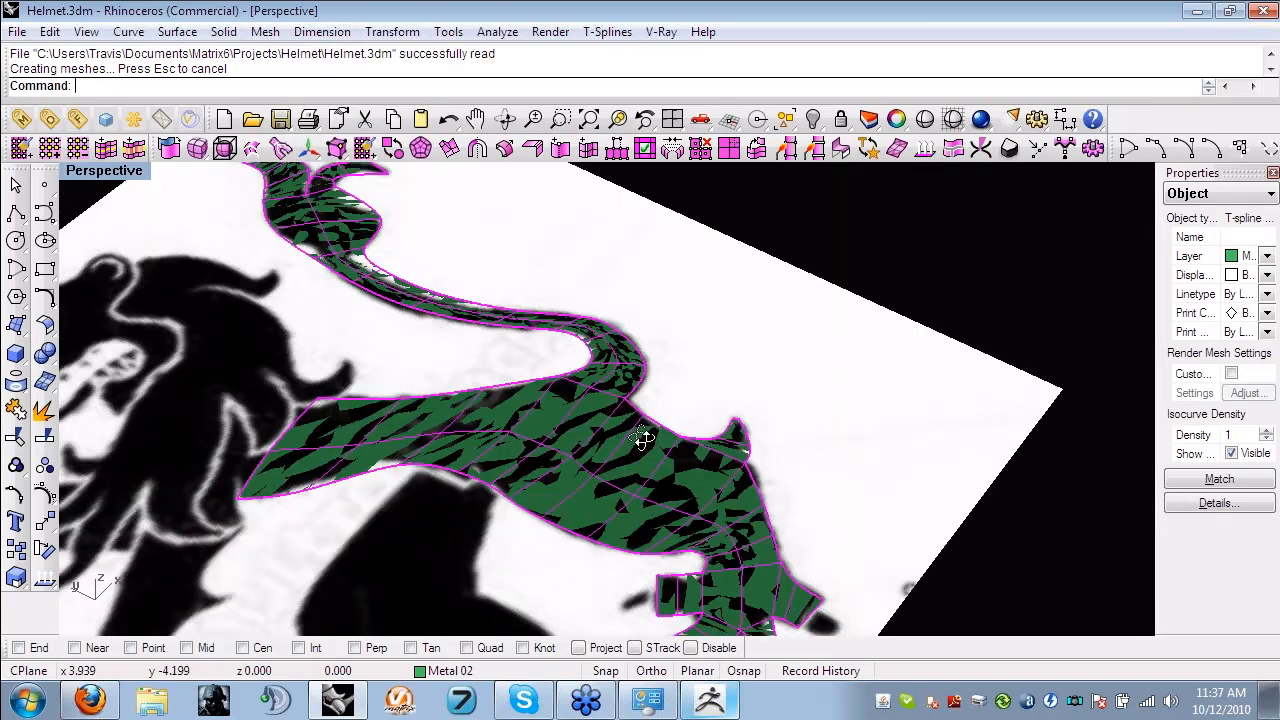
{"action": "right_click_drag", "start_coordinate": [641, 439], "coordinate": [606, 412]}
{"action": "scroll", "coordinate": [606, 412], "scroll_direction": "down", "scroll_amount": 8}
- Thicken the lion's flat leg-and-tail surface with T-Splines Thicken, using the per-vertex normal direction and no creased edges
{"action": "left_click", "coordinate": [835, 340]}
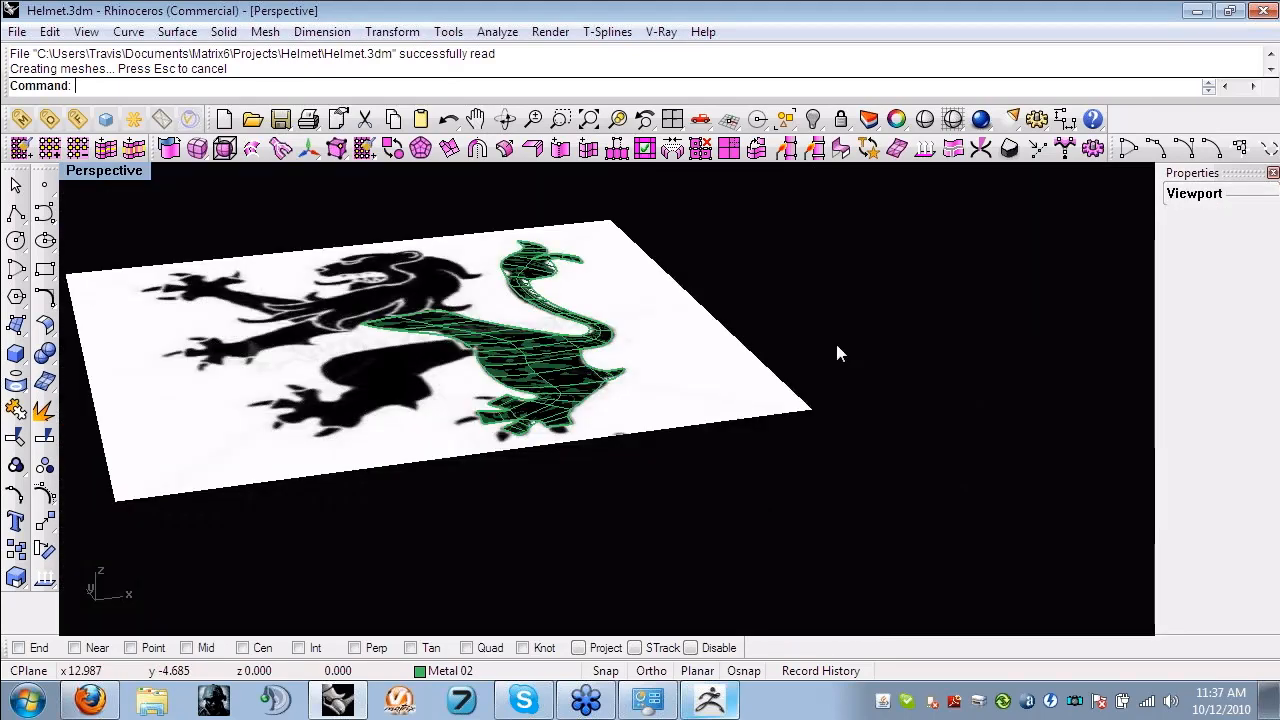
{"action": "right_click_drag", "start_coordinate": [718, 332], "coordinate": [680, 360]}
{"action": "left_click", "coordinate": [569, 382]}
{"action": "right_click_drag", "start_coordinate": [568, 377], "coordinate": [593, 393], "text": "shift"}
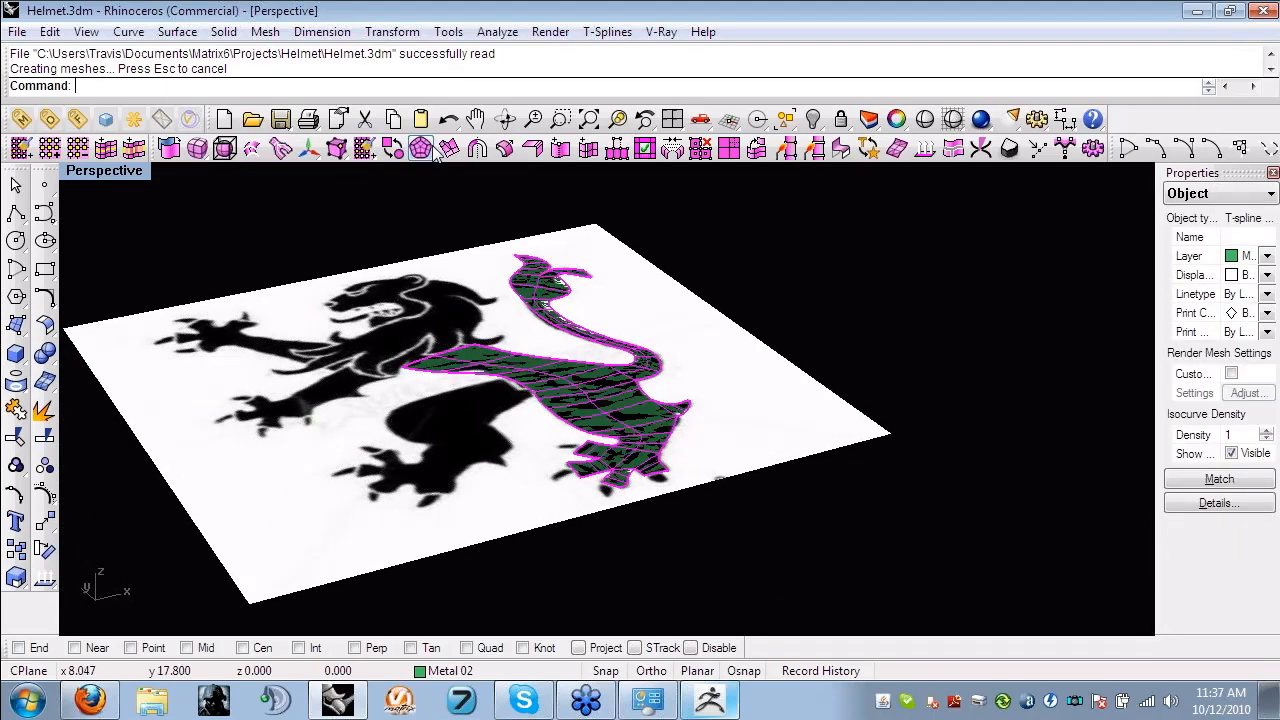
{"action": "left_click", "coordinate": [421, 149]}
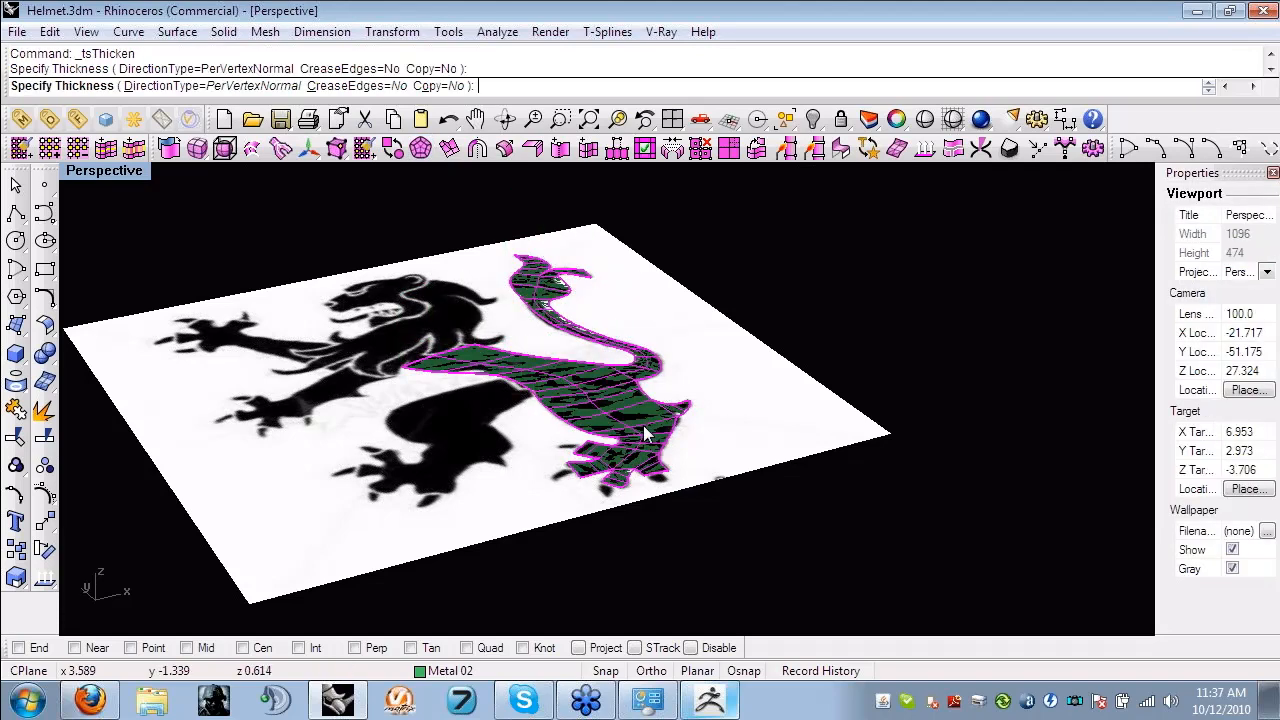
{"action": "left_click", "coordinate": [657, 375]}
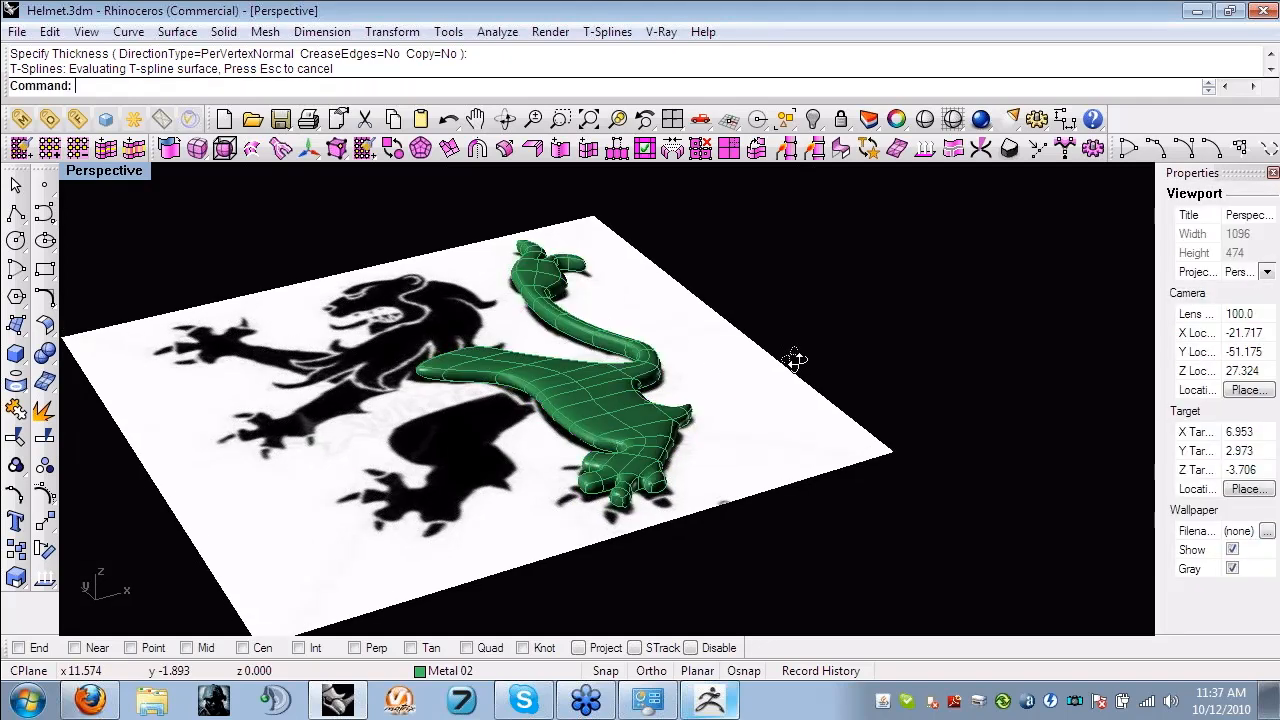
- Set the T-Splines manipulator to Translate in edge mode and raise the middle of the lion's thigh into a bulge
{"action": "right_click_drag", "start_coordinate": [795, 360], "coordinate": [496, 300]}
{"action": "scroll", "coordinate": [496, 298], "scroll_direction": "up", "scroll_amount": 10}
{"action": "right_click_drag", "start_coordinate": [620, 345], "coordinate": [543, 384]}
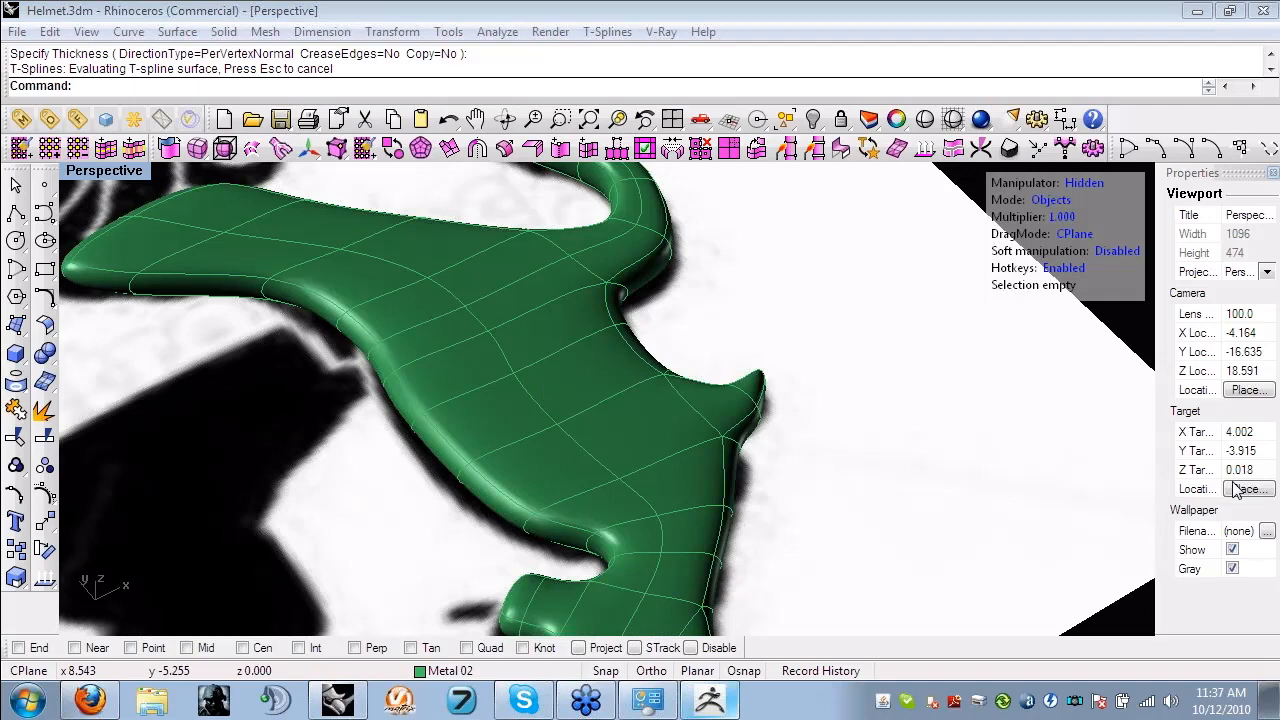
{"action": "left_click", "coordinate": [1098, 184]}
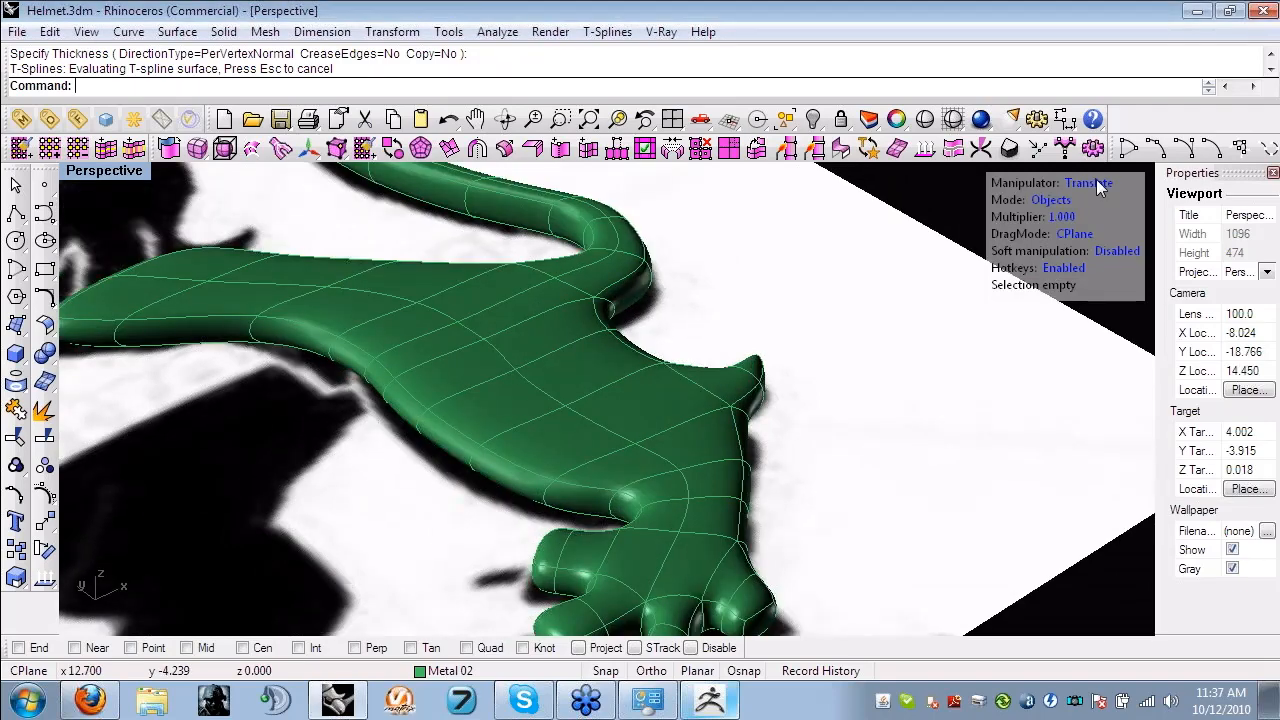
{"action": "key", "text": "s"}
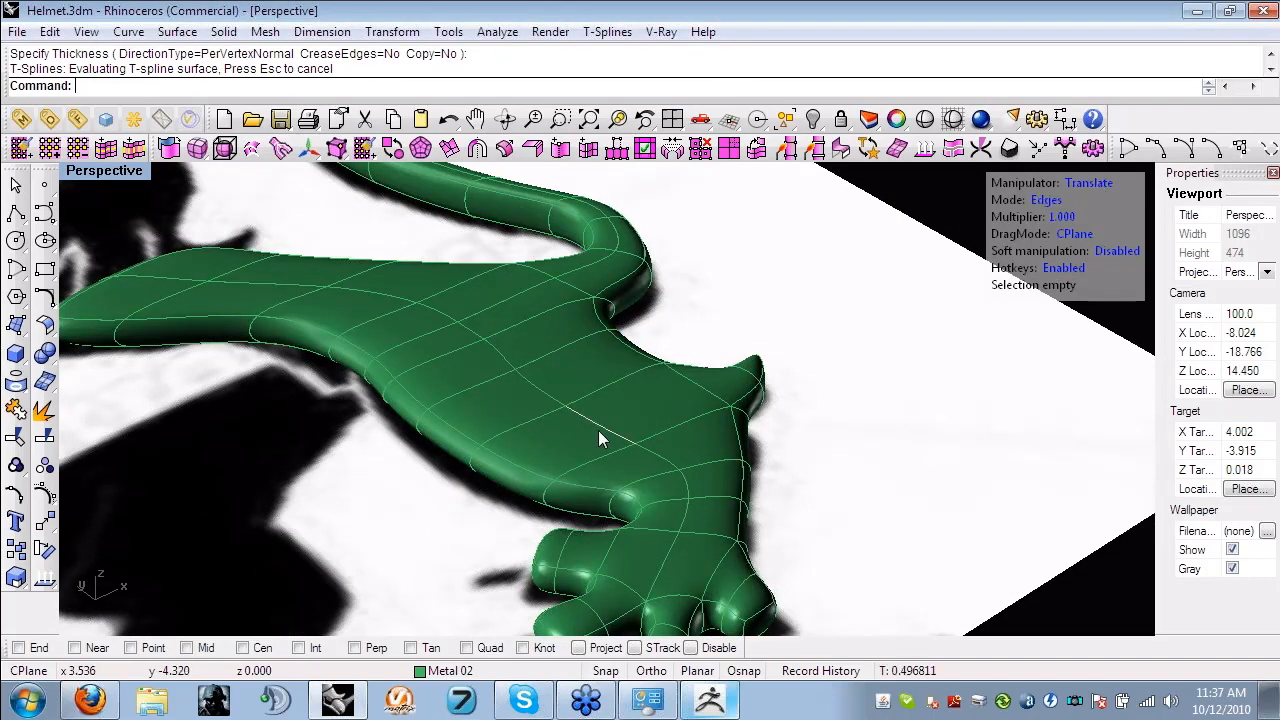
{"action": "left_click", "coordinate": [598, 437]}
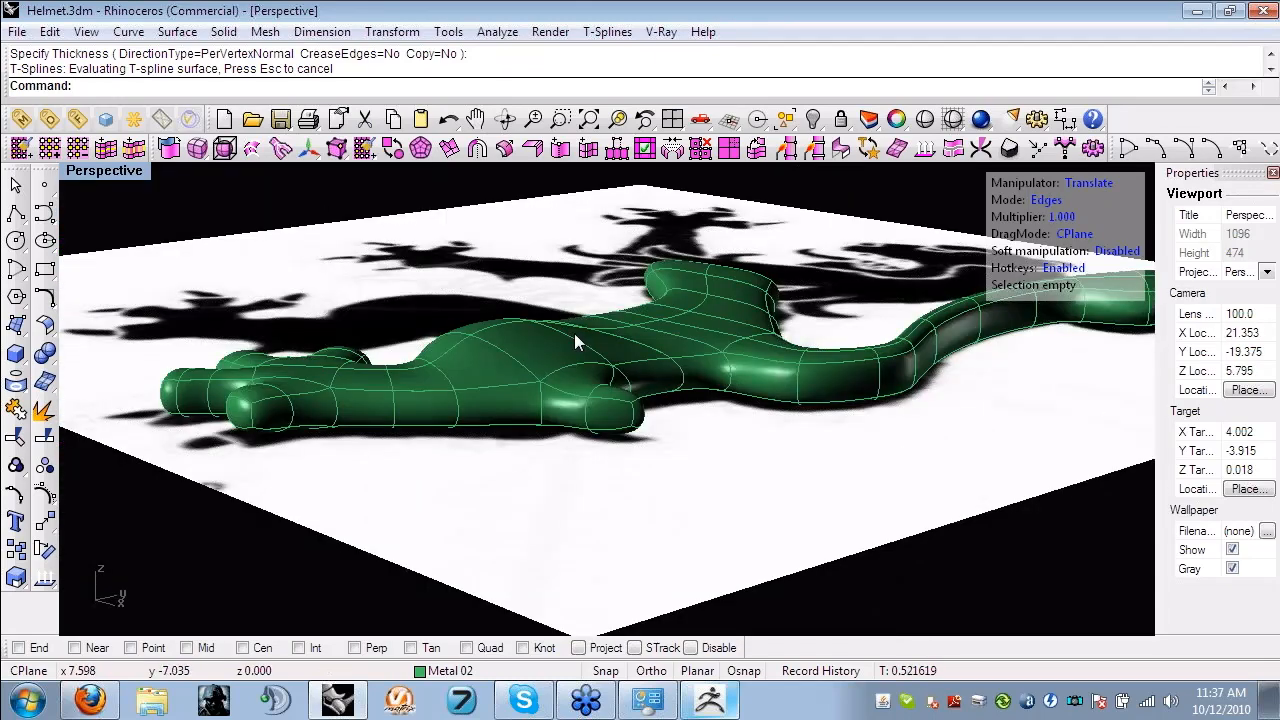
- Select the ring of side edges around the thickened lion body and insert a Simple edge loop through it
{"action": "right_click_drag", "start_coordinate": [574, 333], "coordinate": [558, 322]}
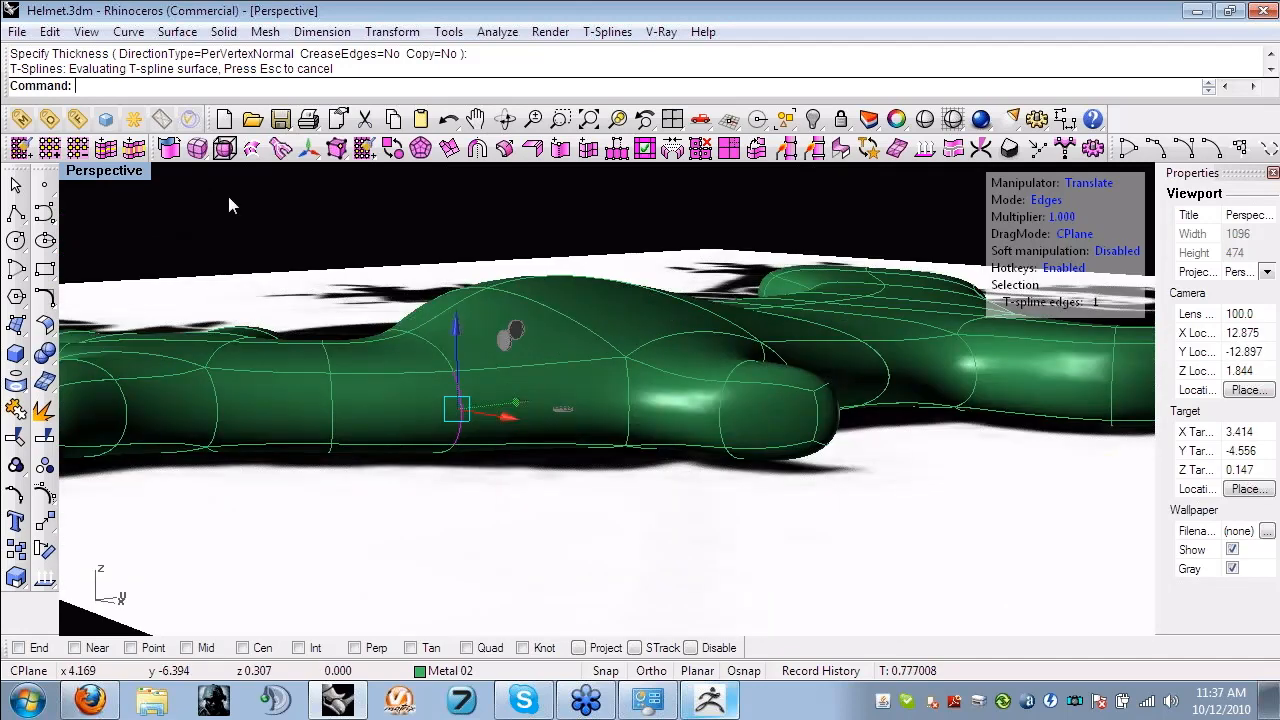
{"action": "left_click", "coordinate": [588, 150]}
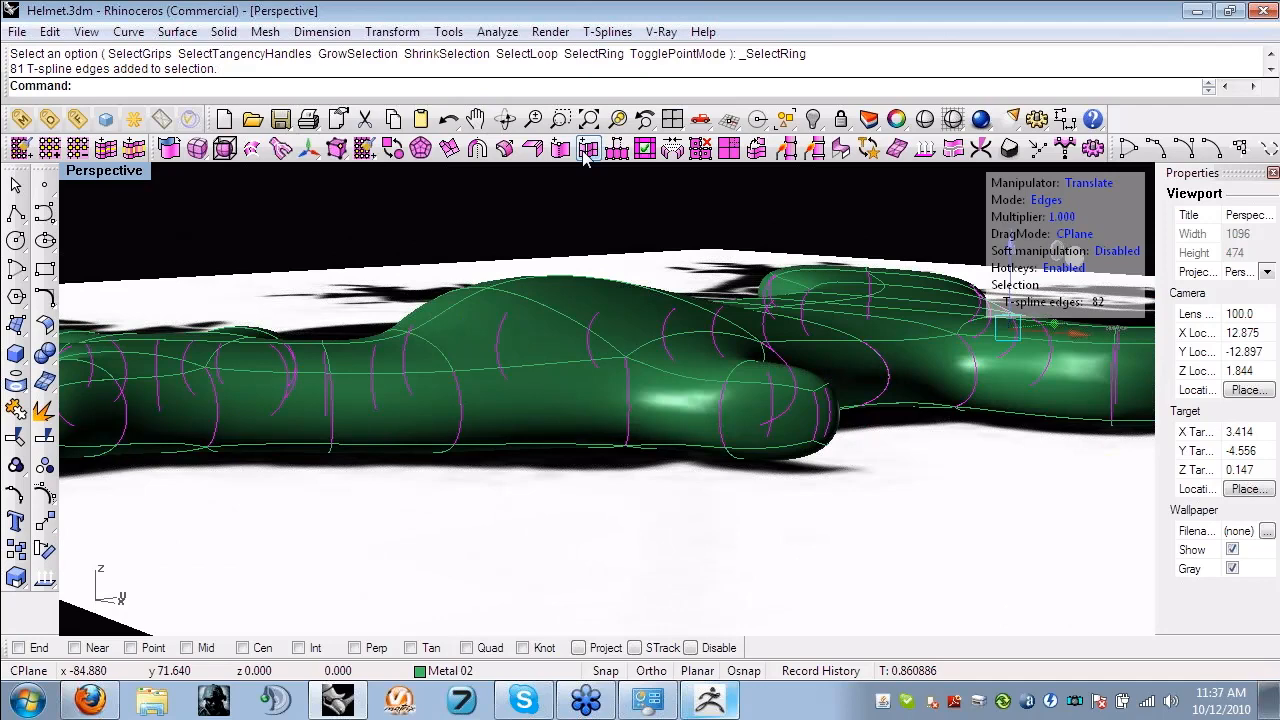
{"action": "left_click", "coordinate": [585, 152]}
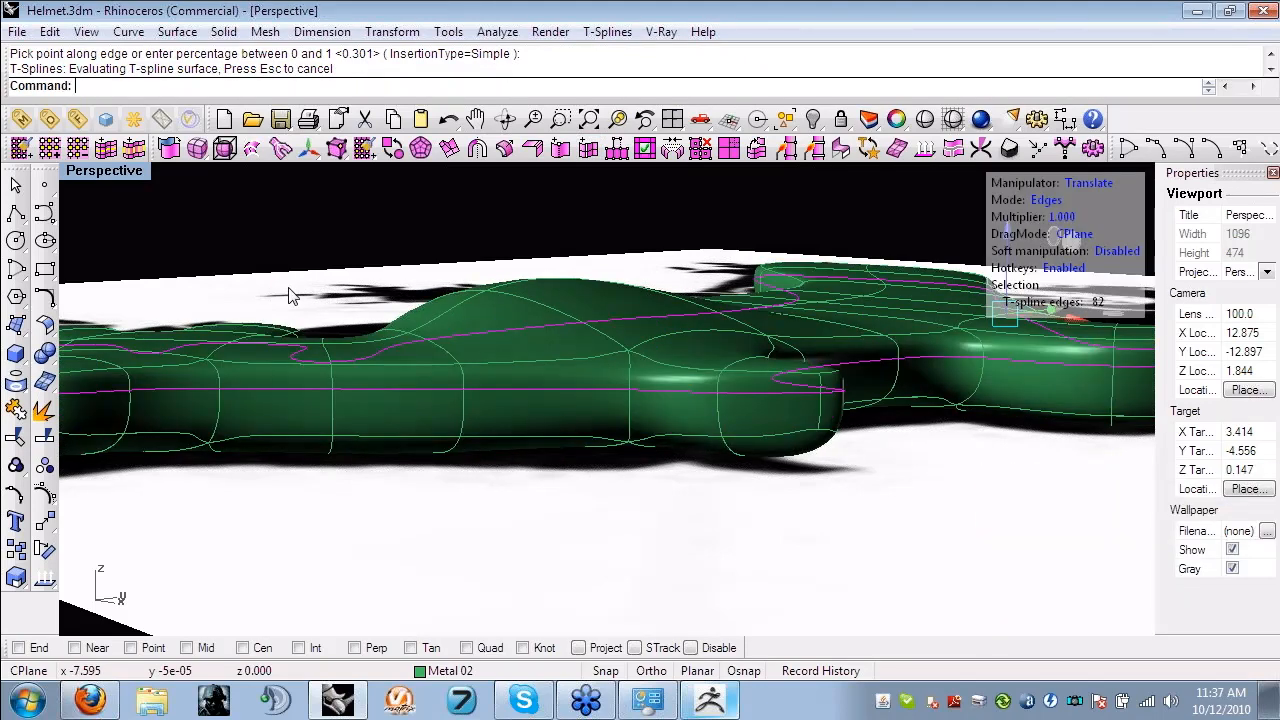
- Undo the last manipulator move of the three edges on the lion's tail
{"action": "right_click_drag", "start_coordinate": [290, 296], "coordinate": [470, 424]}
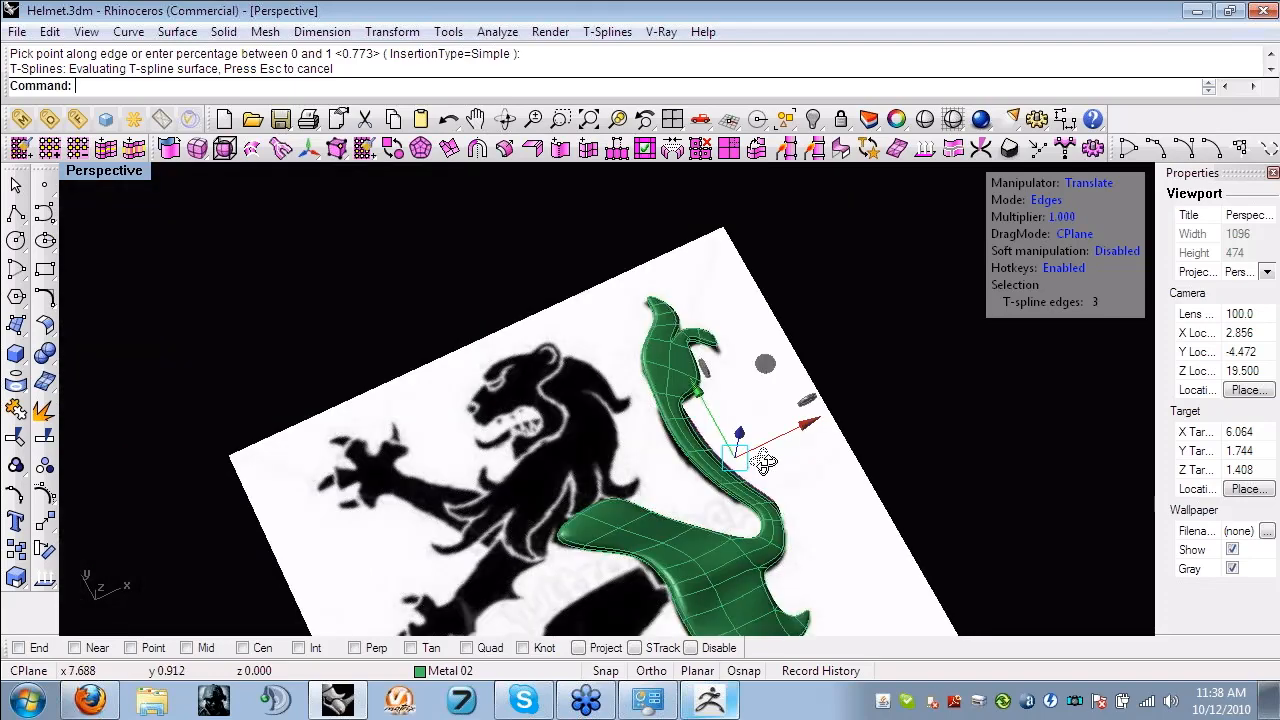
{"action": "key", "text": "ctrl+z"}
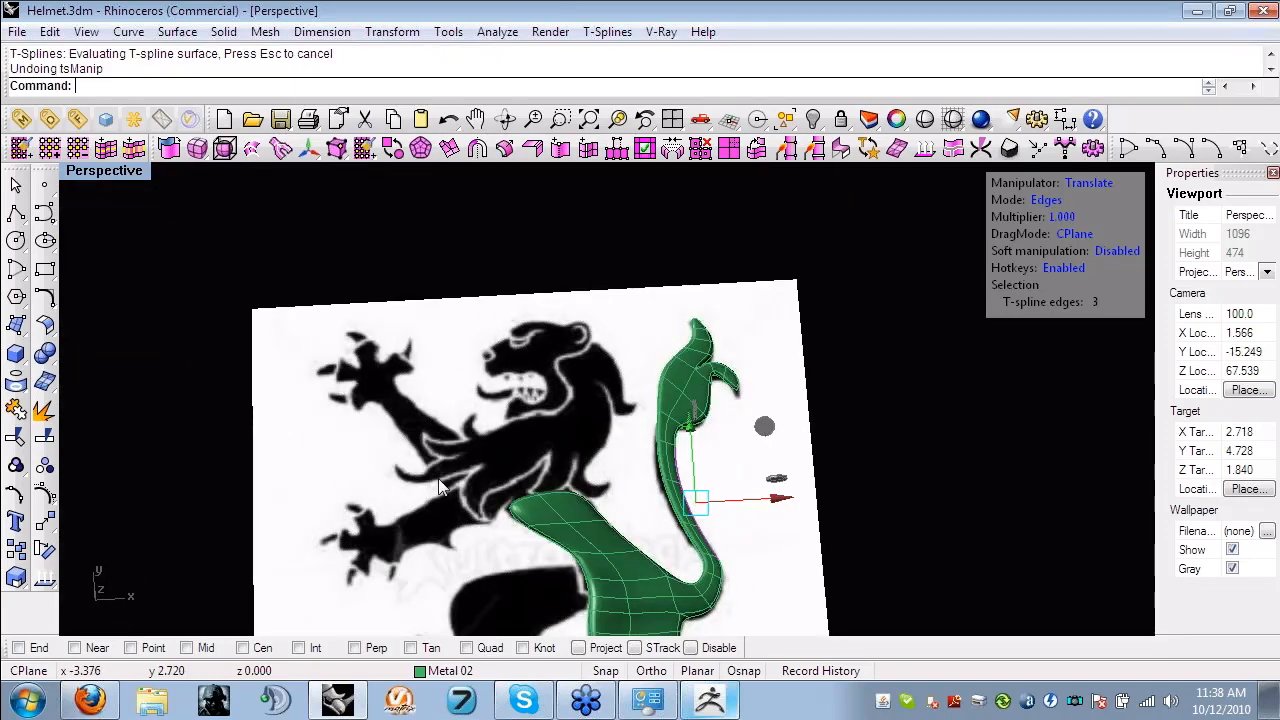
{"action": "right_click_drag", "start_coordinate": [420, 489], "coordinate": [391, 428], "text": "shift"}
{"action": "scroll", "coordinate": [414, 481], "scroll_direction": "up", "scroll_amount": 4}
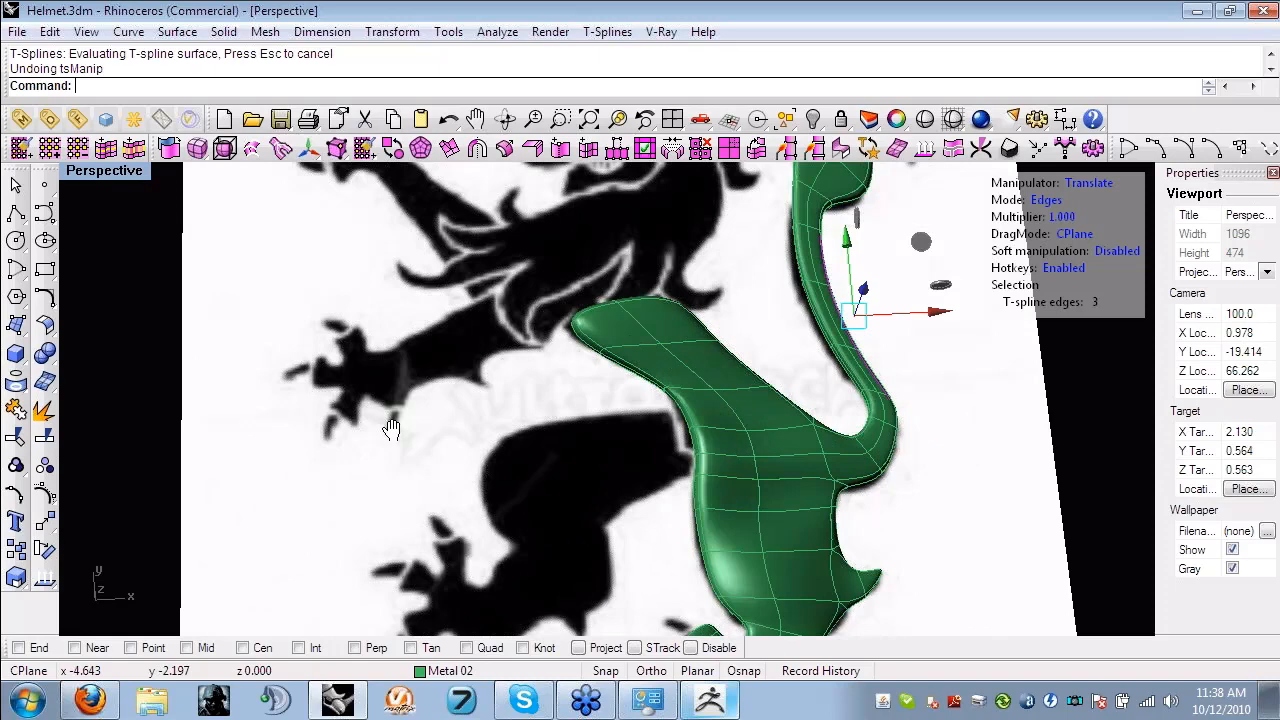
- Create a smooth T-spline plane with 2 by 2 faces above the lion's untraced hind leg in the maximized Looking Down view
{"action": "double_click", "coordinate": [118, 173]}
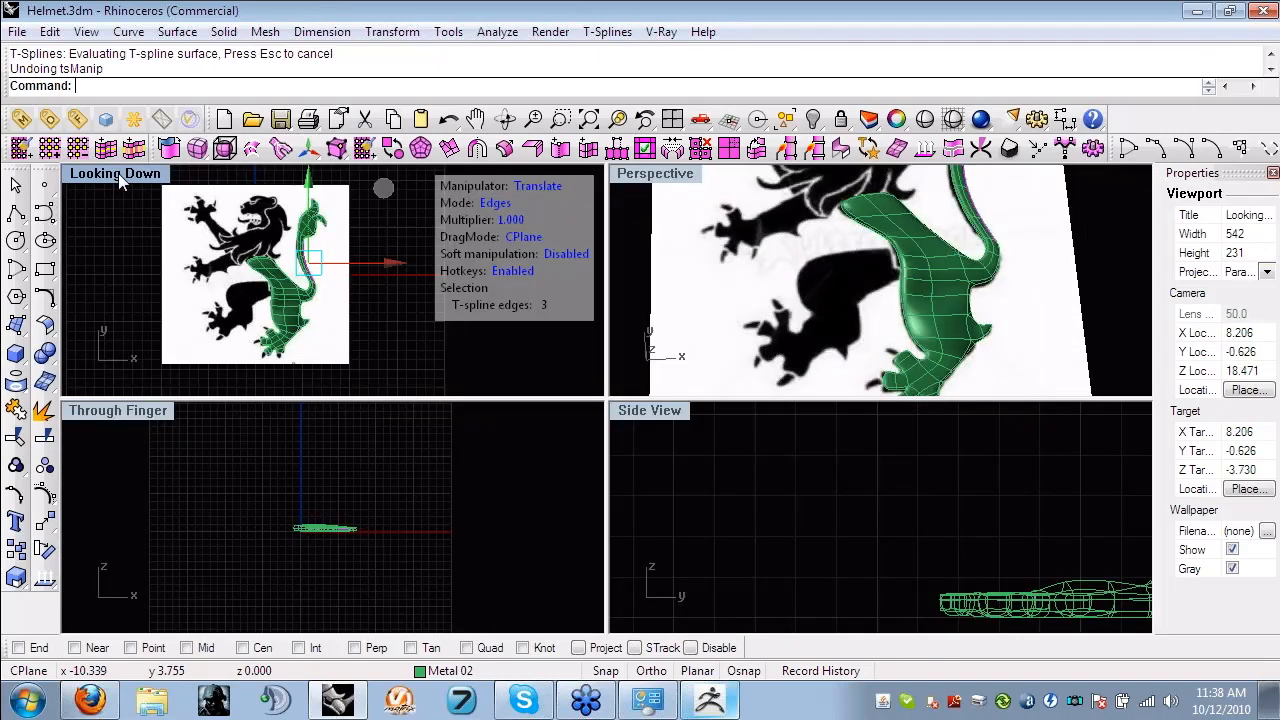
{"action": "double_click", "coordinate": [118, 173]}
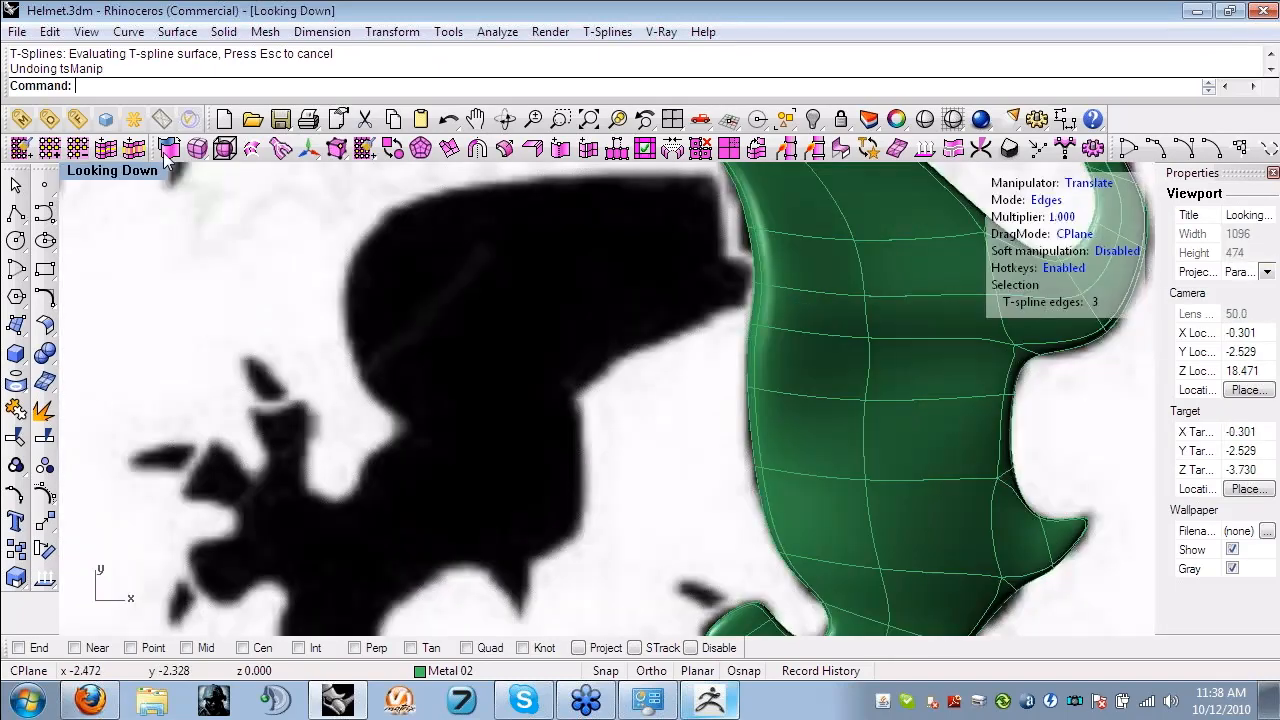
{"action": "left_click", "coordinate": [167, 148]}
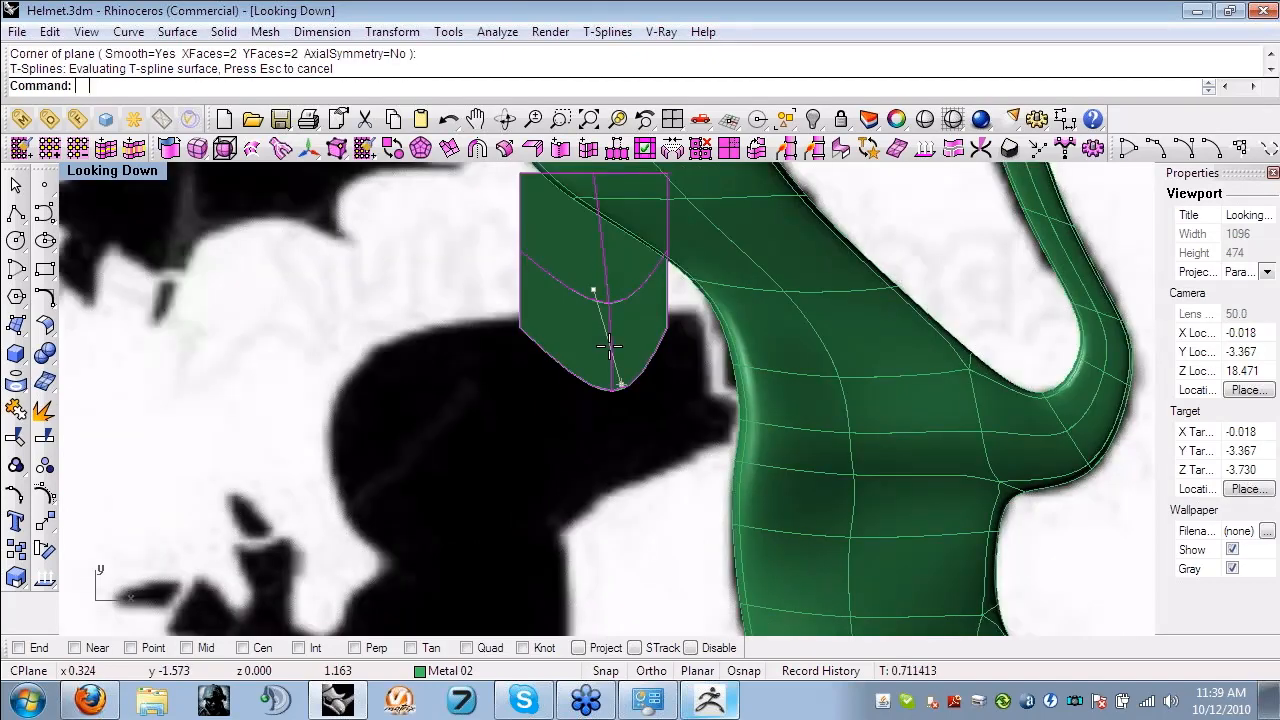
- Undo the drag of the new plane's edge, then move the whole plane in object mode onto the untraced hind leg
{"action": "key", "text": "ctrl+z"}
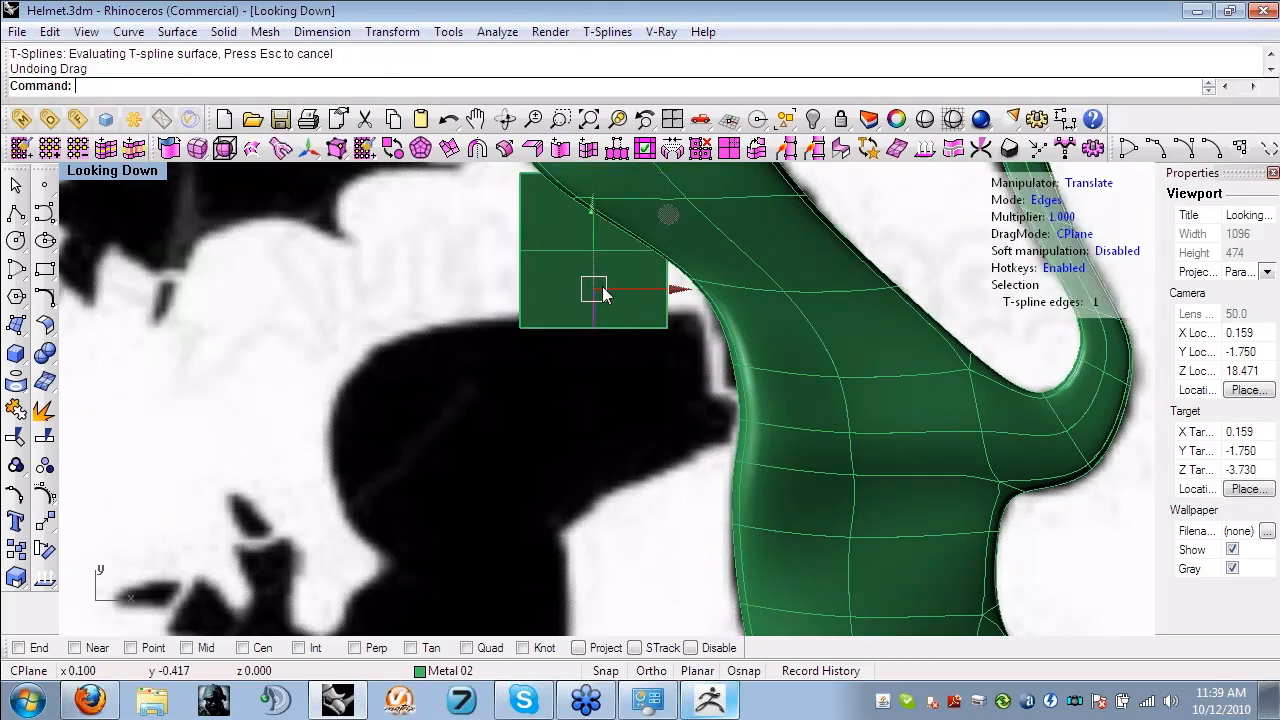
{"action": "key", "text": "f"}
{"action": "left_click_drag", "start_coordinate": [571, 243], "coordinate": [611, 360]}
{"action": "scroll", "coordinate": [716, 334], "scroll_direction": "up", "scroll_amount": 4}
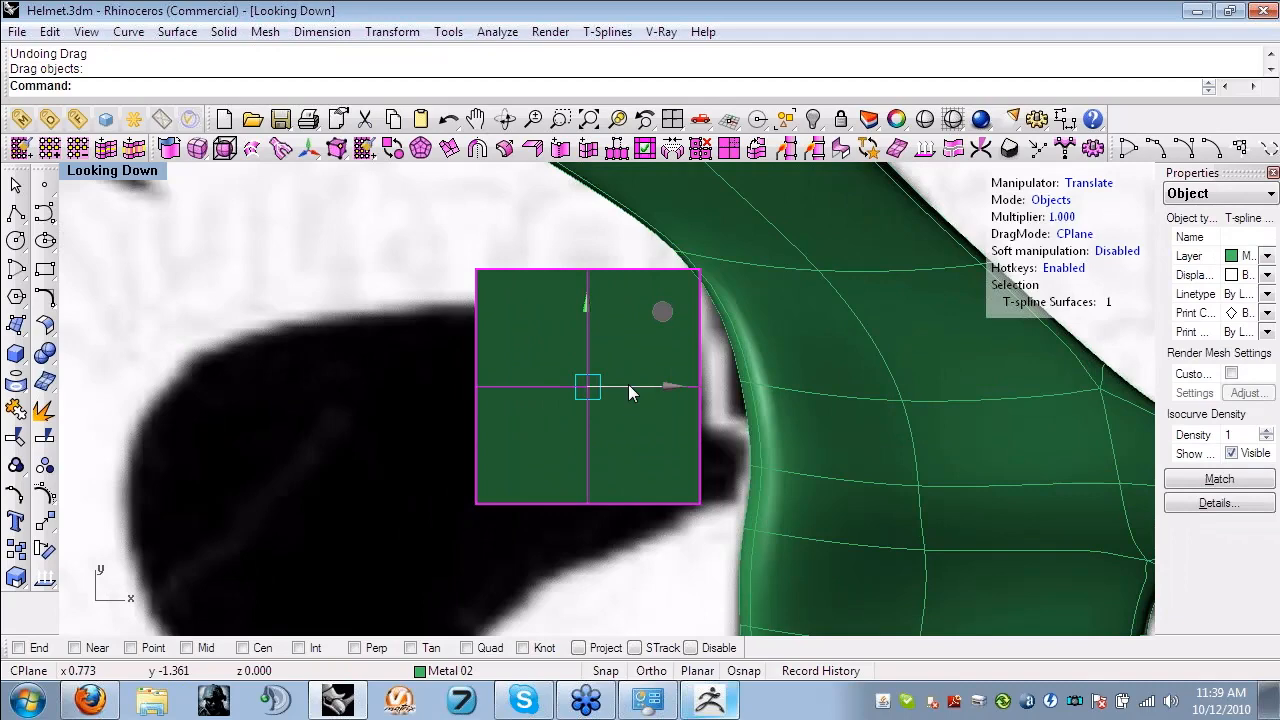
- Delete the small T-spline plane lying over the untraced hind leg
{"action": "key", "text": "Delete"}
{"action": "right_click_drag", "start_coordinate": [628, 390], "coordinate": [453, 374]}
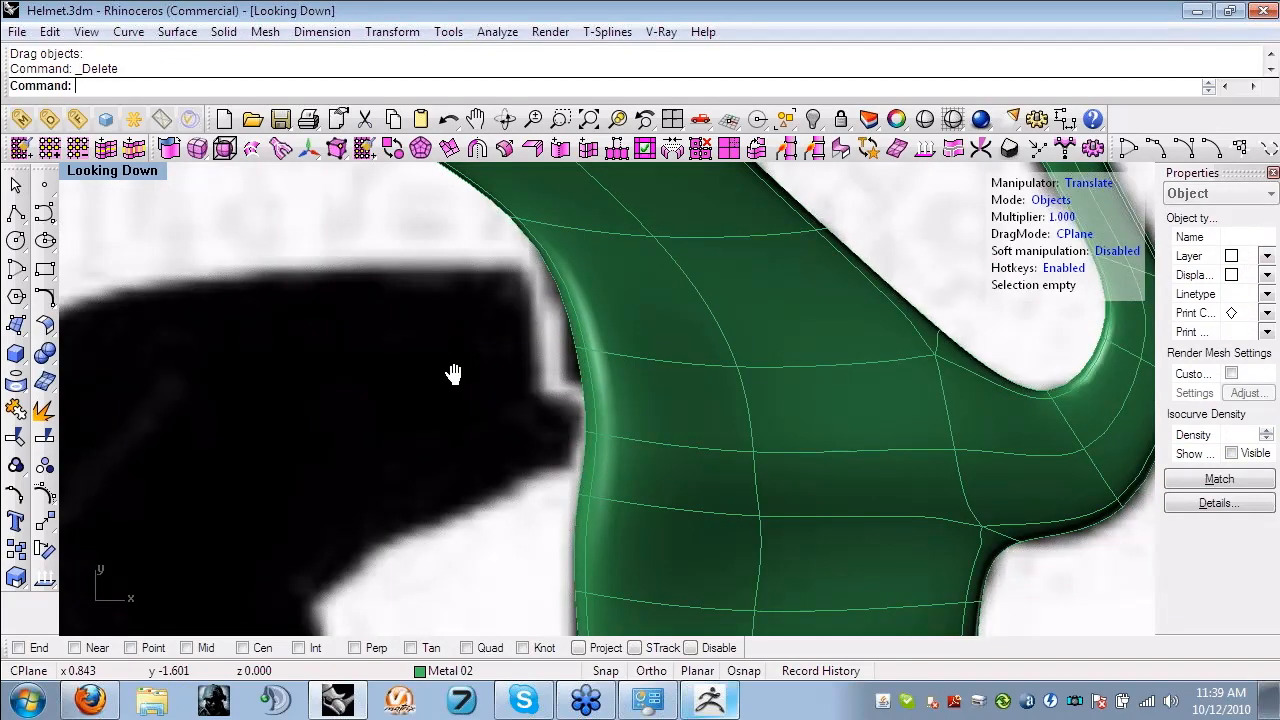
{"action": "scroll", "coordinate": [613, 382], "scroll_direction": "down", "scroll_amount": 5}
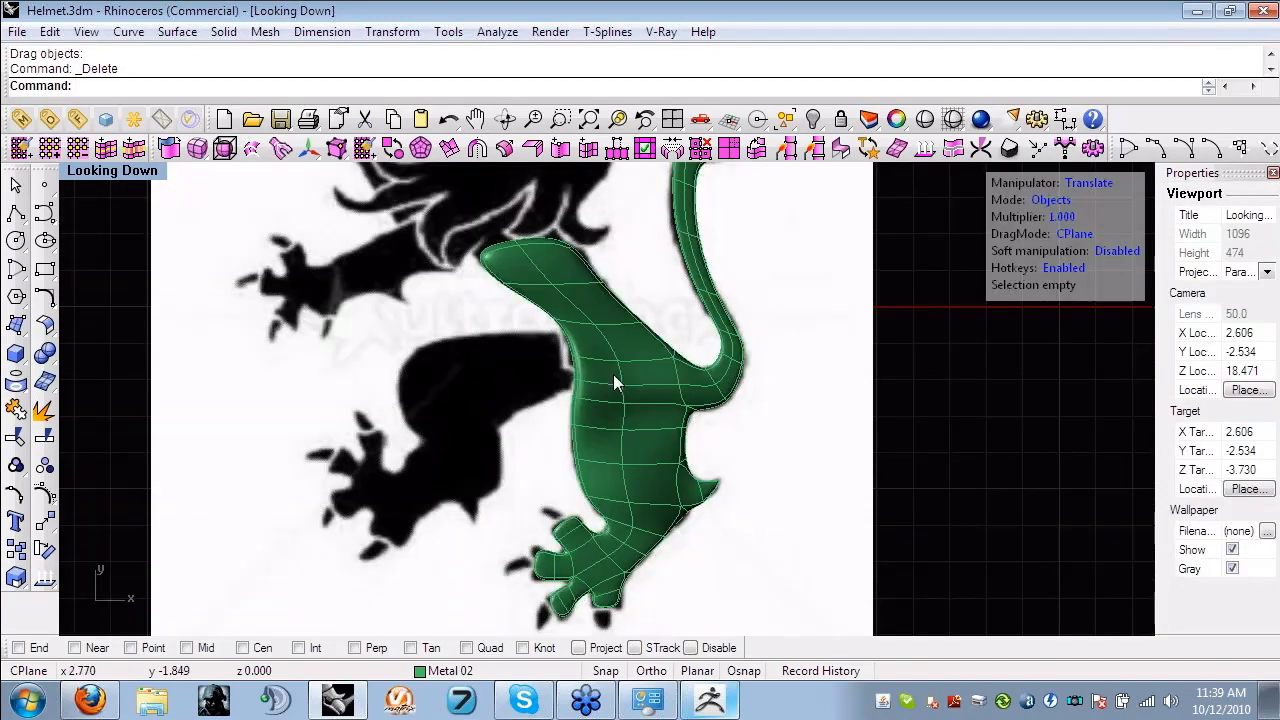
- Undo the plane deletion, the plane itself and all earlier edits back to the flat, unthickened lion surface
{"action": "key", "text": "ctrl+z"}
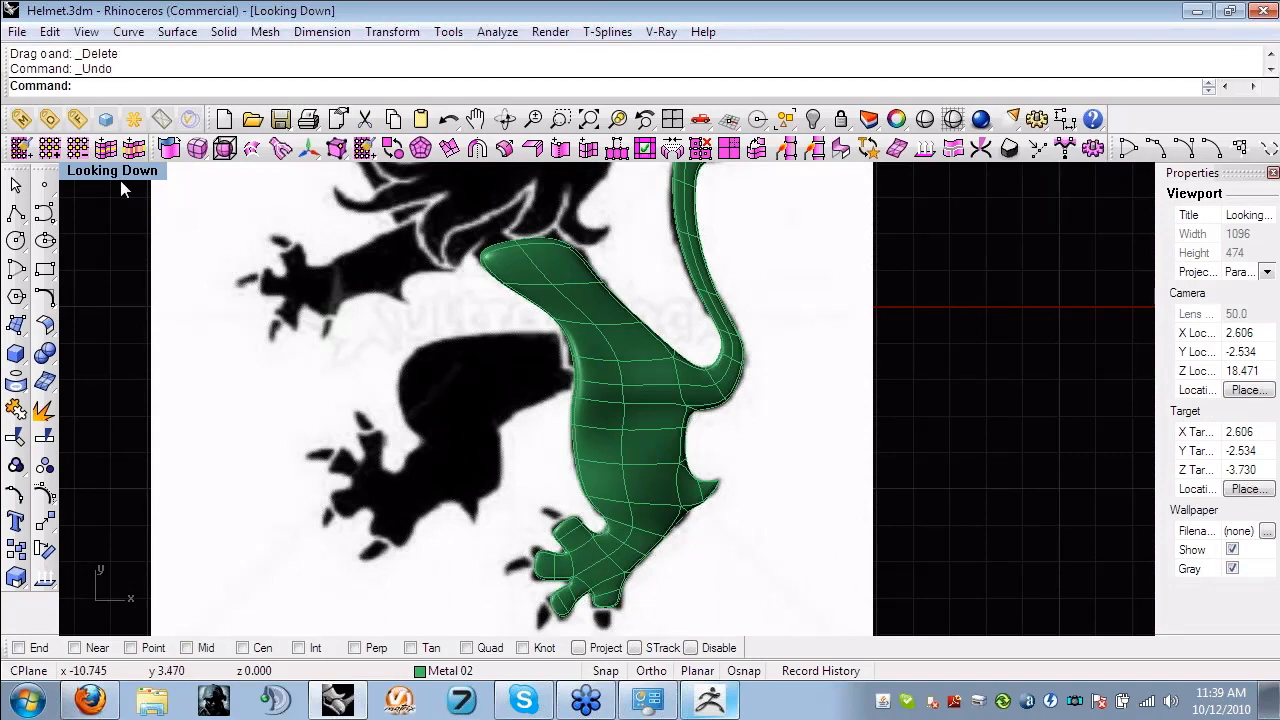
{"action": "key", "text": "ctrl+z"}
{"action": "key", "text": "ctrl+z"}
{"action": "key", "text": "ctrl+z"}
{"action": "key", "text": "ctrl+z"}
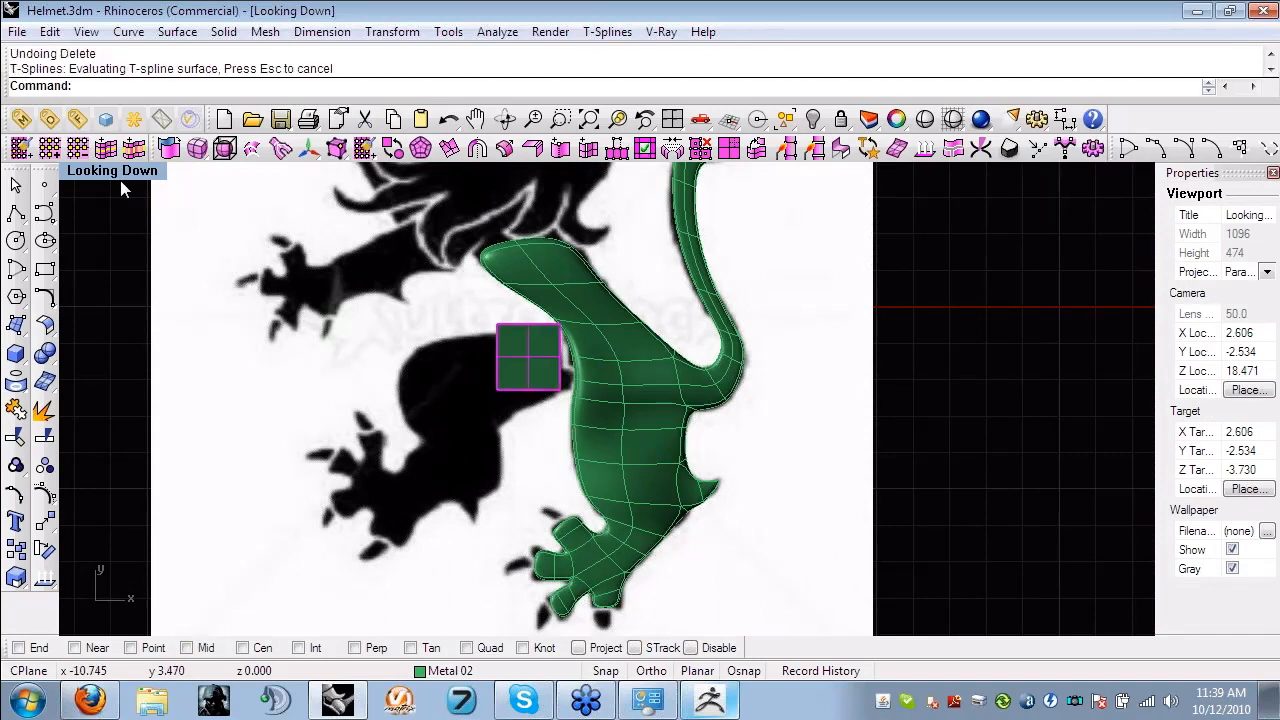
{"action": "key", "text": "ctrl+z"}
{"action": "key", "text": "ctrl+z"}
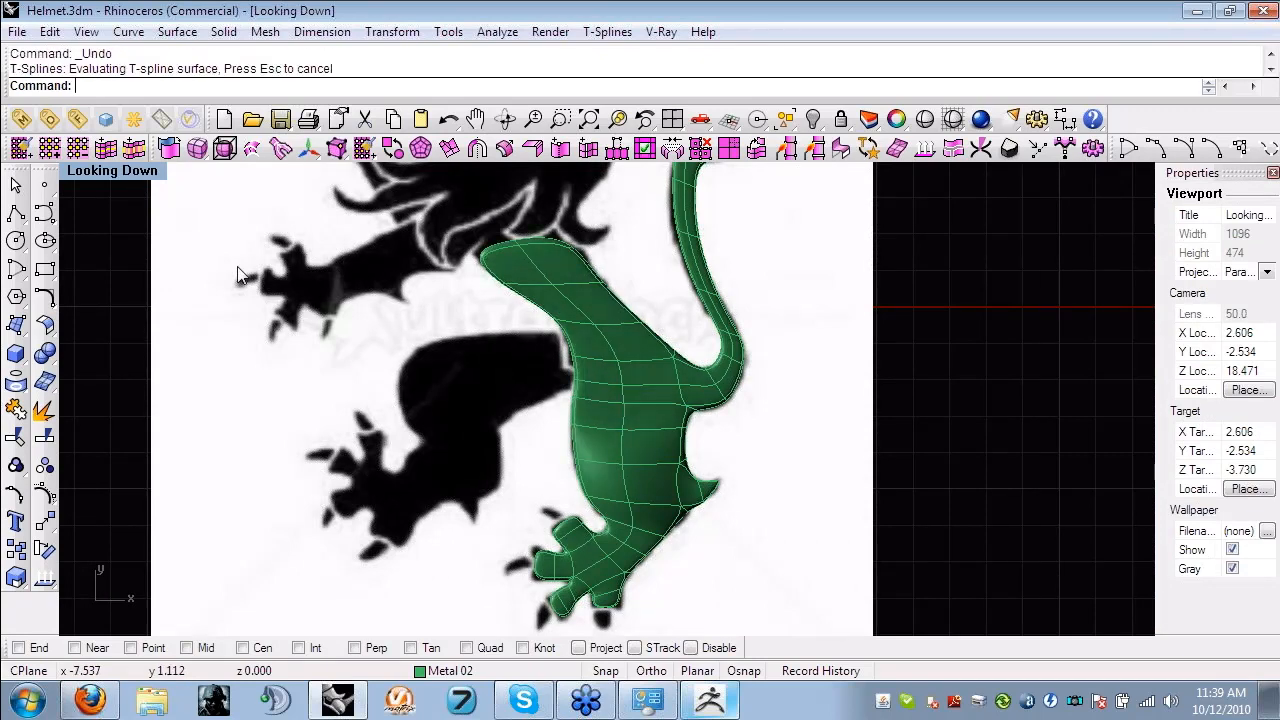
{"action": "key", "text": "ctrl+z"}
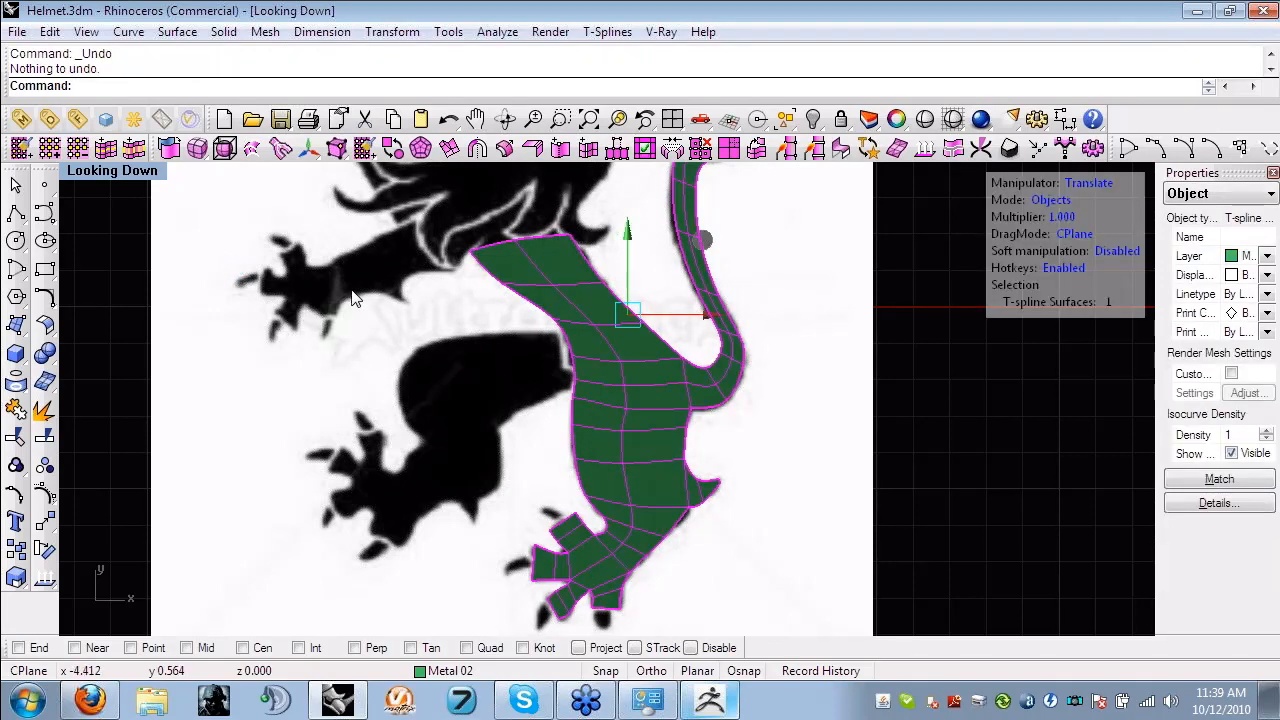
- Thicken the flat lion surface slightly with CreaseEdges set to Yes, specifying the thickness in the Through Finger view
{"action": "left_click", "coordinate": [386, 406]}
{"action": "right_click_drag", "start_coordinate": [386, 406], "coordinate": [307, 402]}
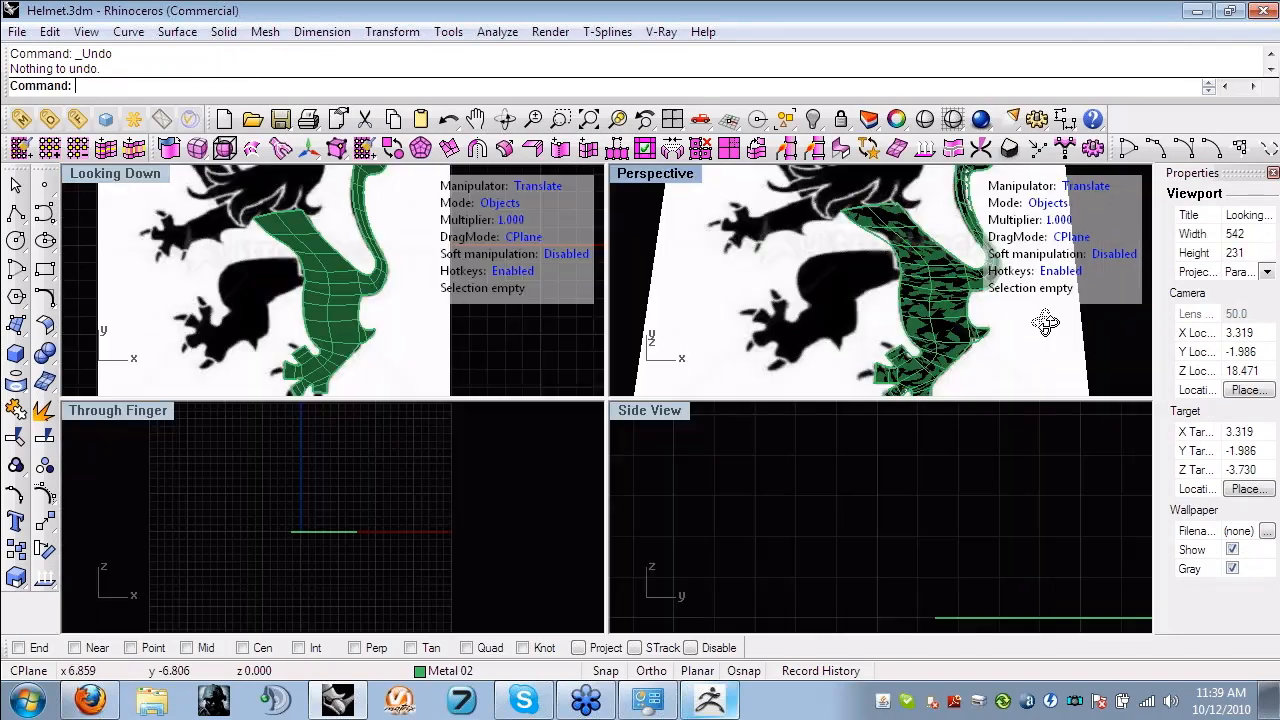
{"action": "left_click", "coordinate": [360, 143]}
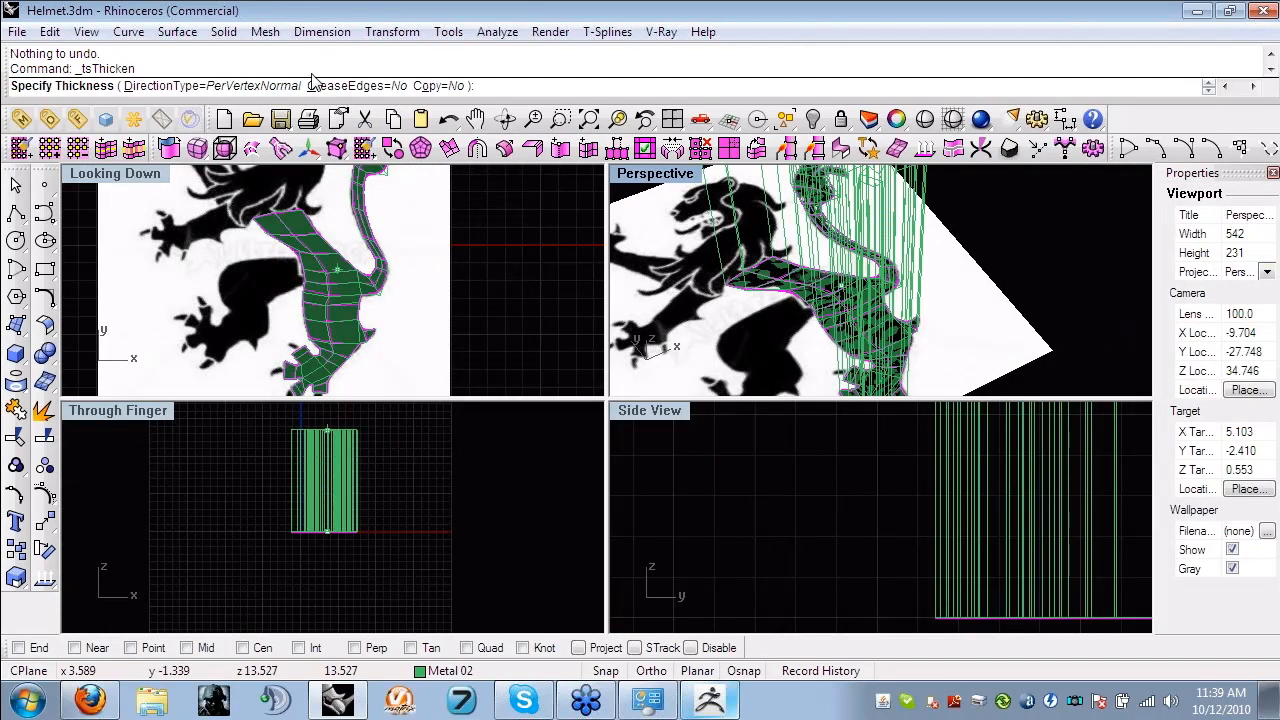
{"action": "left_click", "coordinate": [352, 86]}
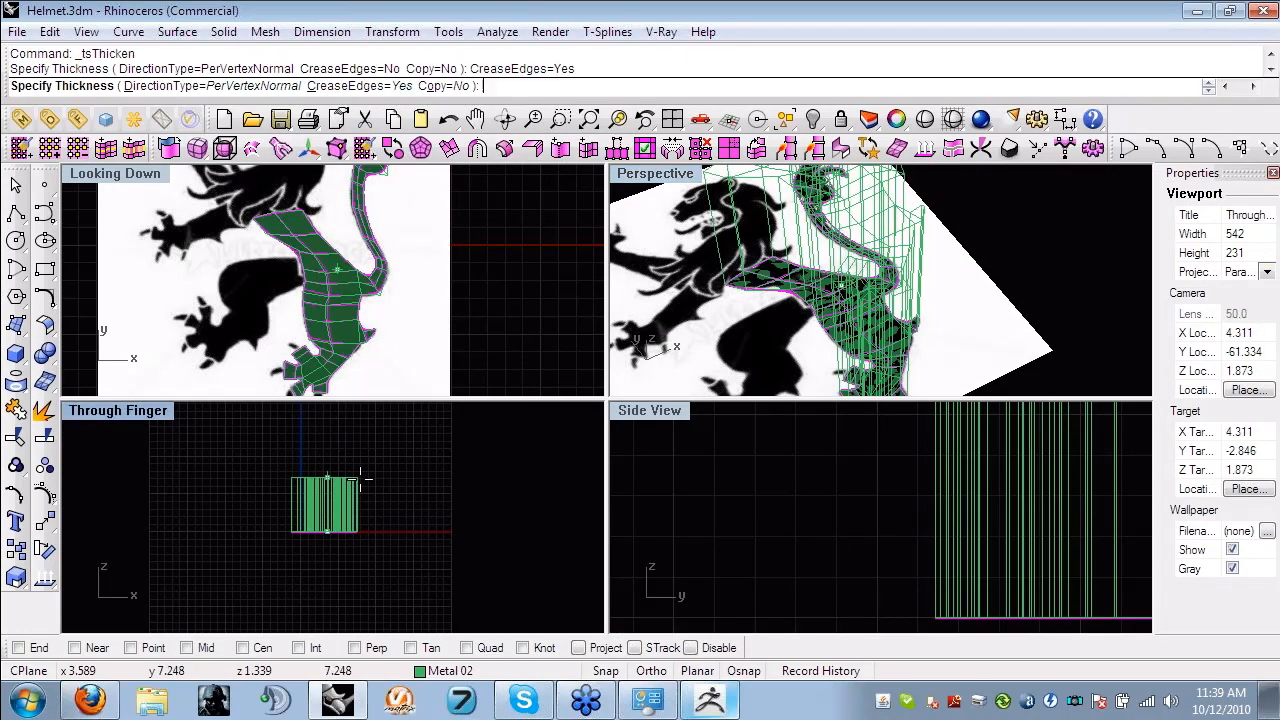
{"action": "left_click", "coordinate": [365, 522]}
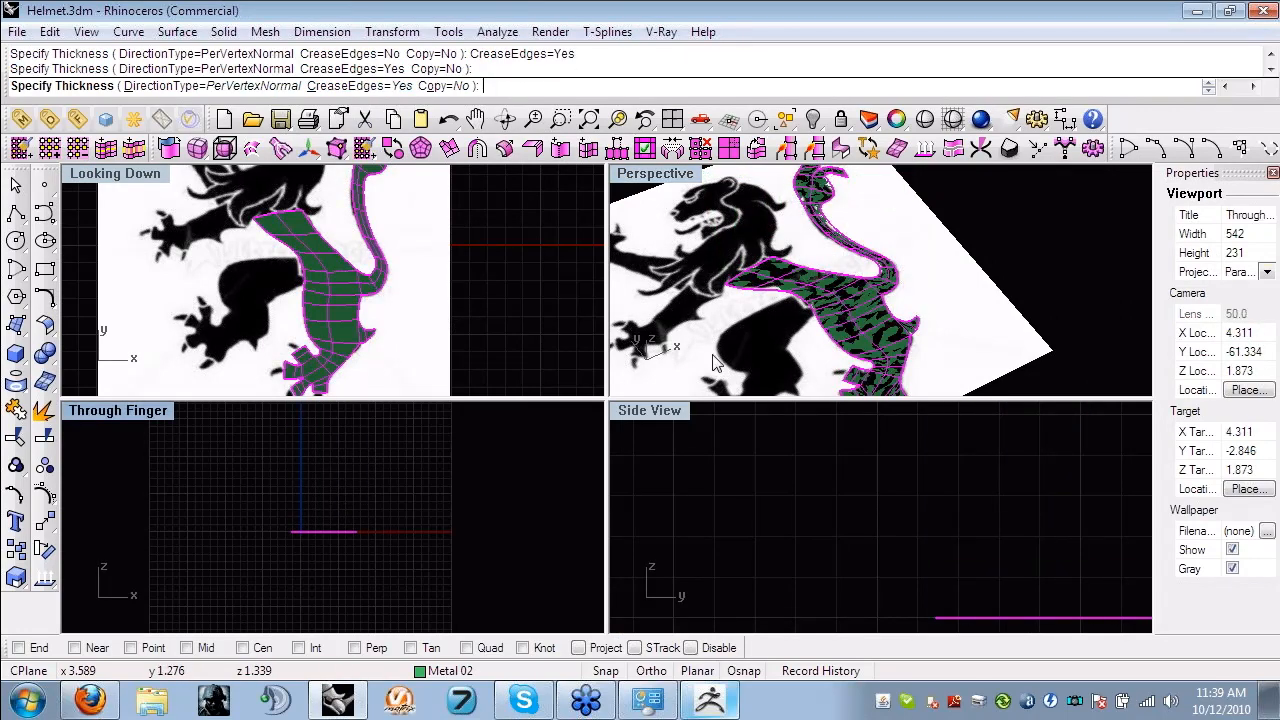
{"action": "left_click", "coordinate": [938, 307]}
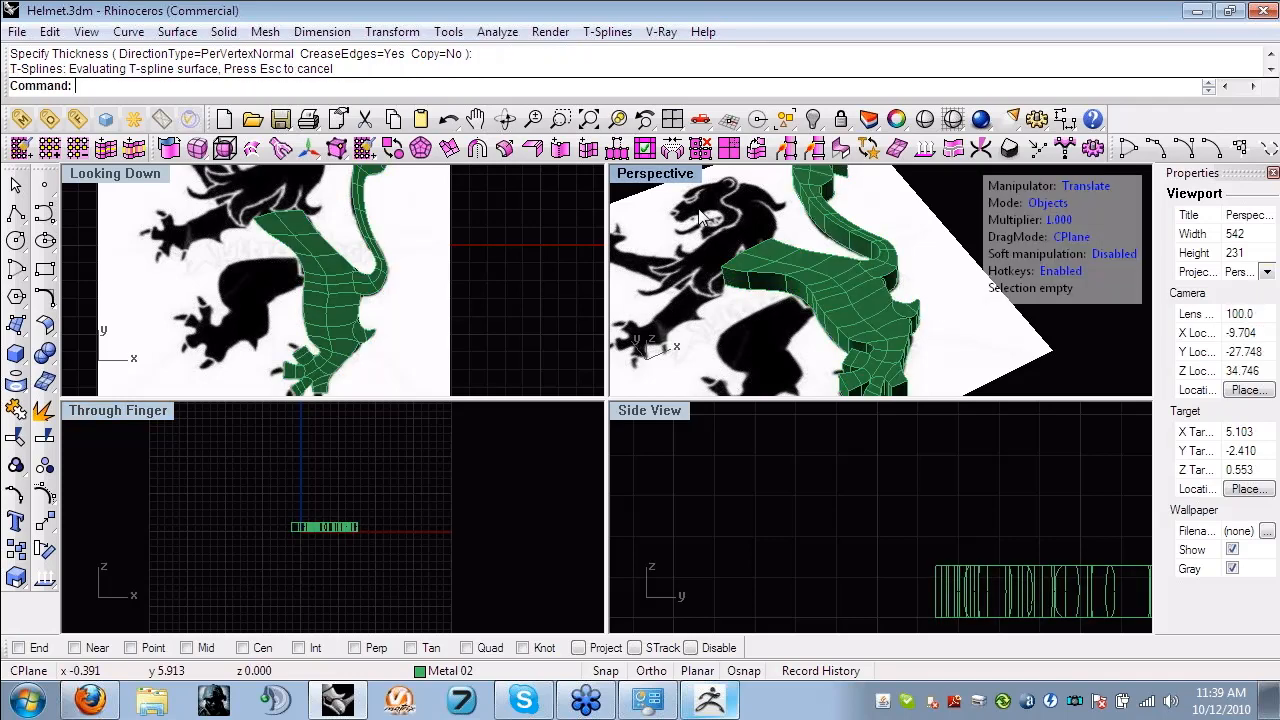
- Try reshaping the creased, thickened lion body in the maximized Perspective view by selecting and moving an edge in edge mode
{"action": "double_click", "coordinate": [660, 174]}
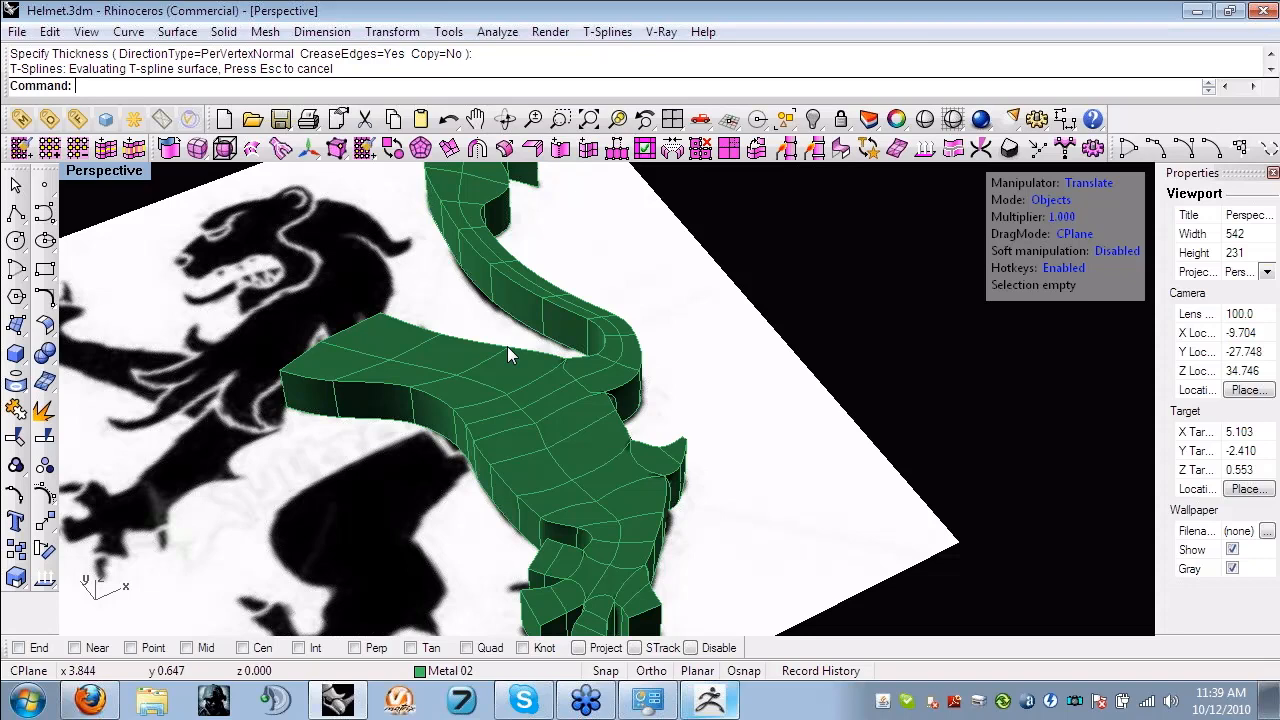
{"action": "right_click_drag", "start_coordinate": [507, 346], "coordinate": [505, 328]}
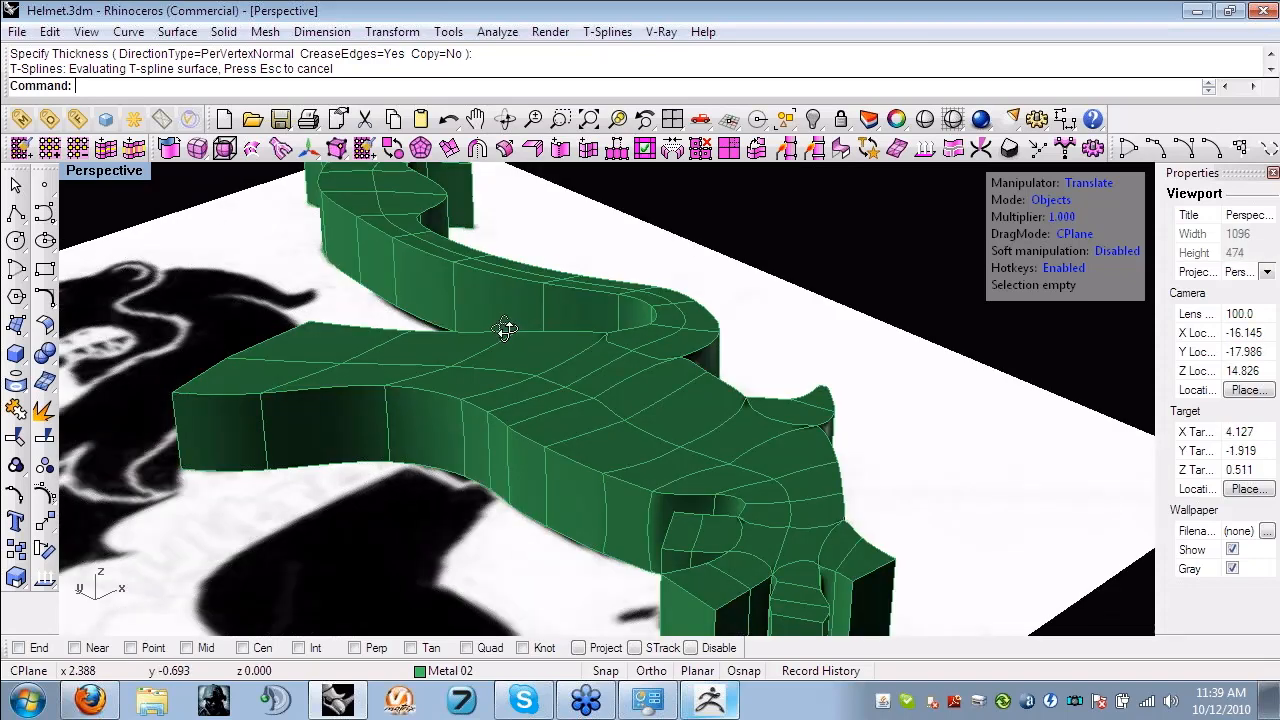
{"action": "right_click_drag", "start_coordinate": [505, 330], "coordinate": [424, 400]}
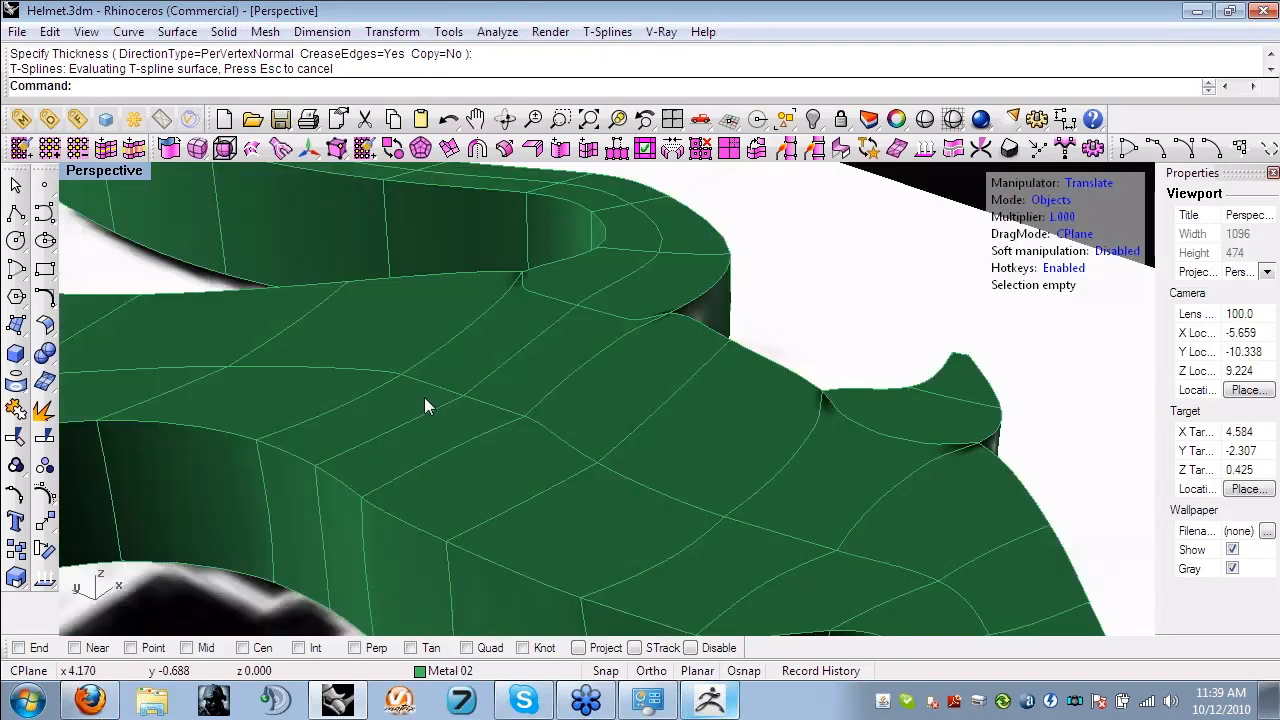
{"action": "key", "text": "s"}
{"action": "left_click", "coordinate": [348, 481]}
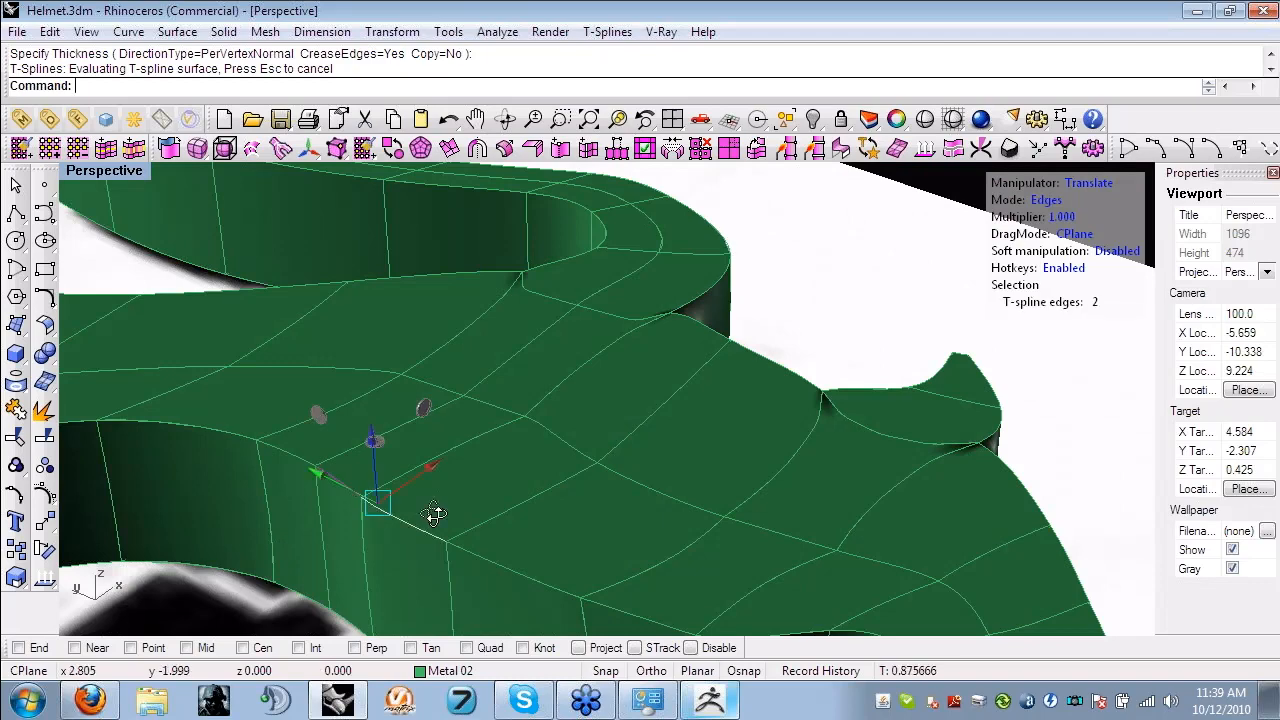
{"action": "mouse_move", "coordinate": [433, 514]}
{"action": "right_mouse_down"}
{"action": "mouse_move", "coordinate": [367, 314]}
{"action": "mouse_move", "coordinate": [629, 394]}
{"action": "mouse_move", "coordinate": [477, 399]}
{"action": "mouse_move", "coordinate": [228, 445]}
{"action": "right_mouse_up"}
{"action": "left_click_drag", "start_coordinate": [227, 437], "coordinate": [172, 331]}
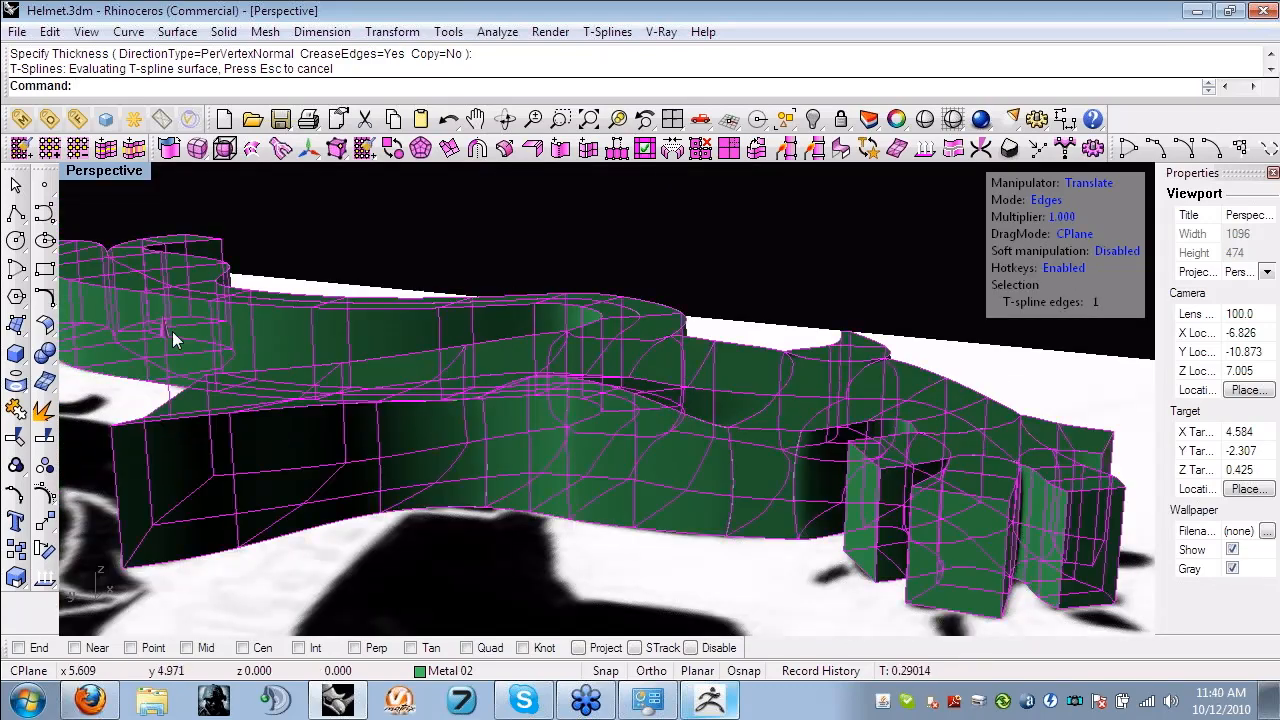
{"action": "right_click_drag", "start_coordinate": [172, 331], "coordinate": [417, 405]}
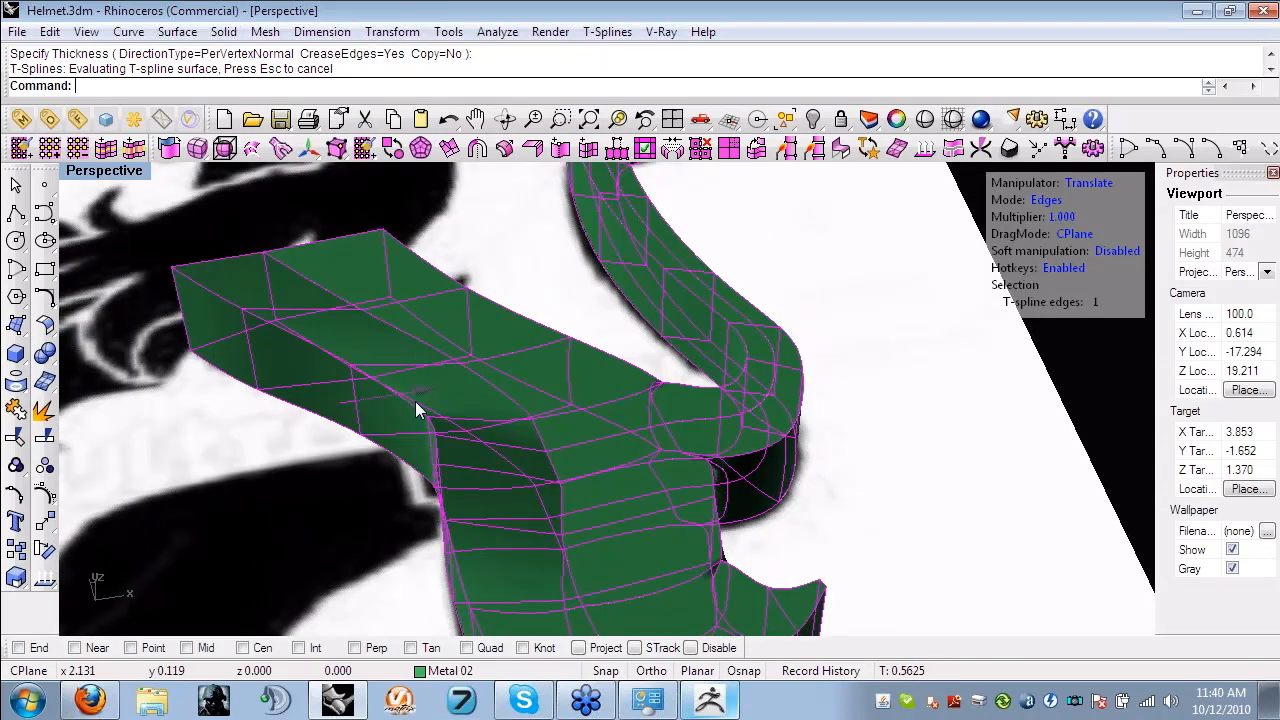
{"action": "key", "text": "Escape"}
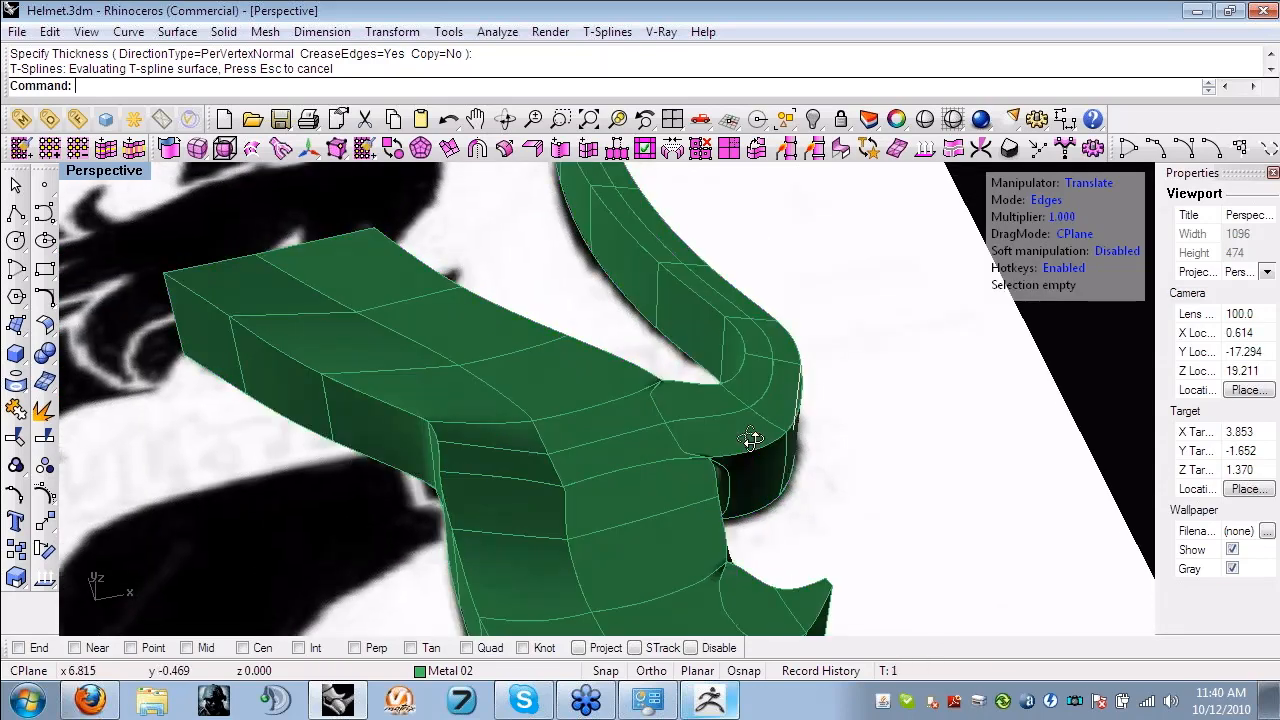
- Undo the edge move and the thickening, then thicken the flat lion surface again with creased edges
{"action": "key", "text": "ctrl+z"}
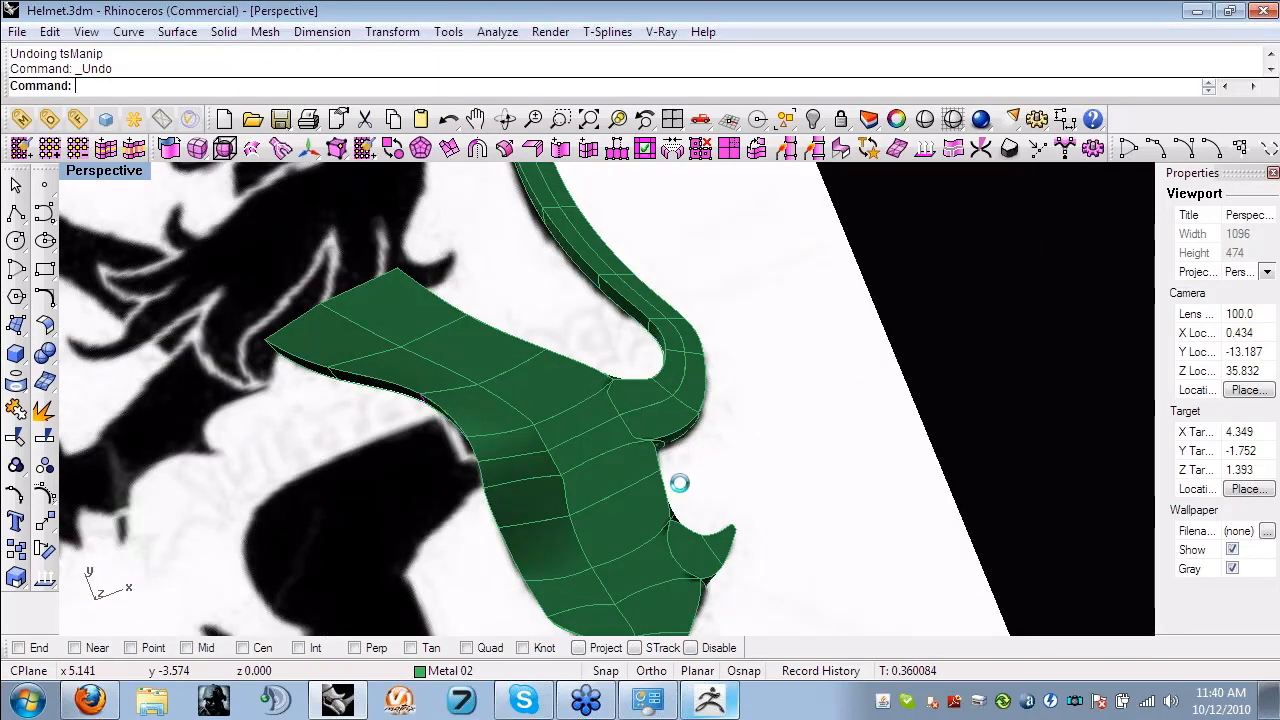
{"action": "key", "text": "ctrl+z"}
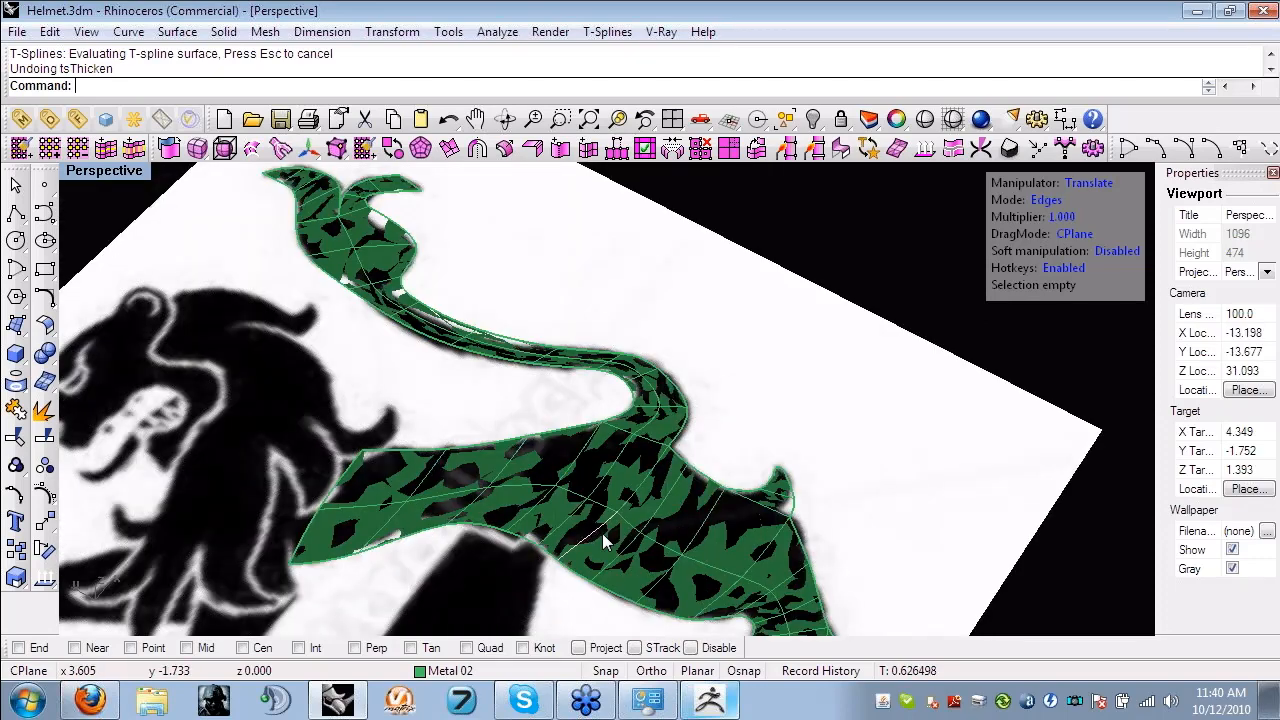
{"action": "left_click", "coordinate": [603, 542]}
{"action": "right_click_drag", "start_coordinate": [603, 542], "coordinate": [549, 234]}
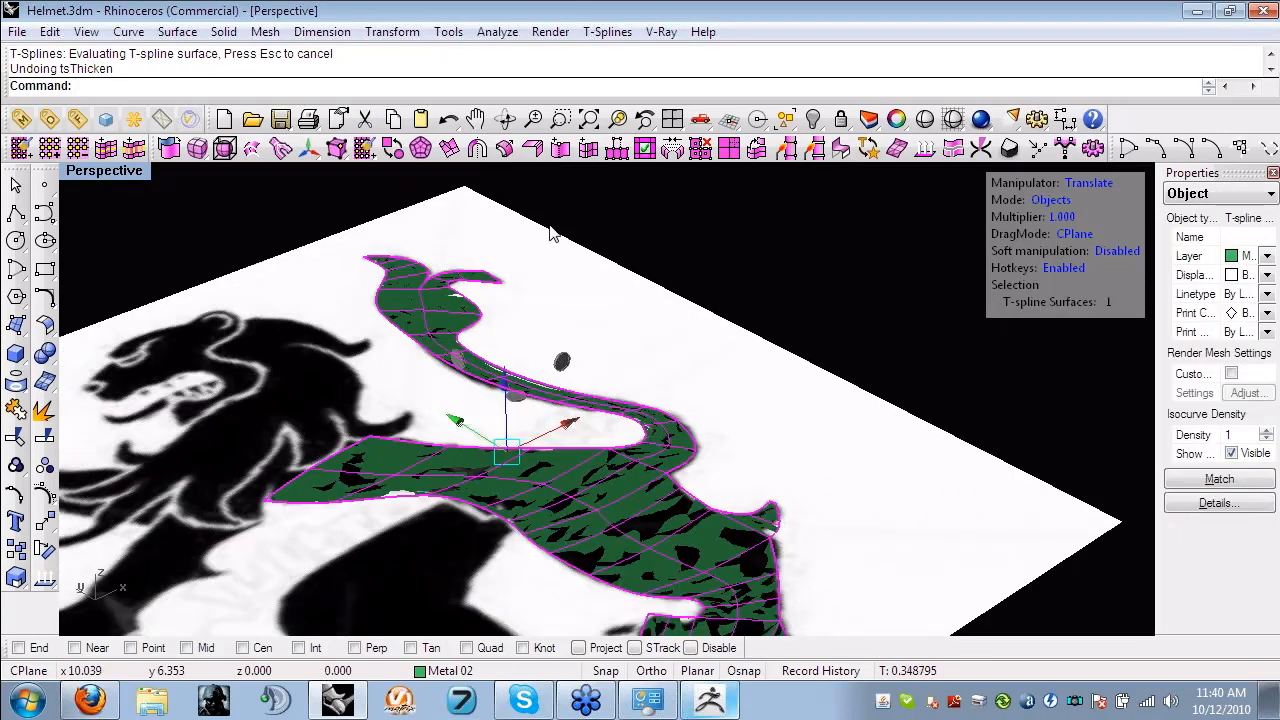
{"action": "right_click", "coordinate": [549, 234]}
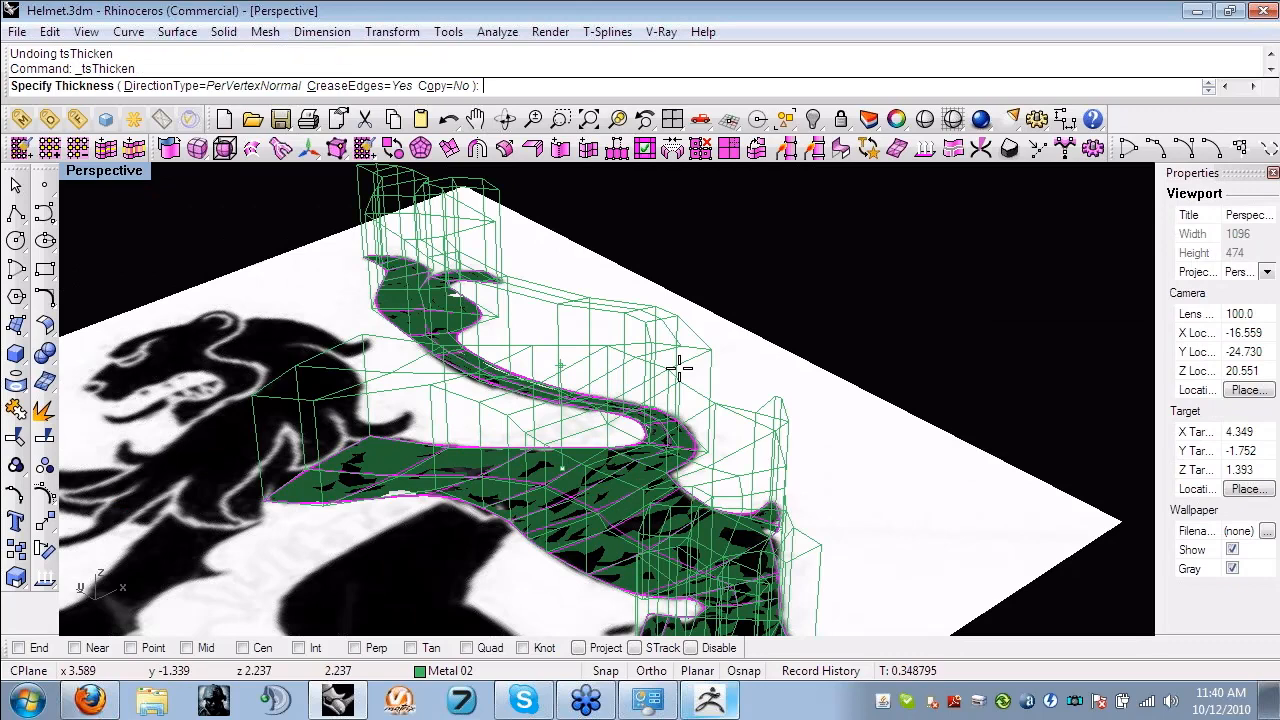
{"action": "left_click", "coordinate": [764, 306]}
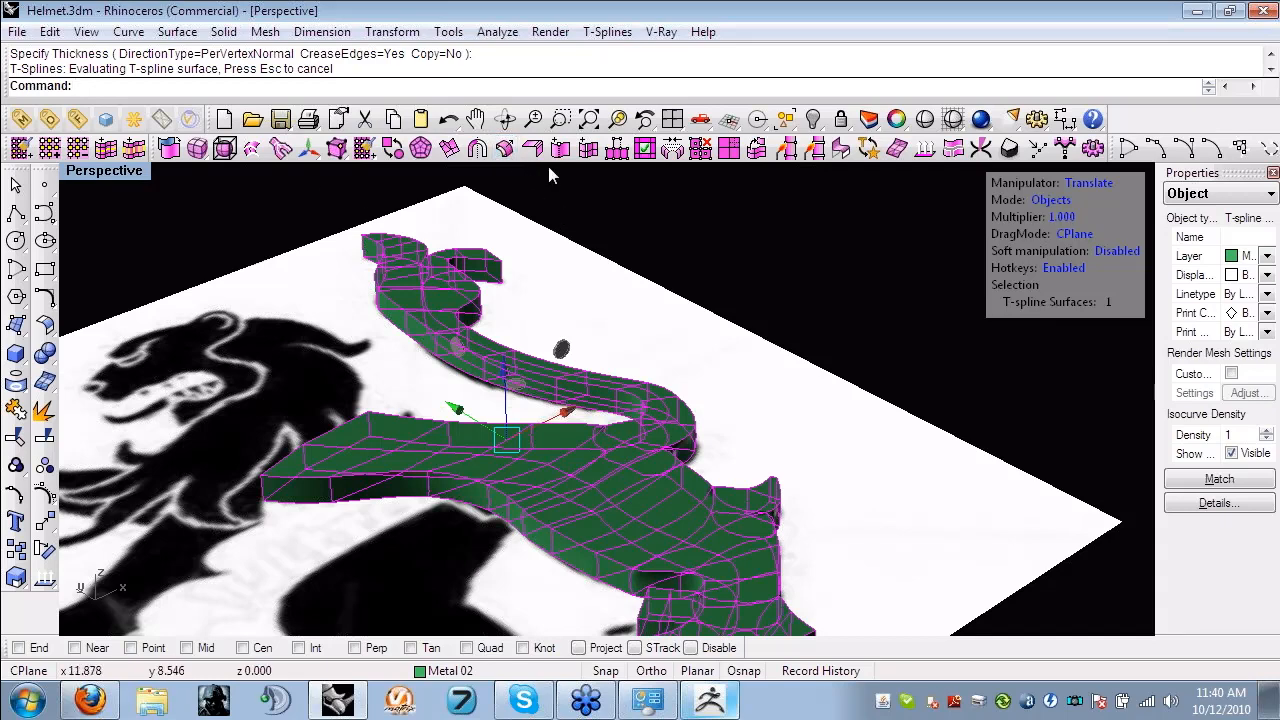
- Delete the thickened lion body and maximize the Looking Down view over the reference image
{"action": "left_click", "coordinate": [762, 286]}
{"action": "right_click_drag", "start_coordinate": [762, 286], "coordinate": [653, 445]}
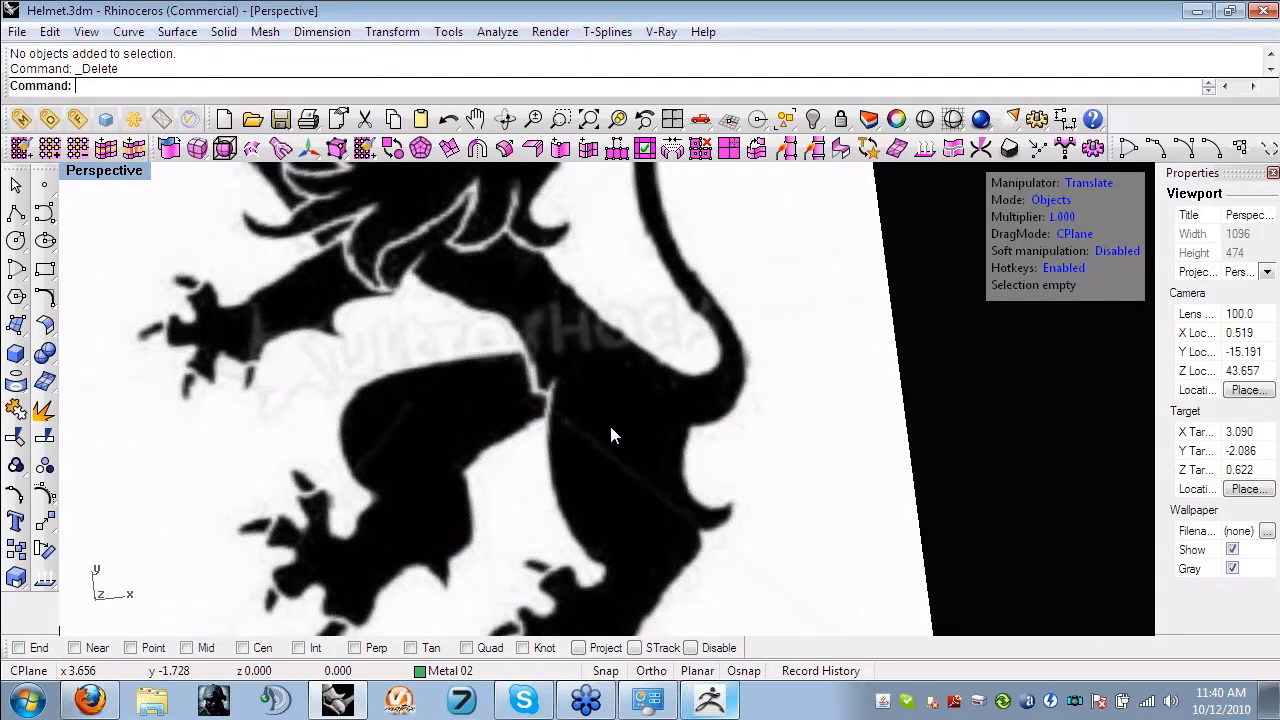
{"action": "double_click", "coordinate": [95, 174]}
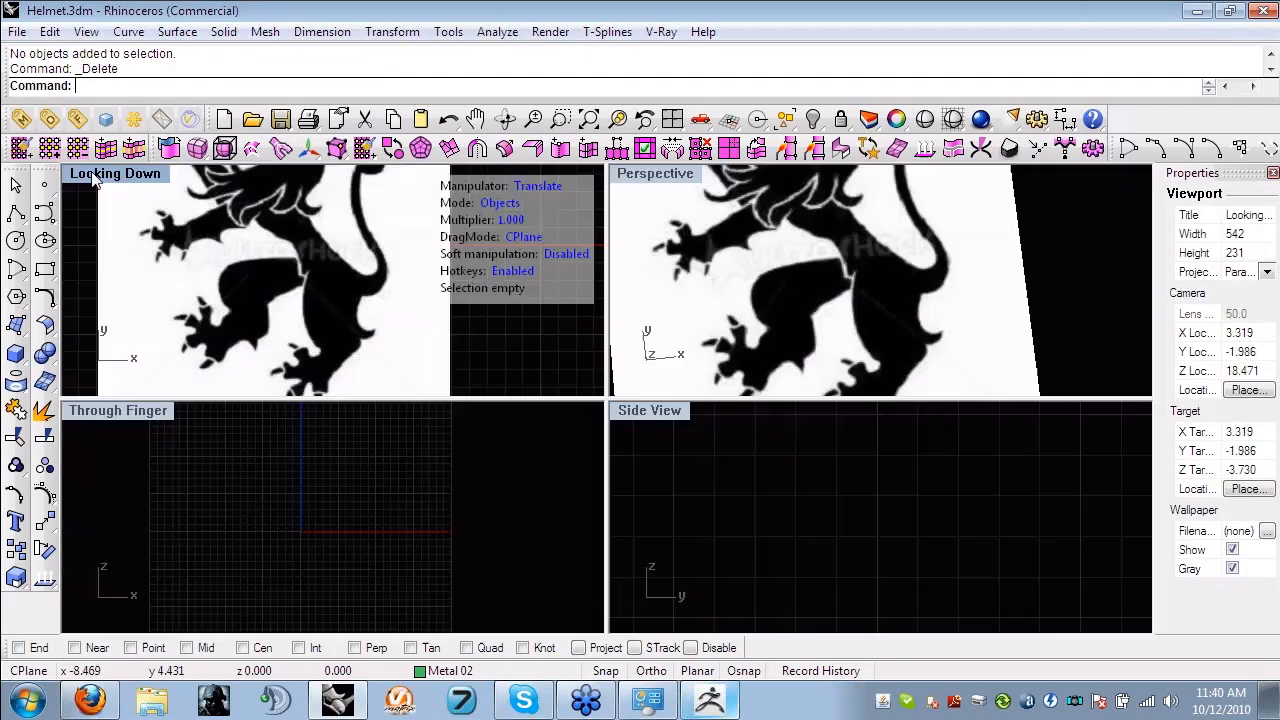
{"action": "double_click", "coordinate": [94, 176]}
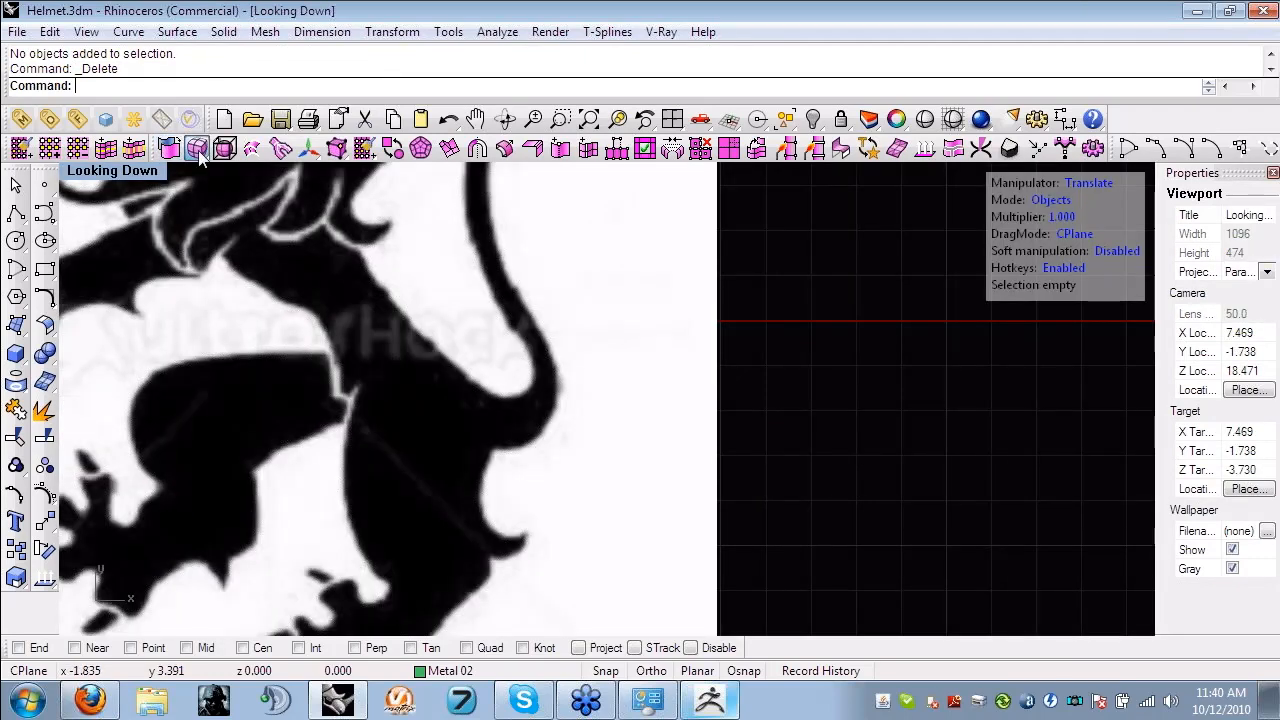
- Create a smooth T-spline plane with 2 by 2 faces and place it diagonally across the lion's lower hind leg
{"action": "left_click", "coordinate": [197, 148]}
{"action": "left_click", "coordinate": [256, 175]}
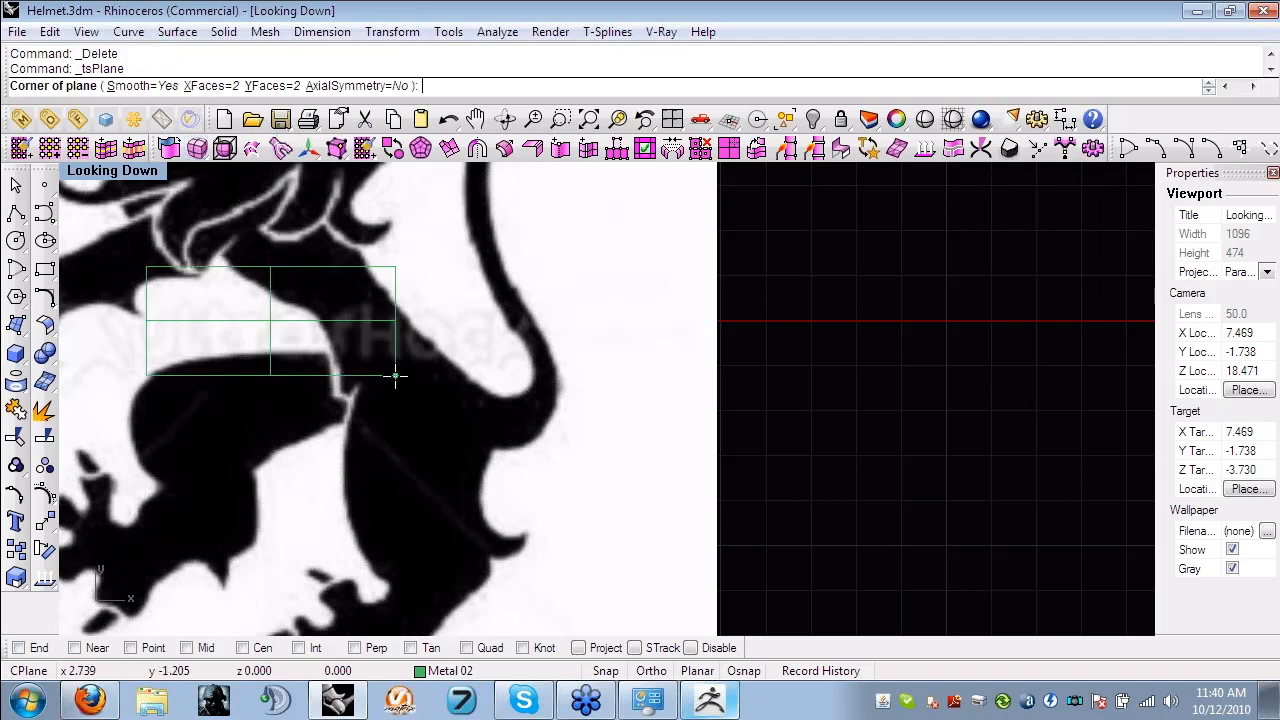
{"action": "left_click", "coordinate": [404, 510]}
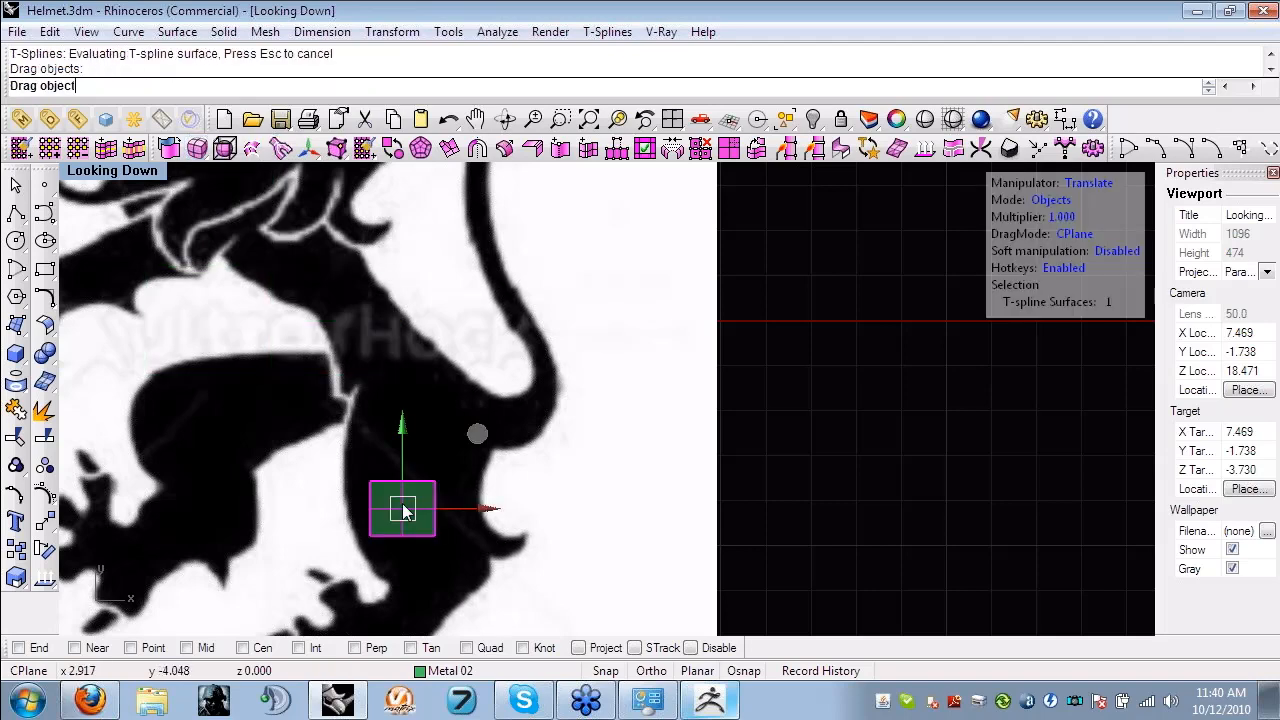
{"action": "scroll", "coordinate": [420, 495], "scroll_direction": "up", "scroll_amount": 3}
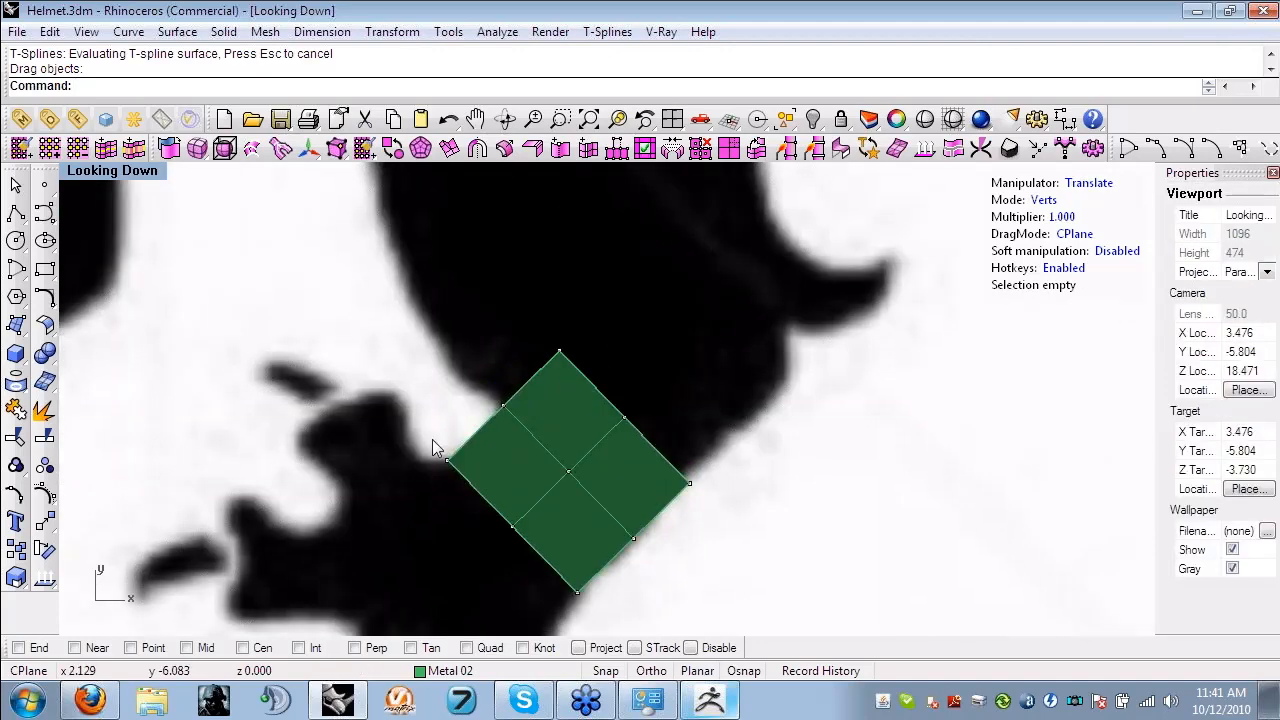
- Move the plane's vertices in vertex mode so that its sides follow the outline of the lower hind leg
{"action": "left_click", "coordinate": [447, 460]}
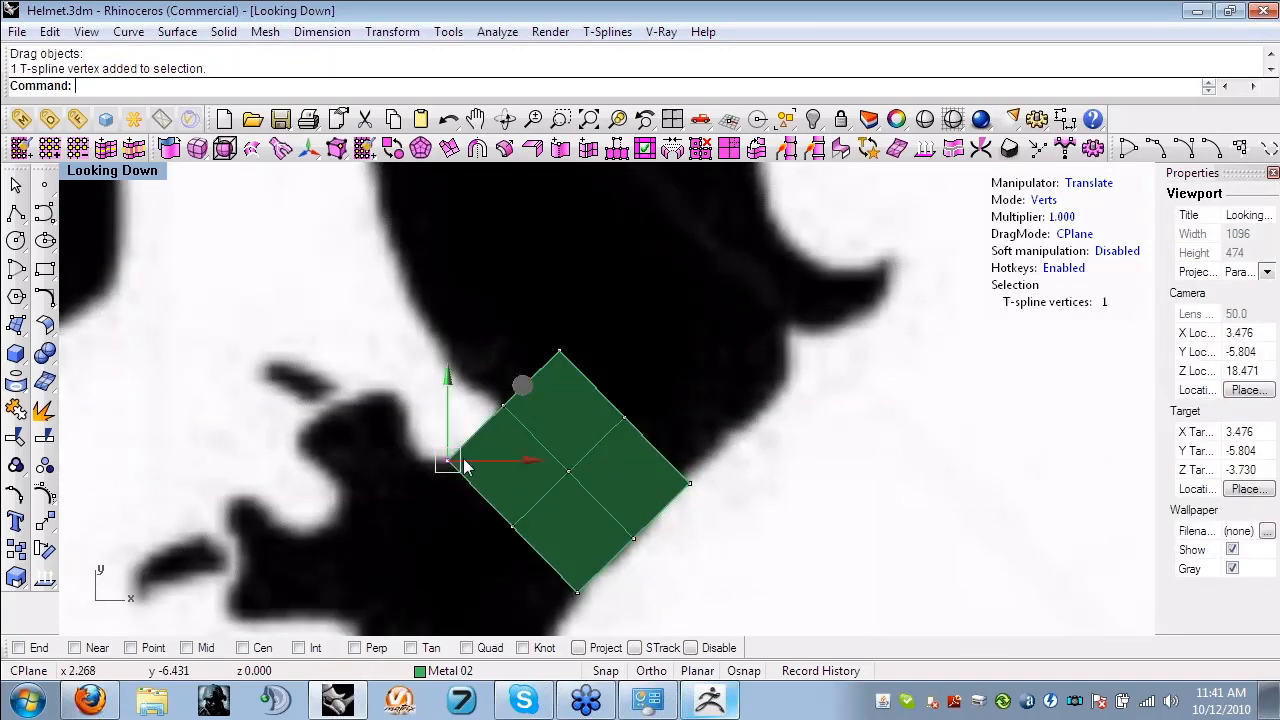
{"action": "left_click_drag", "start_coordinate": [522, 385], "coordinate": [516, 394]}
{"action": "left_click_drag", "start_coordinate": [546, 337], "coordinate": [572, 363]}
{"action": "left_click_drag", "start_coordinate": [460, 378], "coordinate": [517, 423]}
{"action": "left_click_drag", "start_coordinate": [578, 331], "coordinate": [570, 367]}
{"action": "left_click_drag", "start_coordinate": [510, 308], "coordinate": [611, 368]}
{"action": "left_click_drag", "start_coordinate": [636, 281], "coordinate": [585, 312]}
{"action": "left_click_drag", "start_coordinate": [657, 430], "coordinate": [722, 510]}
{"action": "left_click_drag", "start_coordinate": [764, 409], "coordinate": [800, 371]}
- Select the plane's two upper end edges in edge mode and extrude them up the leg as a new row of faces
{"action": "key", "text": "s"}
{"action": "left_click", "coordinate": [698, 438]}
{"action": "left_click", "coordinate": [568, 403], "text": "shift"}
{"action": "left_click_drag", "start_coordinate": [695, 350], "coordinate": [697, 258], "text": "alt"}
{"action": "right_click_drag", "start_coordinate": [751, 378], "coordinate": [753, 429]}
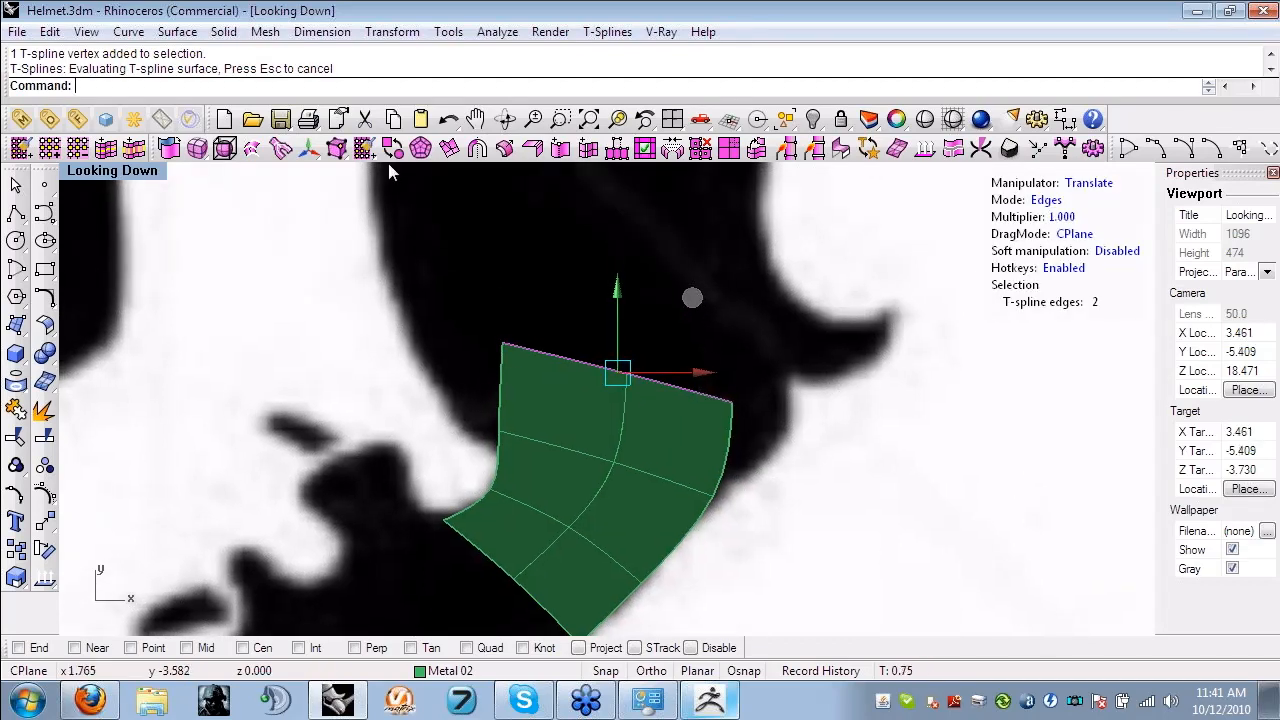
- Move the extruded row's corner vertices and the heel-side vertex below it outward to the leg's outline
{"action": "key", "text": "a"}
{"action": "left_click_drag", "start_coordinate": [487, 331], "coordinate": [517, 358]}
{"action": "left_click_drag", "start_coordinate": [570, 272], "coordinate": [487, 304]}
{"action": "left_click_drag", "start_coordinate": [704, 373], "coordinate": [883, 426]}
{"action": "key", "text": "Escape"}
{"action": "left_click", "coordinate": [727, 497]}
{"action": "left_click_drag", "start_coordinate": [800, 420], "coordinate": [840, 375]}
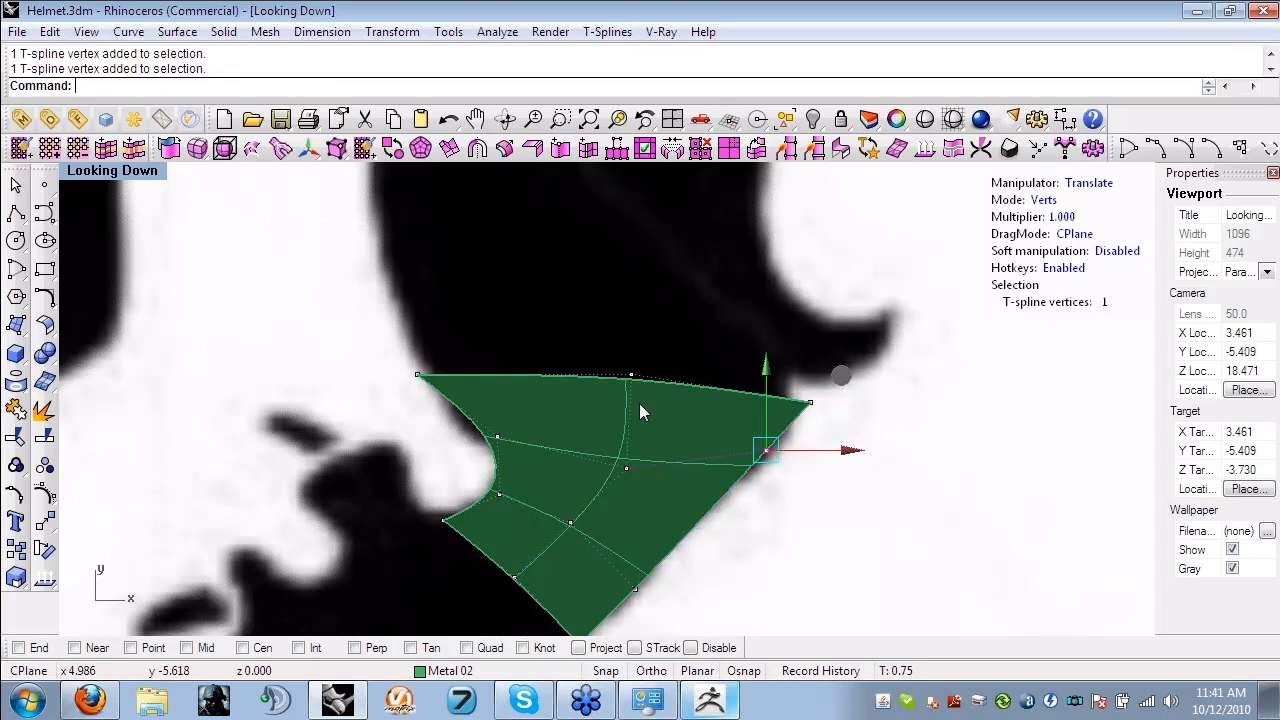
- Adjust the two front-side vertices of the extruded row to fit the front outline of the leg
{"action": "key", "text": "Escape"}
{"action": "left_click", "coordinate": [497, 437]}
{"action": "left_click_drag", "start_coordinate": [557, 444], "coordinate": [515, 436]}
{"action": "key", "text": "Escape"}
{"action": "left_click_drag", "start_coordinate": [394, 357], "coordinate": [441, 390]}
{"action": "left_click_drag", "start_coordinate": [417, 300], "coordinate": [419, 279]}
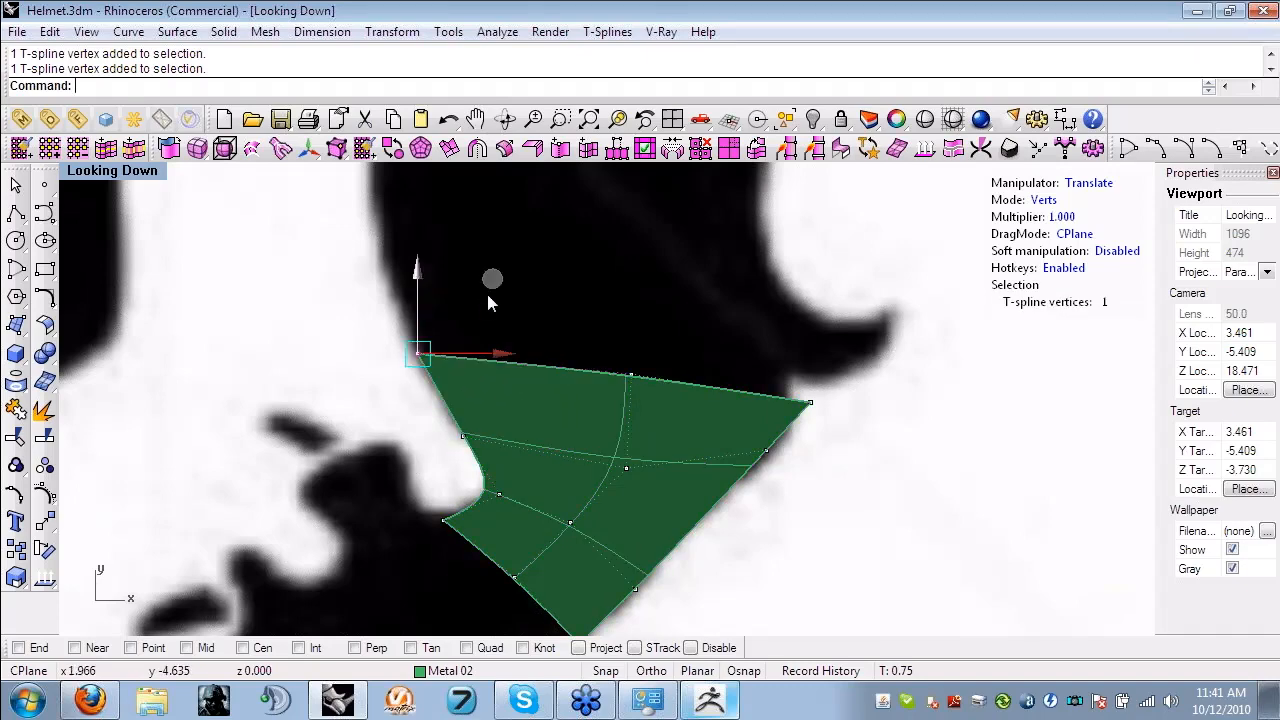
- Select the whole leg surface in object mode and switch the manipulator from Translate to Rotate
{"action": "key", "text": "Escape"}
{"action": "left_click", "coordinate": [646, 490]}
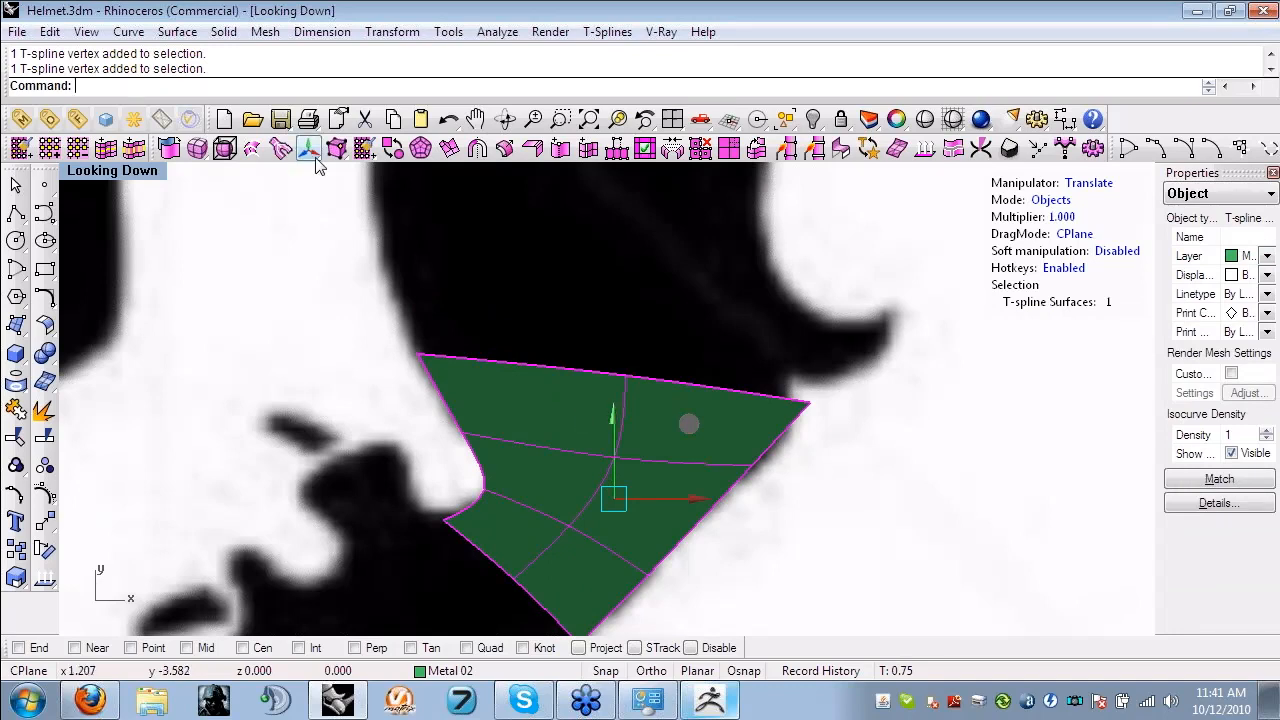
{"action": "left_click", "coordinate": [1082, 184]}
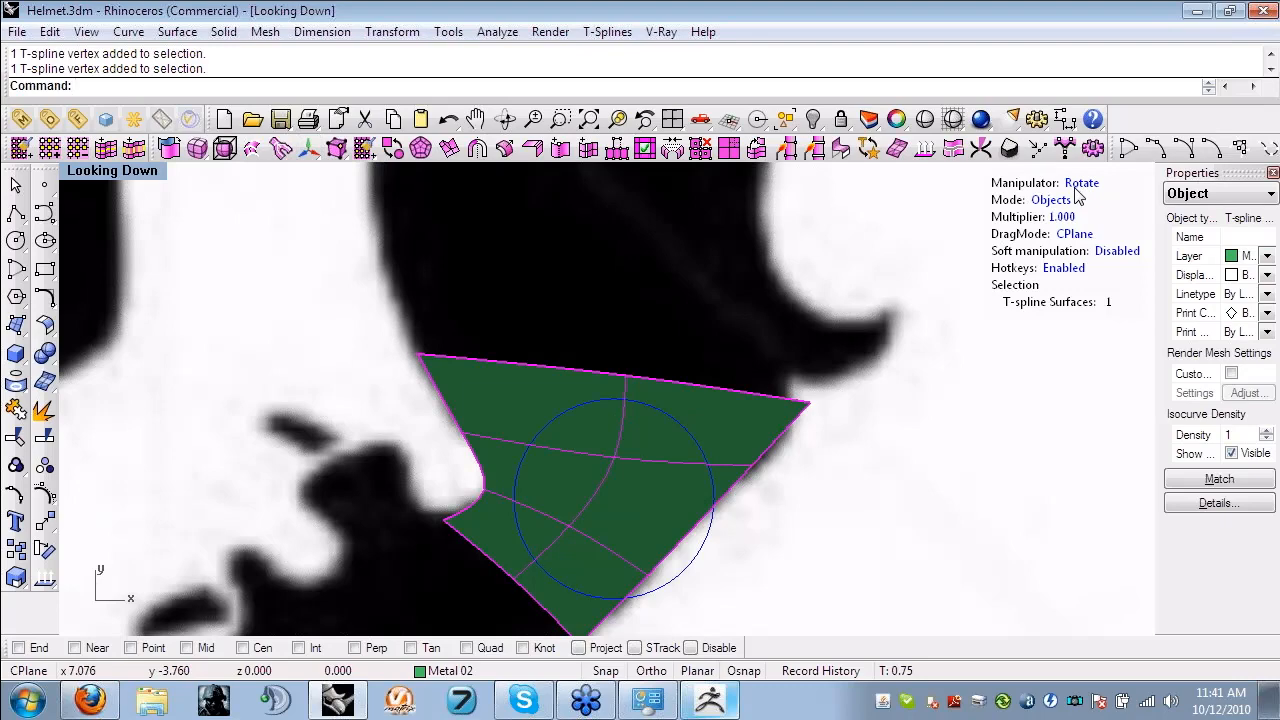
- Undo the trial rotation and extrude the leg surface's two upper end edges upward with Translate as a short new row of faces
{"action": "left_click_drag", "start_coordinate": [692, 428], "coordinate": [697, 395]}
{"action": "key", "text": "ctrl+z"}
{"action": "key", "text": "s"}
{"action": "left_click", "coordinate": [726, 385]}
{"action": "left_click", "coordinate": [548, 367], "text": "shift"}
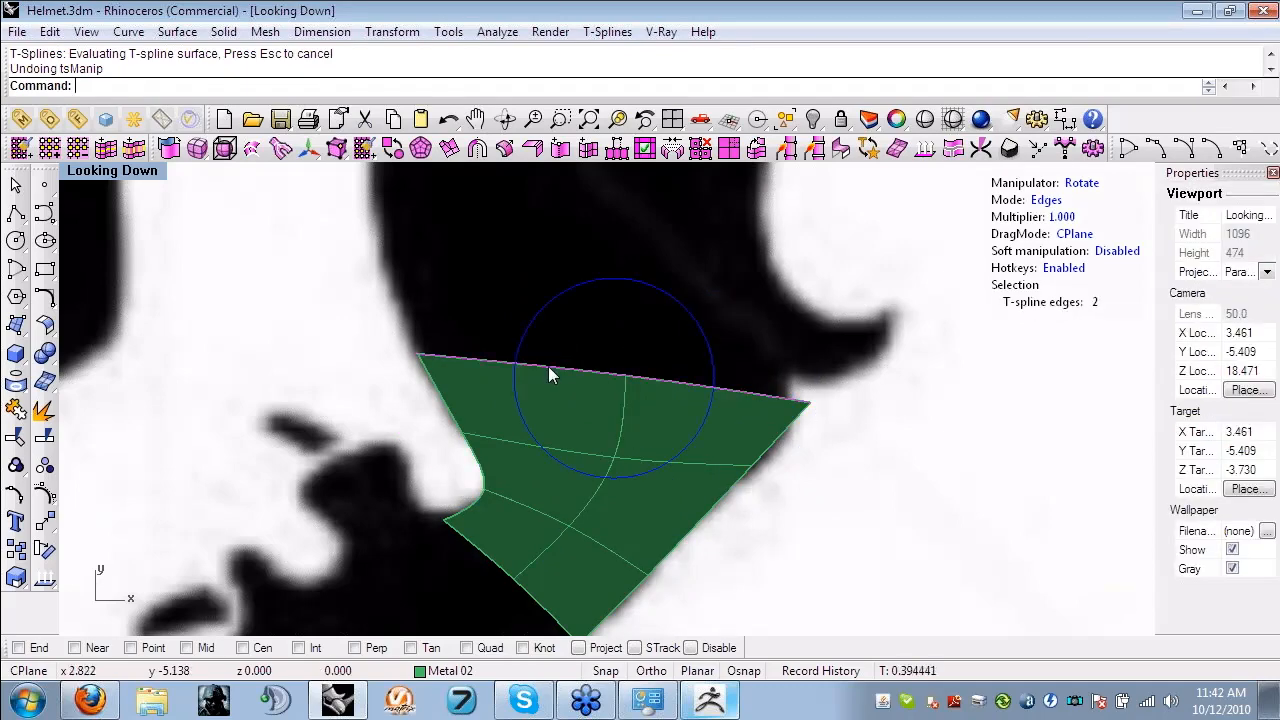
{"action": "key", "text": "r"}
{"action": "key", "text": "e"}
{"action": "key", "text": "w"}
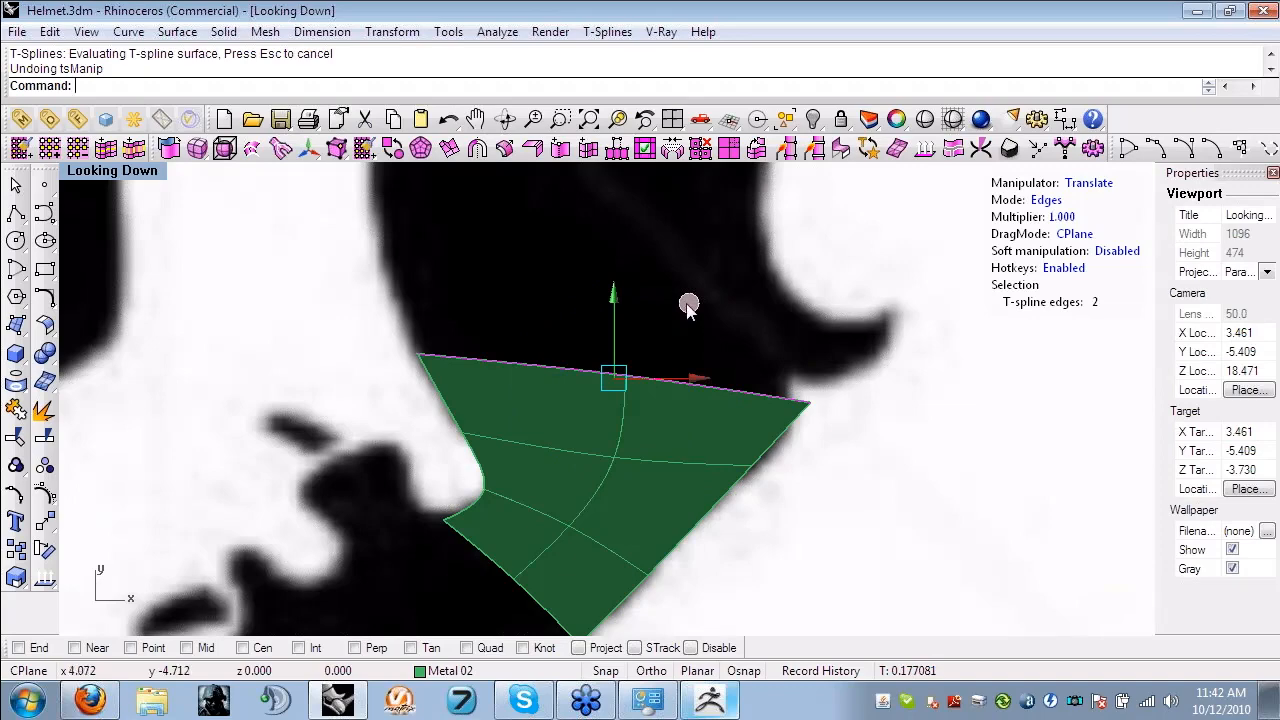
{"action": "key", "text": "Escape"}
{"action": "mouse_move", "coordinate": [691, 270]}
{"action": "left_mouse_down", "text": "alt"}
{"action": "mouse_move", "coordinate": [686, 259]}
{"action": "mouse_move", "coordinate": [675, 272]}
{"action": "left_mouse_up", "text": "alt"}
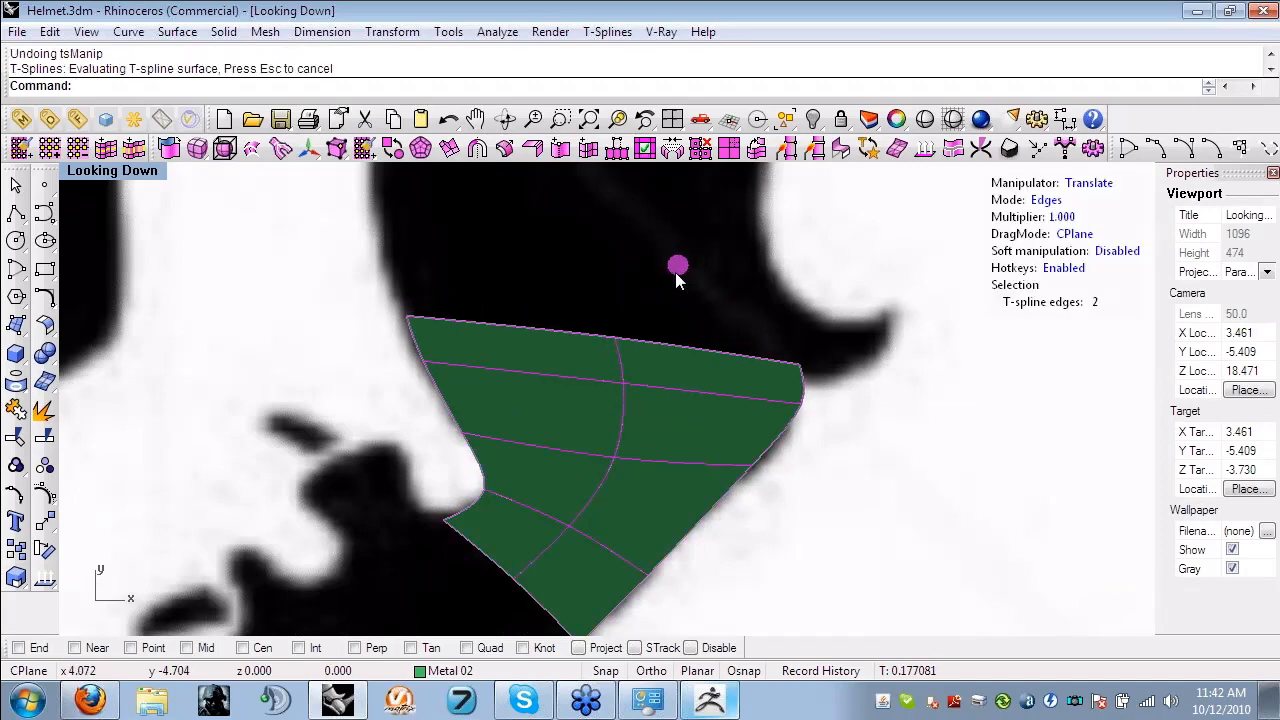
- Extrude the two upper end edges further up the leg and move the front-side vertex below them down to the hooked spur's lower base
{"action": "right_click_drag", "start_coordinate": [751, 289], "coordinate": [751, 402]}
{"action": "left_click_drag", "start_coordinate": [679, 351], "coordinate": [672, 258], "text": "alt"}
{"action": "scroll", "coordinate": [780, 445], "scroll_direction": "up", "scroll_amount": 2}
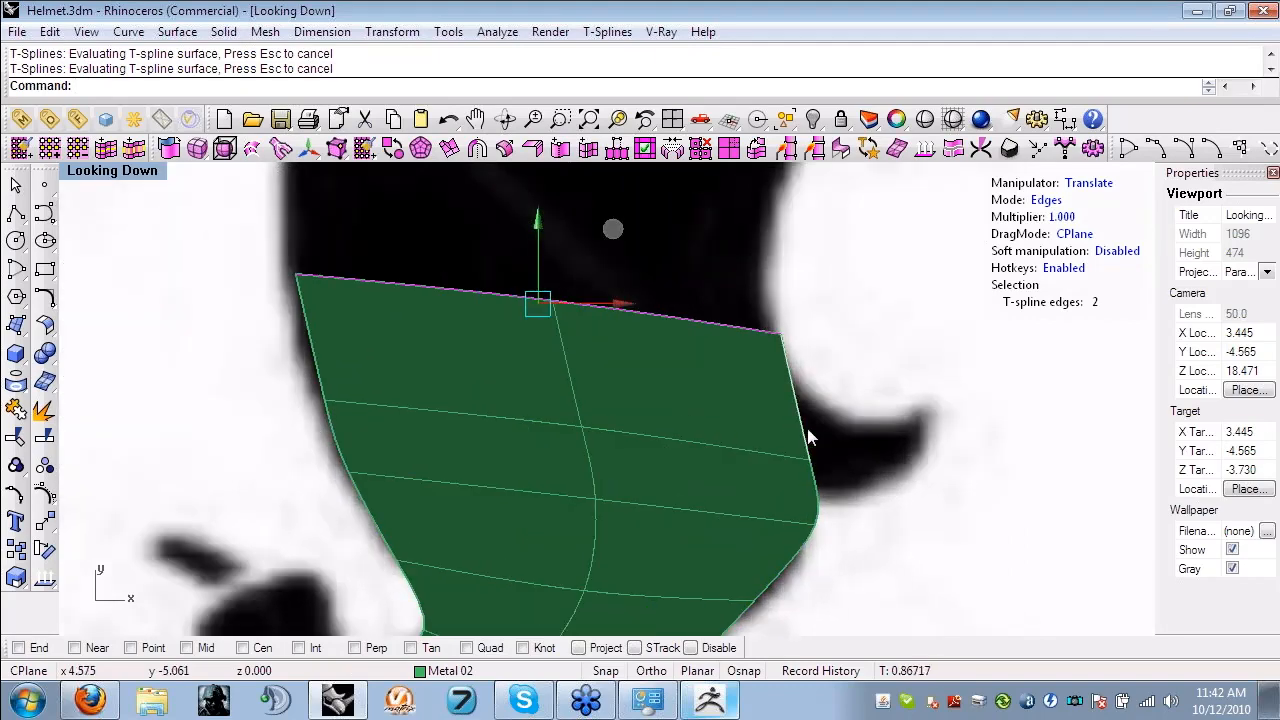
{"action": "right_click_drag", "start_coordinate": [807, 429], "coordinate": [784, 451]}
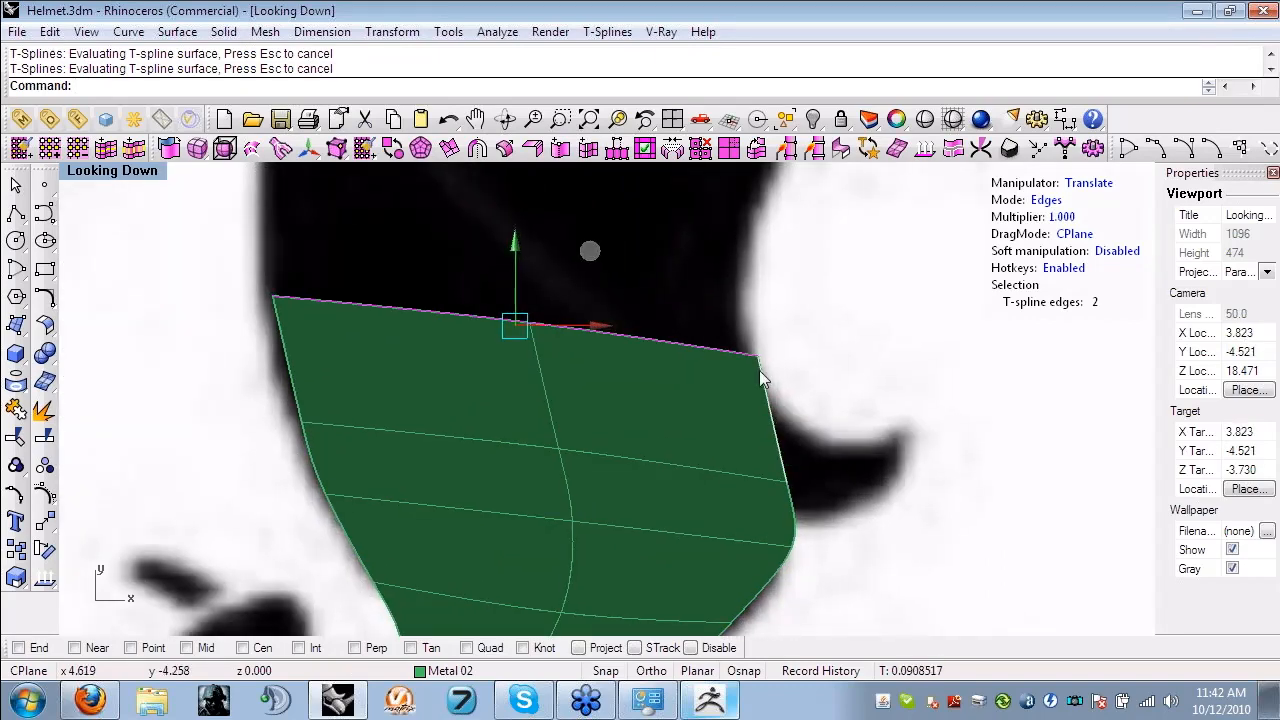
{"action": "key", "text": "v"}
{"action": "left_click_drag", "start_coordinate": [824, 510], "coordinate": [768, 490]}
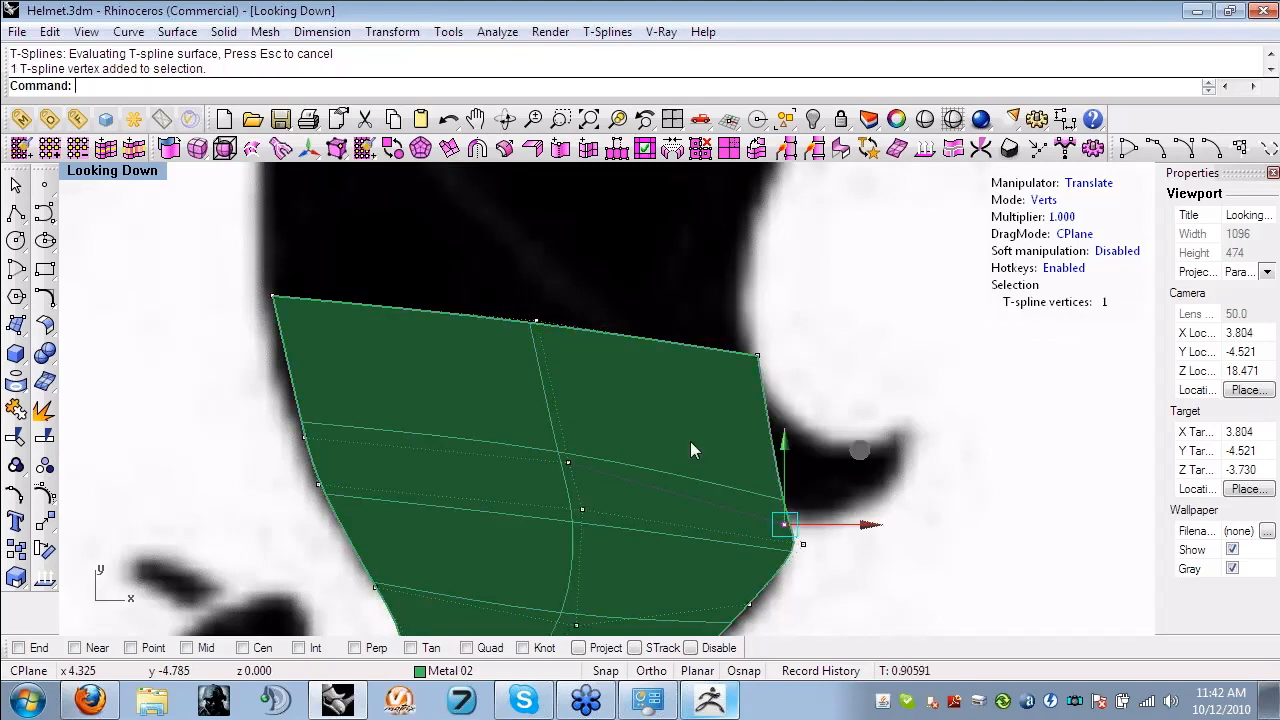
- Select the side edge beside the hooked spur in edge mode and extrude it outward as new faces
{"action": "key", "text": "e"}
{"action": "left_click", "coordinate": [769, 434]}
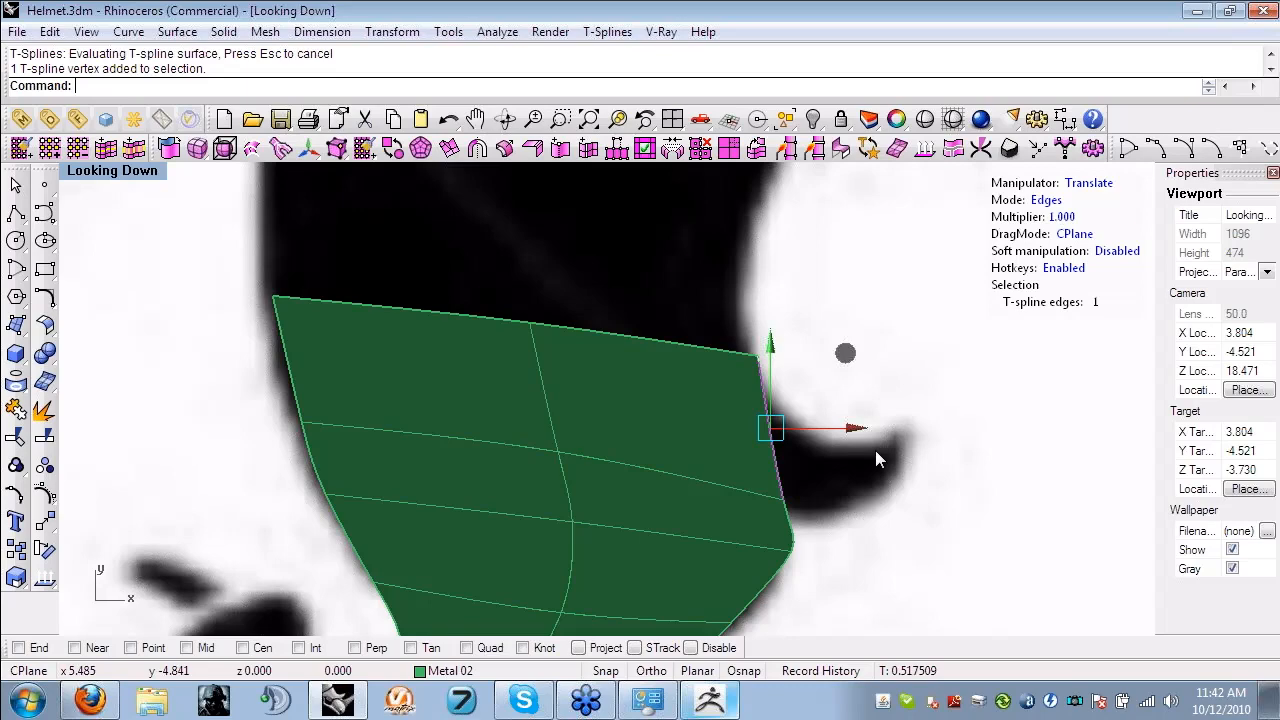
{"action": "right_click_drag", "start_coordinate": [875, 458], "coordinate": [728, 372]}
{"action": "left_click_drag", "start_coordinate": [709, 350], "coordinate": [856, 358]}
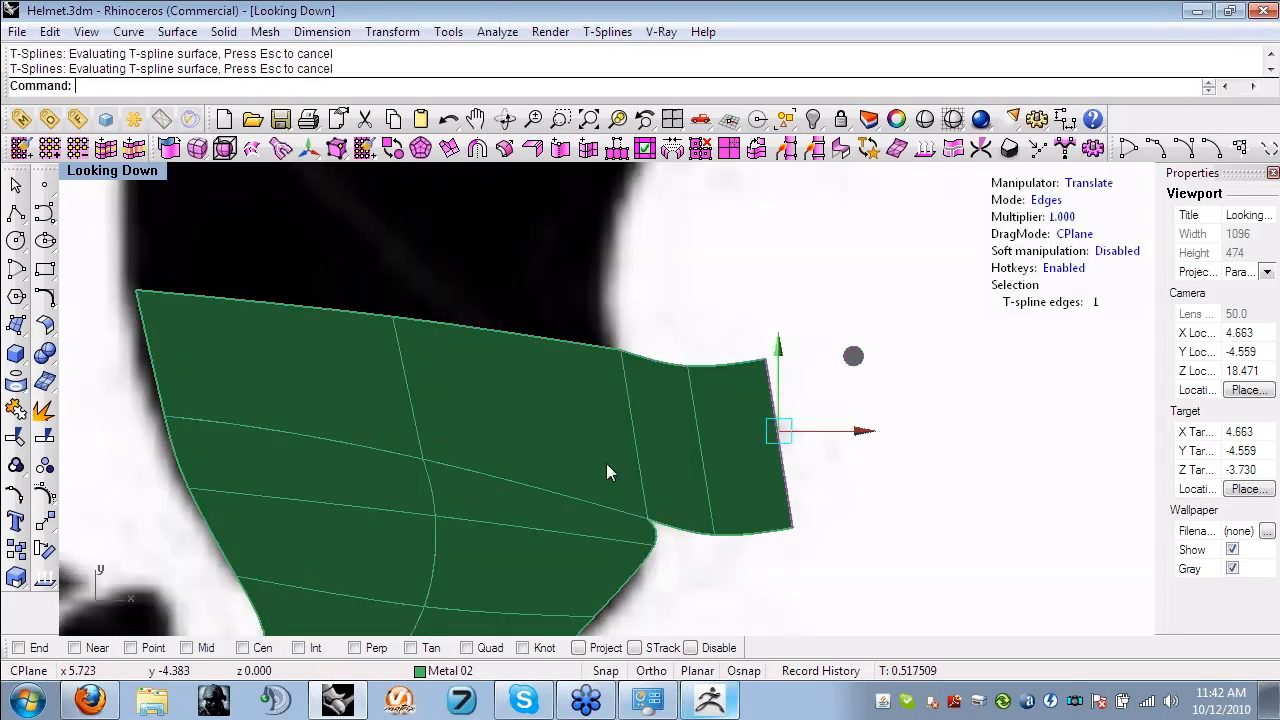
- Move the extruded spur's end and middle vertices in vertex mode so the faces follow the hook's curve
{"action": "key", "text": "a"}
{"action": "scroll", "coordinate": [640, 507], "scroll_direction": "up", "scroll_amount": 2}
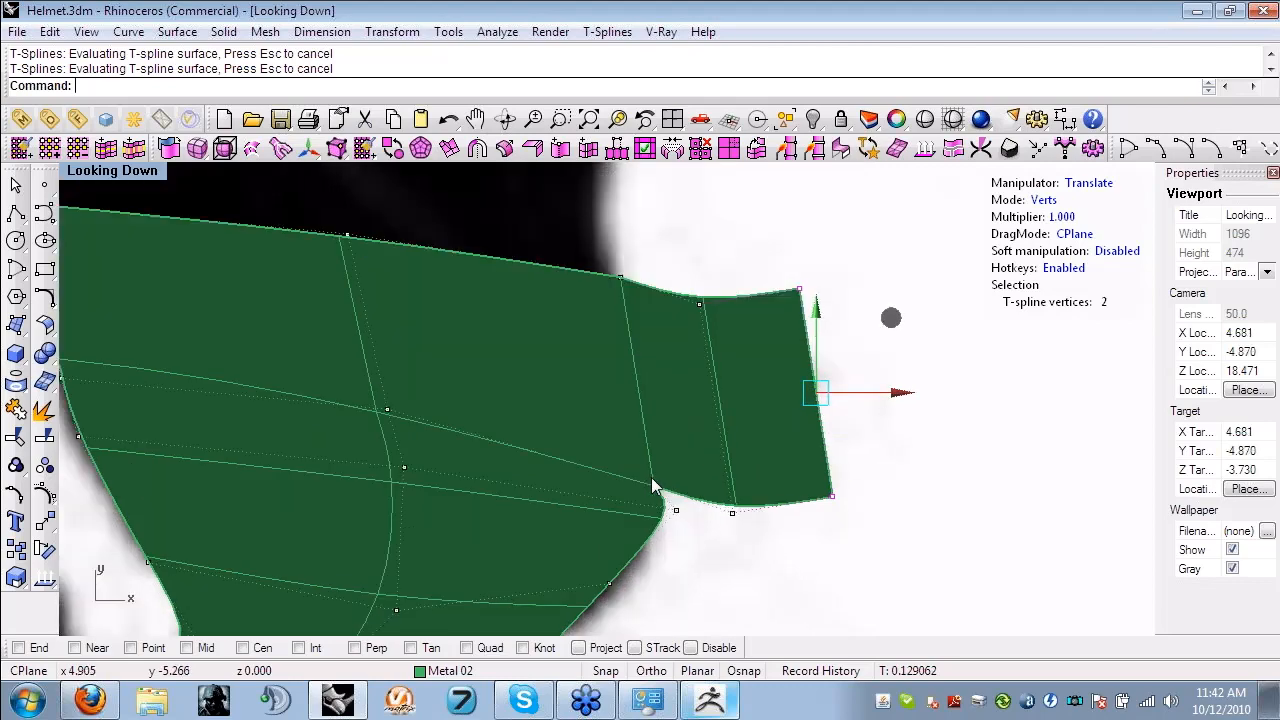
{"action": "left_click", "coordinate": [652, 482]}
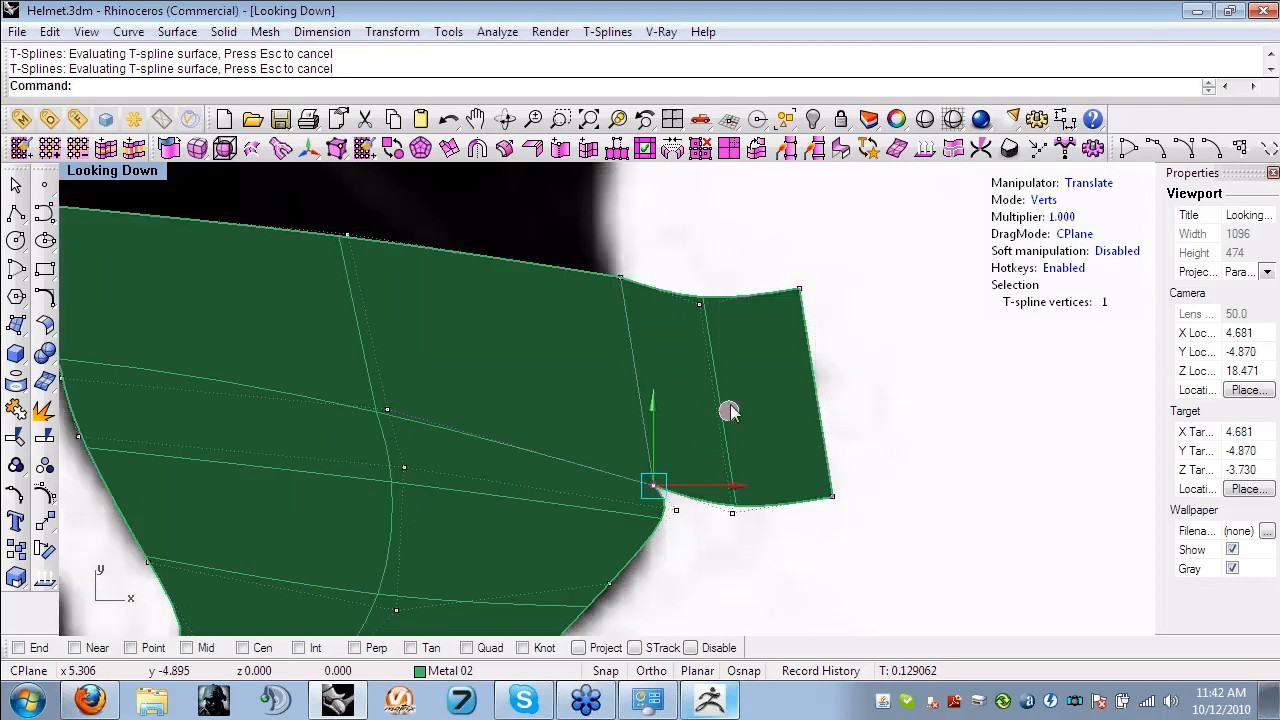
{"action": "scroll", "coordinate": [779, 546], "scroll_direction": "down", "scroll_amount": 2}
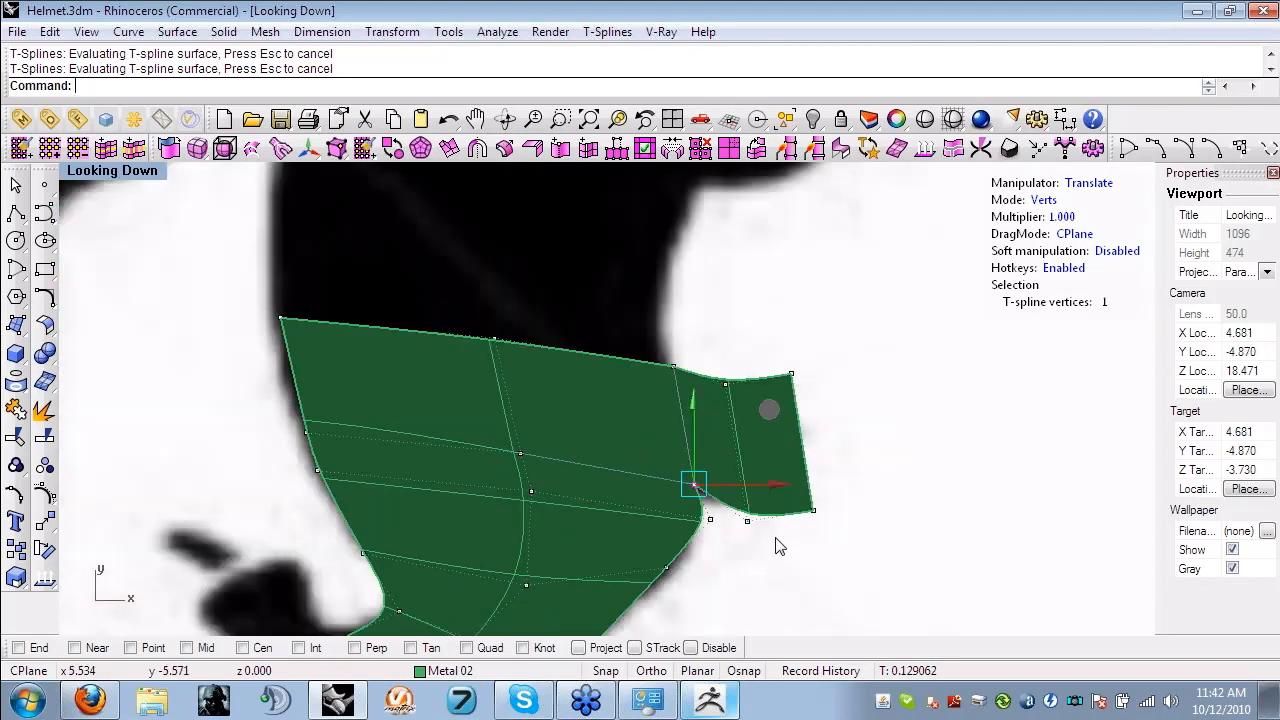
{"action": "scroll", "coordinate": [779, 546], "scroll_direction": "down", "scroll_amount": 2}
{"action": "left_click", "coordinate": [788, 410]}
{"action": "left_click_drag", "start_coordinate": [865, 340], "coordinate": [860, 380]}
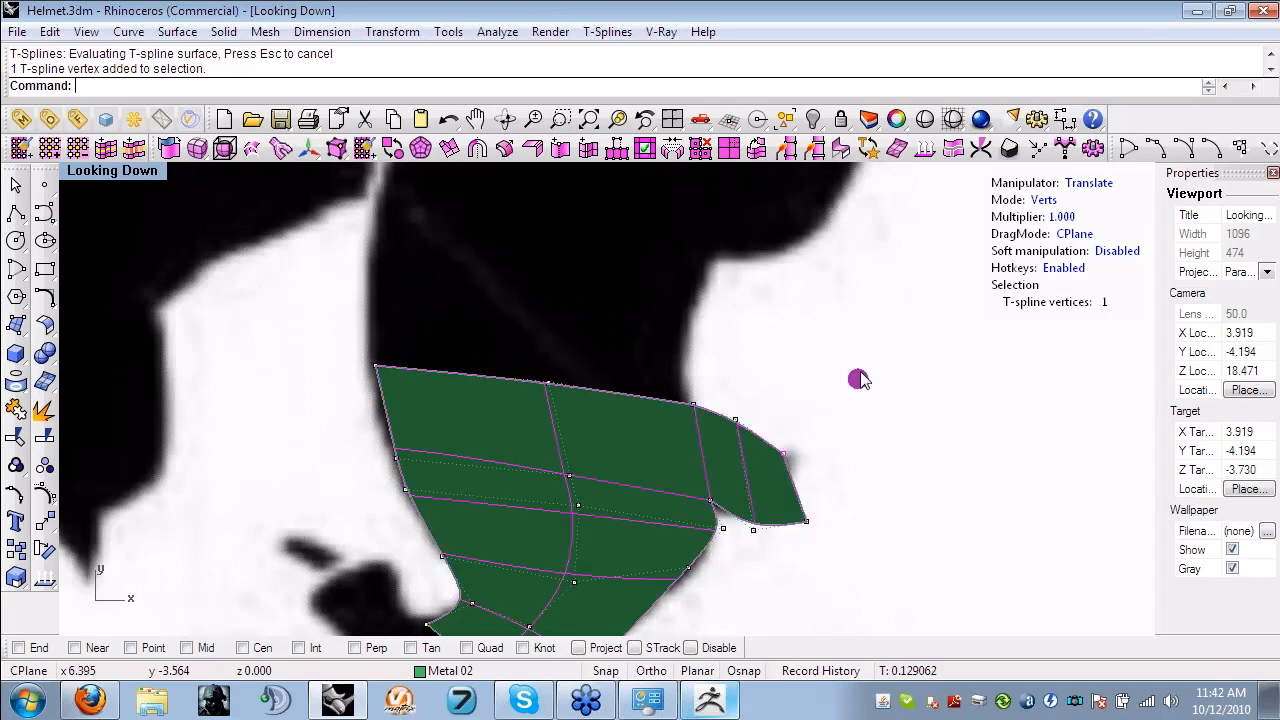
{"action": "left_click", "coordinate": [806, 521]}
{"action": "left_click_drag", "start_coordinate": [882, 446], "coordinate": [875, 394]}
{"action": "left_click_drag", "start_coordinate": [719, 387], "coordinate": [749, 436]}
{"action": "left_click_drag", "start_coordinate": [810, 368], "coordinate": [808, 401]}
{"action": "left_click", "coordinate": [857, 416]}
- Fine-tune the two tip vertices of the spur to narrow its end to the traced point
{"action": "scroll", "coordinate": [807, 468], "scroll_direction": "up", "scroll_amount": 2}
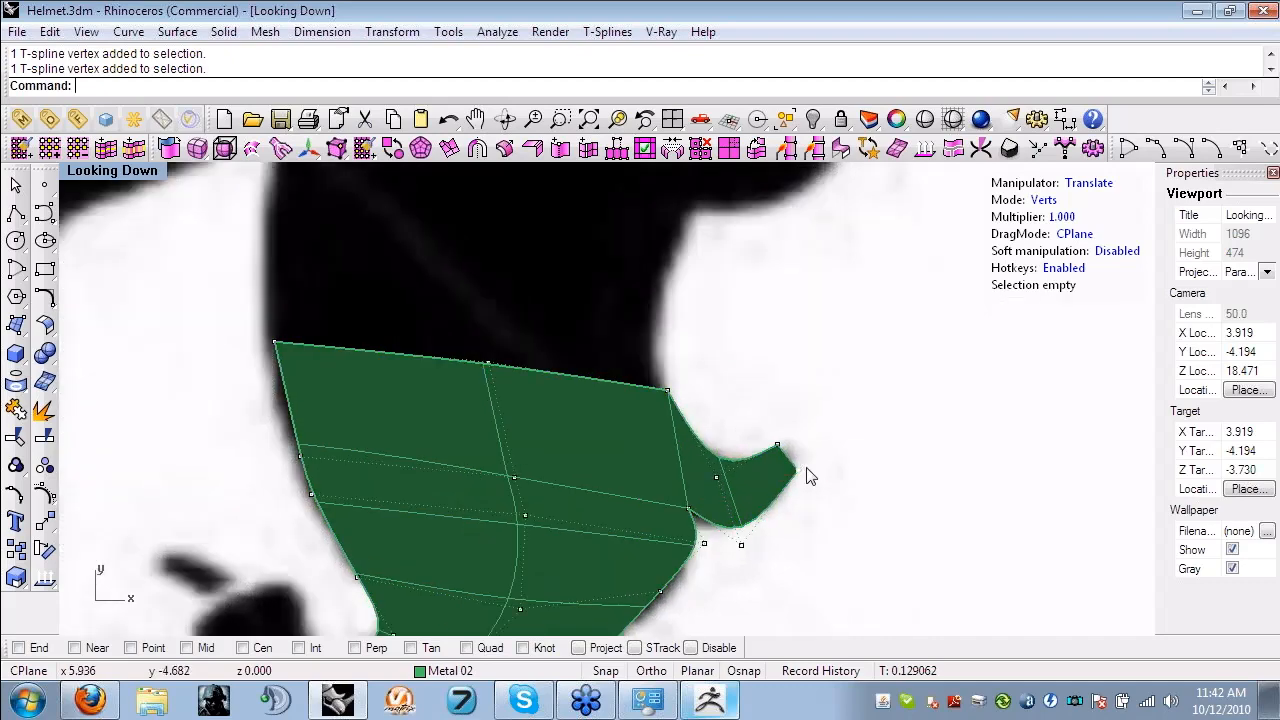
{"action": "scroll", "coordinate": [808, 467], "scroll_direction": "up", "scroll_amount": 2}
{"action": "left_click", "coordinate": [771, 439]}
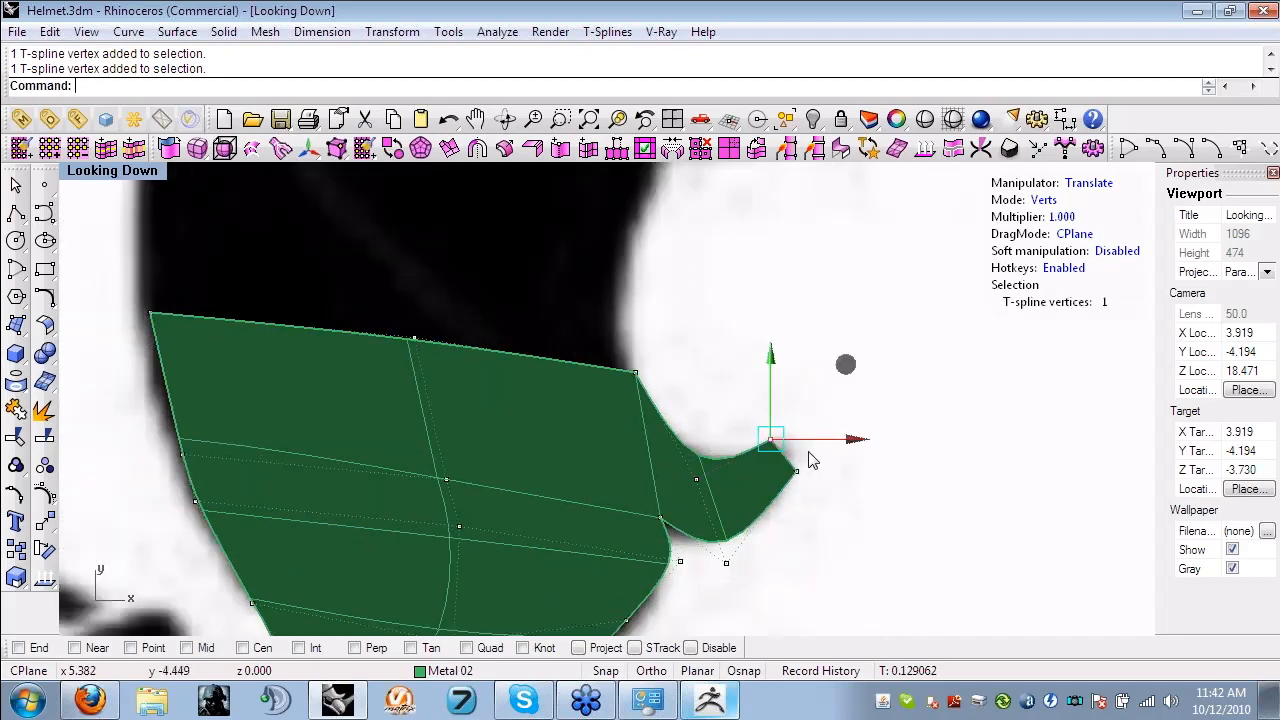
{"action": "left_click_drag", "start_coordinate": [770, 439], "coordinate": [780, 442]}
{"action": "left_click", "coordinate": [866, 388]}
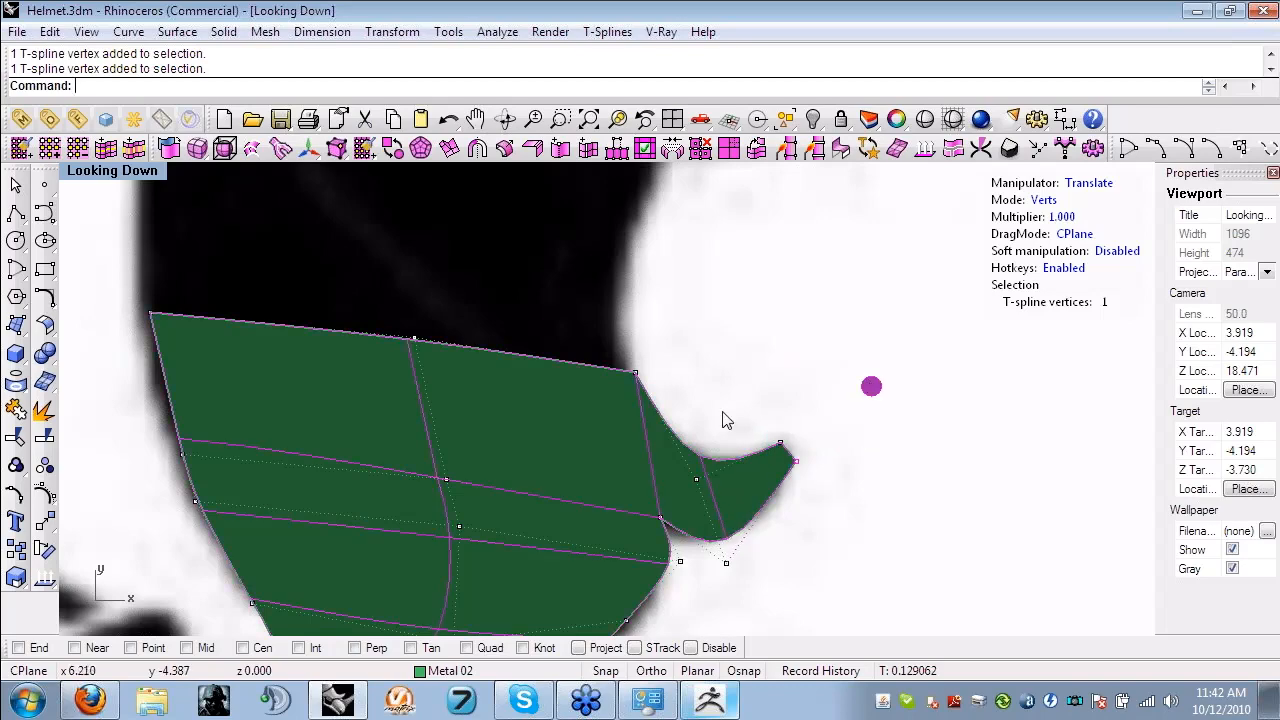
- Select the leg's two upper end edges in edge mode and extrude them upward as new rows of faces
{"action": "key", "text": "s"}
{"action": "right_click_drag", "start_coordinate": [431, 365], "coordinate": [564, 441]}
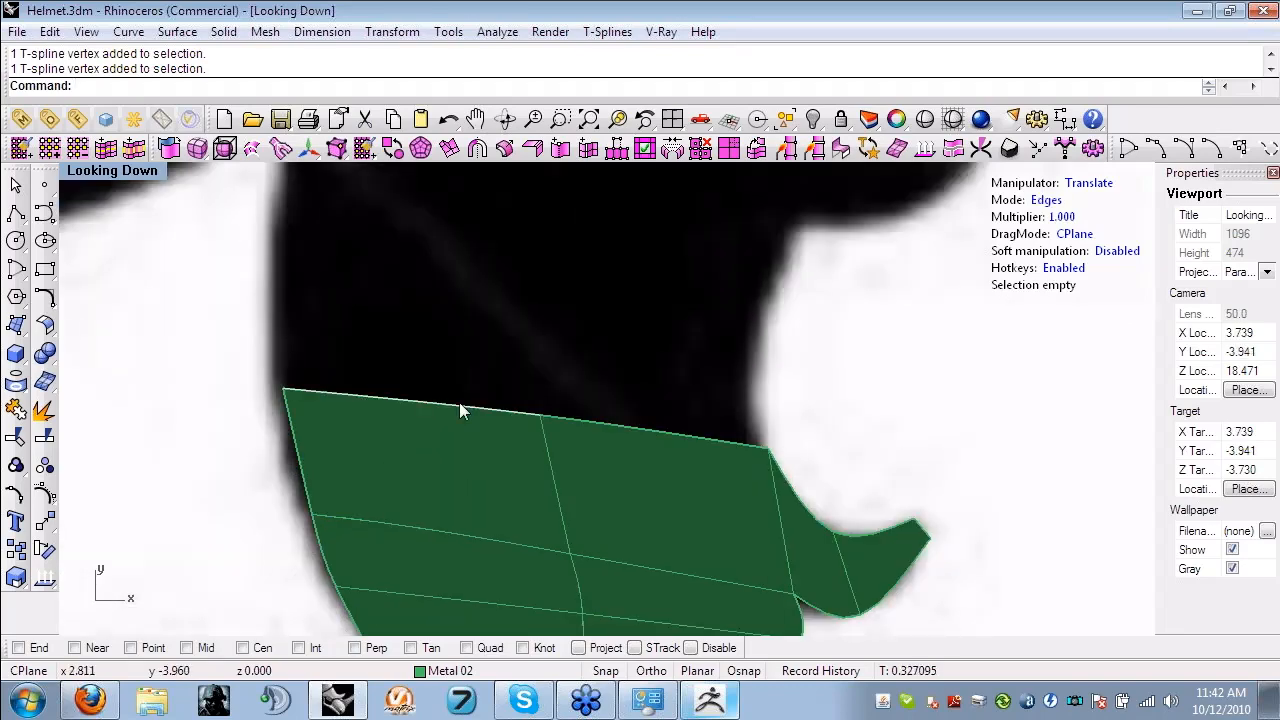
{"action": "double_click", "coordinate": [459, 403]}
{"action": "right_click_drag", "start_coordinate": [589, 247], "coordinate": [636, 372]}
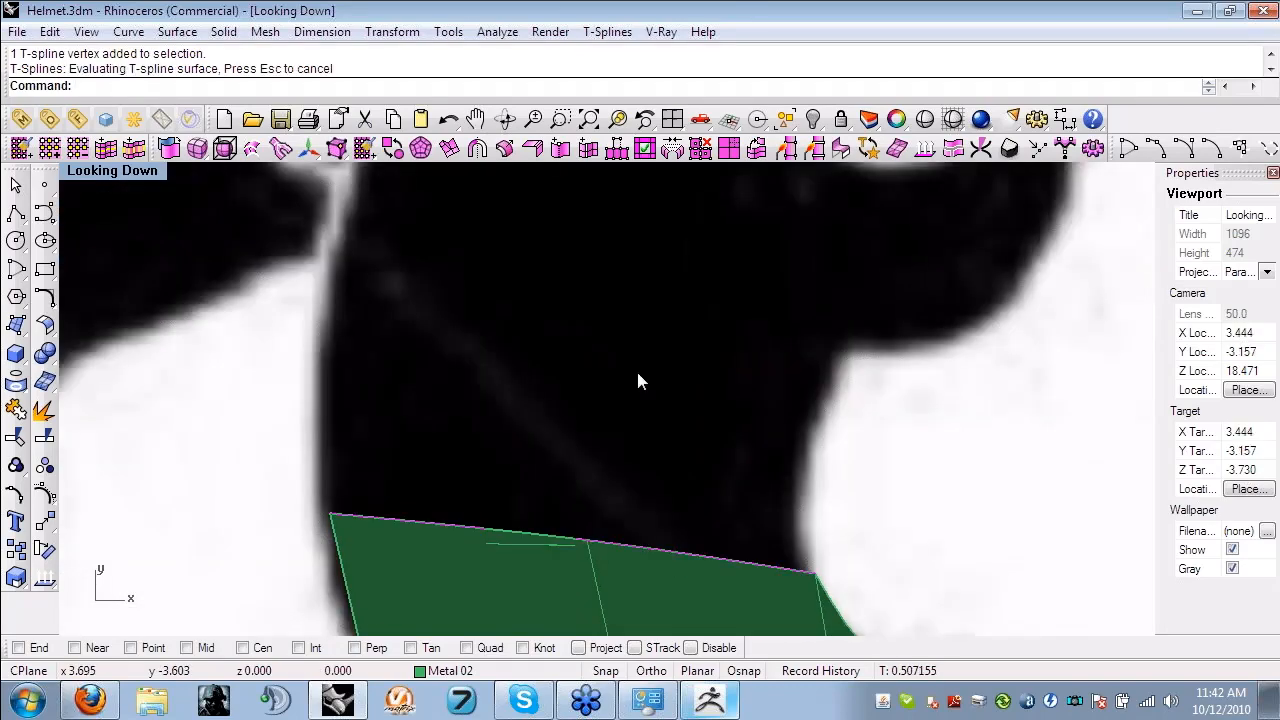
{"action": "left_click_drag", "start_coordinate": [638, 376], "coordinate": [658, 228], "text": "alt"}
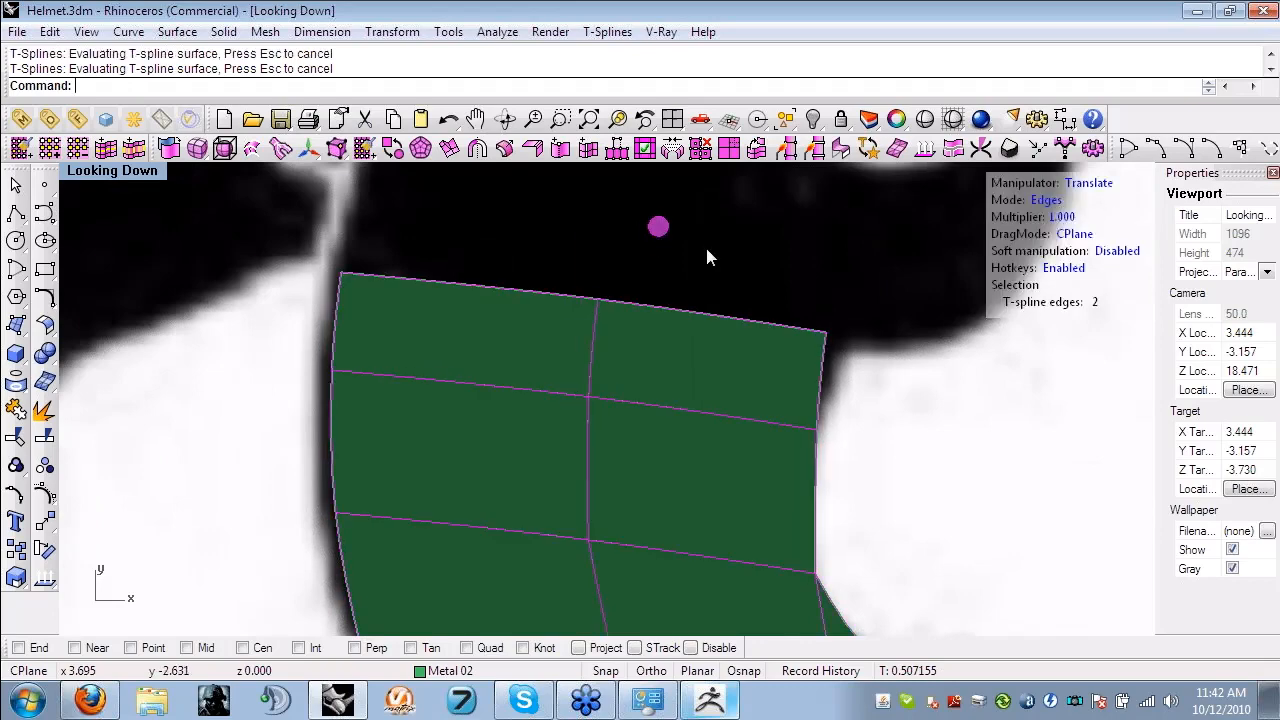
- Extrude the same two end edges up to the inner corner where the curved band leaves the leg
{"action": "right_click_drag", "start_coordinate": [857, 277], "coordinate": [696, 429]}
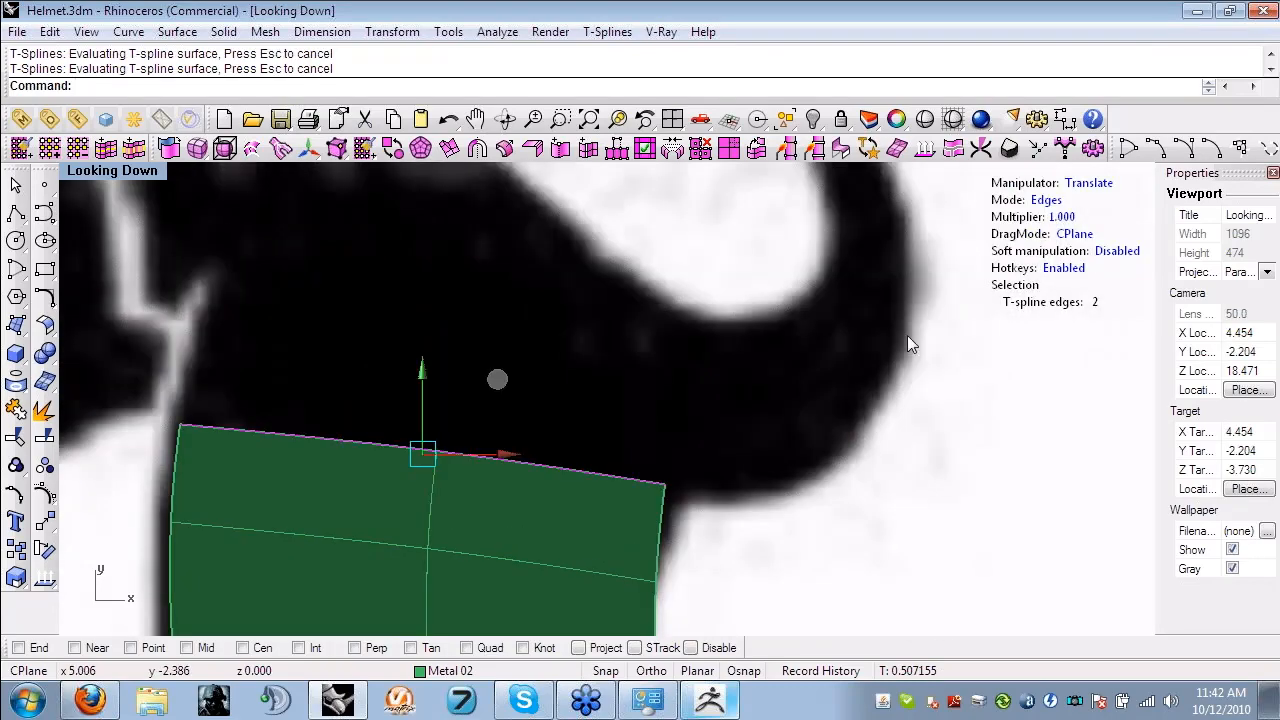
{"action": "scroll", "coordinate": [907, 335], "scroll_direction": "down", "scroll_amount": 4}
{"action": "right_click_drag", "start_coordinate": [664, 338], "coordinate": [704, 414]}
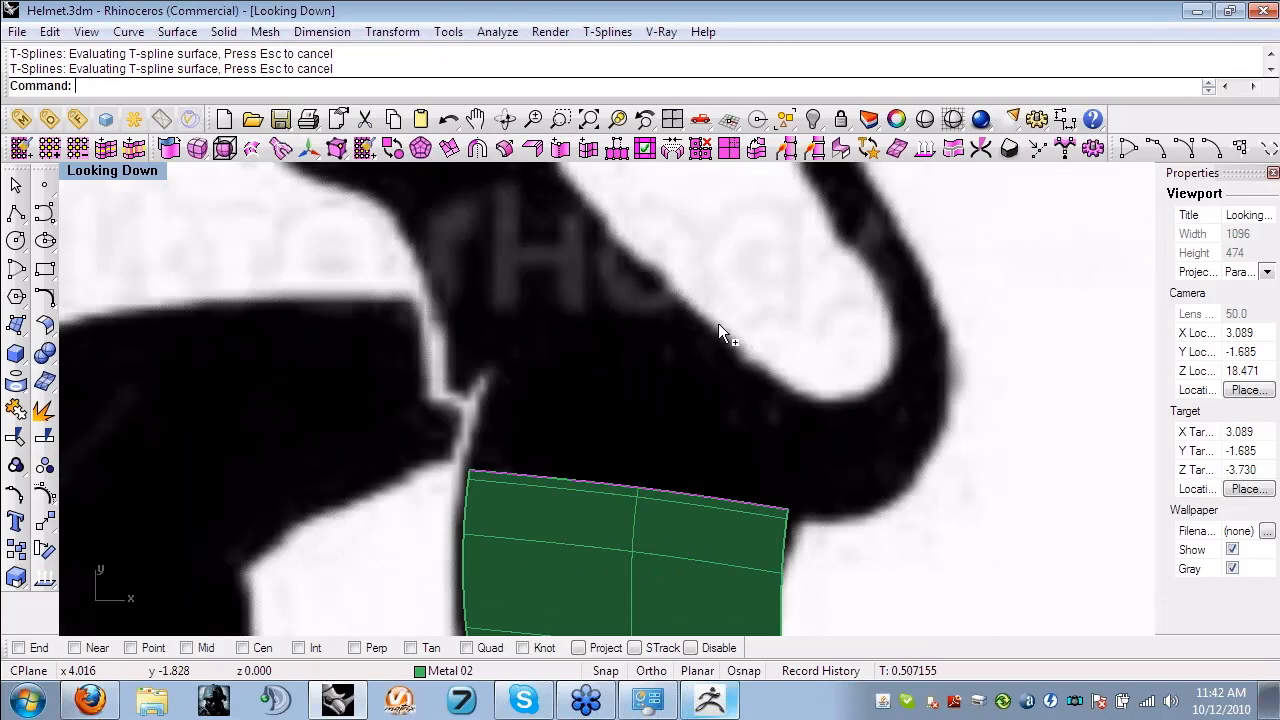
{"action": "left_click_drag", "start_coordinate": [718, 323], "coordinate": [709, 290], "text": "alt"}
- Move the three vertices of the row below the upper end down so it meets the curved band's lower edge and the leg outline
{"action": "scroll", "coordinate": [818, 509], "scroll_direction": "up", "scroll_amount": 4}
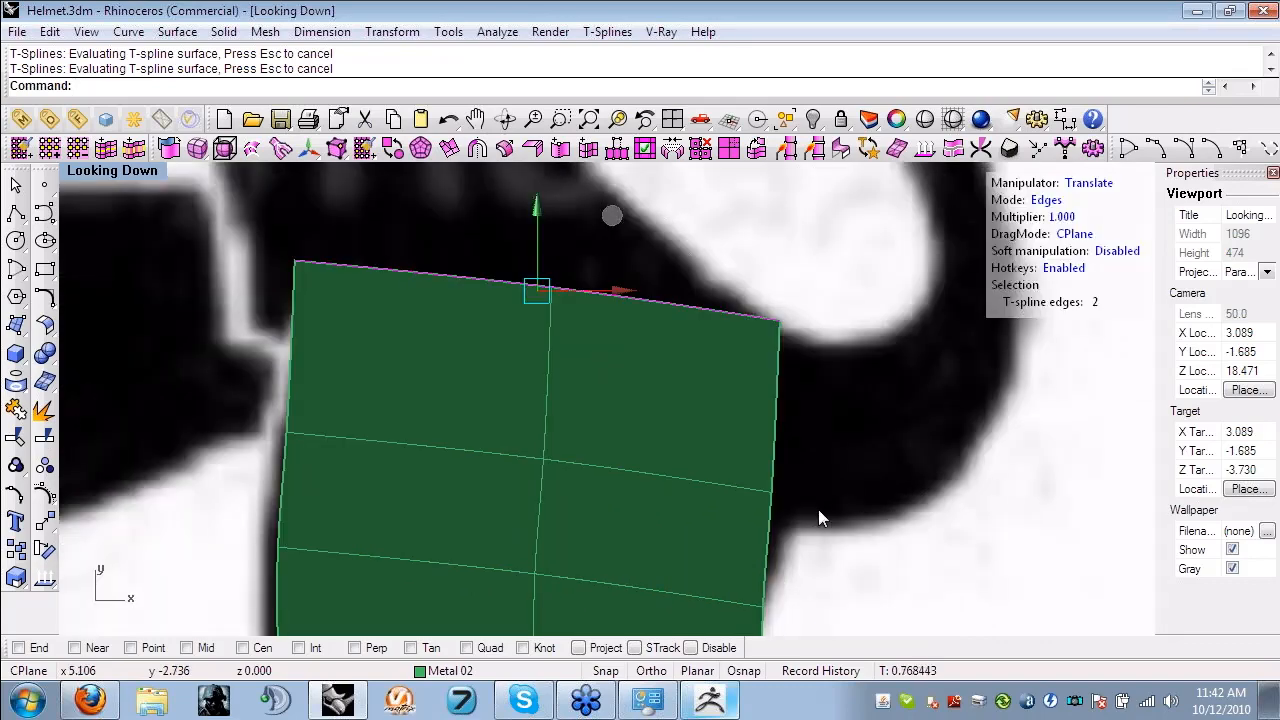
{"action": "left_click", "coordinate": [771, 509]}
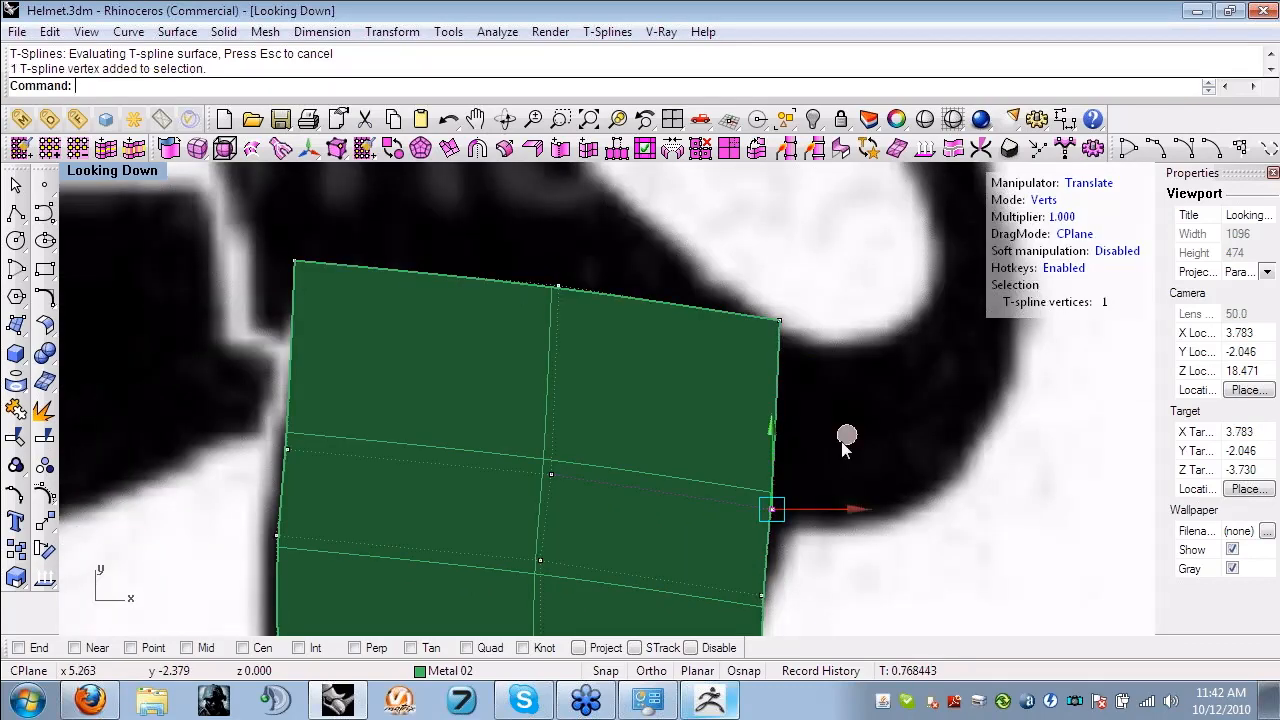
{"action": "left_click_drag", "start_coordinate": [846, 437], "coordinate": [868, 484]}
{"action": "left_click", "coordinate": [551, 474]}
{"action": "left_click_drag", "start_coordinate": [626, 400], "coordinate": [587, 450]}
{"action": "left_click", "coordinate": [287, 449]}
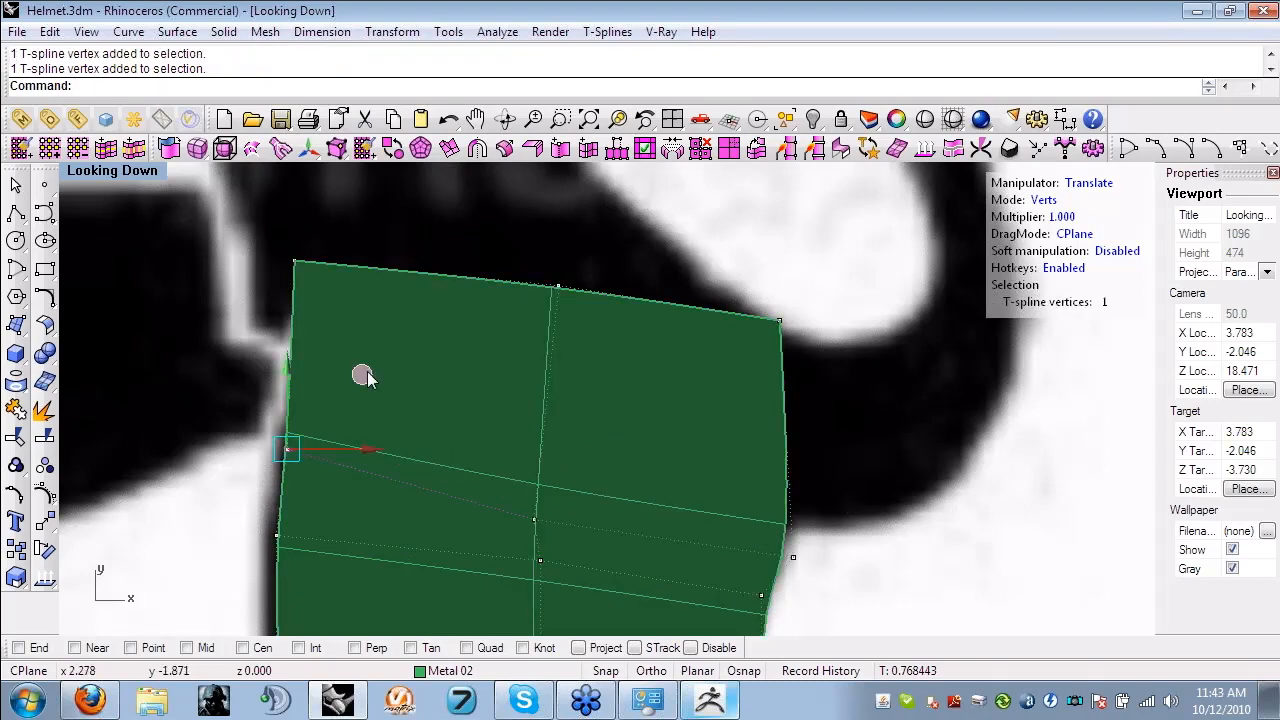
{"action": "left_click_drag", "start_coordinate": [376, 377], "coordinate": [360, 412]}
- Select the side edge at the root of the curved band in edge mode and extrude it outward along the band
{"action": "key", "text": "s"}
{"action": "left_click", "coordinate": [784, 432]}
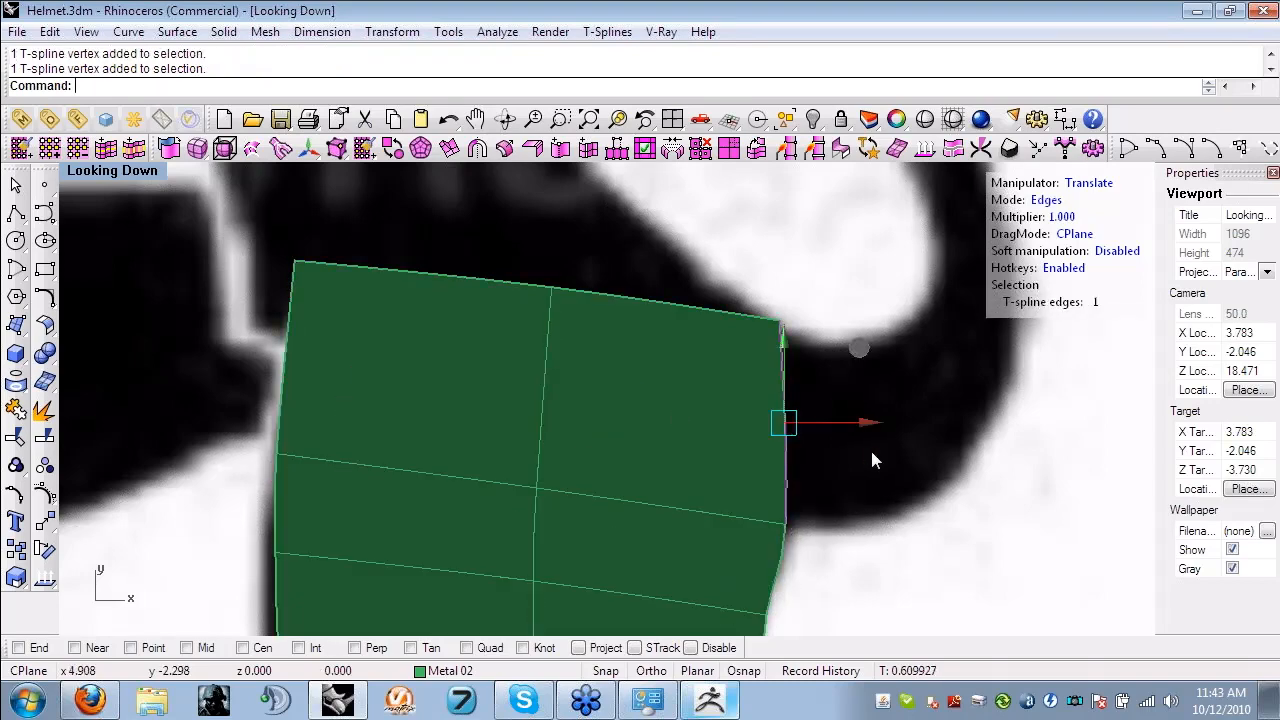
{"action": "scroll", "coordinate": [871, 451], "scroll_direction": "down", "scroll_amount": 4}
{"action": "right_click_drag", "start_coordinate": [866, 458], "coordinate": [833, 472]}
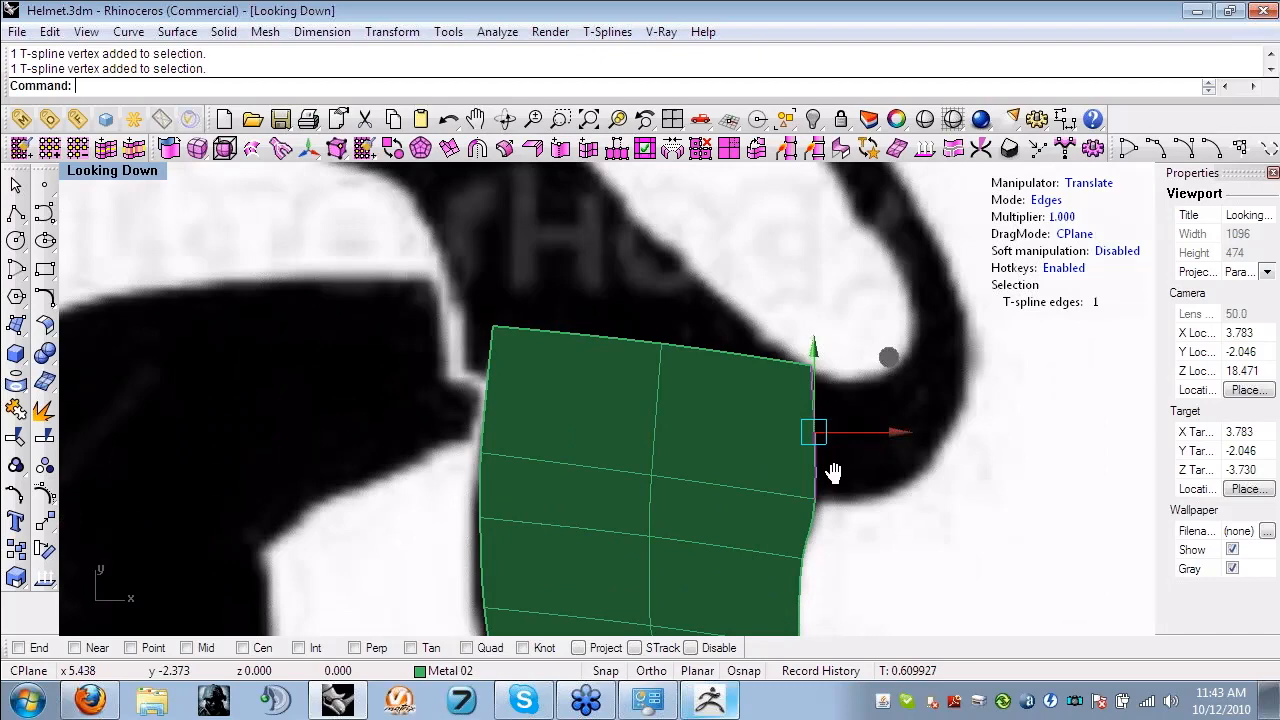
{"action": "right_click_drag", "start_coordinate": [833, 472], "coordinate": [608, 452]}
{"action": "left_click_drag", "start_coordinate": [608, 452], "coordinate": [662, 426]}
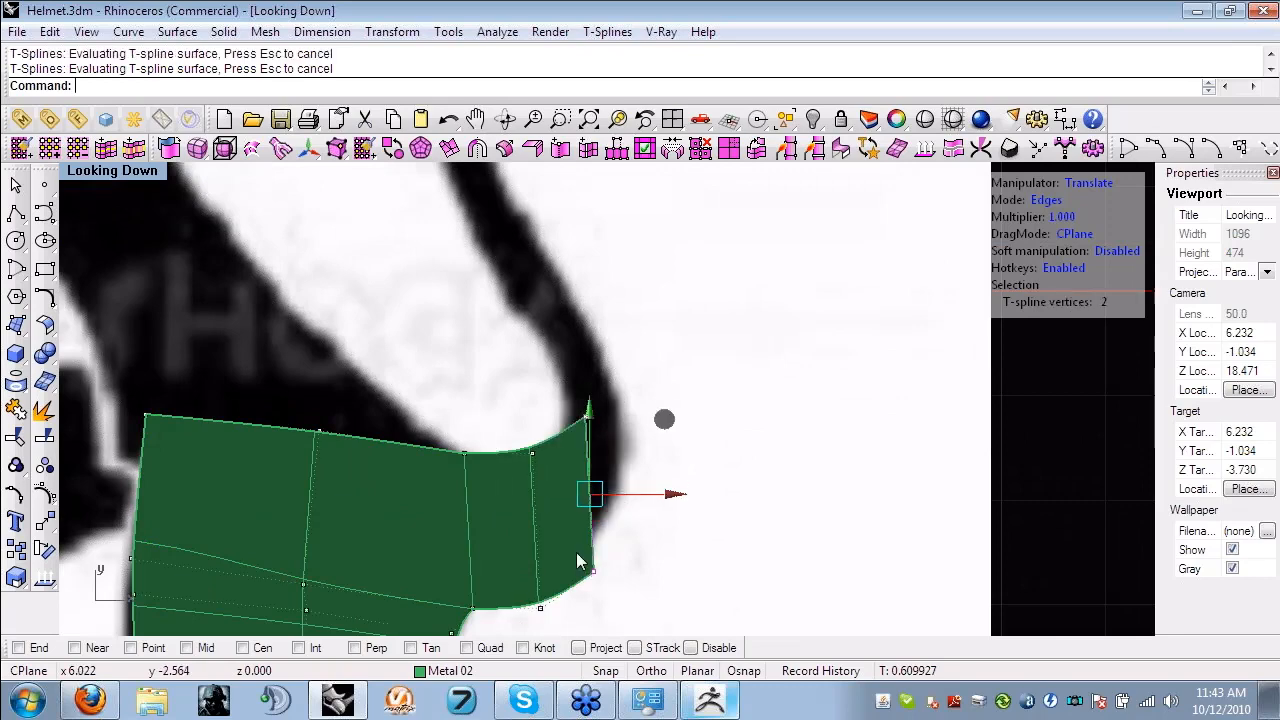
- Move the middle and end vertices of the extruded band faces to fit the inner and outer outlines of the bend
{"action": "left_click", "coordinate": [532, 453]}
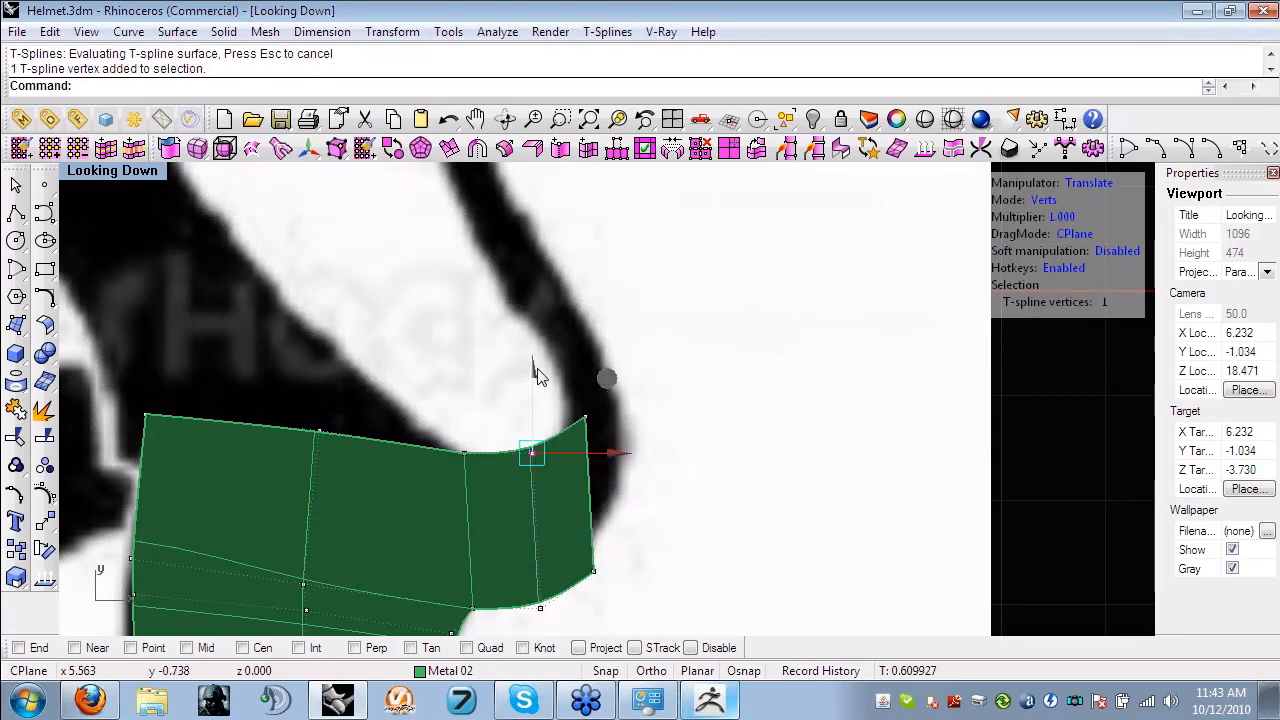
{"action": "mouse_move", "coordinate": [537, 375]}
{"action": "left_mouse_down"}
{"action": "mouse_move", "coordinate": [535, 418]}
{"action": "mouse_move", "coordinate": [533, 400]}
{"action": "left_mouse_up"}
{"action": "left_click", "coordinate": [540, 608]}
{"action": "left_click_drag", "start_coordinate": [541, 527], "coordinate": [541, 509]}
{"action": "left_click", "coordinate": [657, 584]}
{"action": "left_click", "coordinate": [595, 571]}
{"action": "left_click_drag", "start_coordinate": [670, 492], "coordinate": [691, 429]}
{"action": "left_click_drag", "start_coordinate": [550, 385], "coordinate": [607, 431]}
{"action": "left_click_drag", "start_coordinate": [660, 343], "coordinate": [641, 368]}
- Extrude the curved band's end edge upward and rotate it to sit more squarely across the band
{"action": "key", "text": "s"}
{"action": "left_click", "coordinate": [594, 475]}
{"action": "right_click_drag", "start_coordinate": [681, 436], "coordinate": [689, 447]}
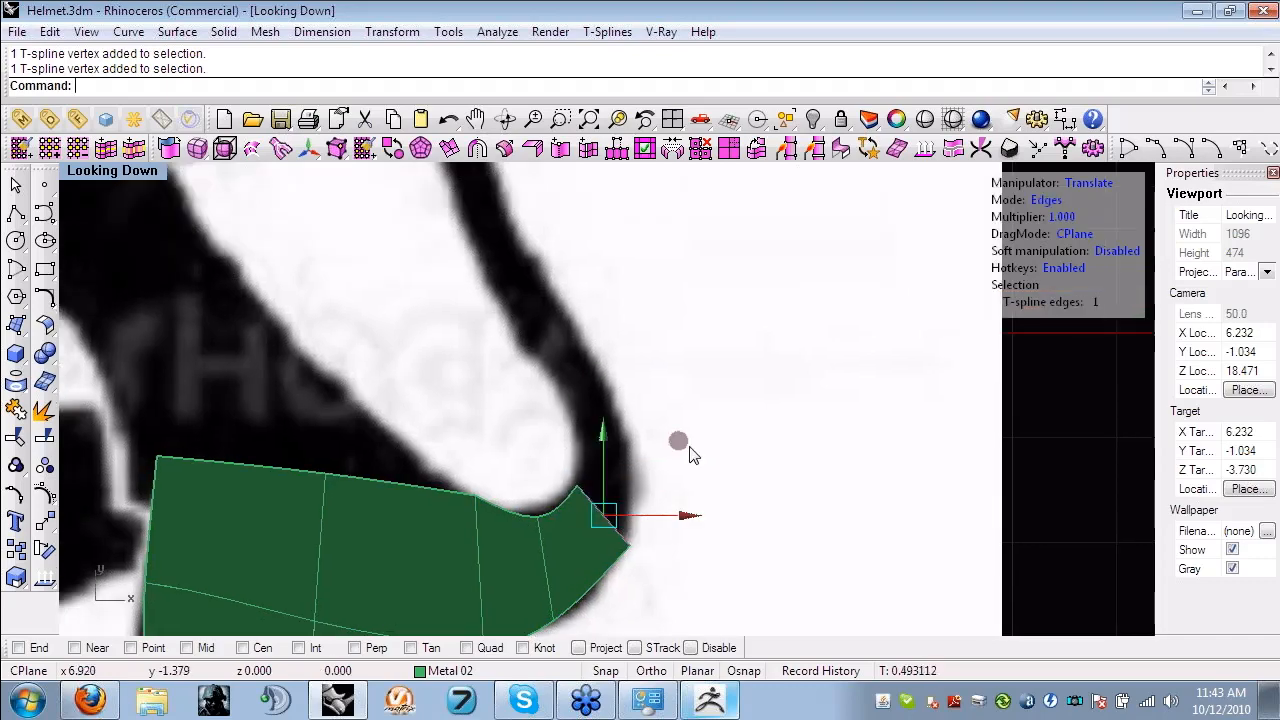
{"action": "left_click_drag", "start_coordinate": [690, 454], "coordinate": [687, 346]}
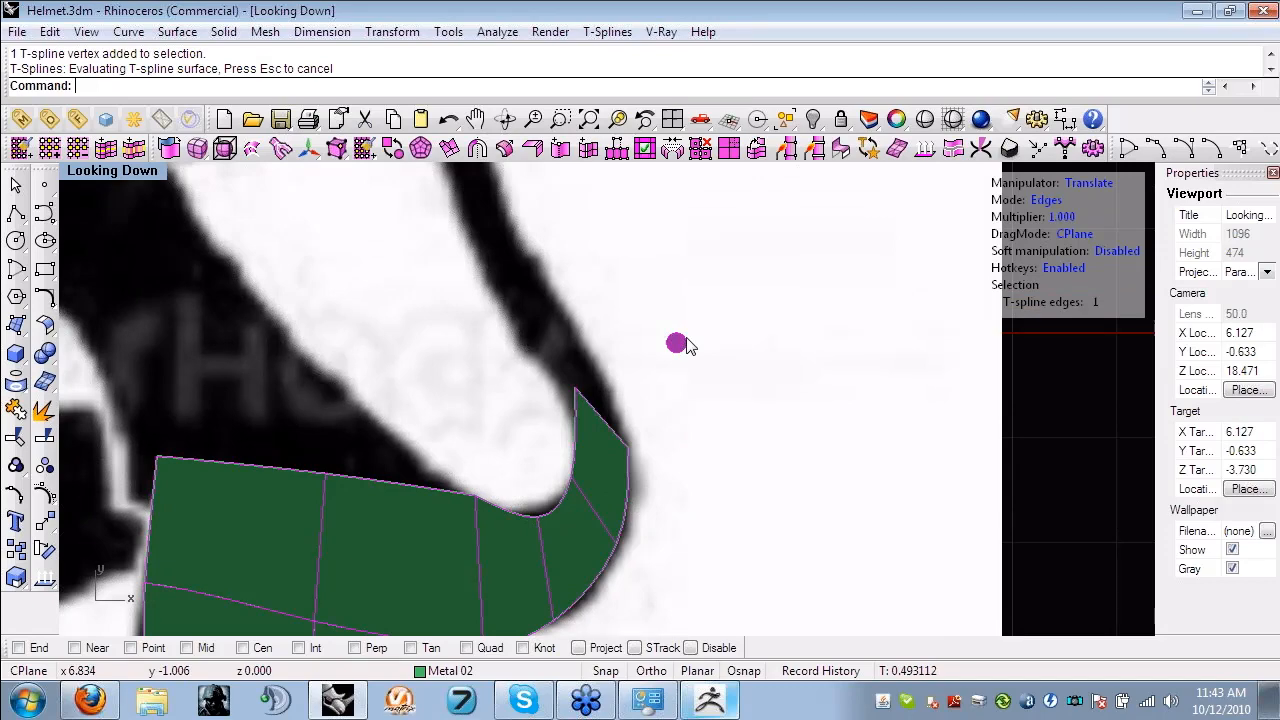
{"action": "right_click_drag", "start_coordinate": [688, 345], "coordinate": [705, 429]}
{"action": "key", "text": "e"}
{"action": "left_click_drag", "start_coordinate": [697, 436], "coordinate": [667, 401]}
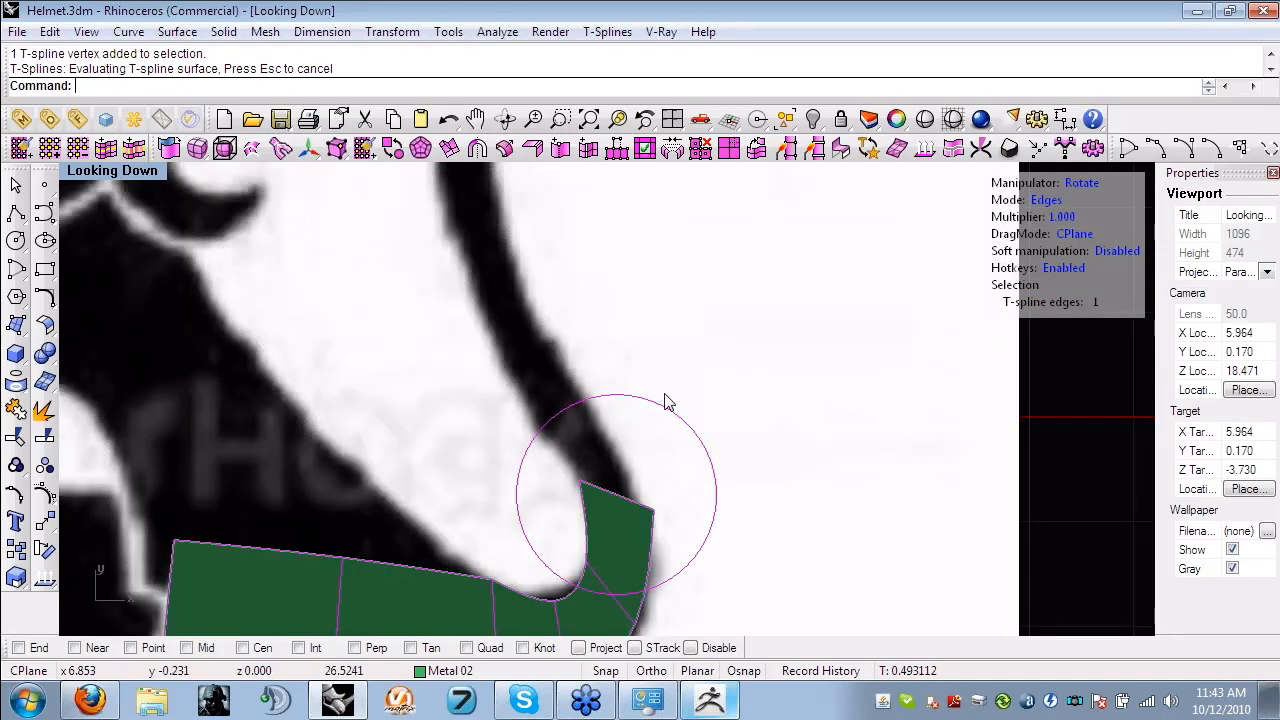
- Move the band's inner end vertex to the inner outline and its outer bend vertex outward and up
{"action": "left_click", "coordinate": [578, 491]}
{"action": "key", "text": "w"}
{"action": "left_click_drag", "start_coordinate": [652, 489], "coordinate": [669, 491]}
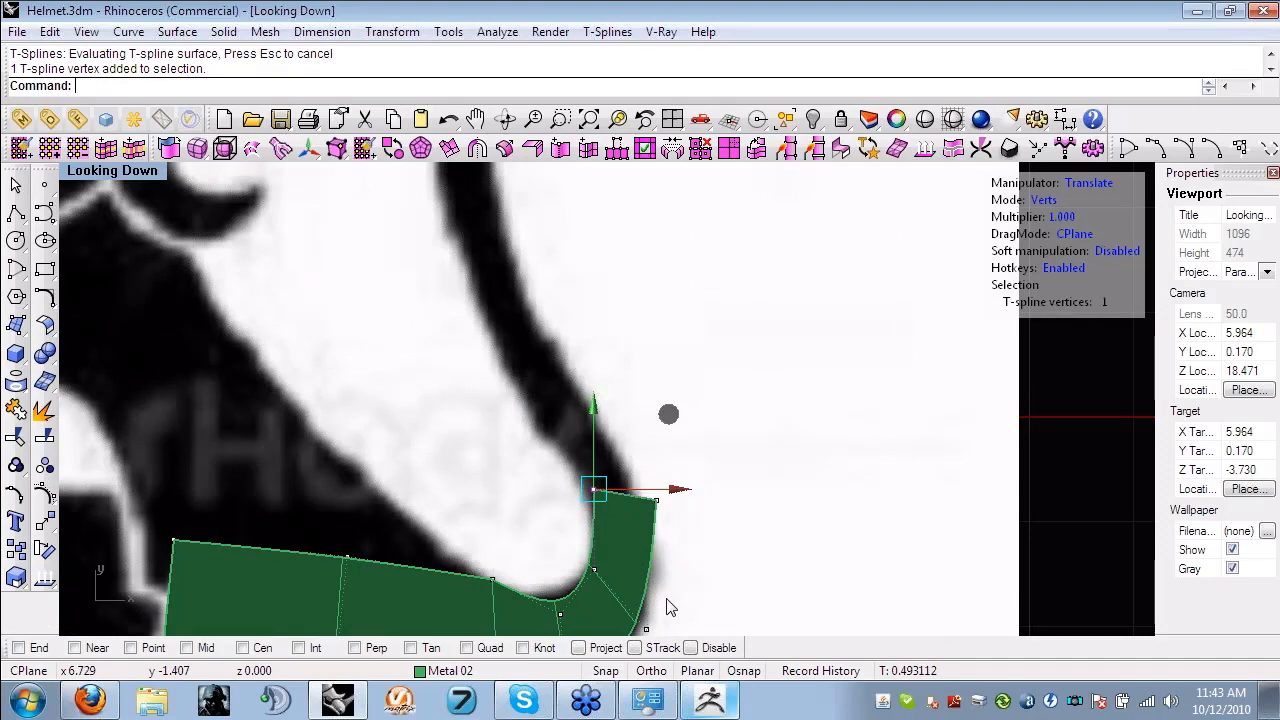
{"action": "left_click", "coordinate": [646, 629]}
{"action": "right_click_drag", "start_coordinate": [709, 606], "coordinate": [709, 512]}
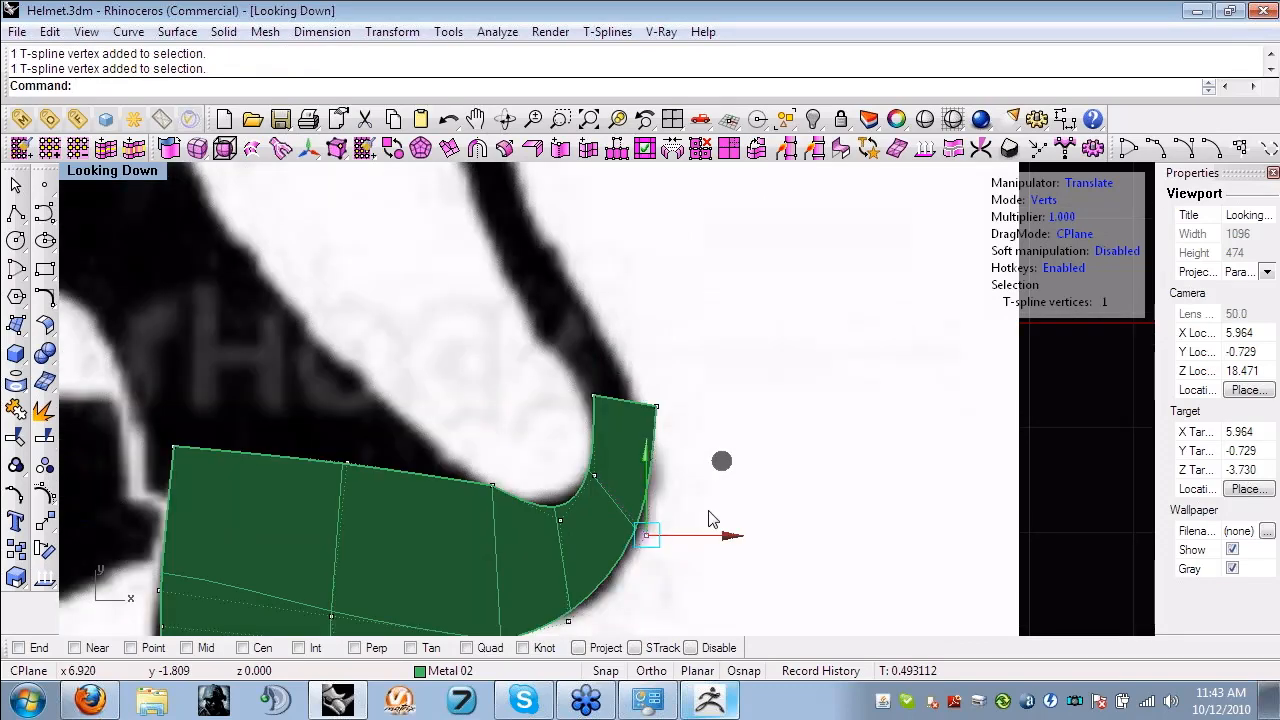
{"action": "left_click_drag", "start_coordinate": [646, 535], "coordinate": [686, 505]}
- Adjust the outer and inner vertices at the band's upper end to match its narrowing outline
{"action": "right_click_drag", "start_coordinate": [679, 438], "coordinate": [703, 508]}
{"action": "scroll", "coordinate": [703, 508], "scroll_direction": "up", "scroll_amount": 4}
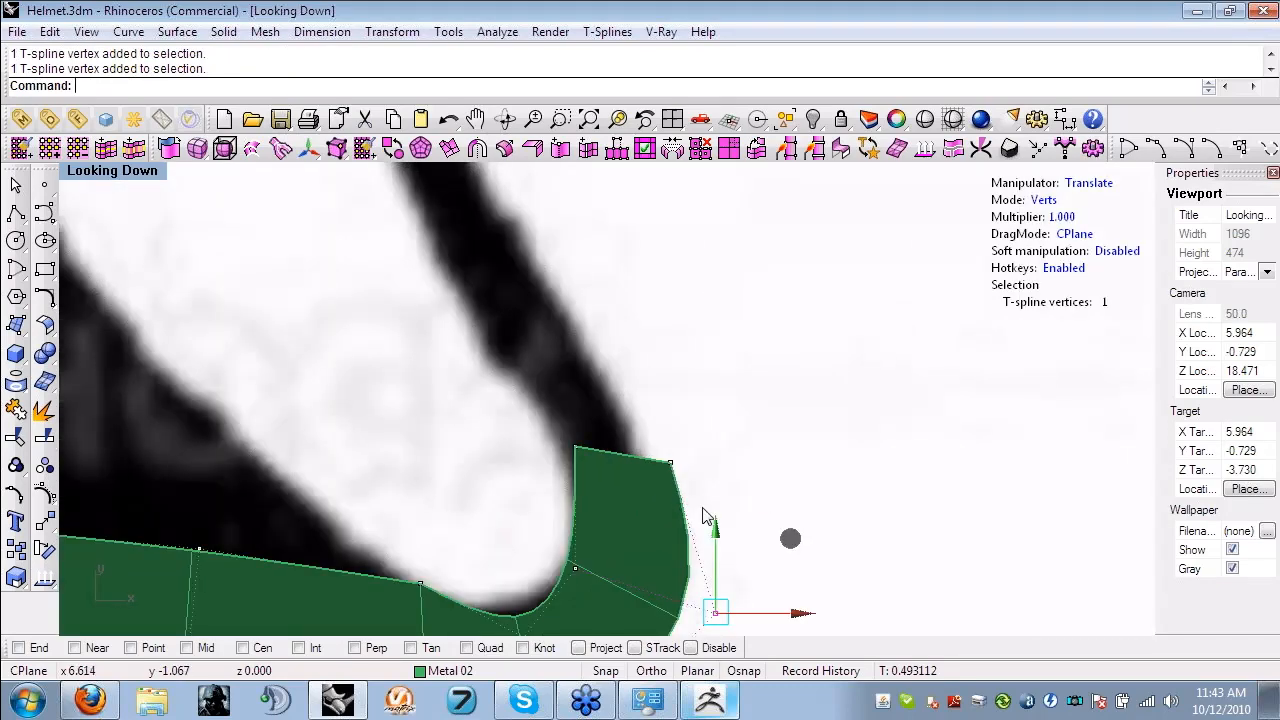
{"action": "left_click", "coordinate": [672, 464]}
{"action": "left_click_drag", "start_coordinate": [747, 391], "coordinate": [725, 385]}
{"action": "left_click_drag", "start_coordinate": [543, 431], "coordinate": [592, 474]}
{"action": "left_click_drag", "start_coordinate": [653, 375], "coordinate": [645, 403]}
- Extrude the band's upper end edge upward in successive segments along the lion's thin tail to just below the tuft
{"action": "key", "text": "s"}
{"action": "left_click", "coordinate": [611, 468]}
{"action": "scroll", "coordinate": [644, 502], "scroll_direction": "down", "scroll_amount": 4}
{"action": "right_click_drag", "start_coordinate": [644, 502], "coordinate": [736, 344]}
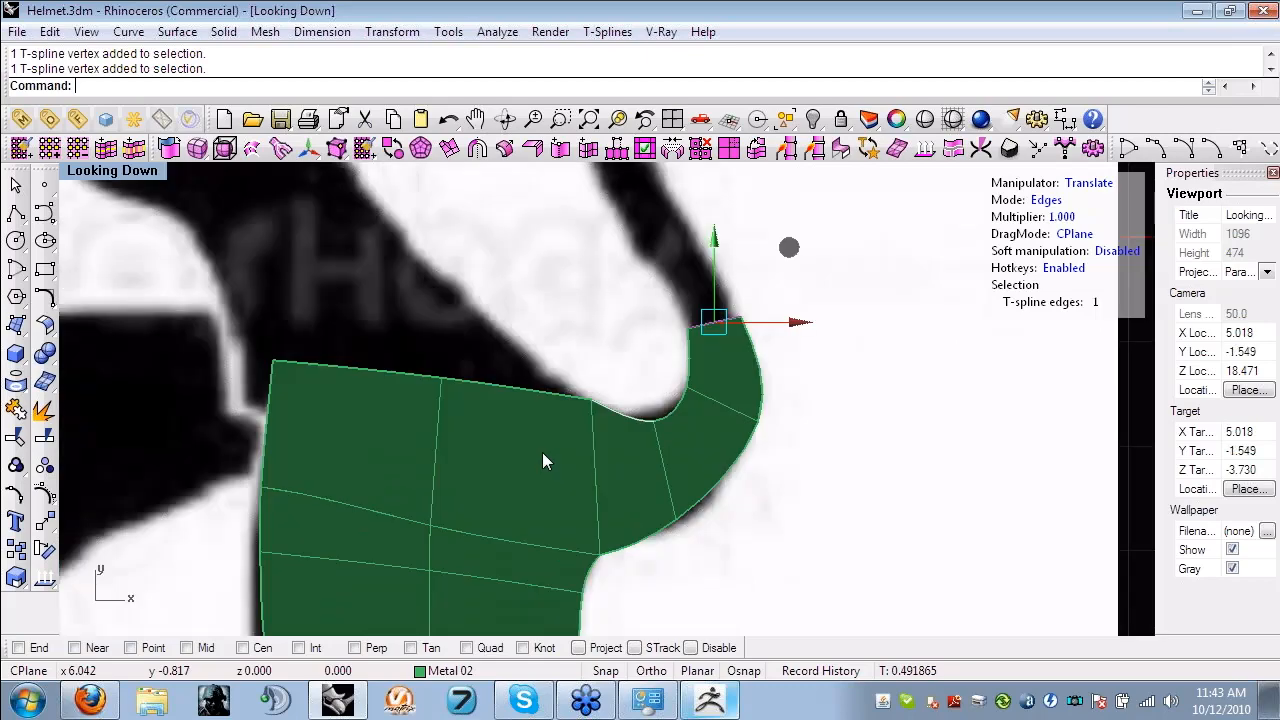
{"action": "scroll", "coordinate": [542, 461], "scroll_direction": "down", "scroll_amount": 3}
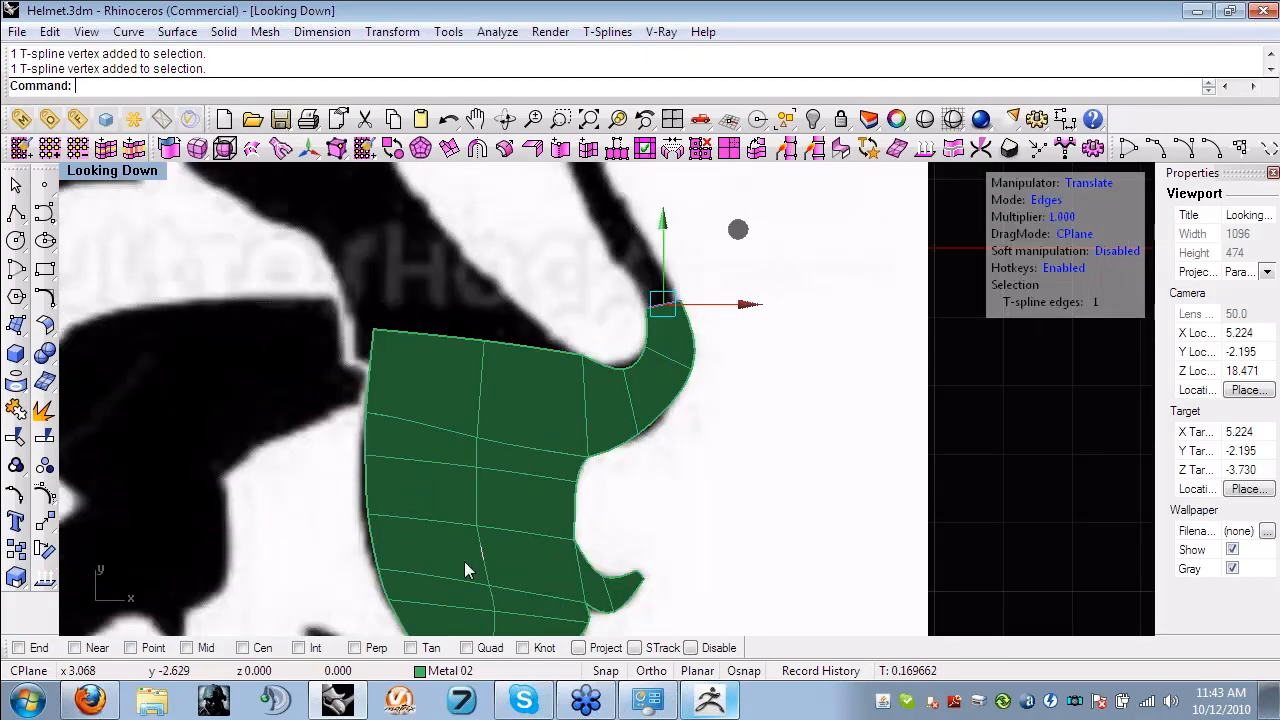
{"action": "right_click_drag", "start_coordinate": [547, 476], "coordinate": [583, 497]}
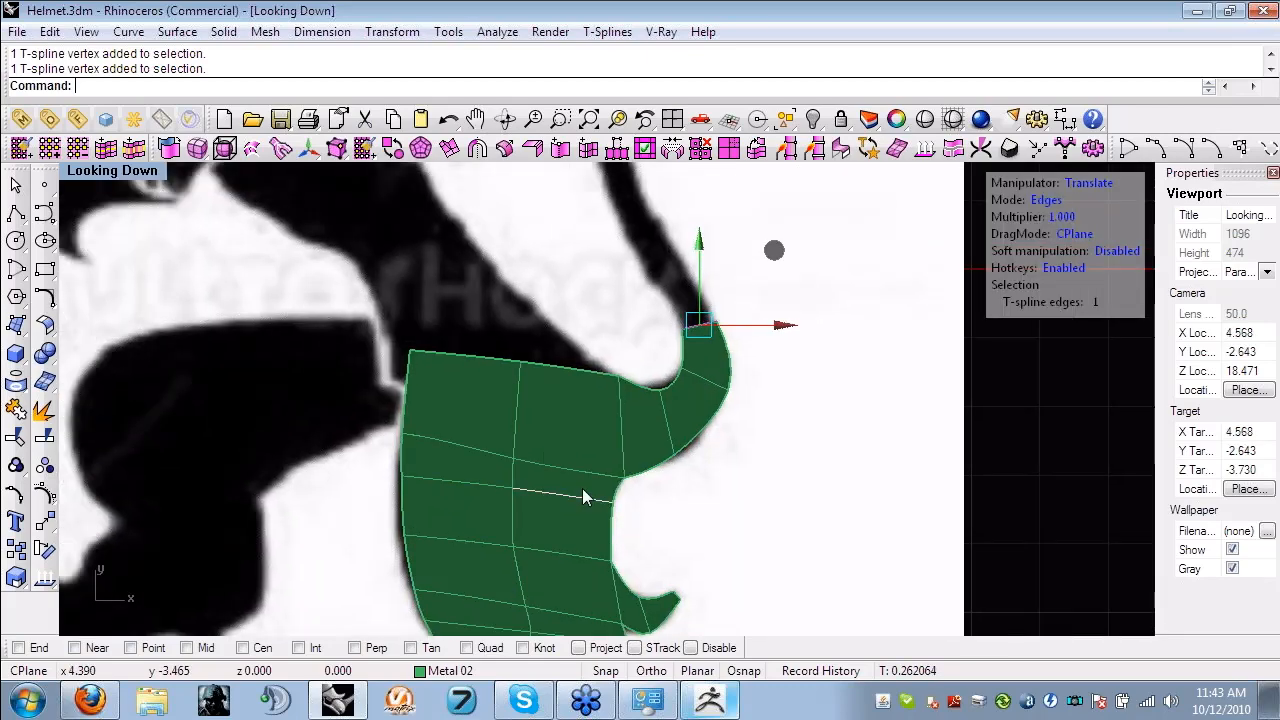
{"action": "right_click_drag", "start_coordinate": [598, 560], "coordinate": [606, 546]}
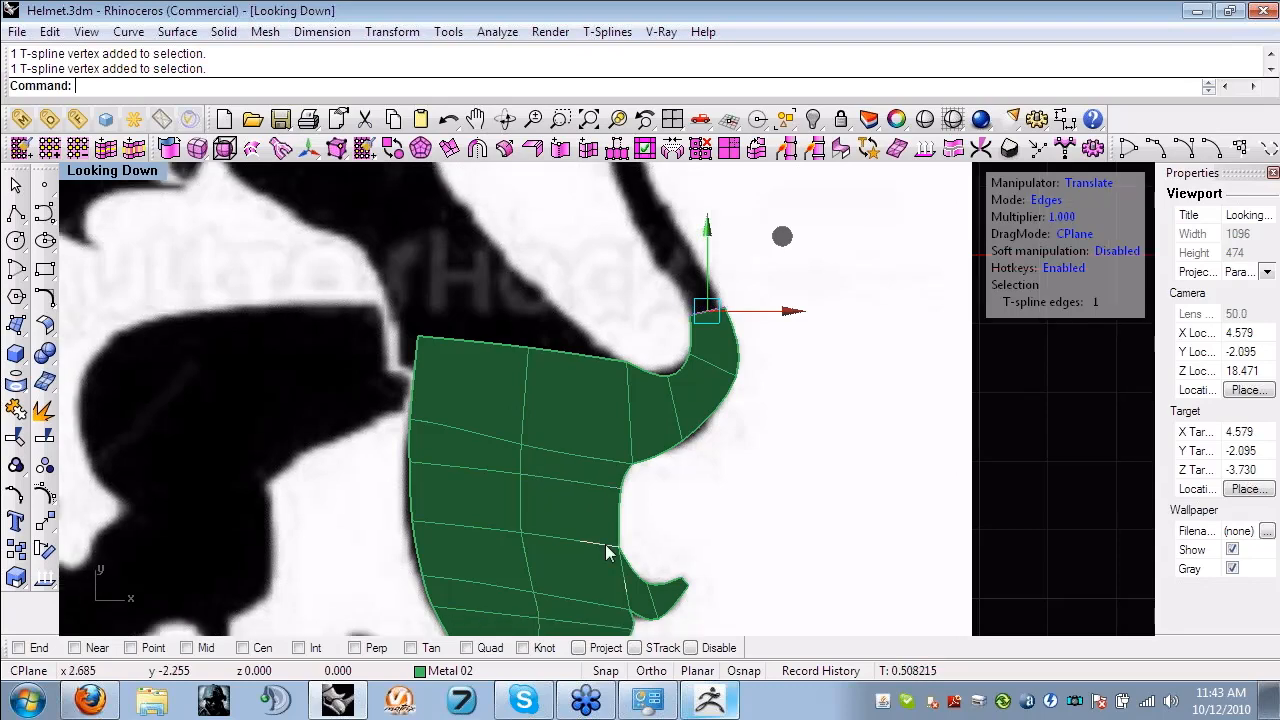
{"action": "scroll", "coordinate": [606, 551], "scroll_direction": "down", "scroll_amount": 3}
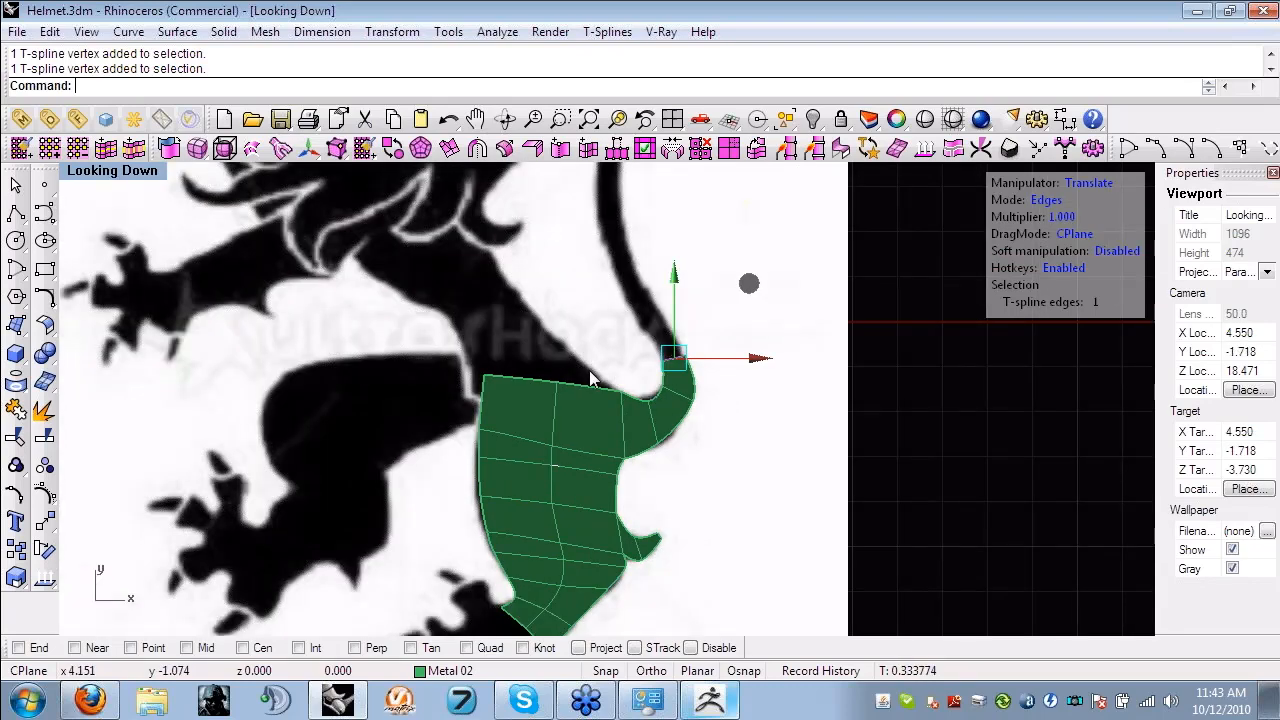
{"action": "right_click_drag", "start_coordinate": [590, 378], "coordinate": [610, 494]}
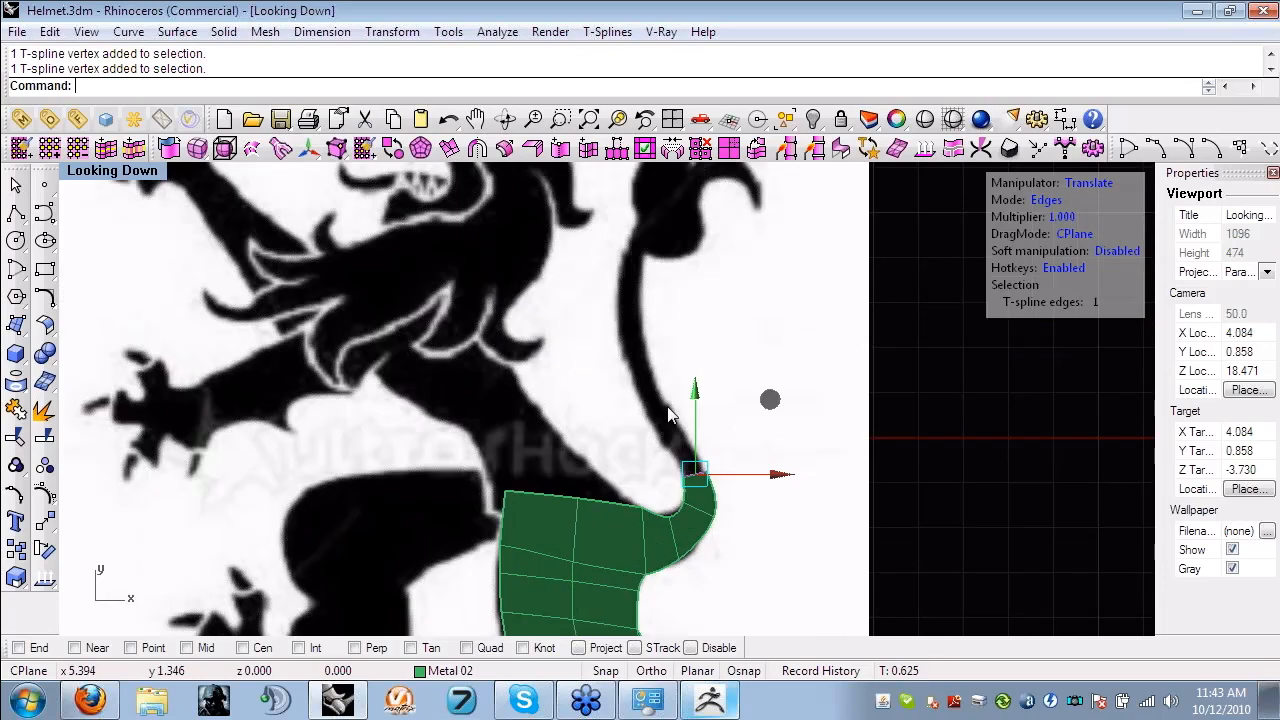
{"action": "scroll", "coordinate": [670, 415], "scroll_direction": "up", "scroll_amount": 5}
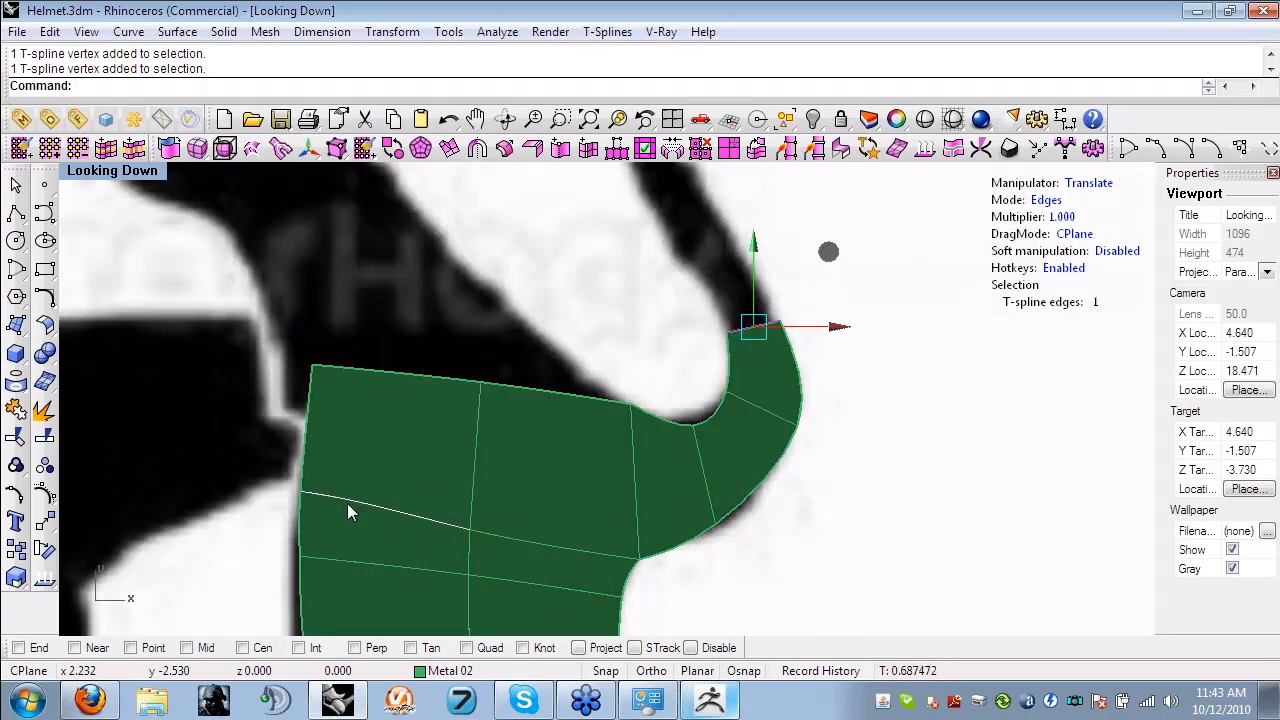
{"action": "right_click_drag", "start_coordinate": [673, 424], "coordinate": [657, 542]}
{"action": "left_click_drag", "start_coordinate": [810, 395], "coordinate": [749, 298], "text": "alt"}
{"action": "right_click_drag", "start_coordinate": [812, 411], "coordinate": [833, 543]}
{"action": "left_click_drag", "start_coordinate": [769, 431], "coordinate": [727, 198], "text": "alt"}
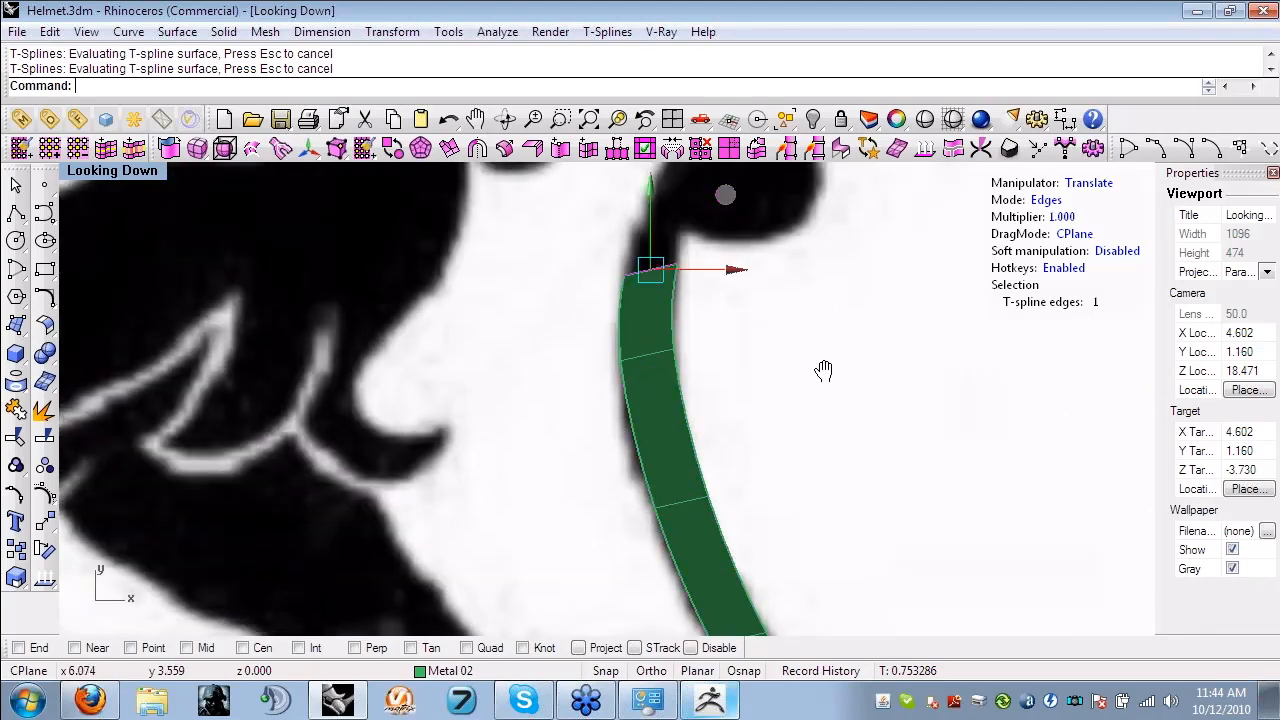
- Extrude the tail strip farther up and rotate its end edge to follow the bend into the base of the tuft
{"action": "right_click_drag", "start_coordinate": [823, 371], "coordinate": [671, 568]}
{"action": "key", "text": "e"}
{"action": "left_click_drag", "start_coordinate": [671, 561], "coordinate": [678, 568]}
{"action": "key", "text": "w"}
{"action": "left_click_drag", "start_coordinate": [657, 519], "coordinate": [714, 411], "text": "alt"}
{"action": "scroll", "coordinate": [714, 420], "scroll_direction": "down", "scroll_amount": 4}
{"action": "right_click_drag", "start_coordinate": [714, 422], "coordinate": [699, 460]}
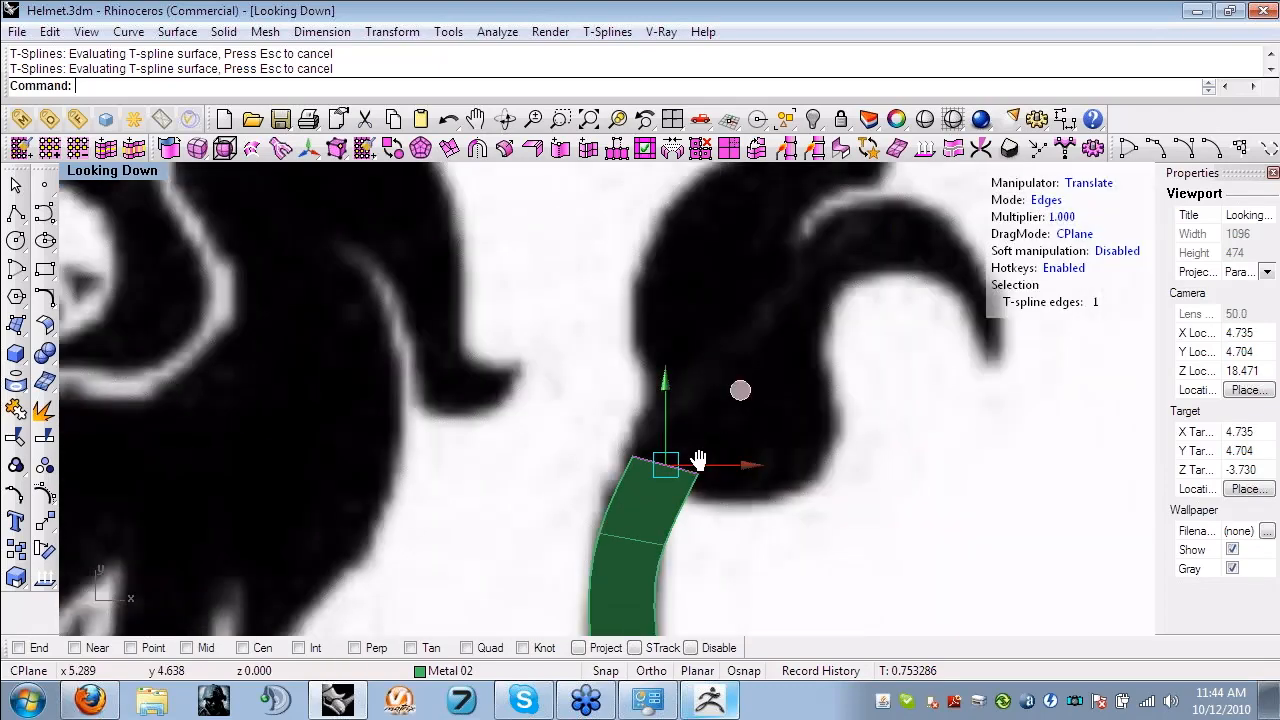
{"action": "right_click_drag", "start_coordinate": [698, 460], "coordinate": [632, 579]}
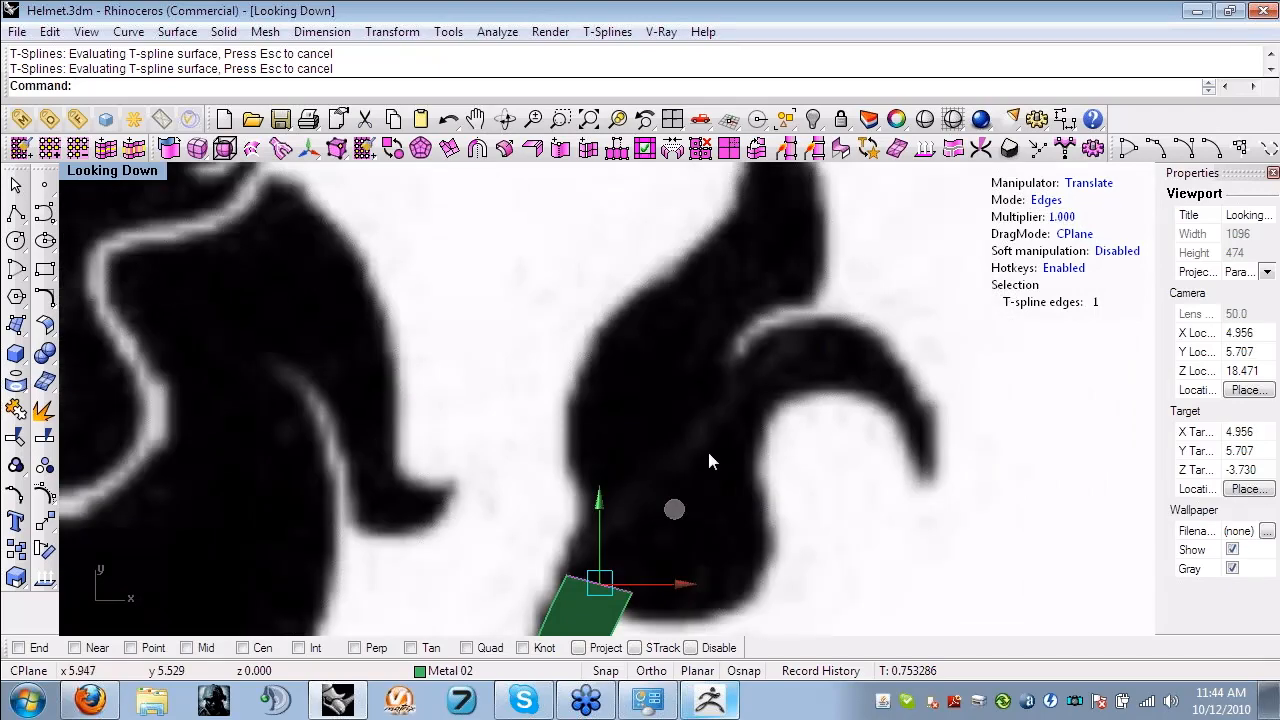
{"action": "scroll", "coordinate": [708, 455], "scroll_direction": "down", "scroll_amount": 4}
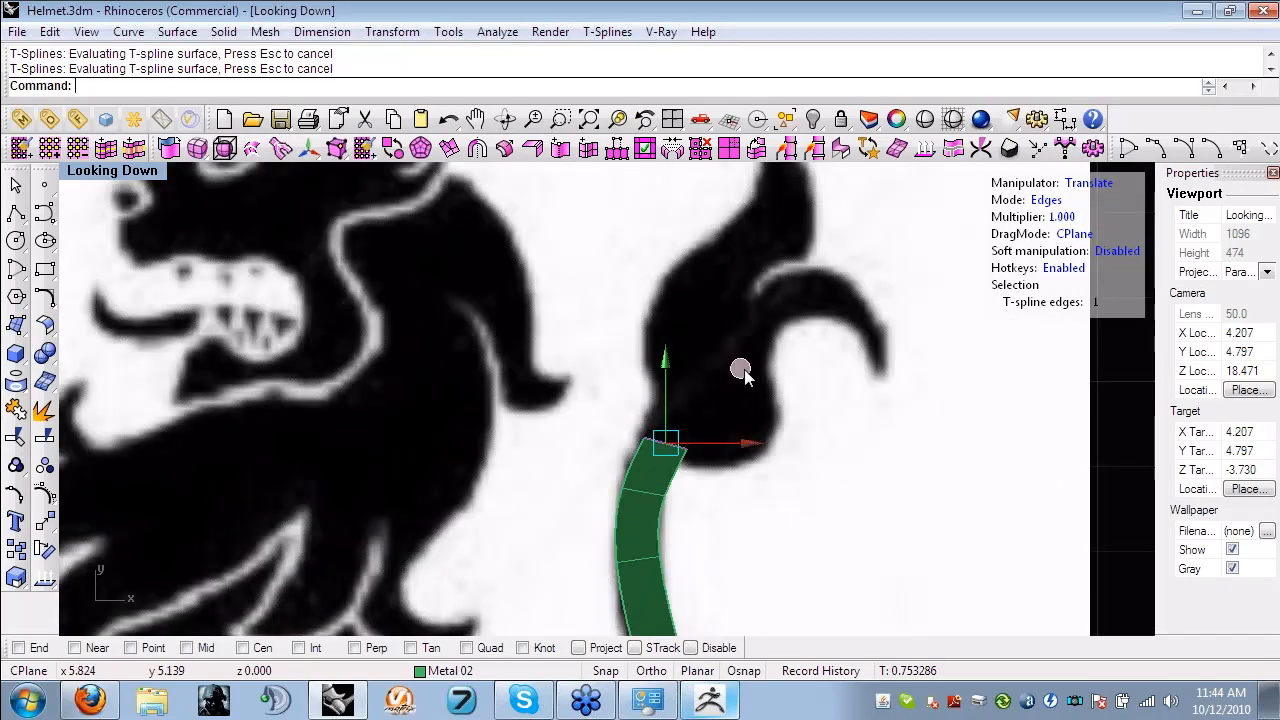
{"action": "left_click_drag", "start_coordinate": [808, 258], "coordinate": [822, 230]}
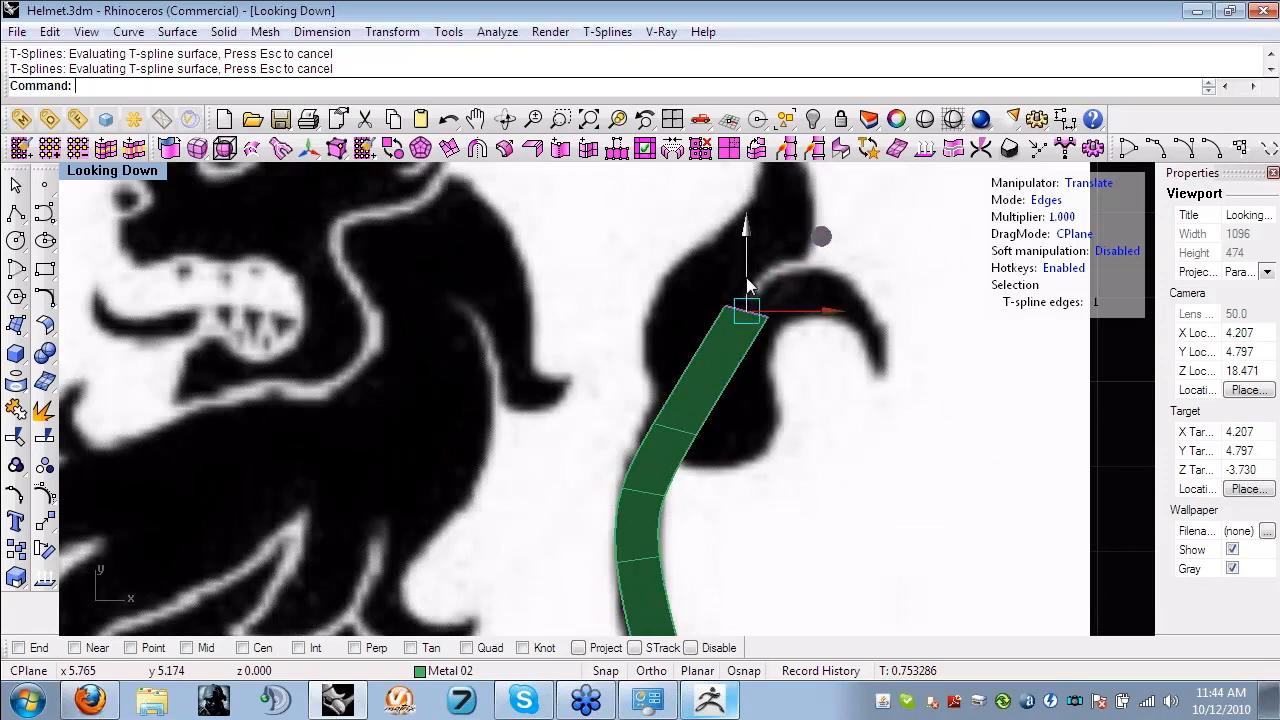
{"action": "scroll", "coordinate": [748, 286], "scroll_direction": "up", "scroll_amount": 4}
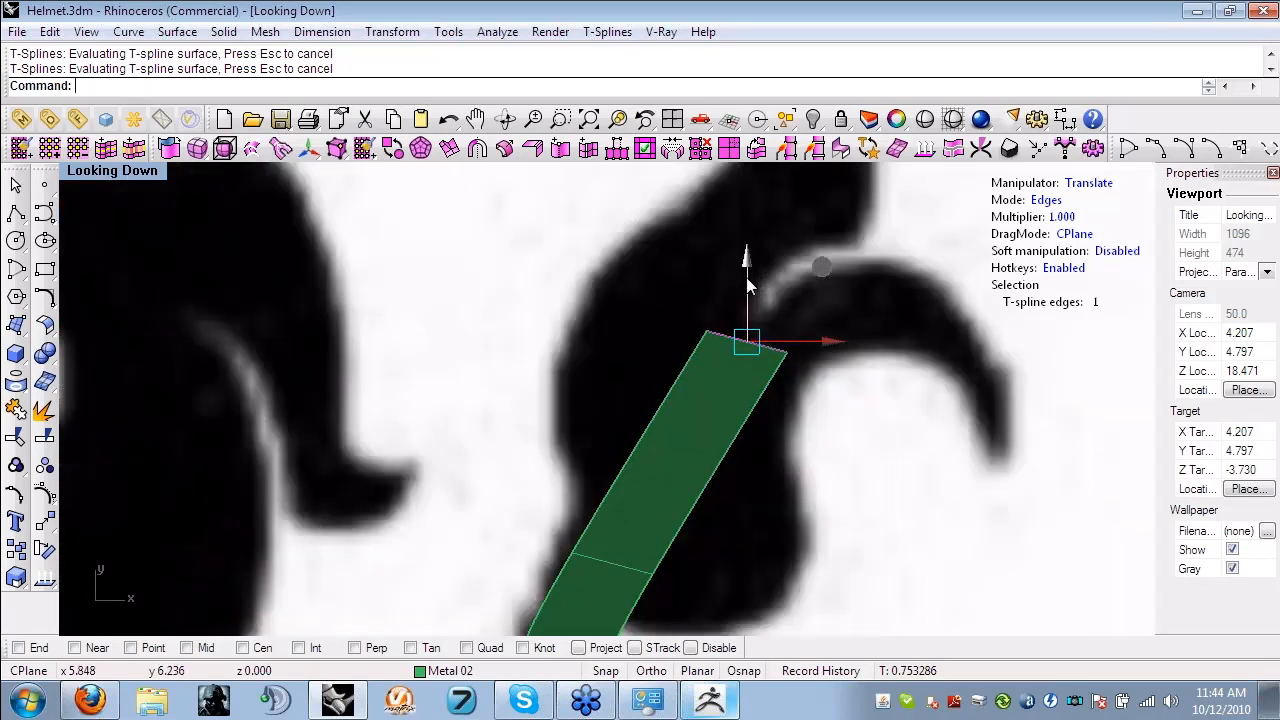
{"action": "key", "text": "ctrl+z"}
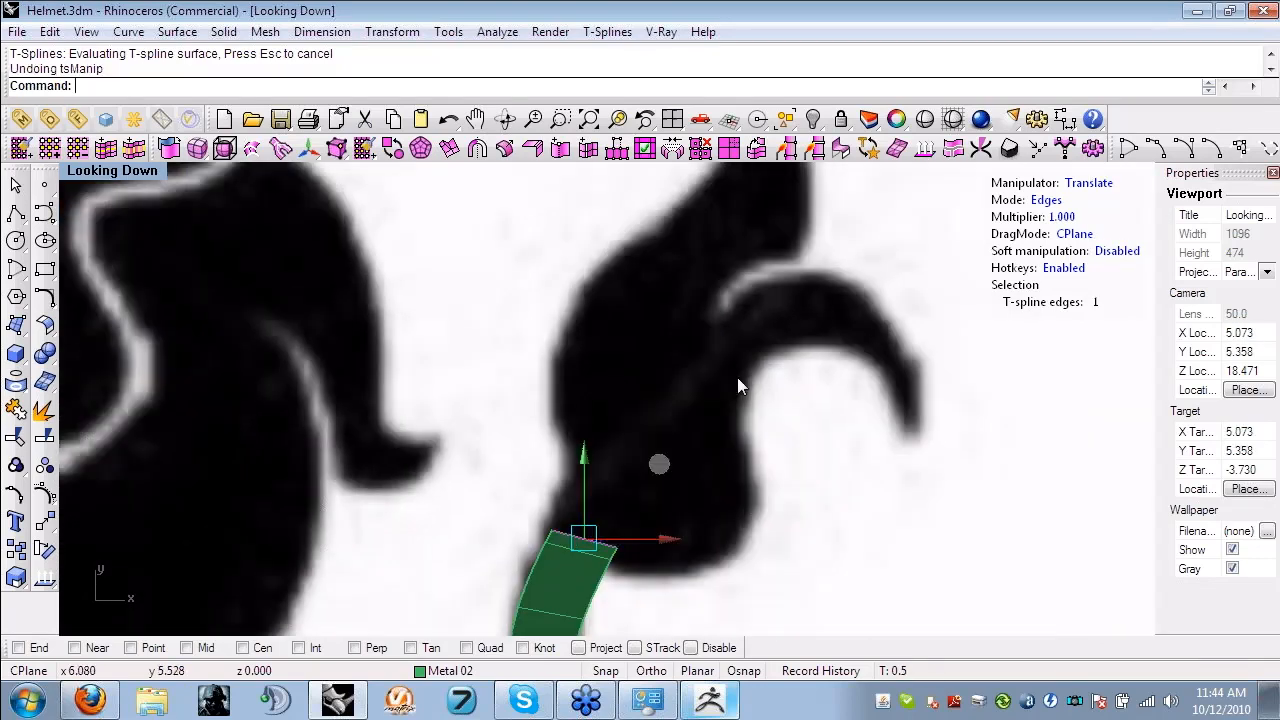
{"action": "key", "text": "ctrl+z"}
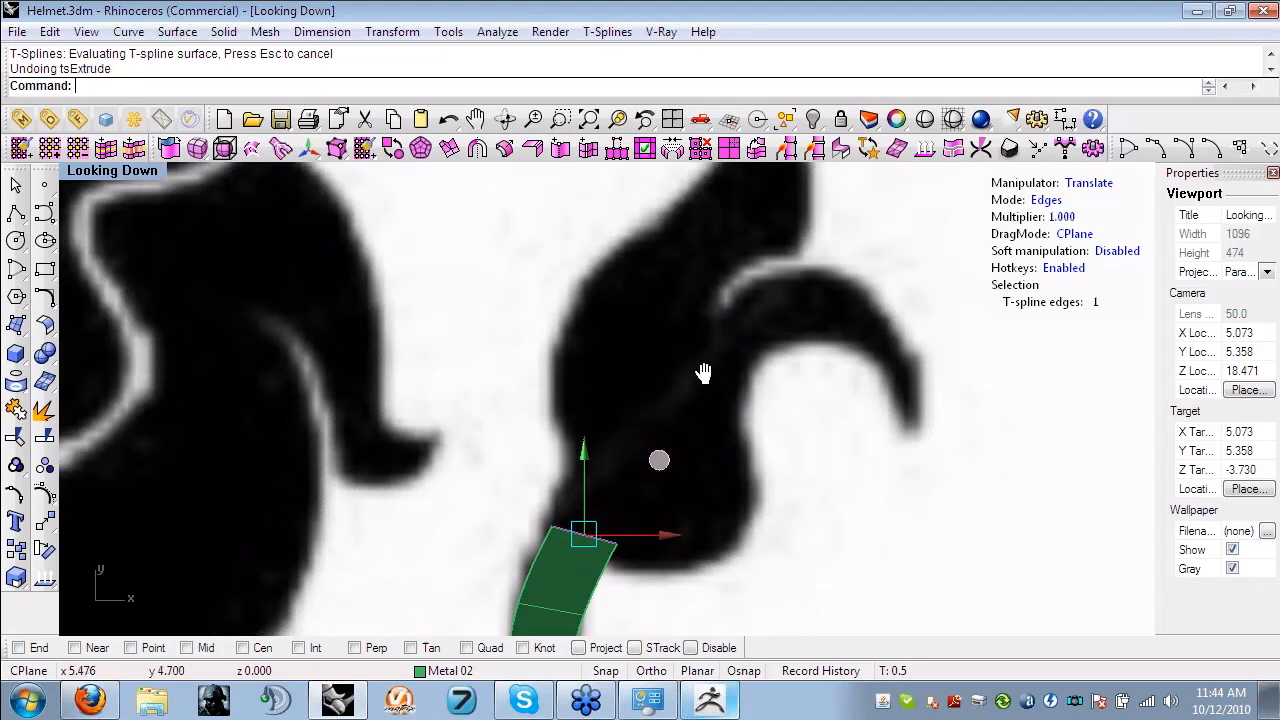
- Select the ring of crosswise edges along the tail strip and insert a lengthwise edge loop down its middle with simple insertion
{"action": "right_click_drag", "start_coordinate": [703, 373], "coordinate": [773, 151]}
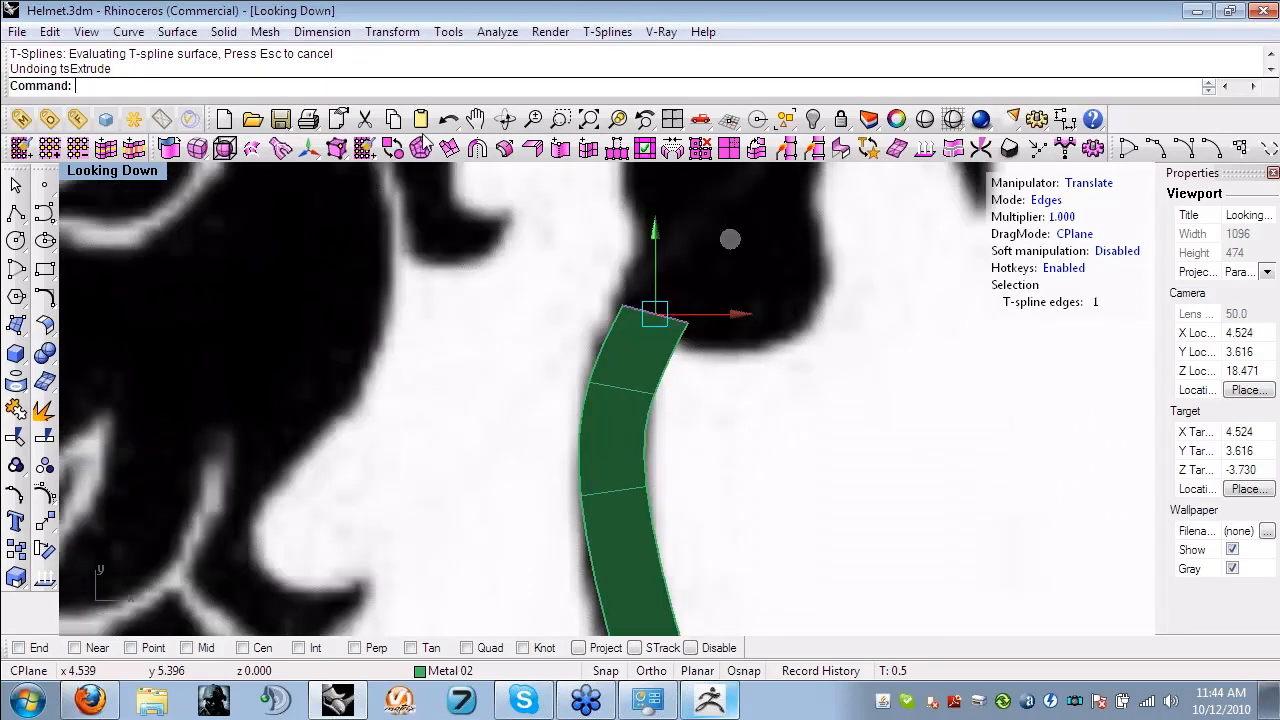
{"action": "left_click", "coordinate": [508, 149]}
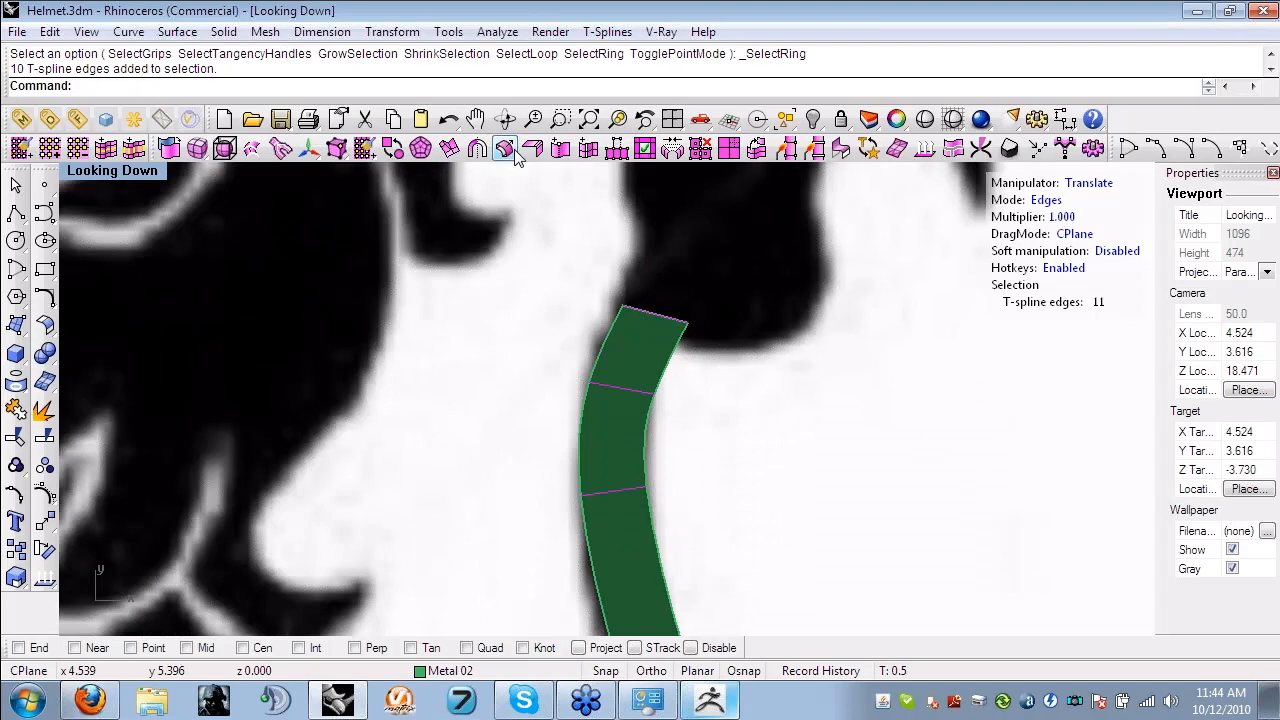
{"action": "left_click", "coordinate": [512, 153]}
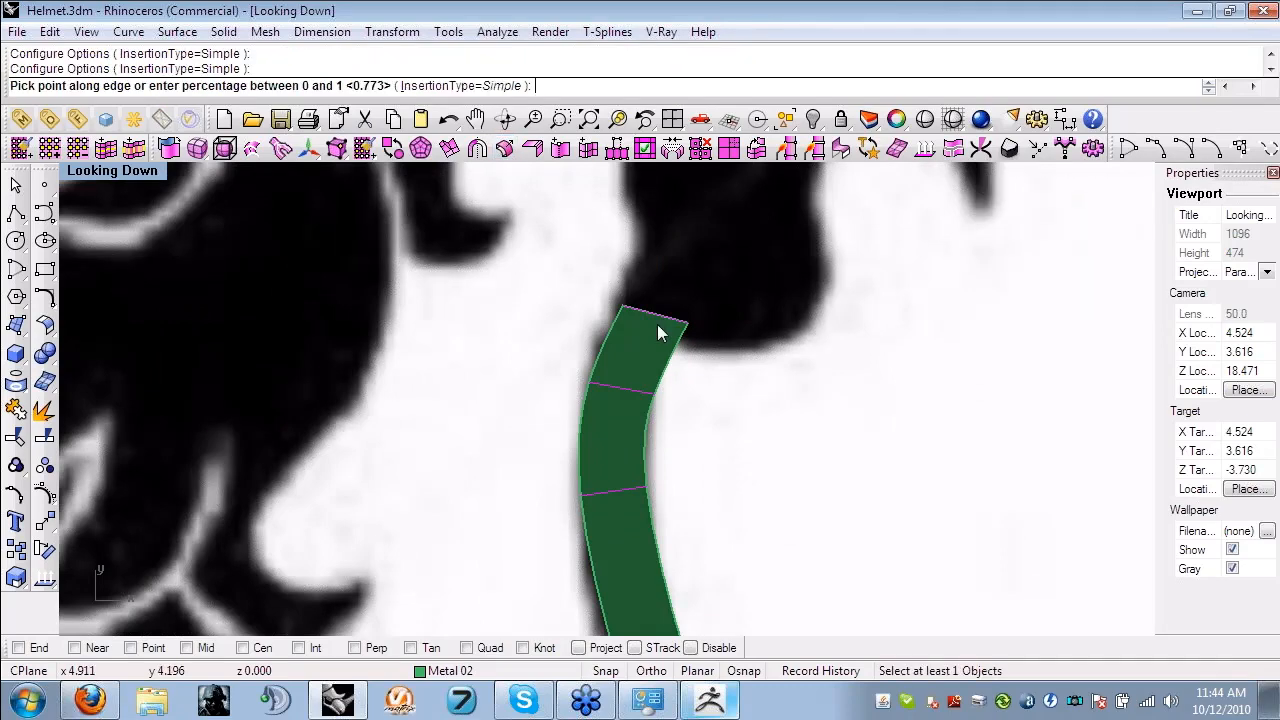
{"action": "left_click", "coordinate": [658, 327]}
{"action": "scroll", "coordinate": [746, 426], "scroll_direction": "down", "scroll_amount": 3}
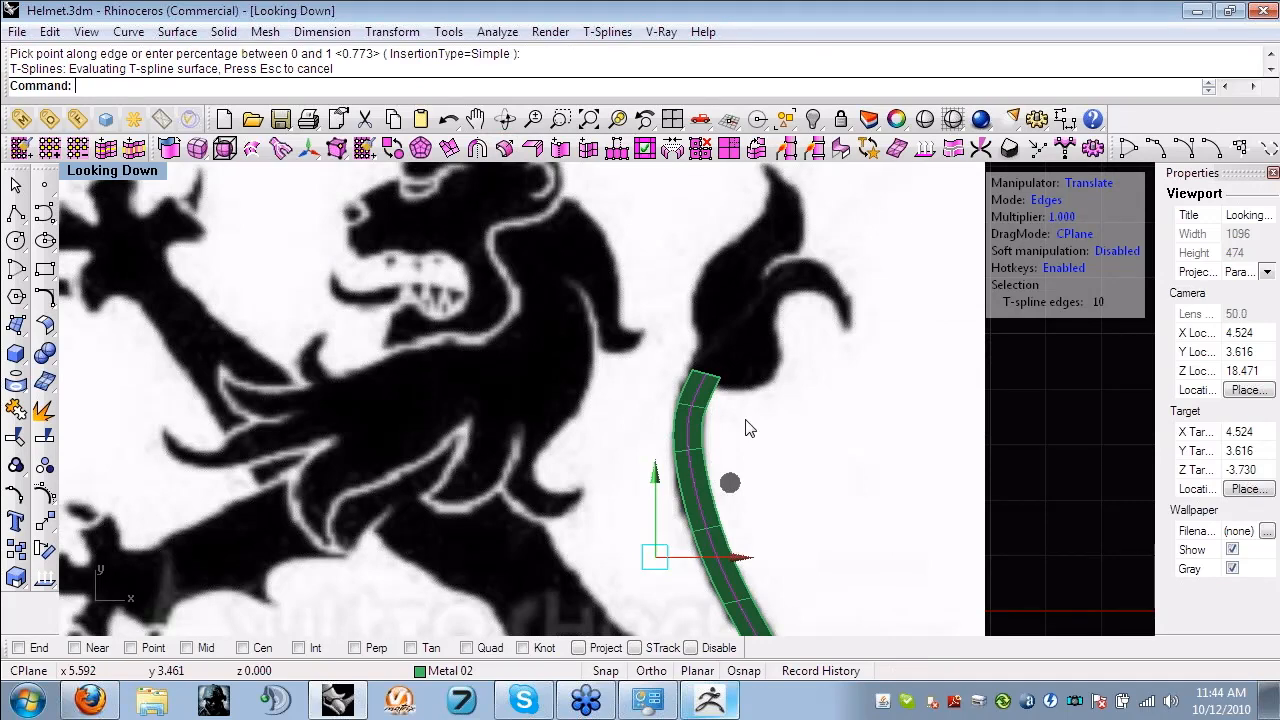
- Extrude both end edges of the split tail strip up through the tuft, and extrude the right one toward the curled branch
{"action": "scroll", "coordinate": [746, 428], "scroll_direction": "up", "scroll_amount": 3}
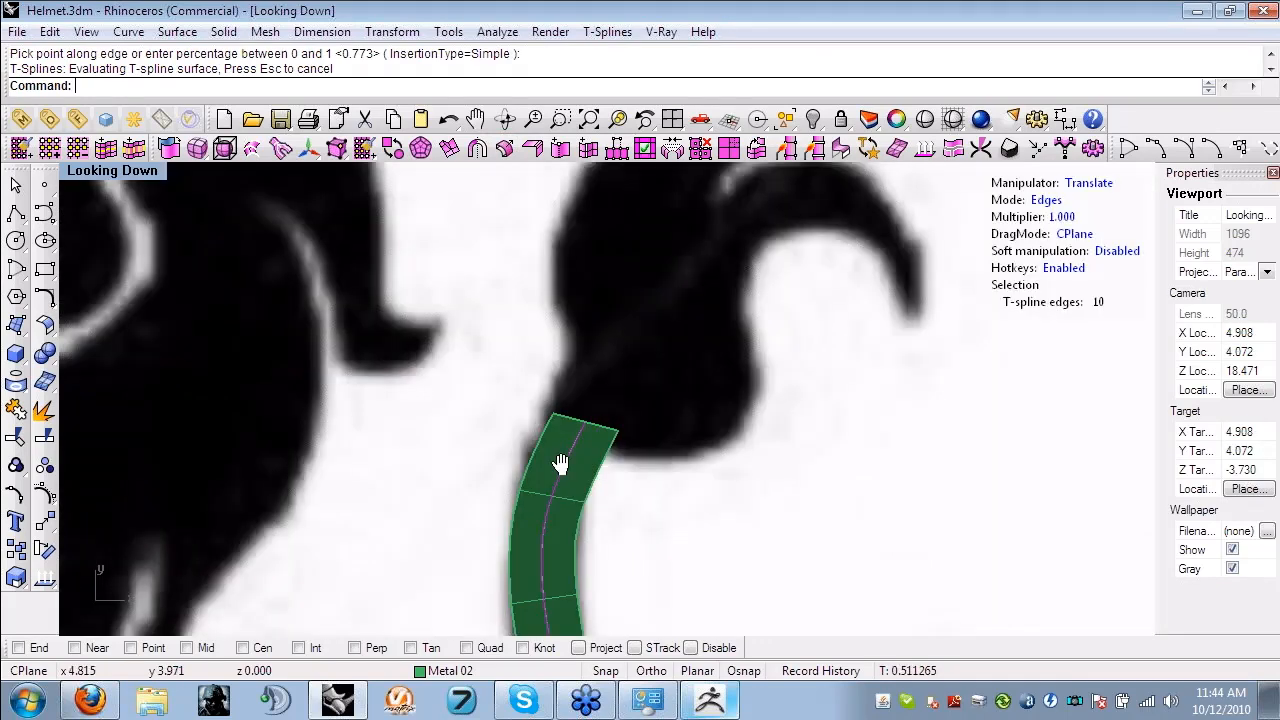
{"action": "left_click", "coordinate": [548, 425]}
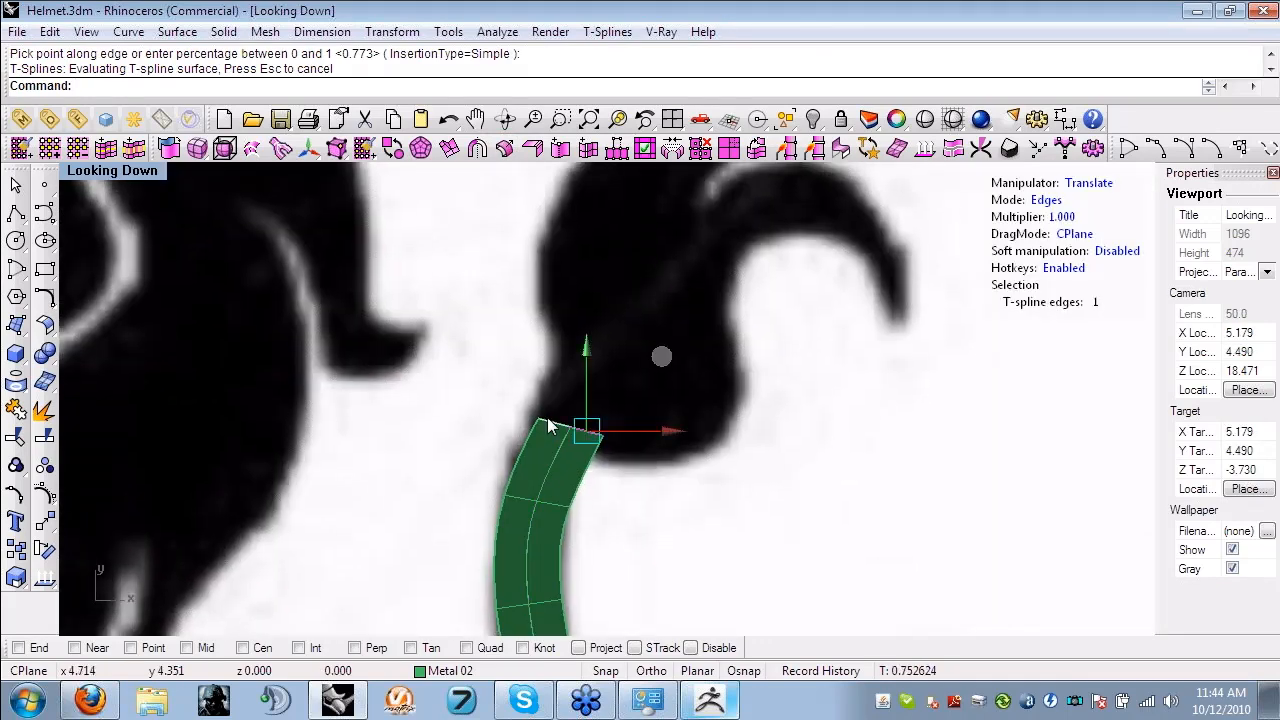
{"action": "left_click", "coordinate": [548, 425], "text": "shift"}
{"action": "right_click_drag", "start_coordinate": [739, 178], "coordinate": [689, 286]}
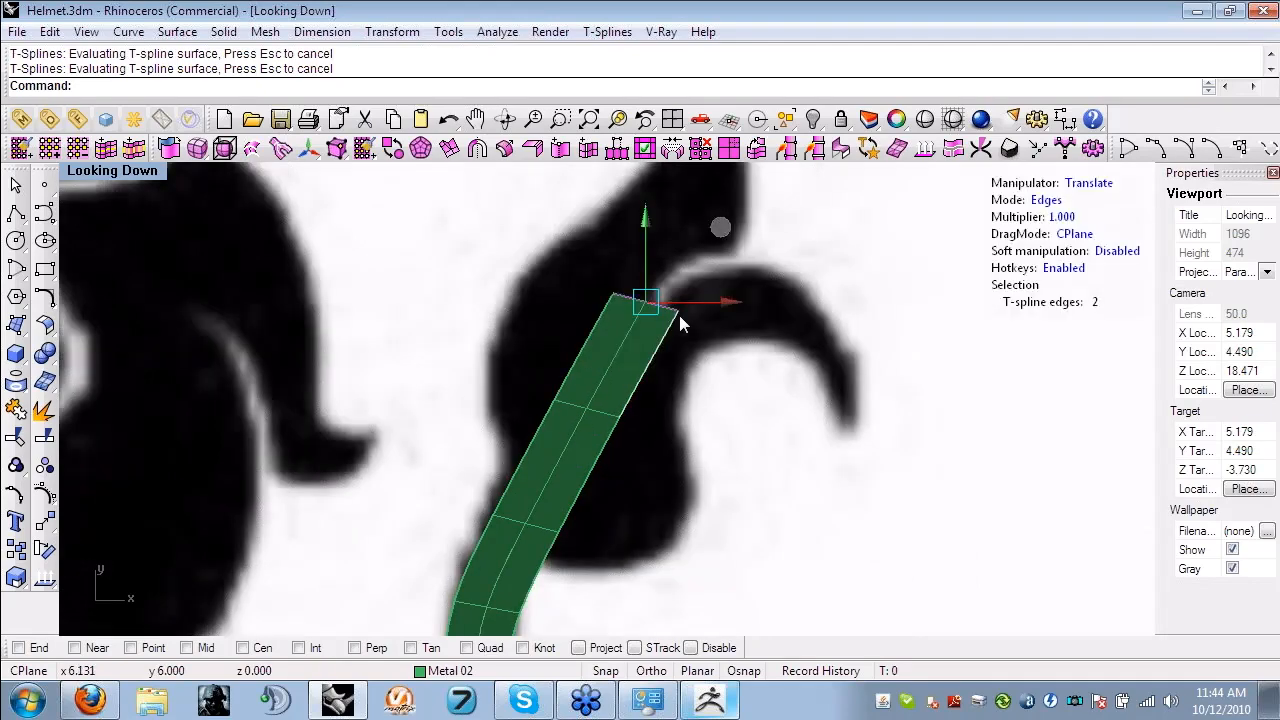
{"action": "right_click_drag", "start_coordinate": [732, 226], "coordinate": [718, 293]}
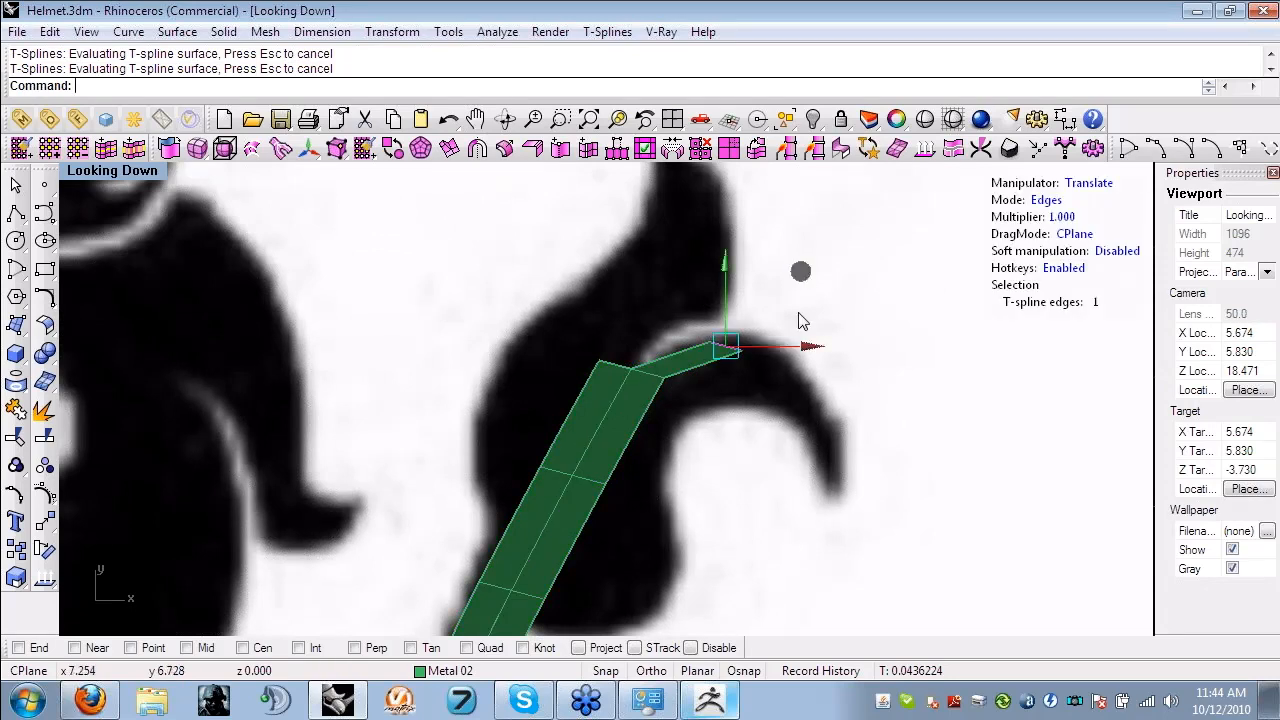
- Move the vertices on the tuft's right side out to its outline and widen the first face of the curled branch
{"action": "key", "text": "a"}
{"action": "left_click", "coordinate": [664, 378]}
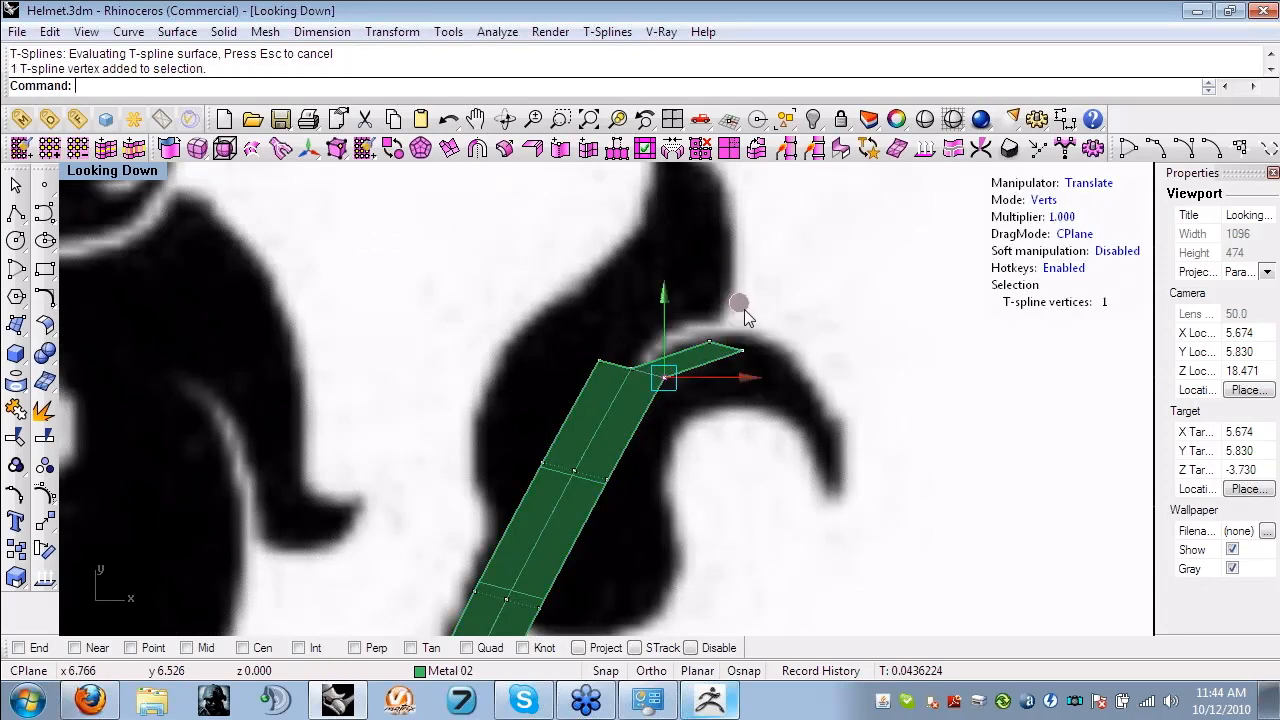
{"action": "left_click_drag", "start_coordinate": [744, 309], "coordinate": [772, 345]}
{"action": "left_click_drag", "start_coordinate": [713, 537], "coordinate": [596, 461]}
{"action": "left_click_drag", "start_coordinate": [686, 413], "coordinate": [763, 476]}
{"action": "right_click_drag", "start_coordinate": [634, 600], "coordinate": [734, 416]}
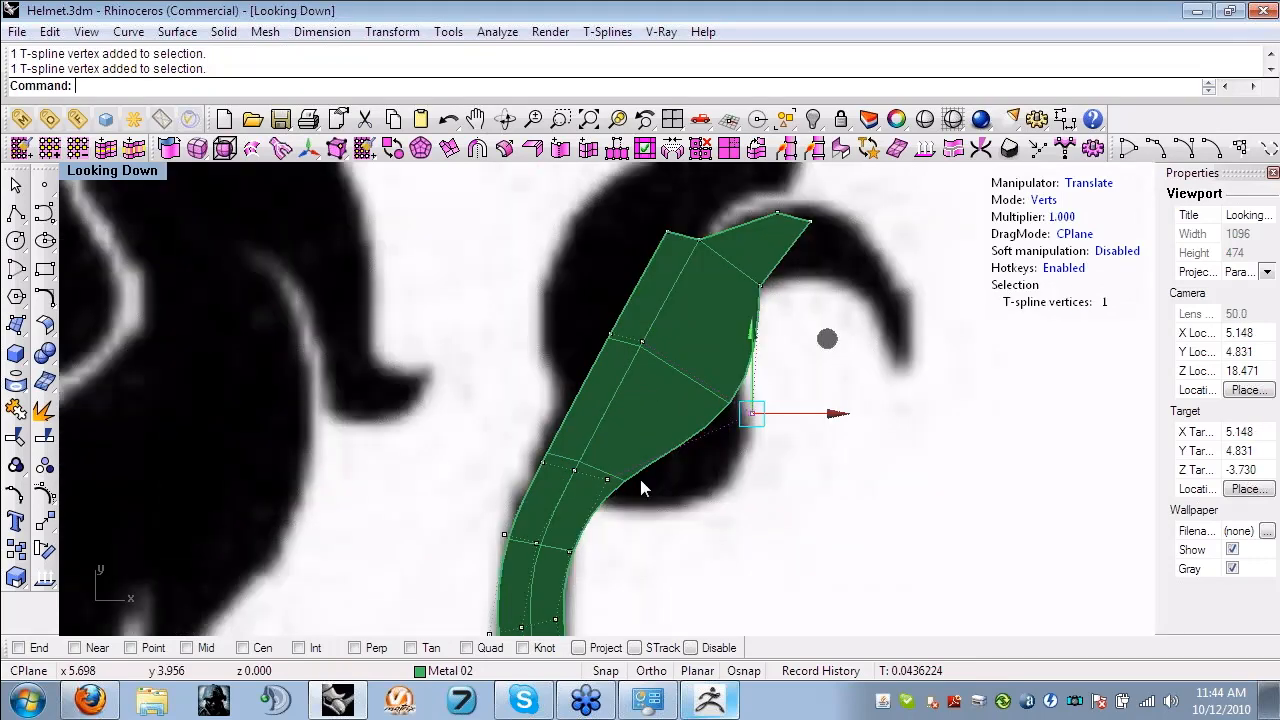
{"action": "left_click_drag", "start_coordinate": [640, 480], "coordinate": [594, 463]}
{"action": "left_click_drag", "start_coordinate": [690, 411], "coordinate": [797, 434]}
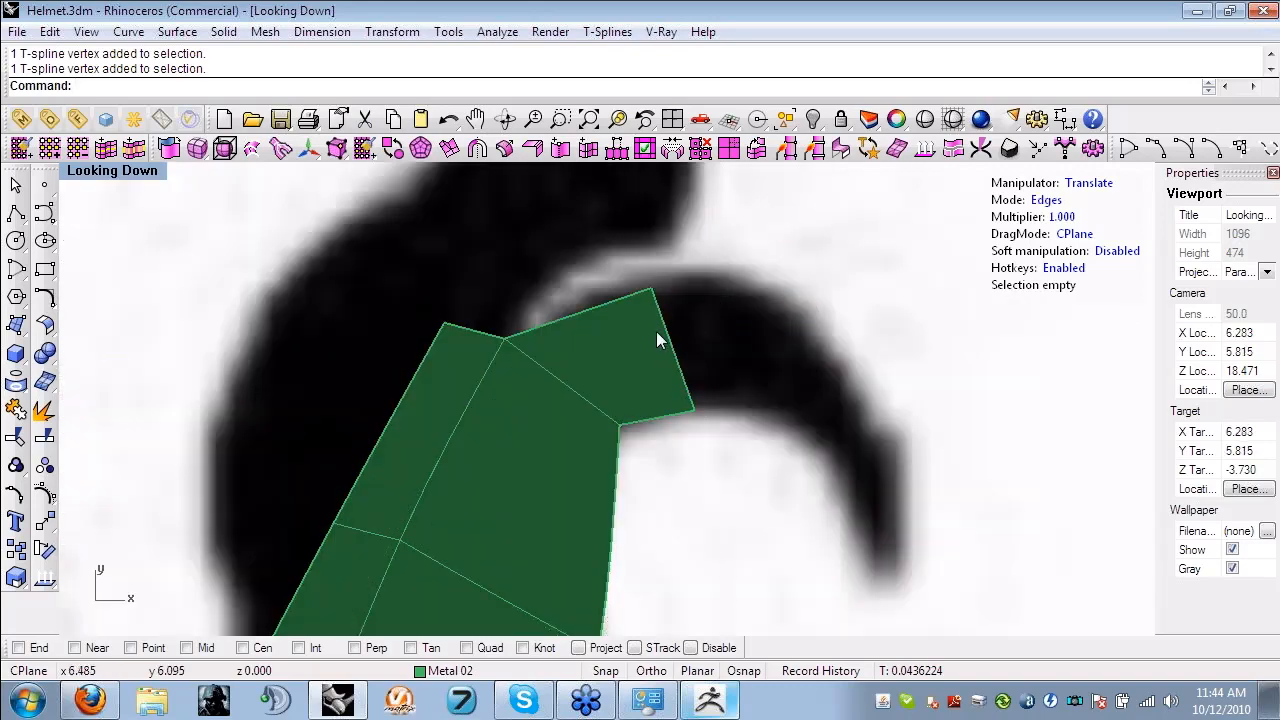
- Extrude the curled branch's end edge along the curl to its tip and move the two tip vertices onto the outline
{"action": "left_click_drag", "start_coordinate": [657, 332], "coordinate": [946, 423], "text": "alt"}
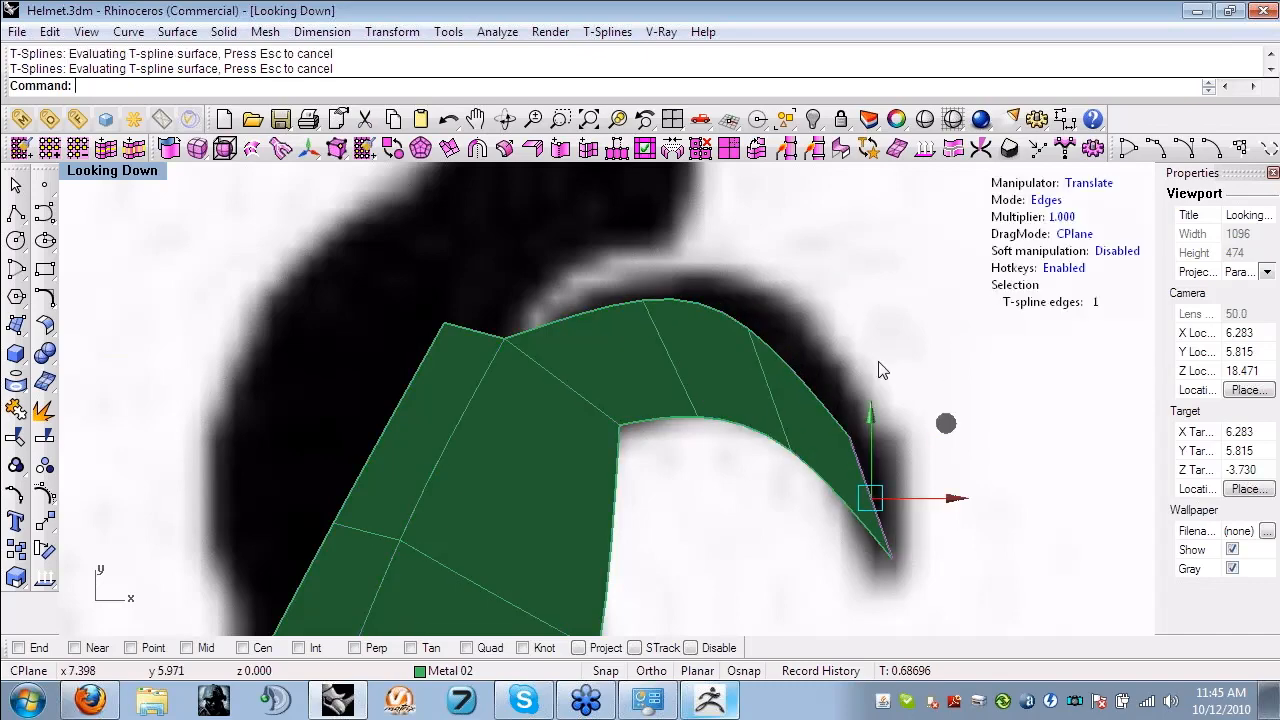
{"action": "key", "text": "a"}
{"action": "scroll", "coordinate": [876, 364], "scroll_direction": "up", "scroll_amount": 4}
{"action": "right_click_drag", "start_coordinate": [874, 364], "coordinate": [539, 295]}
{"action": "left_click_drag", "start_coordinate": [670, 402], "coordinate": [575, 366]}
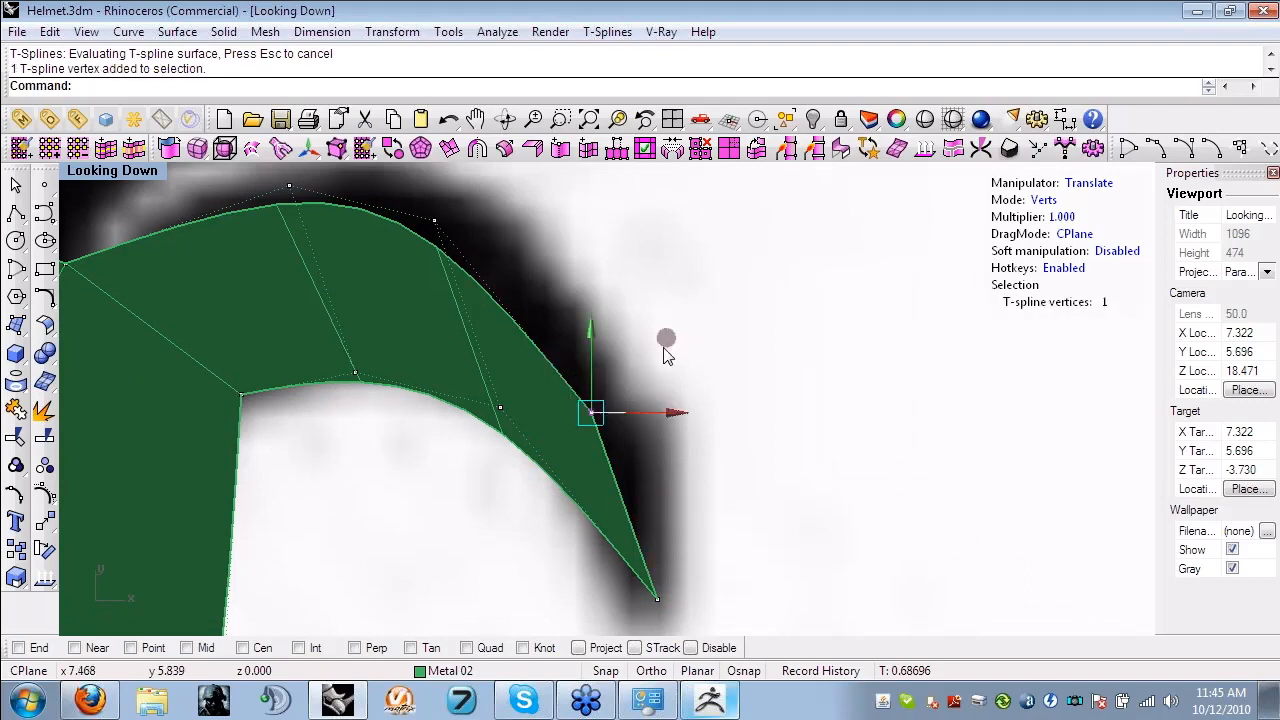
{"action": "left_click_drag", "start_coordinate": [666, 337], "coordinate": [748, 325]}
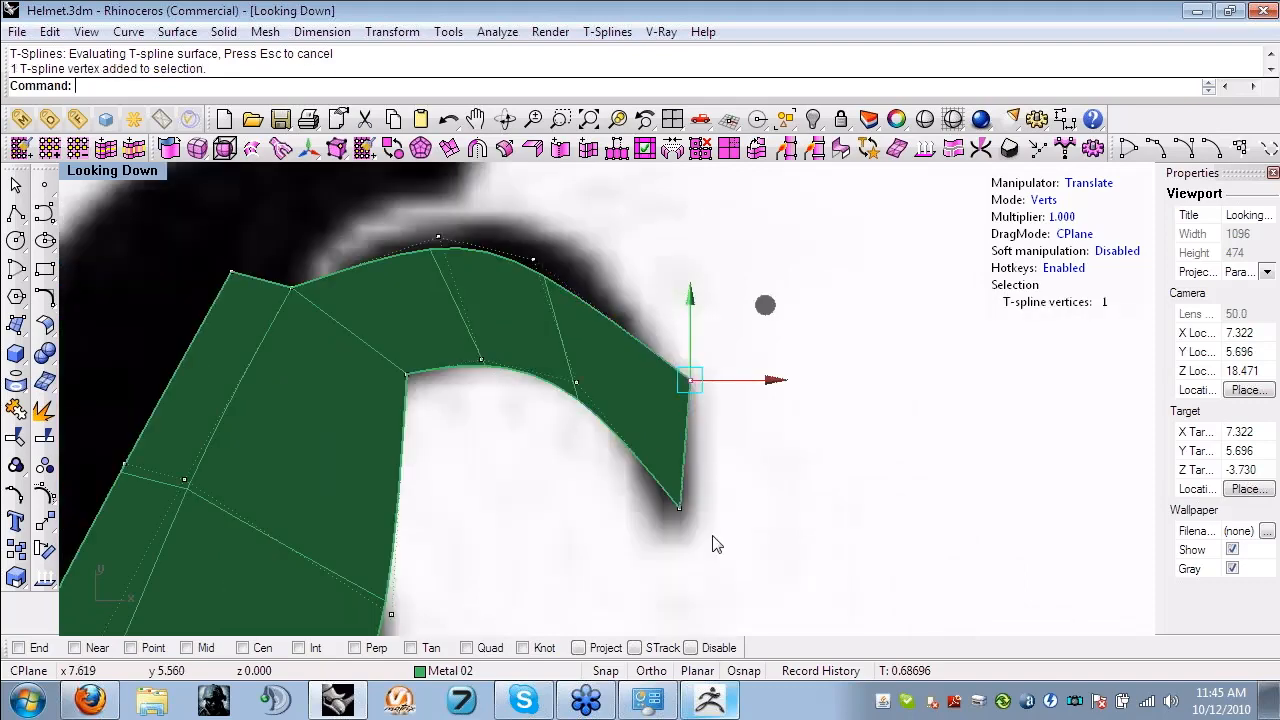
{"action": "left_click_drag", "start_coordinate": [680, 508], "coordinate": [660, 518]}
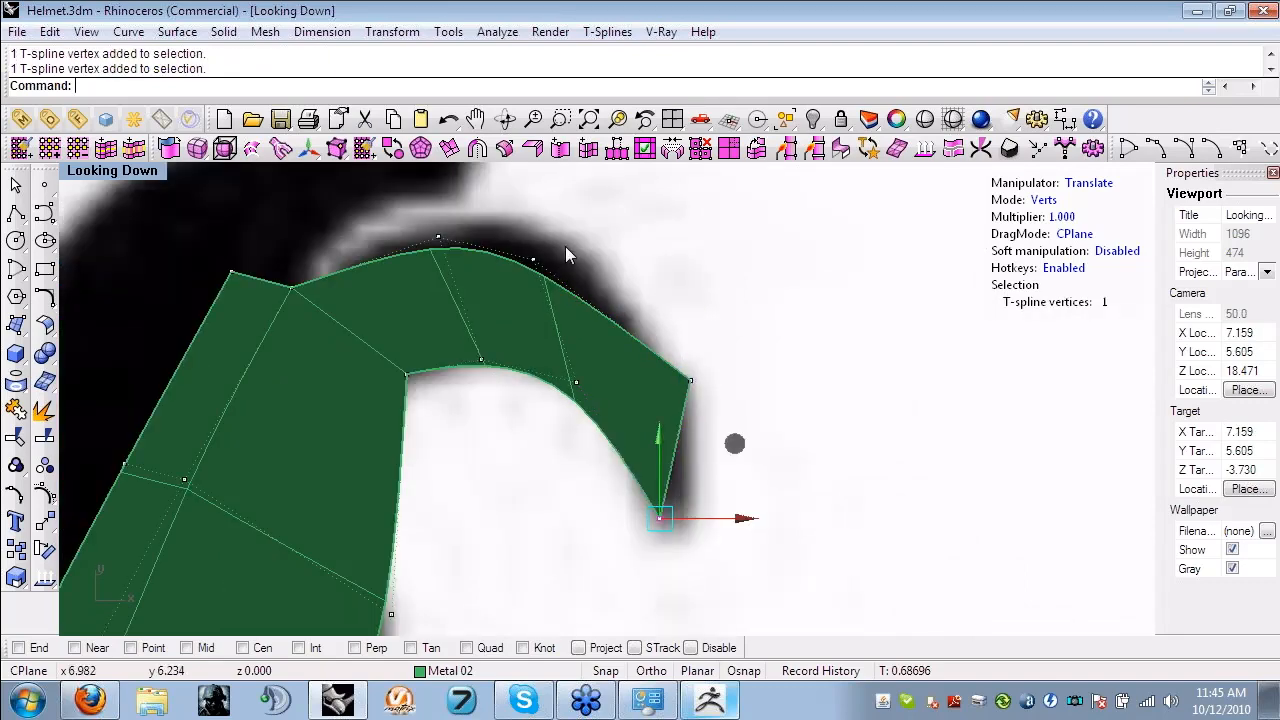
- Move the two vertices along the top of the curled branch outward to match its upper outline
{"action": "right_click_drag", "start_coordinate": [565, 246], "coordinate": [602, 297]}
{"action": "left_click", "coordinate": [570, 311]}
{"action": "left_click_drag", "start_coordinate": [645, 239], "coordinate": [668, 170]}
{"action": "right_click_drag", "start_coordinate": [557, 337], "coordinate": [647, 375]}
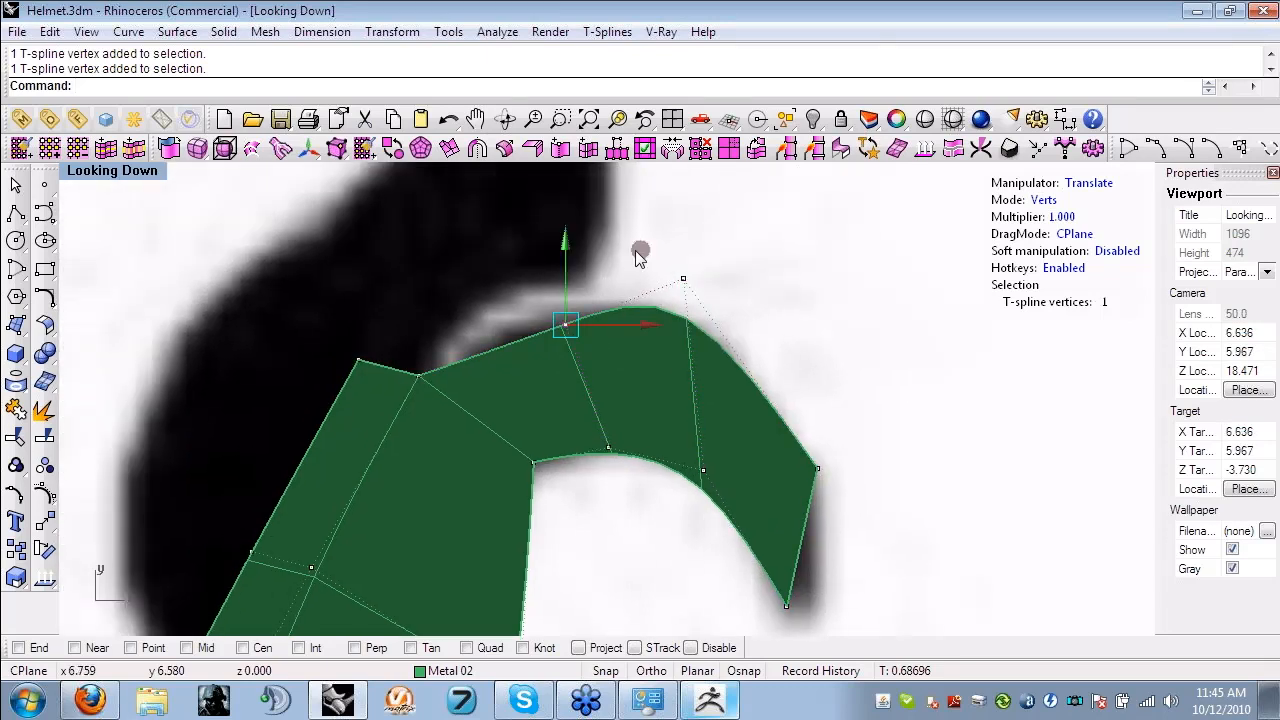
{"action": "left_click_drag", "start_coordinate": [636, 252], "coordinate": [587, 227]}
{"action": "scroll", "coordinate": [634, 362], "scroll_direction": "down", "scroll_amount": 6}
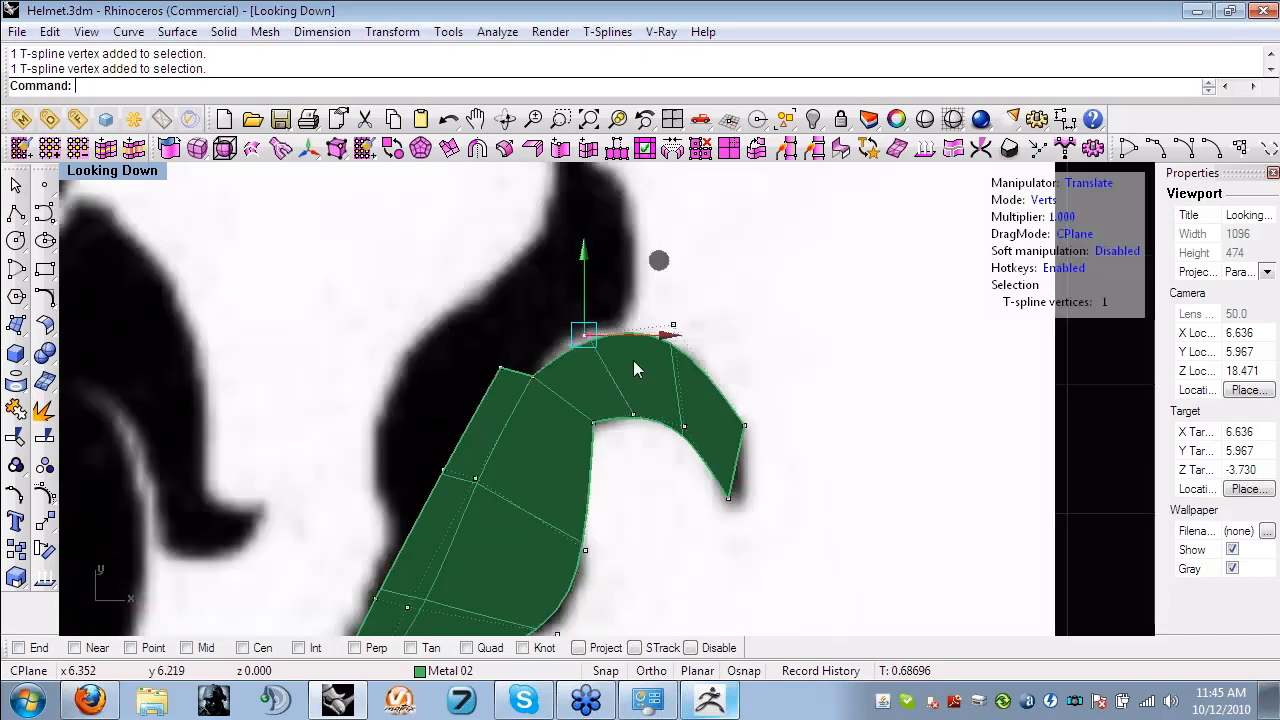
- Move the vertices on the tuft's left side outward to its outline and widen the upper end edge across the remaining branch
{"action": "right_click_drag", "start_coordinate": [633, 361], "coordinate": [642, 356]}
{"action": "left_click", "coordinate": [510, 360]}
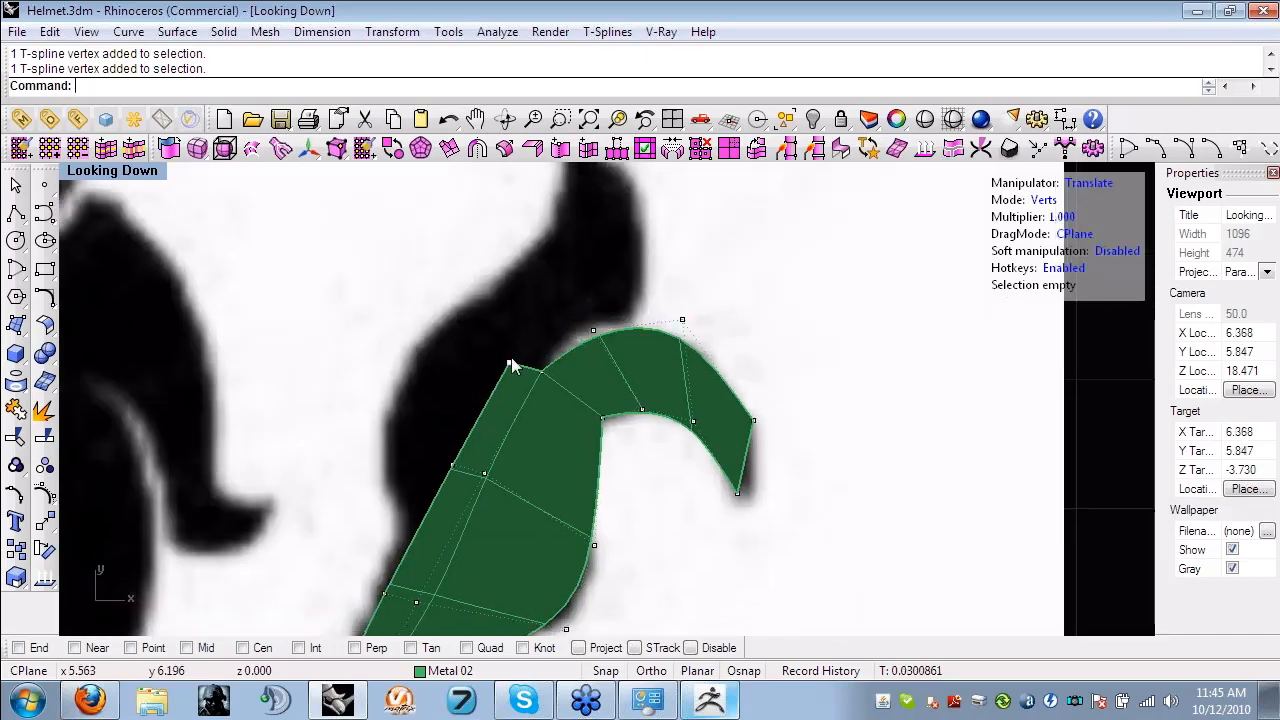
{"action": "right_click_drag", "start_coordinate": [527, 389], "coordinate": [620, 274]}
{"action": "left_click", "coordinate": [545, 350]}
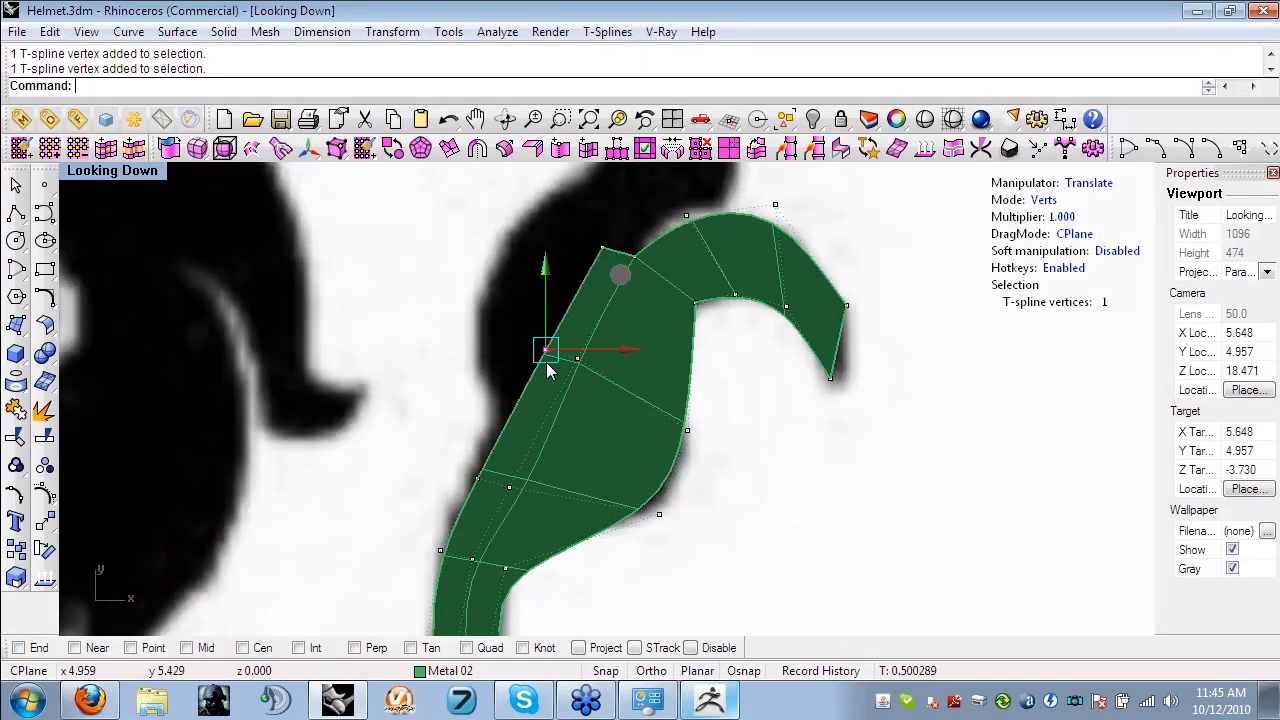
{"action": "left_click_drag", "start_coordinate": [546, 370], "coordinate": [469, 287]}
{"action": "right_click_drag", "start_coordinate": [617, 246], "coordinate": [607, 291]}
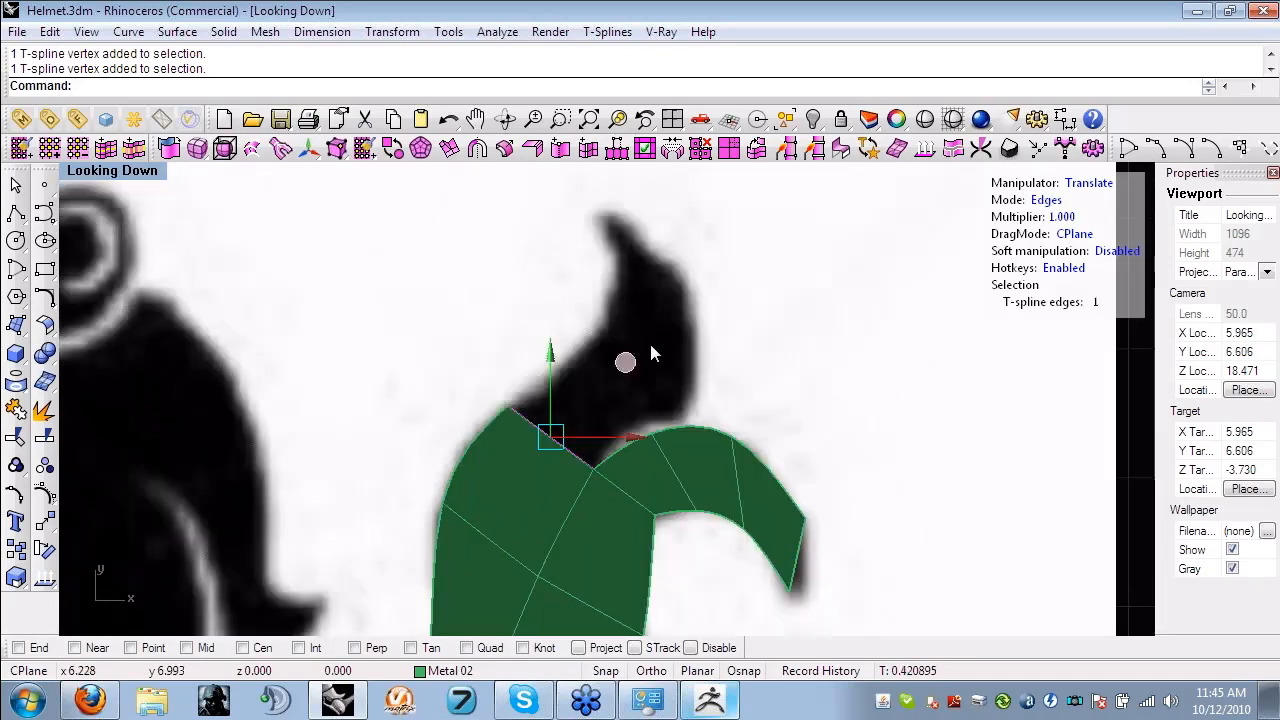
- Extrude the tuft's upper branch from its end edge toward the tip and move its right-side vertices out to the outline
{"action": "left_click_drag", "start_coordinate": [625, 362], "coordinate": [677, 318]}
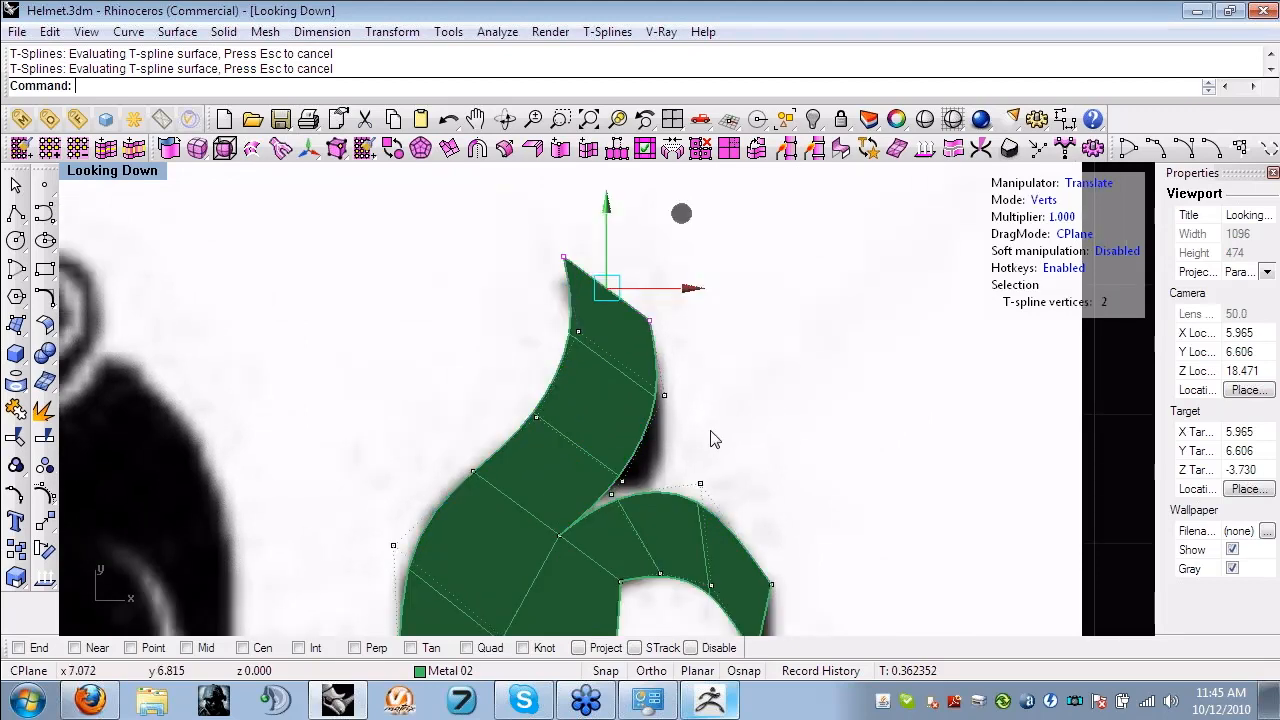
{"action": "left_click", "coordinate": [664, 394]}
{"action": "left_click_drag", "start_coordinate": [739, 322], "coordinate": [772, 331]}
{"action": "left_click", "coordinate": [622, 482]}
{"action": "left_click_drag", "start_coordinate": [701, 410], "coordinate": [737, 429]}
{"action": "scroll", "coordinate": [737, 429], "scroll_direction": "down", "scroll_amount": 2}
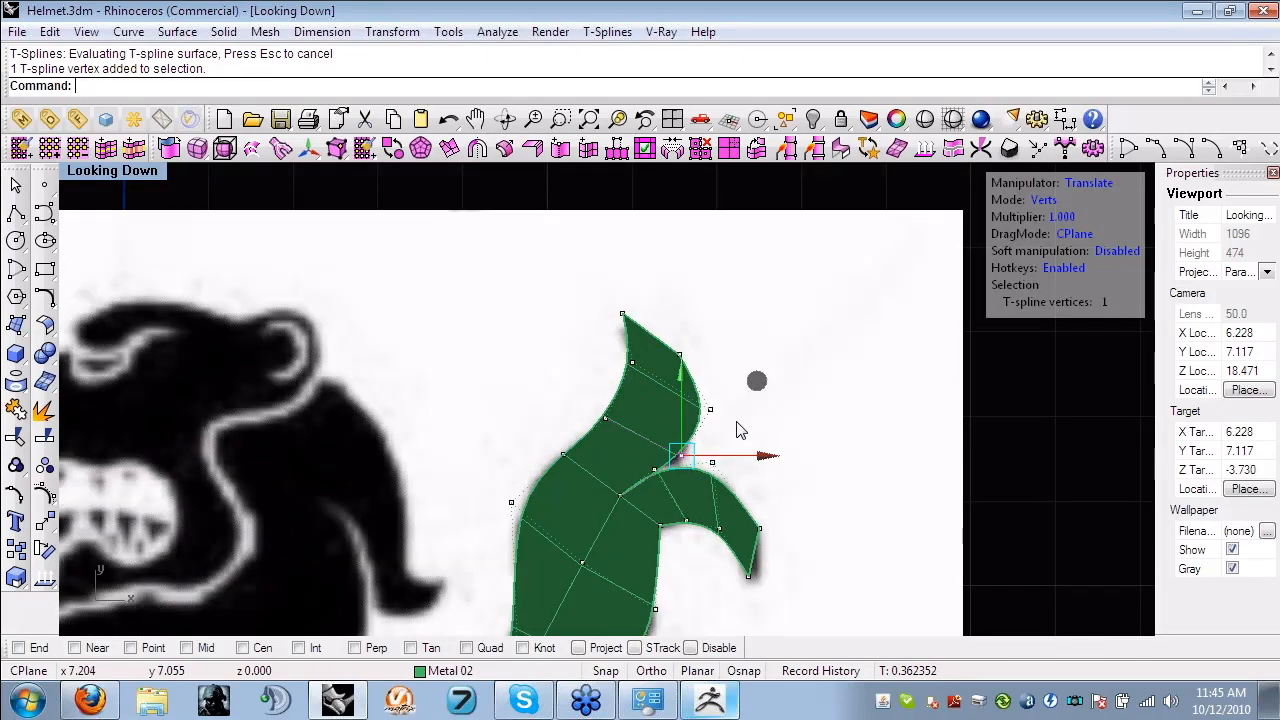
- Extrude the two top edges of the lion's body upward toward the chest, shifting the new row along the back
{"action": "scroll", "coordinate": [740, 430], "scroll_direction": "down", "scroll_amount": 8}
{"action": "right_click_drag", "start_coordinate": [677, 597], "coordinate": [677, 437]}
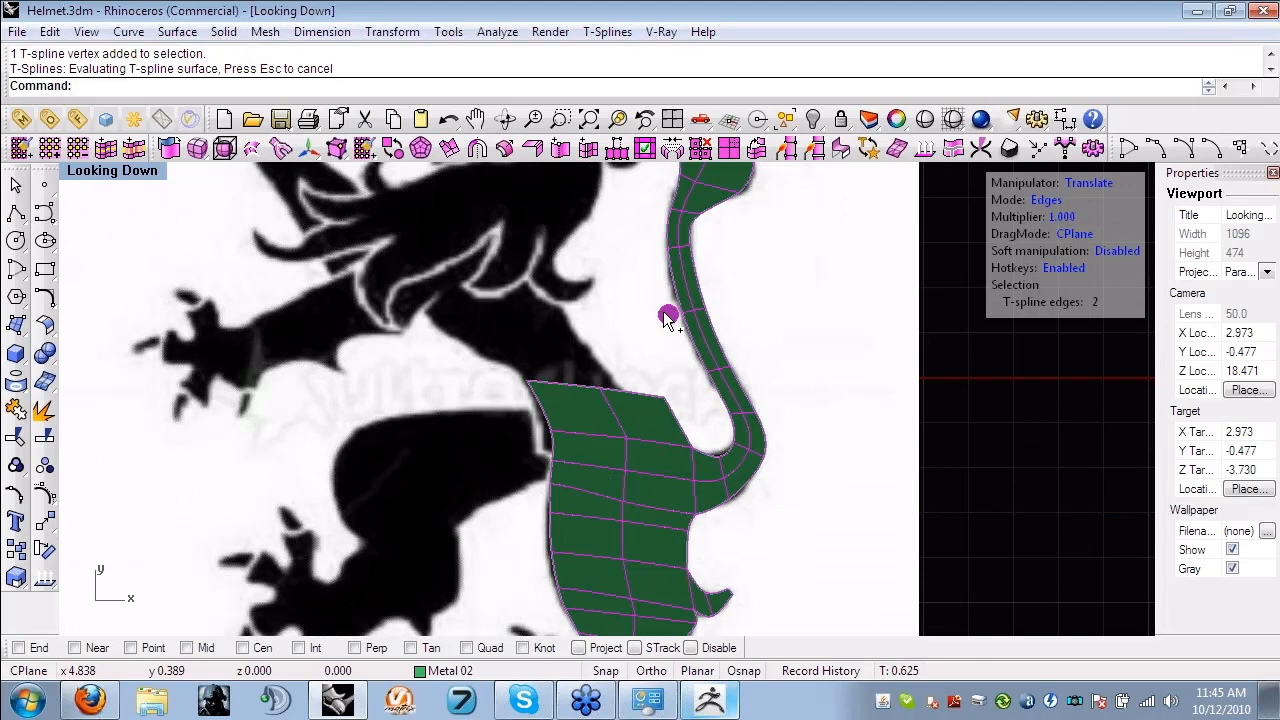
{"action": "left_click_drag", "start_coordinate": [663, 311], "coordinate": [653, 311]}
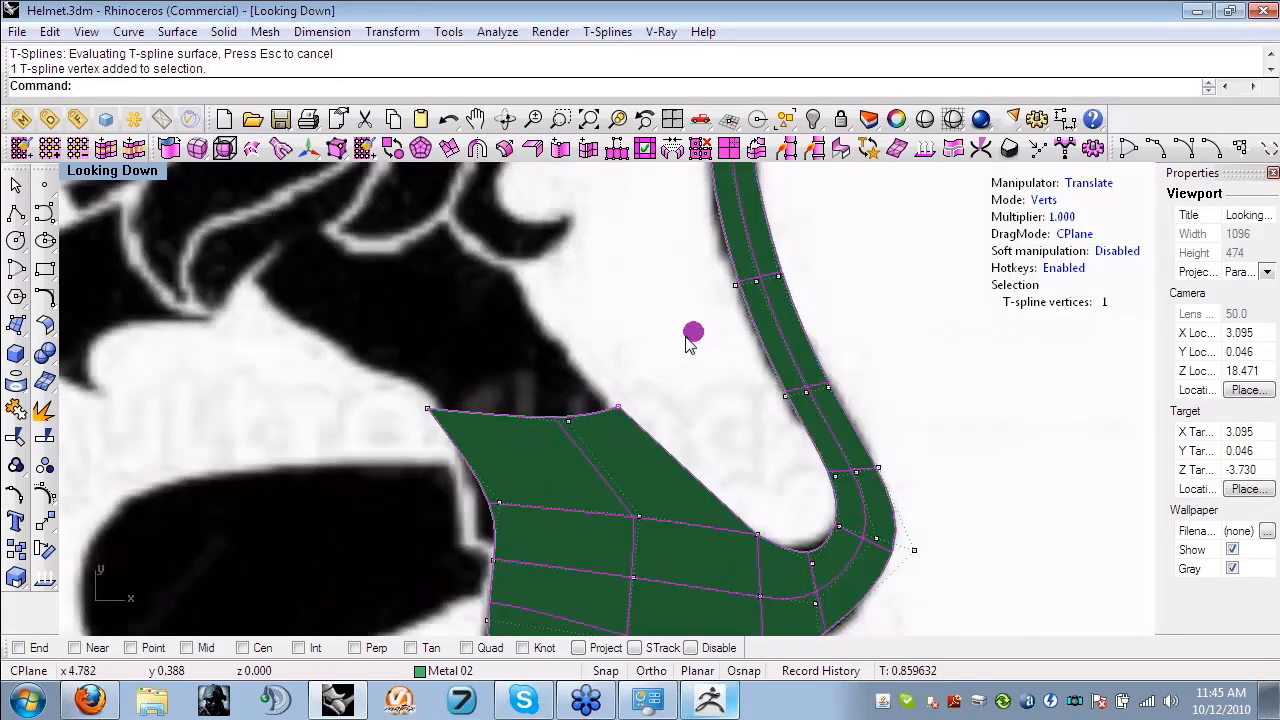
- Move the new row's back vertex onto the lion's back outline and the middle vertex in line between the row's ends
{"action": "left_click_drag", "start_coordinate": [686, 337], "coordinate": [686, 333]}
{"action": "left_click", "coordinate": [568, 421]}
{"action": "left_click_drag", "start_coordinate": [640, 351], "coordinate": [614, 340]}
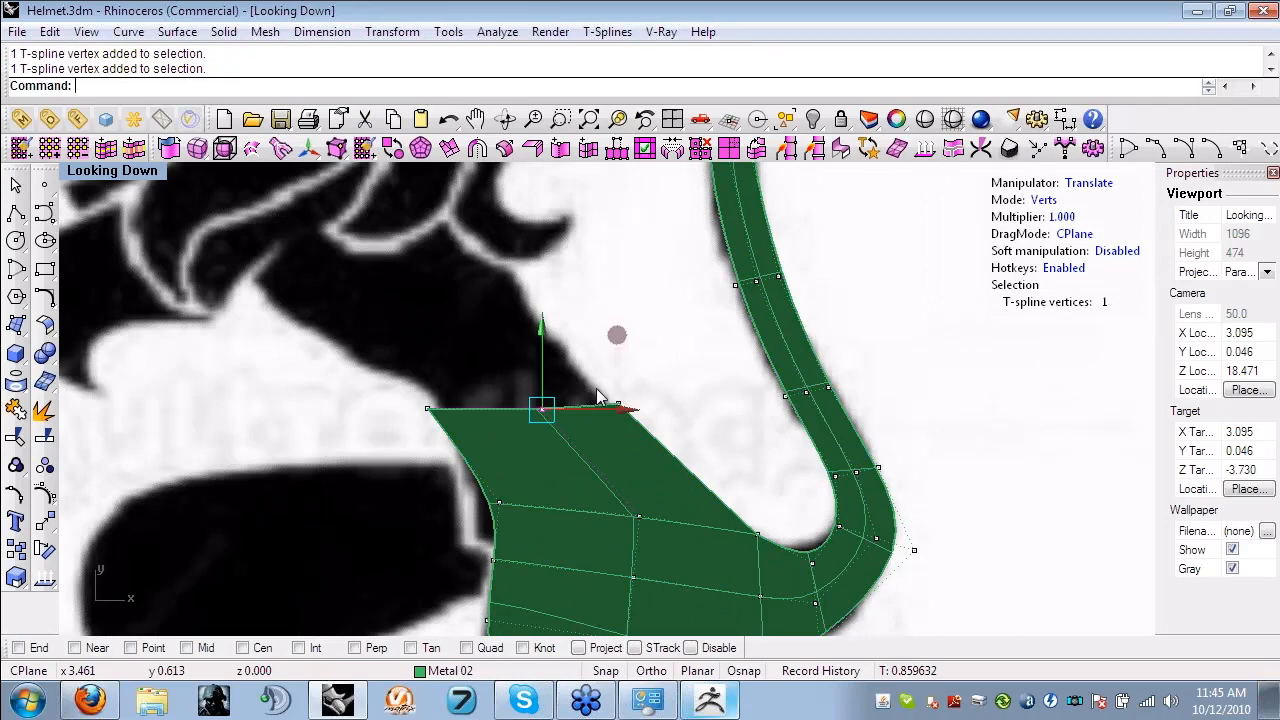
{"action": "scroll", "coordinate": [597, 396], "scroll_direction": "up", "scroll_amount": 3}
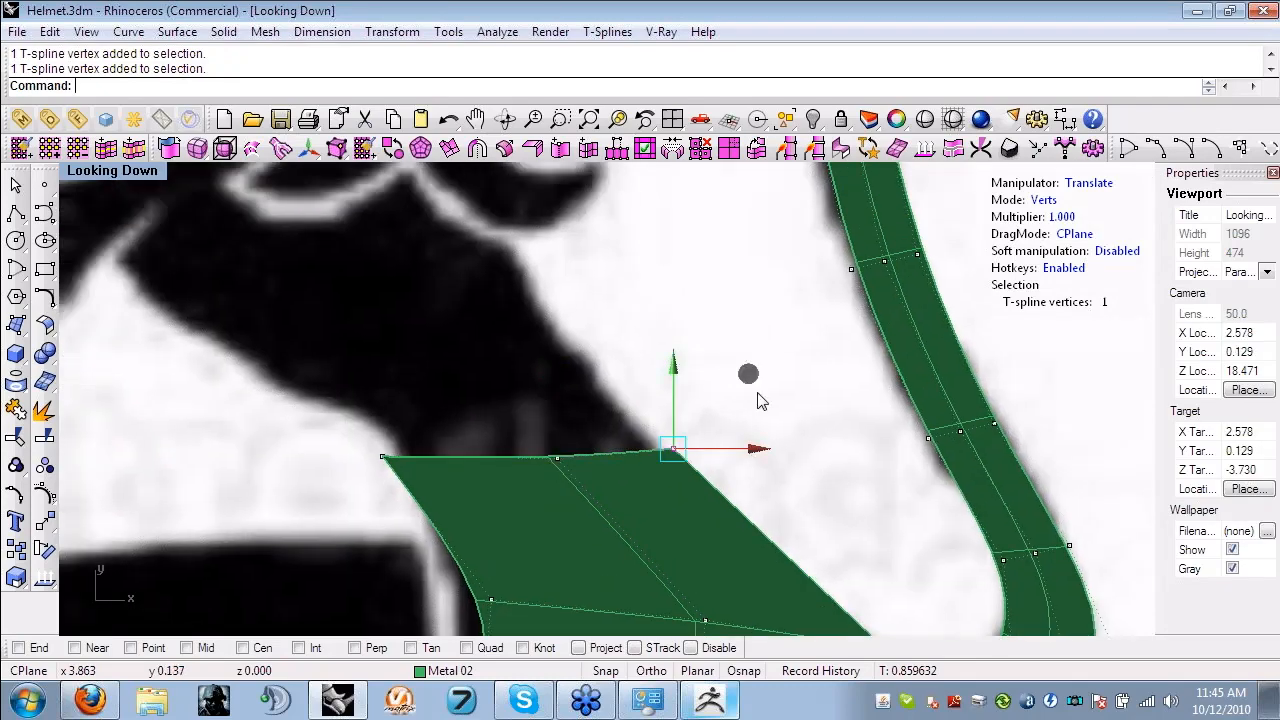
{"action": "left_click_drag", "start_coordinate": [748, 374], "coordinate": [609, 366]}
{"action": "left_click", "coordinate": [737, 408]}
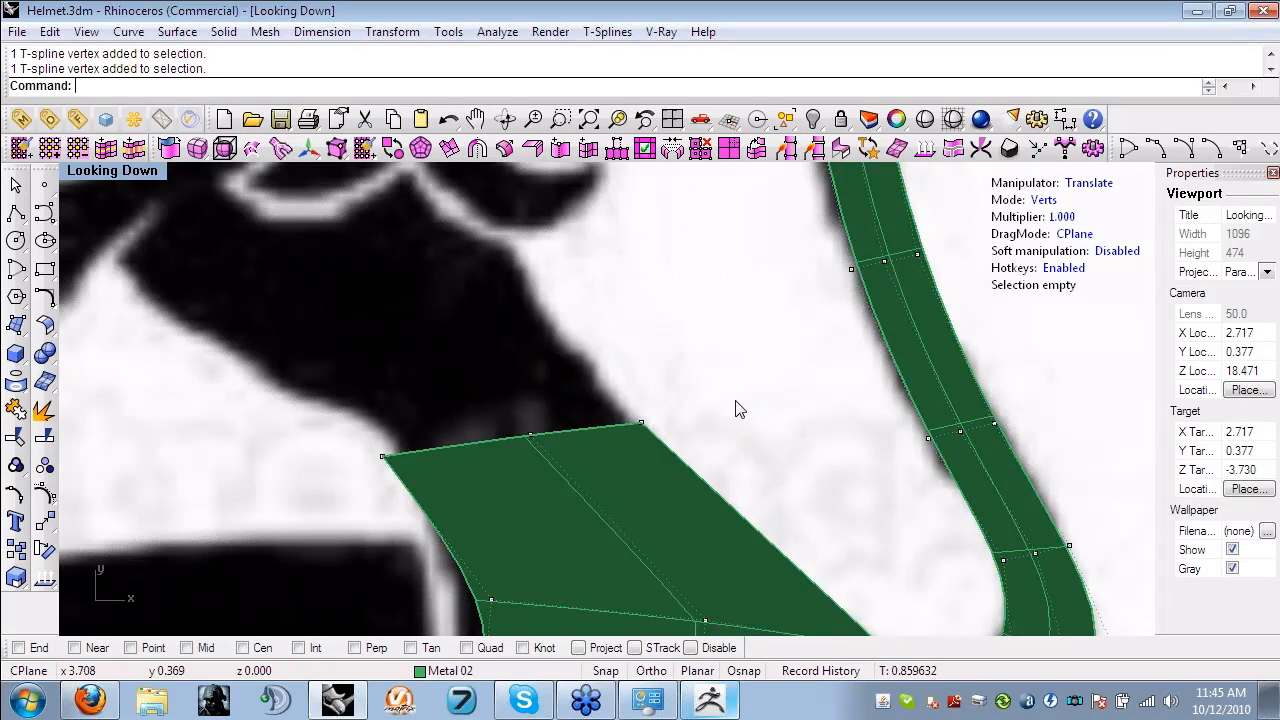
{"action": "scroll", "coordinate": [692, 390], "scroll_direction": "down", "scroll_amount": 4}
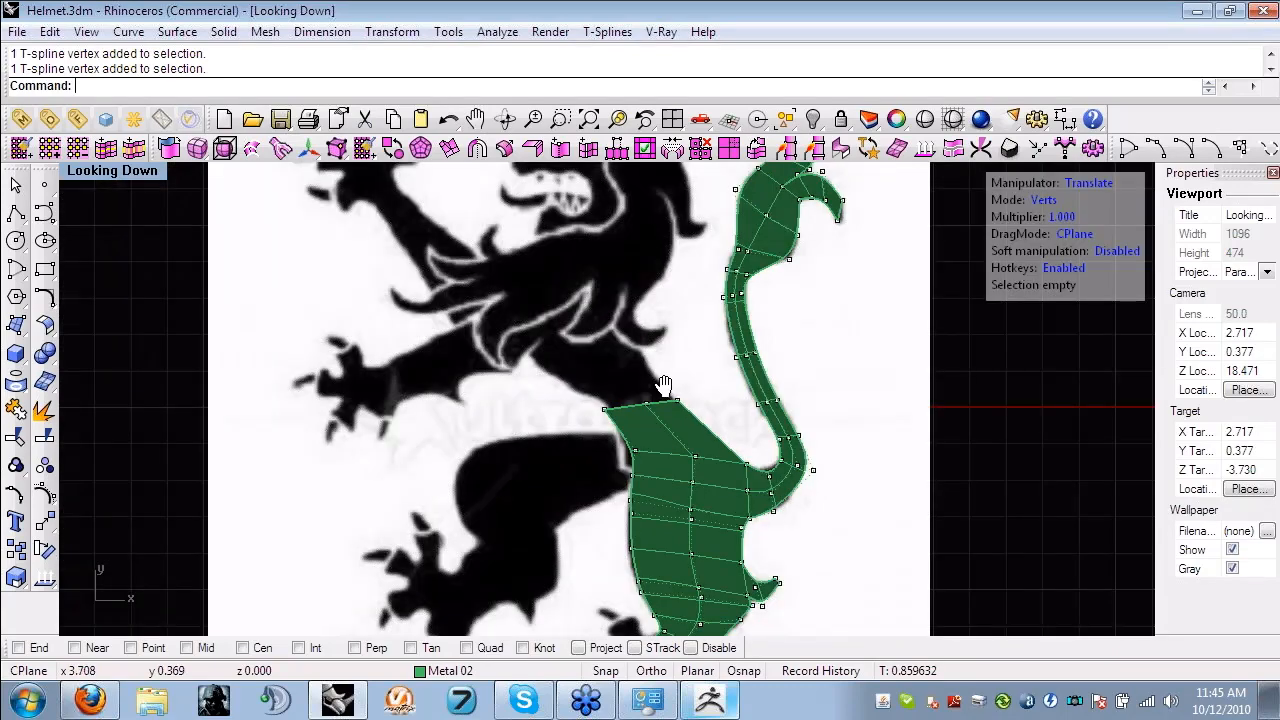
{"action": "right_click_drag", "start_coordinate": [665, 385], "coordinate": [612, 354]}
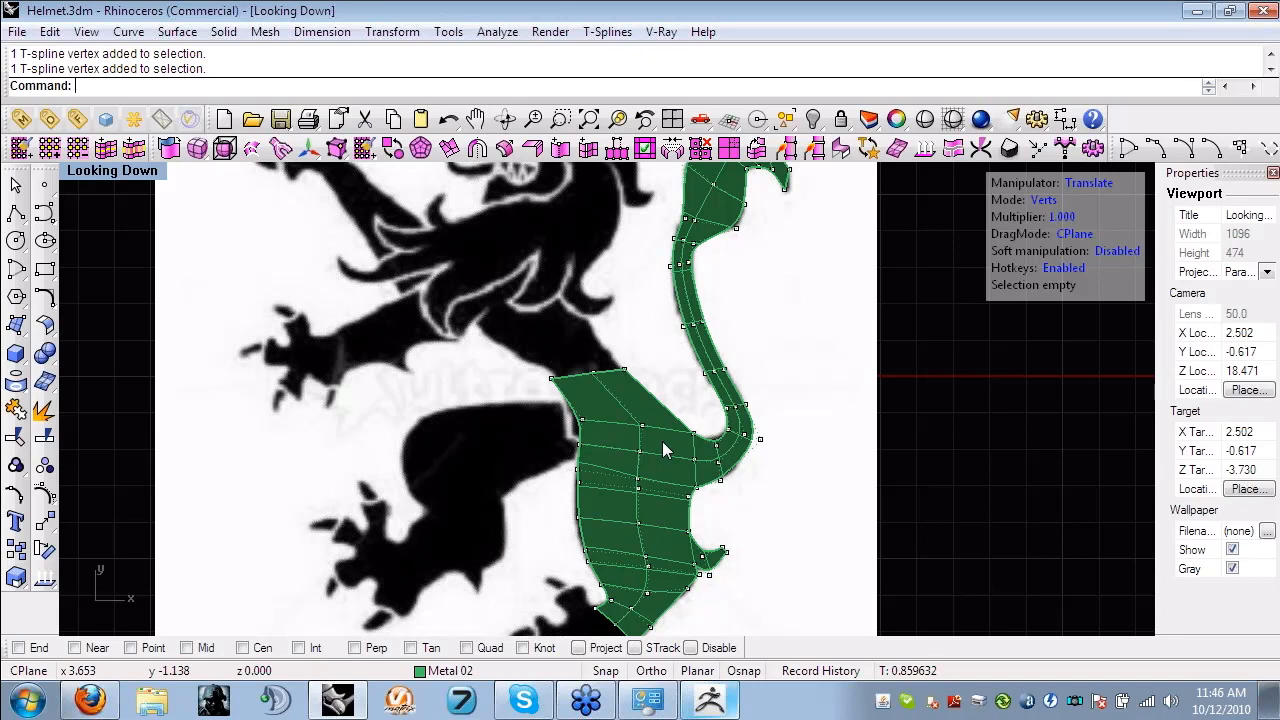
{"action": "scroll", "coordinate": [618, 478], "scroll_direction": "up", "scroll_amount": 2}
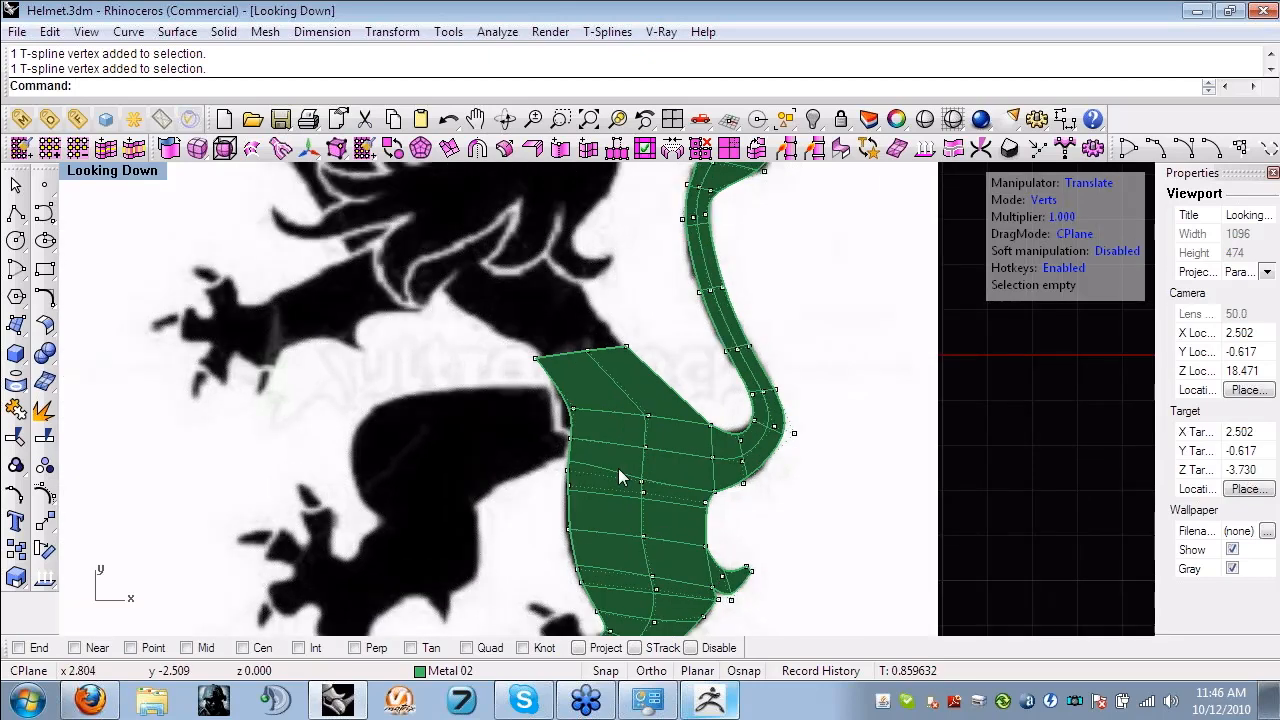
{"action": "scroll", "coordinate": [618, 478], "scroll_direction": "up", "scroll_amount": 2}
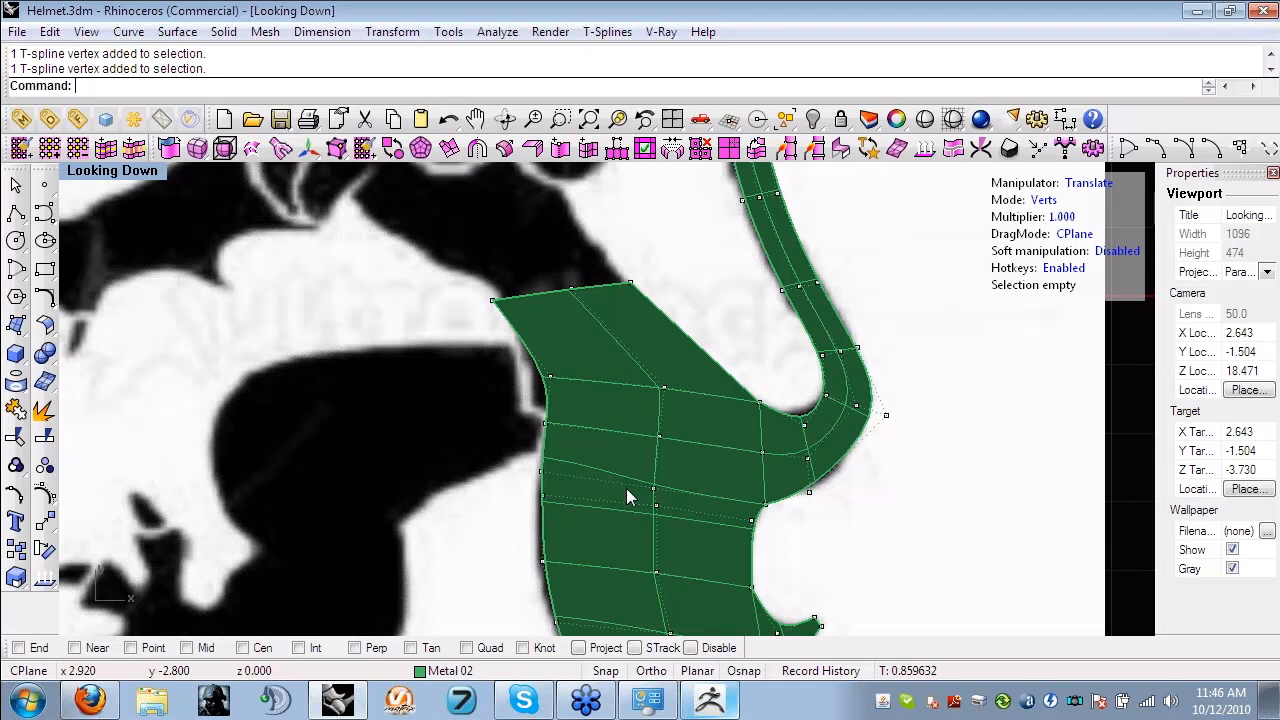
- Extrude the two top edges of the lion's body by two more rows diagonally up through the chest toward the mane
{"action": "scroll", "coordinate": [628, 497], "scroll_direction": "down", "scroll_amount": 1}
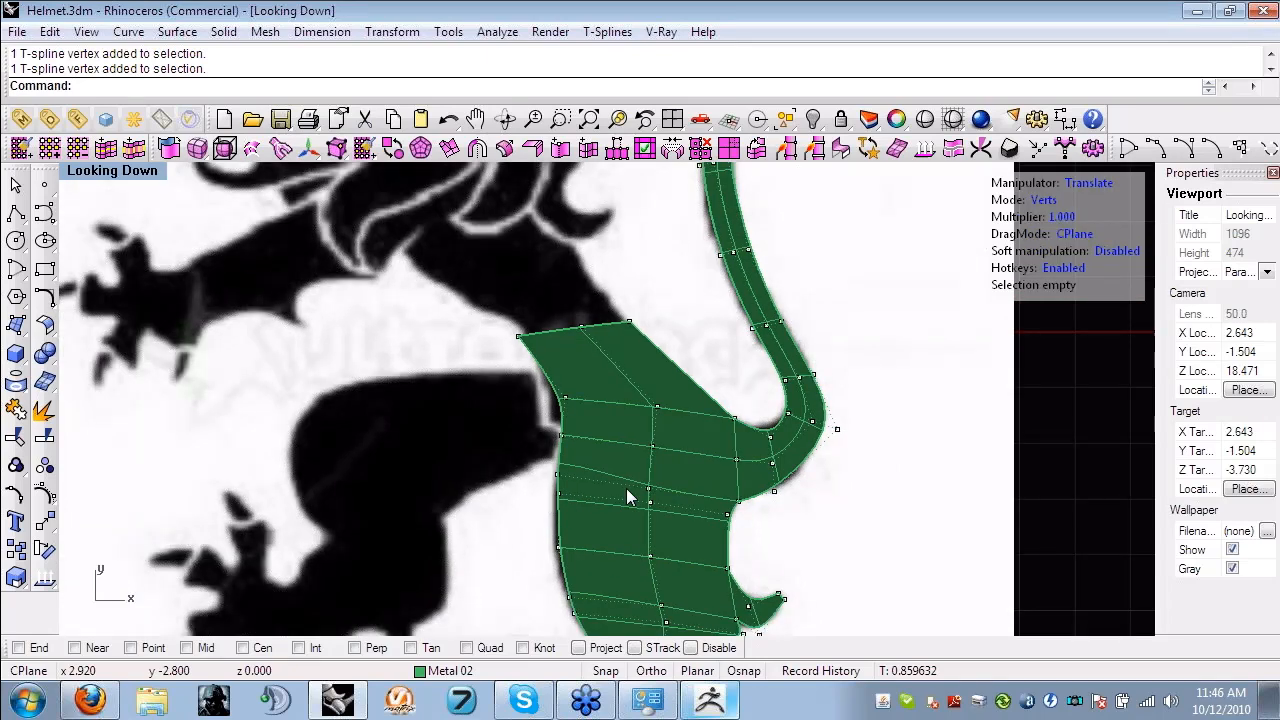
{"action": "scroll", "coordinate": [623, 445], "scroll_direction": "down", "scroll_amount": 3}
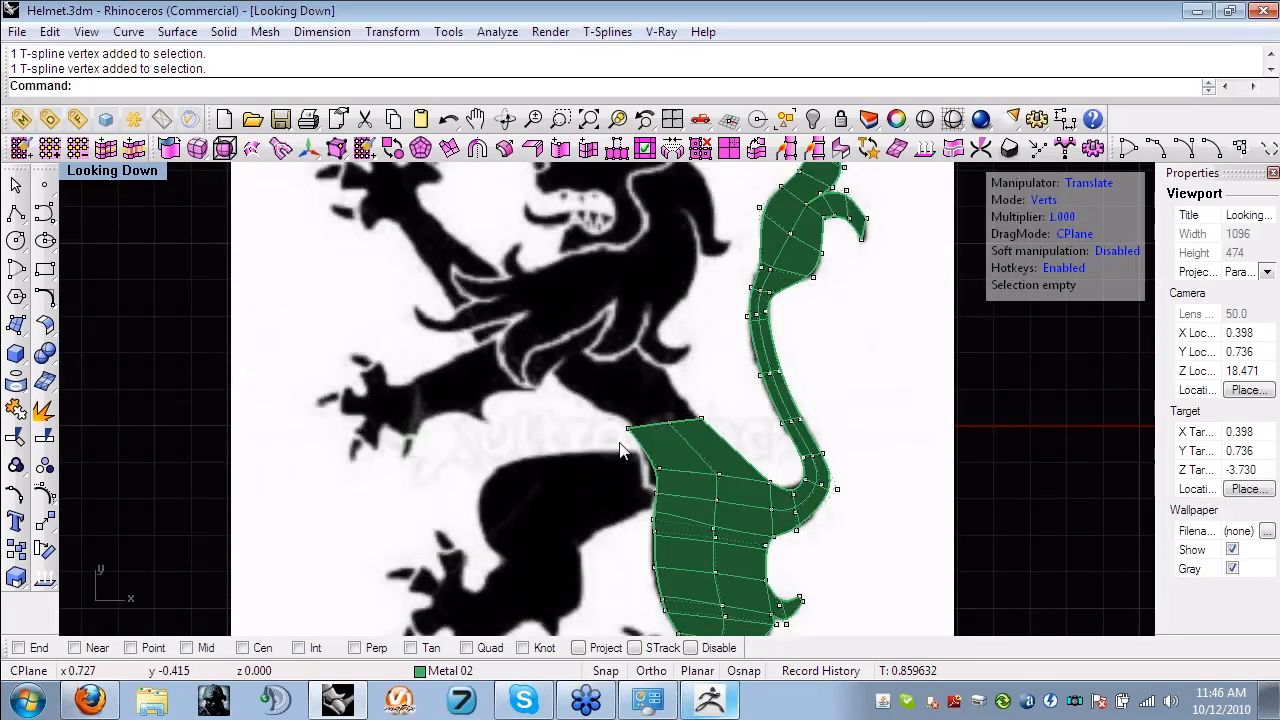
{"action": "scroll", "coordinate": [620, 450], "scroll_direction": "up", "scroll_amount": 3}
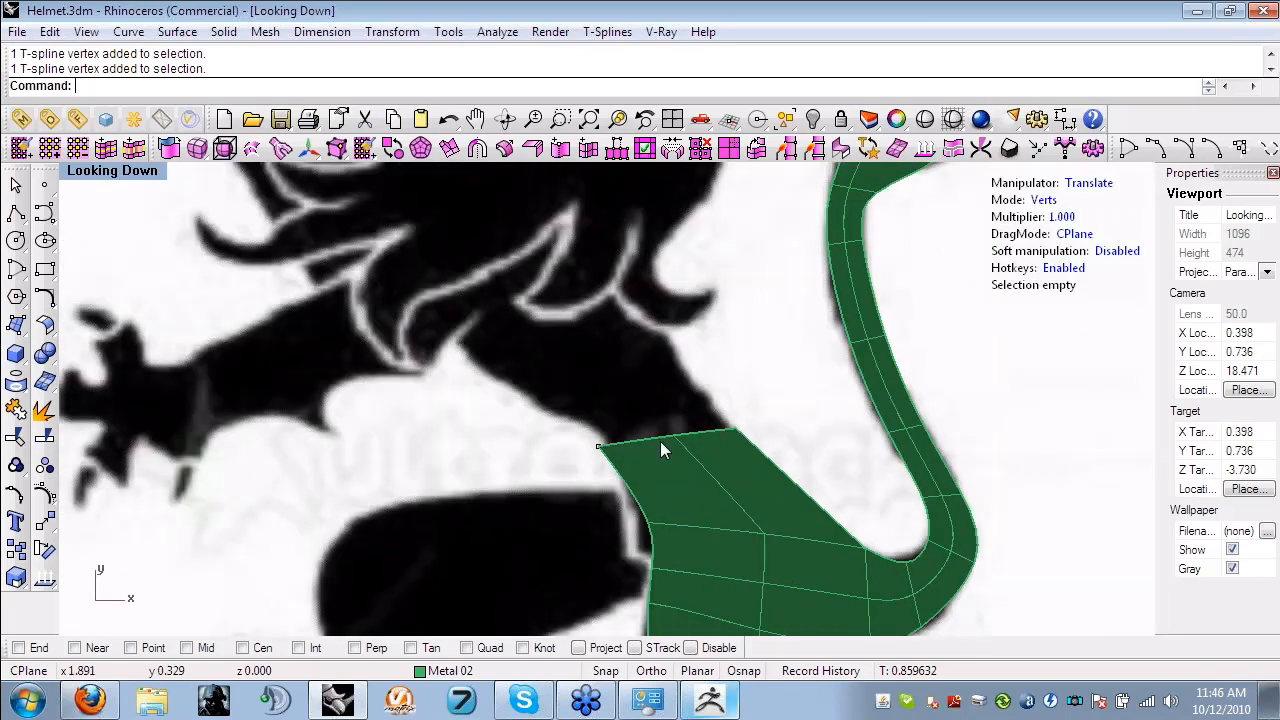
{"action": "left_click", "coordinate": [661, 441]}
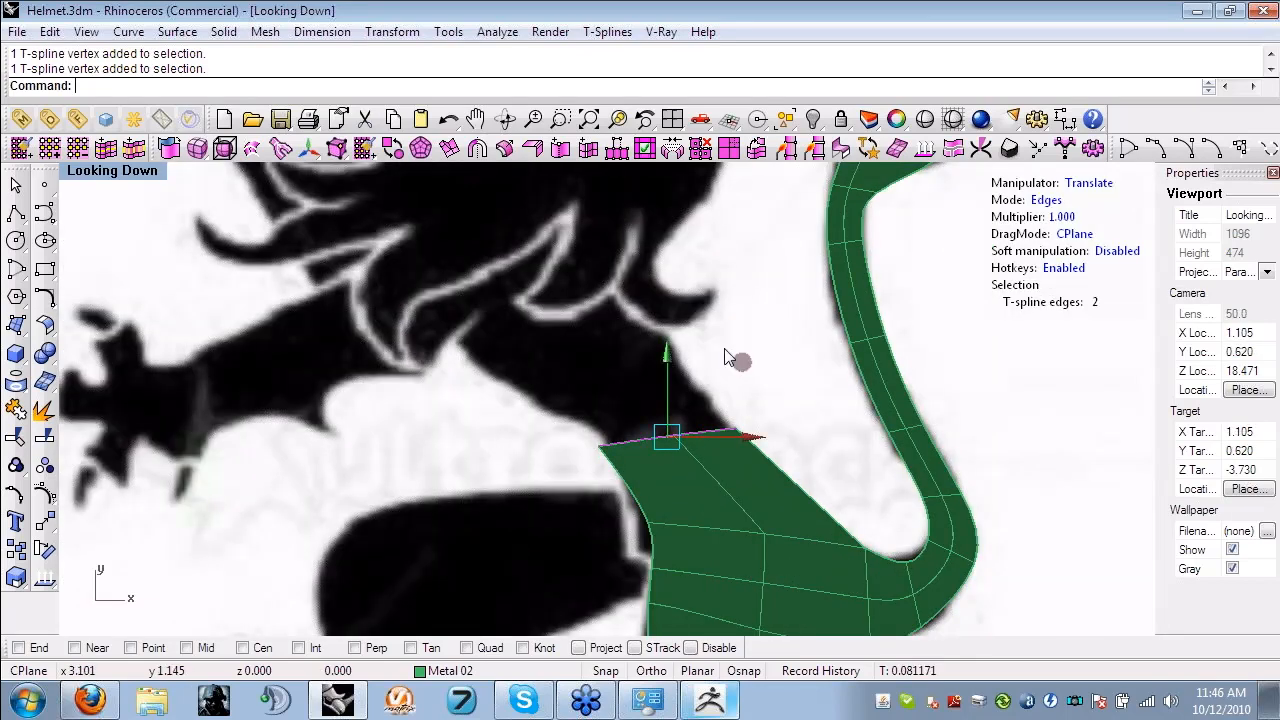
{"action": "left_click_drag", "start_coordinate": [745, 366], "coordinate": [627, 225]}
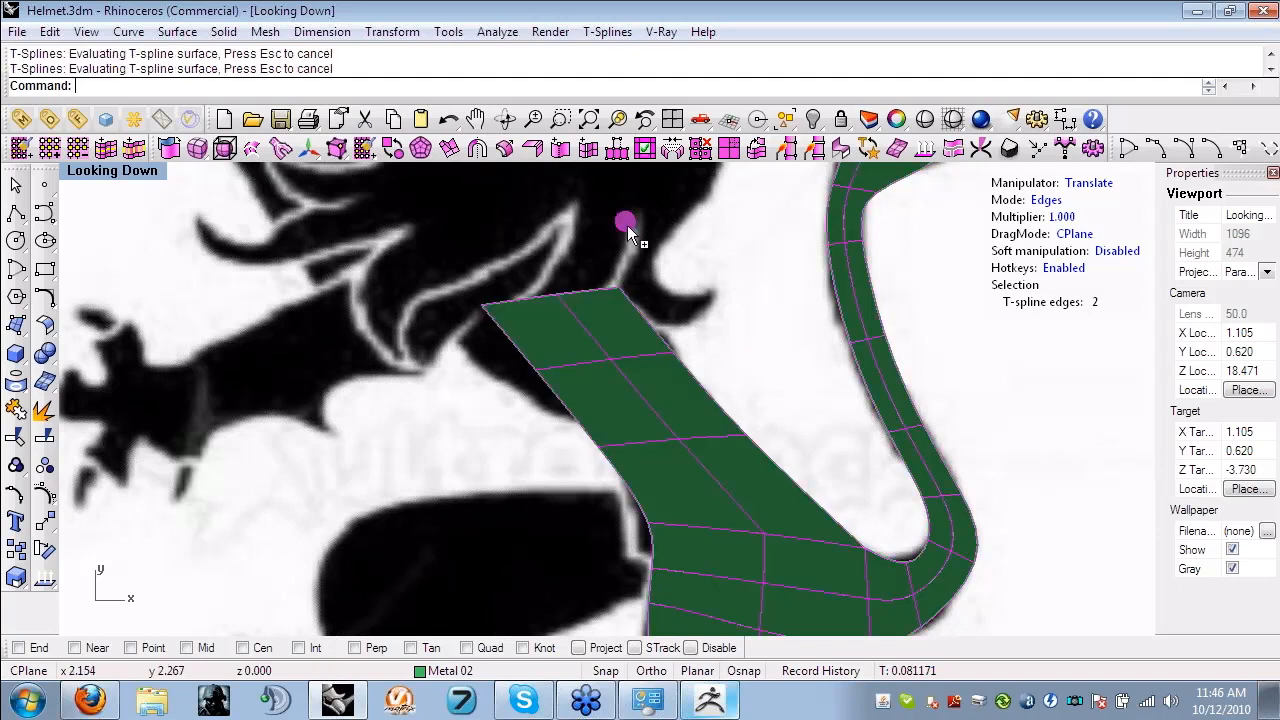
- Move the new rows' front vertices outward onto the chest outline and nudge the lower row's back vertex onto the back outline
{"action": "left_click", "coordinate": [609, 294]}
{"action": "left_click_drag", "start_coordinate": [608, 292], "coordinate": [540, 307]}
{"action": "left_click_drag", "start_coordinate": [439, 284], "coordinate": [511, 309]}
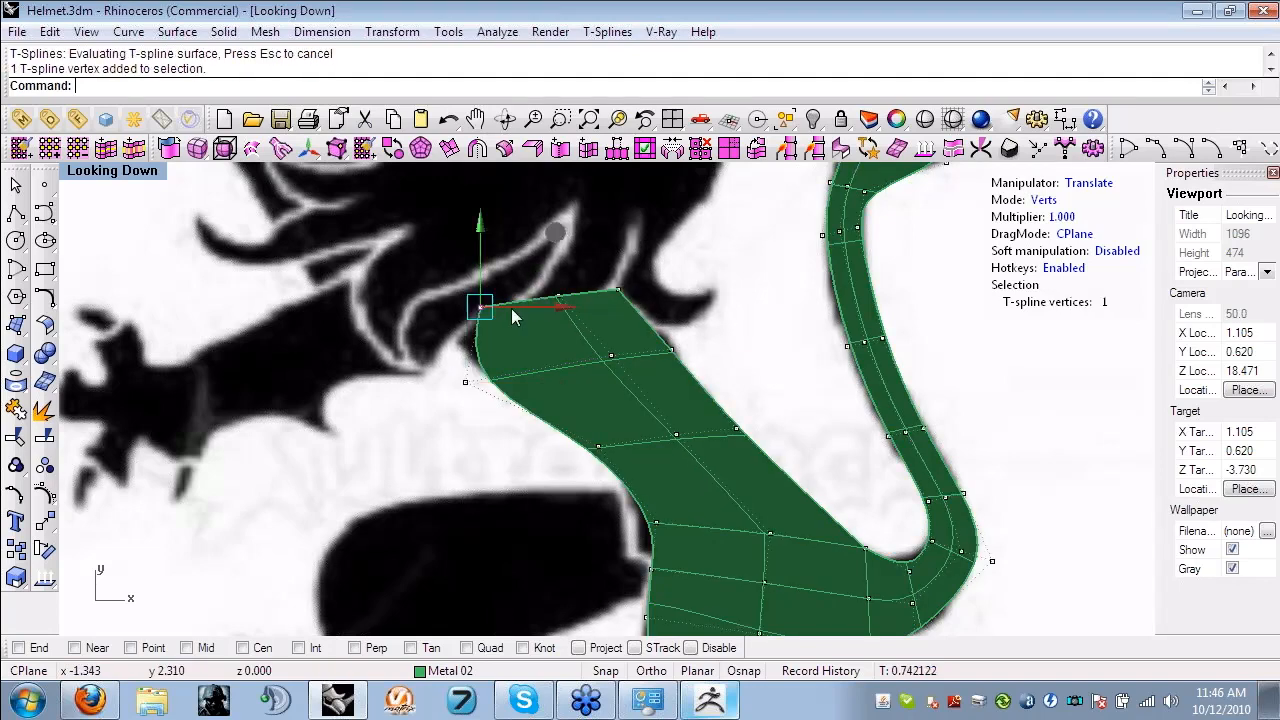
{"action": "left_click_drag", "start_coordinate": [541, 243], "coordinate": [542, 270]}
{"action": "left_click", "coordinate": [671, 346]}
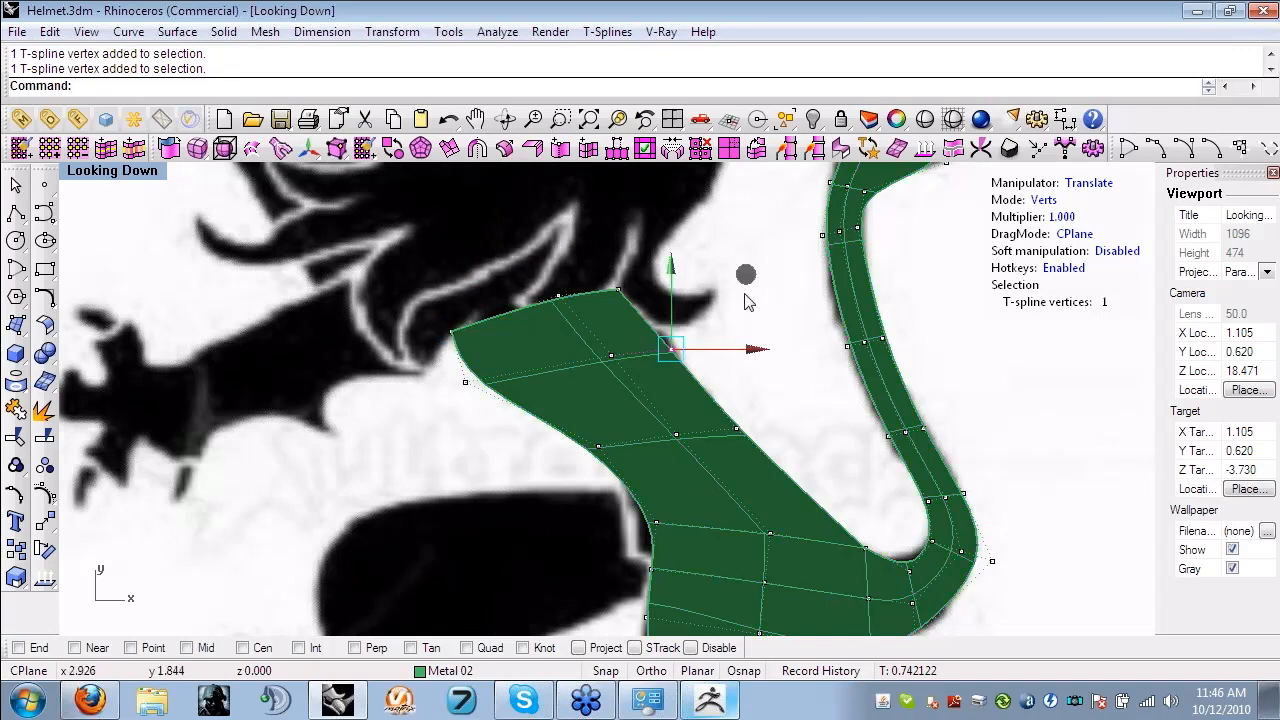
{"action": "scroll", "coordinate": [668, 438], "scroll_direction": "down", "scroll_amount": 2}
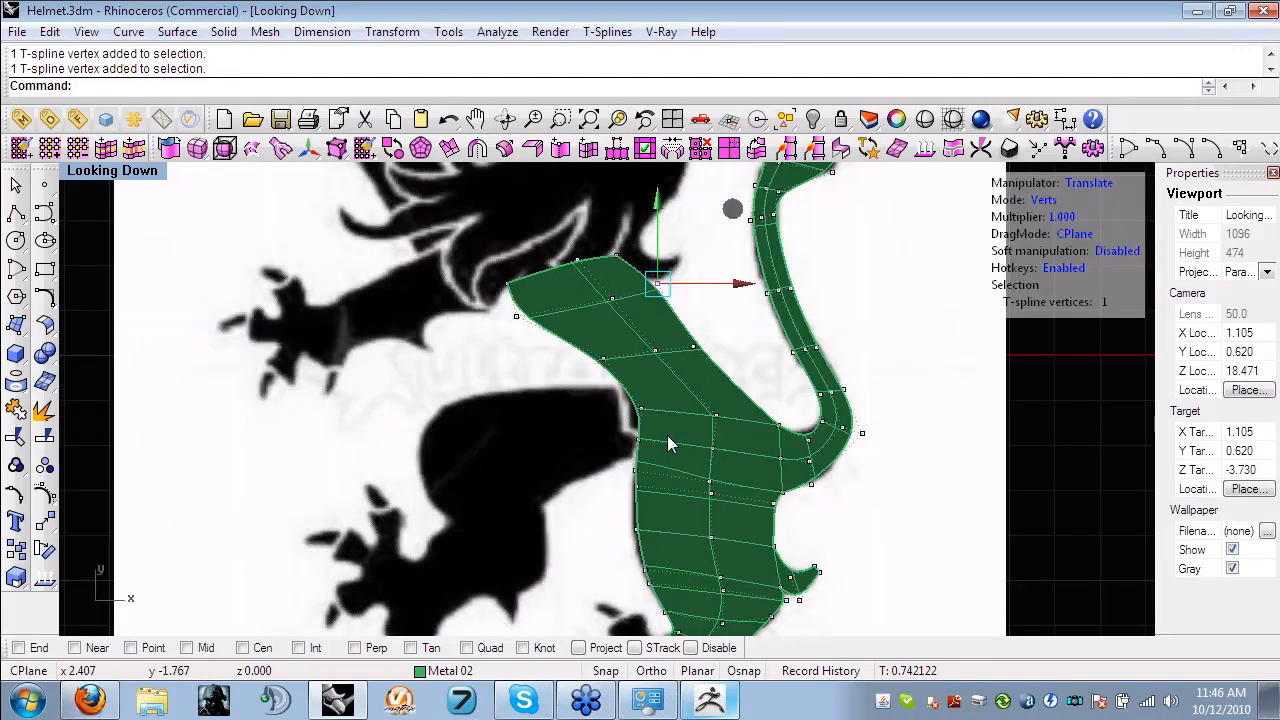
- Extrude the hind leg's end edges into the paw, and extrude the paw's upper side edge upward into a first toe
{"action": "scroll", "coordinate": [667, 435], "scroll_direction": "up", "scroll_amount": 2}
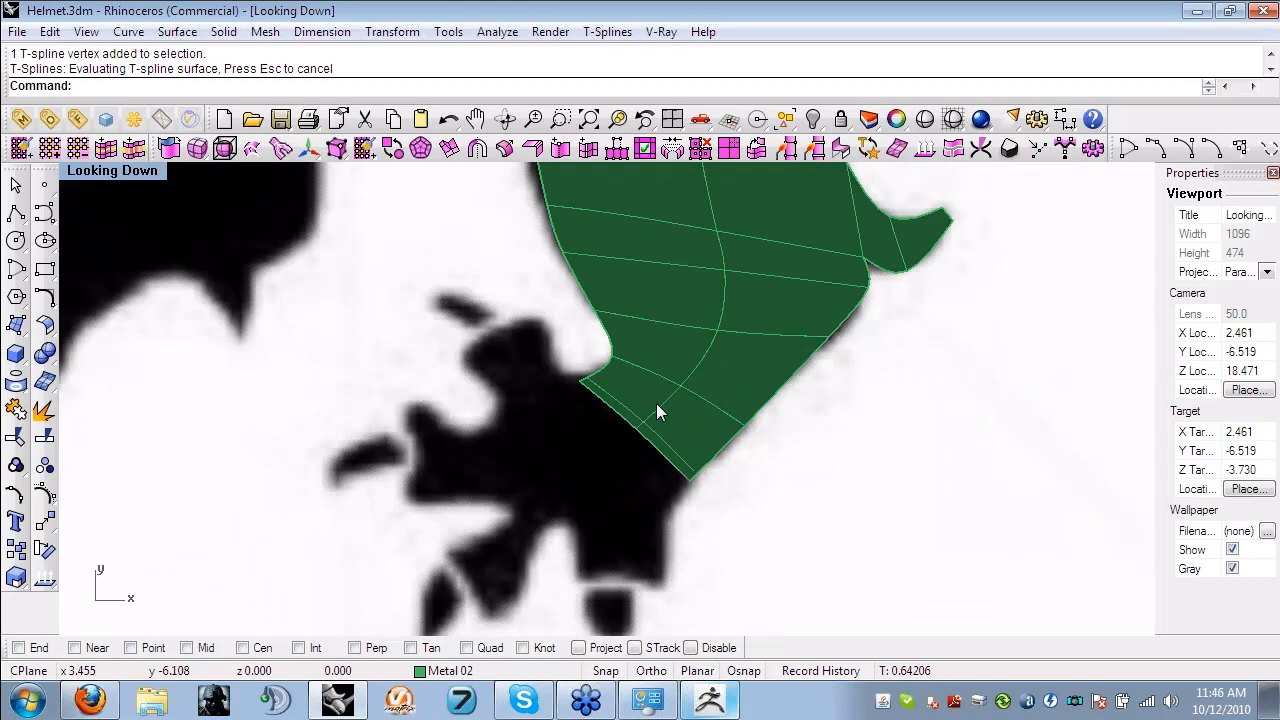
{"action": "left_click_drag", "start_coordinate": [656, 403], "coordinate": [610, 420], "text": "alt"}
{"action": "left_click", "coordinate": [594, 343]}
{"action": "left_click_drag", "start_coordinate": [592, 337], "coordinate": [564, 274], "text": "alt"}
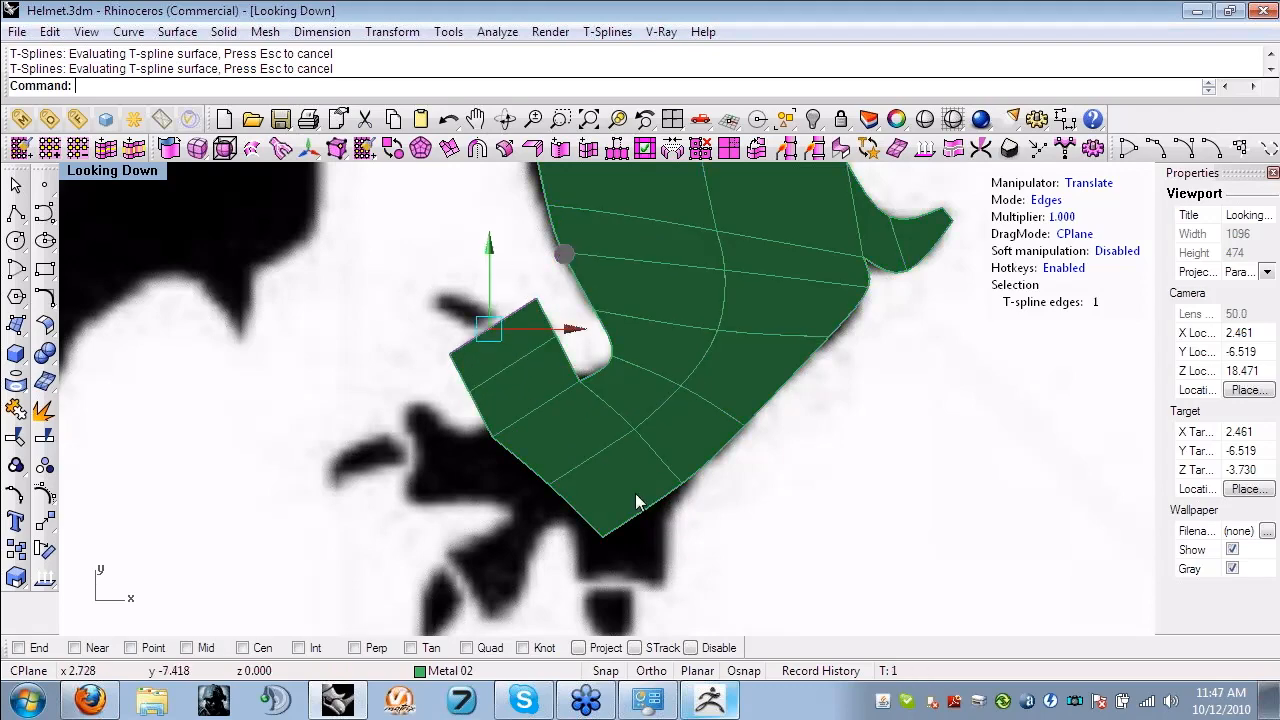
- Move the paw's lower corner vertex into place and extrude the paw's bottom edge downward into a toe
{"action": "left_click", "coordinate": [639, 523]}
{"action": "key", "text": "a"}
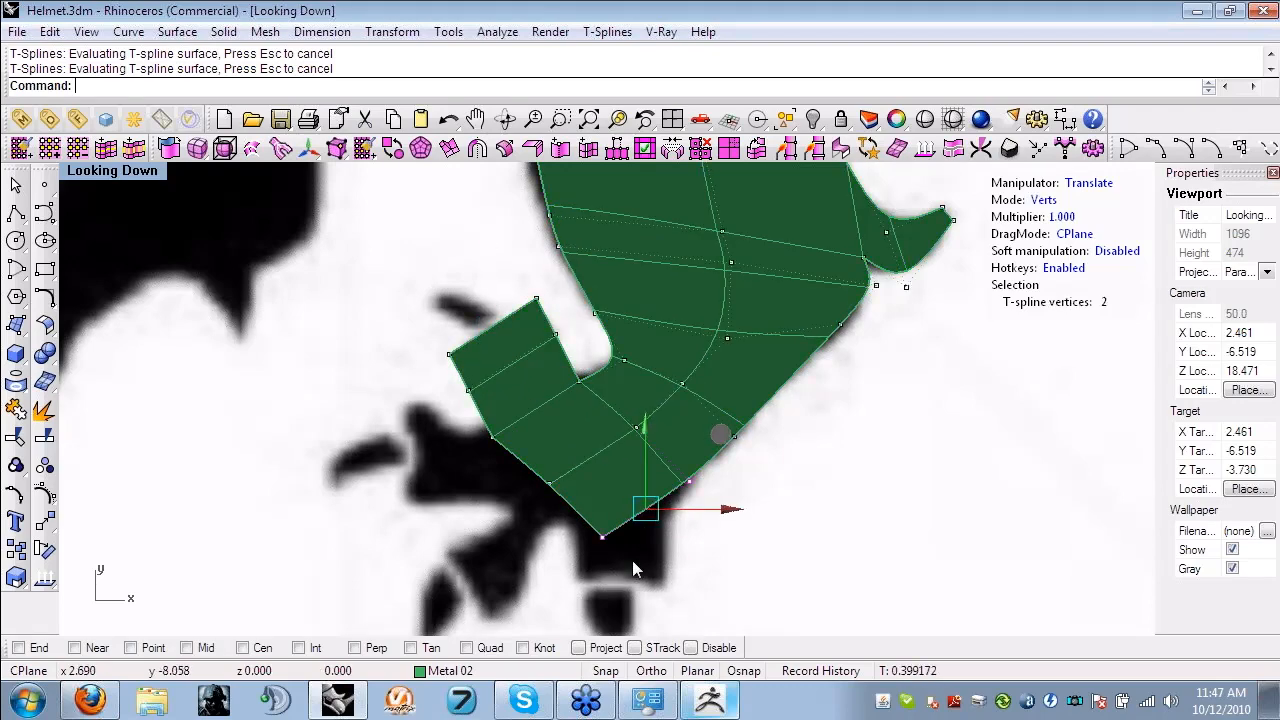
{"action": "left_click_drag", "start_coordinate": [632, 560], "coordinate": [582, 518]}
{"action": "left_click_drag", "start_coordinate": [677, 460], "coordinate": [701, 525]}
{"action": "left_click", "coordinate": [691, 480], "text": "shift"}
{"action": "key", "text": "s"}
- Extrude the paw's two front edges outward over the outline to form the remaining two toes
{"action": "left_click", "coordinate": [565, 512]}
{"action": "left_click_drag", "start_coordinate": [637, 438], "coordinate": [560, 496], "text": "alt"}
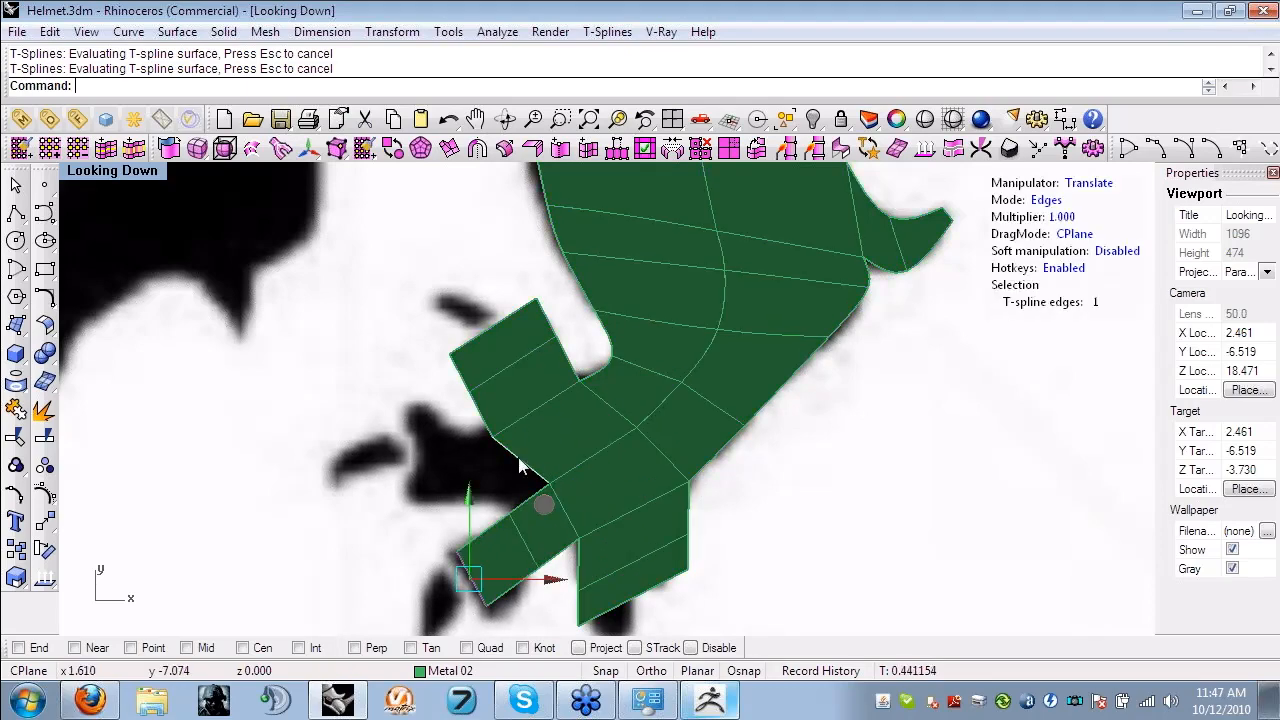
{"action": "left_click", "coordinate": [519, 460]}
{"action": "left_click_drag", "start_coordinate": [590, 398], "coordinate": [467, 425], "text": "alt"}
- Rotate the end face of the forward-pointing toe so it curves up toward the outline
{"action": "scroll", "coordinate": [446, 478], "scroll_direction": "up", "scroll_amount": 2}
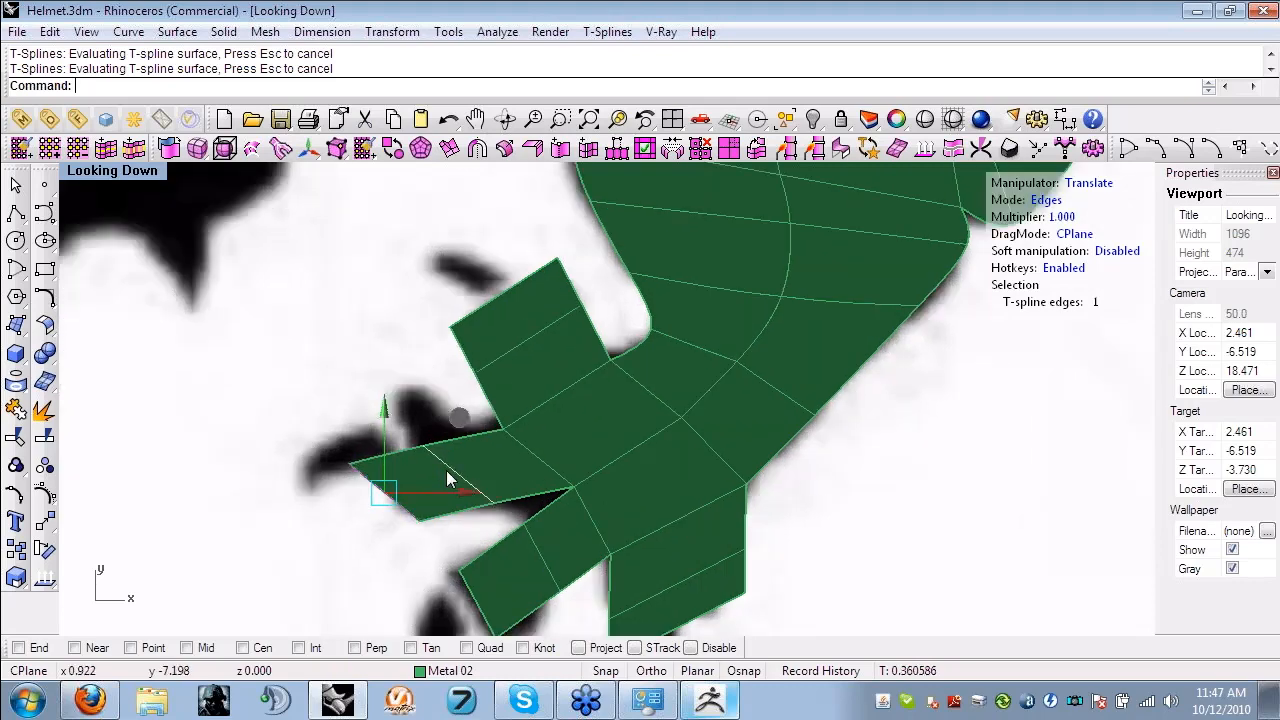
{"action": "left_click", "coordinate": [446, 470]}
{"action": "scroll", "coordinate": [444, 440], "scroll_direction": "up", "scroll_amount": 2}
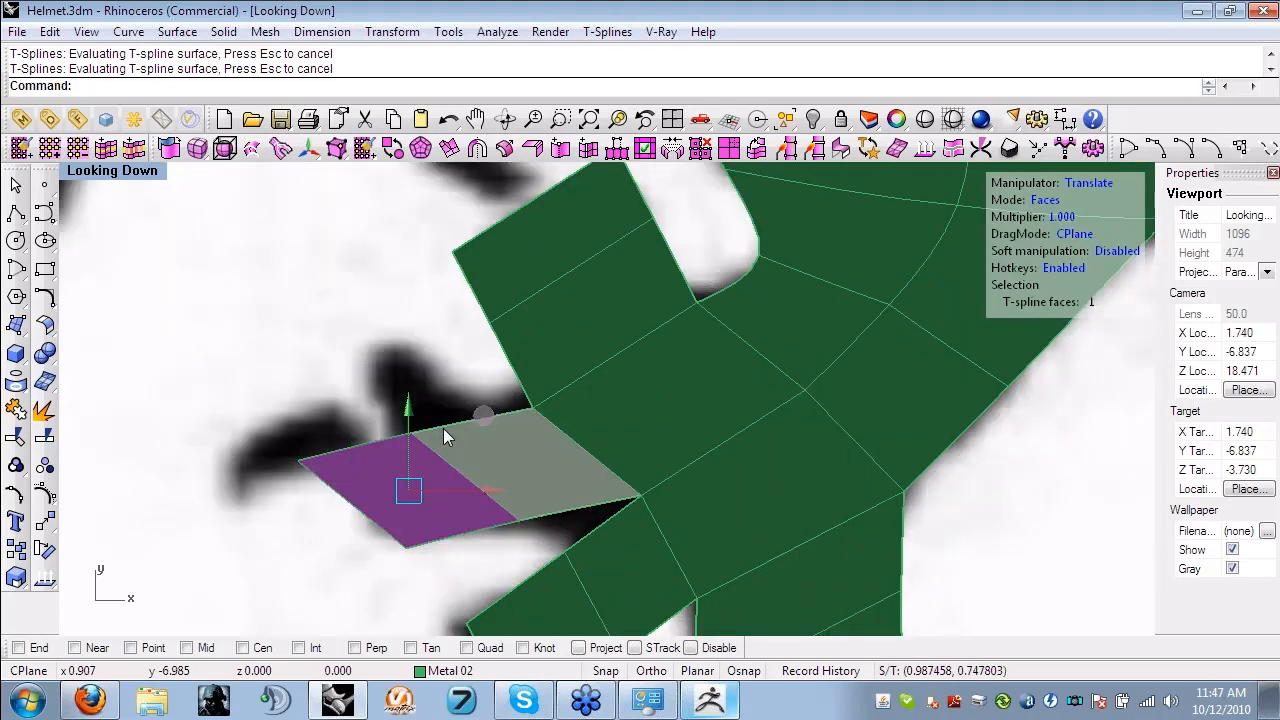
{"action": "key", "text": "e"}
{"action": "key", "text": "a"}
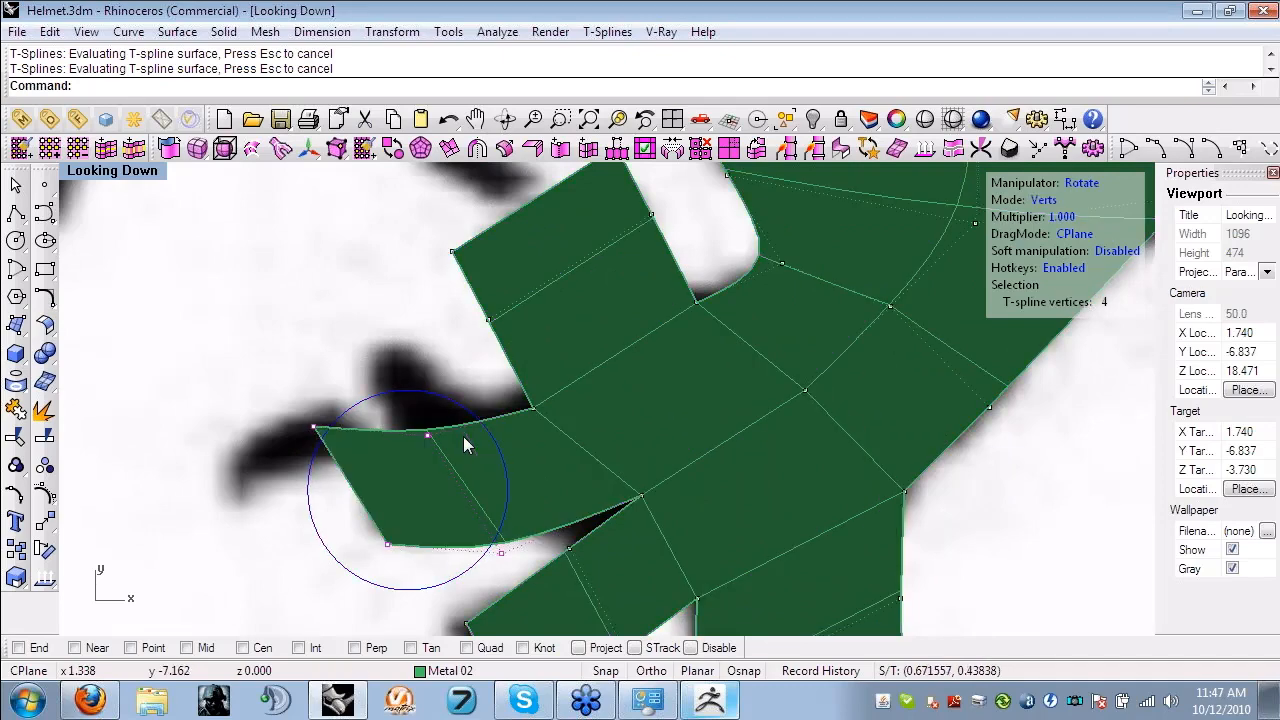
- Move the upper vertices of the forward-pointing toe one by one to shape its top side and tip corner to the outline
{"action": "left_click", "coordinate": [463, 436]}
{"action": "key", "text": "w"}
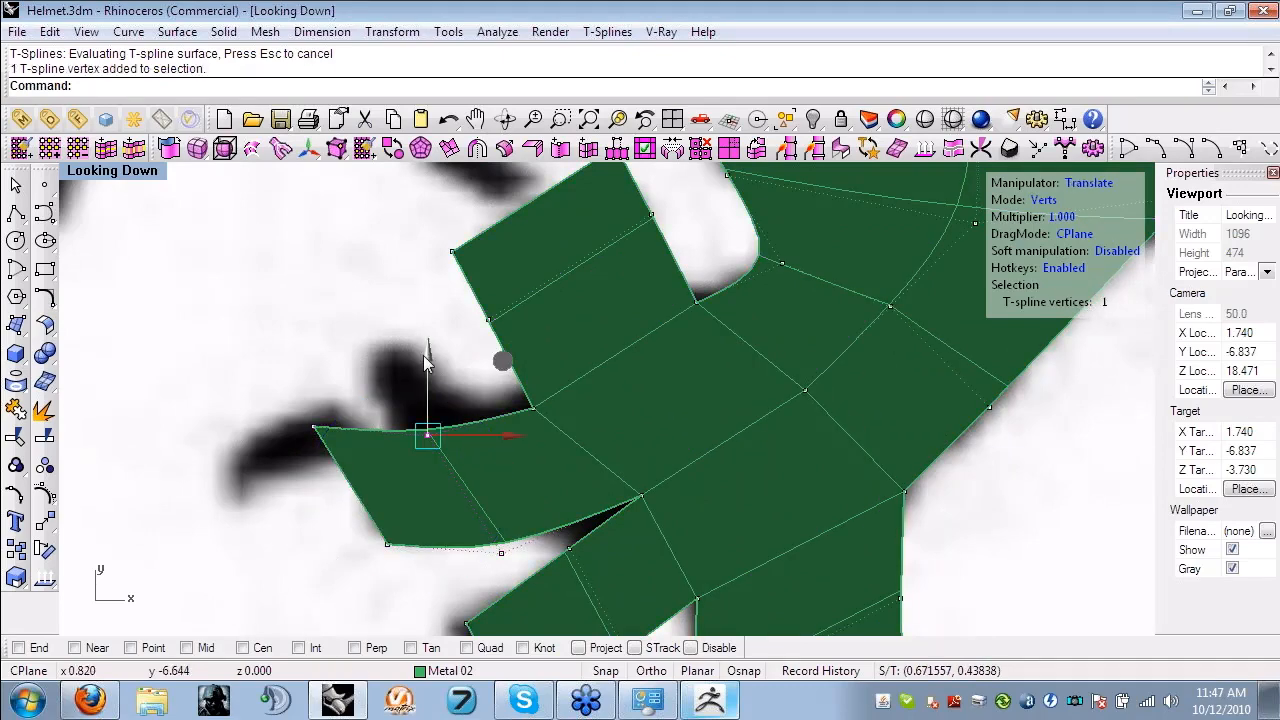
{"action": "left_click_drag", "start_coordinate": [427, 362], "coordinate": [427, 316]}
{"action": "left_click", "coordinate": [313, 427]}
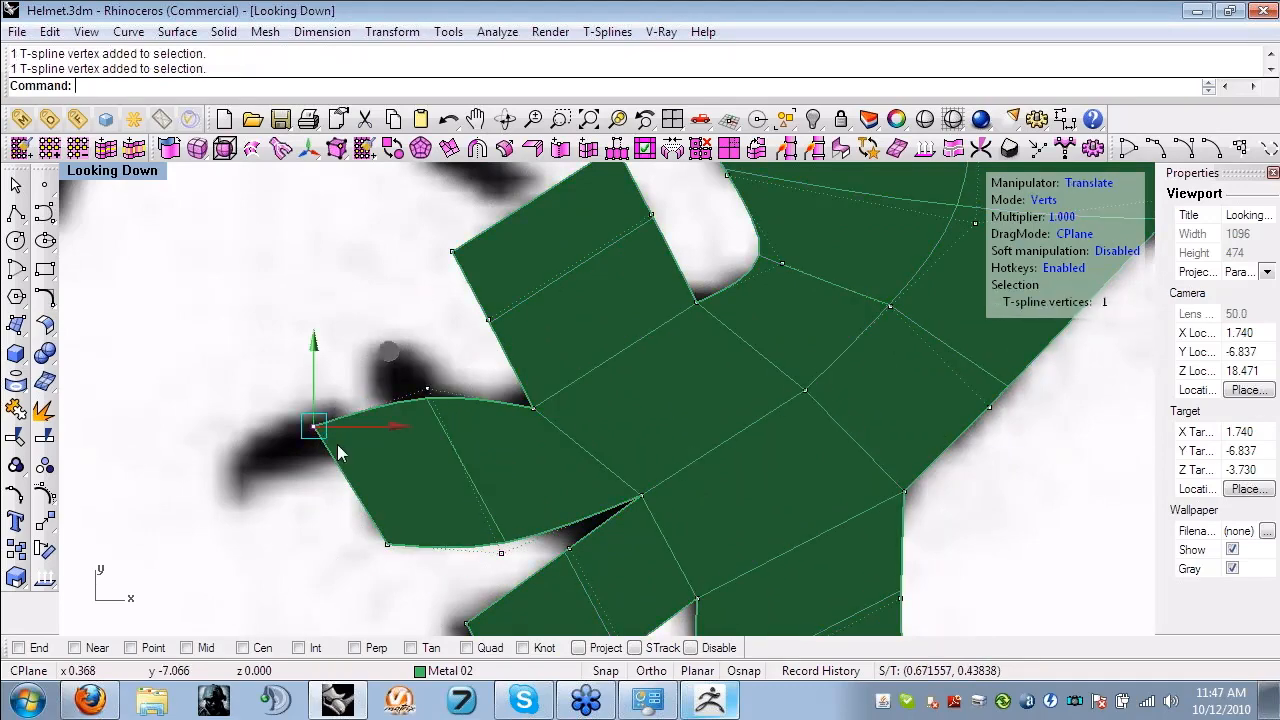
{"action": "left_click_drag", "start_coordinate": [317, 345], "coordinate": [417, 299]}
{"action": "left_click_drag", "start_coordinate": [404, 376], "coordinate": [435, 399]}
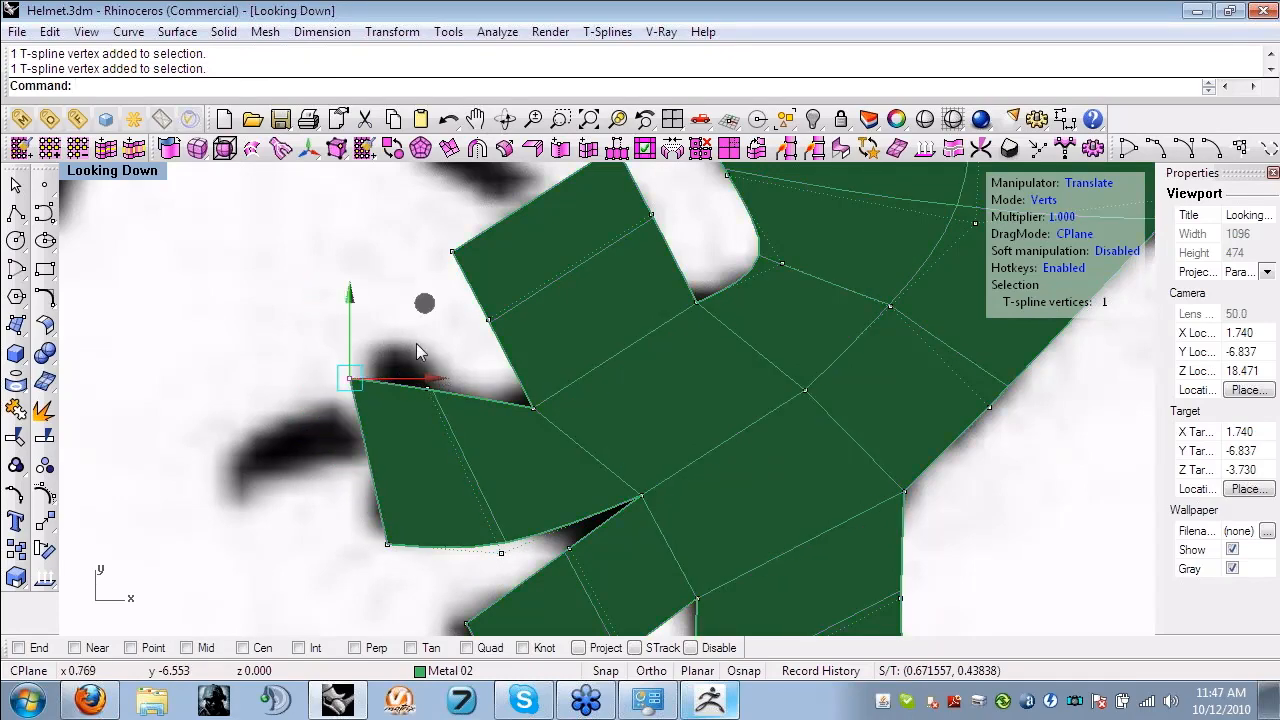
{"action": "left_click_drag", "start_coordinate": [416, 343], "coordinate": [450, 410]}
{"action": "left_click_drag", "start_coordinate": [508, 318], "coordinate": [530, 294]}
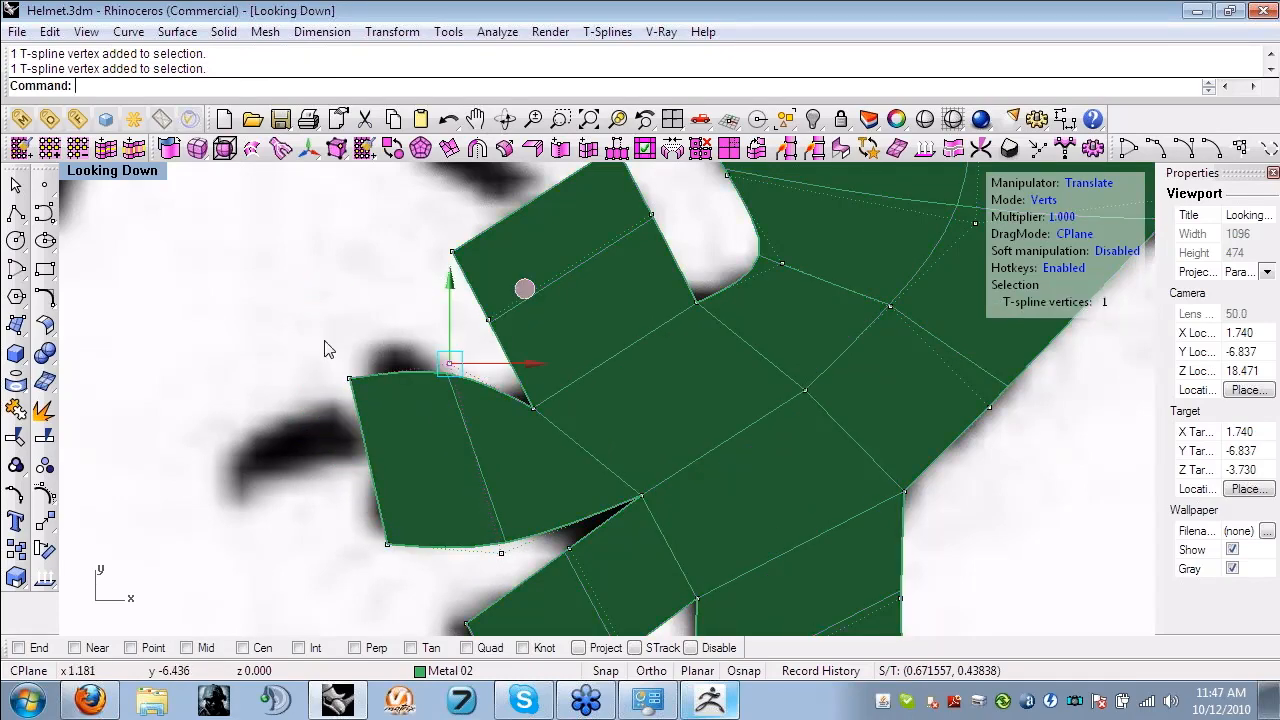
{"action": "left_click_drag", "start_coordinate": [323, 343], "coordinate": [382, 398]}
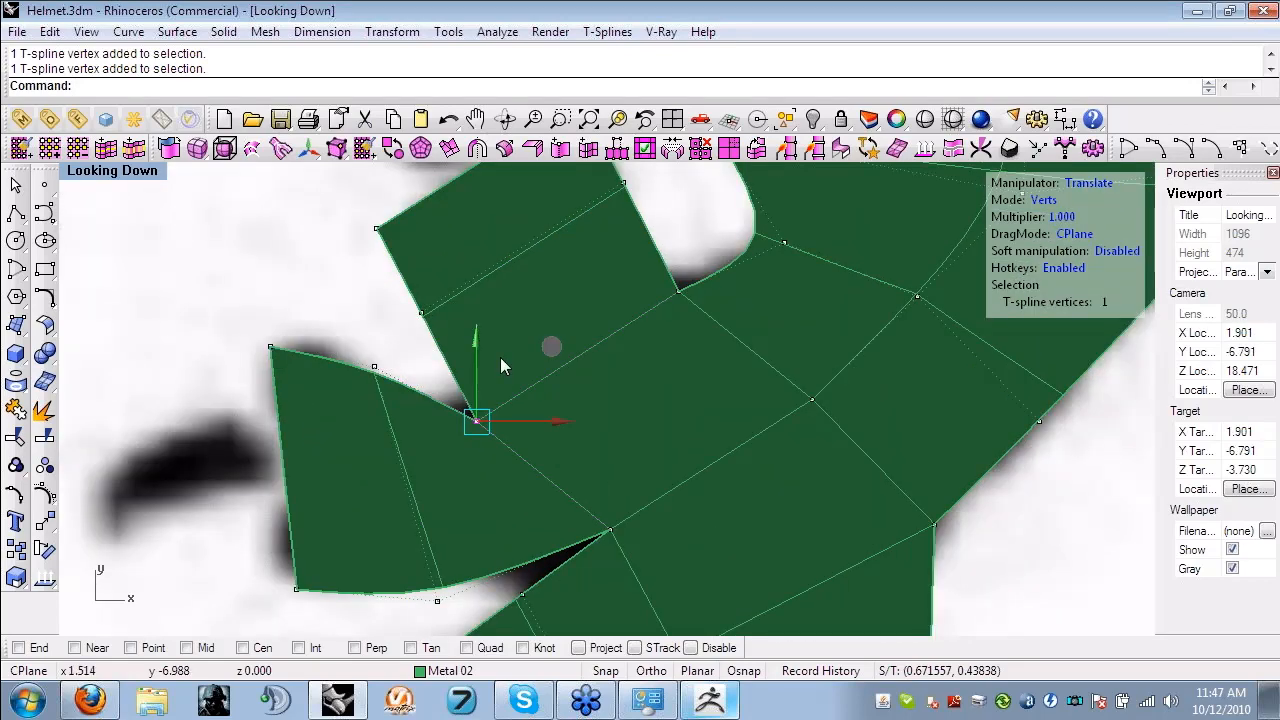
{"action": "left_click_drag", "start_coordinate": [549, 354], "coordinate": [540, 319]}
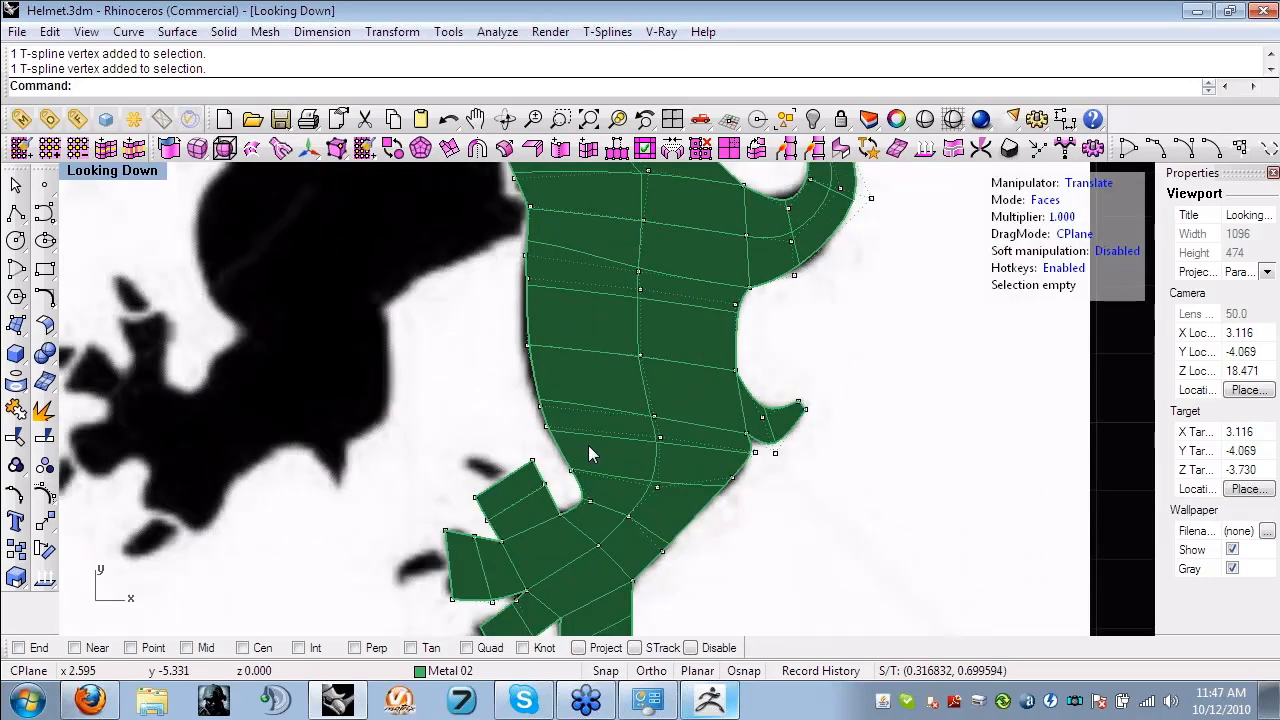
- Move the inner and outer vertices at the tail's base so the bend follows the reference outline
{"action": "left_click", "coordinate": [527, 345]}
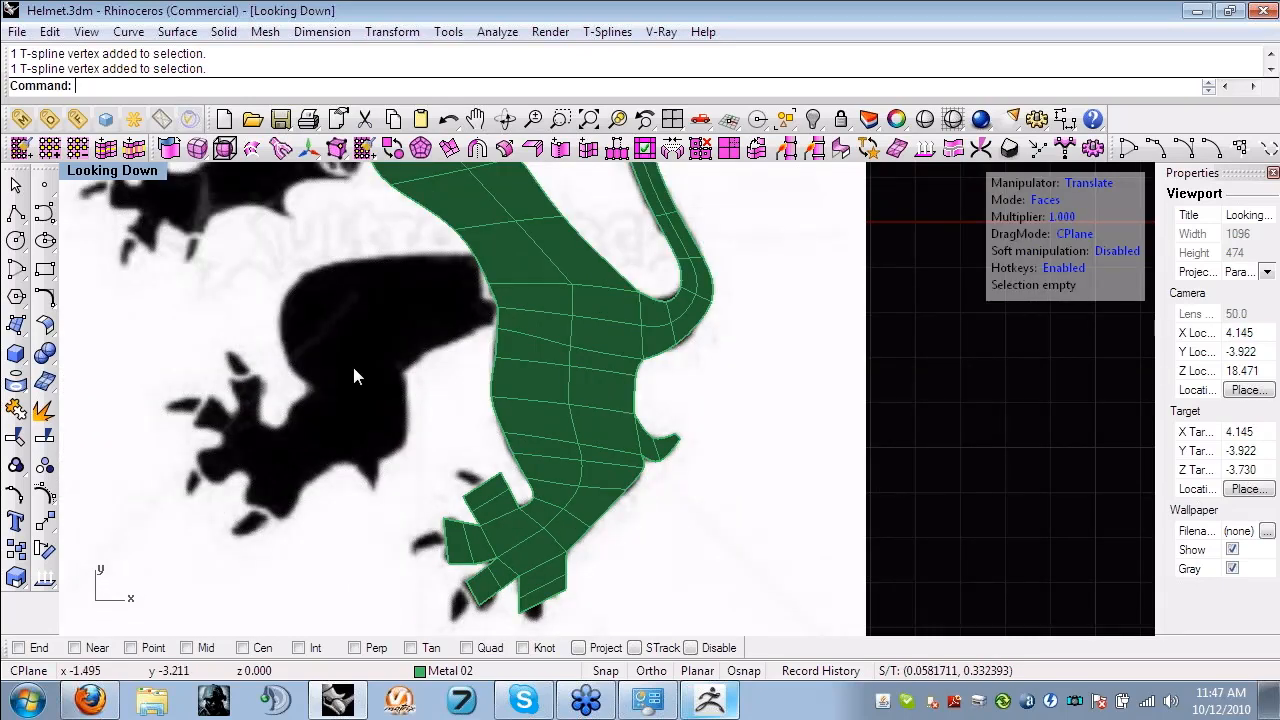
{"action": "scroll", "coordinate": [680, 283], "scroll_direction": "down", "scroll_amount": 2}
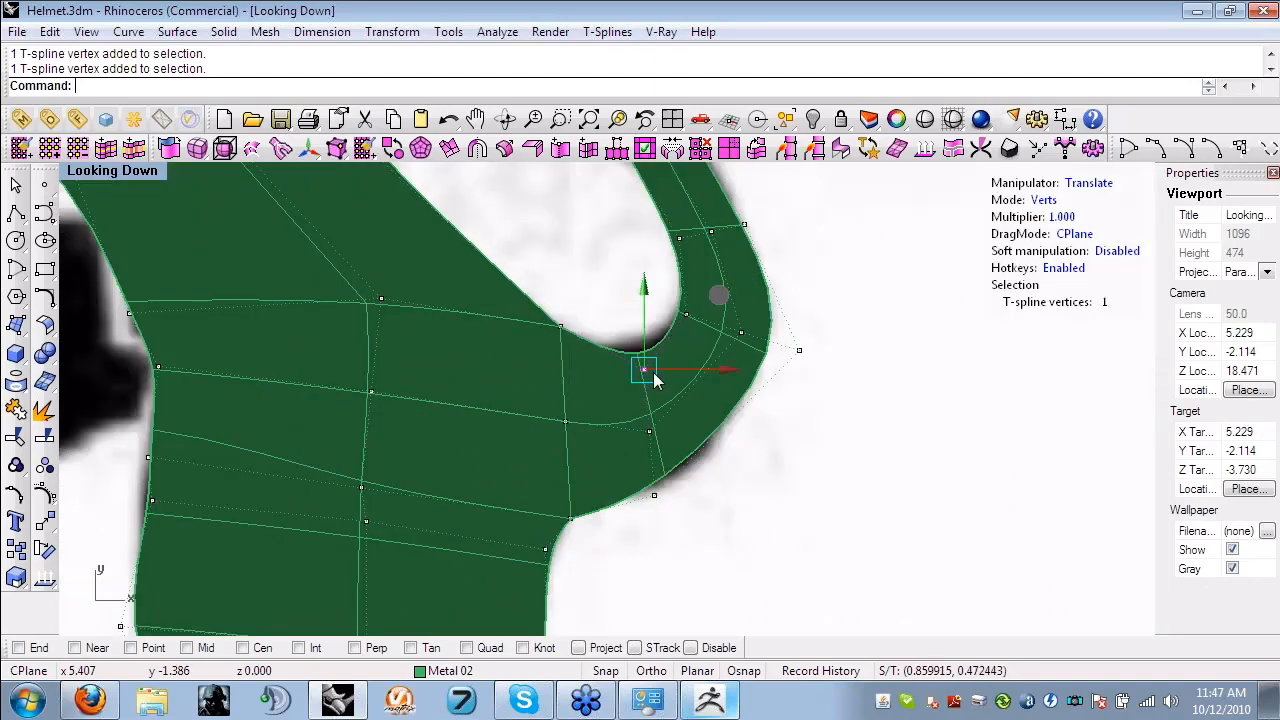
{"action": "left_click_drag", "start_coordinate": [719, 295], "coordinate": [710, 283]}
{"action": "left_click", "coordinate": [654, 494]}
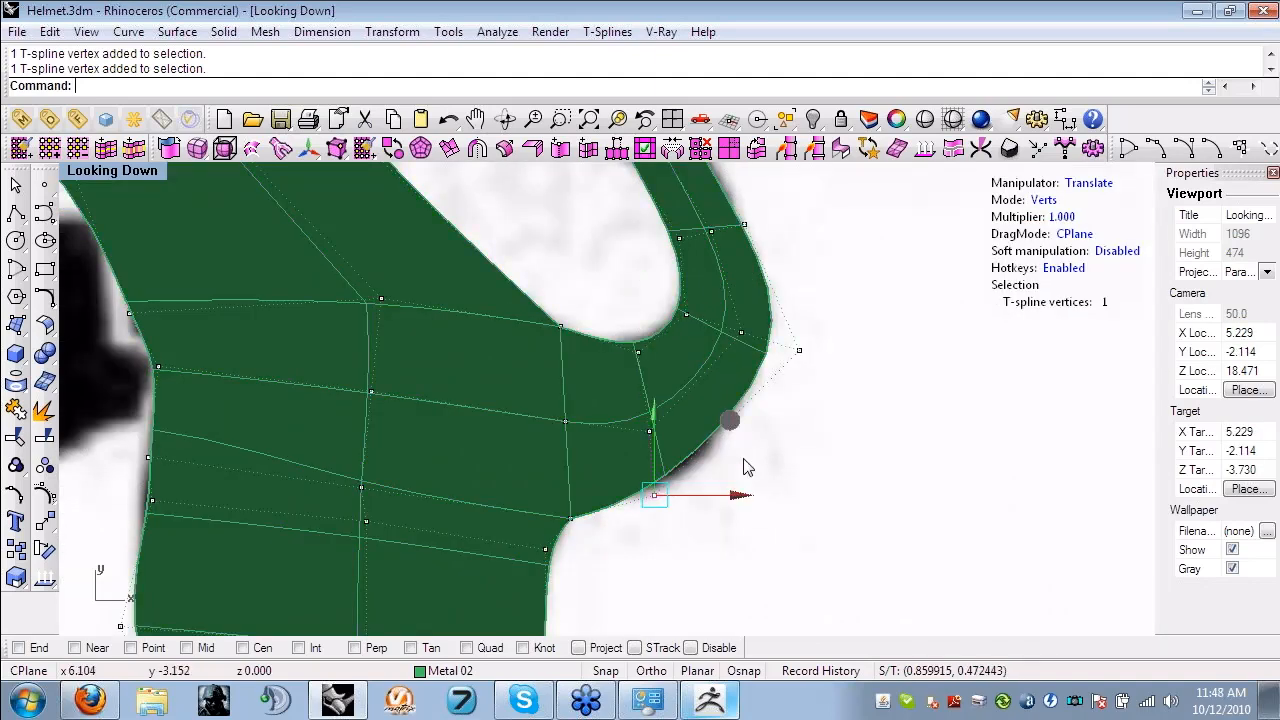
{"action": "left_click_drag", "start_coordinate": [733, 422], "coordinate": [822, 446]}
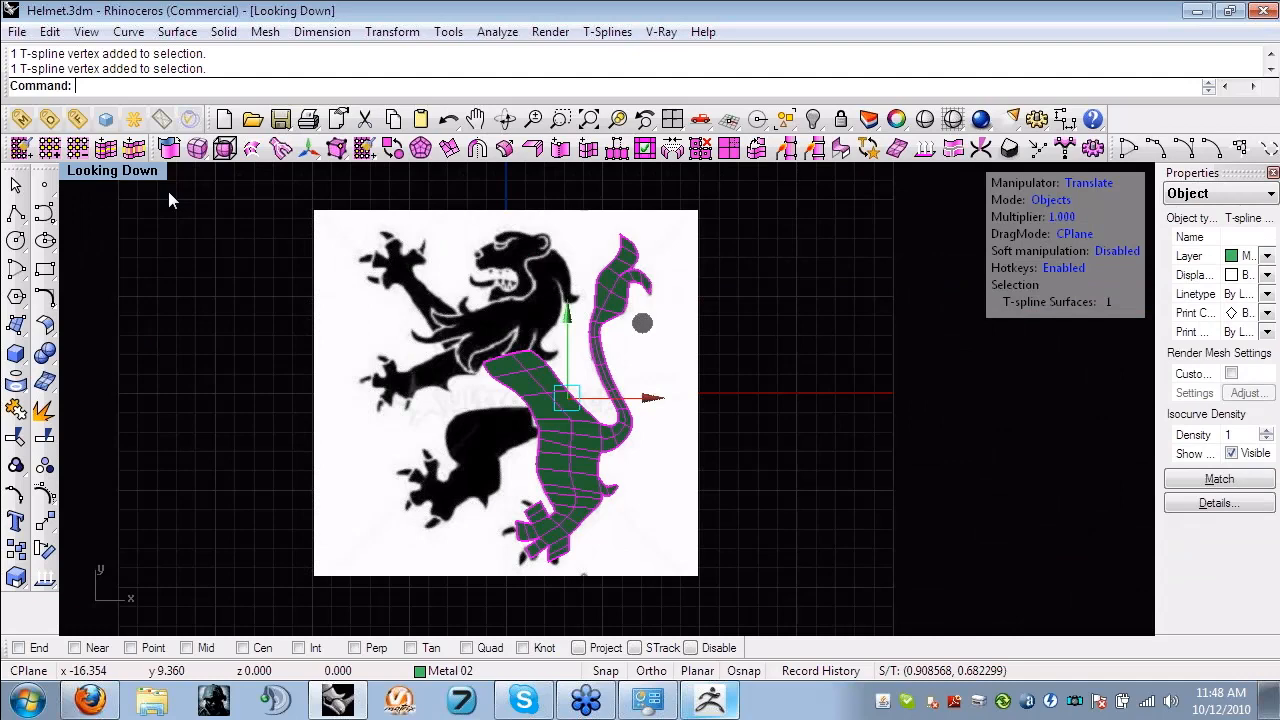
- Thicken the lion surface in the perspective view with creased edges along the per-vertex normals, and undo the thickening
{"action": "double_click", "coordinate": [163, 180]}
{"action": "left_click", "coordinate": [667, 181]}
{"action": "double_click", "coordinate": [666, 178]}
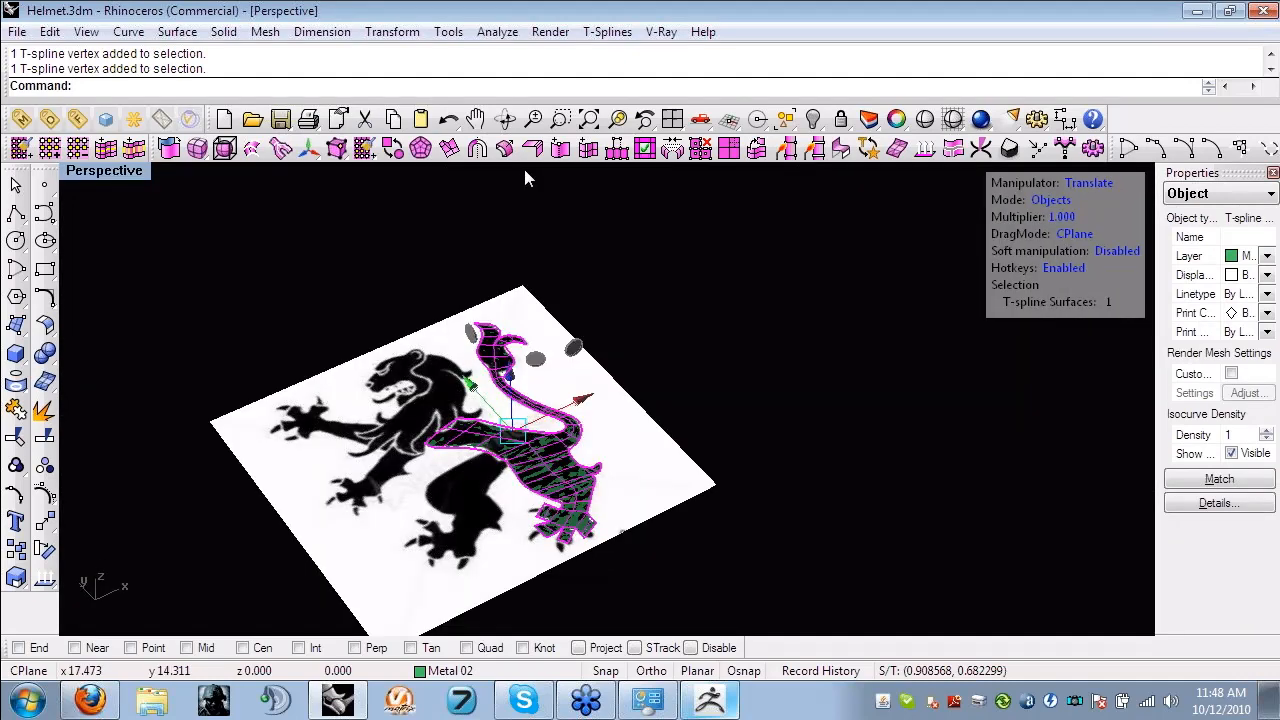
{"action": "left_click", "coordinate": [532, 149]}
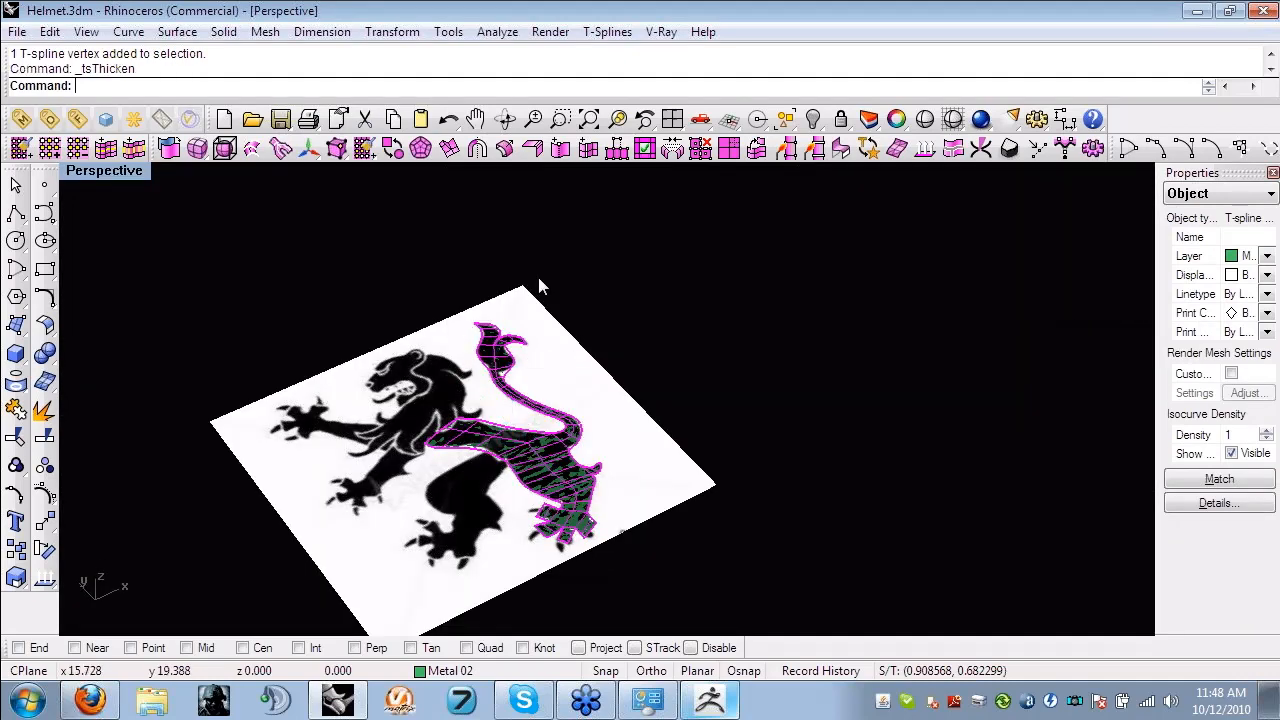
{"action": "left_click", "coordinate": [603, 424]}
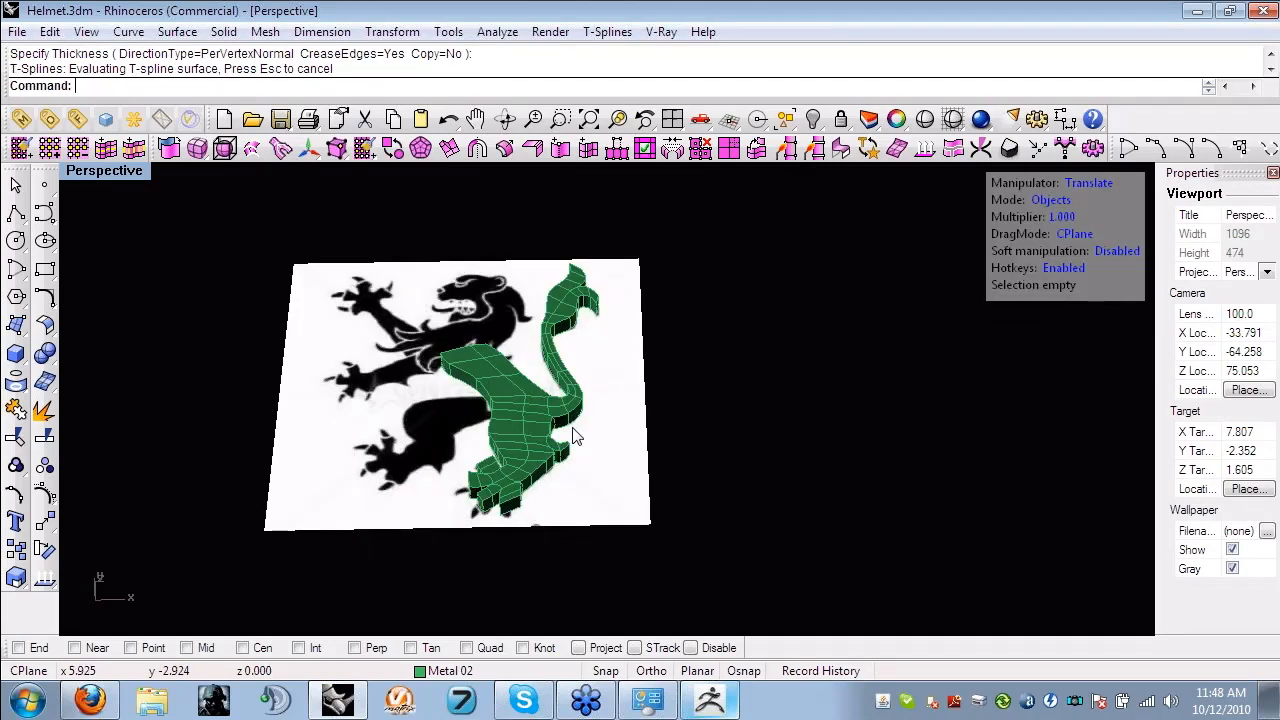
{"action": "key", "text": "ctrl+z"}
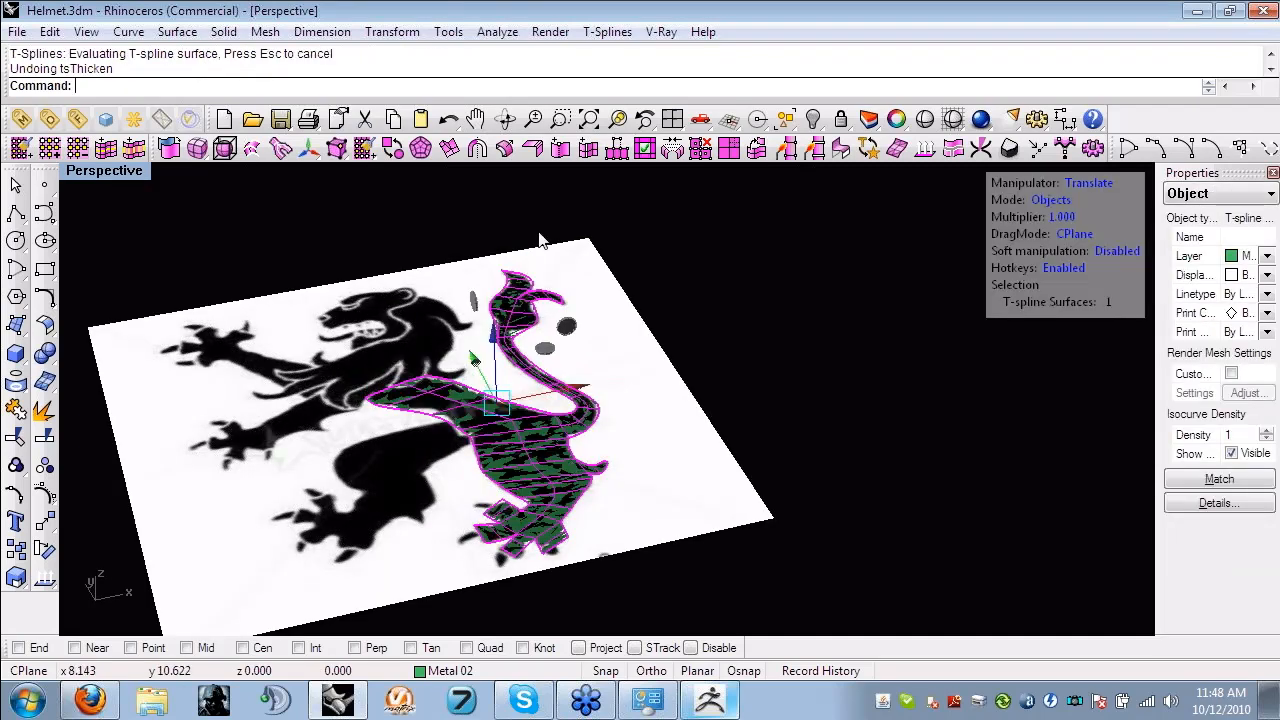
- Thicken the lion surface along the per-vertex normals with CreaseEdges set to No, and view the rounded body up close
{"action": "key", "text": "Return"}
{"action": "left_click", "coordinate": [330, 86]}
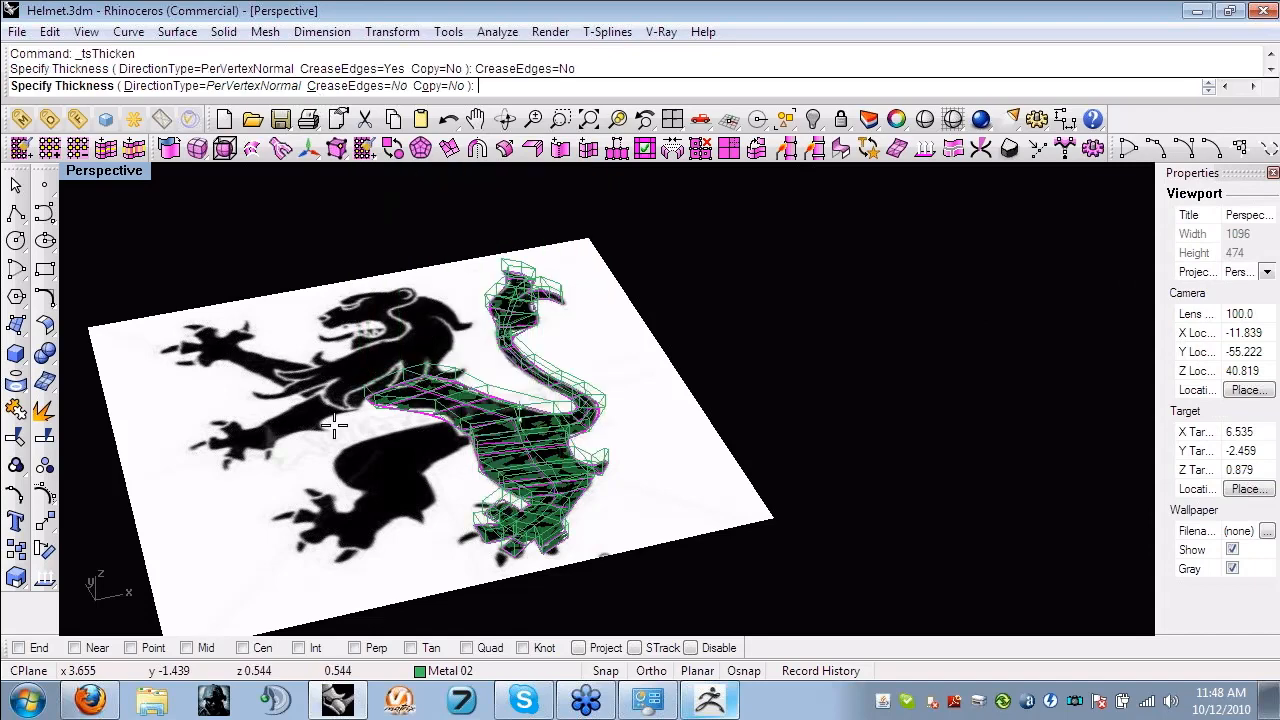
{"action": "left_click", "coordinate": [334, 422]}
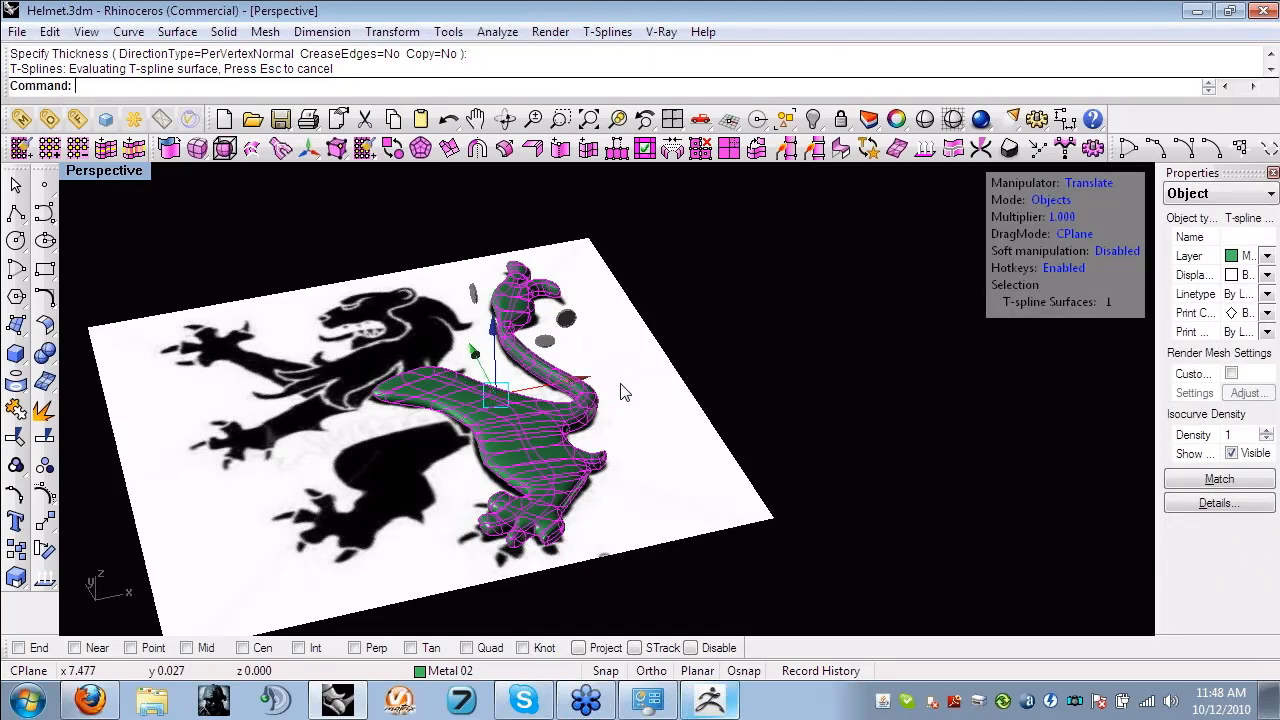
{"action": "right_click_drag", "start_coordinate": [620, 392], "coordinate": [677, 417]}
{"action": "left_click", "coordinate": [667, 443]}
{"action": "scroll", "coordinate": [677, 417], "scroll_direction": "up", "scroll_amount": 4}
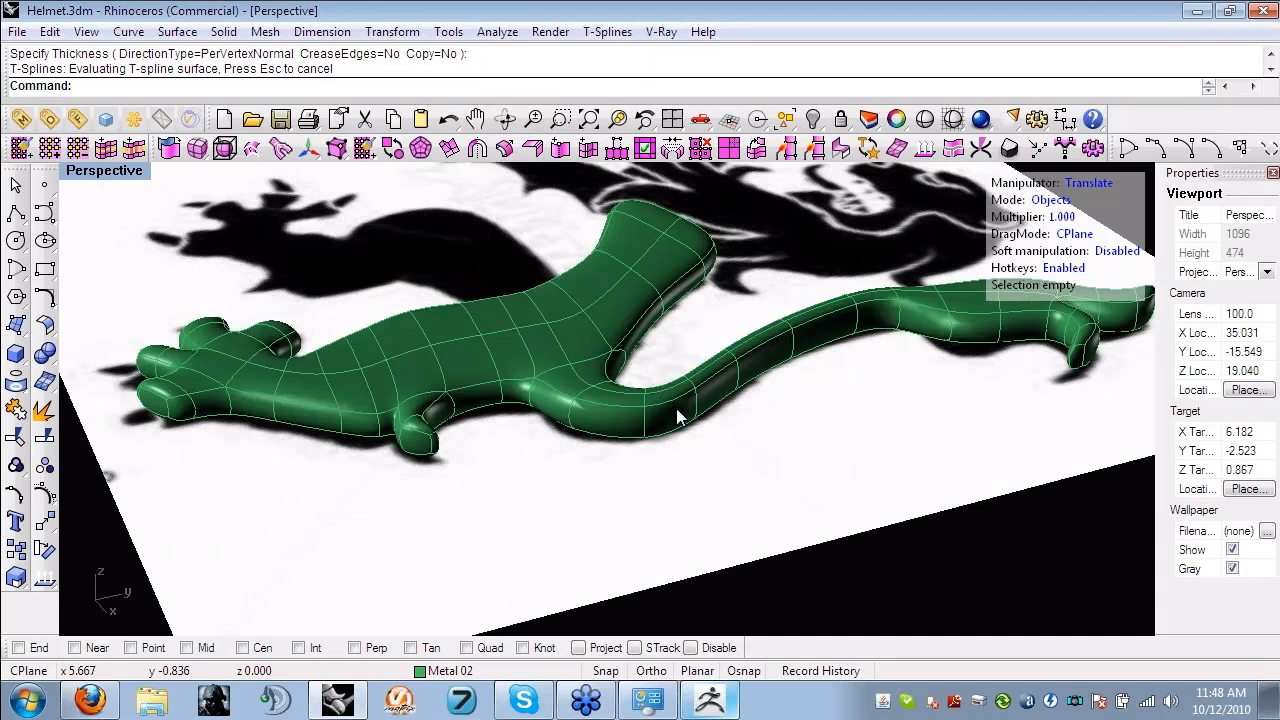
- Toggle the thickened lion between smooth and box display, and pull the edge at the tail's outer bend outward
{"action": "key", "text": "Tab"}
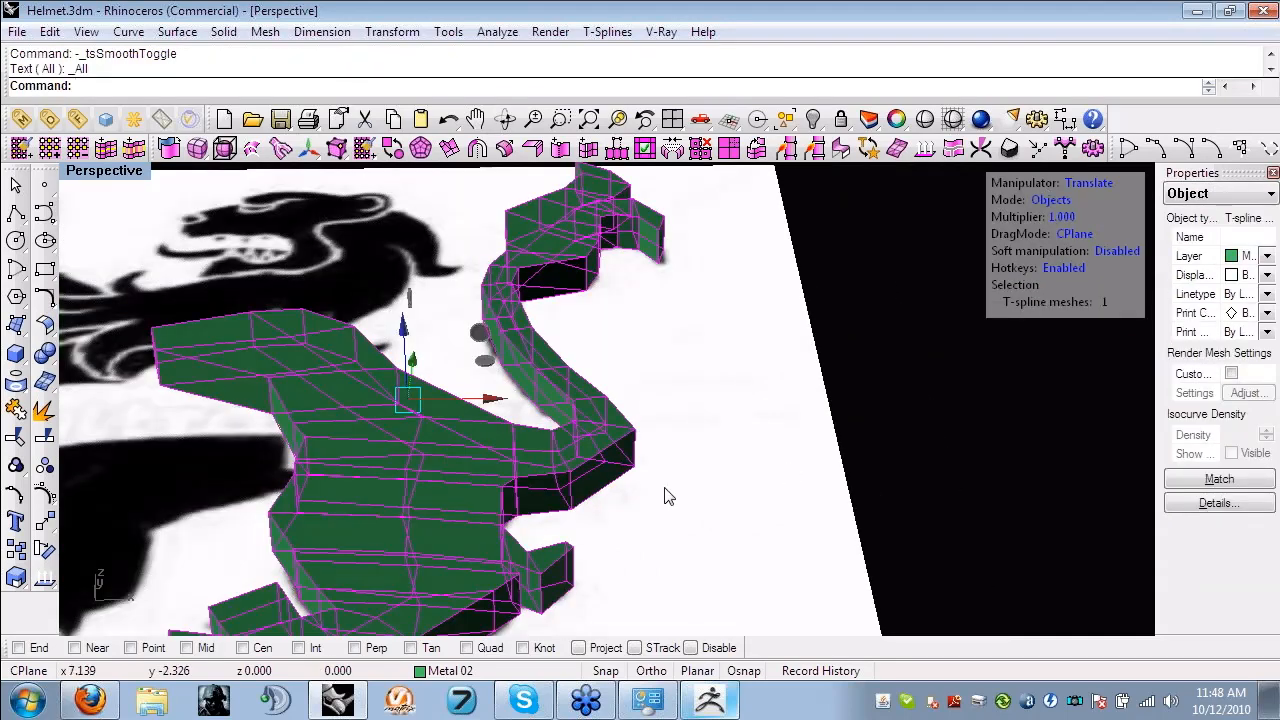
{"action": "right_click_drag", "start_coordinate": [667, 497], "coordinate": [768, 482]}
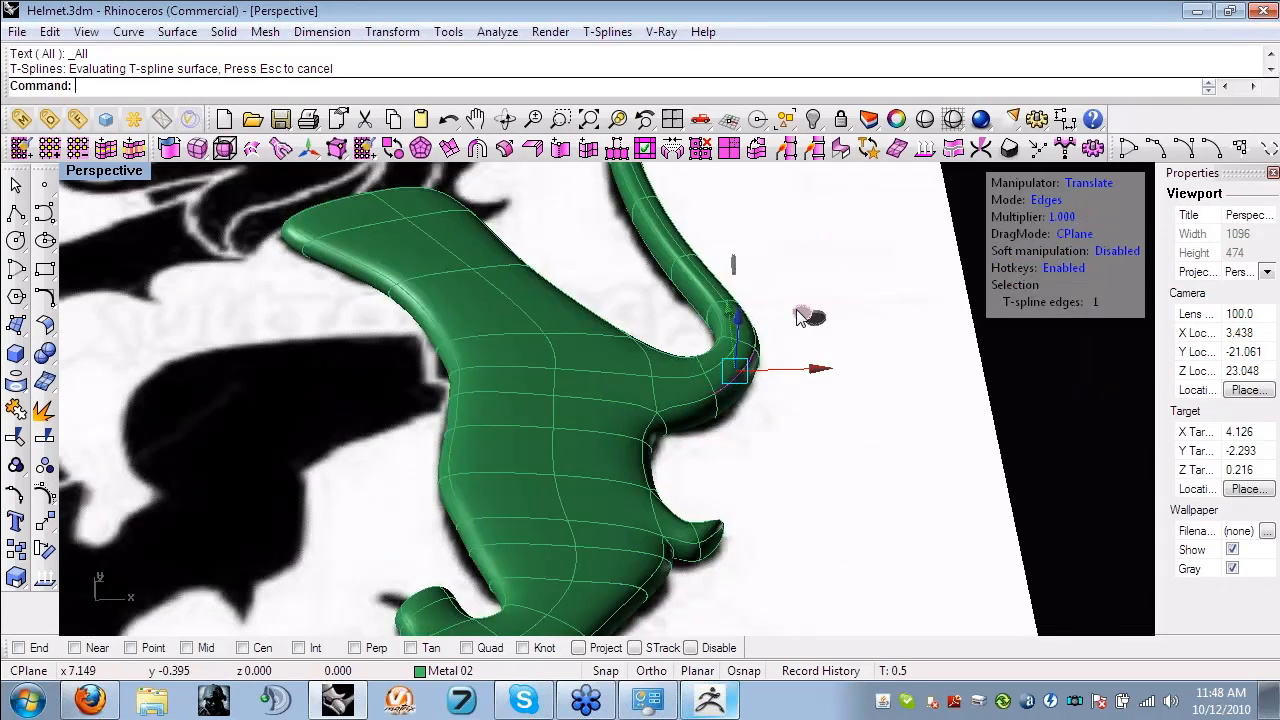
{"action": "left_click", "coordinate": [772, 347]}
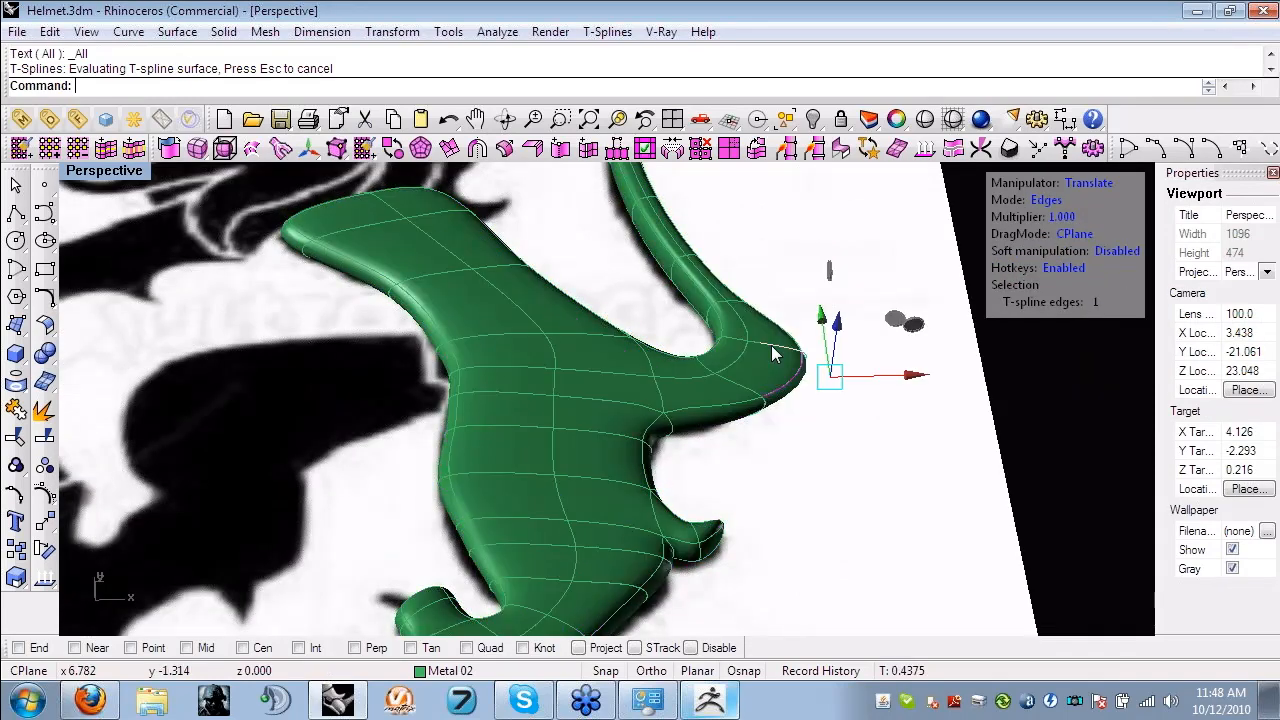
- Clear the edge selection and convert the thickened lion from a T-spline to a Rhino NURBS polysurface
{"action": "right_click_drag", "start_coordinate": [857, 433], "coordinate": [683, 490]}
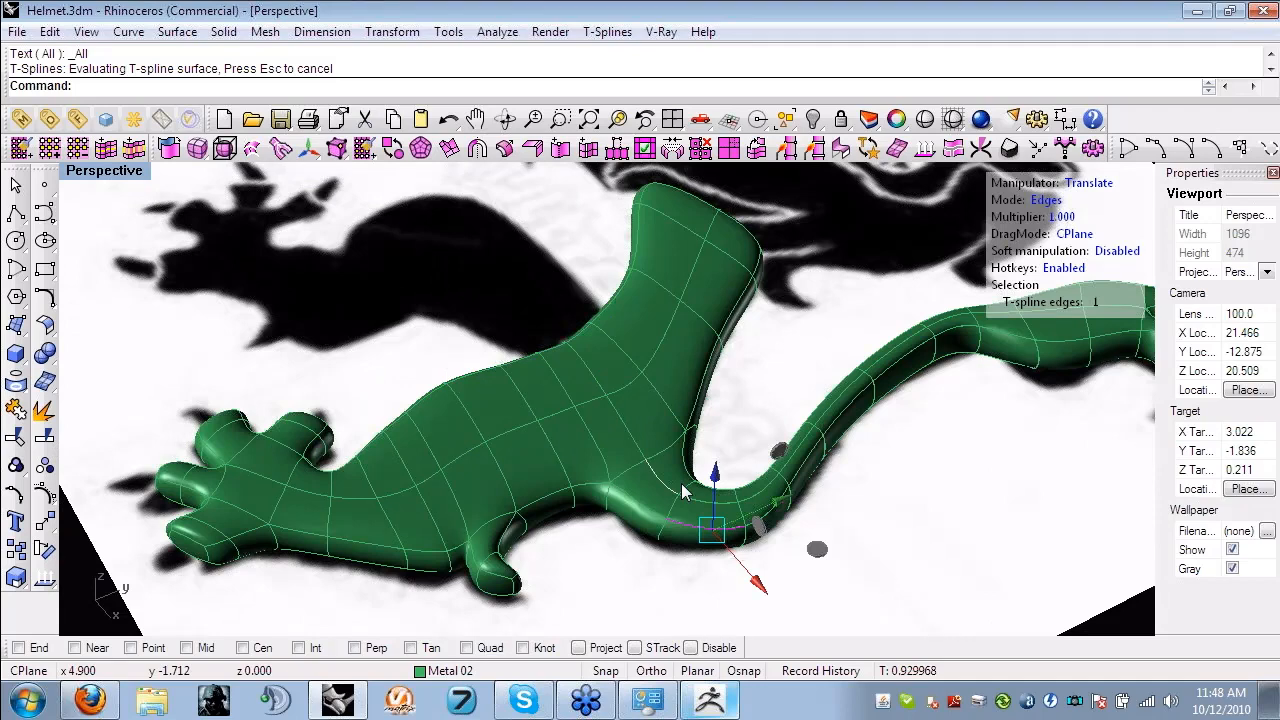
{"action": "right_click_drag", "start_coordinate": [683, 490], "coordinate": [828, 463]}
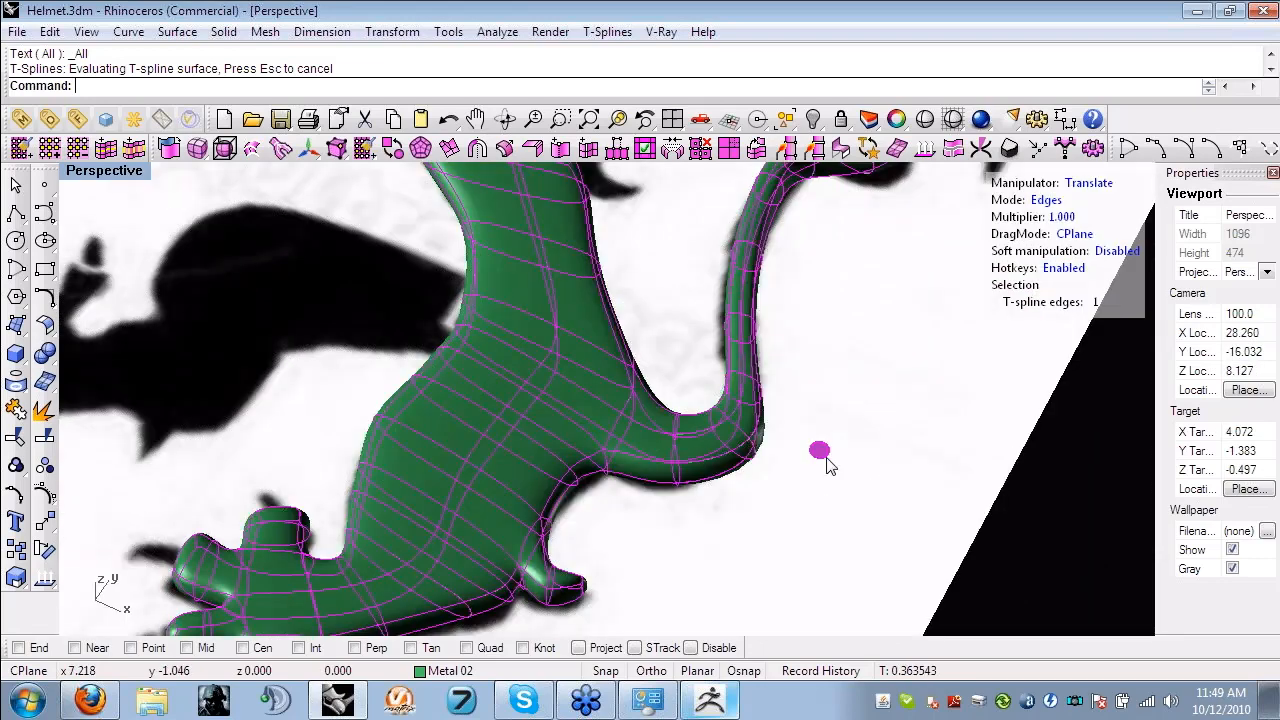
{"action": "scroll", "coordinate": [724, 398], "scroll_direction": "down", "scroll_amount": 4}
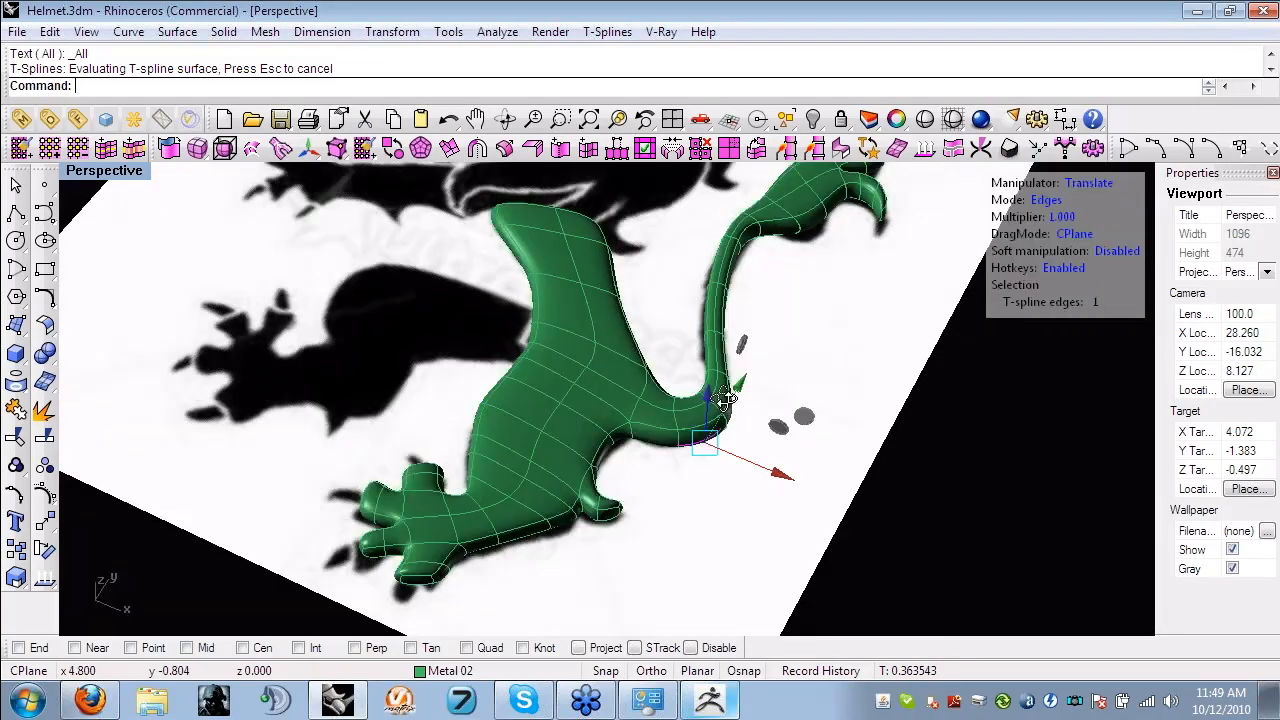
{"action": "right_click_drag", "start_coordinate": [725, 398], "coordinate": [721, 287]}
{"action": "left_click", "coordinate": [721, 287]}
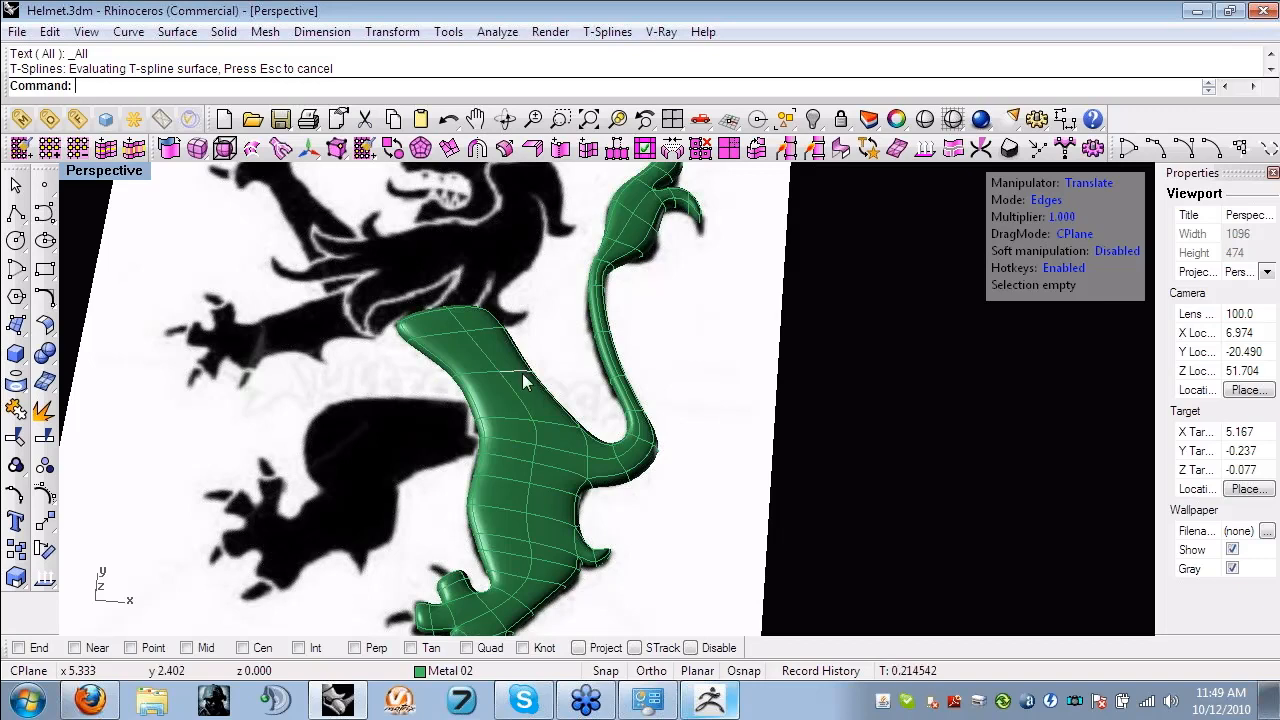
{"action": "right_click_drag", "start_coordinate": [523, 380], "coordinate": [535, 420]}
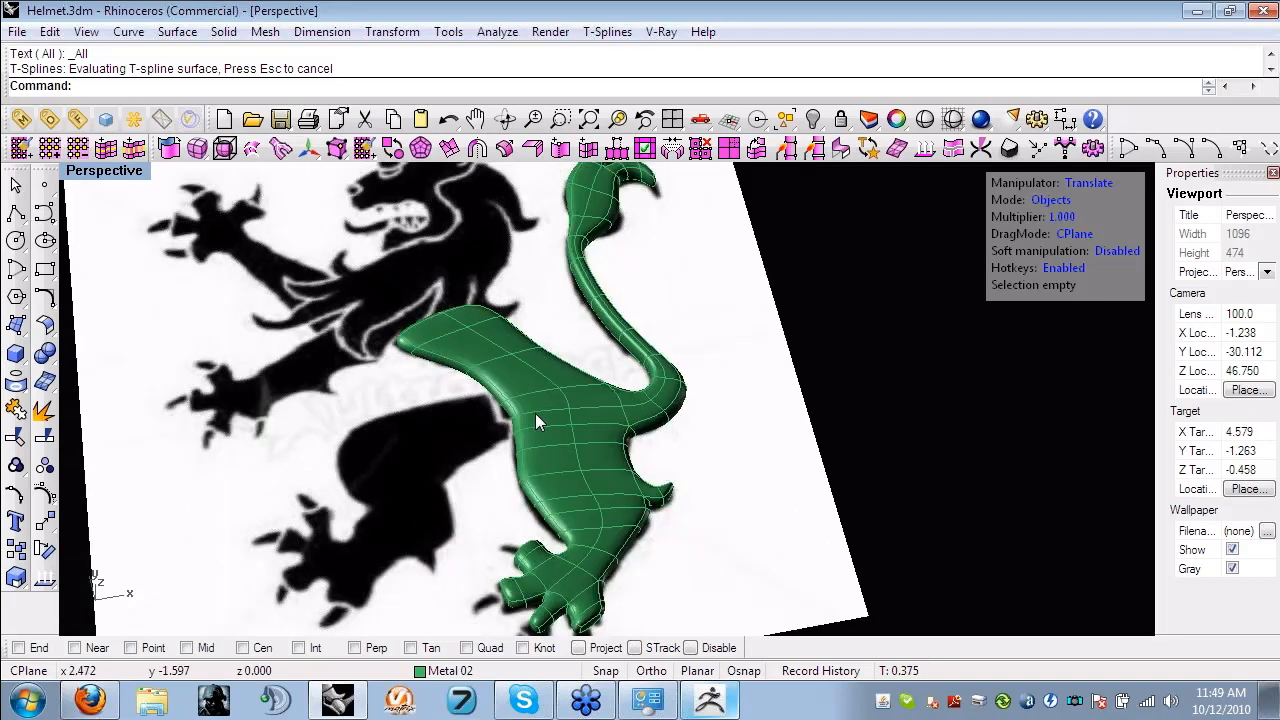
{"action": "left_click", "coordinate": [535, 413]}
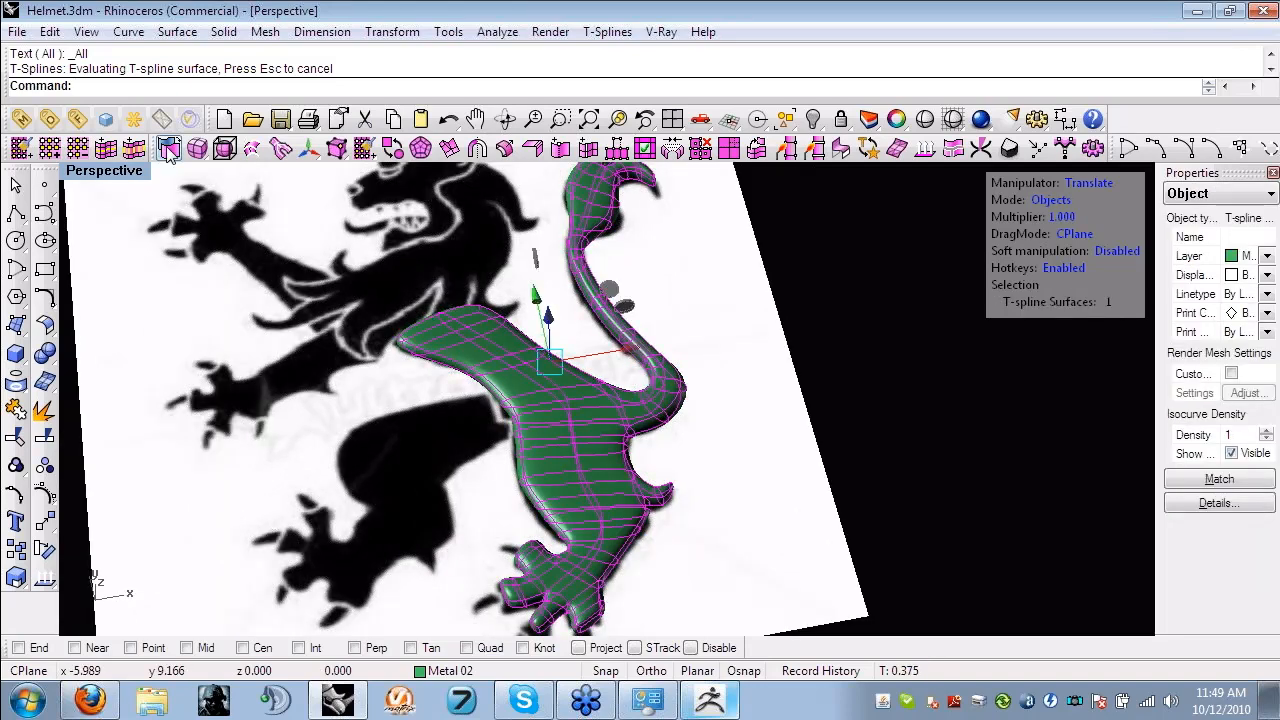
{"action": "left_click", "coordinate": [168, 149]}
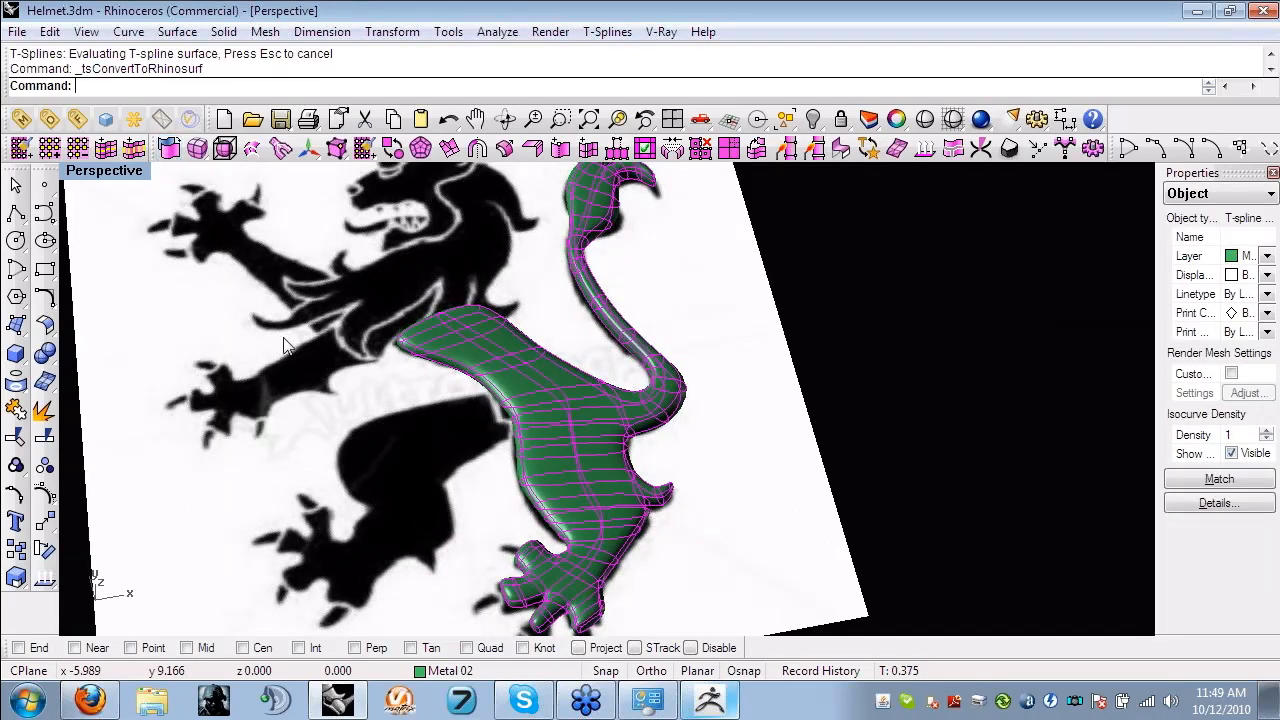
{"action": "left_click", "coordinate": [845, 346]}
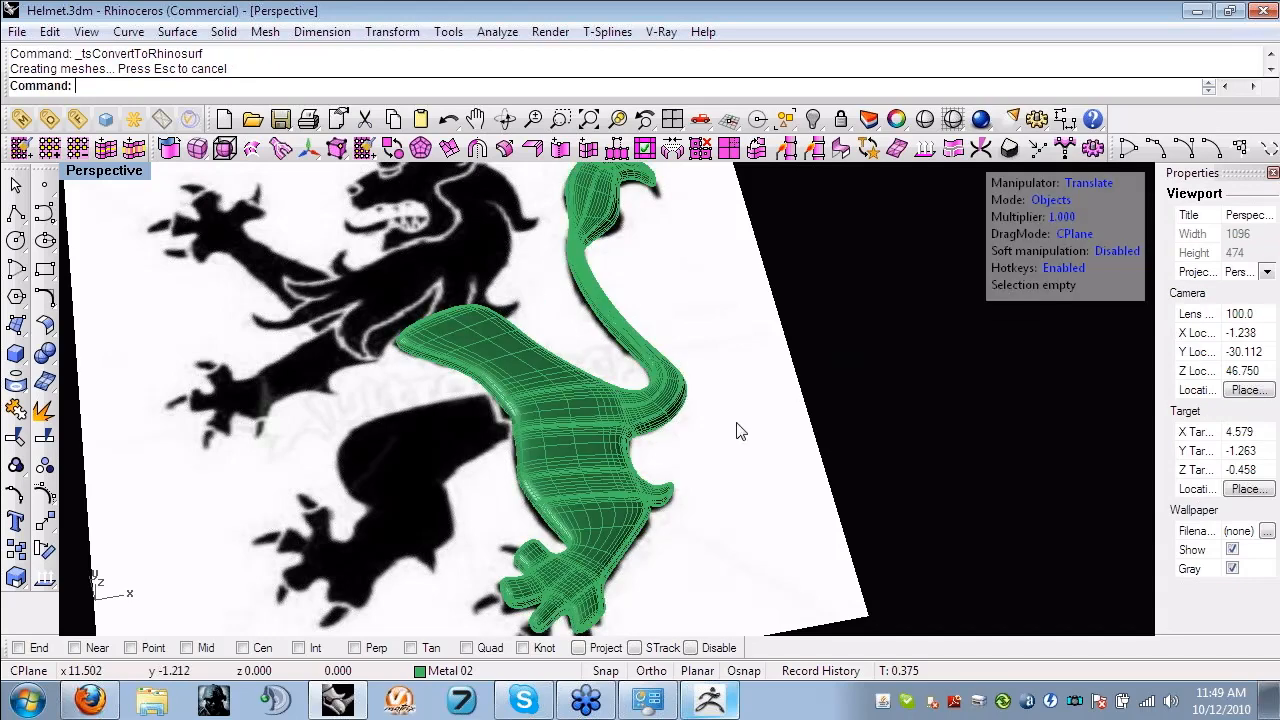
- Inspect the converted lion's dense isocurves up close and undo the conversion to a Rhino polysurface
{"action": "right_click_drag", "start_coordinate": [738, 431], "coordinate": [617, 443]}
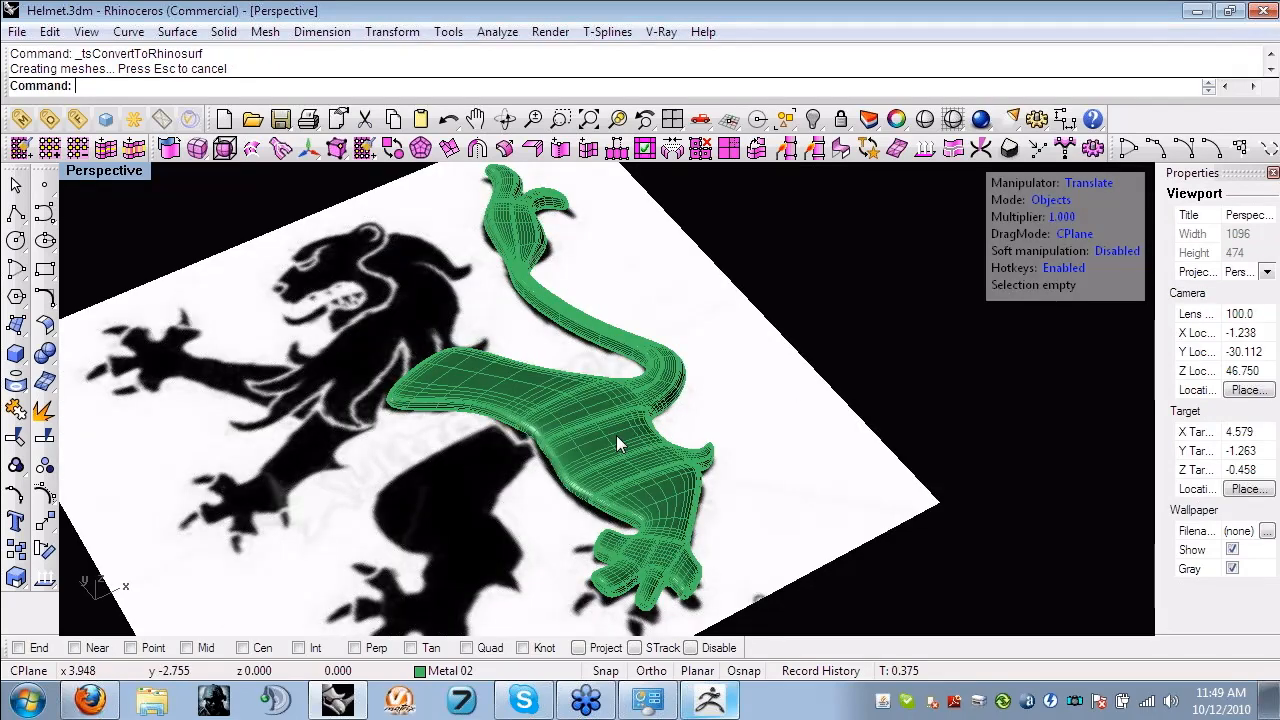
{"action": "scroll", "coordinate": [598, 438], "scroll_direction": "up", "scroll_amount": 10}
{"action": "right_click_drag", "start_coordinate": [545, 455], "coordinate": [636, 415]}
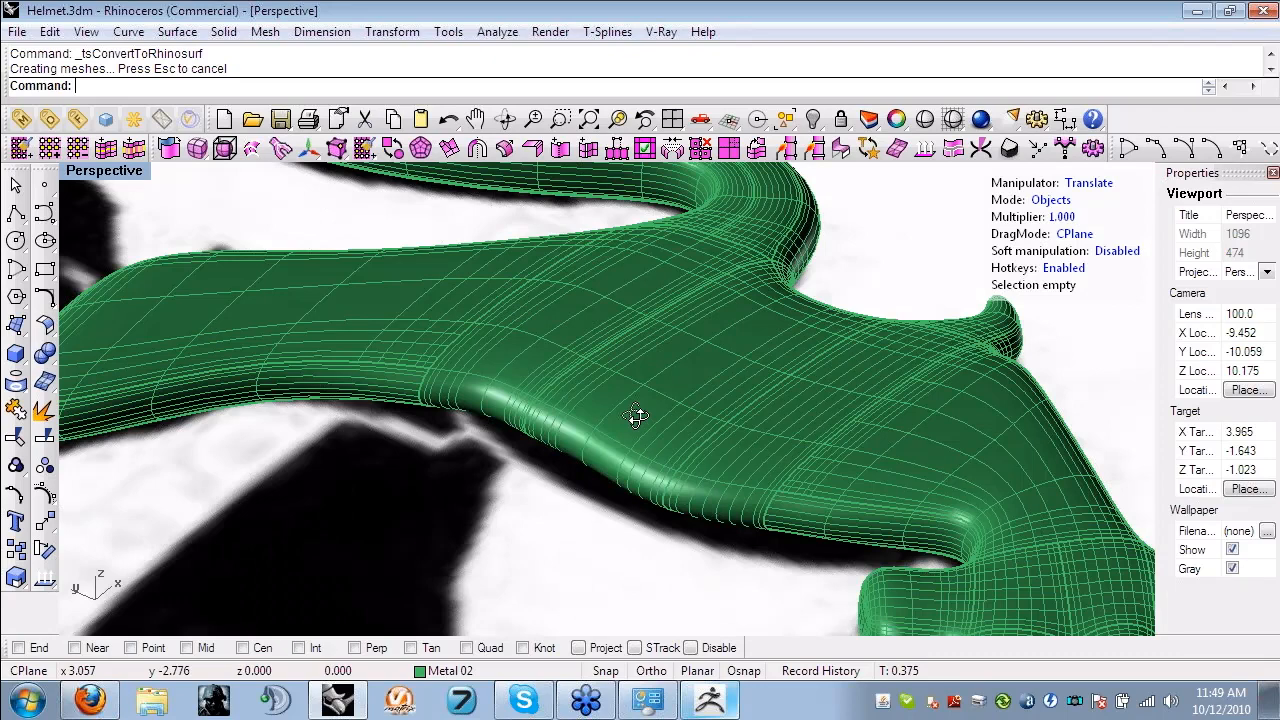
{"action": "scroll", "coordinate": [635, 415], "scroll_direction": "down", "scroll_amount": 5}
{"action": "right_click_drag", "start_coordinate": [635, 415], "coordinate": [694, 447]}
{"action": "scroll", "coordinate": [694, 447], "scroll_direction": "down", "scroll_amount": 5}
{"action": "key", "text": "ctrl+z"}
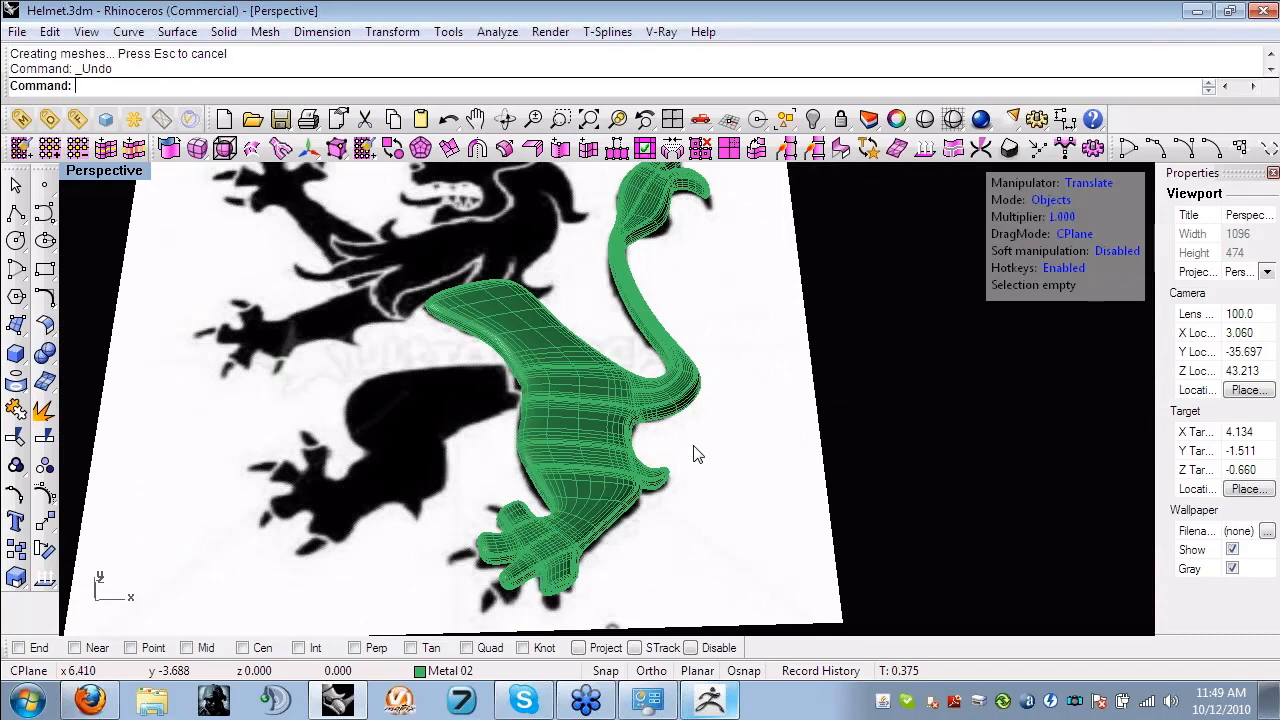
{"action": "right_click_drag", "start_coordinate": [697, 455], "coordinate": [926, 372]}
{"action": "left_click", "coordinate": [926, 372]}
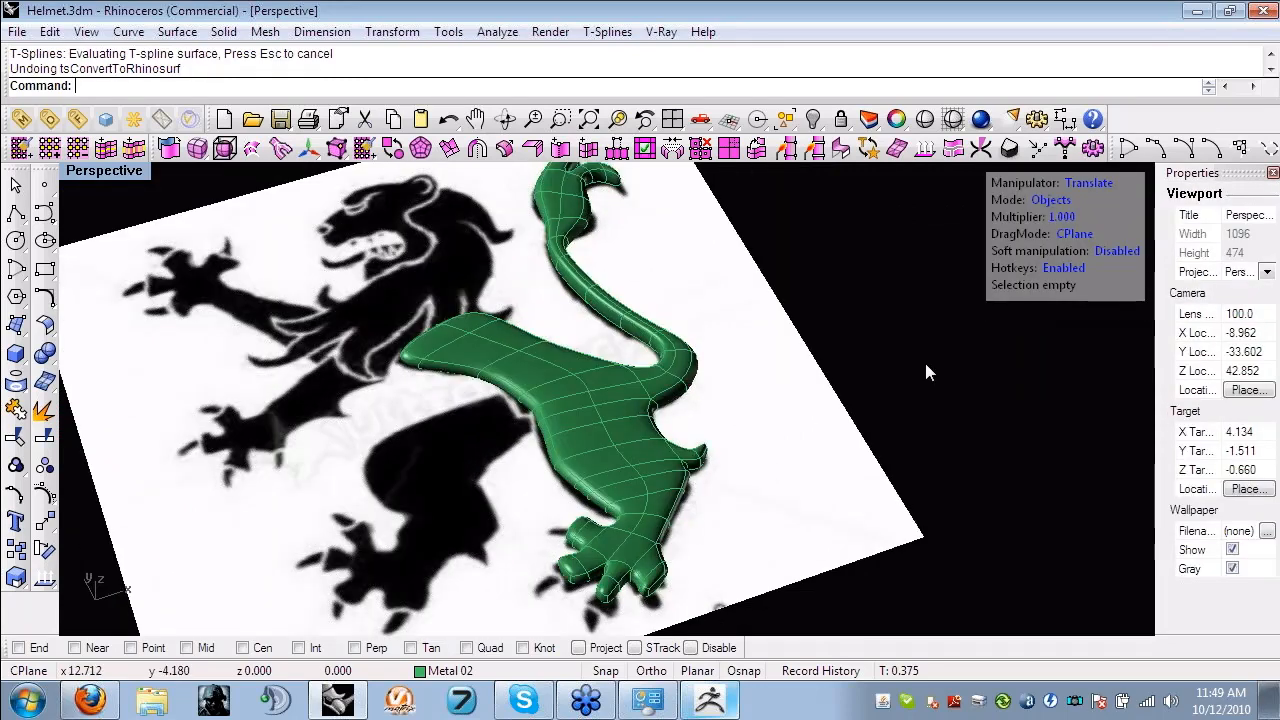
- Convert the lion T-spline to a Rhino NURBS polysurface again and read through its object description details
{"action": "left_click", "coordinate": [617, 440]}
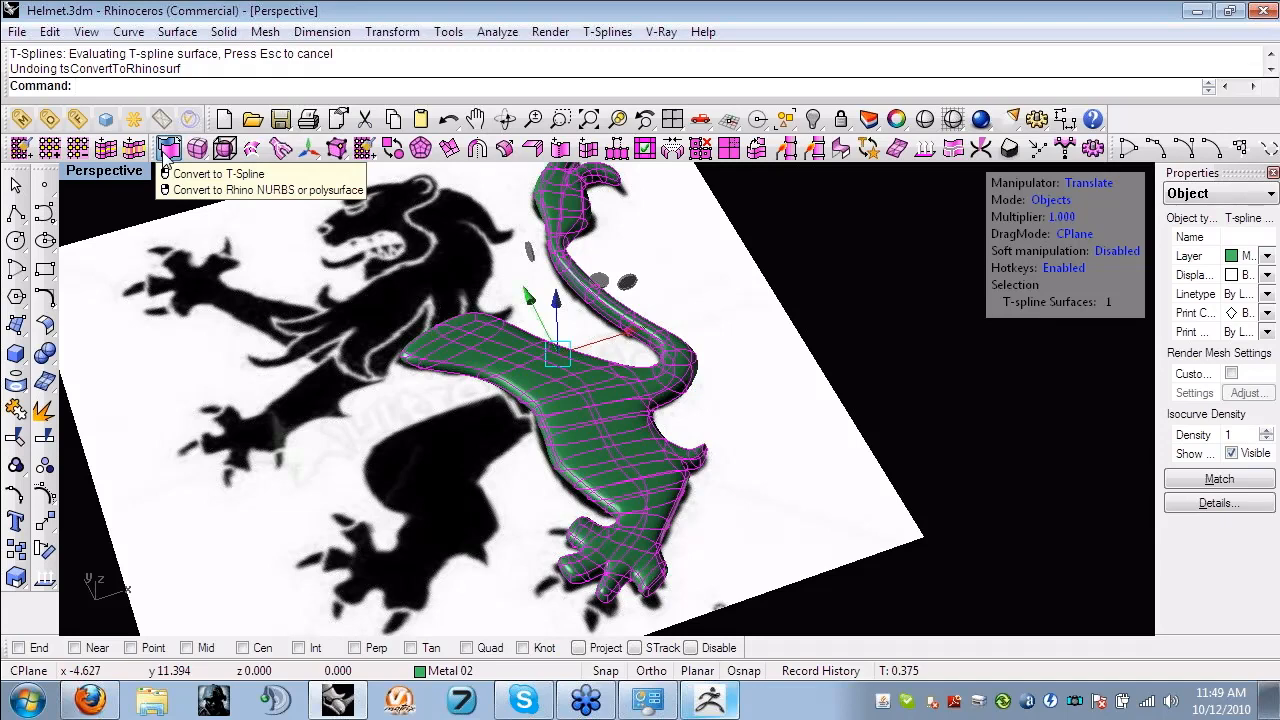
{"action": "right_click", "coordinate": [166, 147]}
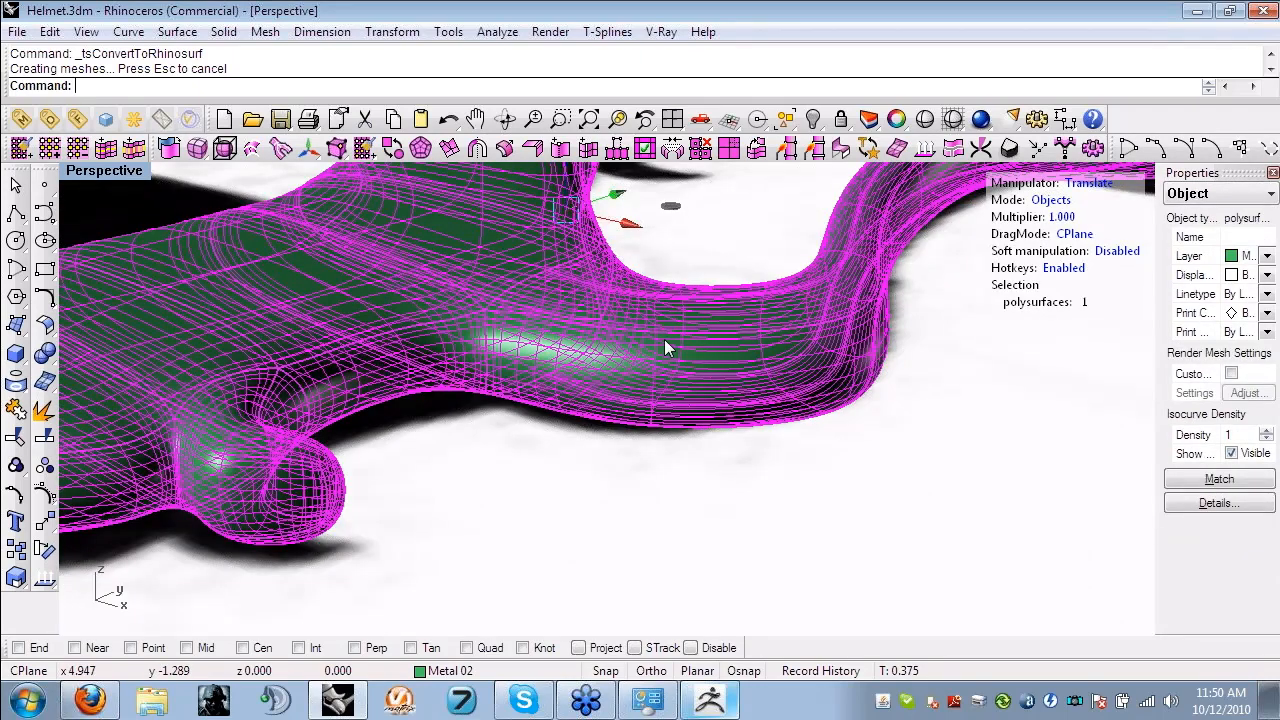
{"action": "left_click_drag", "start_coordinate": [1158, 323], "coordinate": [980, 321]}
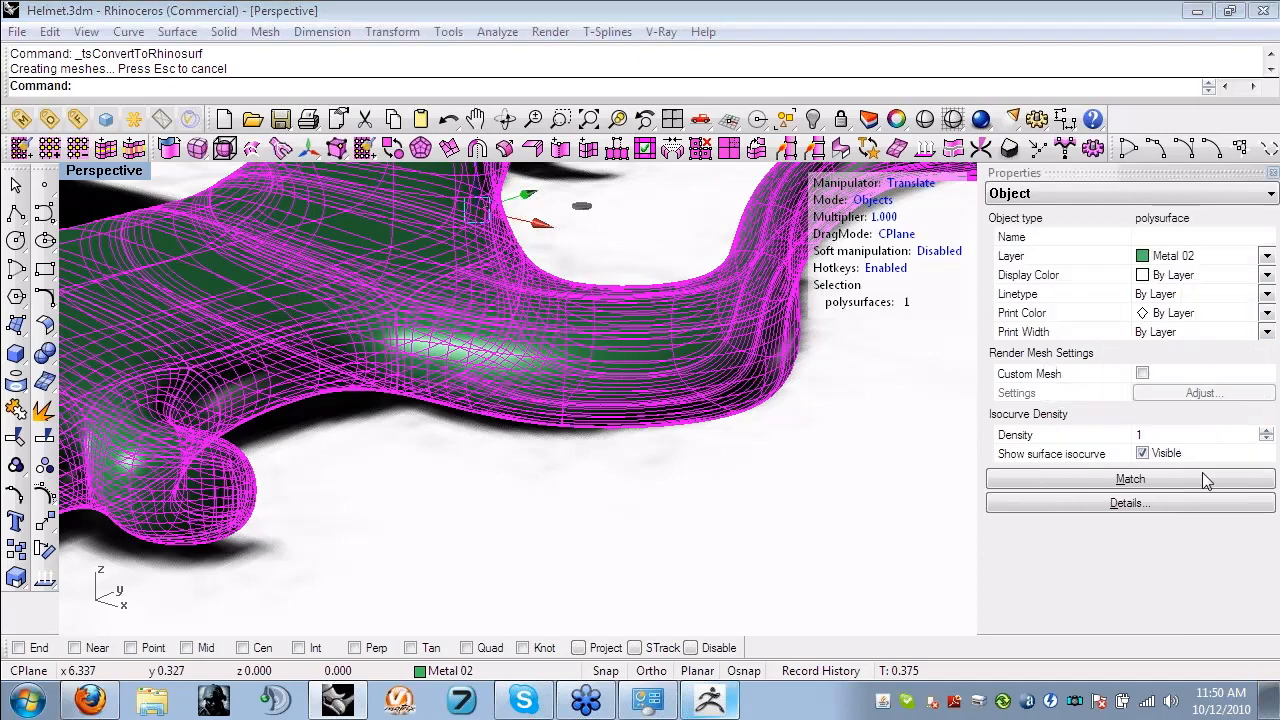
{"action": "left_click", "coordinate": [1158, 500]}
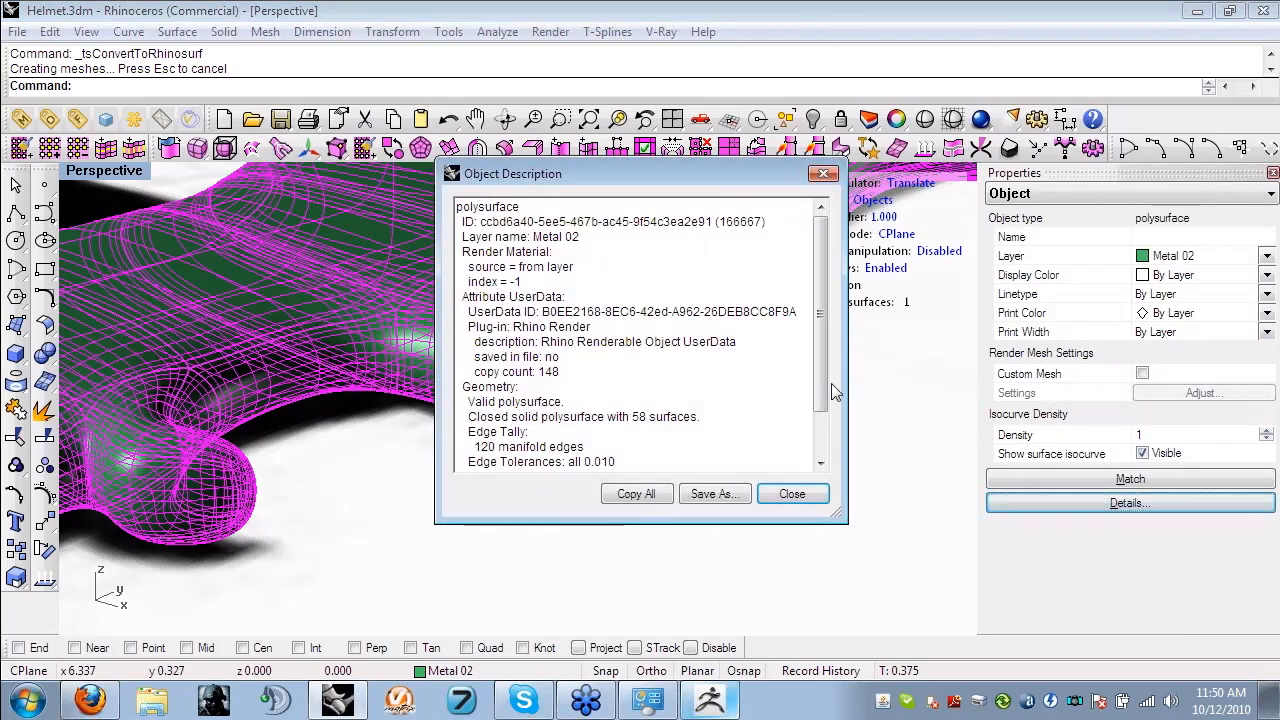
{"action": "scroll", "coordinate": [746, 375], "scroll_direction": "down", "scroll_amount": 1}
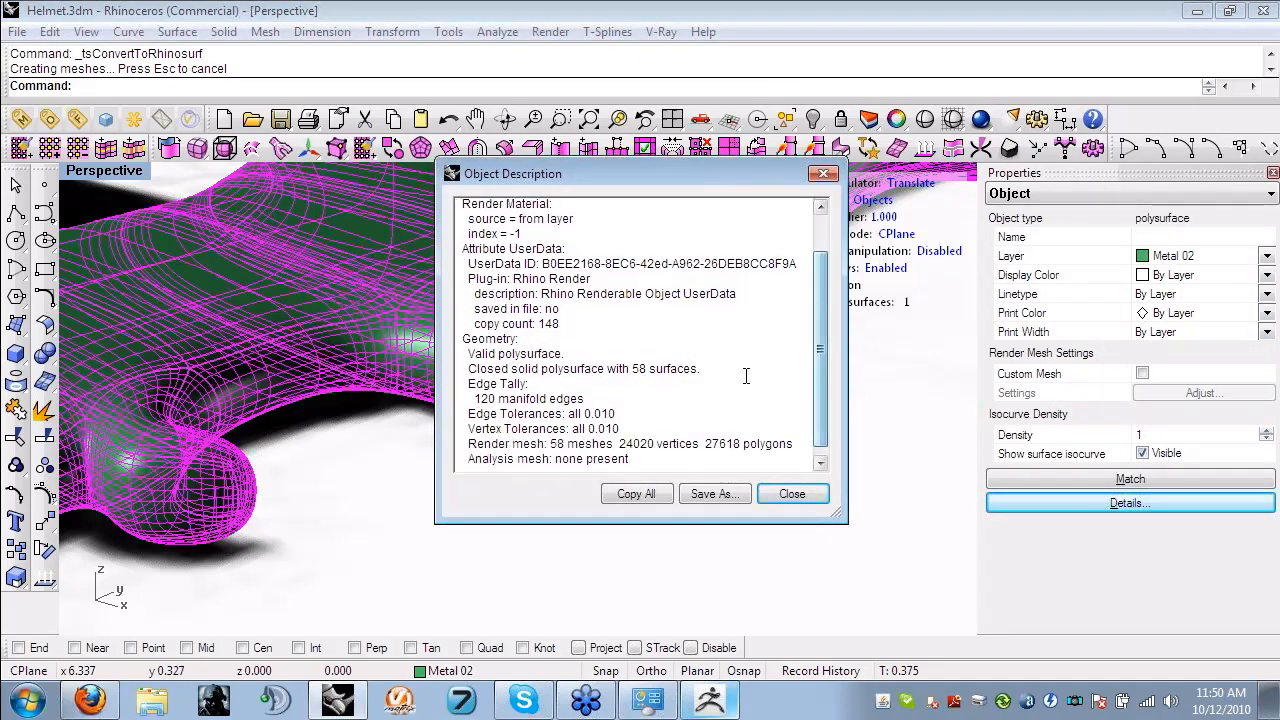
{"action": "left_click_drag", "start_coordinate": [746, 375], "coordinate": [456, 352]}
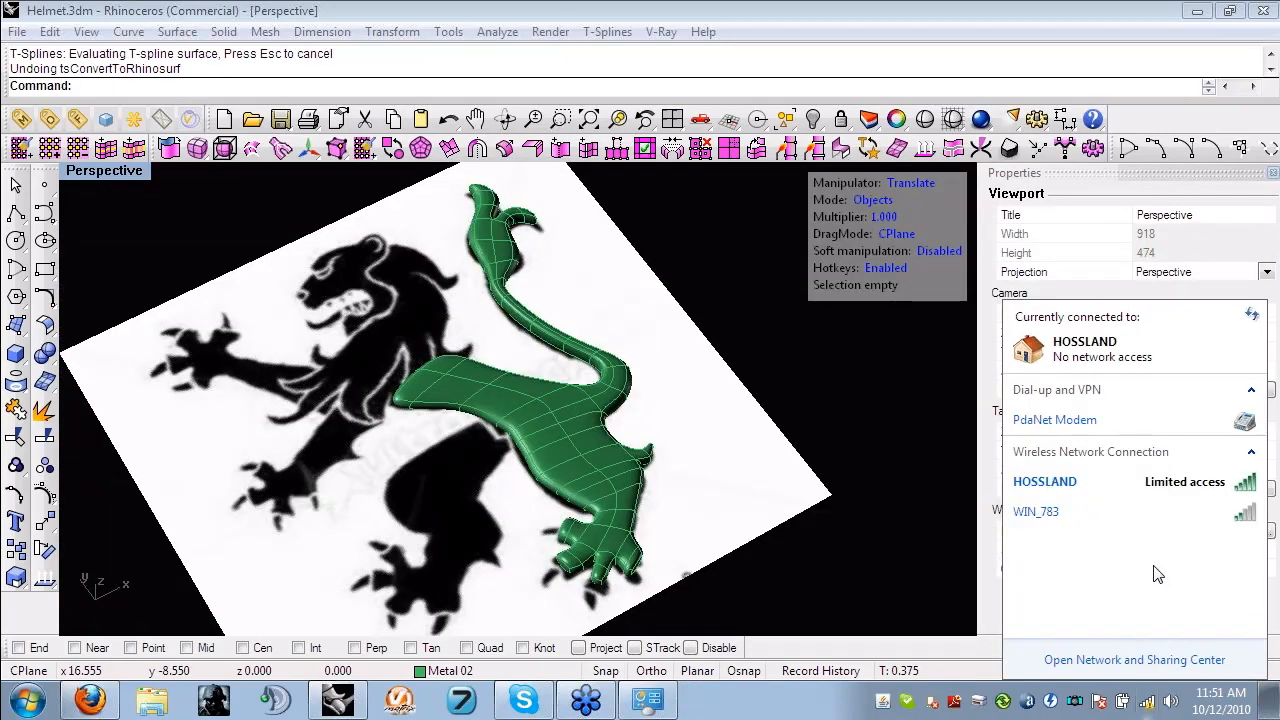
- Dismiss the network list and examine the rounded T-spline lion over the reference image from several angles
{"action": "left_click", "coordinate": [858, 607]}
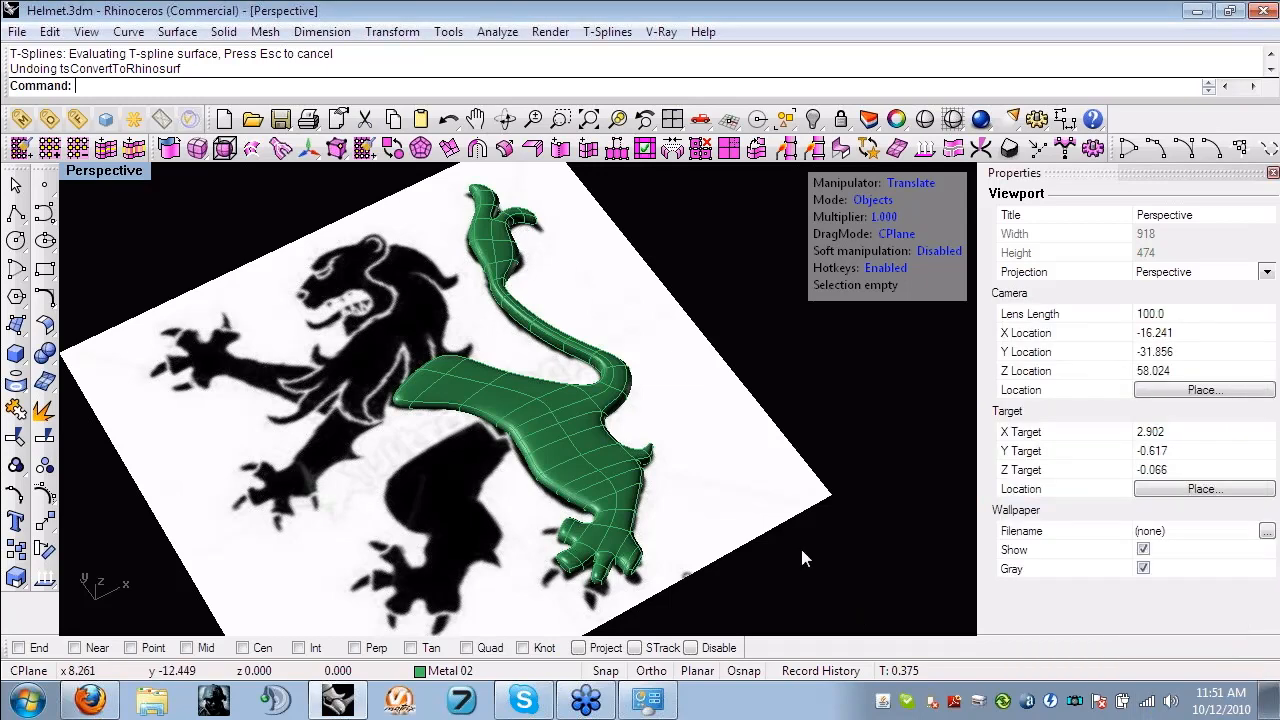
{"action": "right_click_drag", "start_coordinate": [800, 545], "coordinate": [783, 470]}
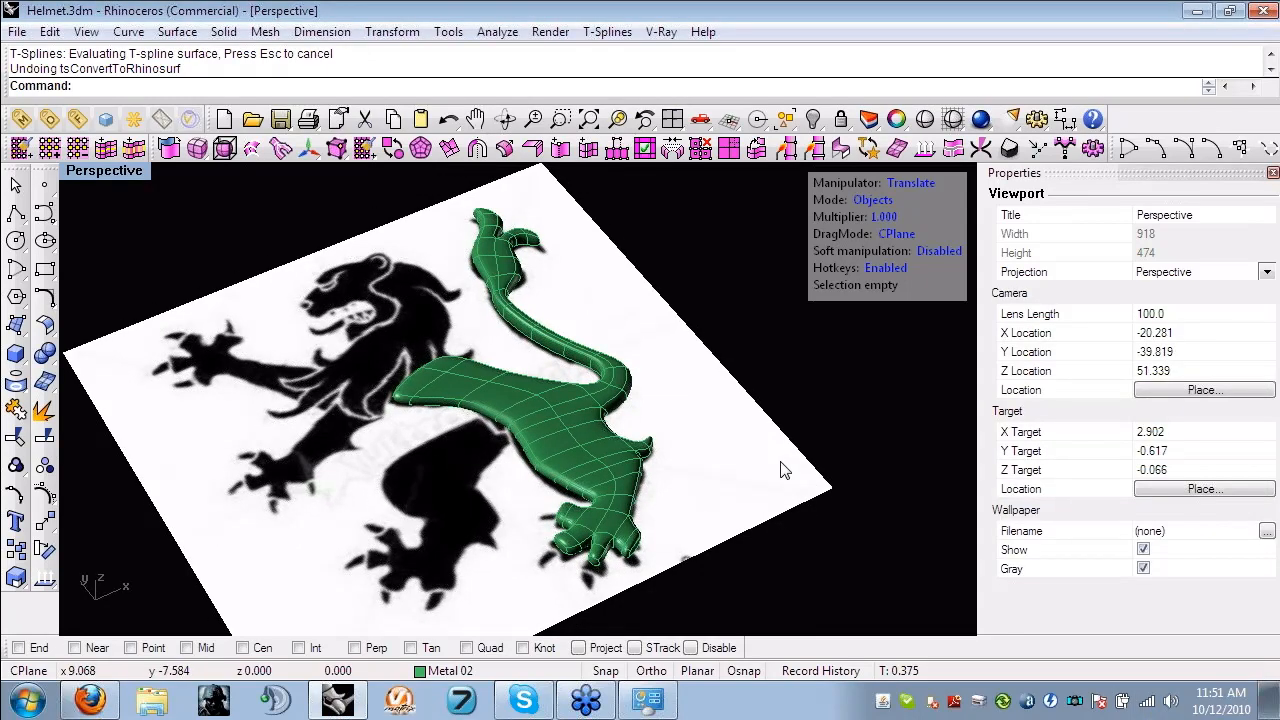
{"action": "right_click_drag", "start_coordinate": [705, 434], "coordinate": [714, 420], "text": "shift"}
{"action": "scroll", "coordinate": [712, 428], "scroll_direction": "down", "scroll_amount": 2}
{"action": "right_click_drag", "start_coordinate": [728, 458], "coordinate": [728, 470]}
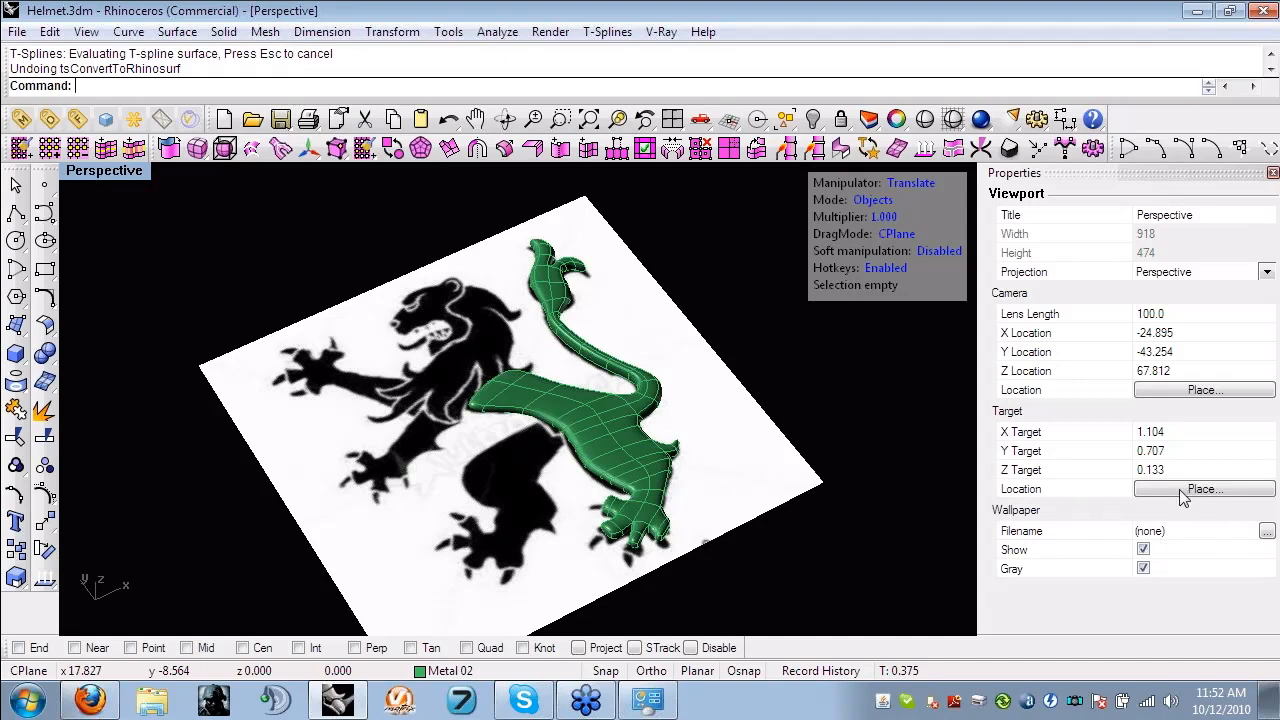
{"action": "right_click_drag", "start_coordinate": [619, 433], "coordinate": [1049, 418]}
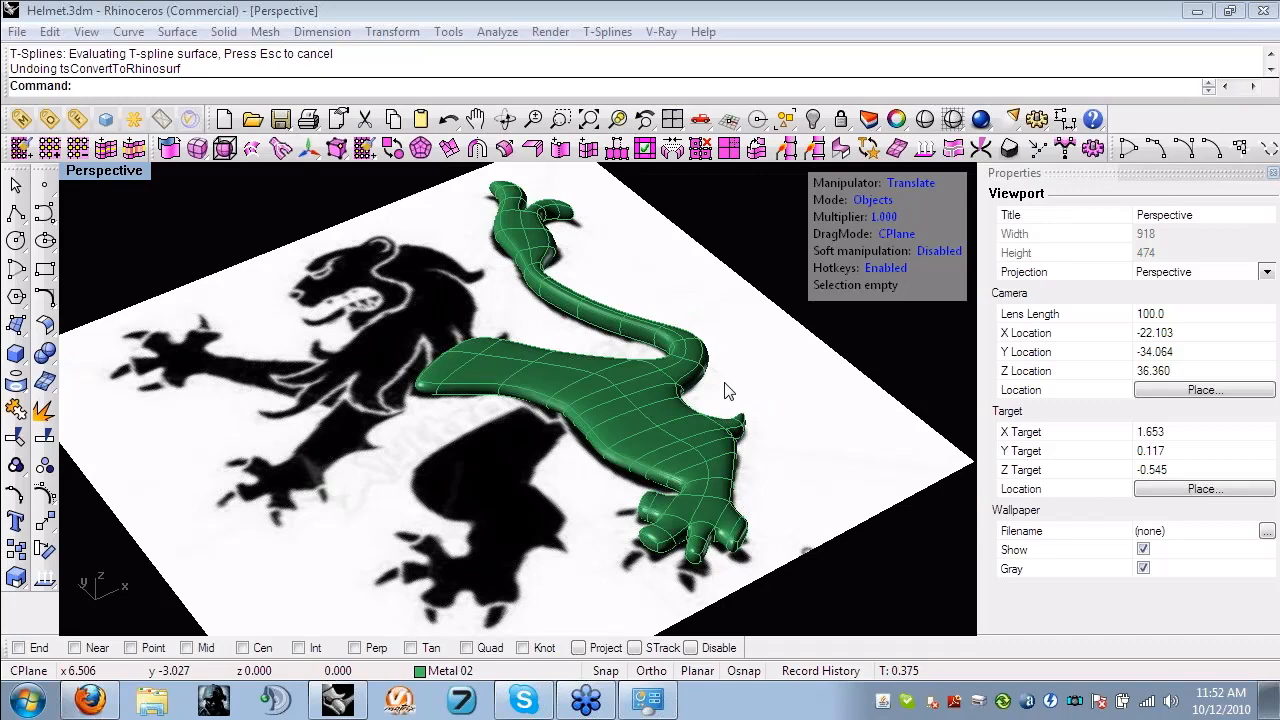
{"action": "right_click_drag", "start_coordinate": [788, 423], "coordinate": [525, 372]}
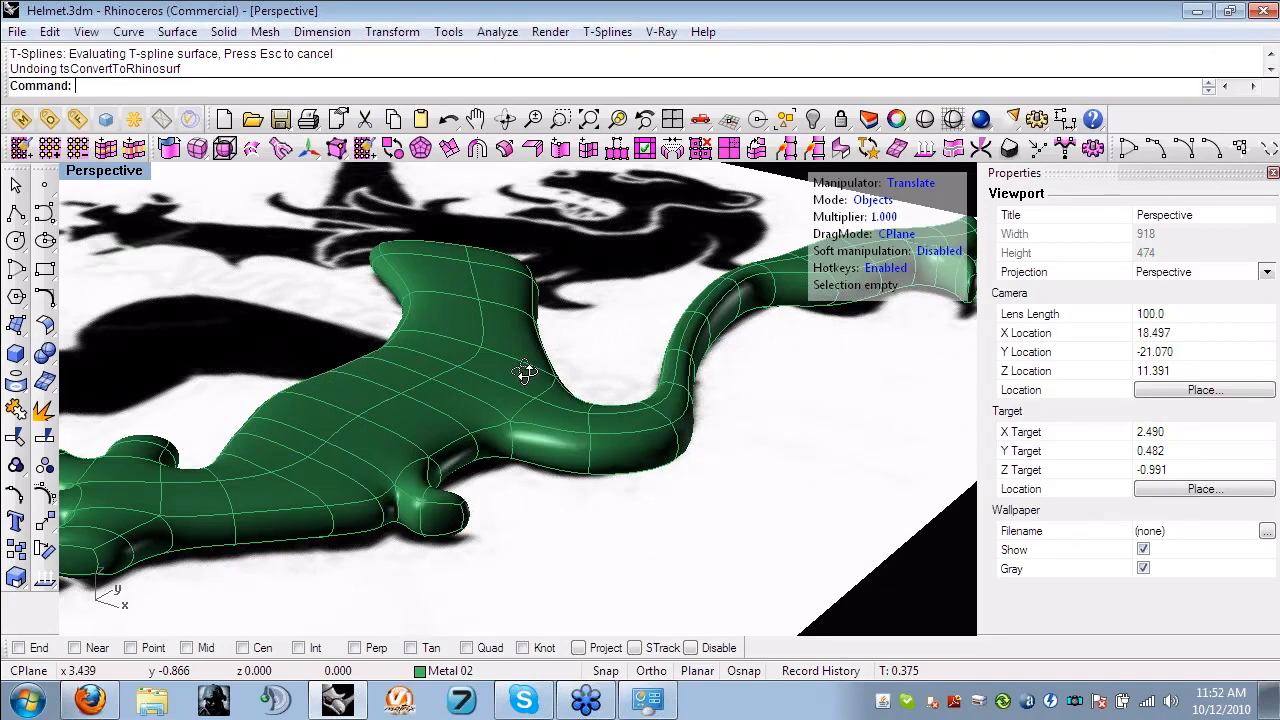
{"action": "right_click_drag", "start_coordinate": [525, 372], "coordinate": [632, 557]}
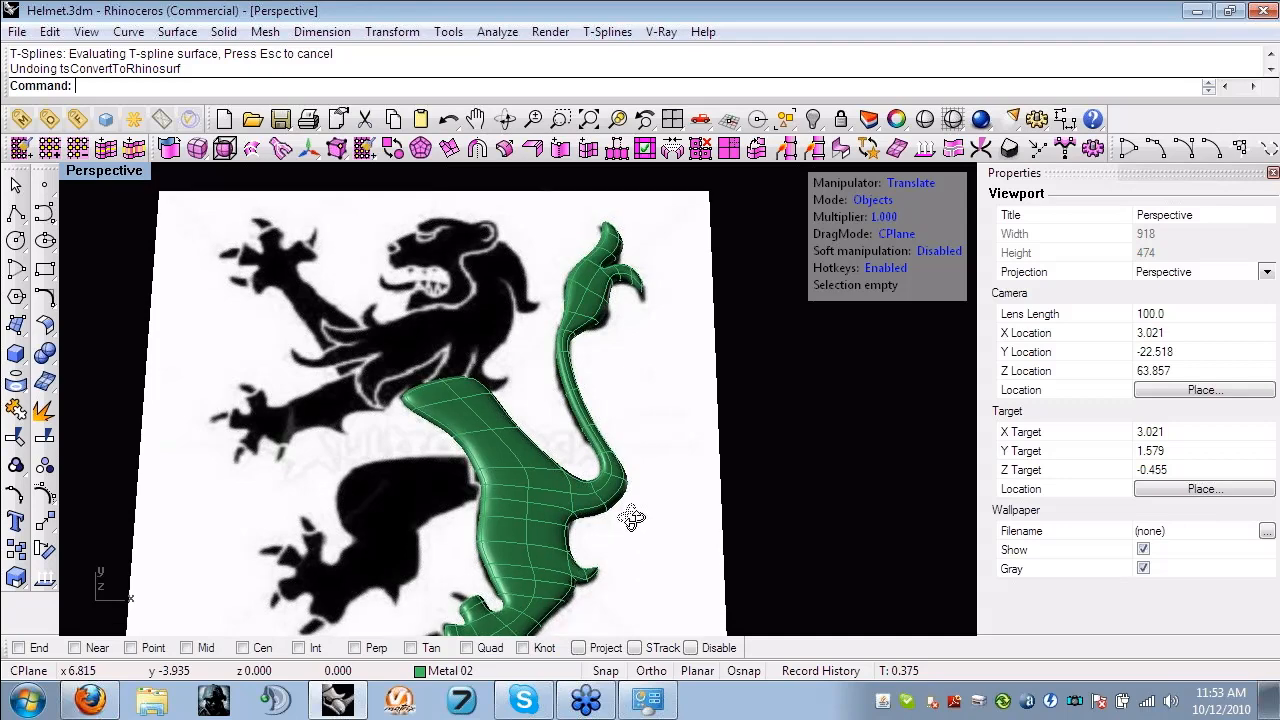
{"action": "scroll", "coordinate": [631, 517], "scroll_direction": "down", "scroll_amount": 4}
{"action": "right_click_drag", "start_coordinate": [629, 507], "coordinate": [648, 431]}
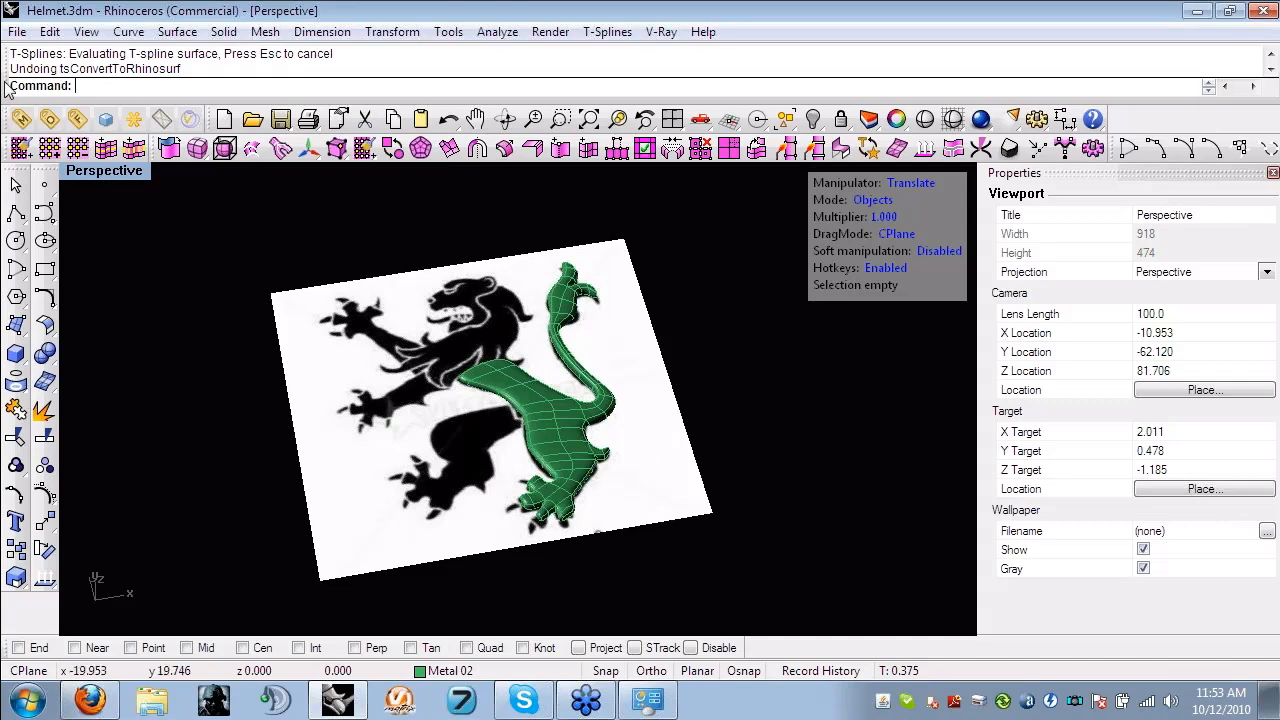
- Open Helmet_Master.3dm from the Helmet folder without saving the changes to Helmet.3dm, and dismiss the T-Spline message
{"action": "left_click", "coordinate": [17, 31]}
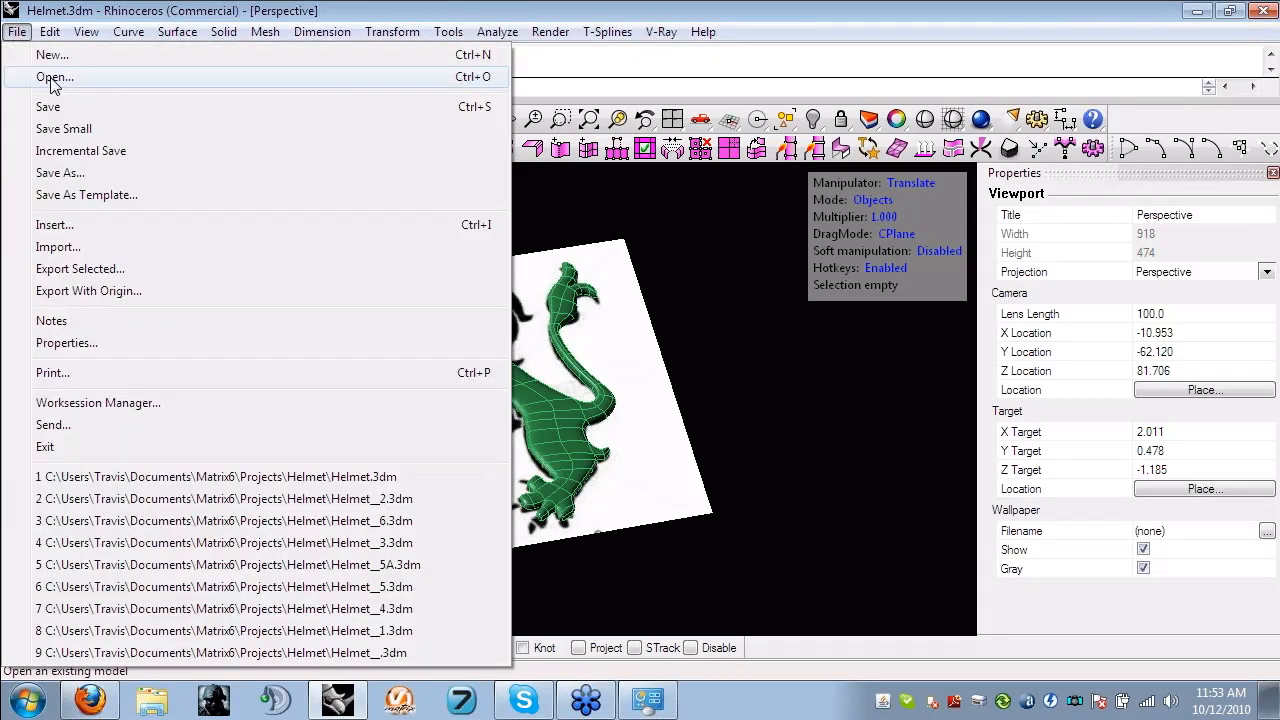
{"action": "left_click", "coordinate": [40, 76]}
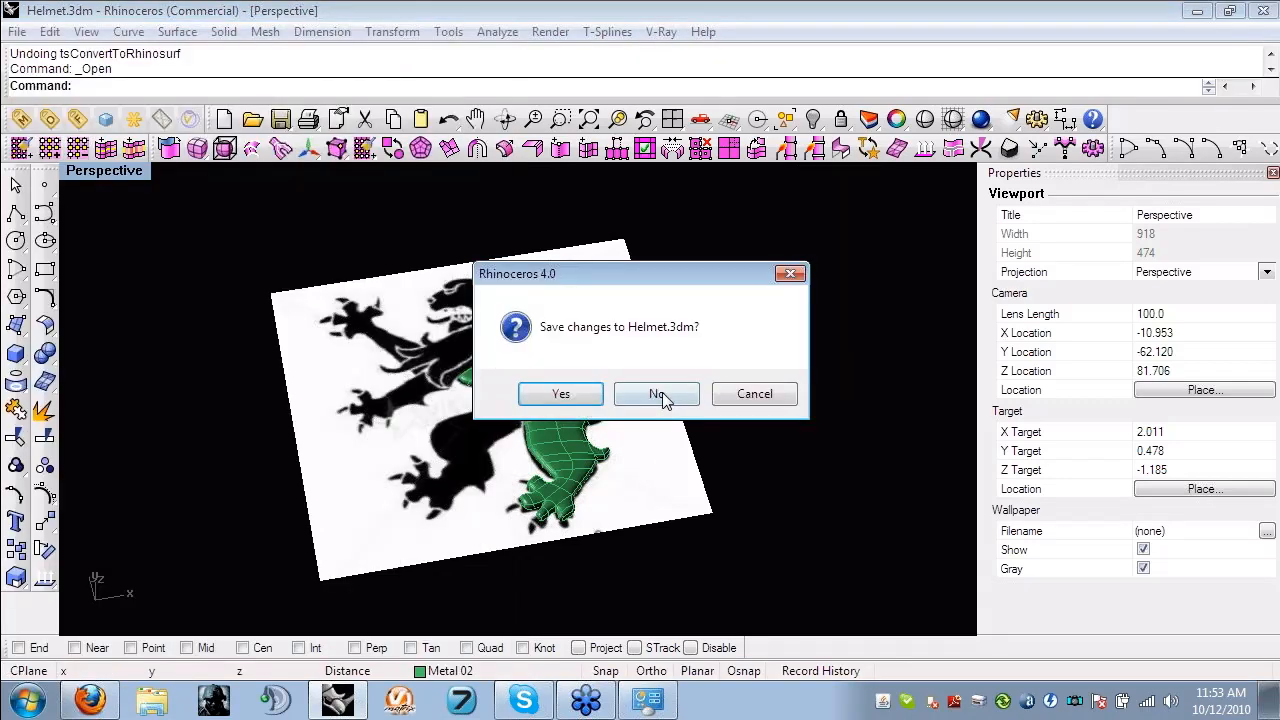
{"action": "left_click", "coordinate": [657, 394]}
{"action": "scroll", "coordinate": [710, 275], "scroll_direction": "down", "scroll_amount": 2}
{"action": "left_click_drag", "start_coordinate": [789, 274], "coordinate": [797, 375]}
{"action": "left_click", "coordinate": [648, 362]}
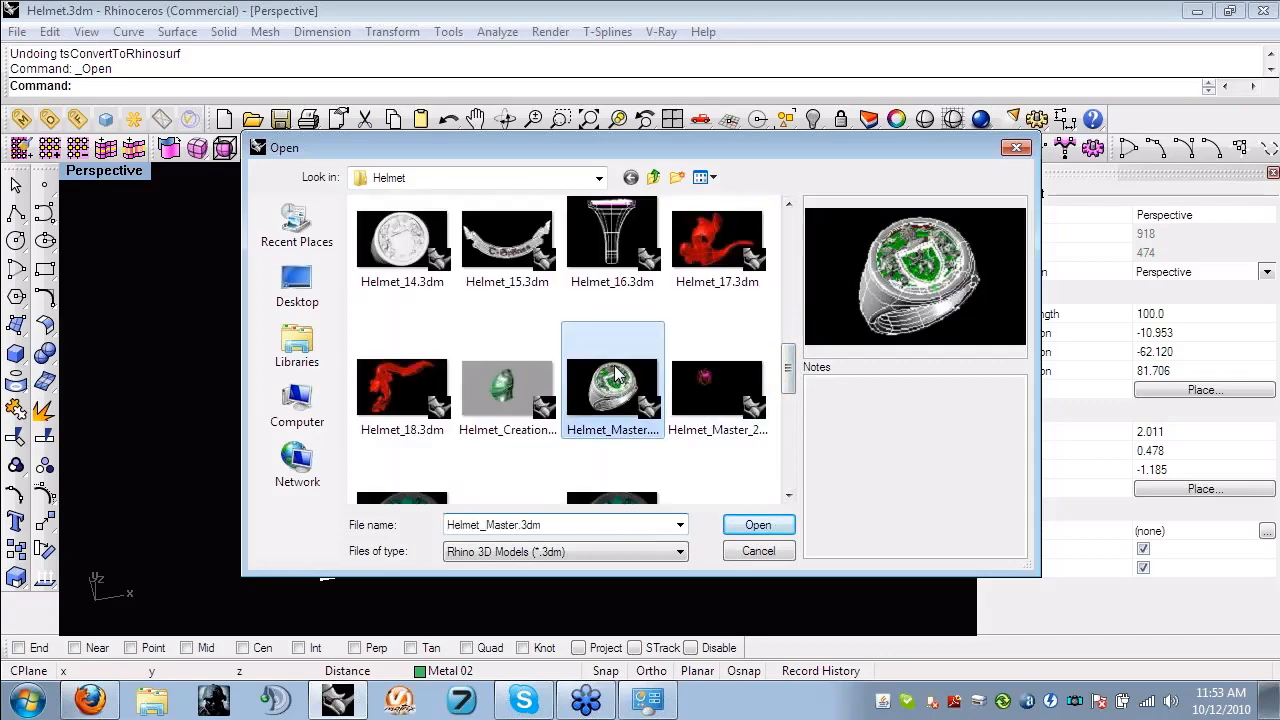
{"action": "left_click", "coordinate": [765, 527]}
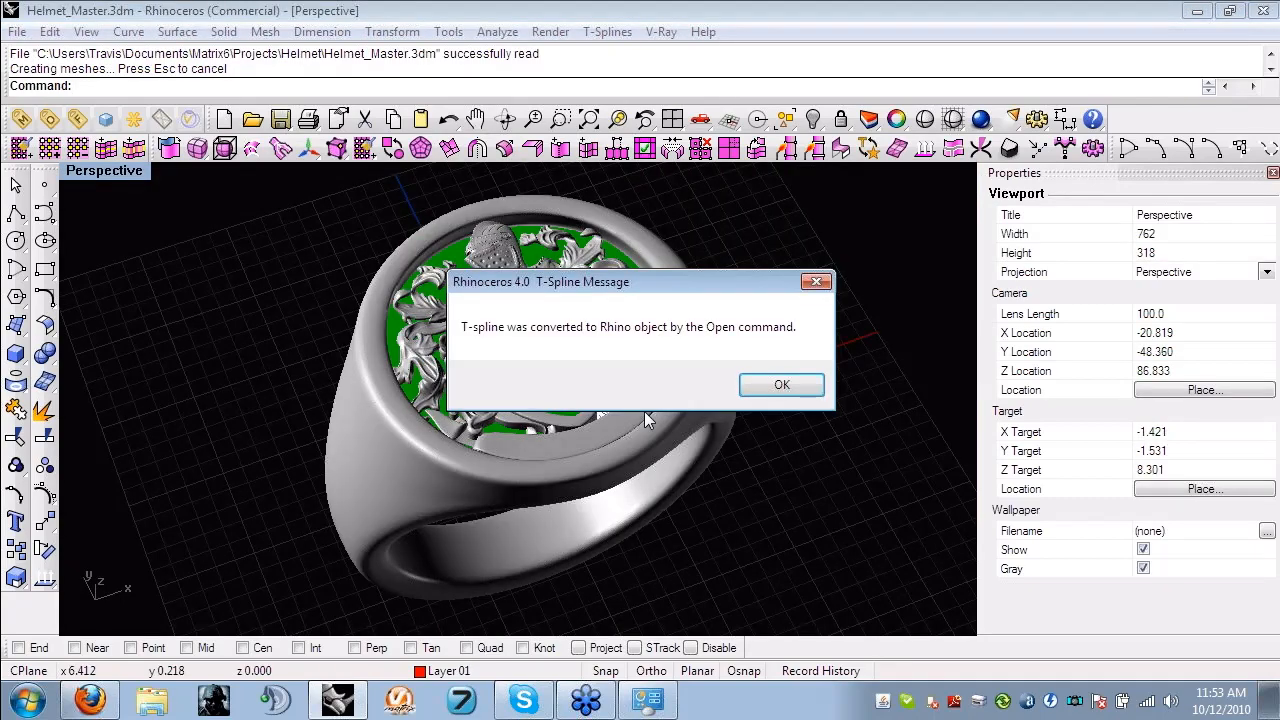
{"action": "left_click", "coordinate": [780, 383]}
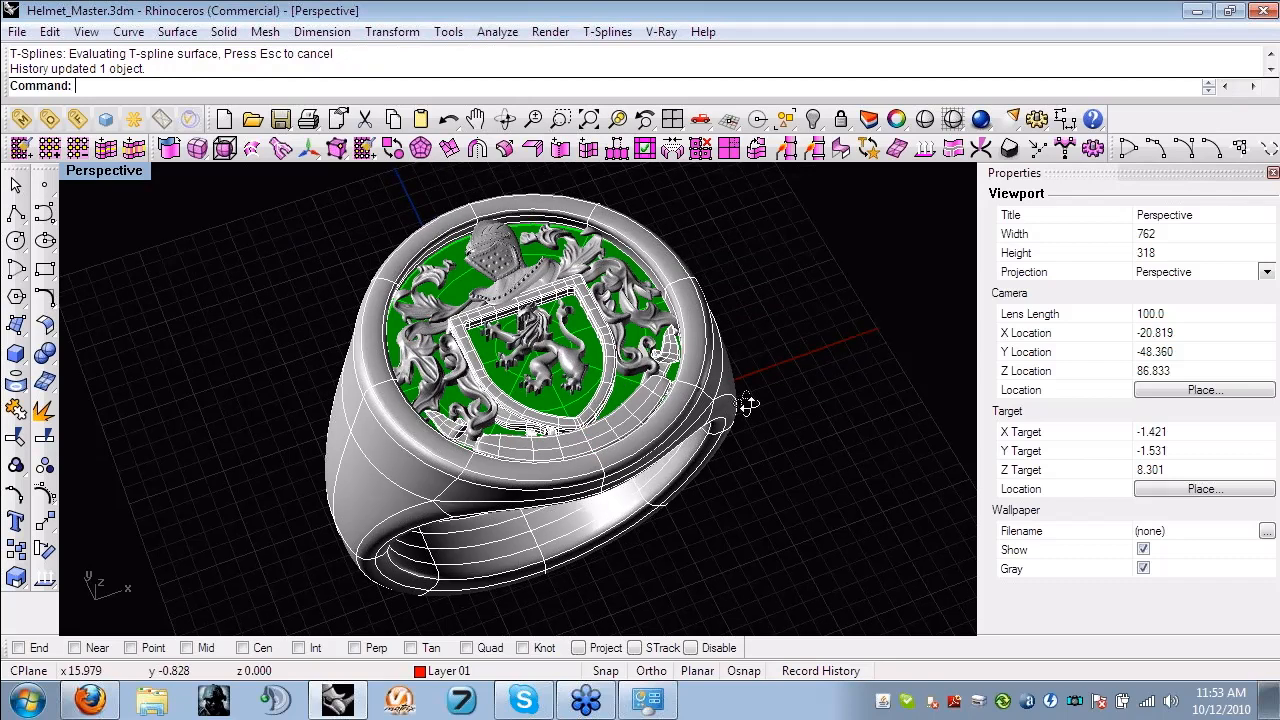
- Look over the finished crest ring and move the leaf scrollwork mesh beside the shield out of the ring top
{"action": "right_click_drag", "start_coordinate": [748, 403], "coordinate": [558, 362]}
{"action": "scroll", "coordinate": [558, 362], "scroll_direction": "up", "scroll_amount": 4}
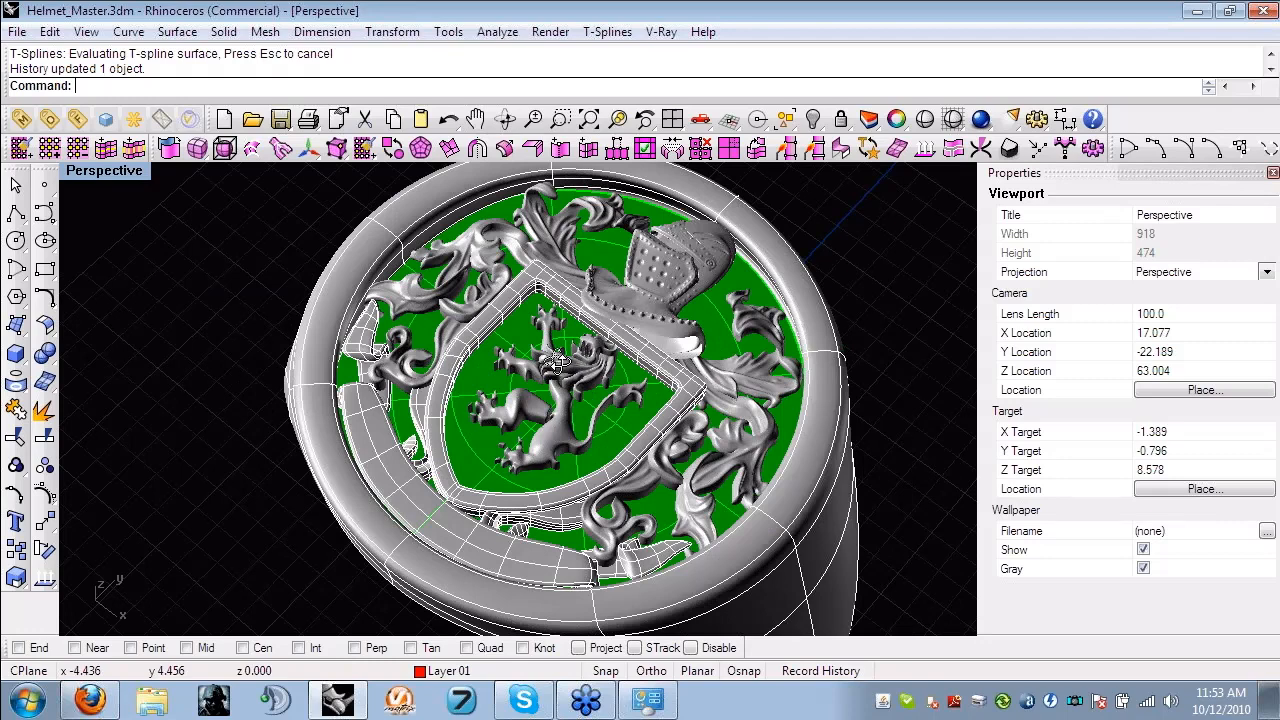
{"action": "right_click_drag", "start_coordinate": [557, 365], "coordinate": [630, 458]}
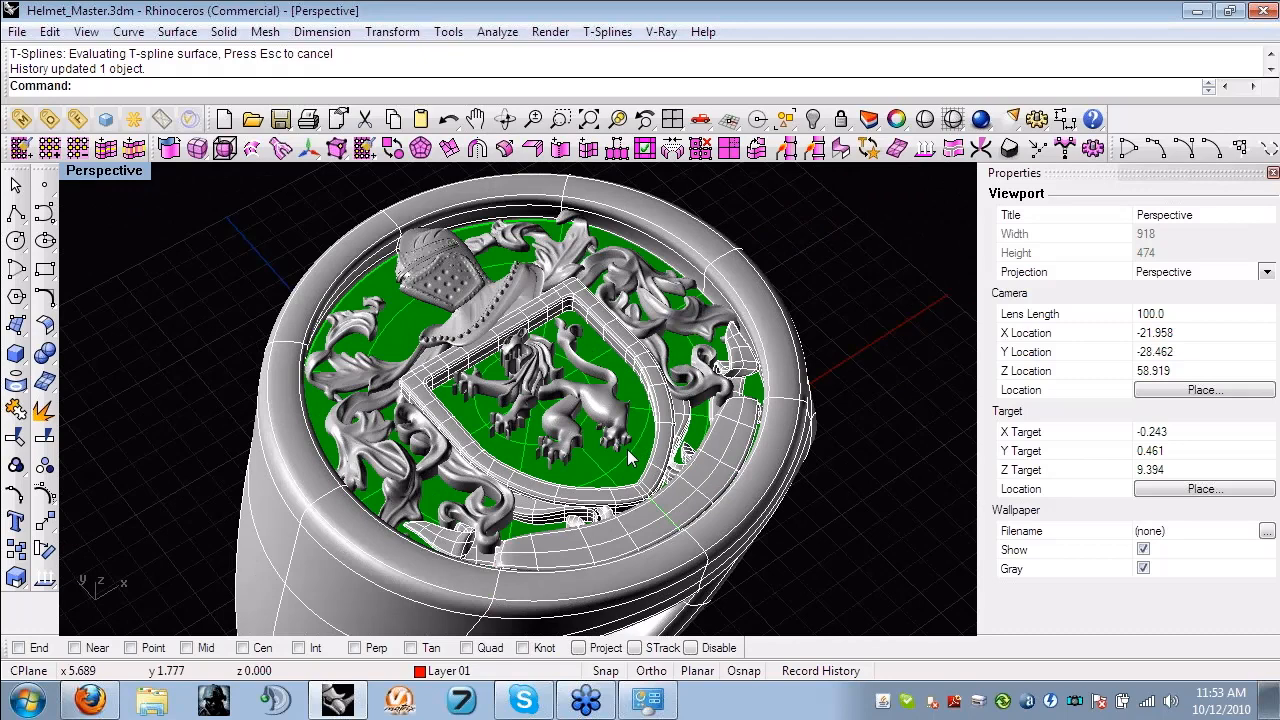
{"action": "right_click_drag", "start_coordinate": [667, 505], "coordinate": [613, 326]}
{"action": "left_click", "coordinate": [613, 326]}
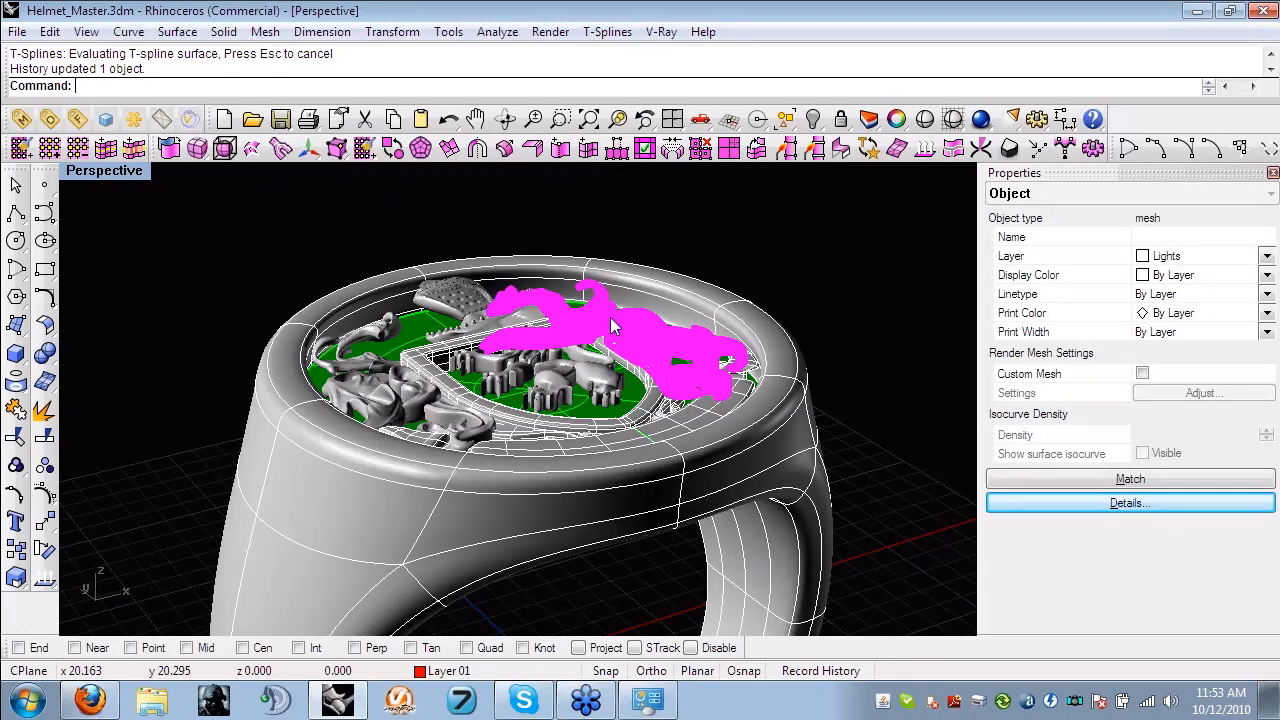
{"action": "left_click", "coordinate": [578, 224]}
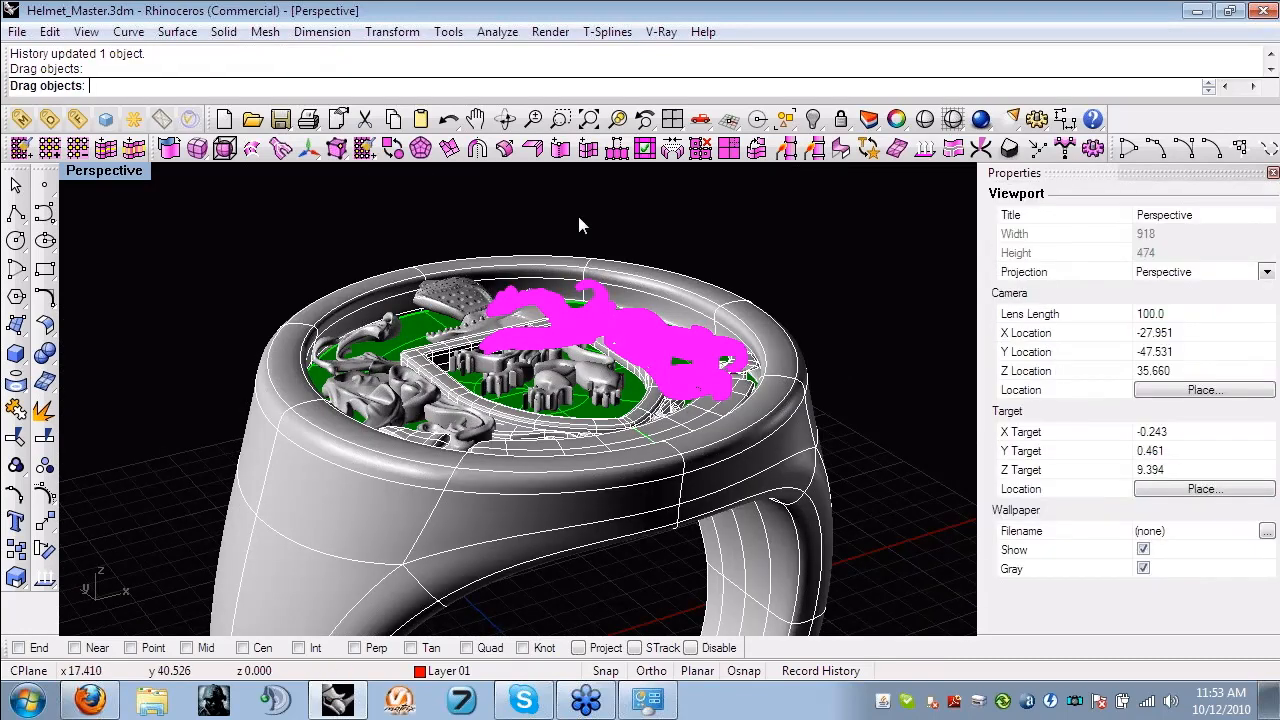
- Examine the sculpted detail of the separated leaf scrollwork mesh up close from different angles
{"action": "right_click_drag", "start_coordinate": [578, 218], "coordinate": [422, 446]}
{"action": "scroll", "coordinate": [421, 387], "scroll_direction": "up", "scroll_amount": 12}
{"action": "right_click_drag", "start_coordinate": [652, 441], "coordinate": [466, 358]}
{"action": "scroll", "coordinate": [431, 323], "scroll_direction": "down", "scroll_amount": 2}
{"action": "scroll", "coordinate": [442, 375], "scroll_direction": "down", "scroll_amount": 3}
{"action": "scroll", "coordinate": [464, 353], "scroll_direction": "up", "scroll_amount": 2}
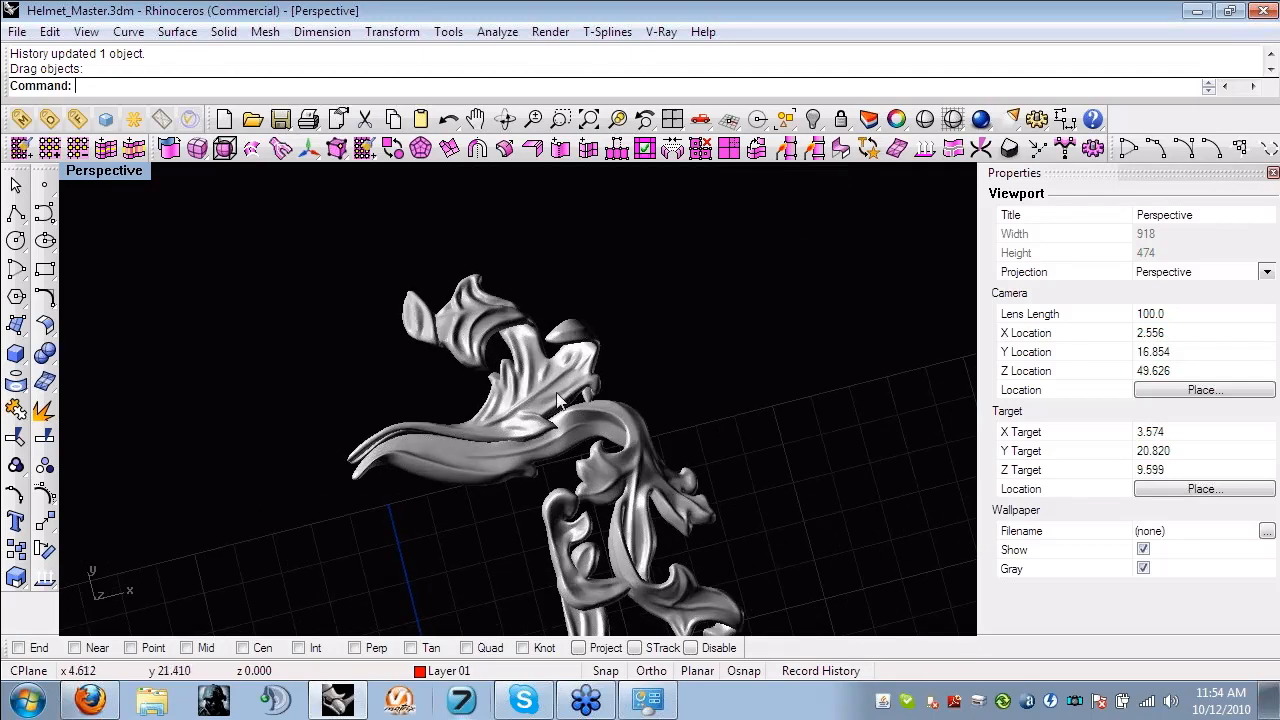
- Undo the last move of the leaf scrollwork mesh and clear the selection
{"action": "right_click_drag", "start_coordinate": [508, 487], "coordinate": [452, 437]}
{"action": "scroll", "coordinate": [457, 484], "scroll_direction": "up", "scroll_amount": 5}
{"action": "right_click_drag", "start_coordinate": [457, 484], "coordinate": [482, 473], "text": "shift"}
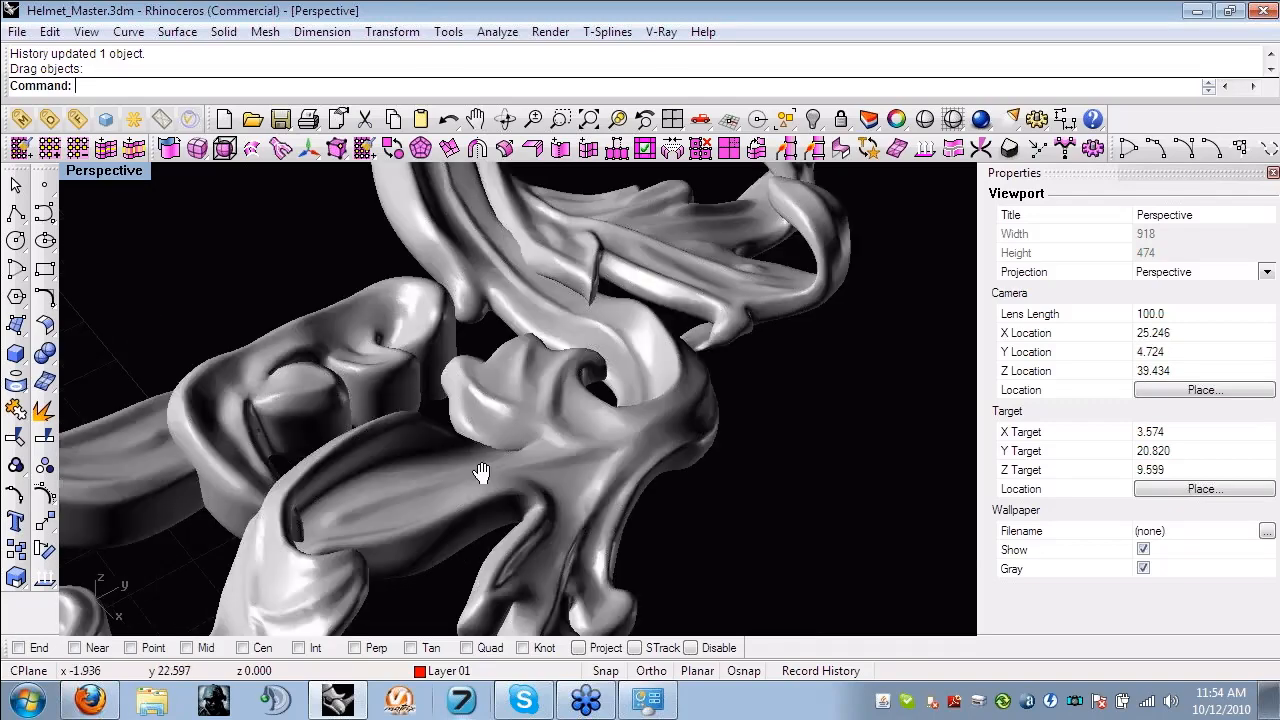
{"action": "right_click_drag", "start_coordinate": [481, 473], "coordinate": [612, 310]}
{"action": "scroll", "coordinate": [707, 428], "scroll_direction": "down", "scroll_amount": 6}
{"action": "scroll", "coordinate": [659, 425], "scroll_direction": "down", "scroll_amount": 5}
{"action": "scroll", "coordinate": [683, 338], "scroll_direction": "up", "scroll_amount": 4}
{"action": "key", "text": "ctrl+z"}
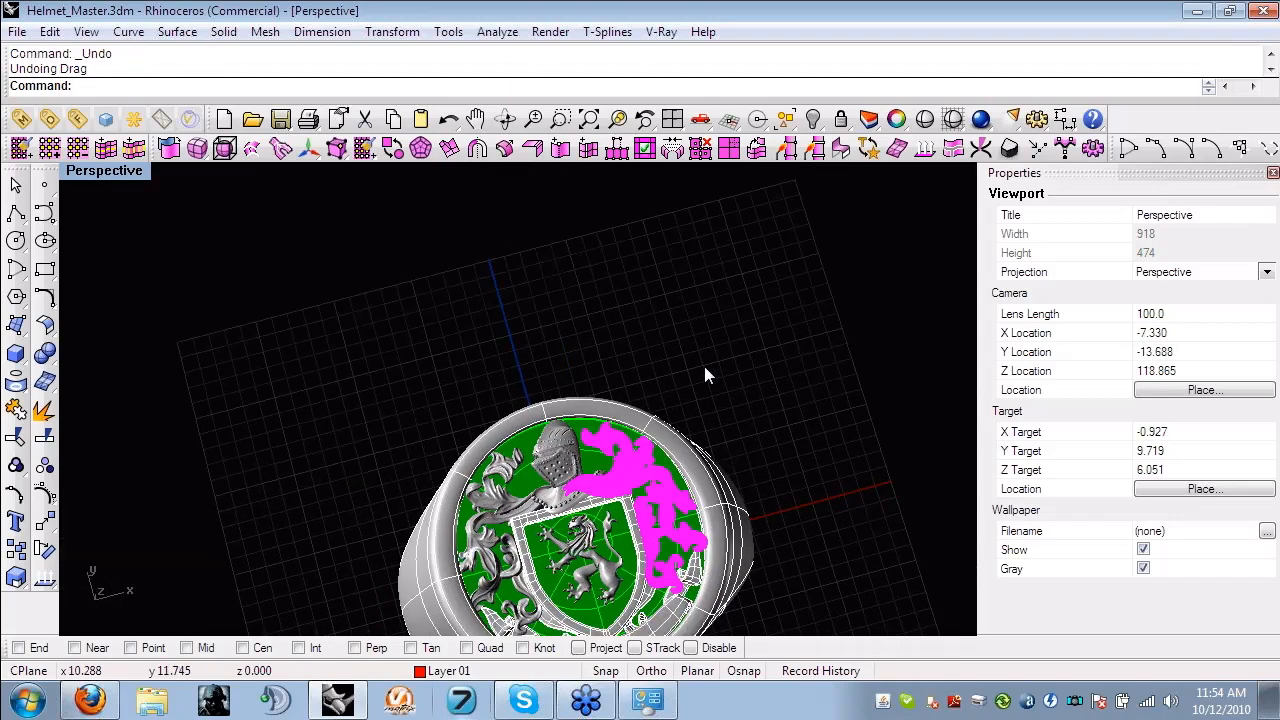
{"action": "left_click", "coordinate": [705, 368]}
- Examine the assembled crest ring, its relief and its band from above and from the front
{"action": "right_click_drag", "start_coordinate": [740, 513], "coordinate": [652, 366], "text": "shift"}
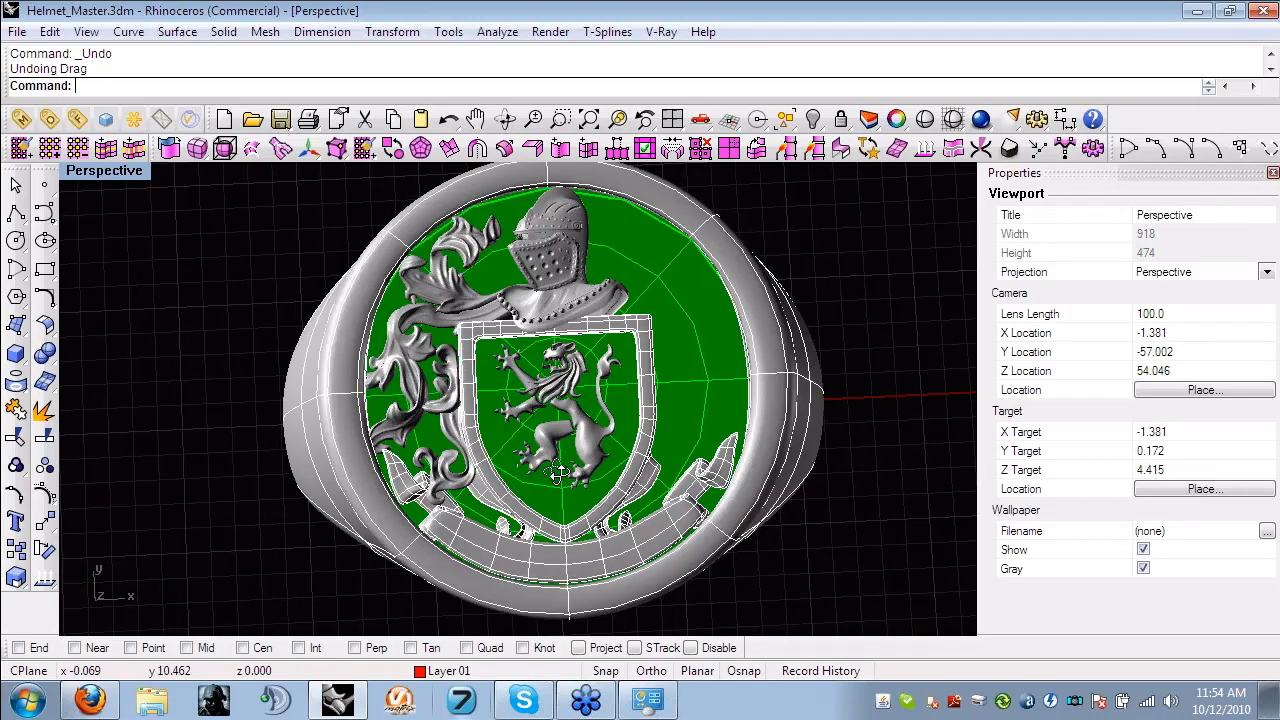
{"action": "right_click_drag", "start_coordinate": [557, 474], "coordinate": [612, 374]}
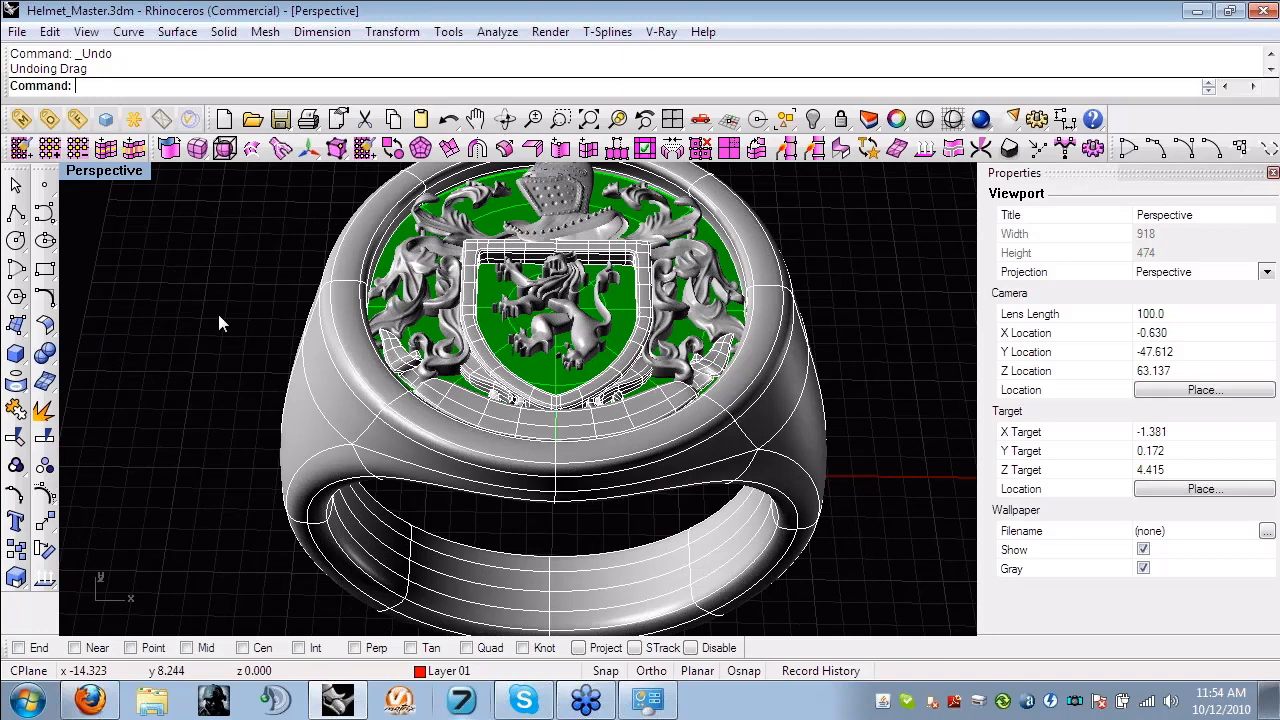
{"action": "right_click_drag", "start_coordinate": [218, 314], "coordinate": [241, 359]}
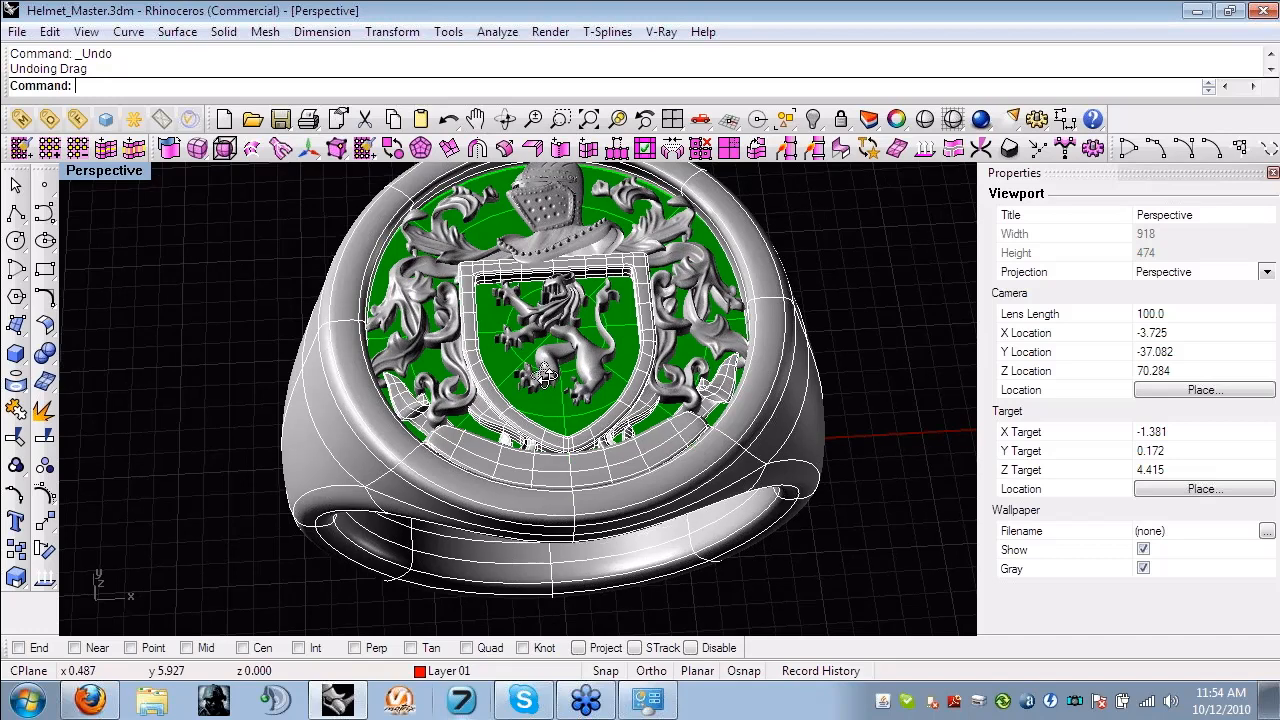
{"action": "right_click_drag", "start_coordinate": [545, 377], "coordinate": [893, 360]}
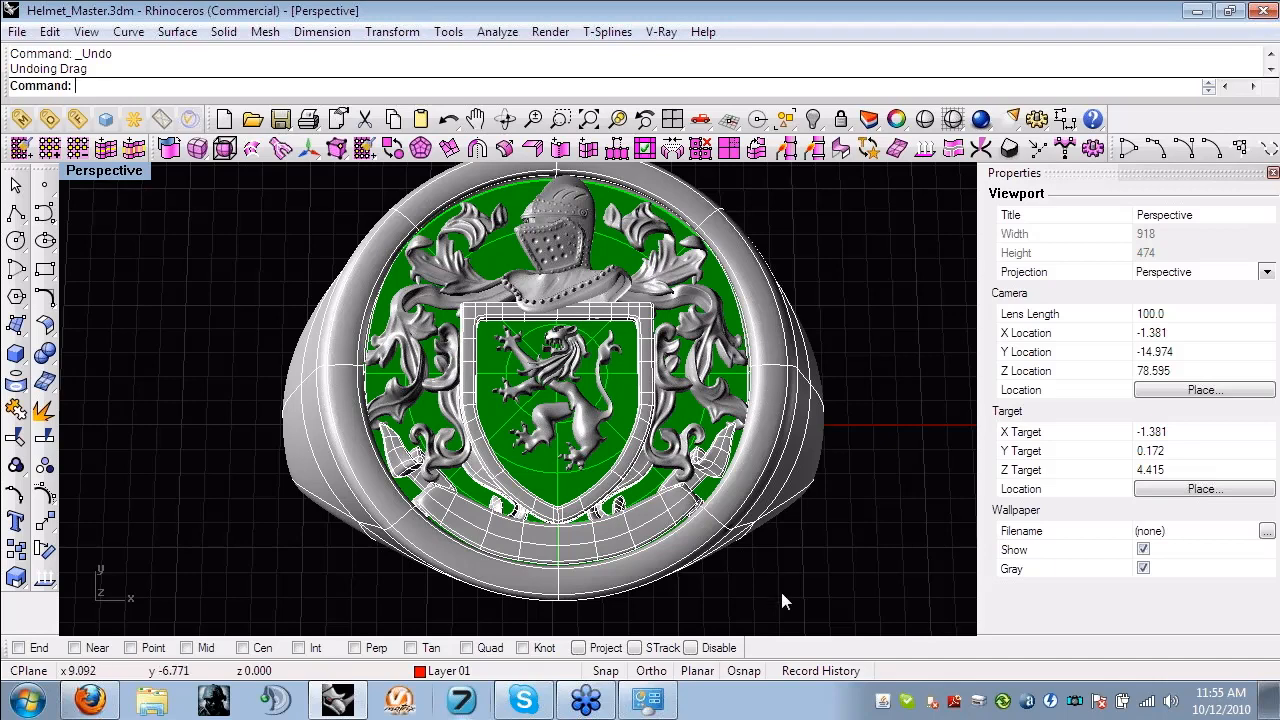
{"action": "right_click_drag", "start_coordinate": [715, 408], "coordinate": [715, 404]}
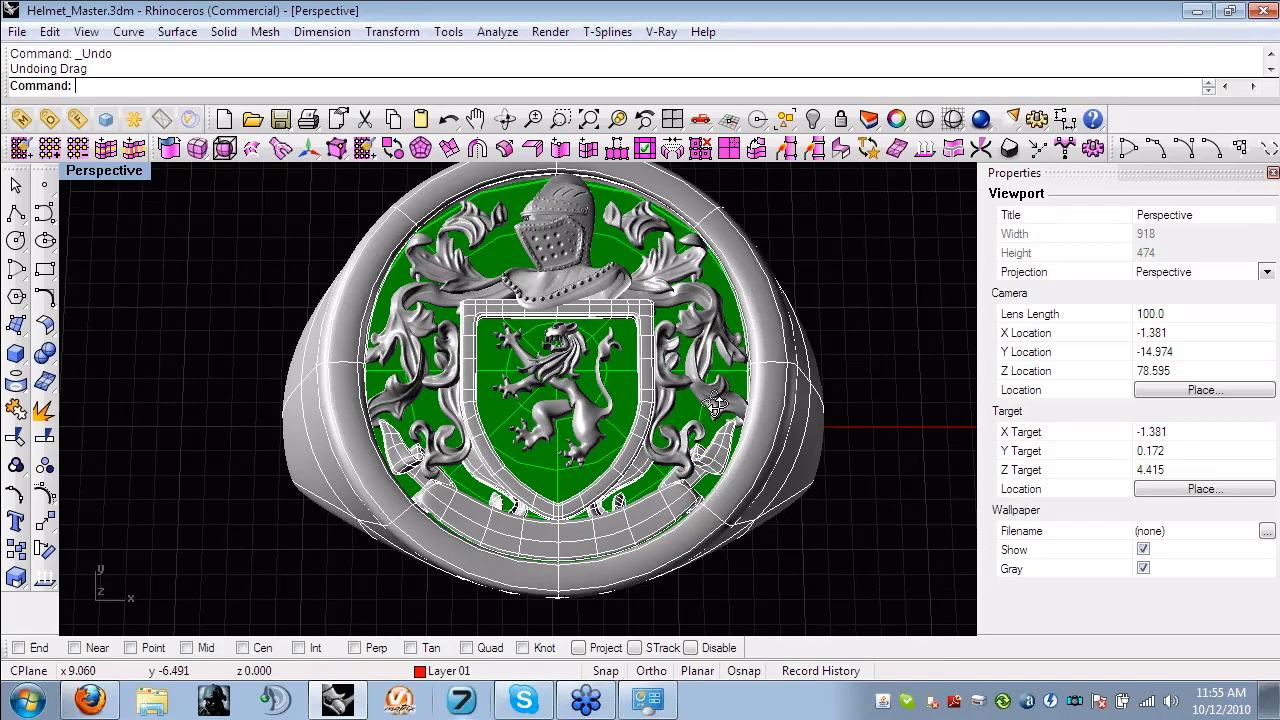
{"action": "right_click_drag", "start_coordinate": [715, 404], "coordinate": [587, 487]}
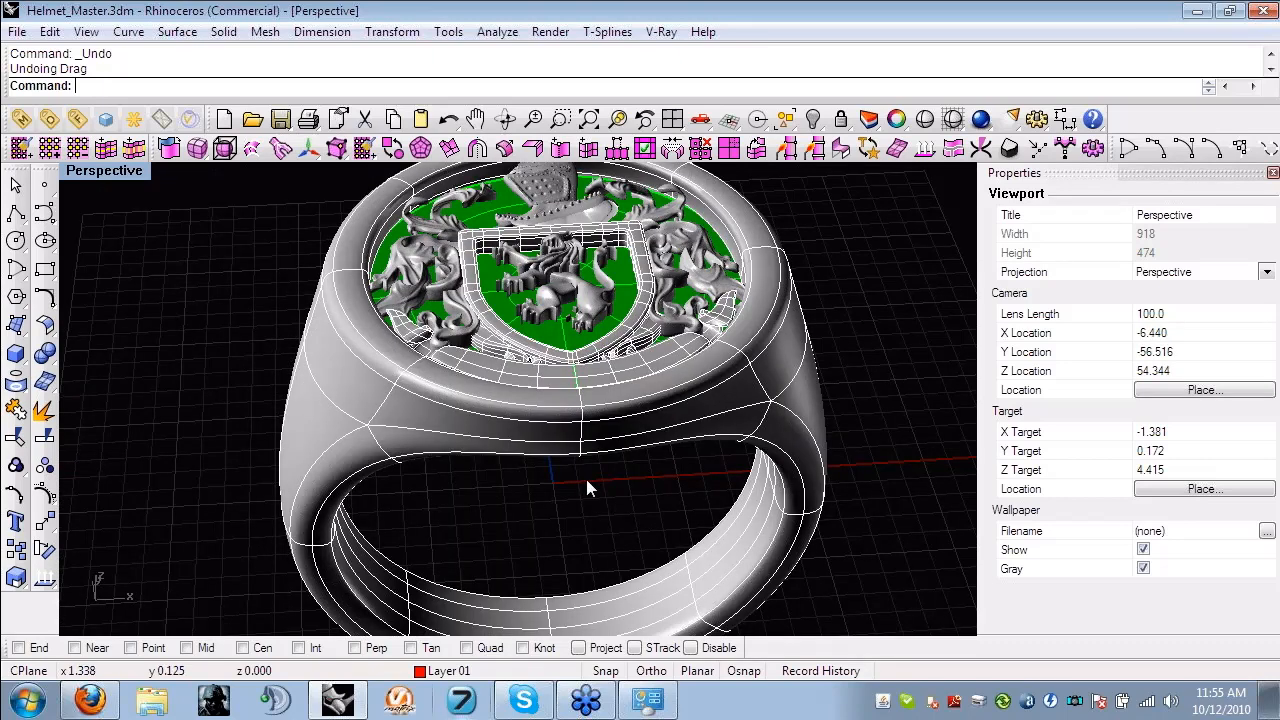
{"action": "right_click_drag", "start_coordinate": [586, 486], "coordinate": [508, 506]}
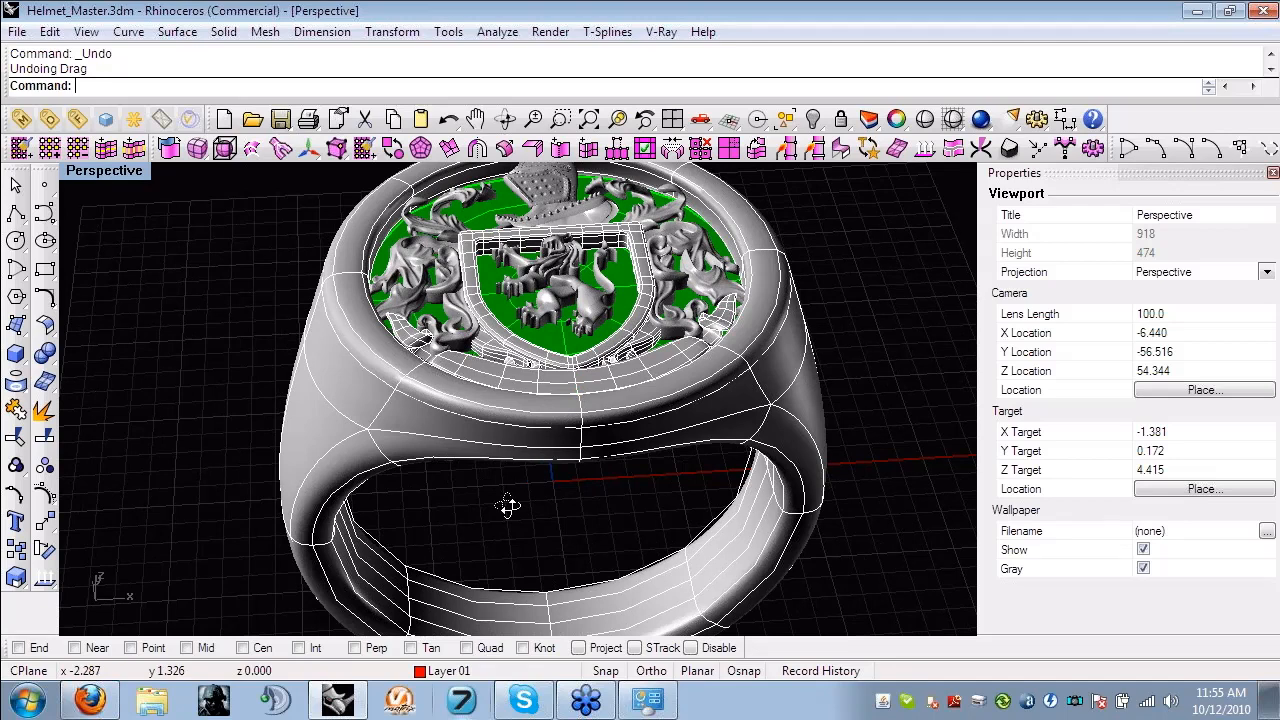
{"action": "right_click_drag", "start_coordinate": [508, 506], "coordinate": [460, 700]}
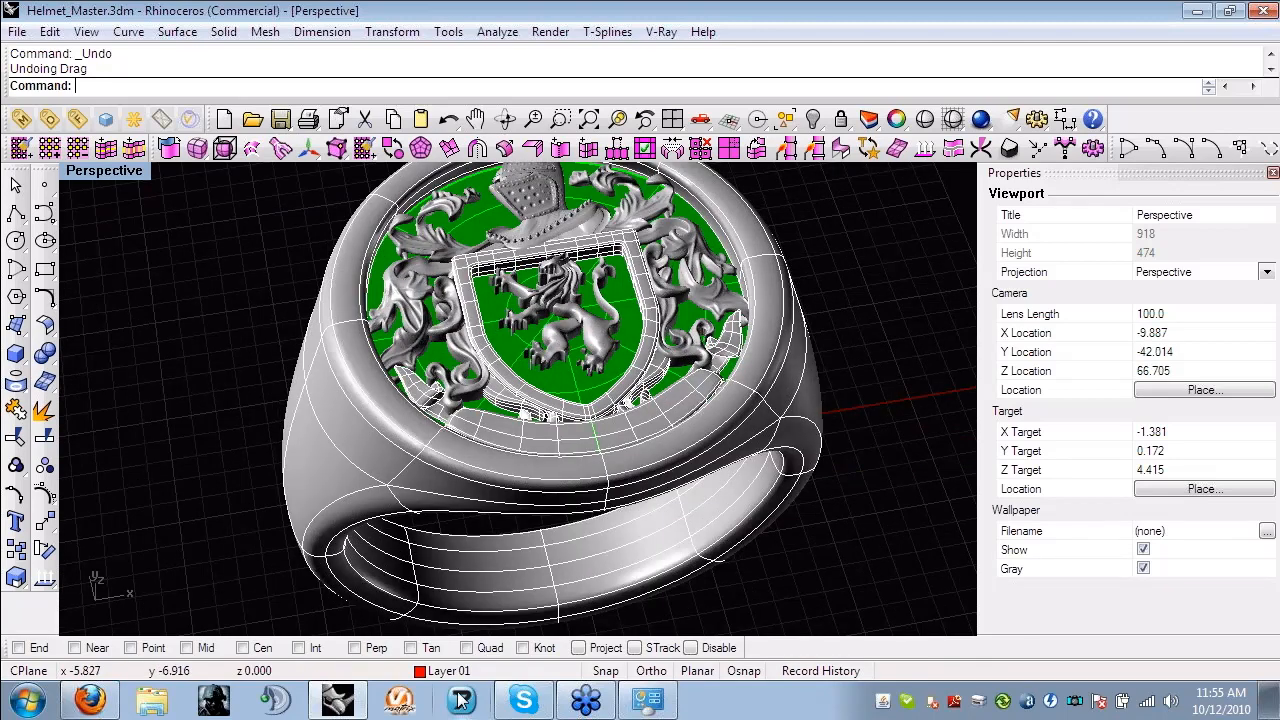
{"action": "scroll", "coordinate": [512, 418], "scroll_direction": "down", "scroll_amount": 2}
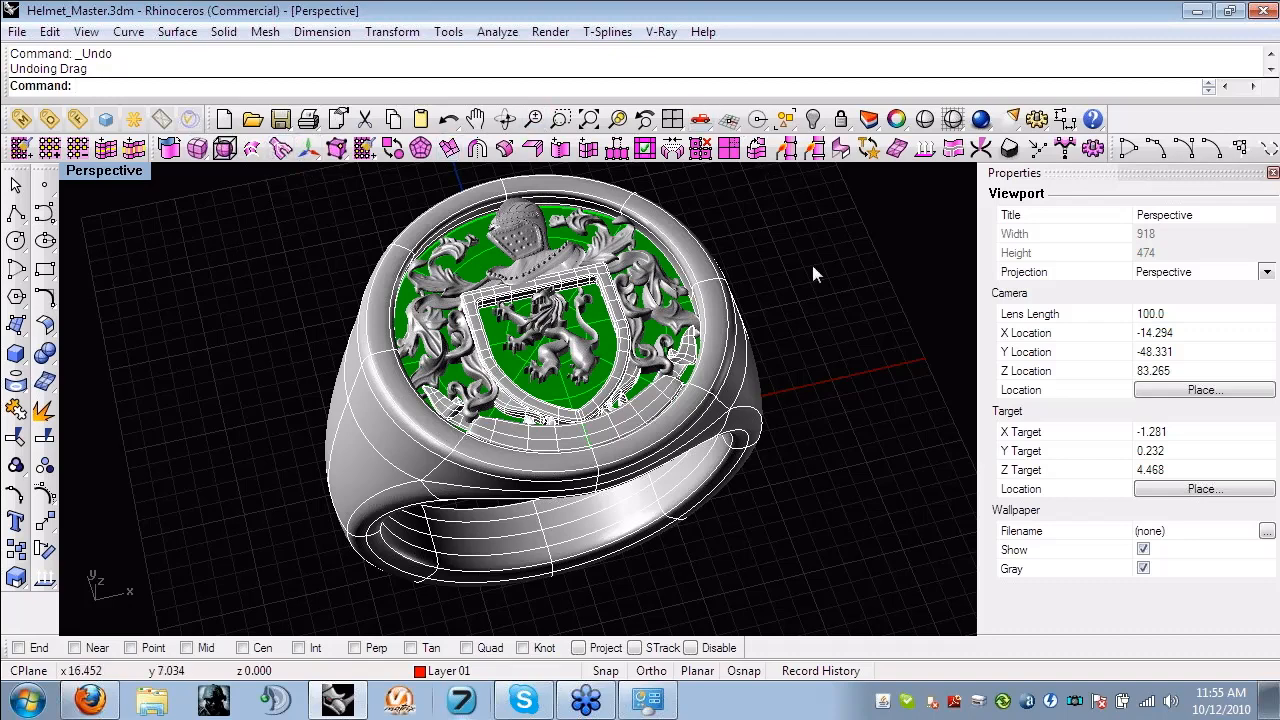
{"action": "right_click_drag", "start_coordinate": [795, 313], "coordinate": [843, 330]}
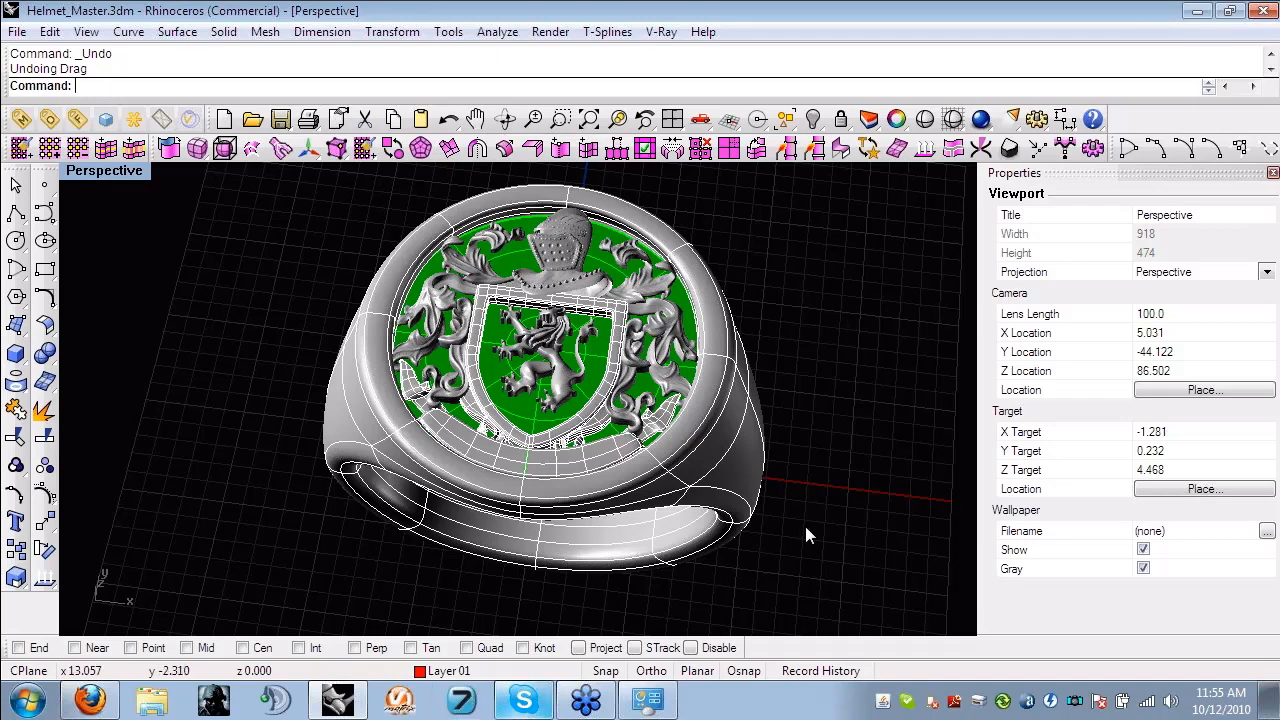
{"action": "right_click_drag", "start_coordinate": [279, 446], "coordinate": [252, 414]}
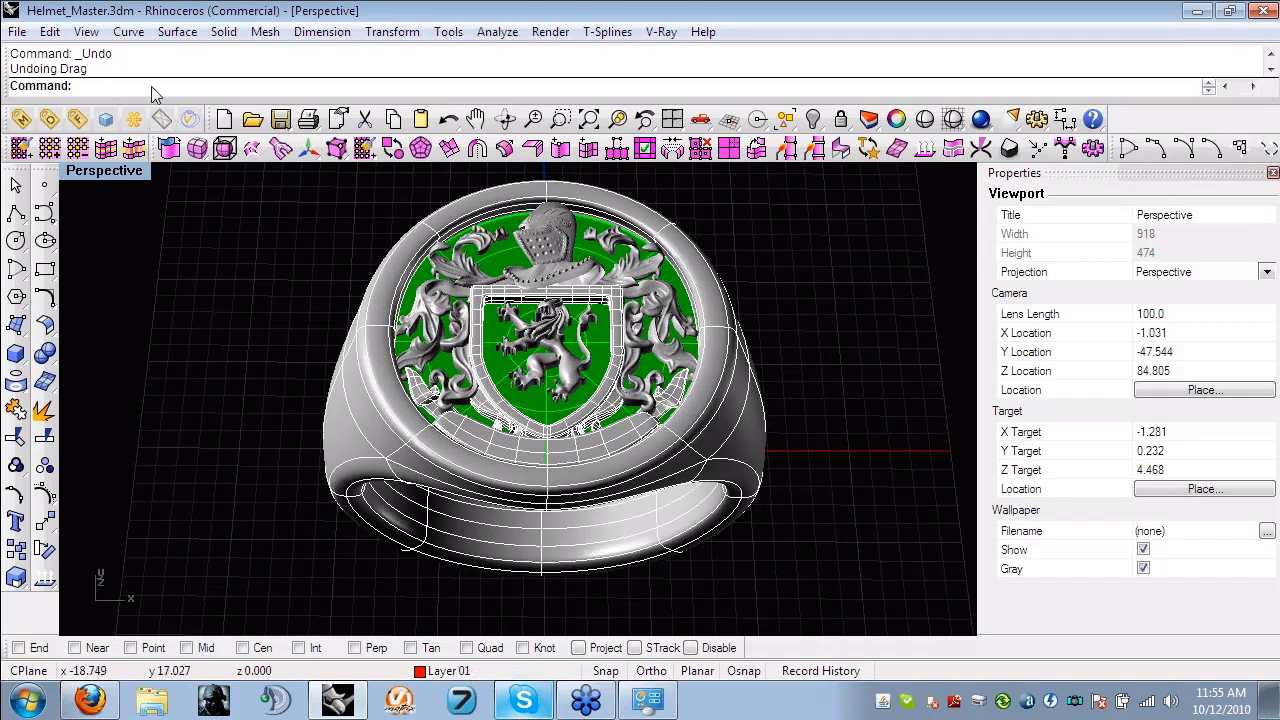
- Run the Toolbar command, list the toolbars in the TSplines collection, and close the dialog
{"action": "type", "text": "Toolbar"}
{"action": "key", "text": "Return"}
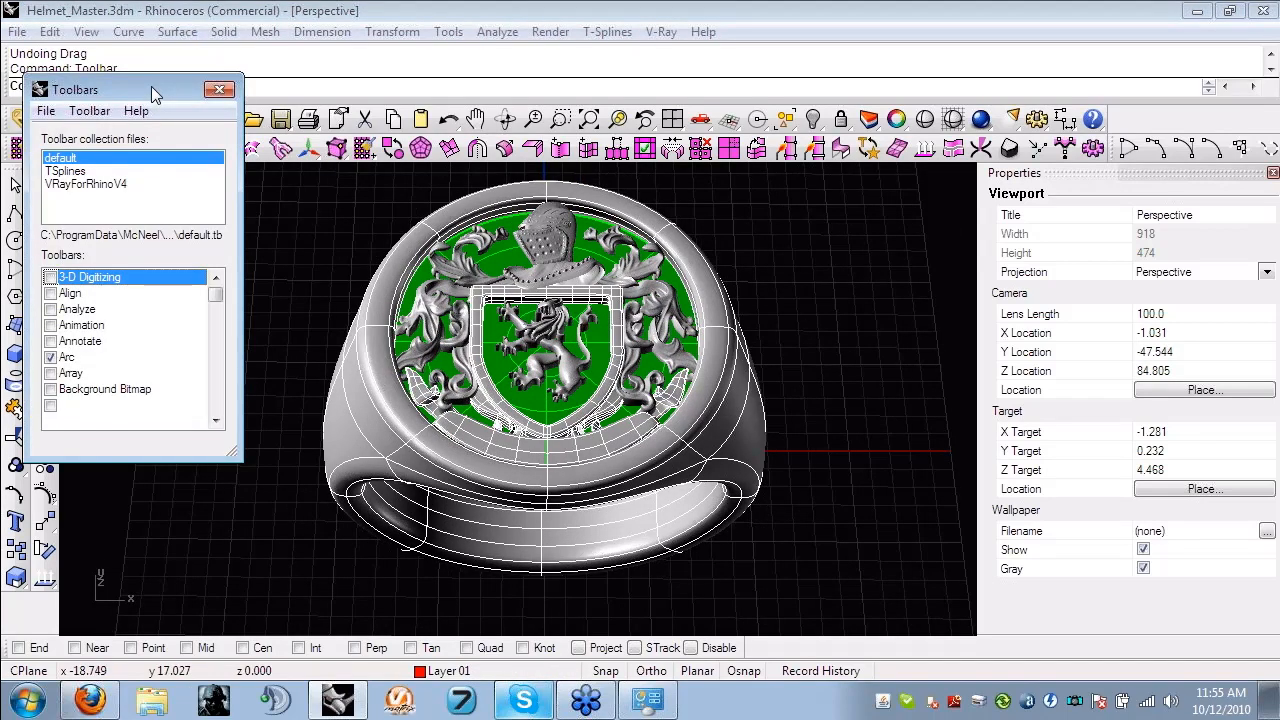
{"action": "left_click", "coordinate": [65, 172]}
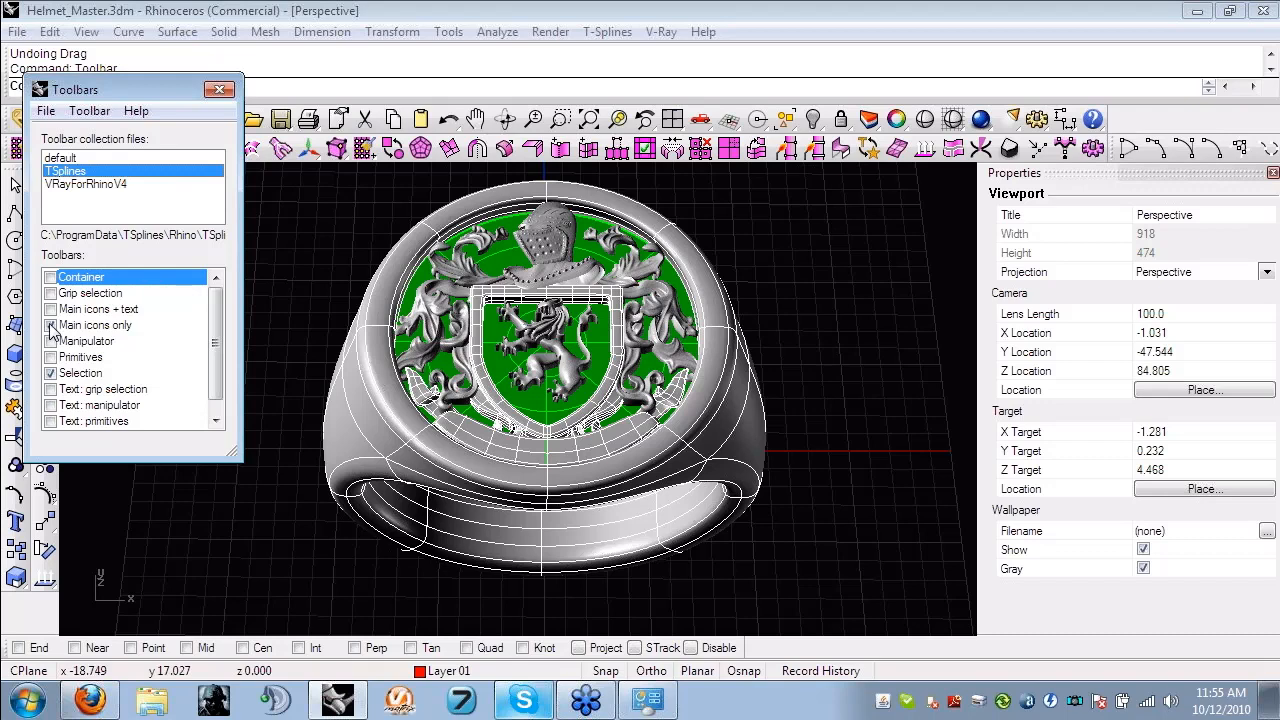
{"action": "left_click", "coordinate": [219, 89]}
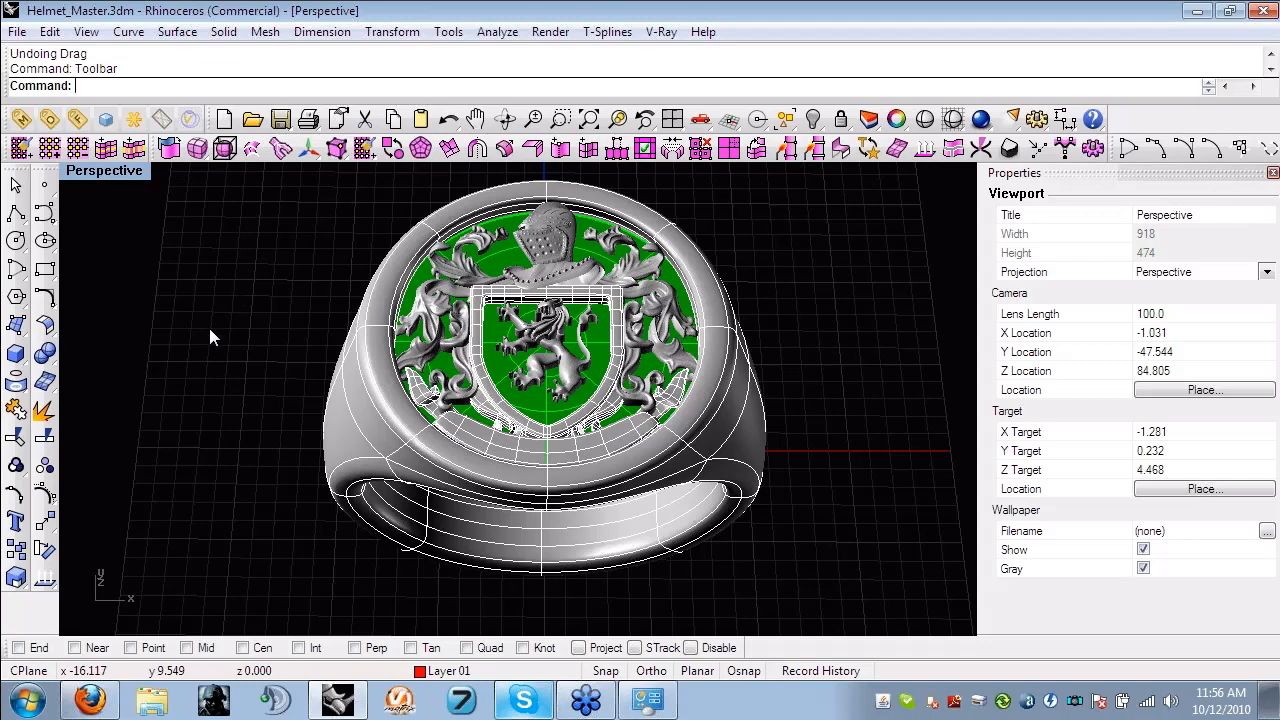
- Turn on the T-Splines translate manipulator in edge mode and select the edge loop just below the ring's top rim
{"action": "right_click_drag", "start_coordinate": [333, 389], "coordinate": [402, 361]}
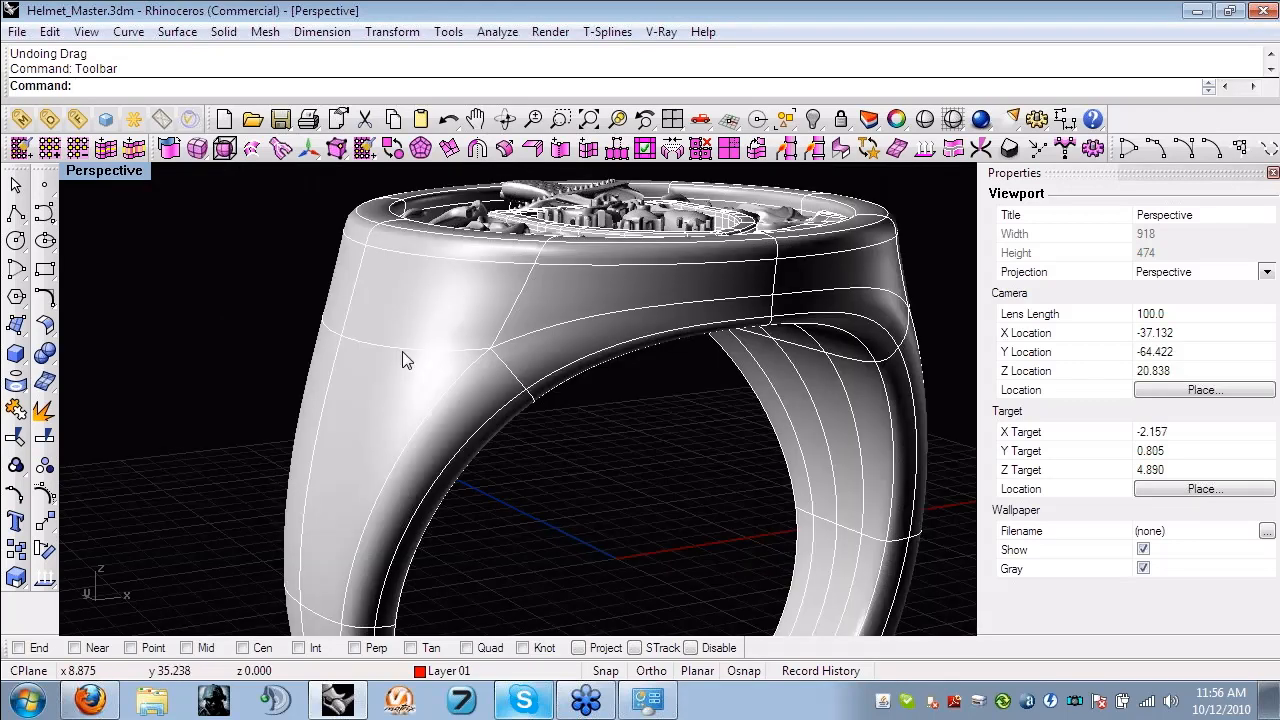
{"action": "scroll", "coordinate": [402, 351], "scroll_direction": "up", "scroll_amount": 4}
{"action": "type", "text": "S"}
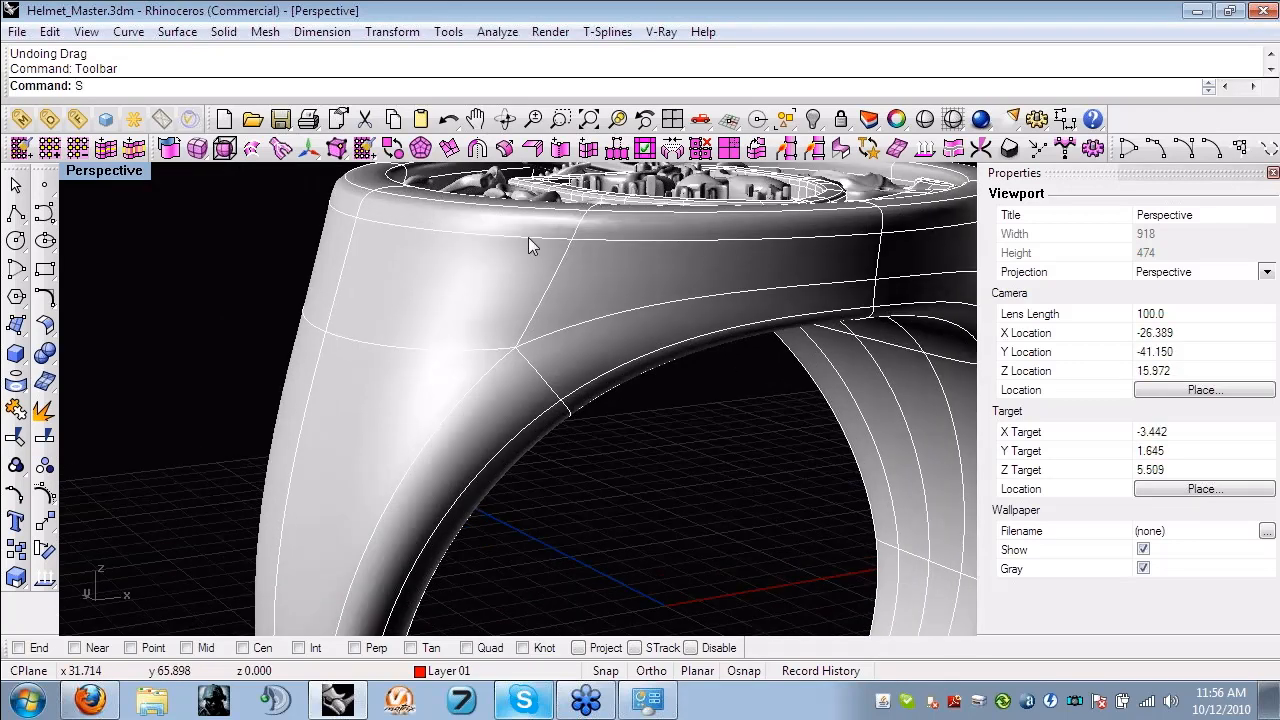
{"action": "key", "text": "Return"}
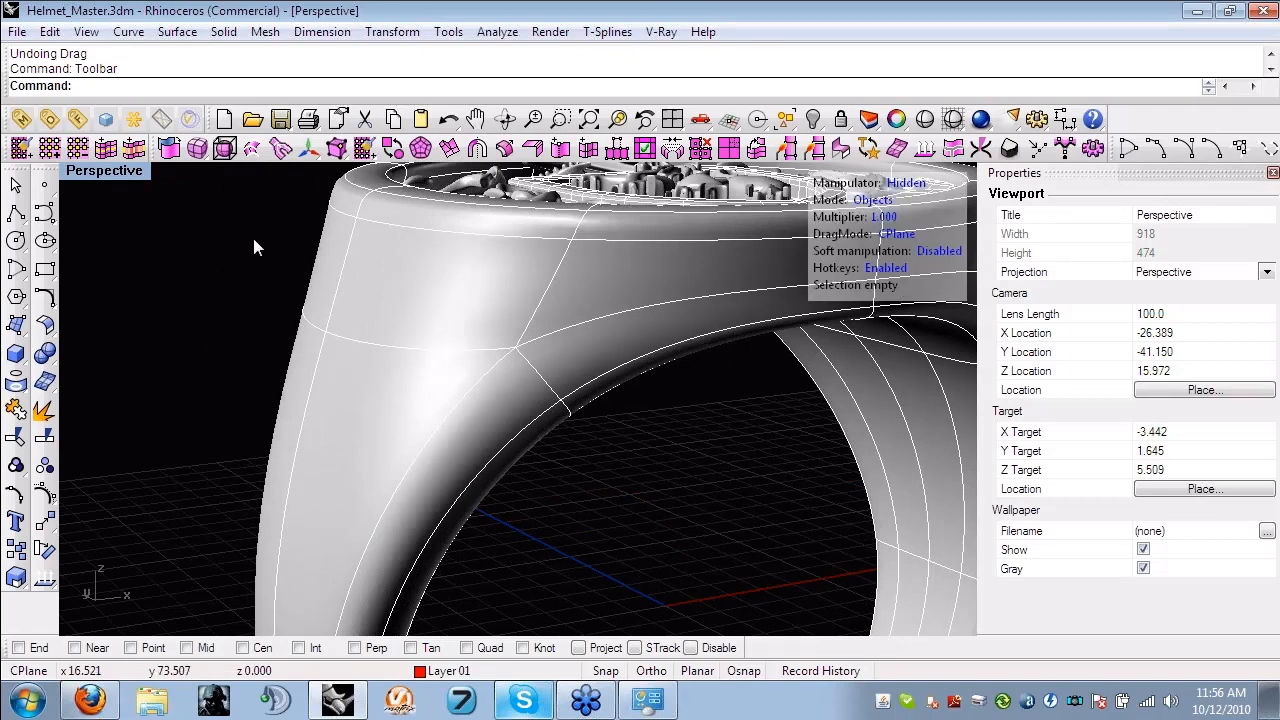
{"action": "left_click", "coordinate": [914, 185]}
{"action": "key", "text": "s"}
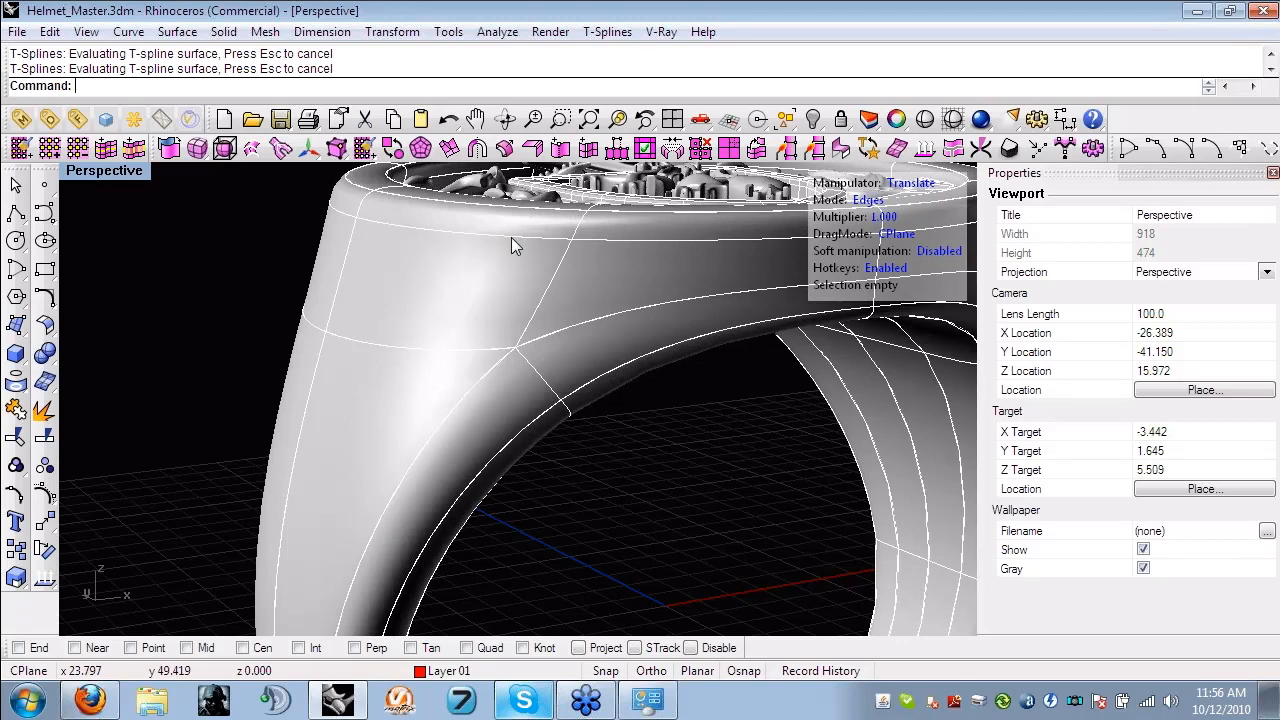
{"action": "left_click", "coordinate": [511, 240]}
{"action": "double_click", "coordinate": [511, 242]}
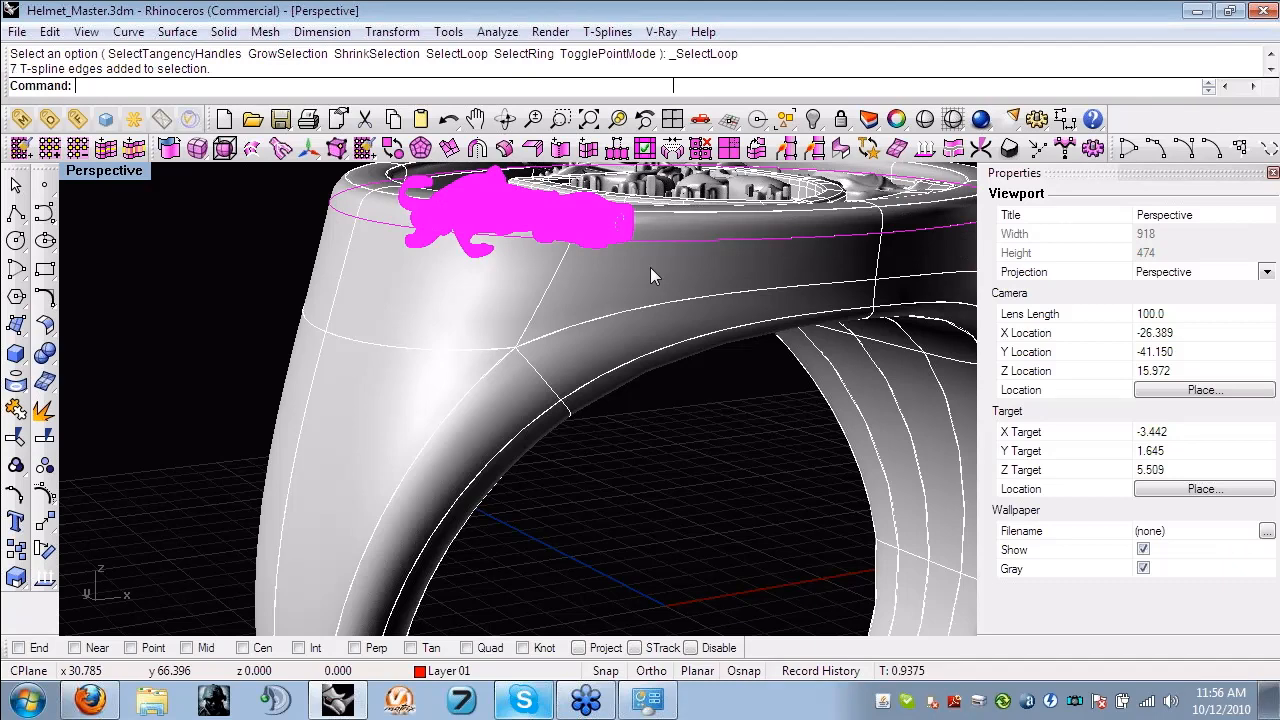
- Delete T-spline edges crossing the shield frame's side and top bar, choosing the T-spline edge where it overlaps the mesh
{"action": "right_click_drag", "start_coordinate": [650, 267], "coordinate": [615, 360]}
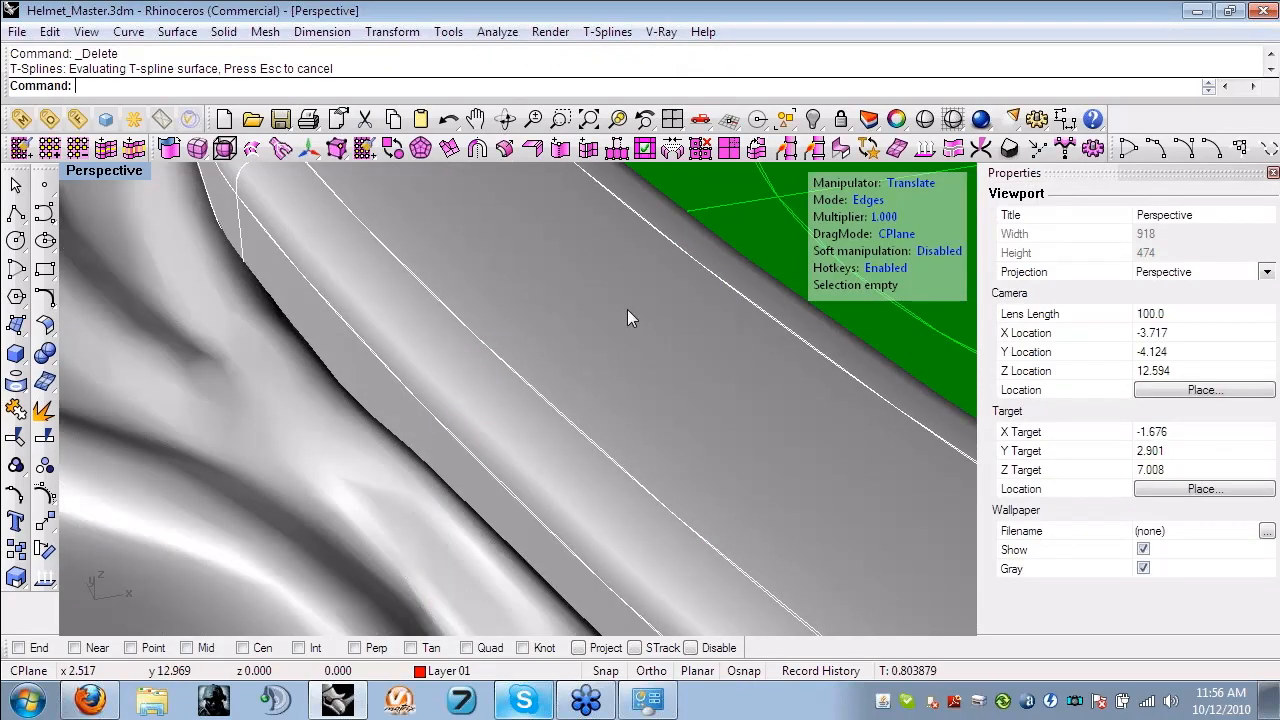
{"action": "scroll", "coordinate": [519, 367], "scroll_direction": "down", "scroll_amount": 3}
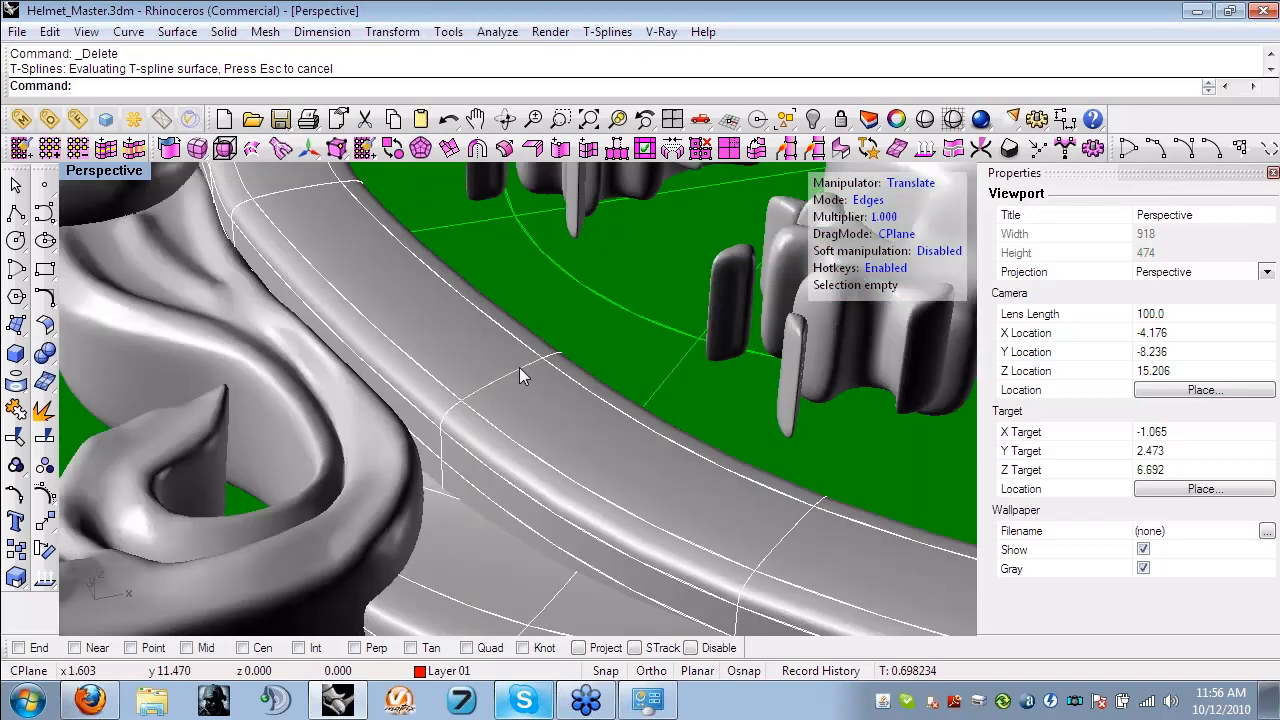
{"action": "left_click_drag", "start_coordinate": [519, 367], "coordinate": [679, 459]}
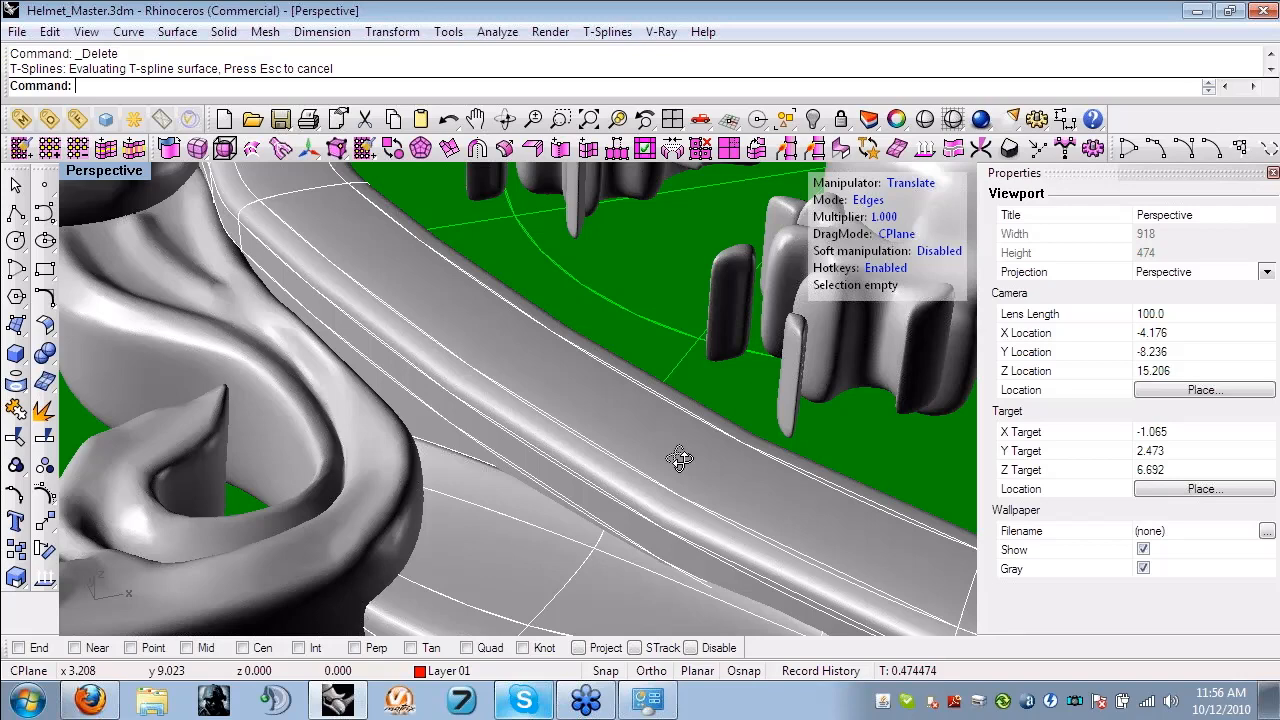
{"action": "left_click", "coordinate": [555, 283]}
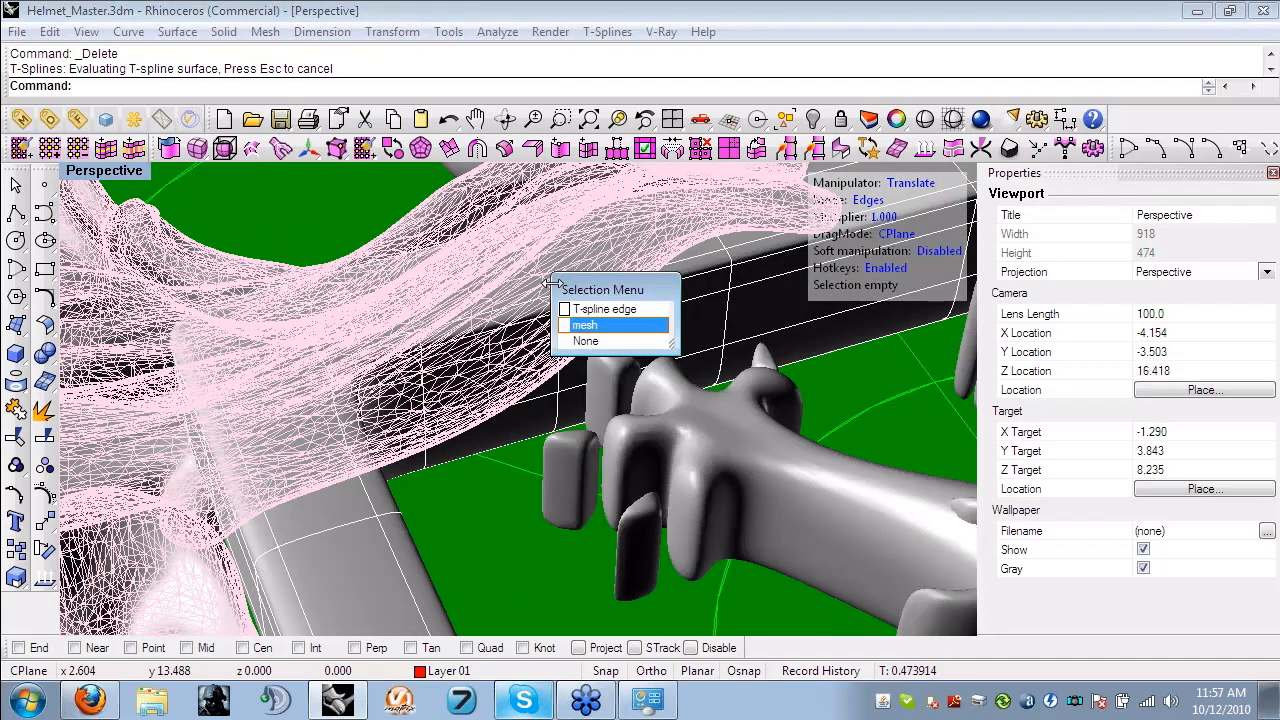
{"action": "left_click", "coordinate": [603, 309]}
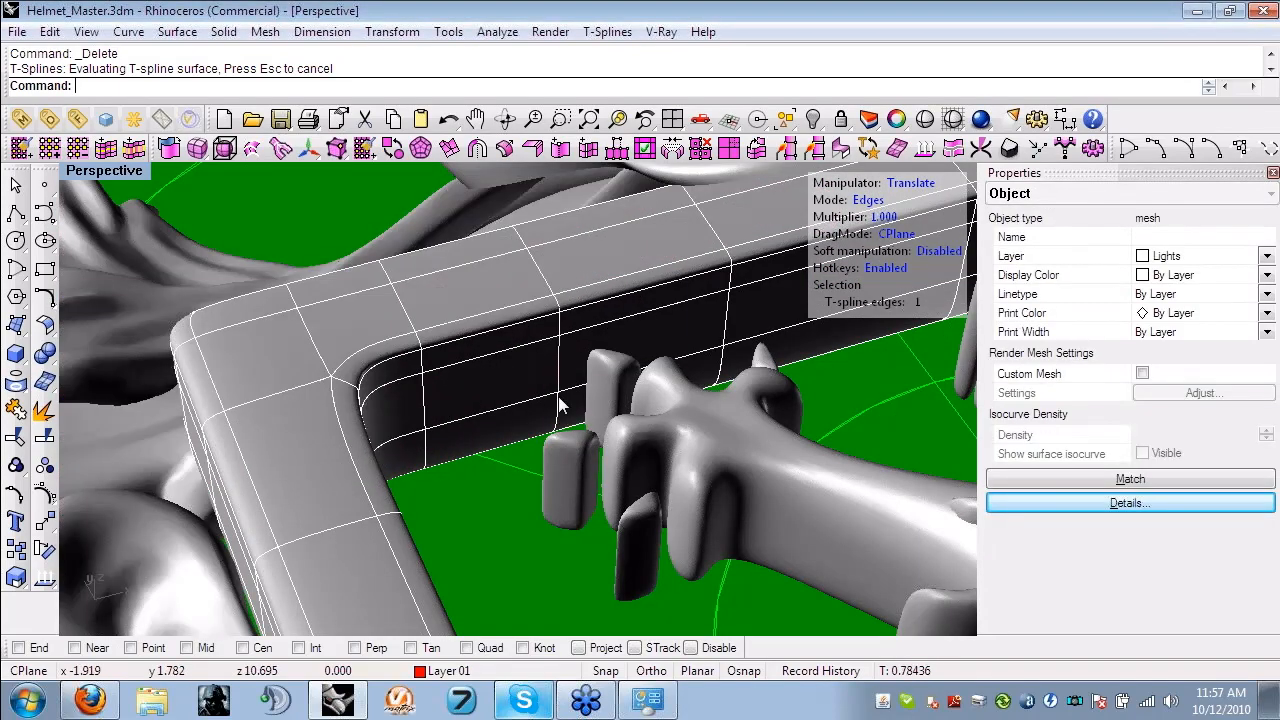
{"action": "key", "text": "Delete"}
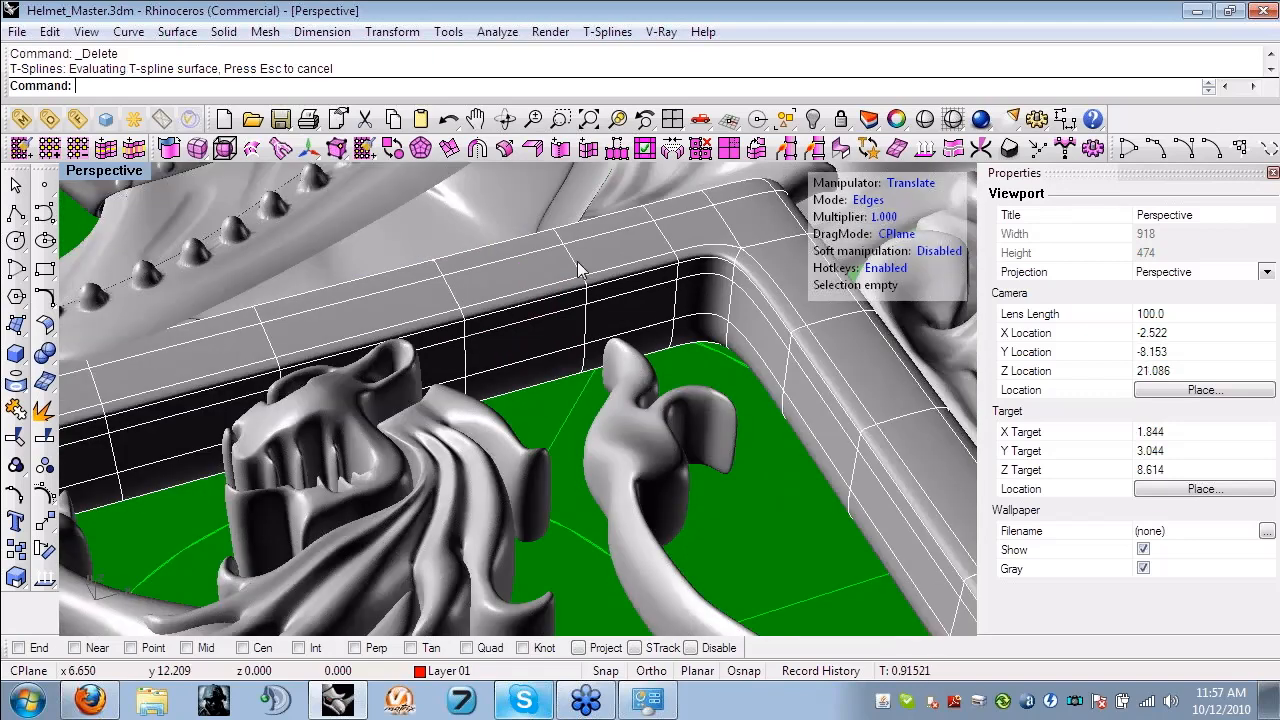
{"action": "scroll", "coordinate": [630, 335], "scroll_direction": "up", "scroll_amount": 4}
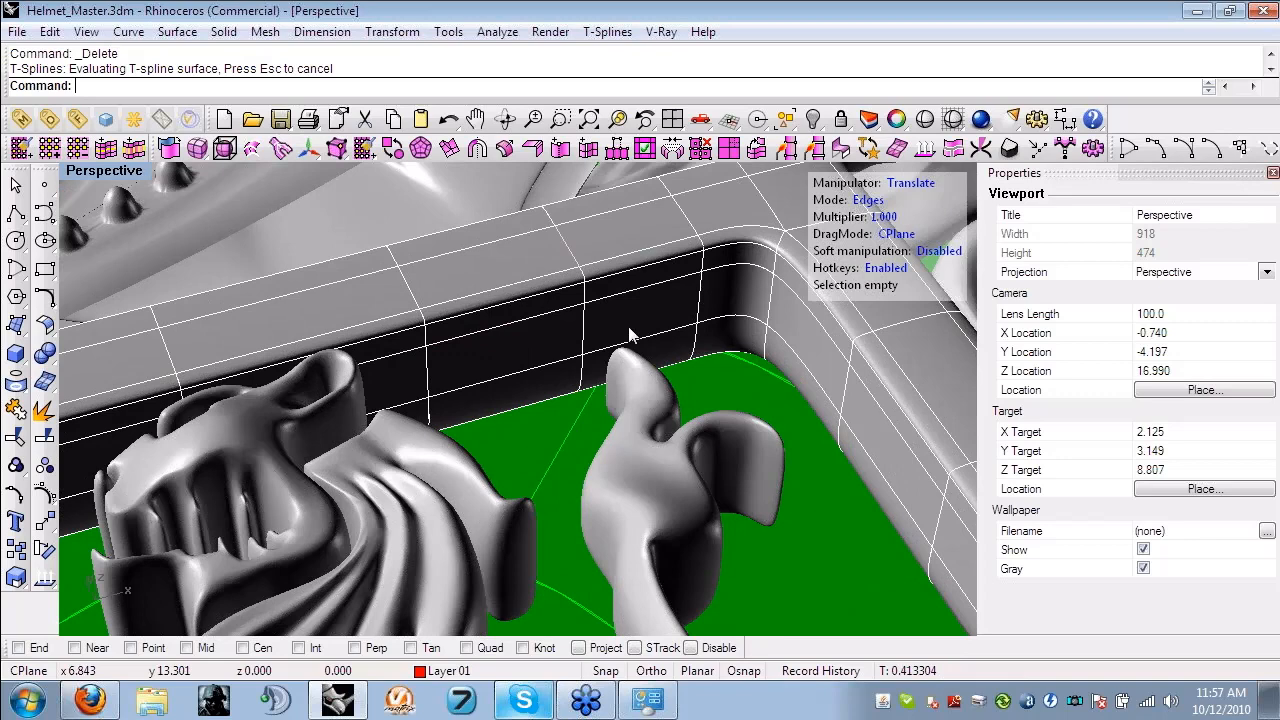
{"action": "double_click", "coordinate": [582, 343]}
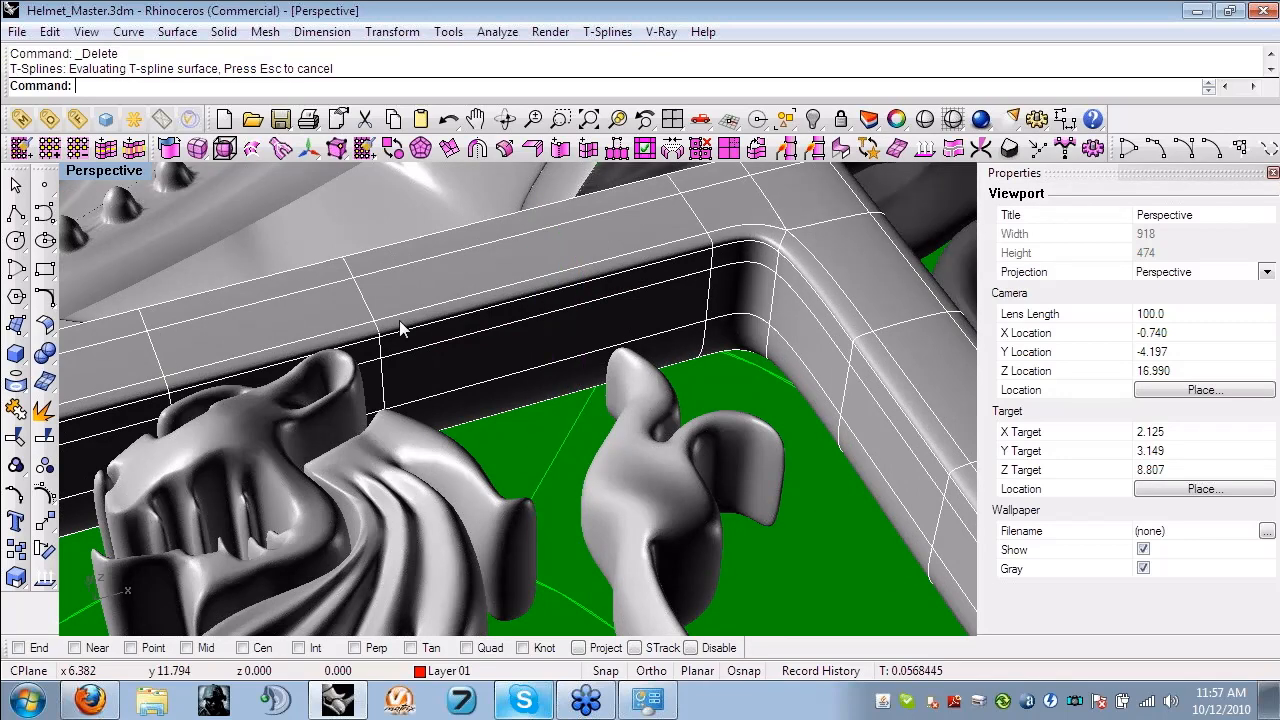
- Select T-spline edge loops, including the one along the banner below the shield, and clear the selection
{"action": "right_click_drag", "start_coordinate": [400, 323], "coordinate": [593, 289]}
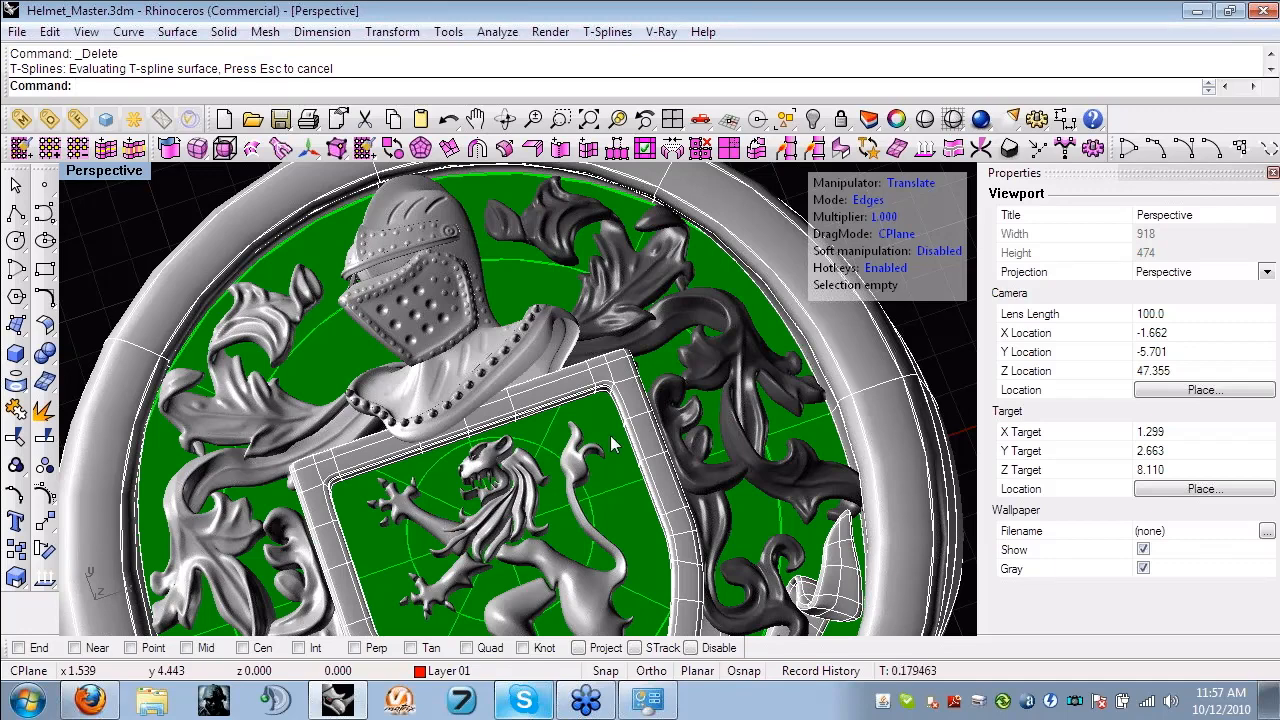
{"action": "right_click_drag", "start_coordinate": [610, 435], "coordinate": [696, 465], "text": "shift"}
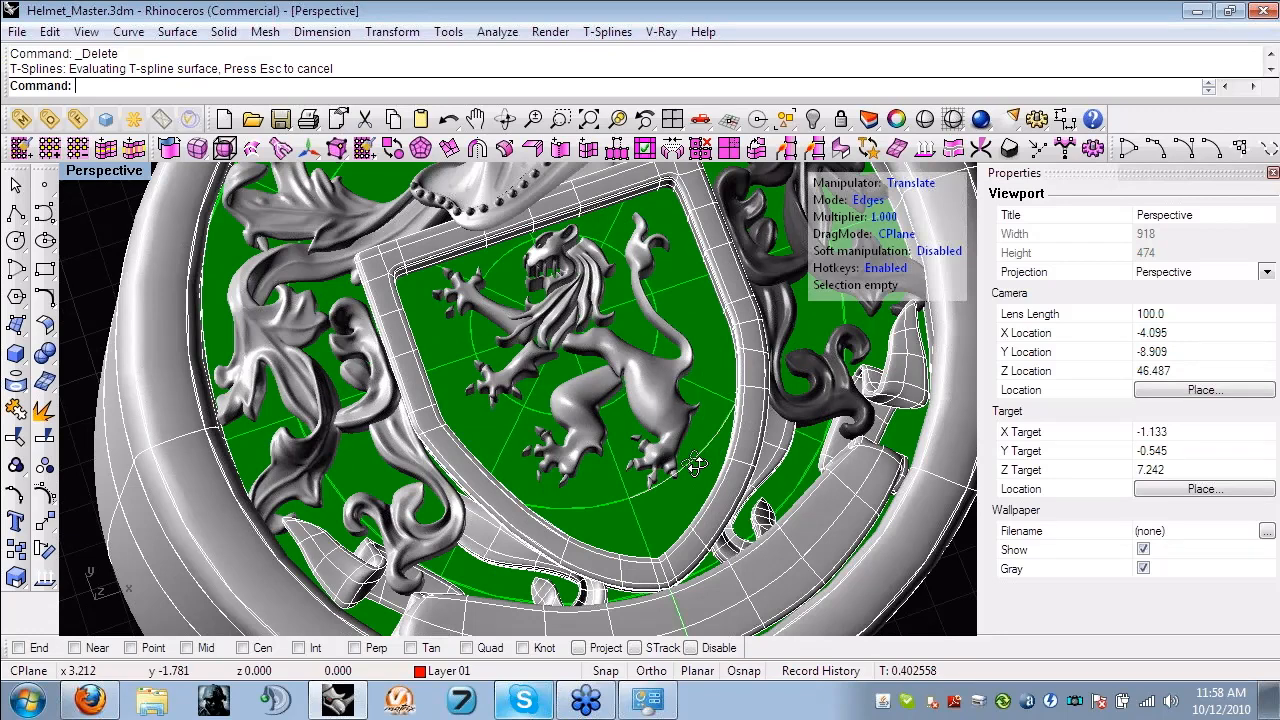
{"action": "right_click_drag", "start_coordinate": [696, 465], "coordinate": [722, 490]}
{"action": "double_click", "coordinate": [427, 420]}
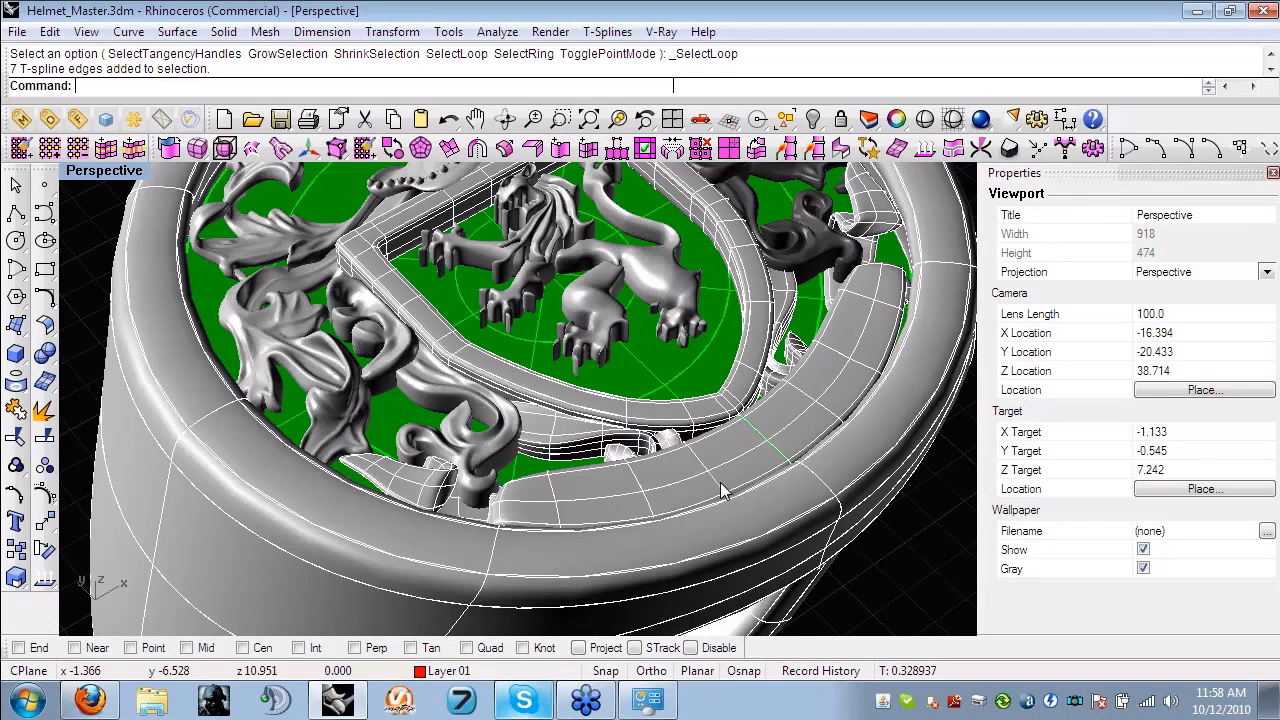
{"action": "double_click", "coordinate": [757, 462]}
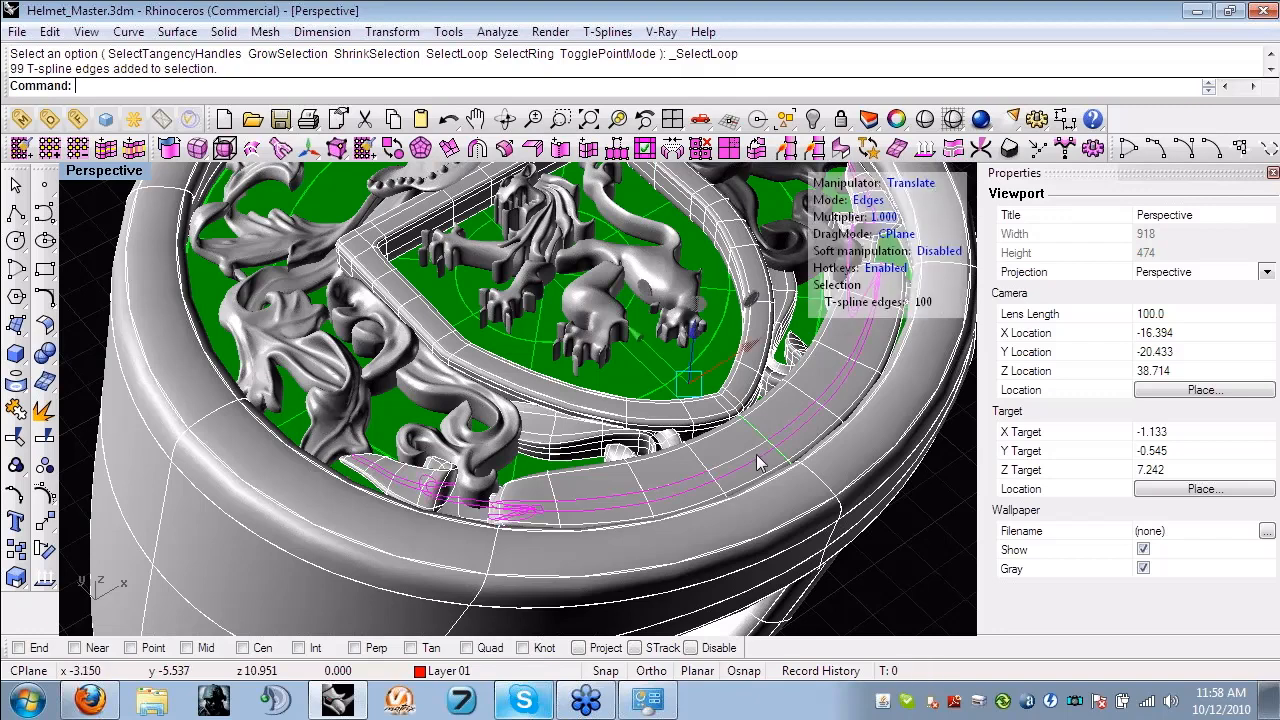
{"action": "right_click_drag", "start_coordinate": [757, 462], "coordinate": [327, 364]}
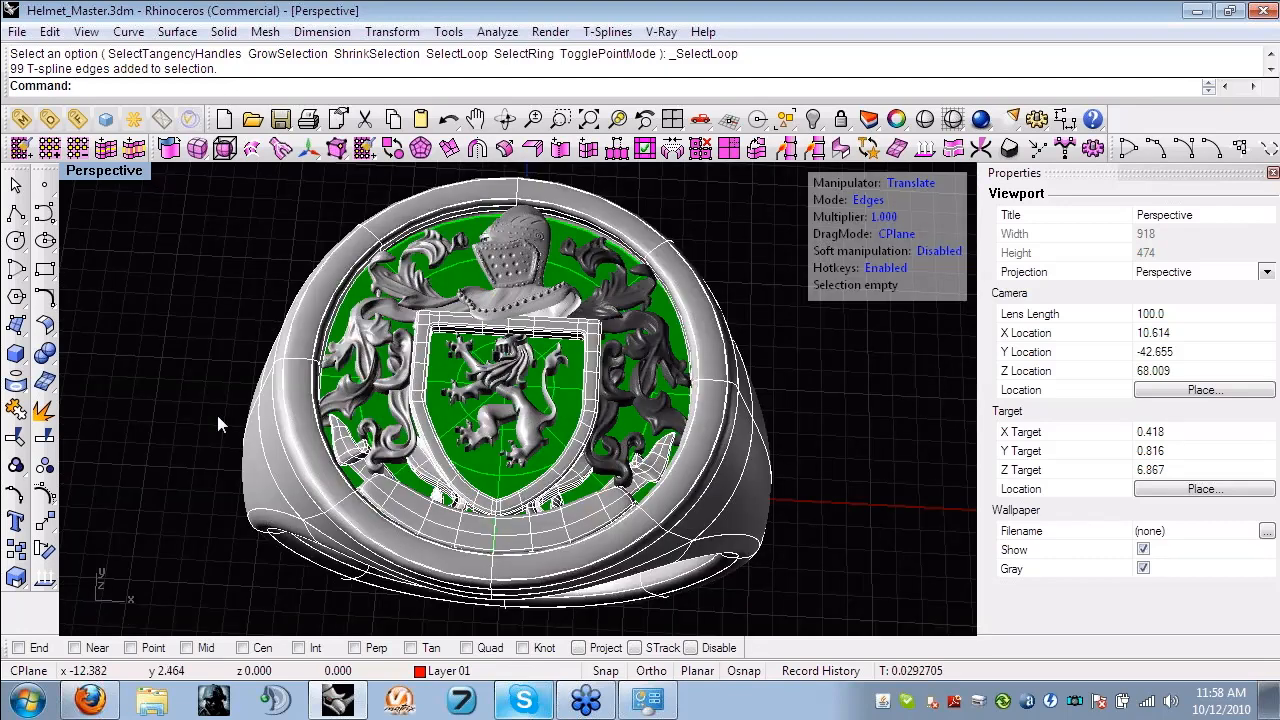
{"action": "right_click_drag", "start_coordinate": [217, 415], "coordinate": [236, 466]}
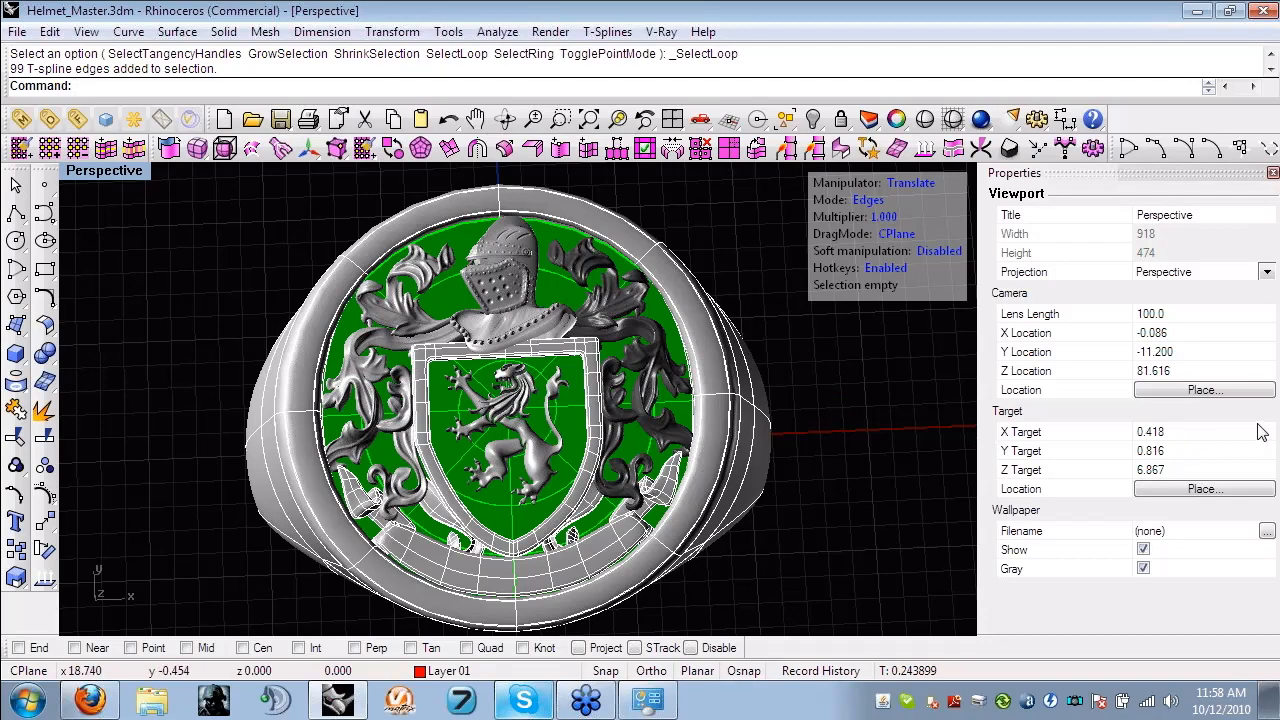
{"action": "right_click_drag", "start_coordinate": [849, 485], "coordinate": [850, 484]}
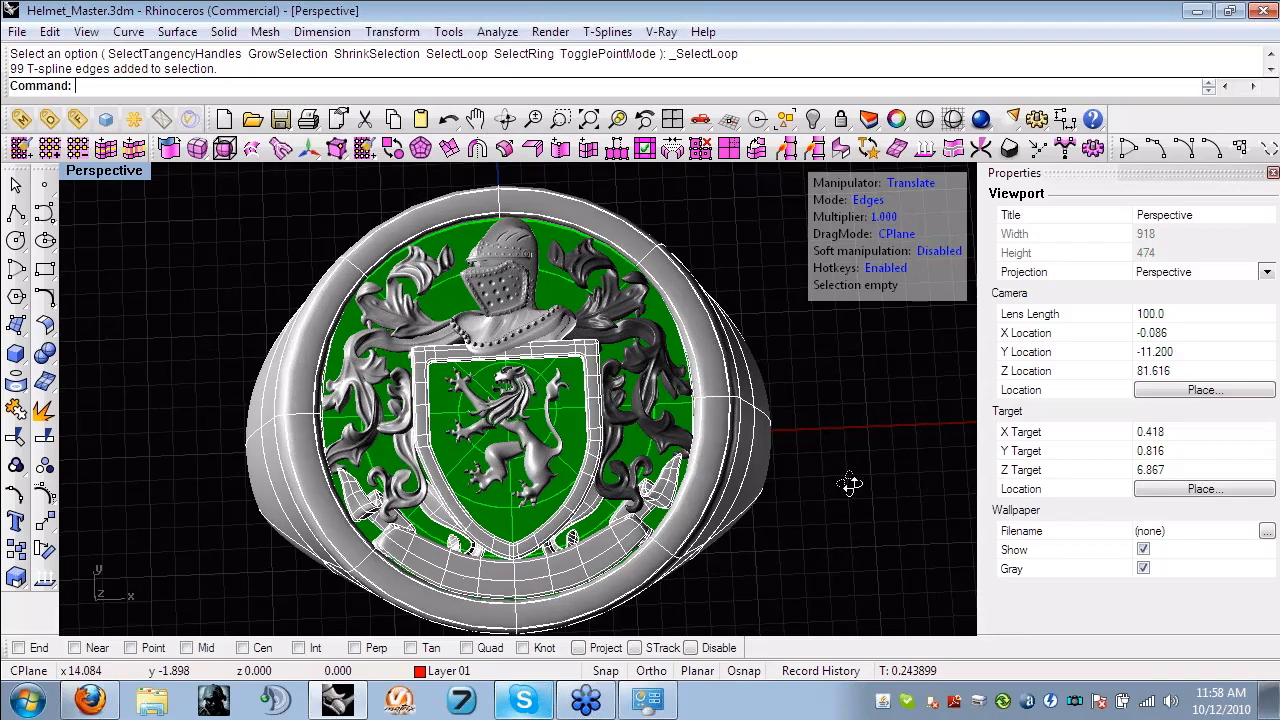
{"action": "right_click_drag", "start_coordinate": [849, 485], "coordinate": [815, 485]}
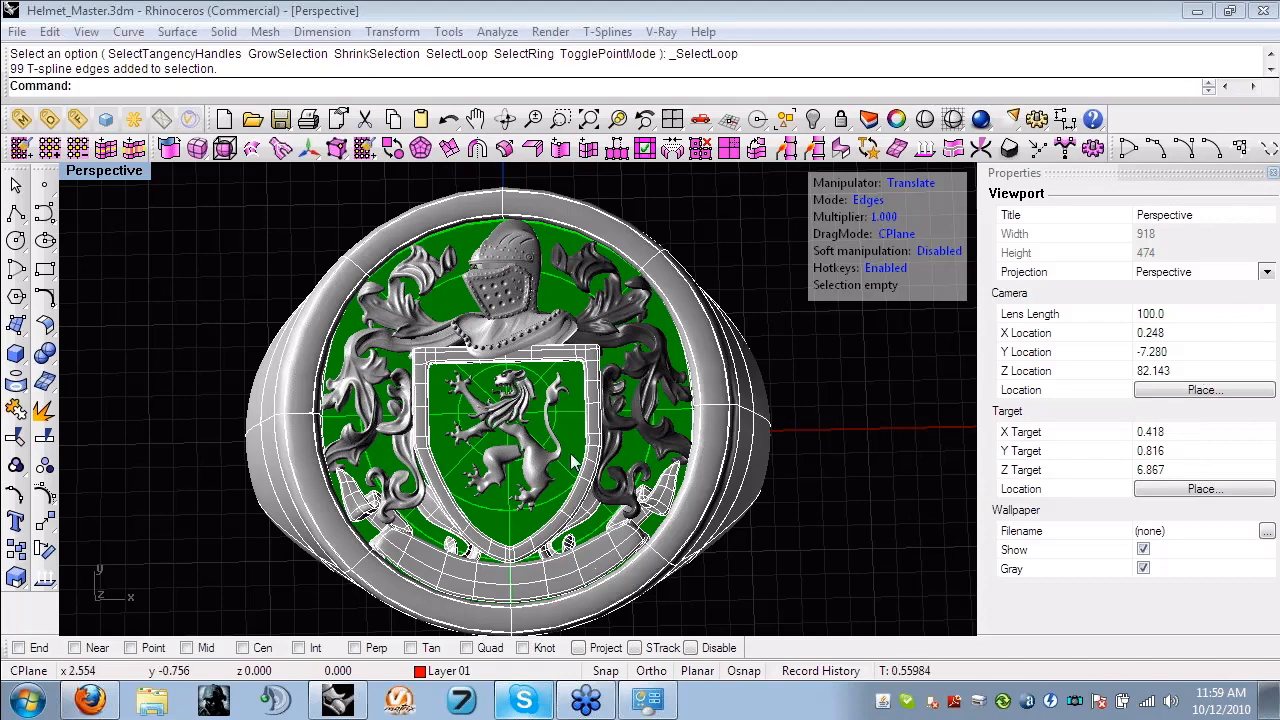
{"action": "right_click_drag", "start_coordinate": [573, 456], "coordinate": [579, 400]}
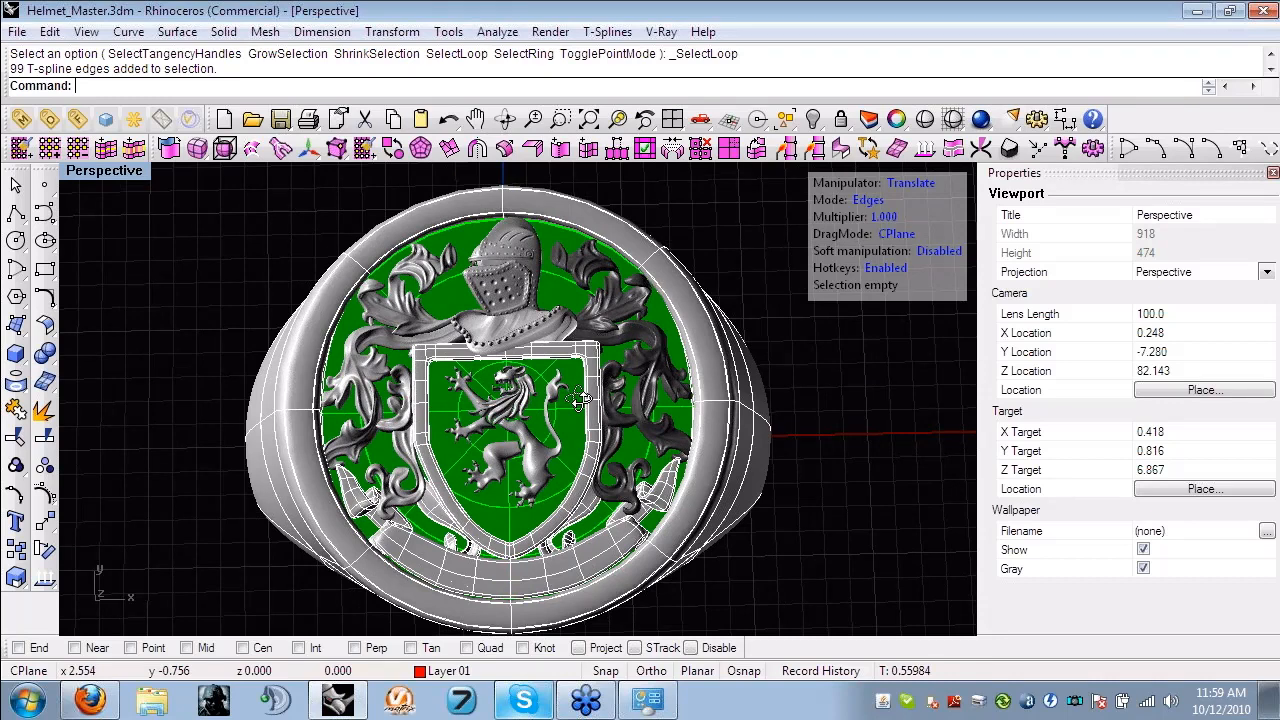
{"action": "right_click_drag", "start_coordinate": [579, 400], "coordinate": [1247, 322]}
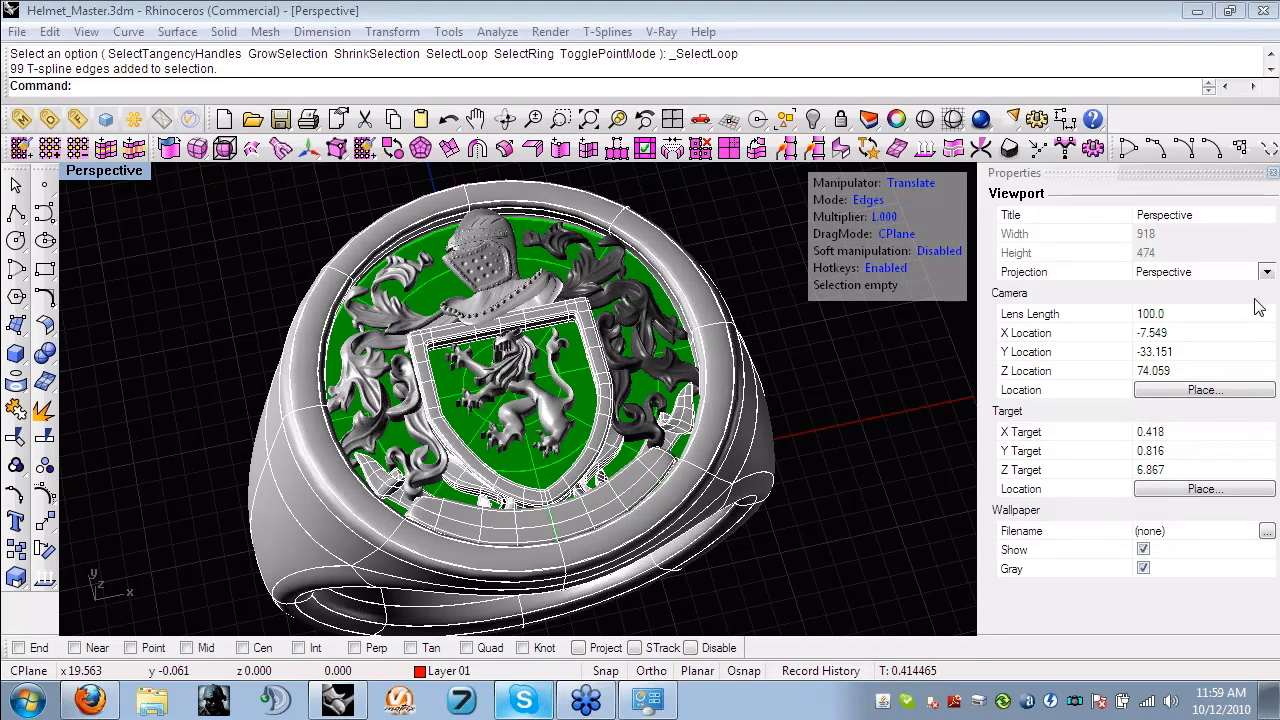
- Switch to object mode, unlock the locked mesh, then select all the ring's T-spline surfaces and meshes and delete them
{"action": "right_click_drag", "start_coordinate": [608, 496], "coordinate": [576, 438]}
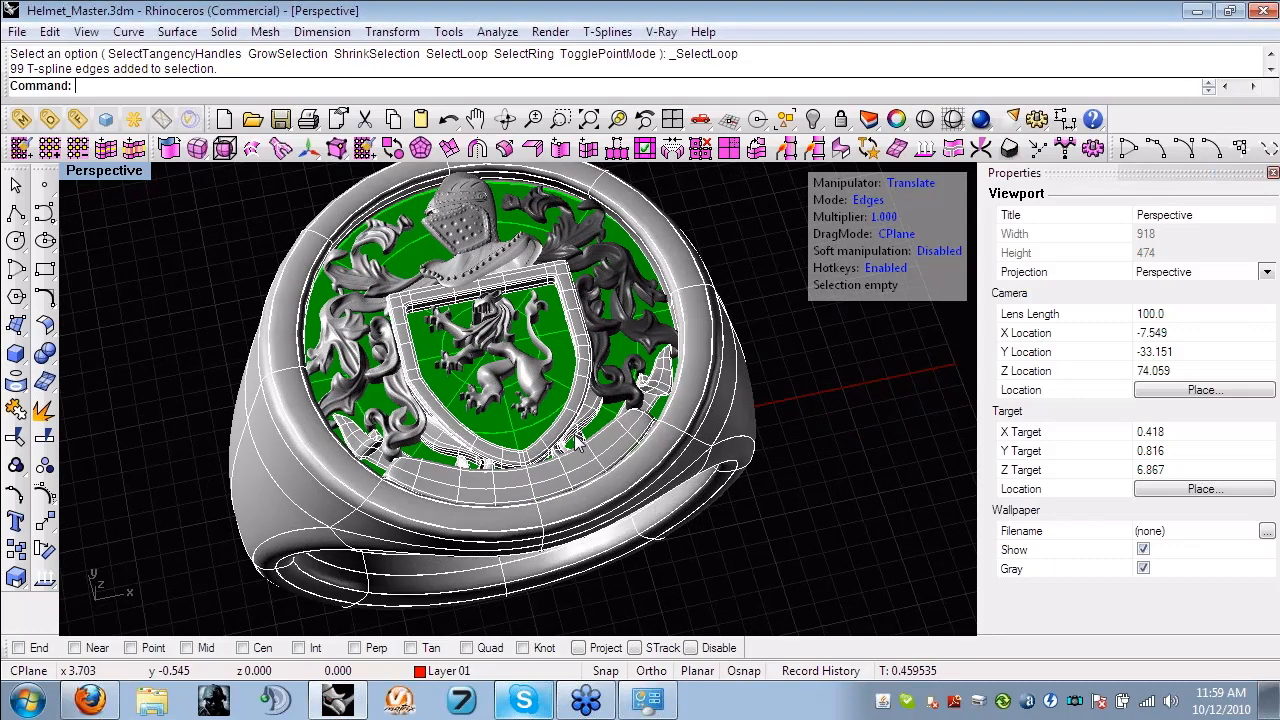
{"action": "scroll", "coordinate": [576, 438], "scroll_direction": "down", "scroll_amount": 4}
{"action": "key", "text": "f"}
{"action": "left_click_drag", "start_coordinate": [787, 586], "coordinate": [230, 207]}
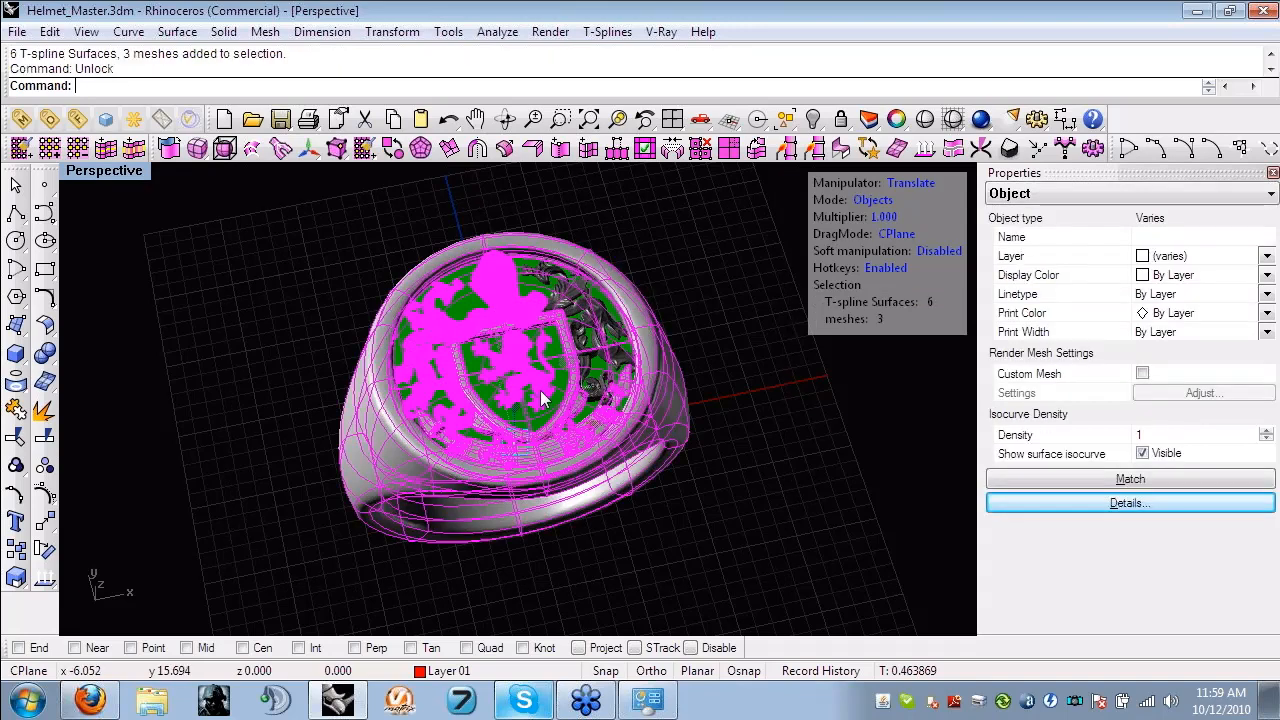
{"action": "left_click_drag", "start_coordinate": [787, 563], "coordinate": [259, 217]}
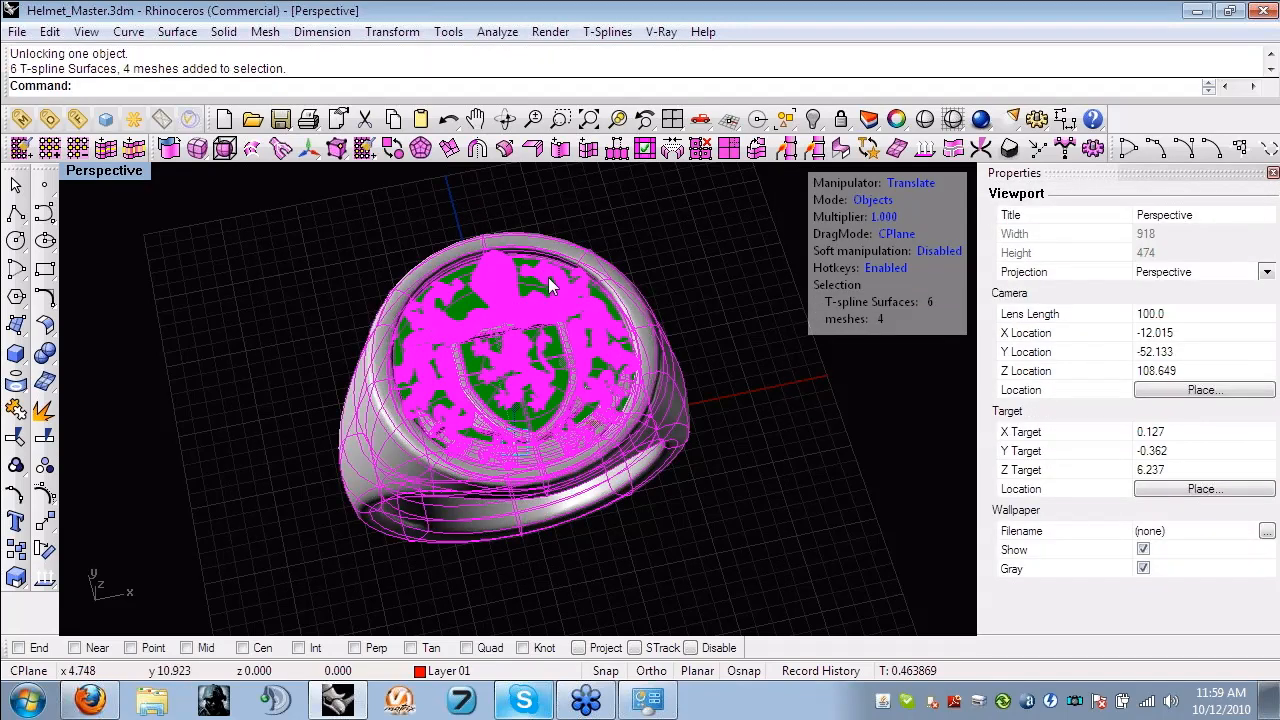
{"action": "key", "text": "Delete"}
- Draw an open S-shaped degree-3 control point curve on the construction plane, passing near the origin
{"action": "right_click_drag", "start_coordinate": [549, 292], "coordinate": [530, 240]}
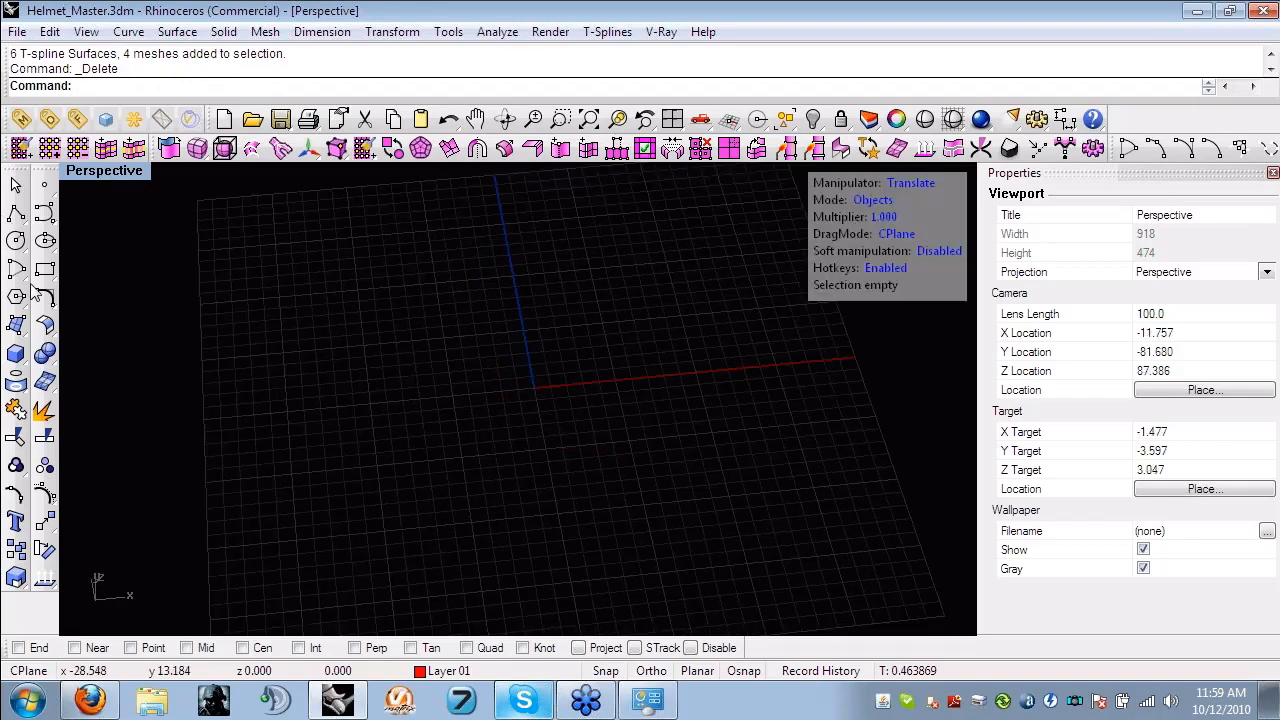
{"action": "left_click", "coordinate": [44, 212]}
{"action": "left_click", "coordinate": [250, 336]}
{"action": "left_click", "coordinate": [405, 260]}
{"action": "left_click", "coordinate": [521, 307]}
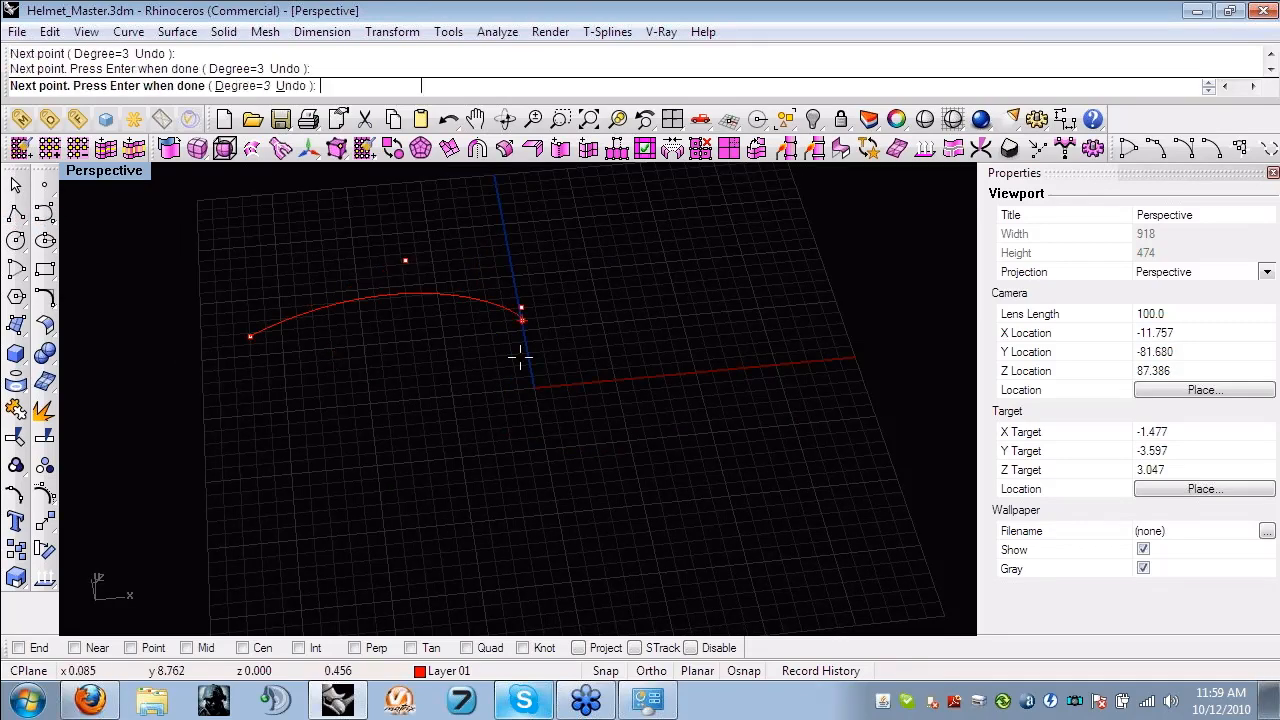
{"action": "left_click", "coordinate": [492, 444]}
{"action": "left_click", "coordinate": [613, 468]}
{"action": "key", "text": "Return"}
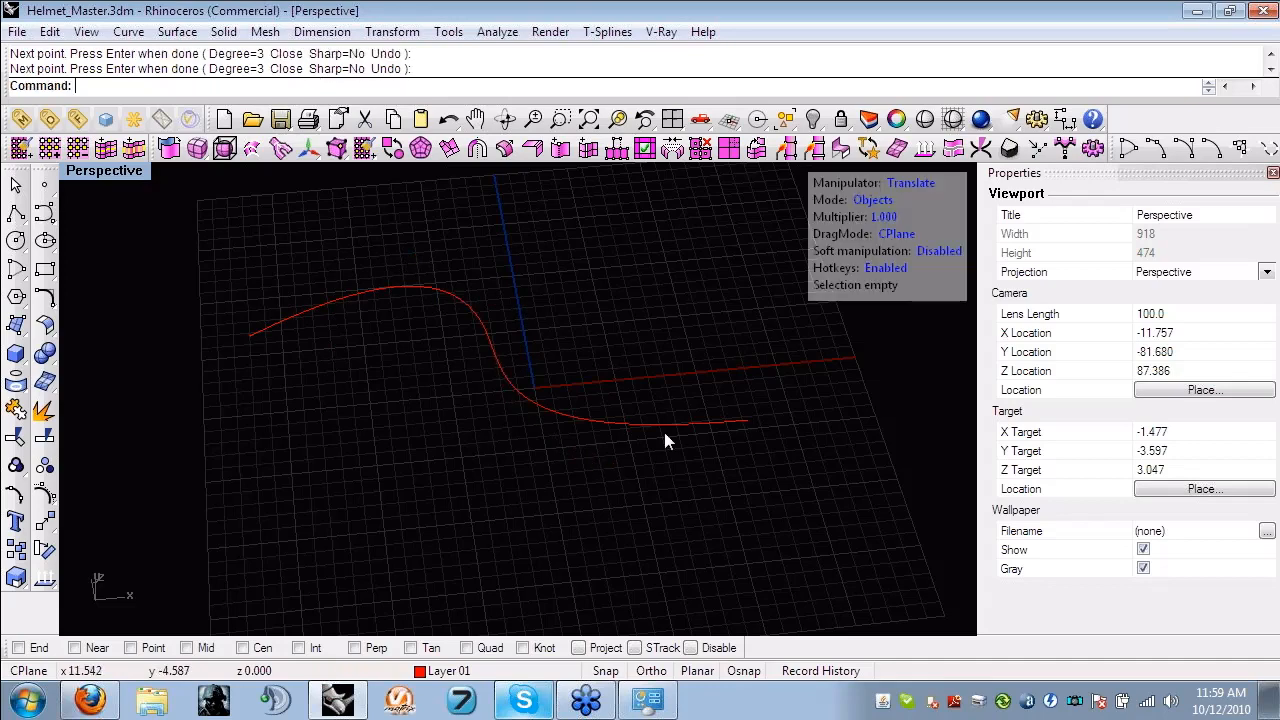
- Extrude the S-shaped curve vertically with ExtrudeCrv by about 9.23 units, extruding to one side only
{"action": "left_click", "coordinate": [602, 433]}
{"action": "right_click_drag", "start_coordinate": [603, 433], "coordinate": [452, 385]}
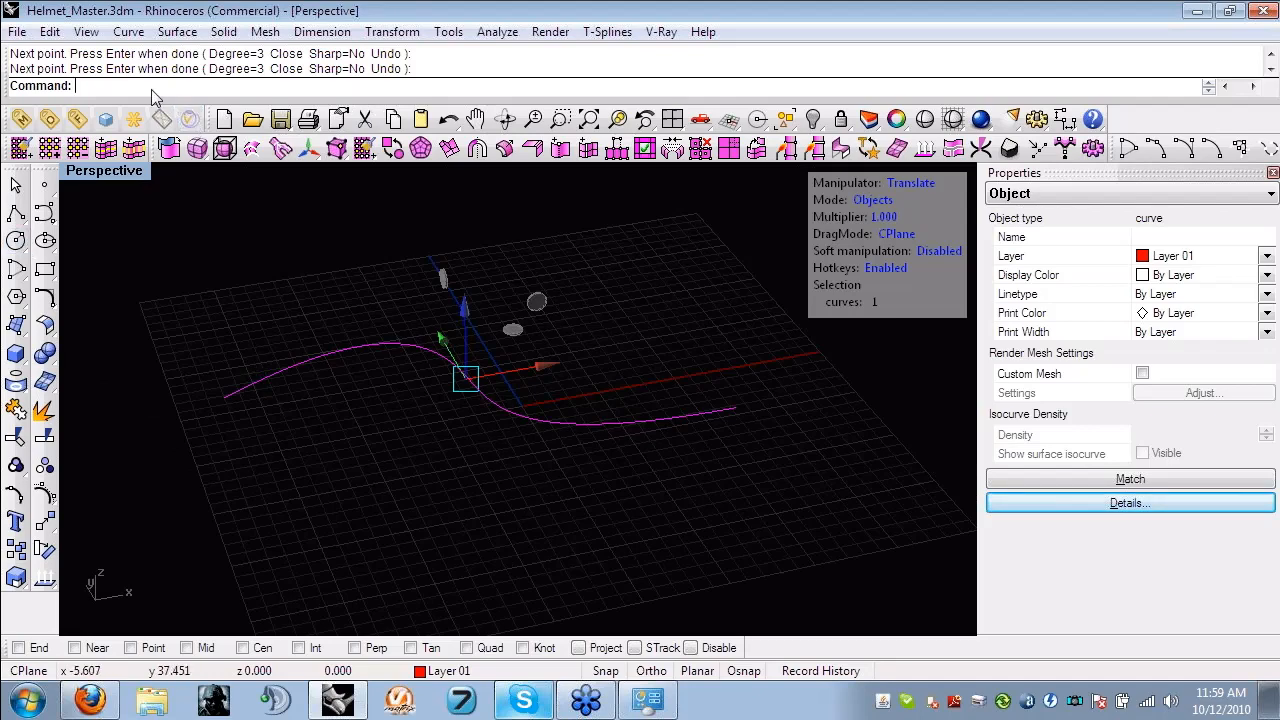
{"action": "type", "text": "ExtrudeCrv"}
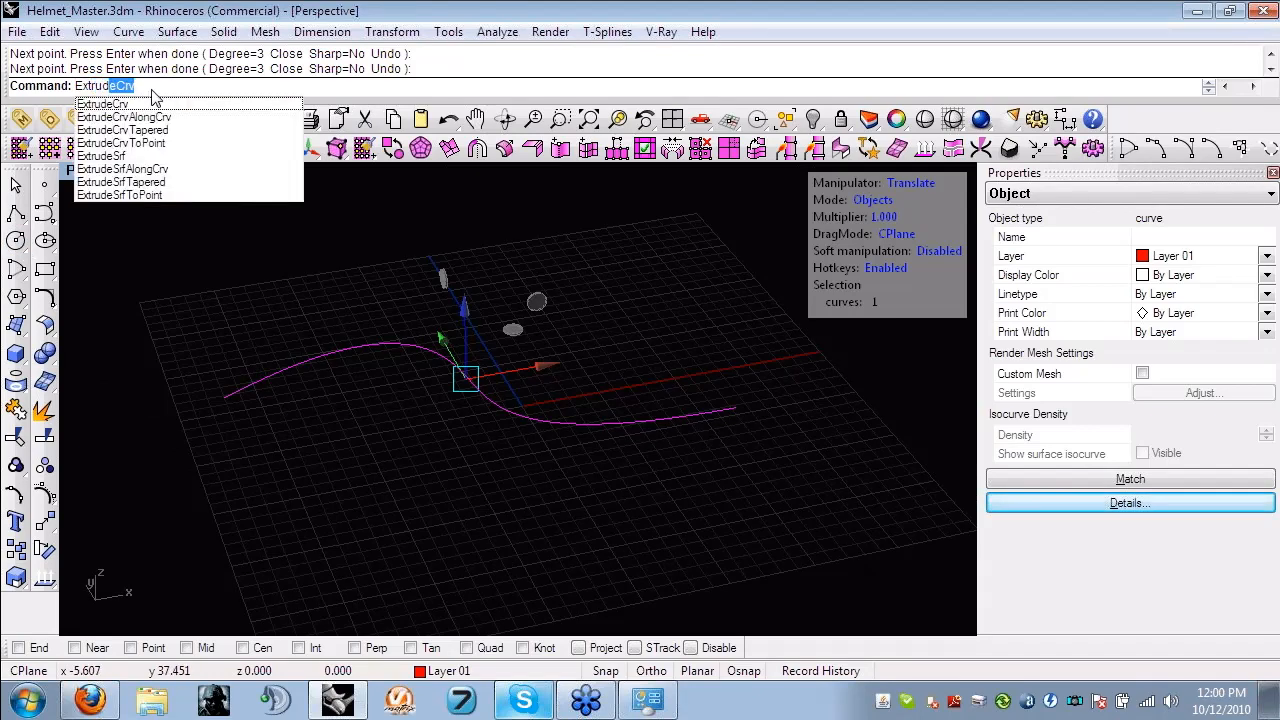
{"action": "left_click", "coordinate": [138, 108]}
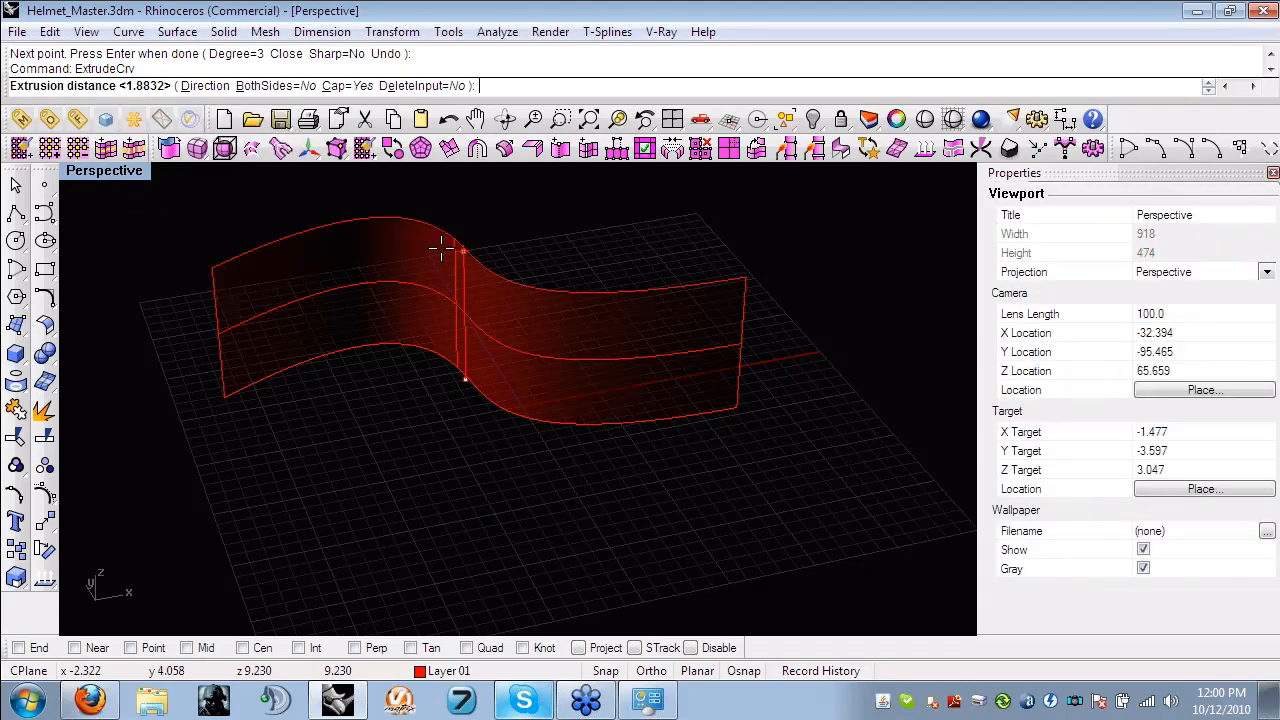
{"action": "left_click", "coordinate": [441, 248]}
- Convert the extruded surface to a T-spline with the High meshing preset and switch the manipulator to face mode
{"action": "right_click_drag", "start_coordinate": [428, 340], "coordinate": [500, 237]}
{"action": "left_click", "coordinate": [508, 350]}
{"action": "right_click_drag", "start_coordinate": [511, 357], "coordinate": [625, 240], "text": "shift"}
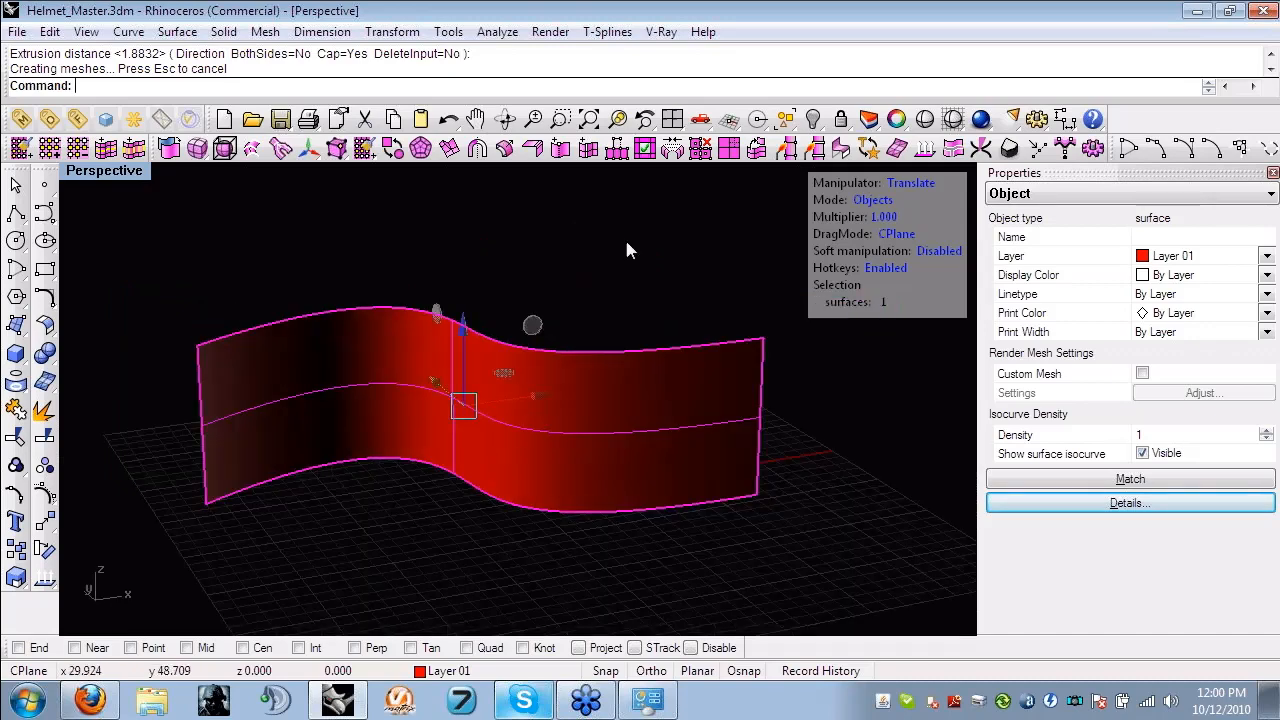
{"action": "left_click", "coordinate": [167, 148]}
{"action": "left_click", "coordinate": [557, 275]}
{"action": "mouse_move", "coordinate": [557, 275]}
{"action": "right_mouse_down"}
{"action": "mouse_move", "coordinate": [486, 366]}
{"action": "mouse_move", "coordinate": [331, 369]}
{"action": "mouse_move", "coordinate": [346, 351]}
{"action": "mouse_move", "coordinate": [571, 320]}
{"action": "mouse_move", "coordinate": [606, 270]}
{"action": "right_mouse_up"}
{"action": "key", "text": "s"}
{"action": "key", "text": "d"}
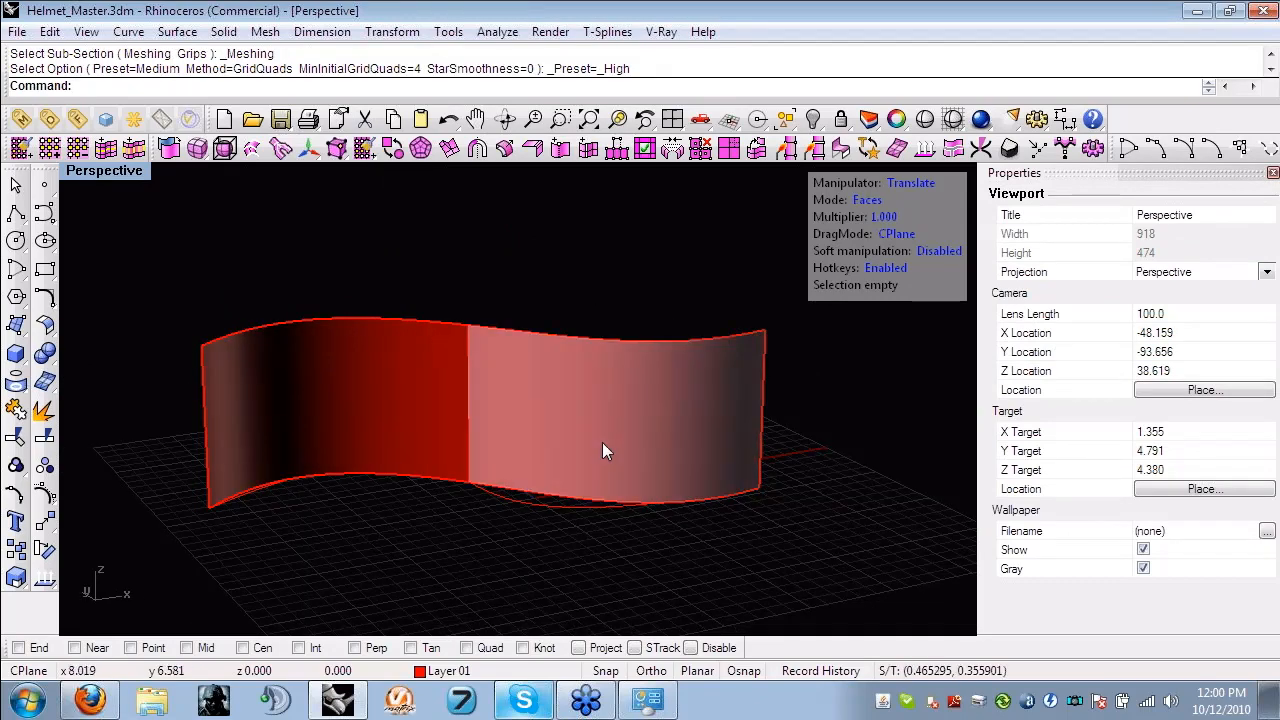
- Inspect the T-spline's faces against the original curve, undo the T-spline conversion and clear the selection
{"action": "left_click", "coordinate": [602, 451]}
{"action": "mouse_move", "coordinate": [700, 399]}
{"action": "right_mouse_down"}
{"action": "mouse_move", "coordinate": [520, 590]}
{"action": "mouse_move", "coordinate": [655, 458]}
{"action": "mouse_move", "coordinate": [553, 581]}
{"action": "mouse_move", "coordinate": [503, 511]}
{"action": "mouse_move", "coordinate": [431, 530]}
{"action": "mouse_move", "coordinate": [459, 386]}
{"action": "mouse_move", "coordinate": [374, 289]}
{"action": "right_mouse_up"}
{"action": "left_click", "coordinate": [503, 511]}
{"action": "key", "text": "ctrl+z"}
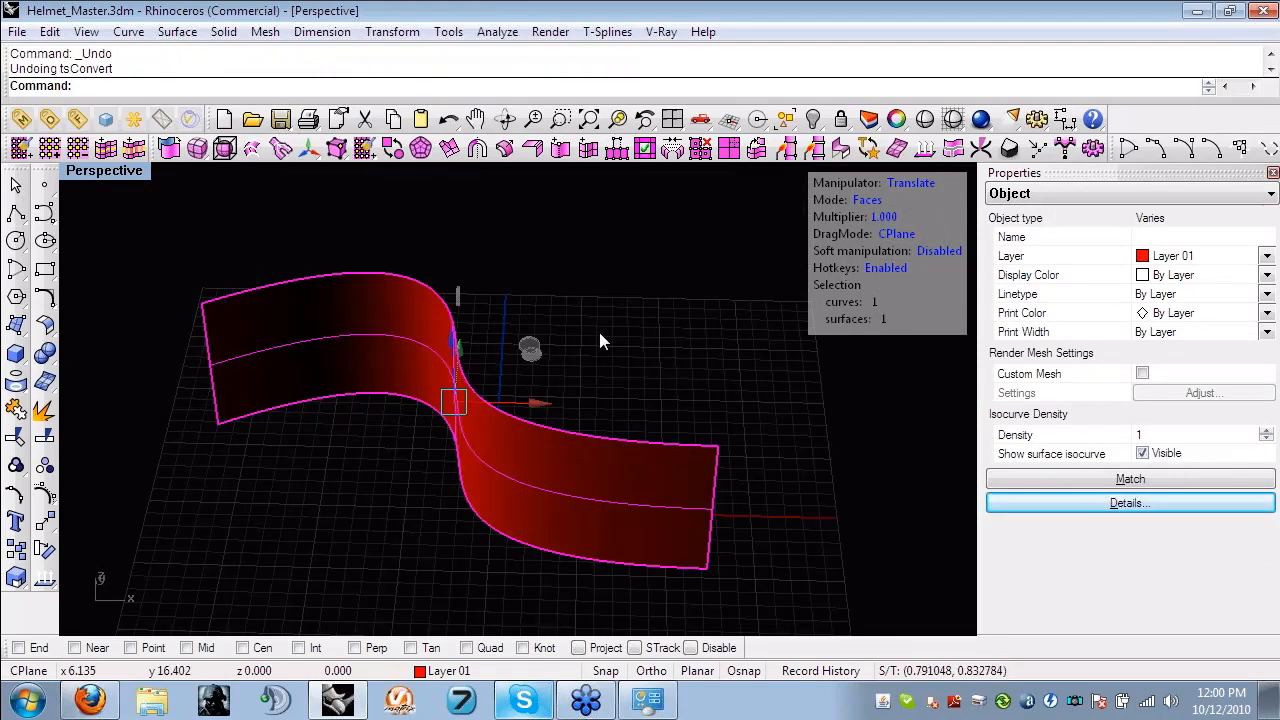
{"action": "left_click", "coordinate": [599, 341]}
{"action": "right_click_drag", "start_coordinate": [599, 341], "coordinate": [668, 357]}
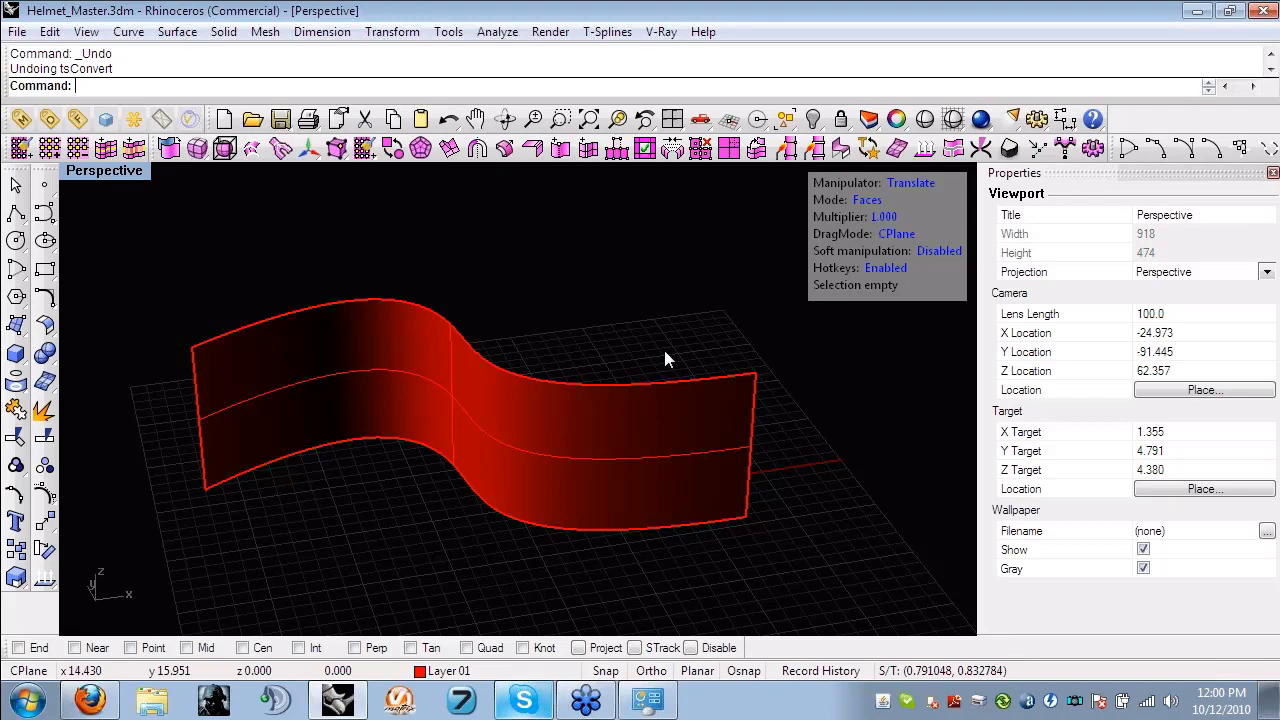
{"action": "right_click_drag", "start_coordinate": [657, 283], "coordinate": [620, 283]}
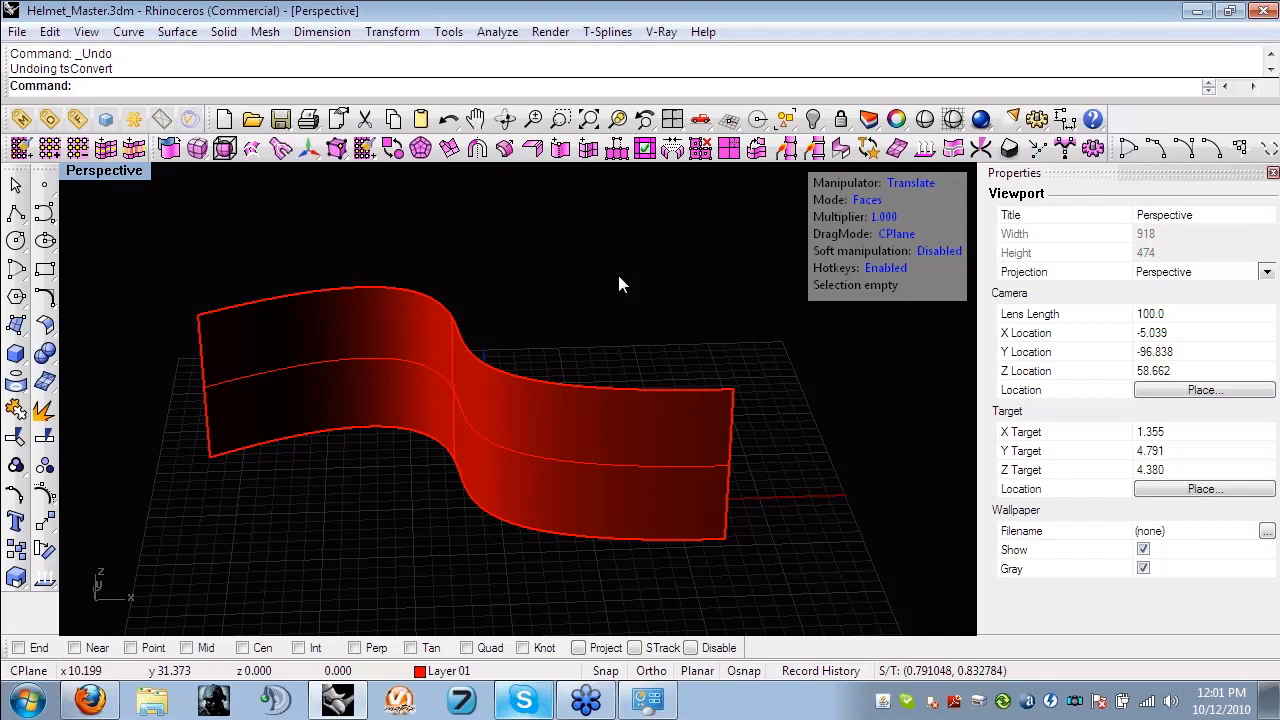
{"action": "right_click_drag", "start_coordinate": [483, 460], "coordinate": [523, 486]}
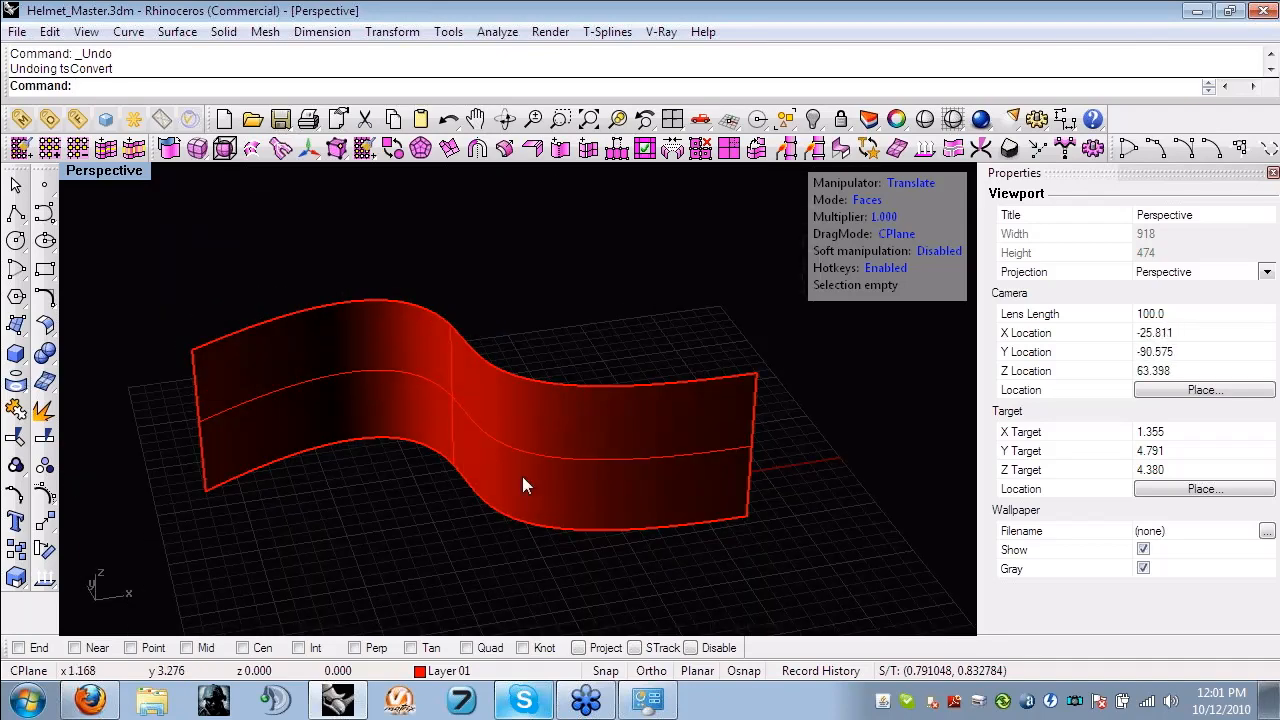